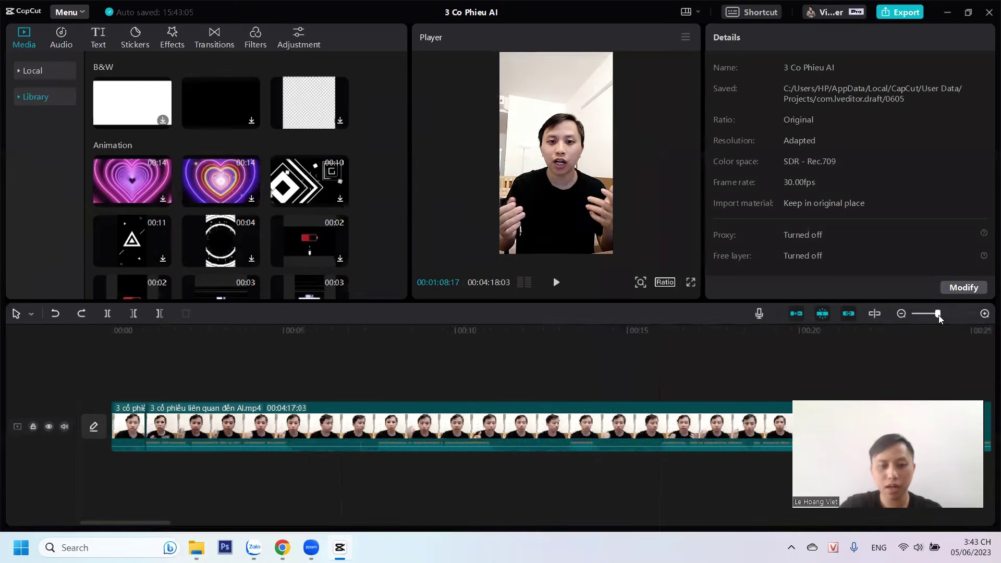
Remove the PNG image from the imported local media, then open the media import dialog and cancel it
{"action": "left_click", "coordinate": [33, 70]}
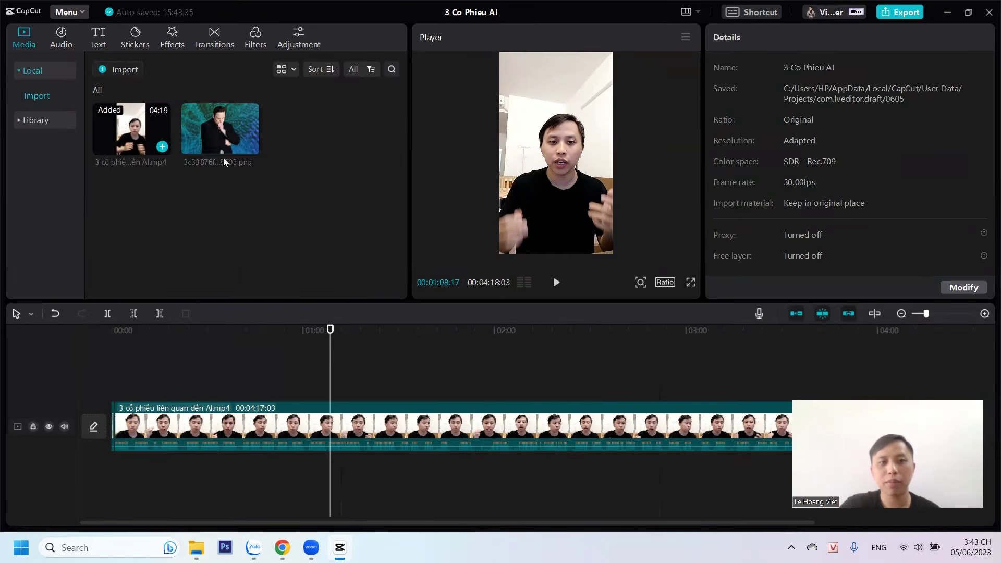
{"action": "left_click", "coordinate": [223, 113]}
{"action": "key", "text": "Delete"}
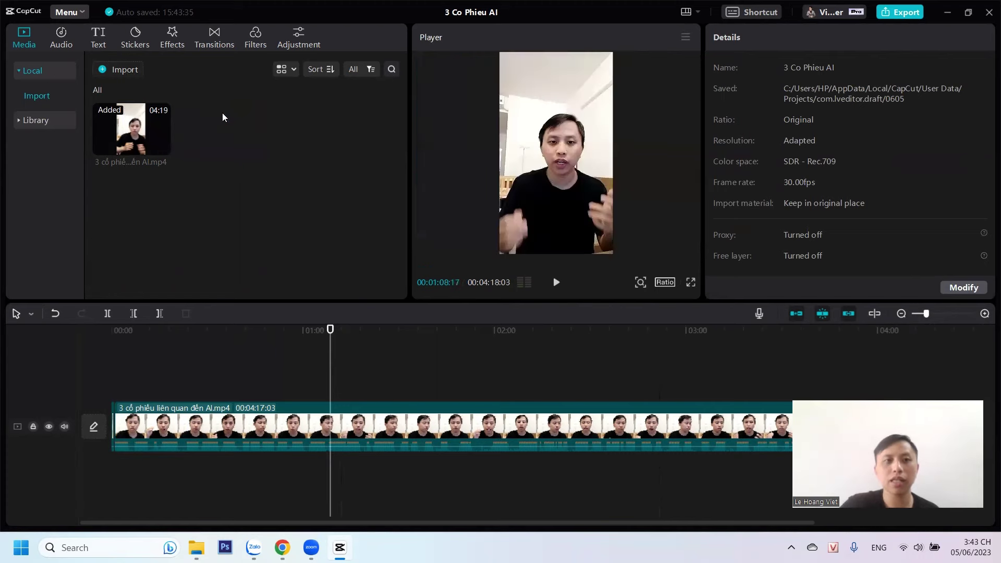
{"action": "left_click", "coordinate": [121, 69]}
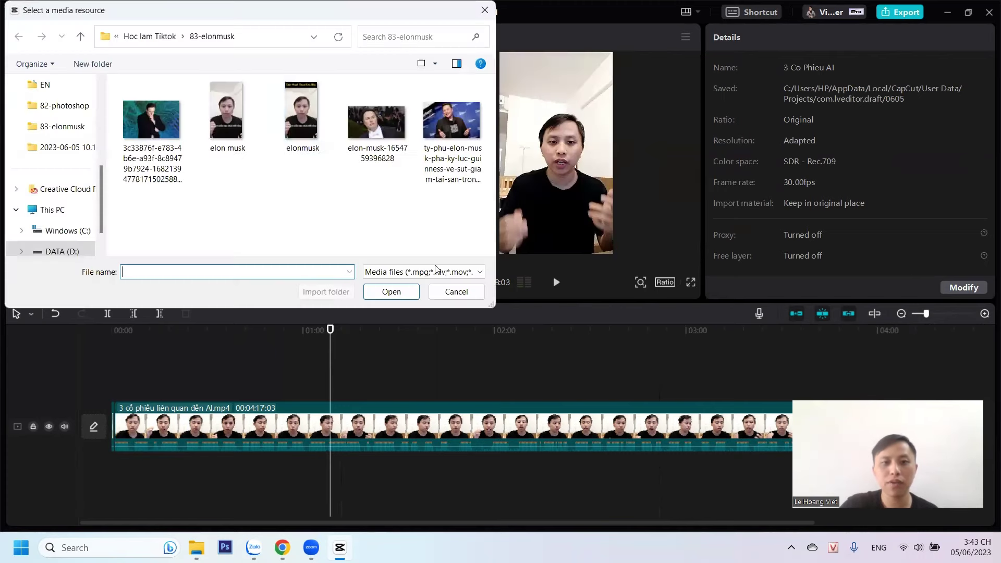
{"action": "left_click", "coordinate": [452, 289]}
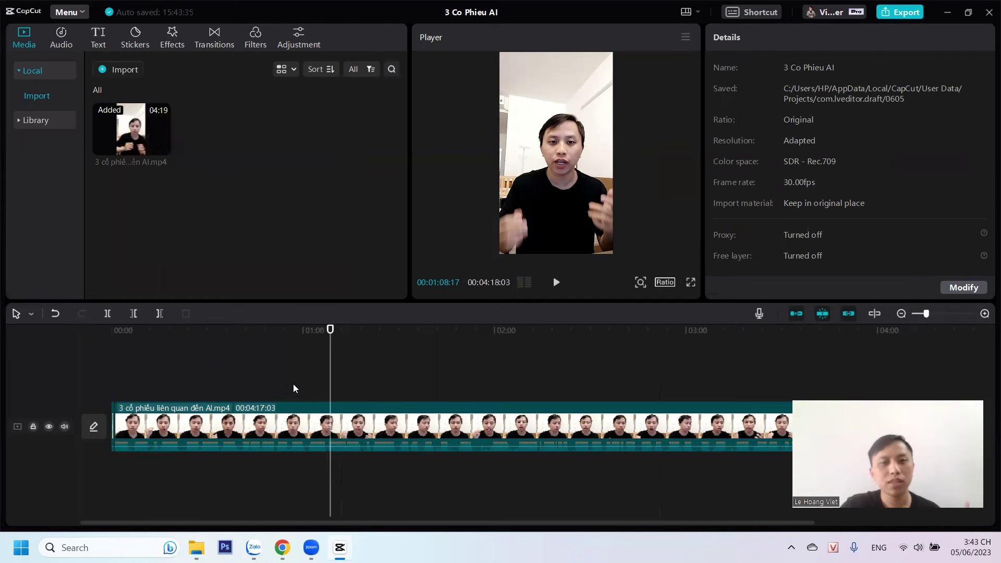
Lower the long clip's volume to 0.0 dB and restore it to 20.0 dB twice to compare the audio waveforms
{"action": "left_click", "coordinate": [295, 422]}
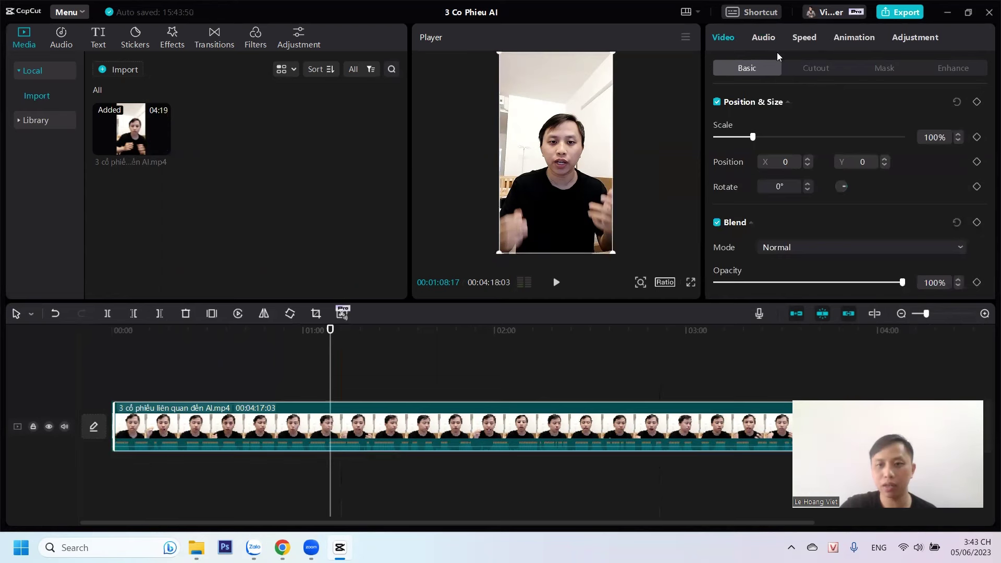
{"action": "left_click", "coordinate": [764, 40]}
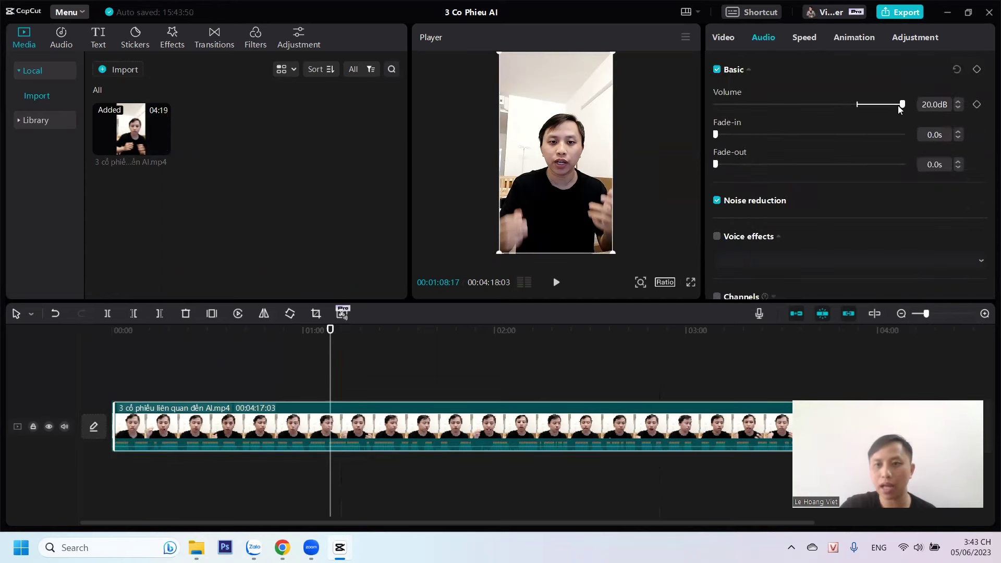
{"action": "left_click_drag", "start_coordinate": [899, 108], "coordinate": [859, 106]}
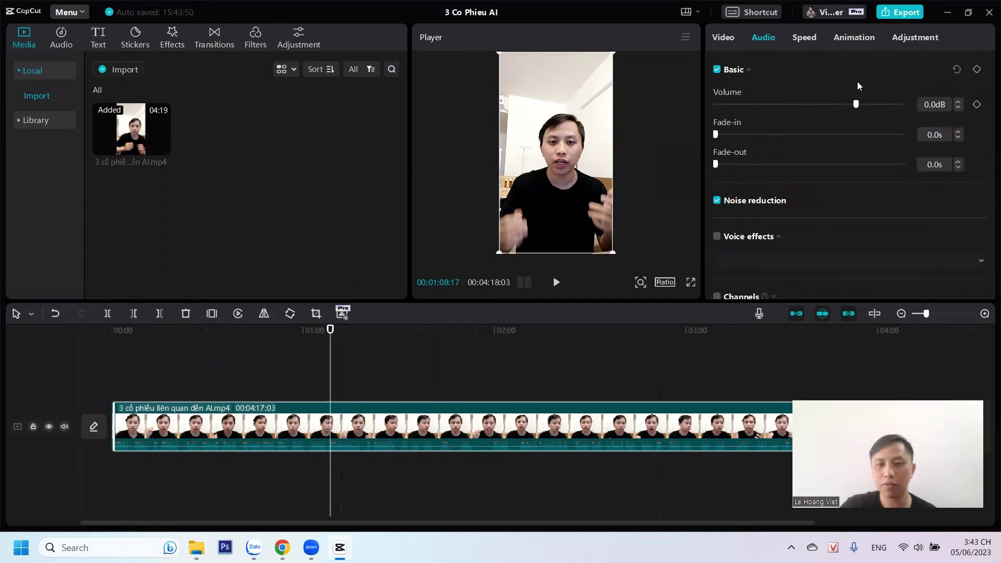
{"action": "left_click_drag", "start_coordinate": [857, 106], "coordinate": [902, 105]}
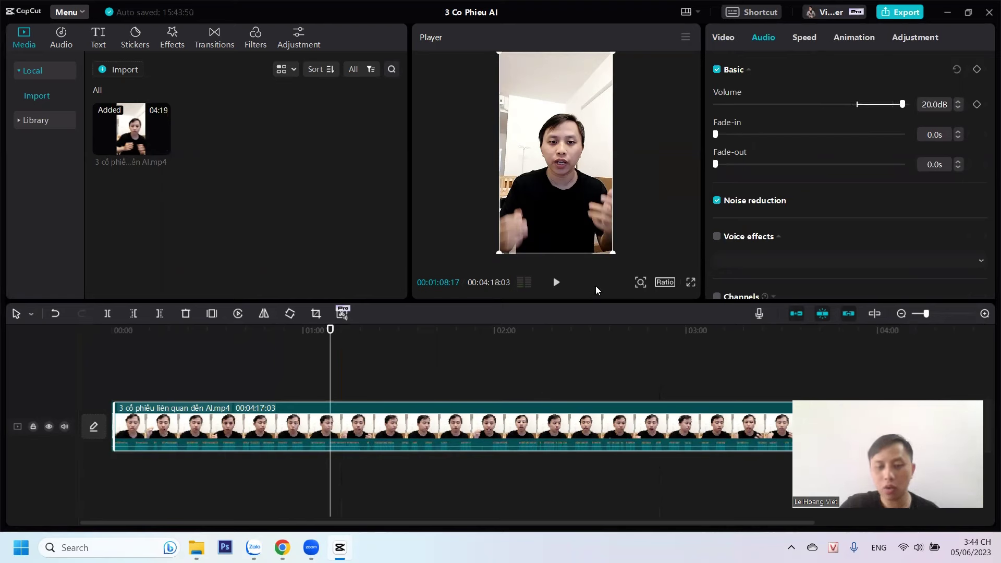
{"action": "left_click_drag", "start_coordinate": [927, 315], "coordinate": [948, 315]}
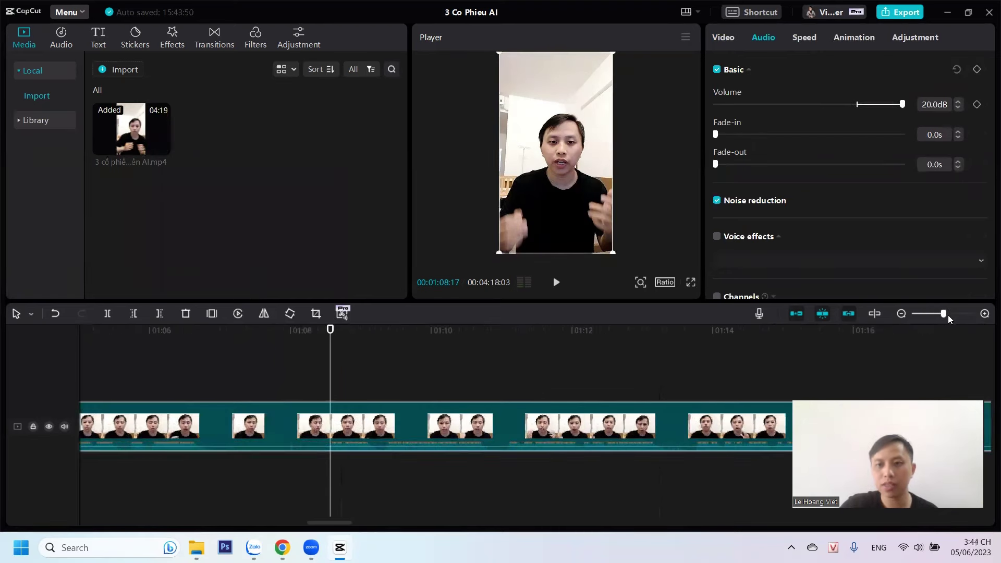
{"action": "left_click_drag", "start_coordinate": [311, 523], "coordinate": [72, 499]}
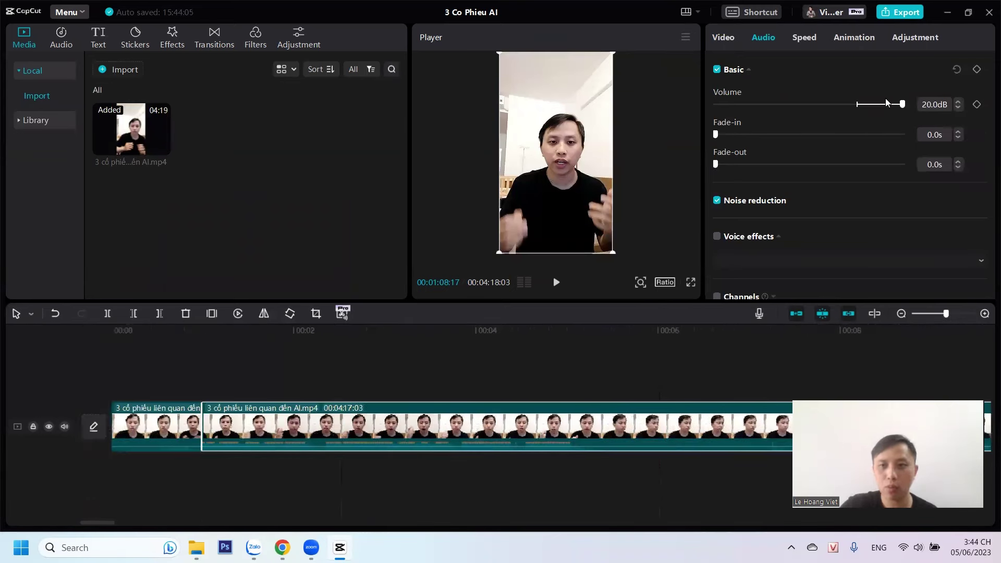
{"action": "left_click_drag", "start_coordinate": [897, 108], "coordinate": [857, 108]}
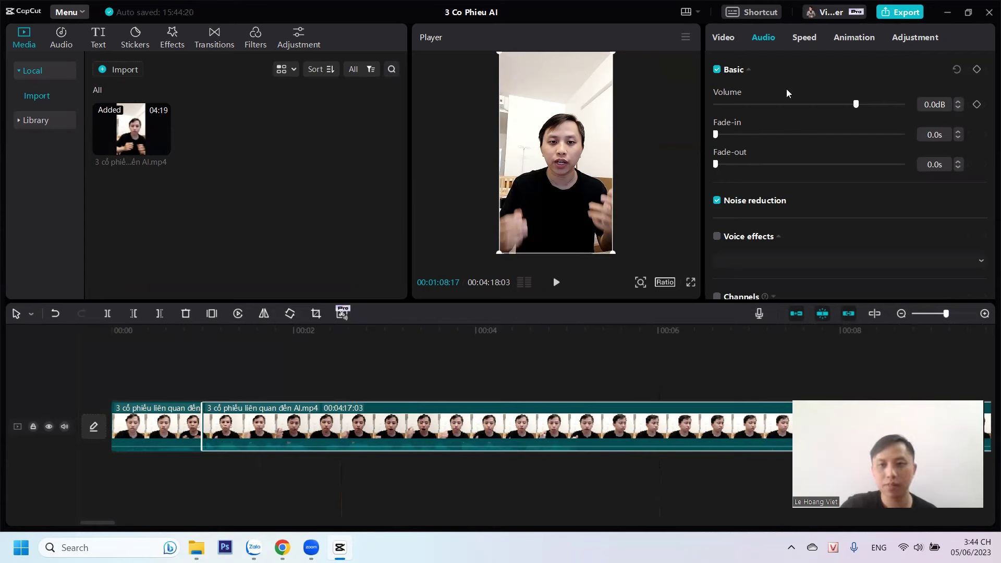
{"action": "left_click_drag", "start_coordinate": [856, 105], "coordinate": [926, 121]}
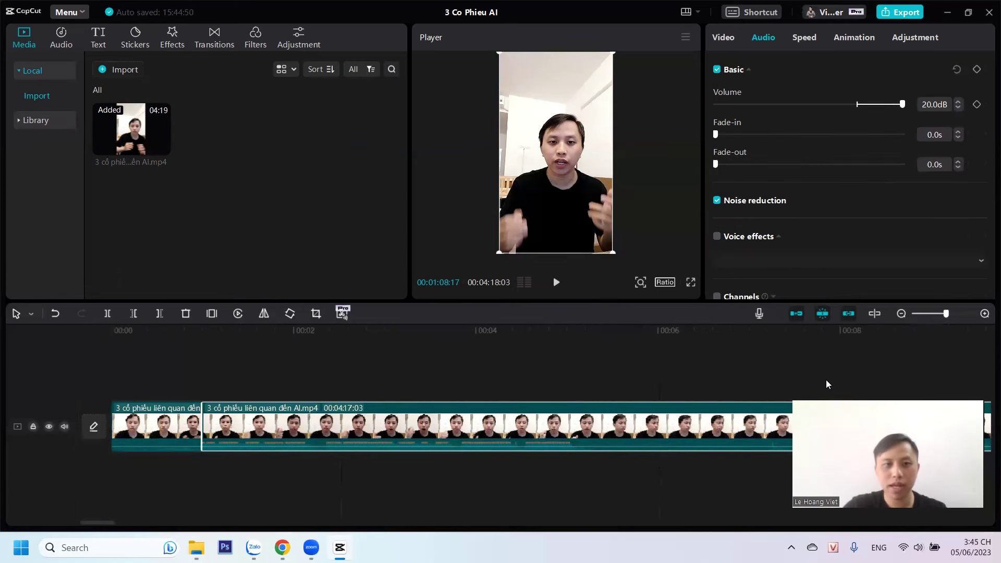
Undo the existing split near the video's start and preview the opening seconds up to about 00:00:02:15
{"action": "key", "text": "ctrl+z"}
{"action": "left_click", "coordinate": [149, 368]}
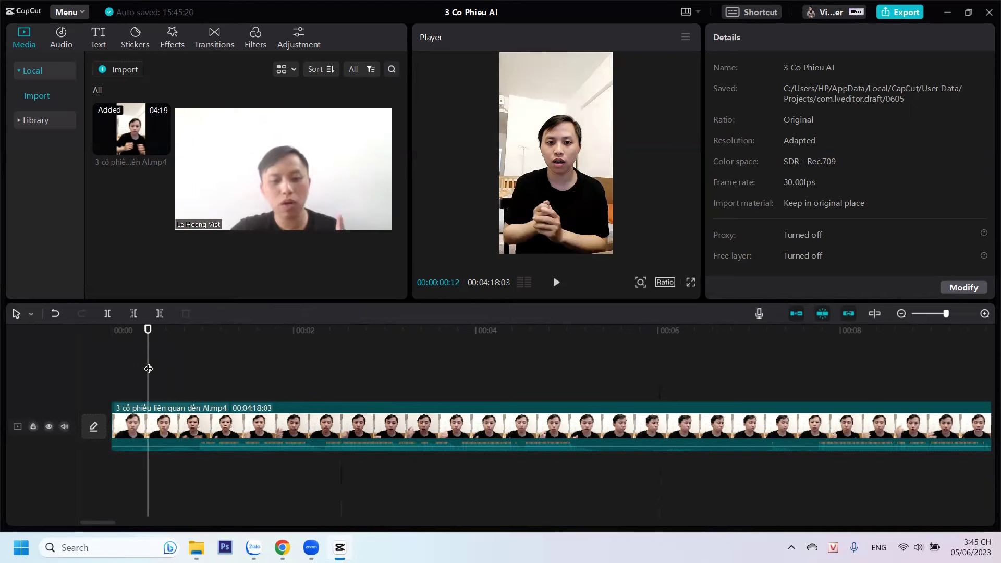
{"action": "key", "text": "space"}
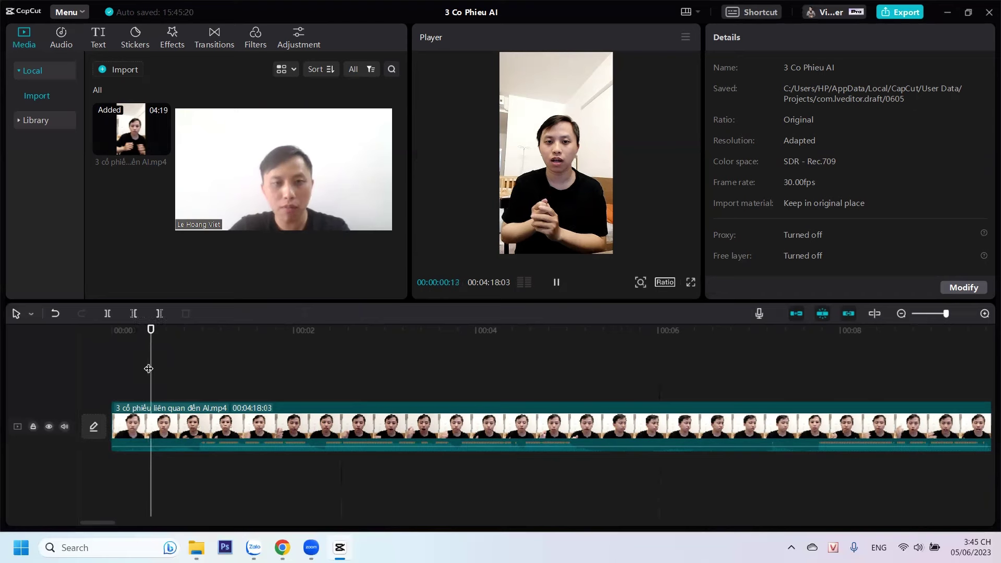
{"action": "key", "text": "space"}
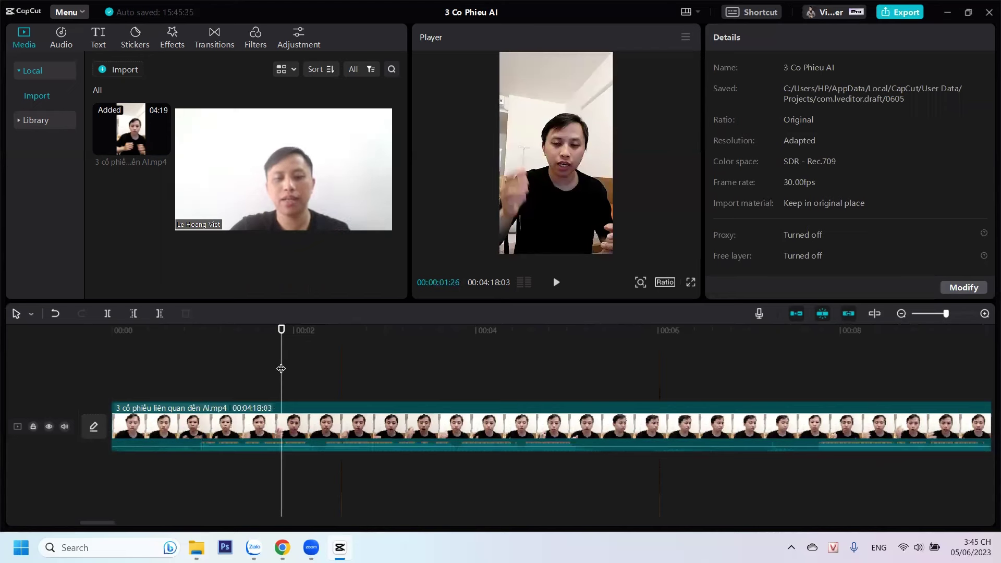
{"action": "key", "text": "space"}
{"action": "key", "text": "space"}
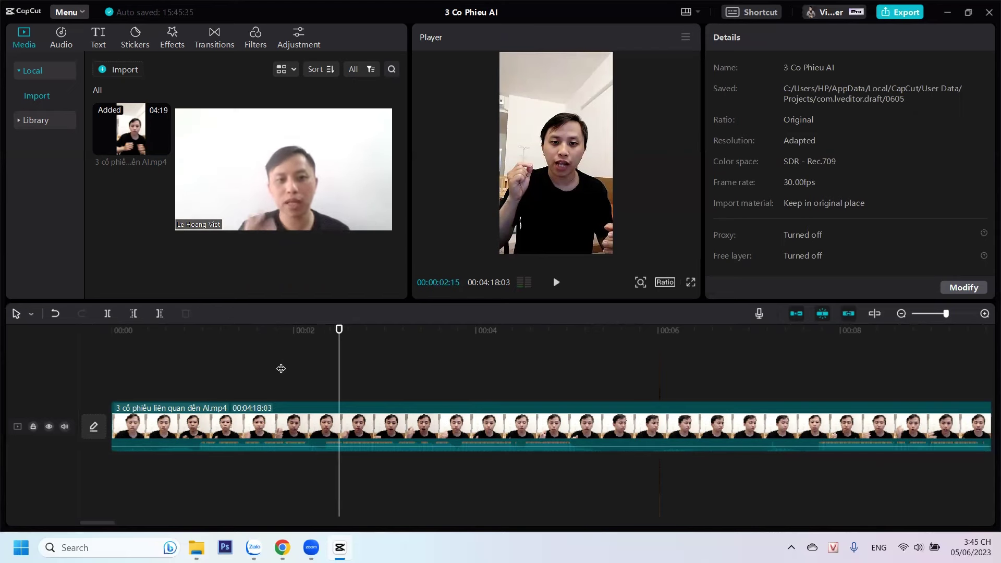
Play the opening up to about 00:00:05:07 and the passage up to 00:00:11:00 to compare the two takes and pauses
{"action": "left_click_drag", "start_coordinate": [230, 347], "coordinate": [97, 342]}
{"action": "key", "text": "space"}
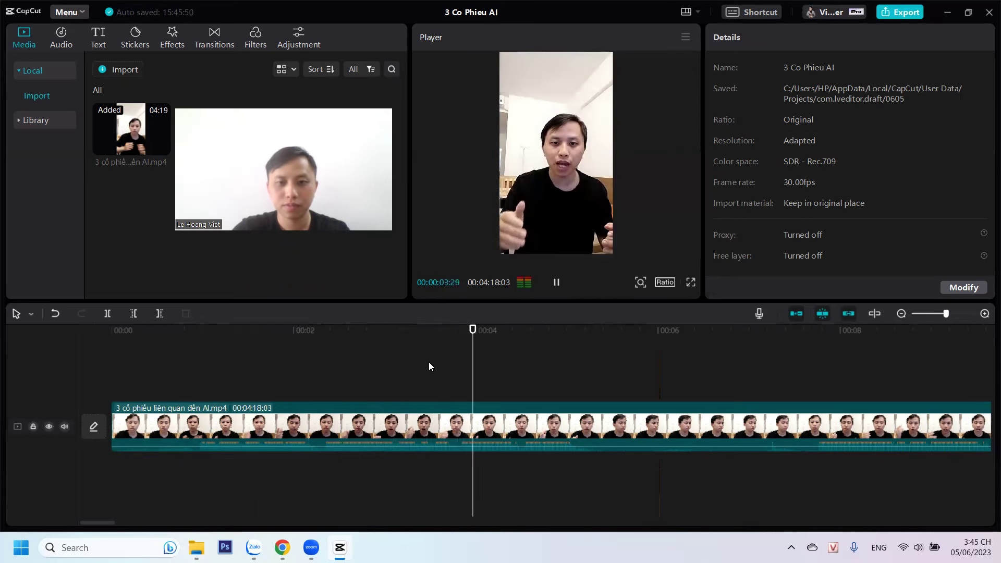
{"action": "key", "text": "space"}
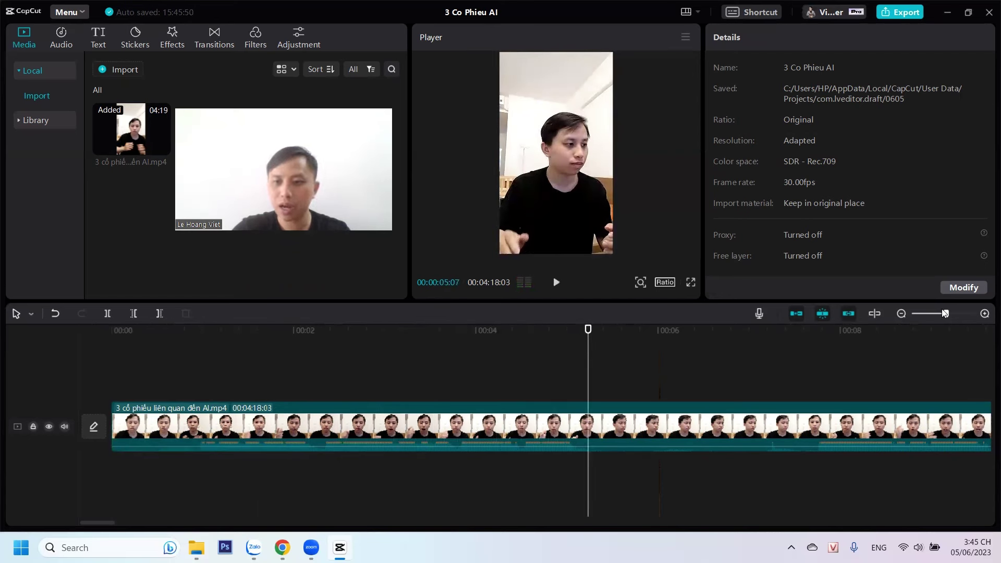
{"action": "left_click_drag", "start_coordinate": [945, 313], "coordinate": [944, 316]}
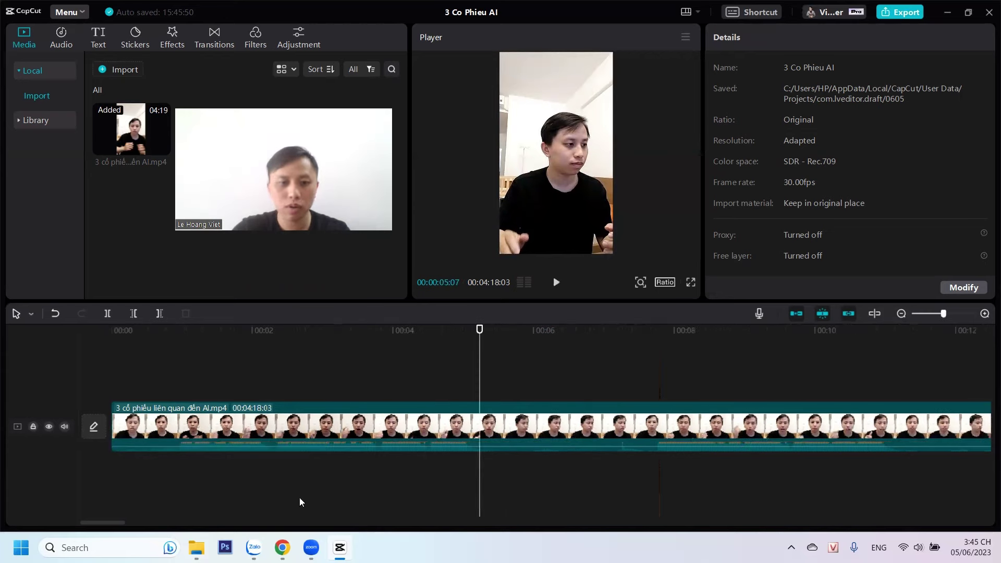
{"action": "left_click_drag", "start_coordinate": [116, 523], "coordinate": [141, 533]}
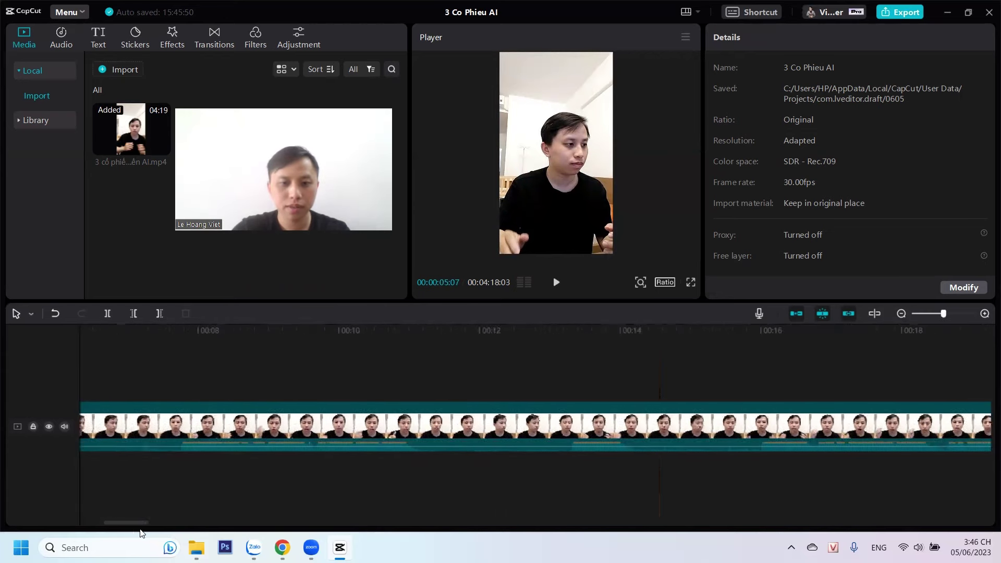
{"action": "left_click", "coordinate": [180, 385]}
{"action": "key", "text": "space"}
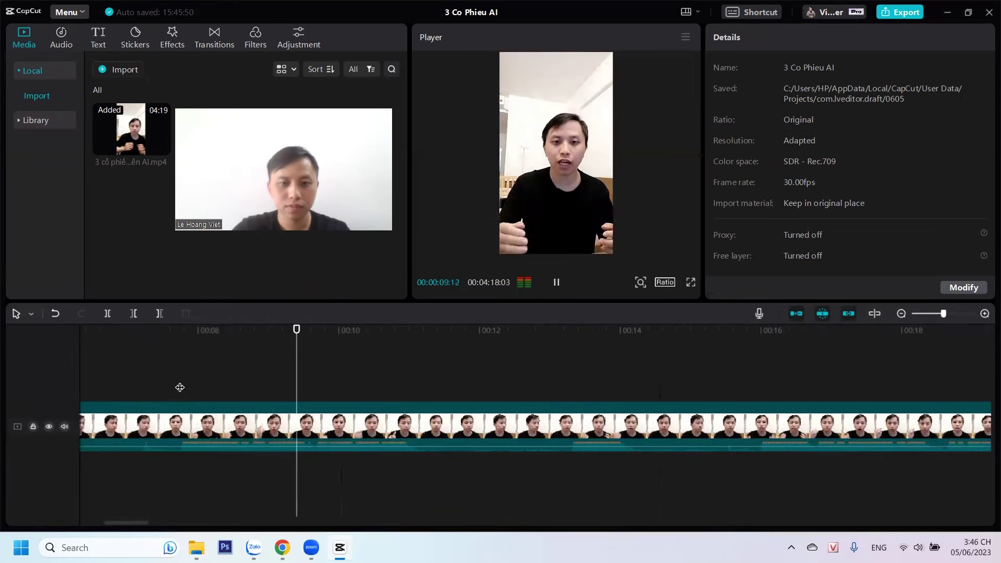
{"action": "key", "text": "space"}
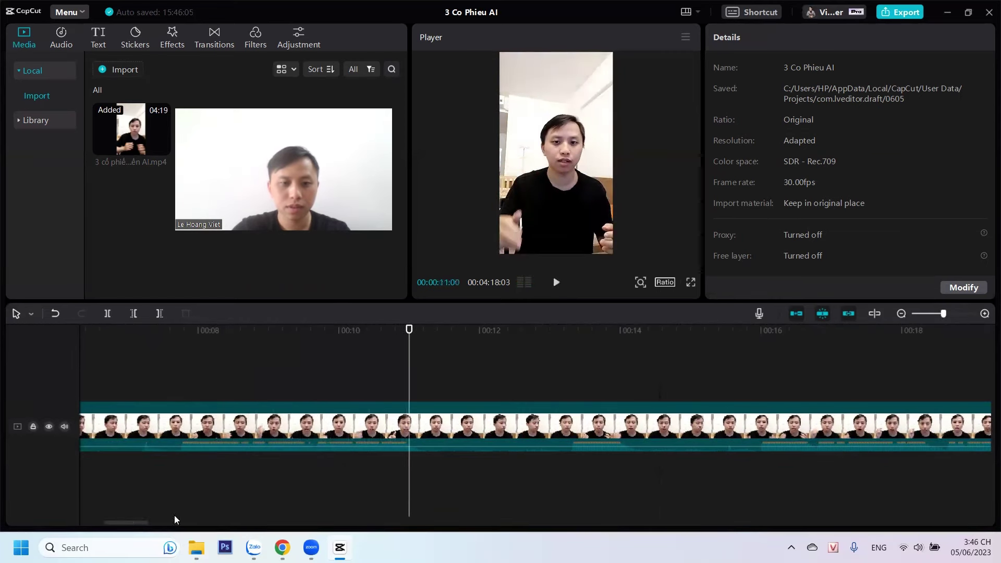
Split the video at 00:00:00:29, where the first speech begins, and delete the silent opening segment
{"action": "scroll", "coordinate": [101, 504], "scroll_direction": "left", "scroll_amount": 5}
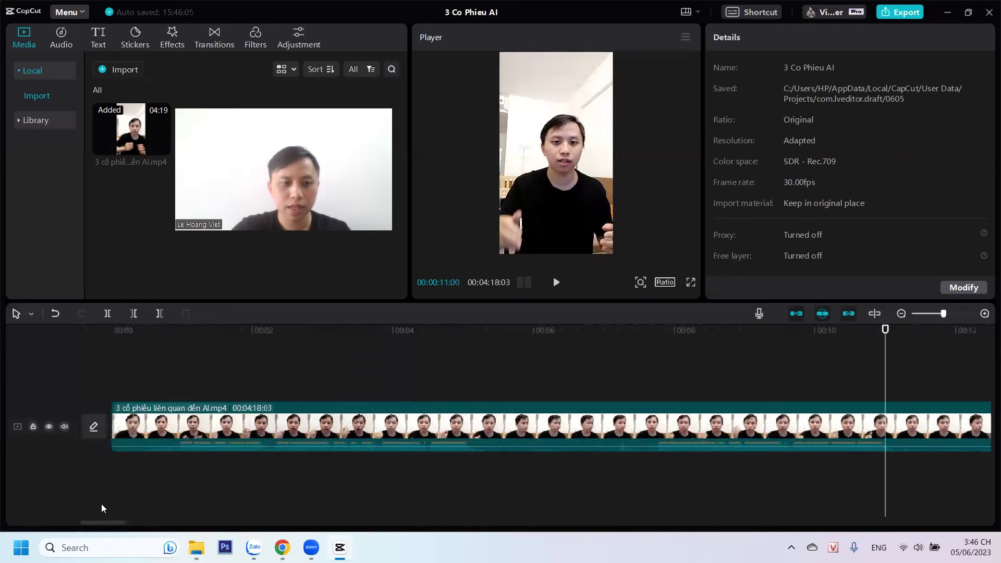
{"action": "left_click", "coordinate": [130, 370]}
{"action": "left_click", "coordinate": [161, 379]}
{"action": "left_click", "coordinate": [175, 384]}
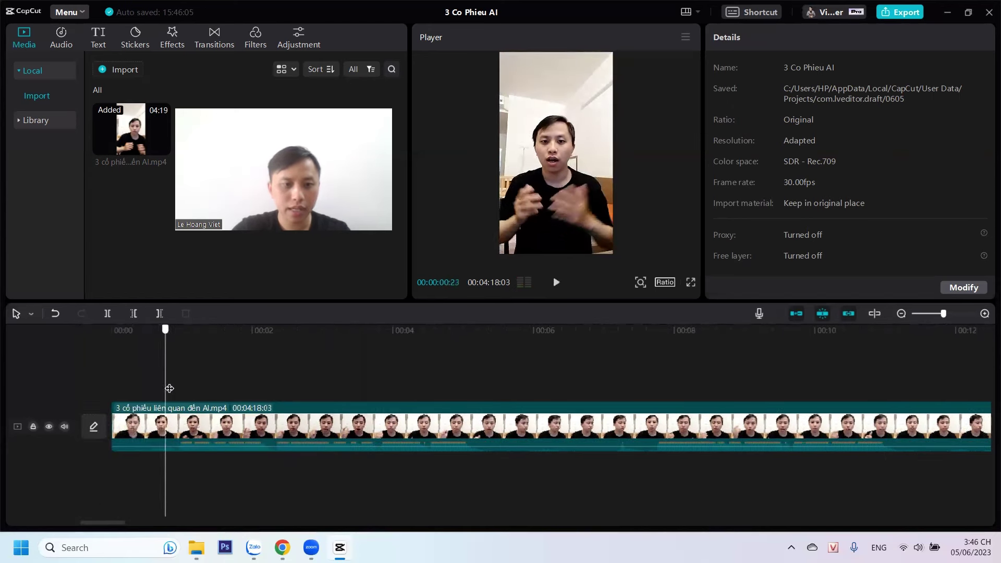
{"action": "left_click", "coordinate": [180, 380]}
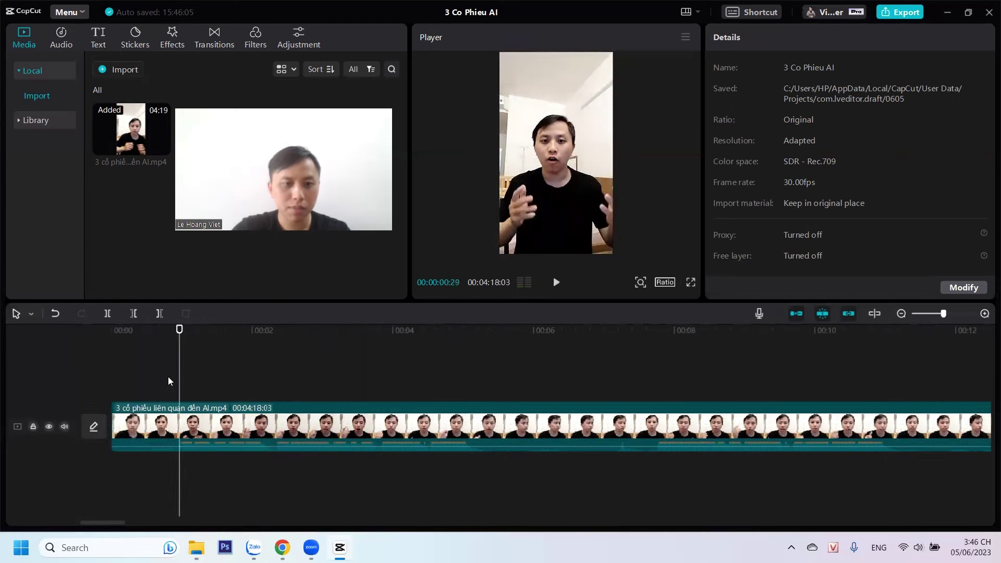
{"action": "left_click", "coordinate": [107, 315]}
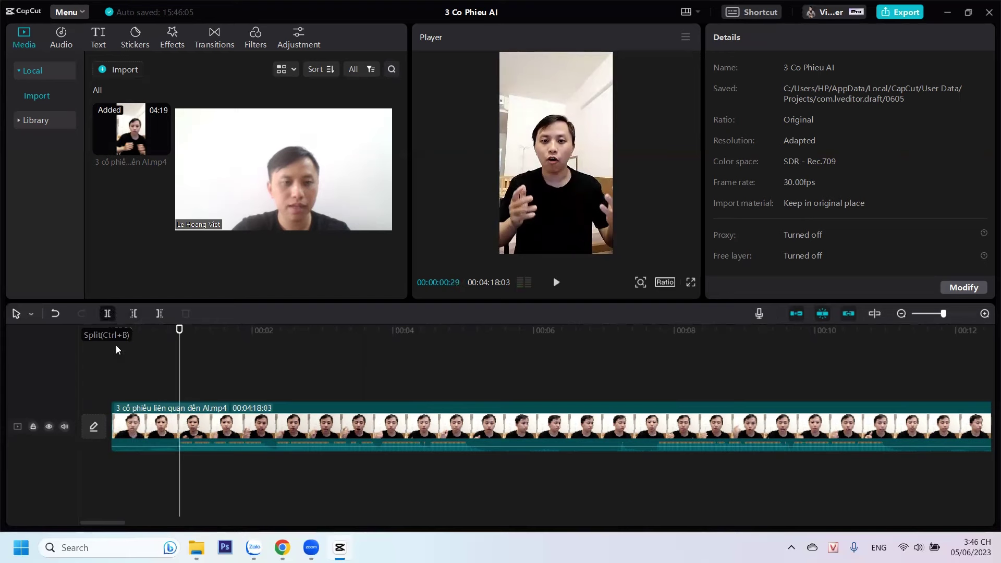
{"action": "left_click", "coordinate": [138, 425]}
{"action": "key", "text": "Delete"}
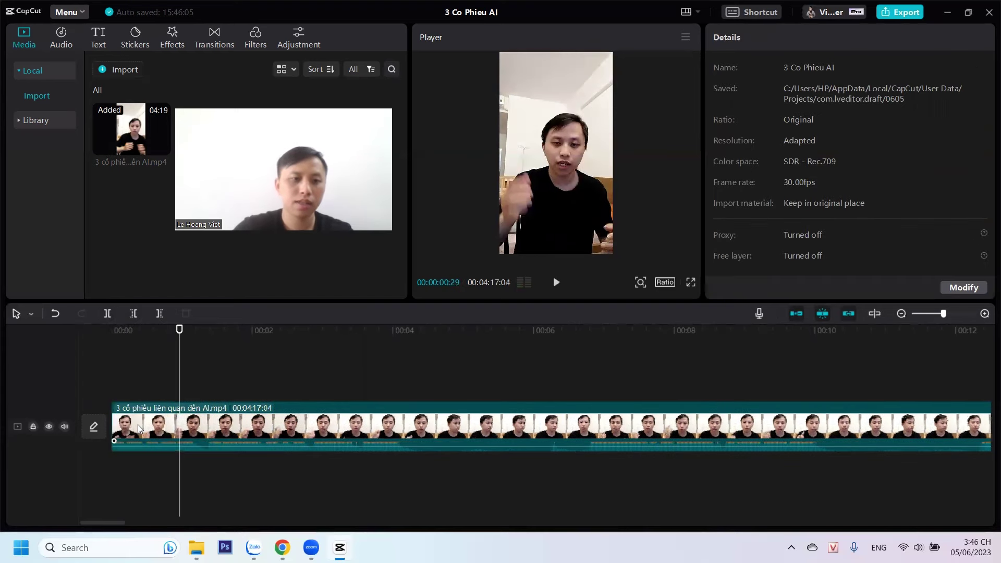
Preview the trimmed opening and split the video at 00:00:01:06, in the pause after the first phrase
{"action": "left_click", "coordinate": [116, 338]}
{"action": "key", "text": "space"}
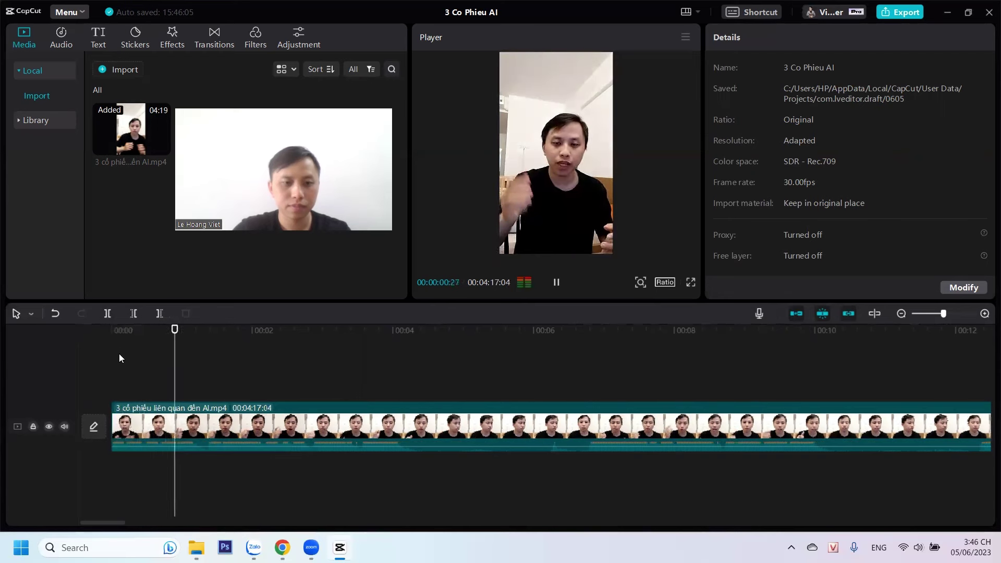
{"action": "key", "text": "space"}
{"action": "left_click", "coordinate": [196, 375]}
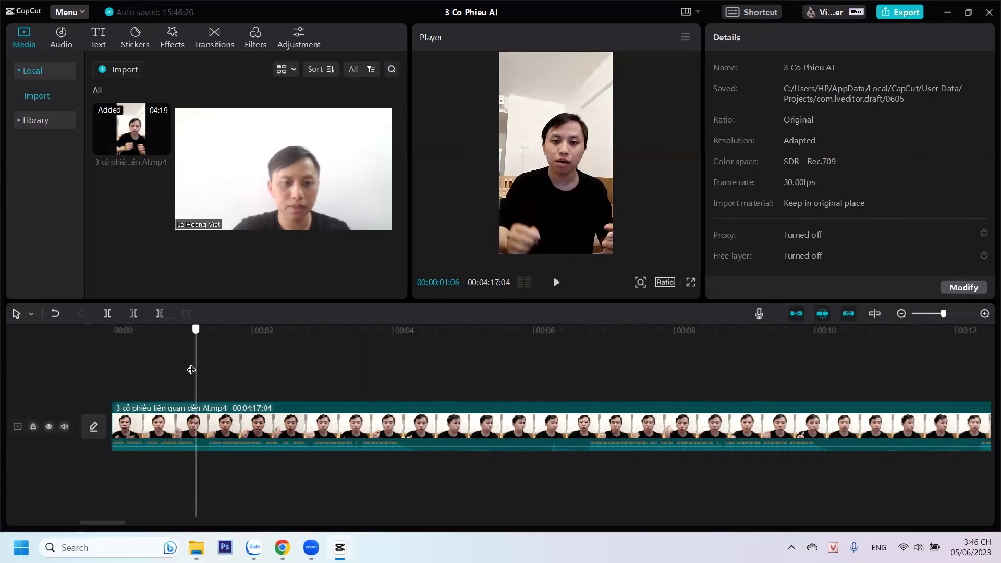
{"action": "left_click", "coordinate": [107, 313]}
Split the video at 00:00:06:22, where the second take begins, and delete the segment between the two splits
{"action": "left_click", "coordinate": [590, 386]}
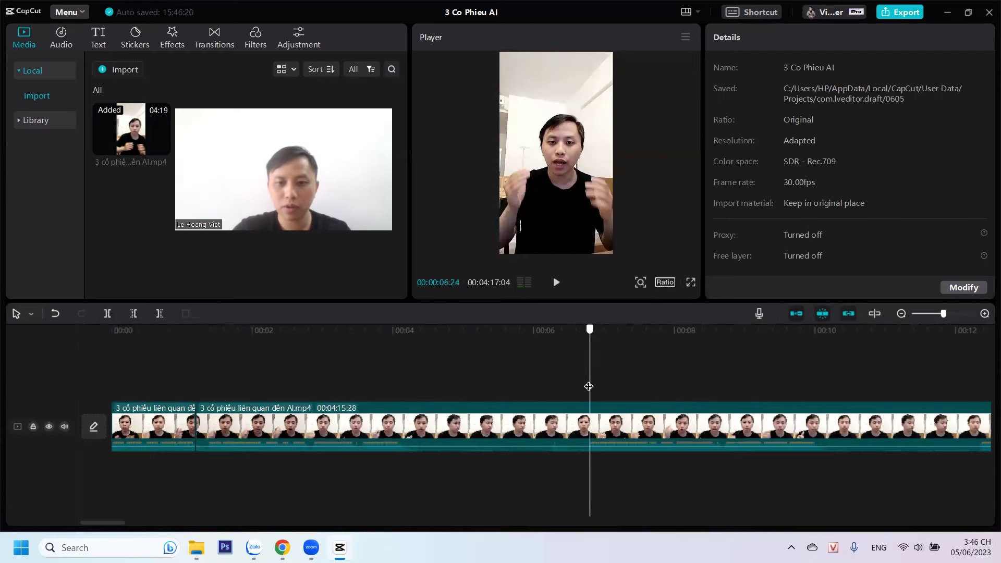
{"action": "key", "text": "space"}
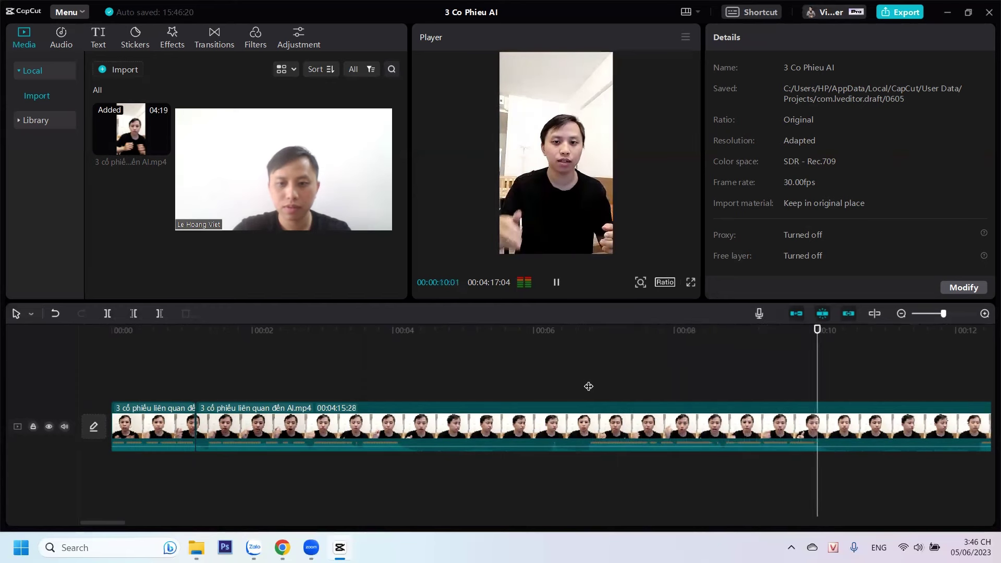
{"action": "key", "text": "space"}
{"action": "left_click", "coordinate": [587, 387]}
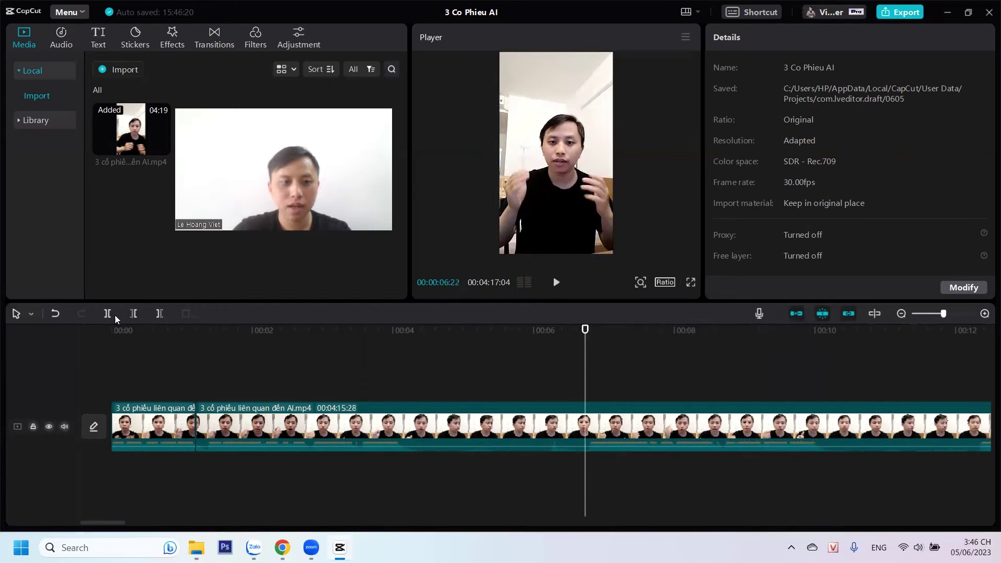
{"action": "left_click", "coordinate": [107, 313]}
{"action": "left_click", "coordinate": [245, 419]}
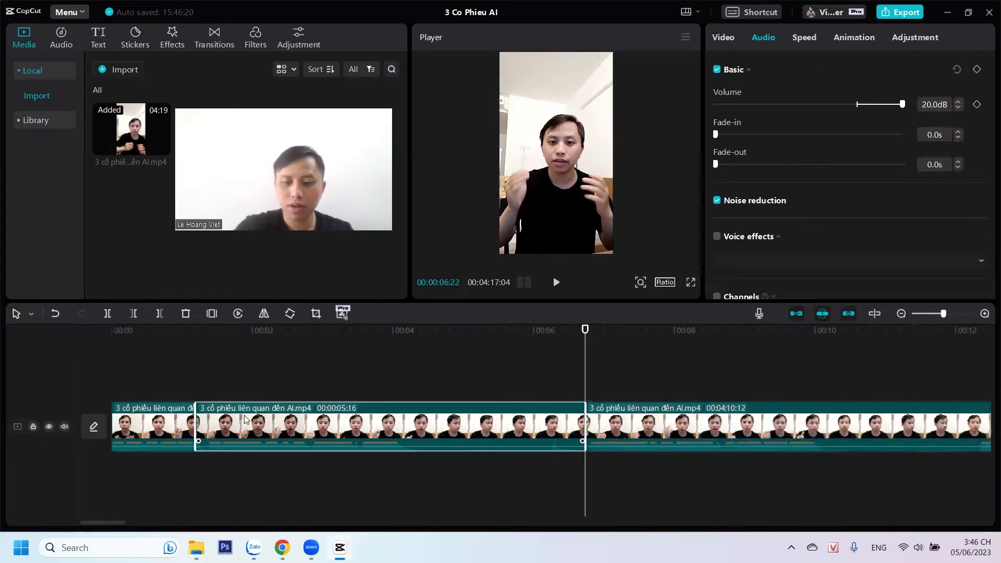
{"action": "key", "text": "Delete"}
Play the joined video from the beginning and split it at 00:00:04:15, where the spoken sentence ends
{"action": "left_click", "coordinate": [149, 352]}
{"action": "key", "text": "Home"}
{"action": "key", "text": "space"}
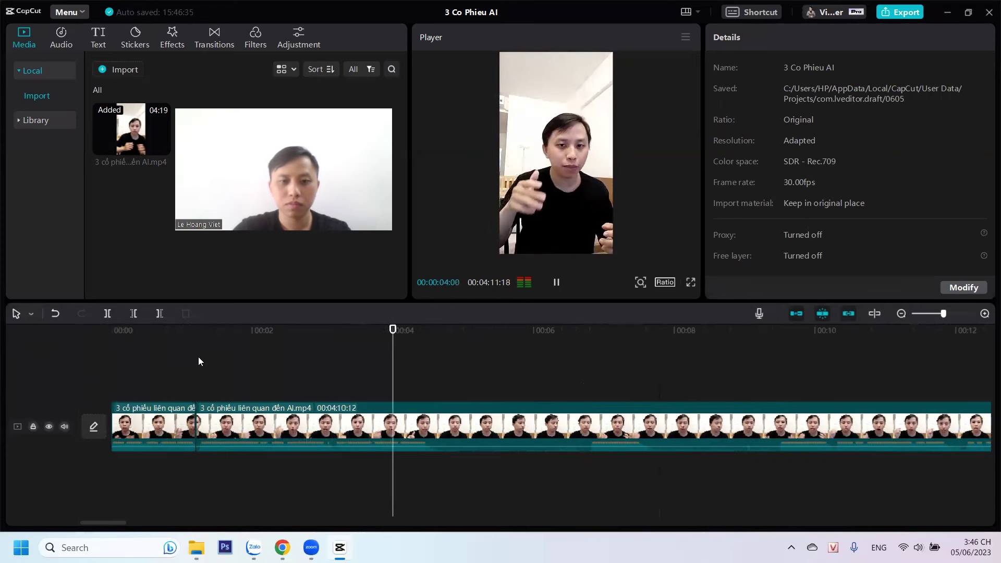
{"action": "key", "text": "space"}
{"action": "left_click", "coordinate": [107, 313]}
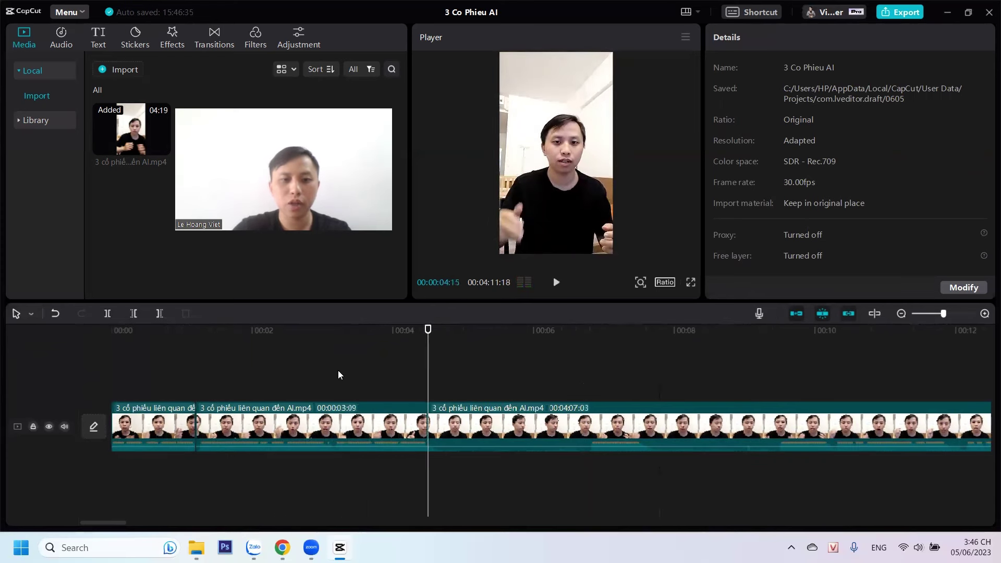
Play the following takes of the remaining clip and split the video at 00:00:13:29, where the spoken sentence ends
{"action": "left_click", "coordinate": [588, 375]}
{"action": "key", "text": "space"}
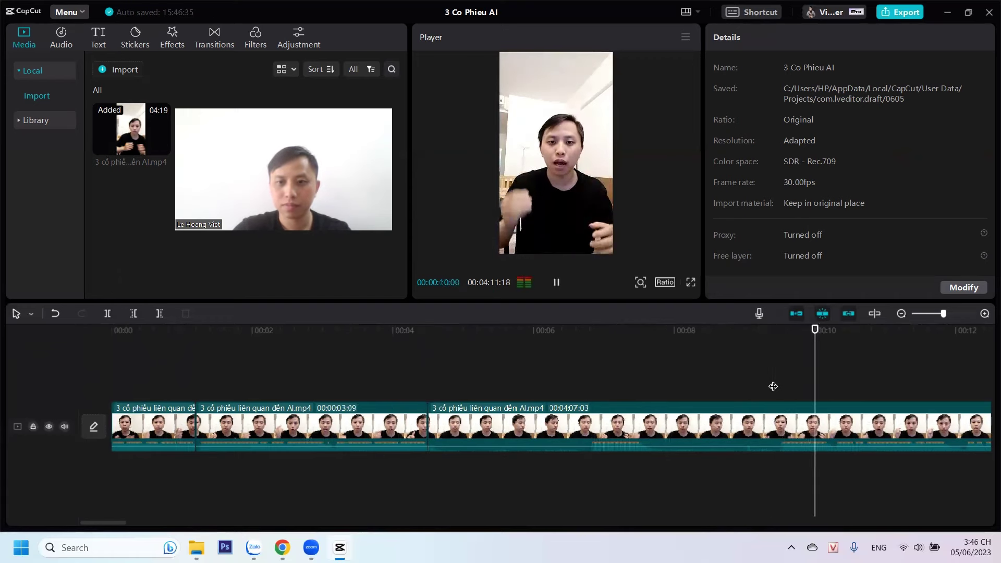
{"action": "key", "text": "space"}
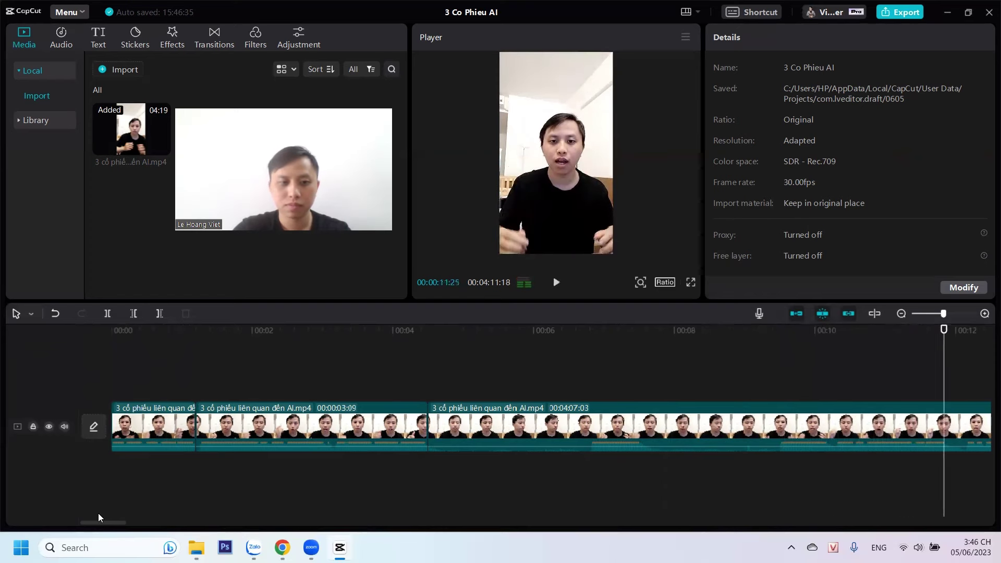
{"action": "scroll", "coordinate": [182, 500], "scroll_direction": "right", "scroll_amount": 3}
{"action": "key", "text": "space"}
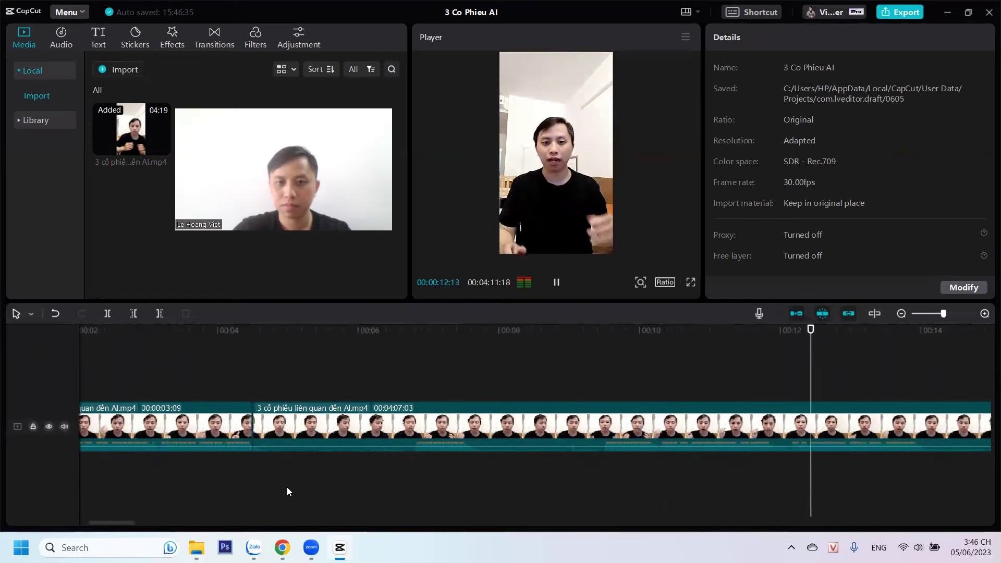
{"action": "key", "text": "space"}
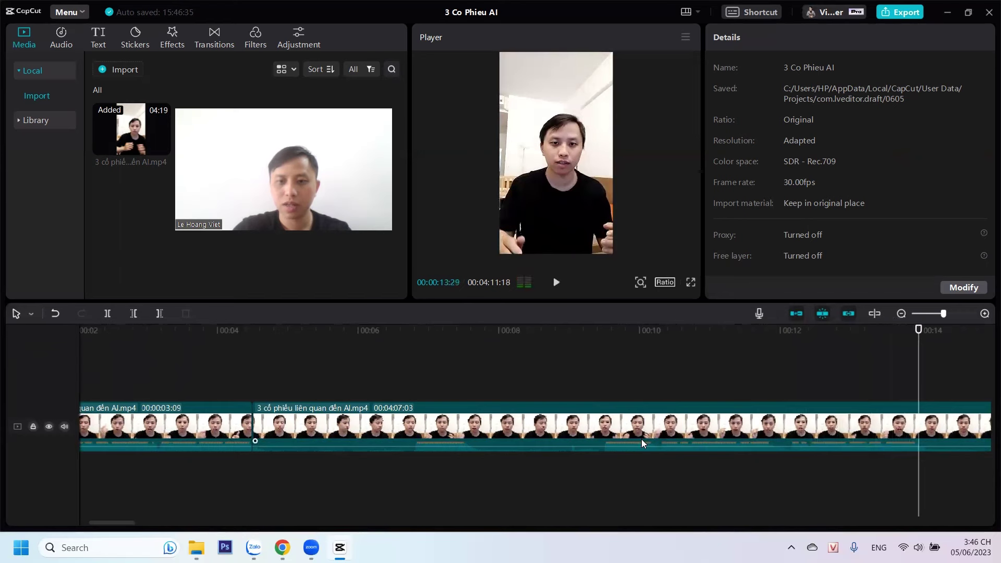
{"action": "left_click", "coordinate": [105, 318]}
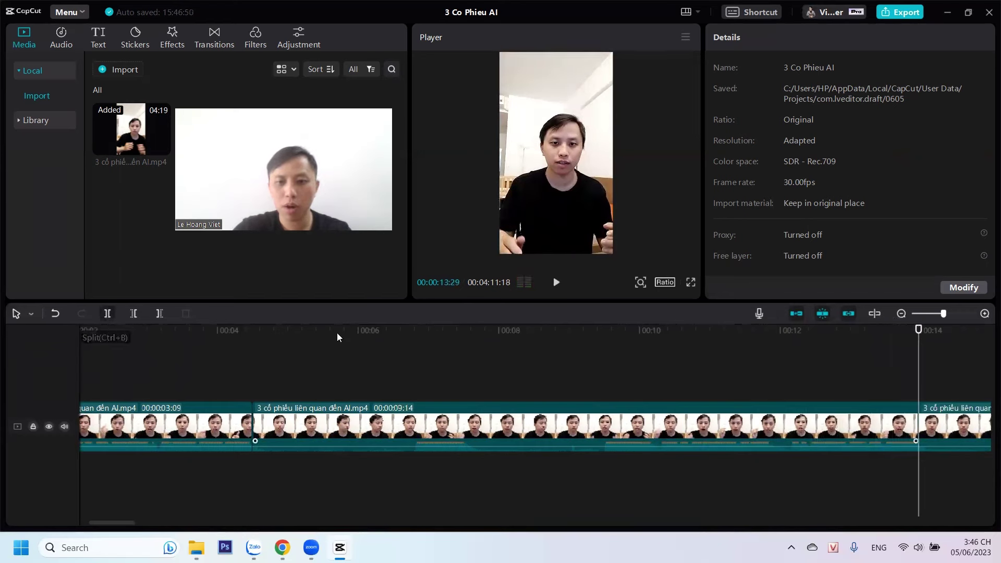
Split the video at 00:00:09:15, where the repeated take begins, and delete the two clips between 00:00:01:06 and that split
{"action": "left_click", "coordinate": [601, 371]}
{"action": "key", "text": "Right"}
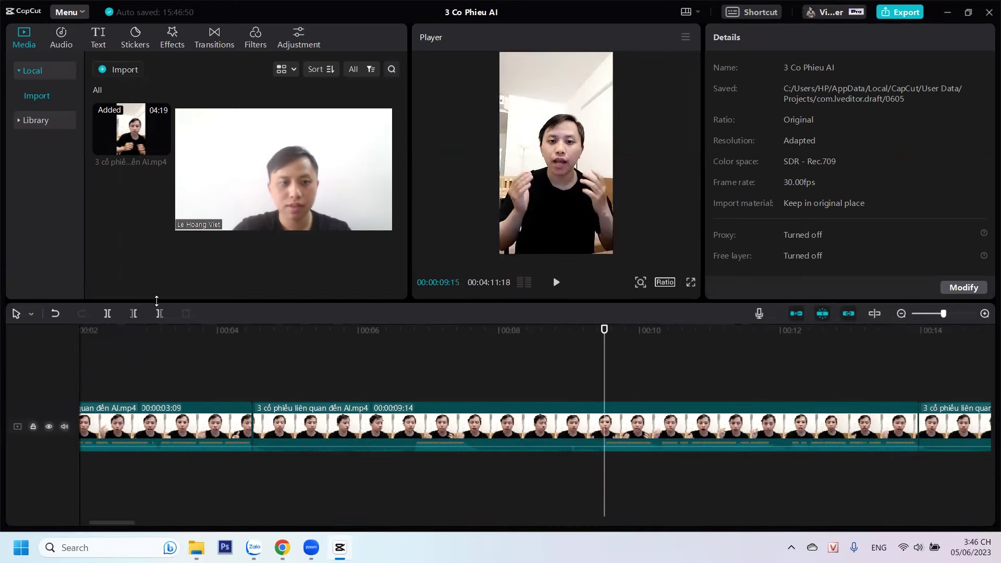
{"action": "left_click", "coordinate": [109, 314]}
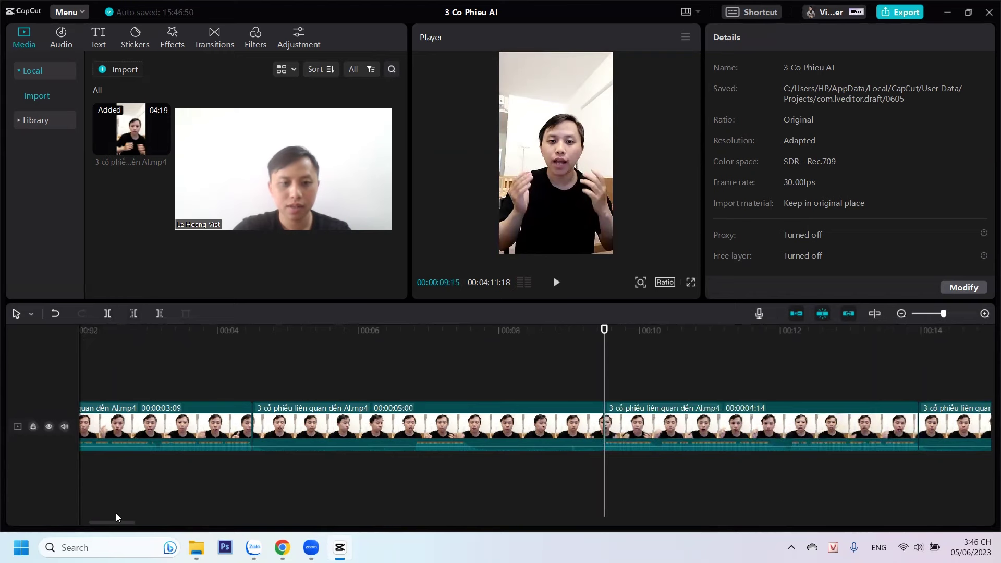
{"action": "left_click_drag", "start_coordinate": [116, 522], "coordinate": [109, 521]}
{"action": "left_click", "coordinate": [363, 420]}
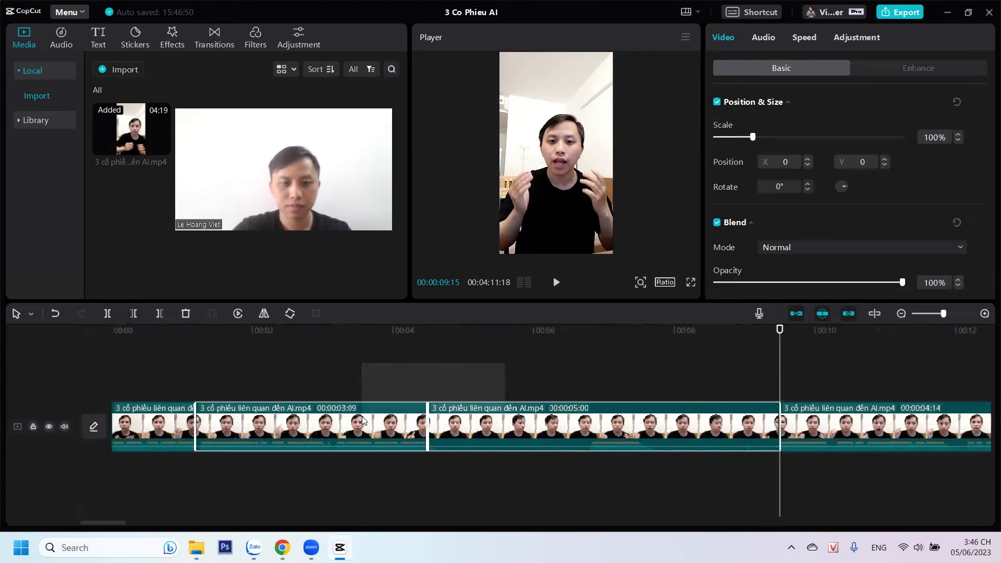
{"action": "key", "text": "Delete"}
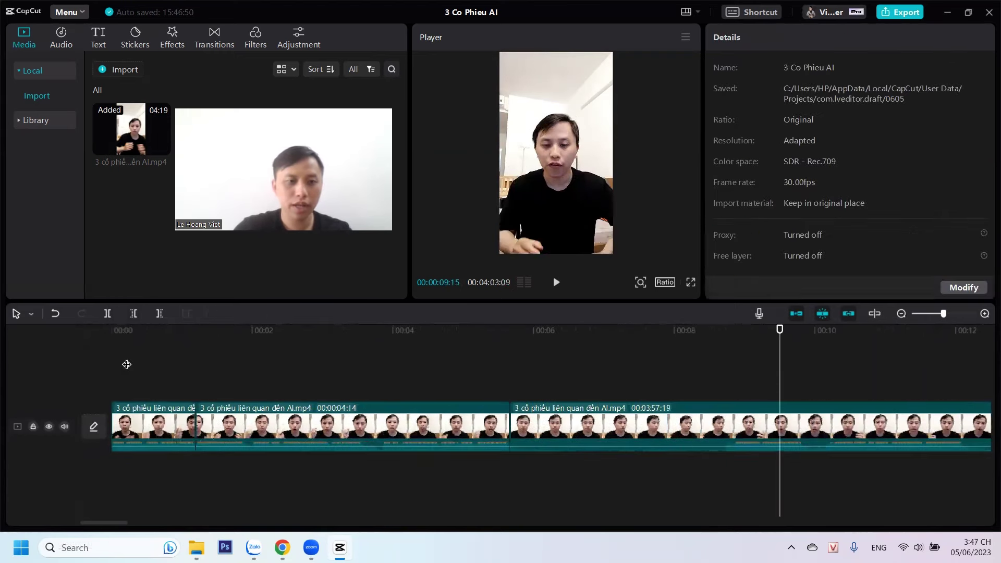
Play the joined video from the beginning and split it at about 00:00:03:17, where the pause in the second clip begins
{"action": "key", "text": "Home"}
{"action": "key", "text": "space"}
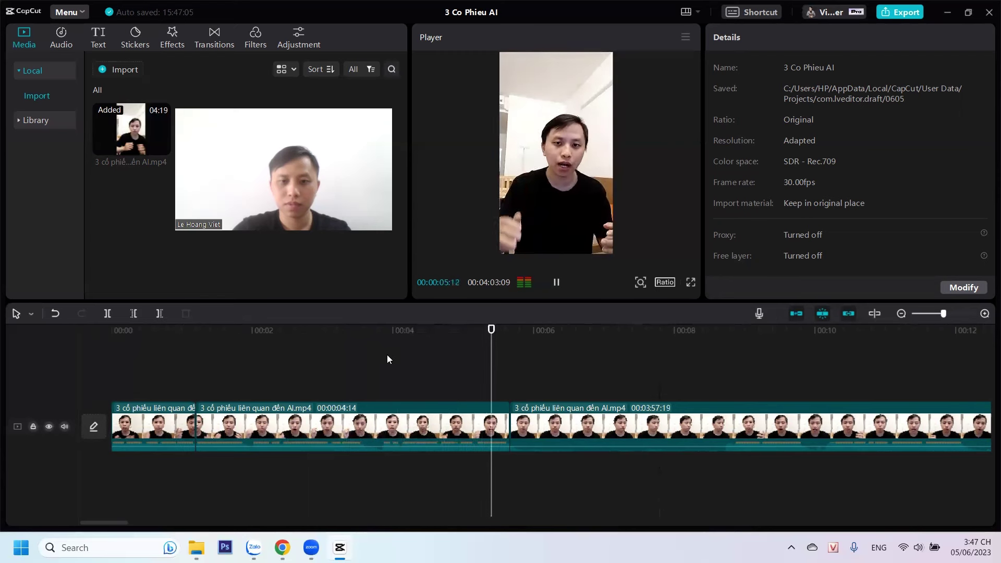
{"action": "left_click_drag", "start_coordinate": [354, 379], "coordinate": [380, 389]}
{"action": "left_click", "coordinate": [104, 313]}
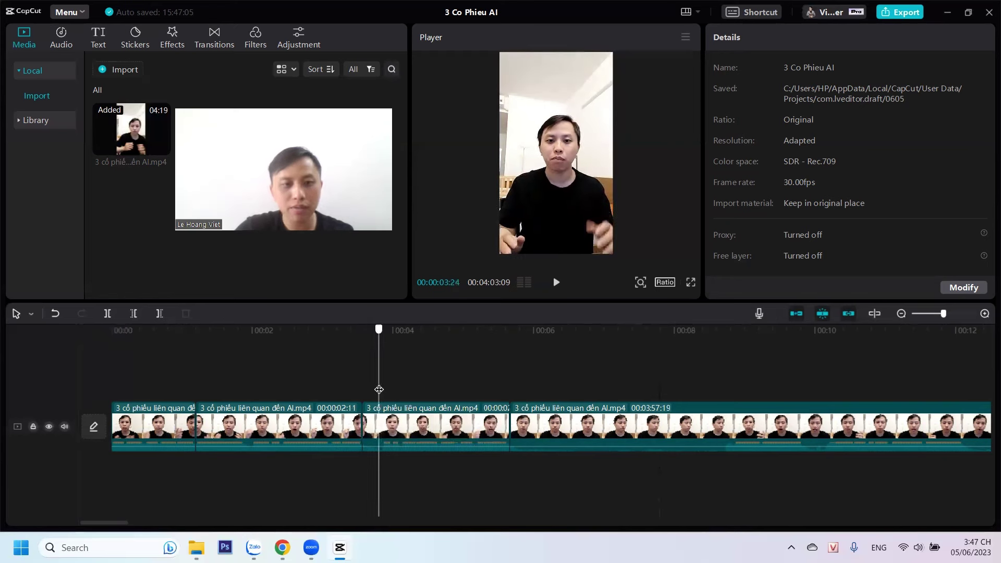
Split the video at 00:00:03:25, delete the short pause between the two splits, and preview the cut
{"action": "left_click_drag", "start_coordinate": [379, 390], "coordinate": [380, 389]}
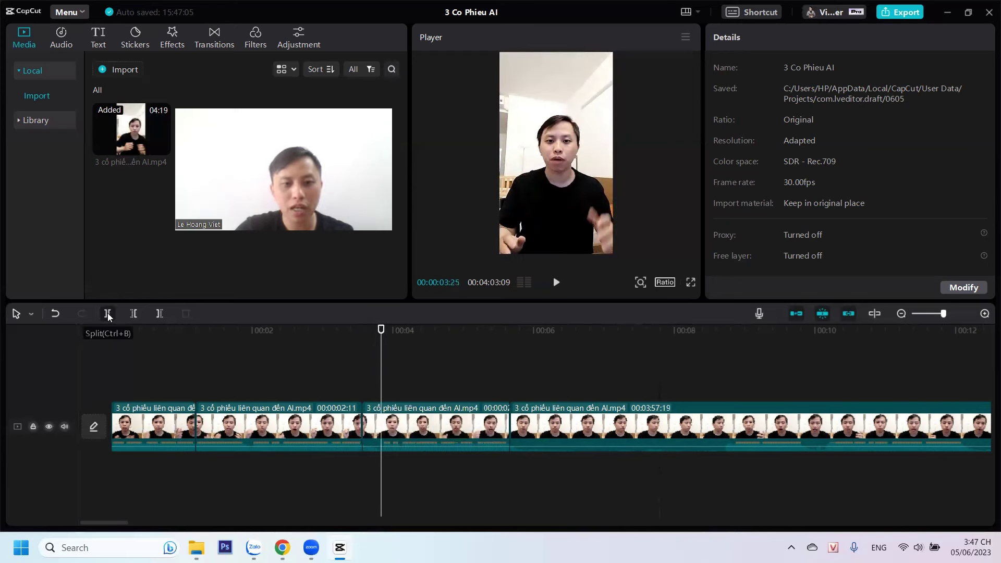
{"action": "left_click", "coordinate": [108, 314]}
{"action": "left_click", "coordinate": [319, 350]}
{"action": "left_click", "coordinate": [371, 419]}
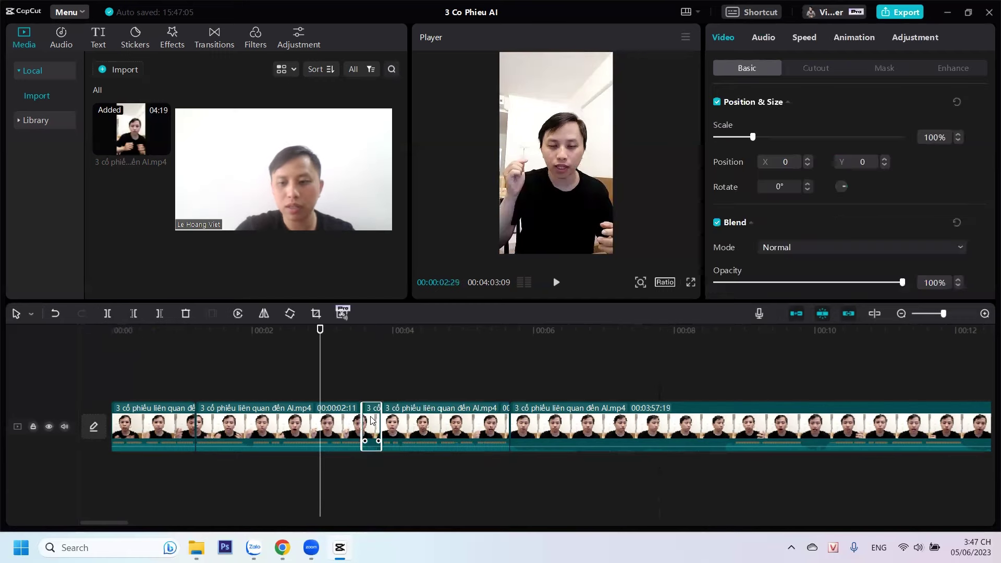
{"action": "key", "text": "Delete"}
{"action": "key", "text": "space"}
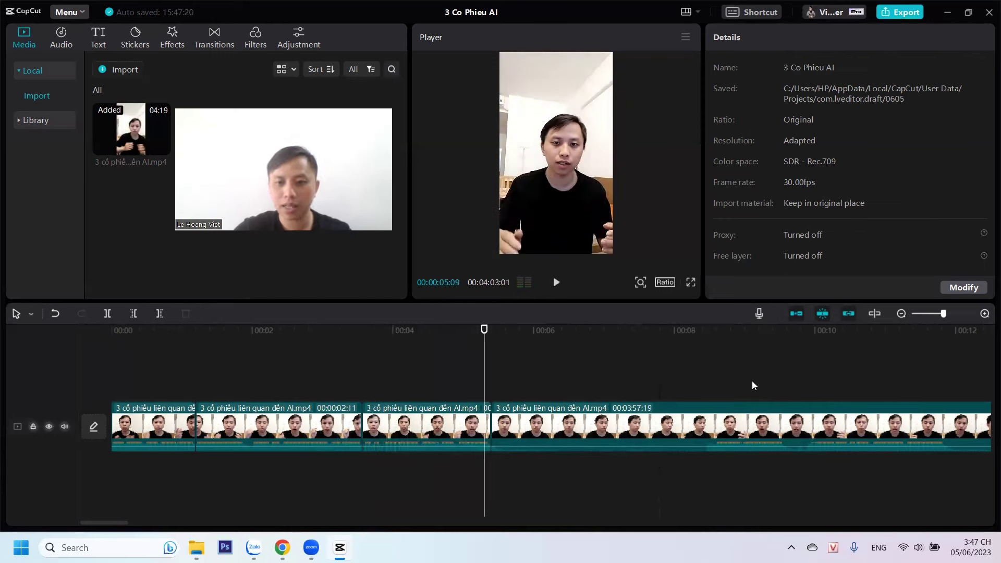
Play through the next takes, split the last clip at 00:00:14:07, and delete the segment before the split
{"action": "left_click", "coordinate": [717, 387]}
{"action": "key", "text": "space"}
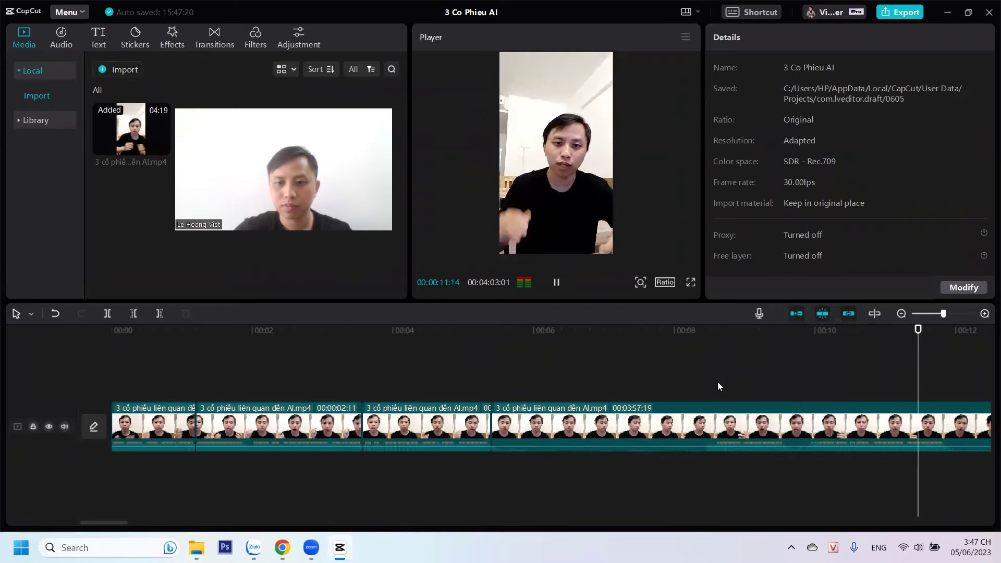
{"action": "key", "text": "space"}
{"action": "left_click_drag", "start_coordinate": [120, 520], "coordinate": [130, 520]}
{"action": "left_click", "coordinate": [855, 375]}
{"action": "key", "text": "space"}
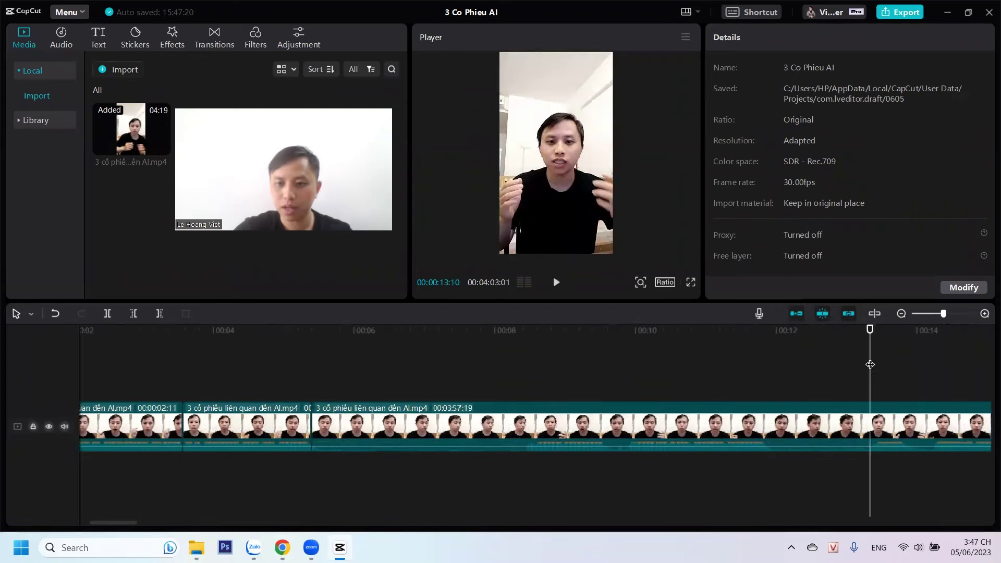
{"action": "left_click", "coordinate": [912, 367]}
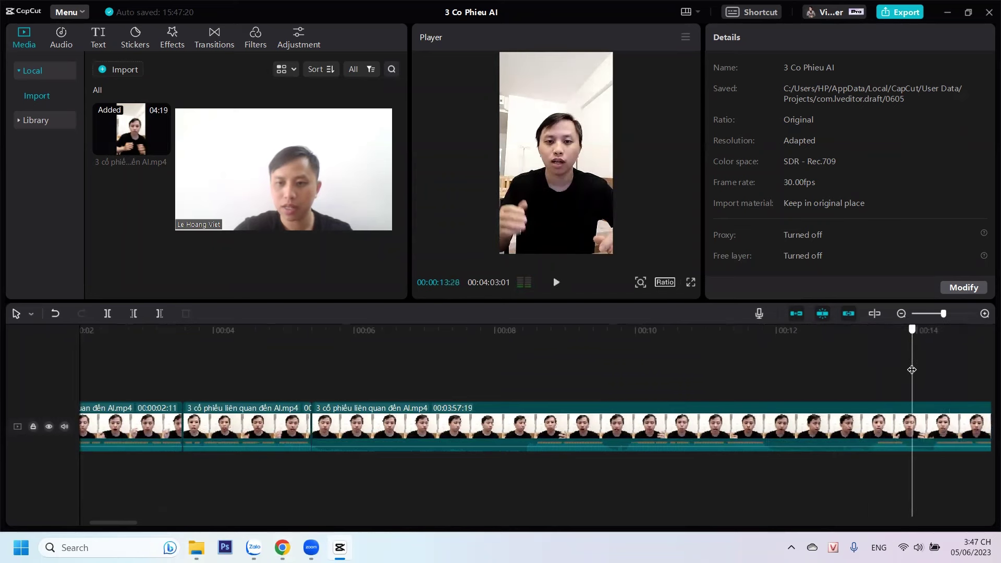
{"action": "left_click", "coordinate": [933, 373]}
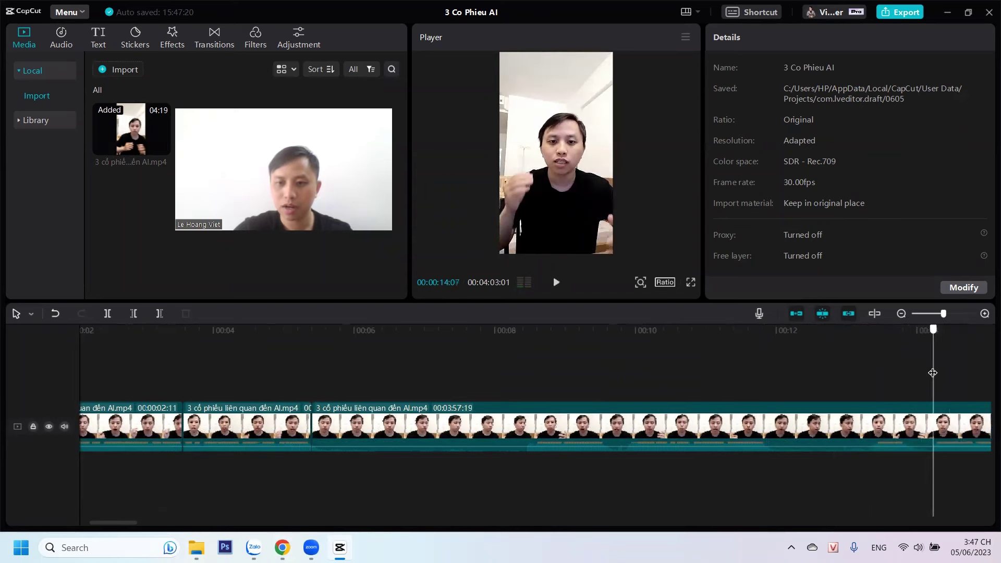
{"action": "left_click", "coordinate": [106, 314]}
{"action": "left_click", "coordinate": [357, 420]}
{"action": "key", "text": "Delete"}
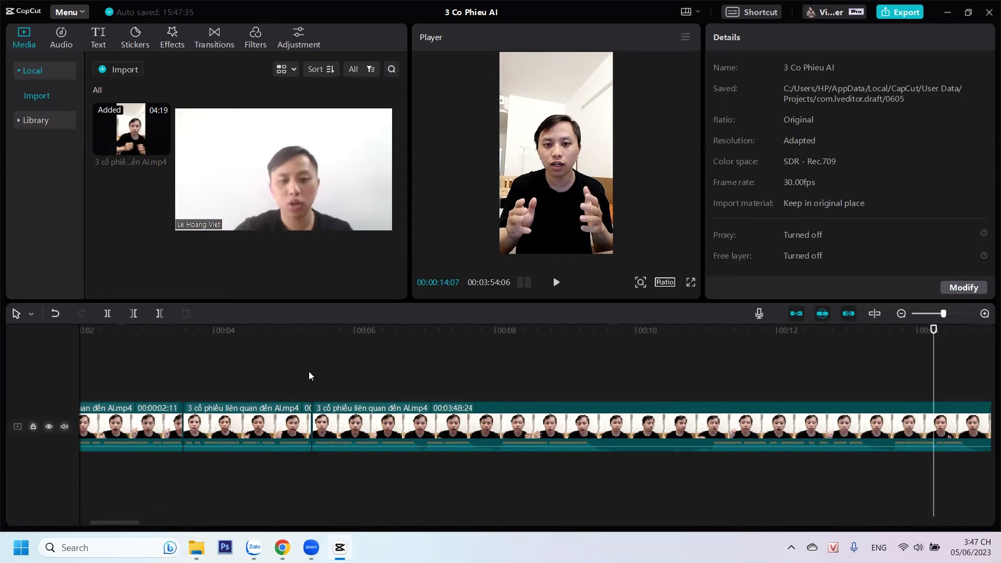
Play the video from the new joint and split it at 00:00:09:09, where the spoken phrase ends
{"action": "left_click", "coordinate": [309, 371]}
{"action": "key", "text": "space"}
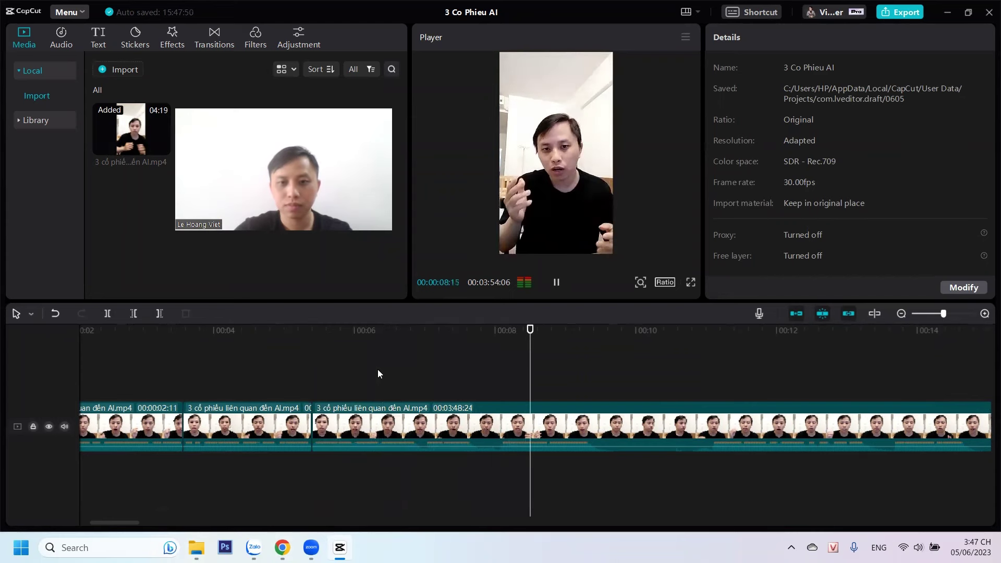
{"action": "key", "text": "space"}
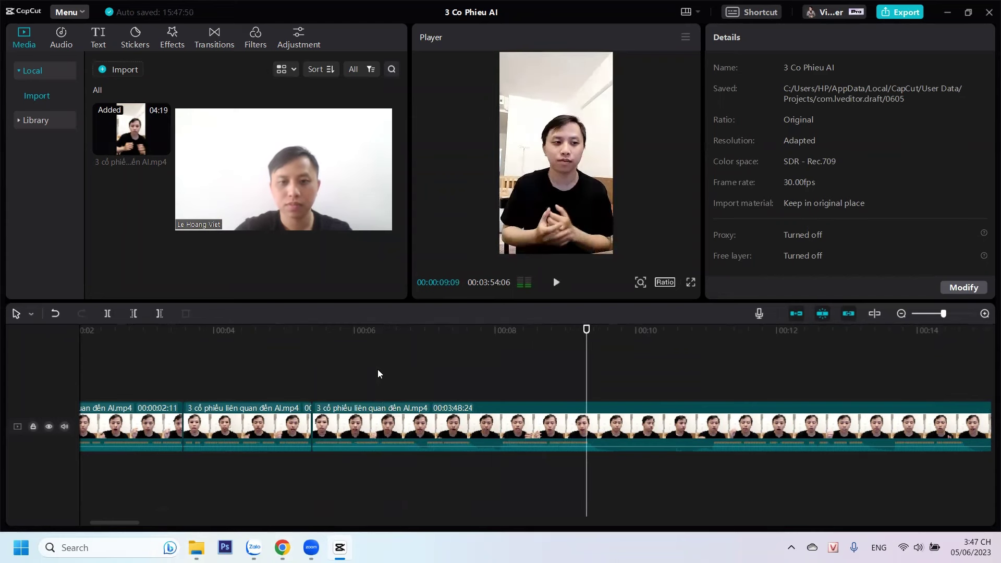
{"action": "left_click", "coordinate": [113, 313]}
Split the clip at about 00:00:07:21 and at 00:00:08:03, and delete the short pause between the splits
{"action": "left_click_drag", "start_coordinate": [416, 360], "coordinate": [473, 382]}
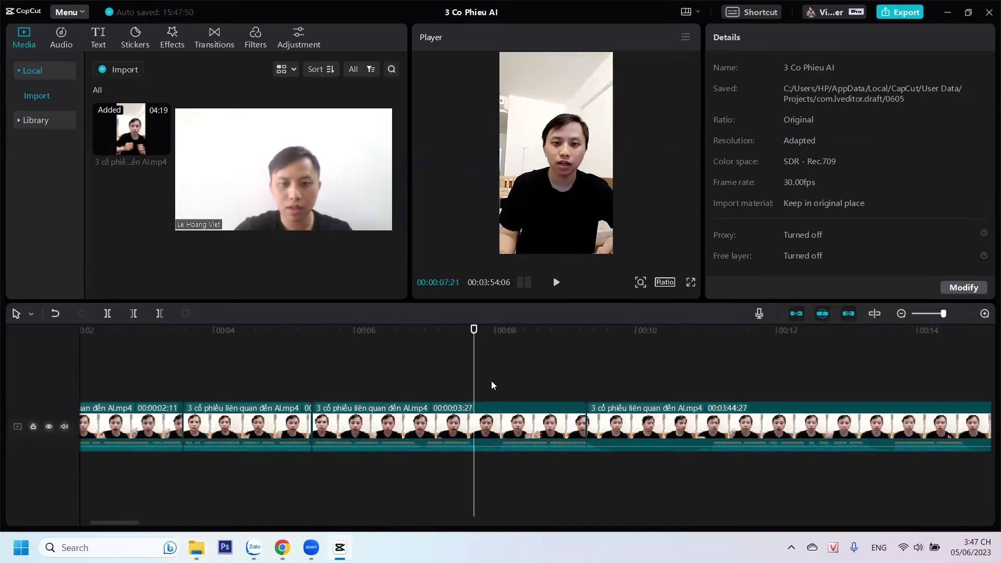
{"action": "left_click", "coordinate": [491, 381]}
{"action": "left_click", "coordinate": [474, 384]}
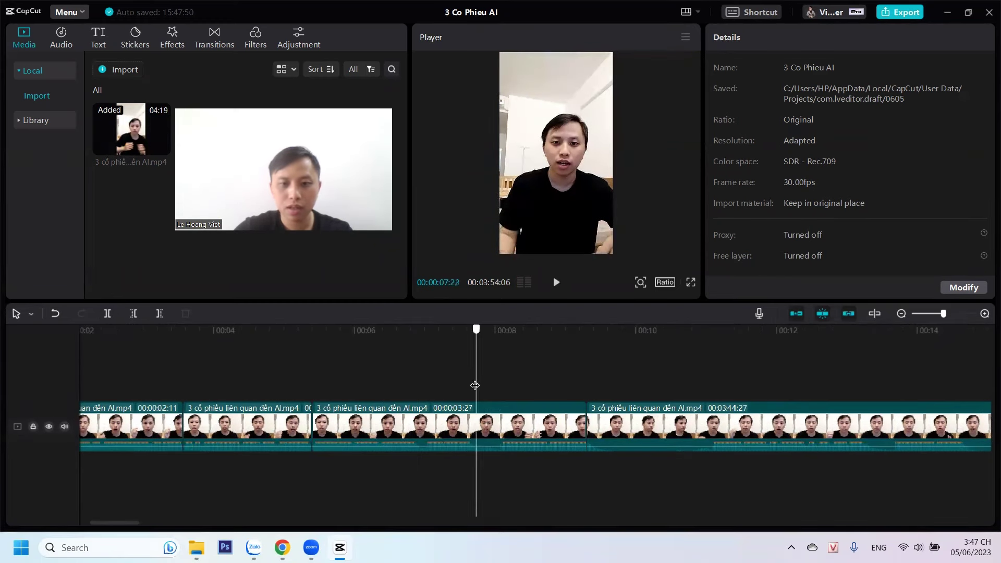
{"action": "left_click", "coordinate": [113, 314]}
{"action": "left_click", "coordinate": [501, 382]}
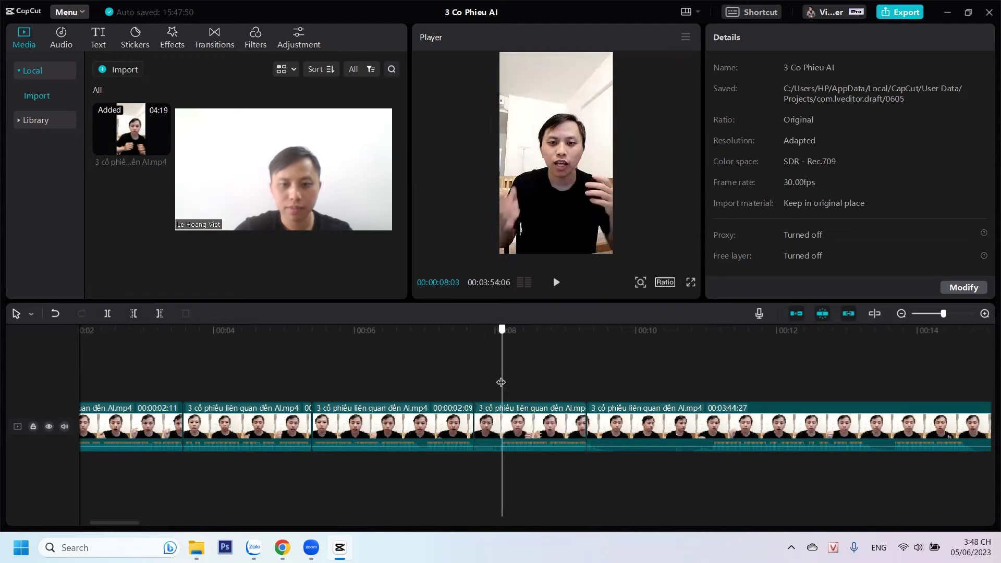
{"action": "left_click", "coordinate": [108, 314]}
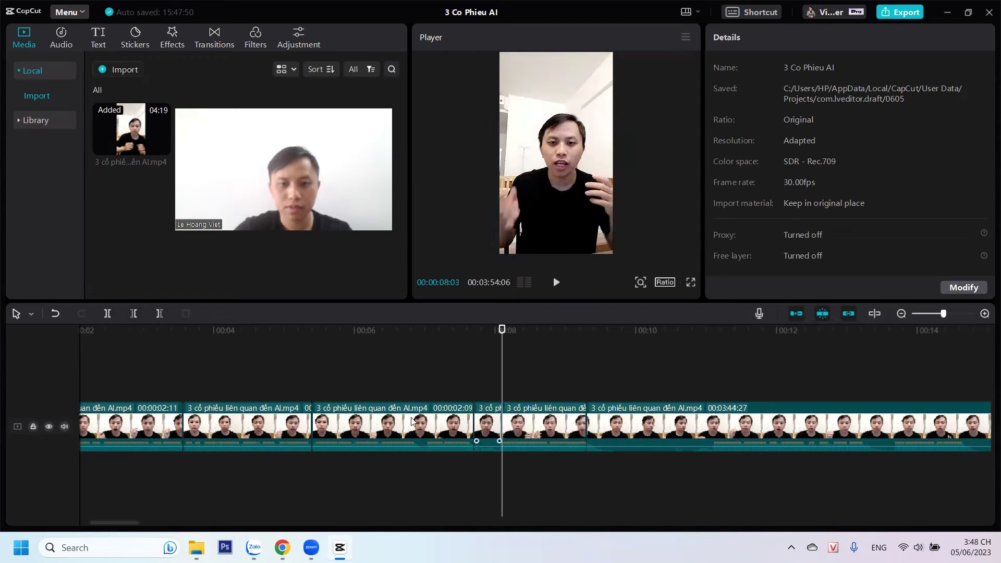
{"action": "key", "text": "Delete"}
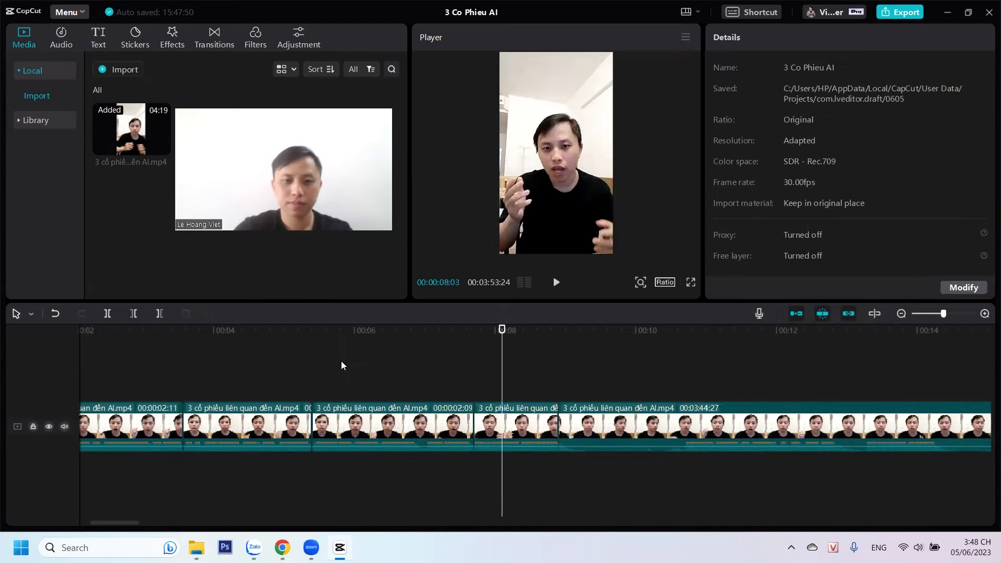
Preview the latest cut, play the following take, and split the video at 00:00:14:10, where its speech ends
{"action": "left_click", "coordinate": [320, 330]}
{"action": "key", "text": "space"}
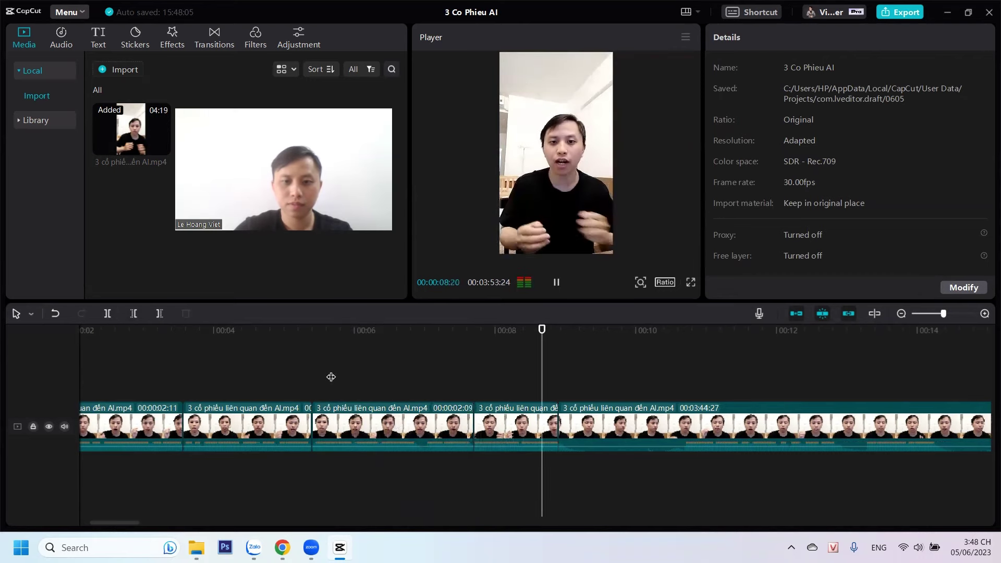
{"action": "key", "text": "space"}
{"action": "left_click", "coordinate": [683, 365]}
{"action": "key", "text": "space"}
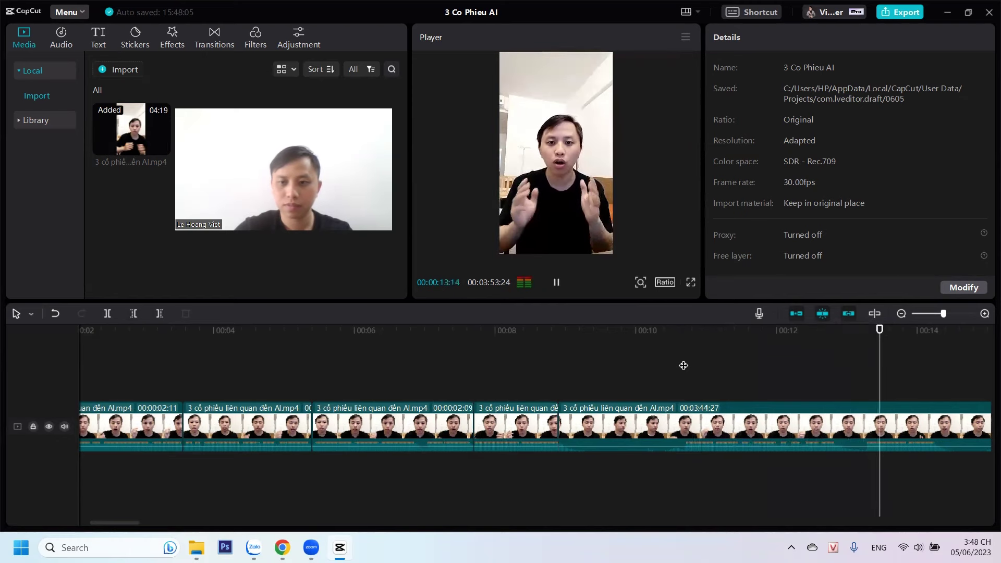
{"action": "key", "text": "space"}
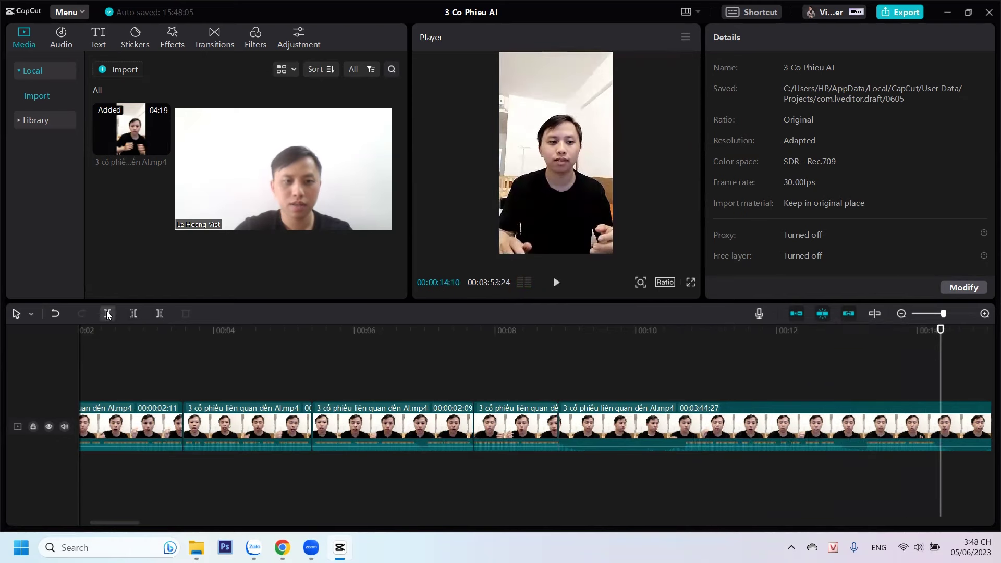
{"action": "left_click", "coordinate": [107, 314]}
Trim away the silent start of the newly split clip up to 00:00:10:20
{"action": "scroll", "coordinate": [662, 373], "scroll_direction": "right", "scroll_amount": 5}
{"action": "left_click_drag", "start_coordinate": [308, 370], "coordinate": [294, 370]}
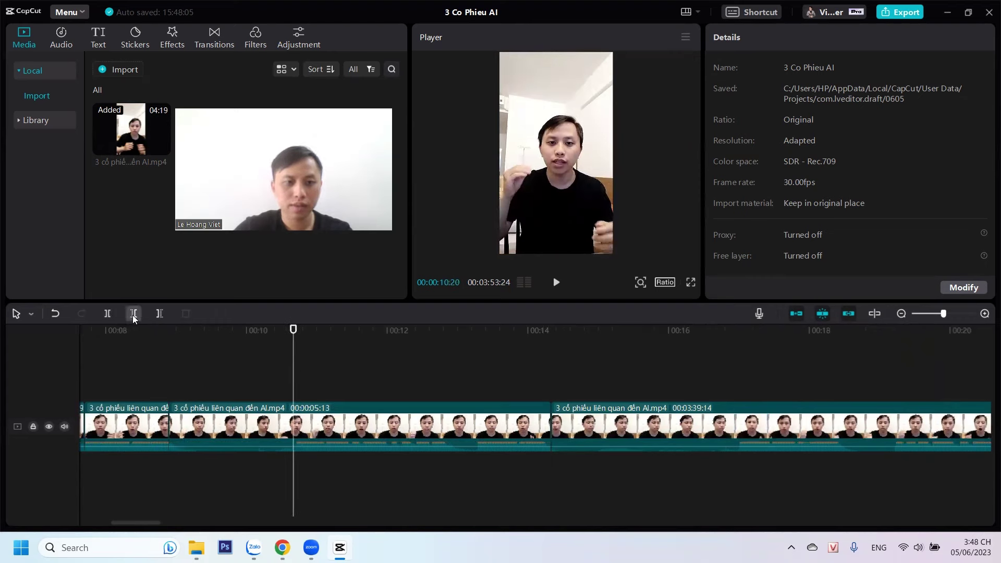
{"action": "left_click", "coordinate": [133, 315]}
Split the clip at 00:00:11:03 and trim away the pause that follows, up to 00:00:11:14
{"action": "left_click_drag", "start_coordinate": [309, 380], "coordinate": [349, 387]}
{"action": "left_click", "coordinate": [108, 313]}
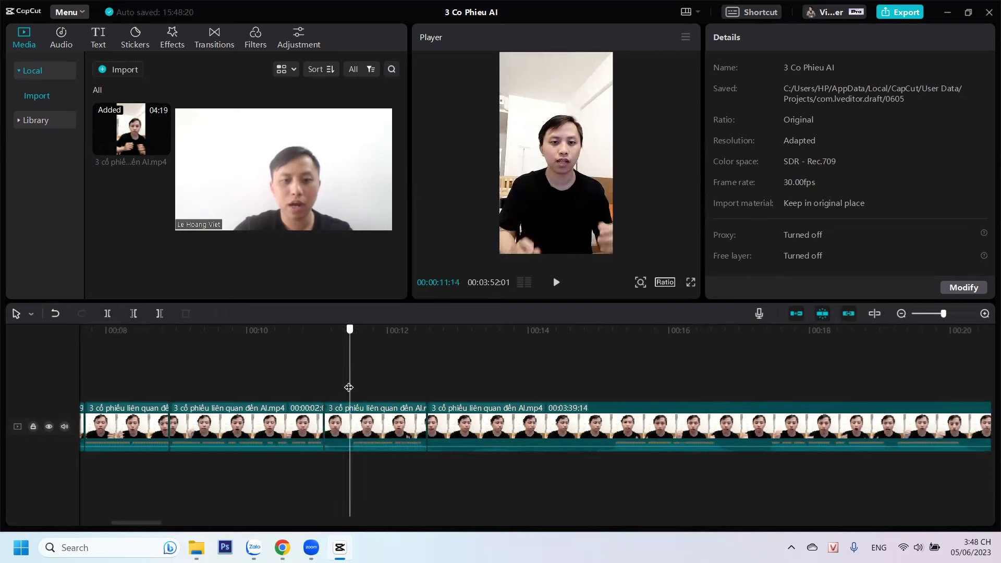
{"action": "left_click", "coordinate": [135, 313]}
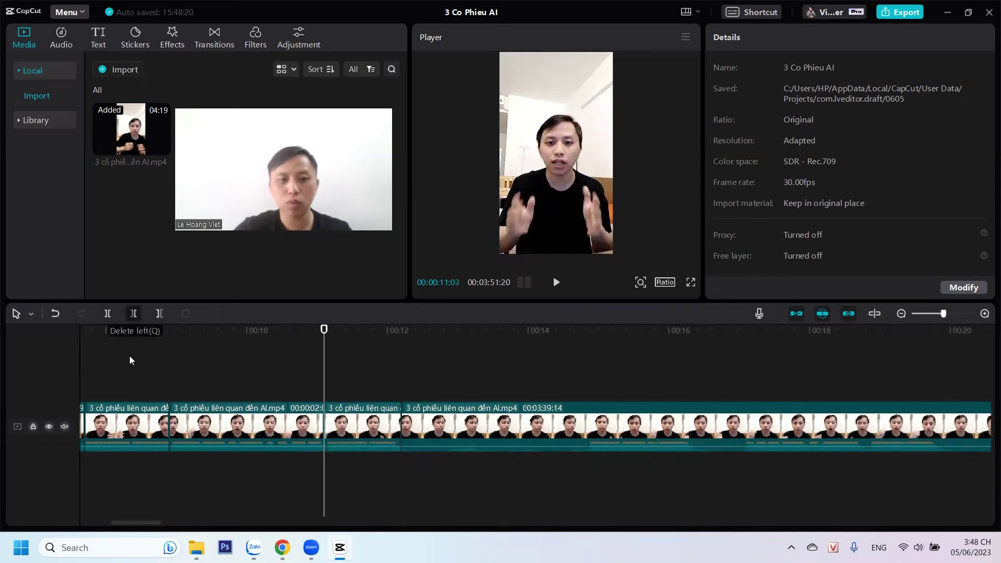
Play across the latest cuts and trim the start of the last clip up to 00:00:14:26, where speech resumes
{"action": "left_click", "coordinate": [162, 364]}
{"action": "key", "text": "space"}
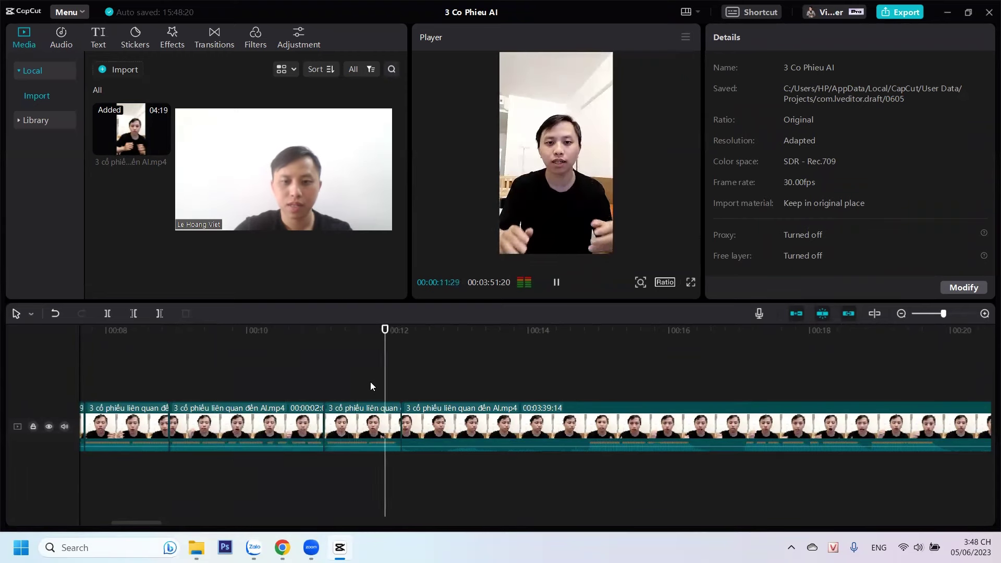
{"action": "key", "text": "space"}
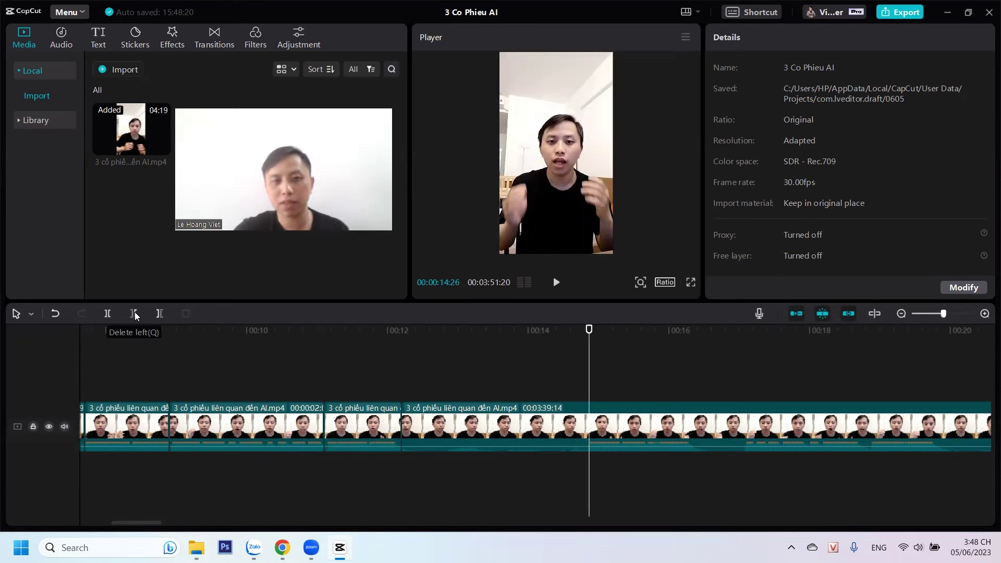
{"action": "left_click", "coordinate": [135, 313]}
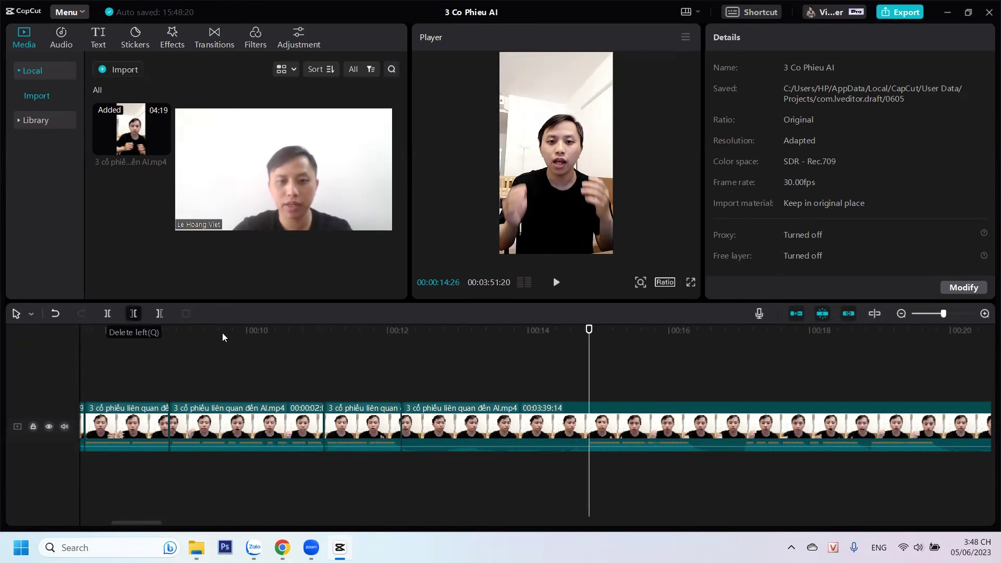
Play the last clip and the earlier take, and delete the two short repeated-take clips just before the last clip
{"action": "key", "text": "space"}
{"action": "left_click", "coordinate": [272, 378]}
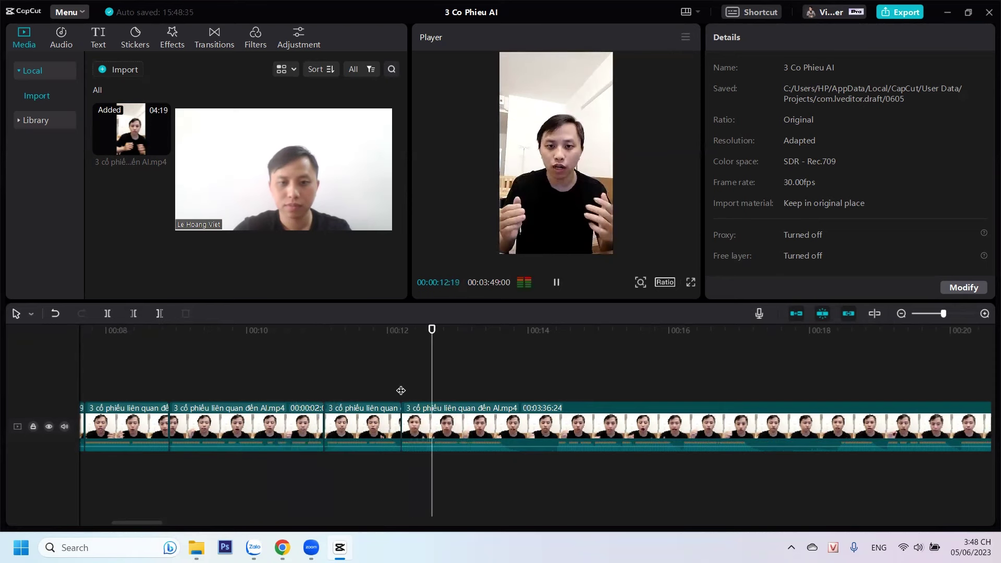
{"action": "left_click", "coordinate": [138, 378]}
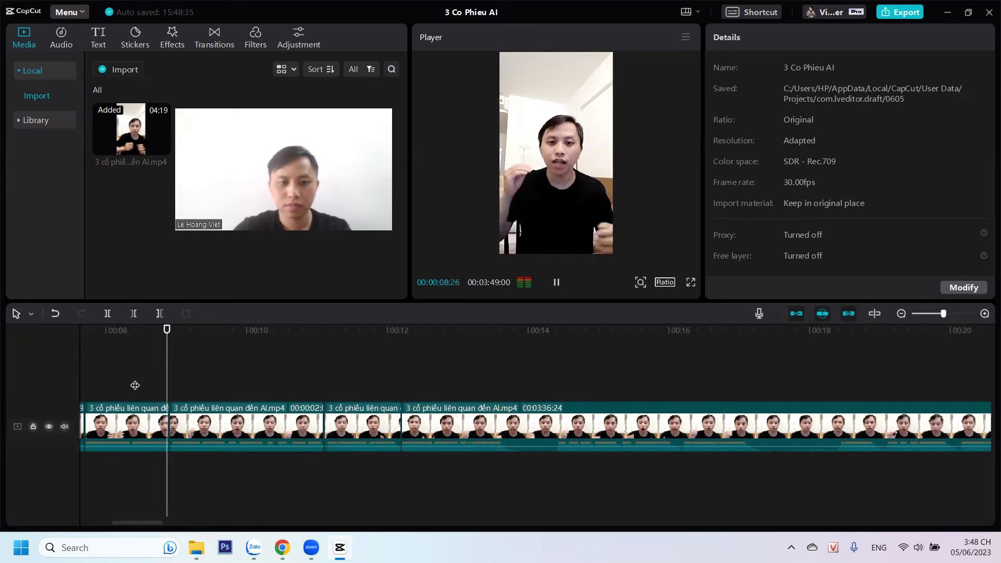
{"action": "key", "text": "space"}
{"action": "left_click", "coordinate": [302, 417]}
{"action": "key", "text": "Delete"}
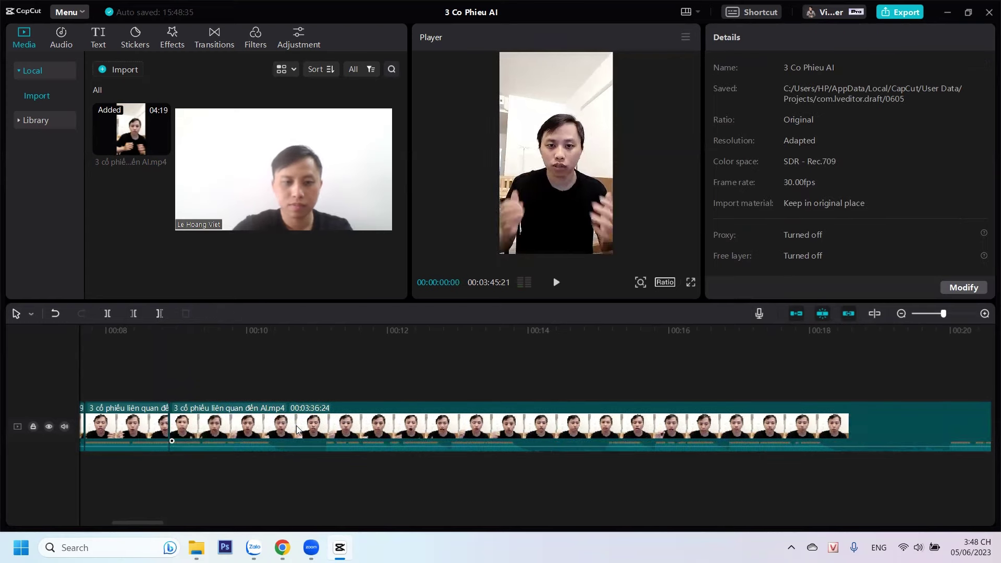
Play across the new join, split the last clip at 00:00:10:10, and trim away the silence that follows
{"action": "left_click", "coordinate": [98, 365]}
{"action": "key", "text": "space"}
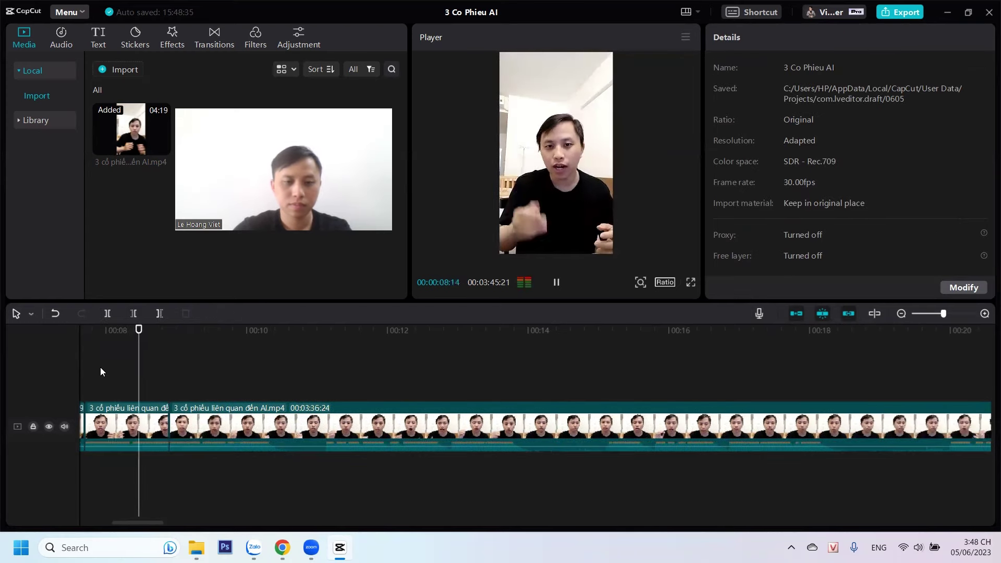
{"action": "key", "text": "space"}
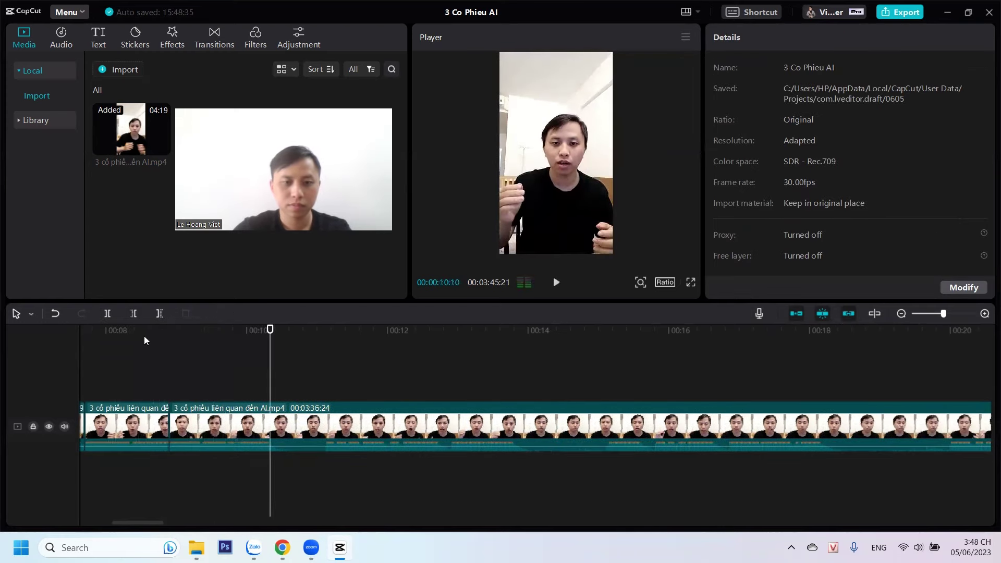
{"action": "left_click", "coordinate": [107, 313]}
{"action": "left_click_drag", "start_coordinate": [308, 379], "coordinate": [324, 380]}
{"action": "left_click", "coordinate": [136, 313]}
Play the following speech, split the clip at 00:00:13:04, and trim away the start of the new clip up to 00:00:14:10
{"action": "key", "text": "space"}
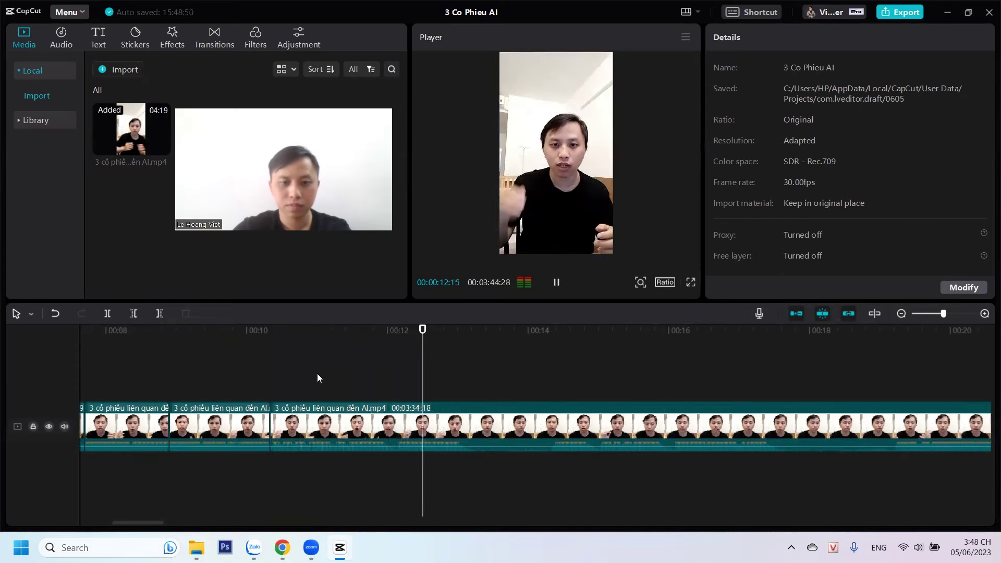
{"action": "left_click", "coordinate": [106, 314]}
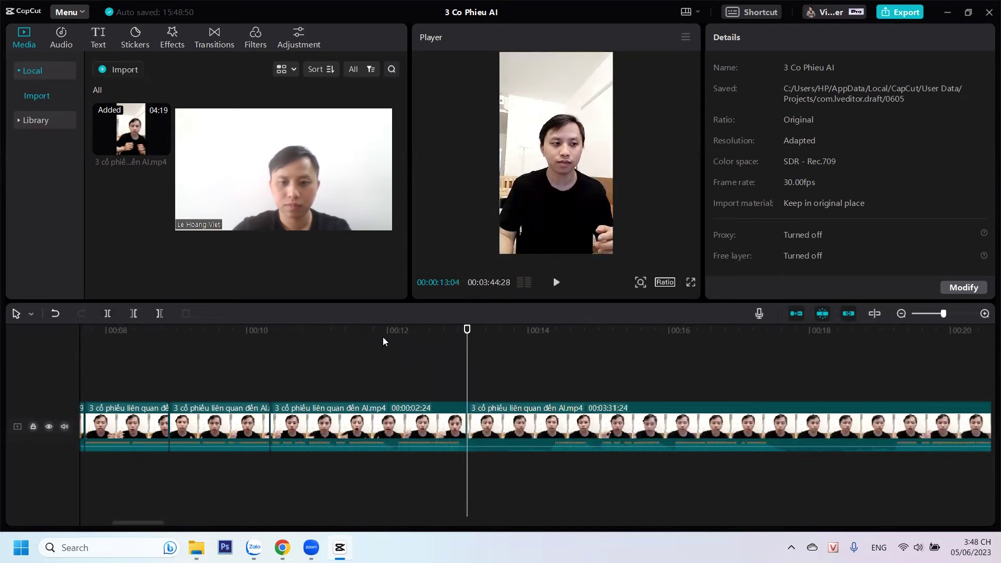
{"action": "key", "text": "space"}
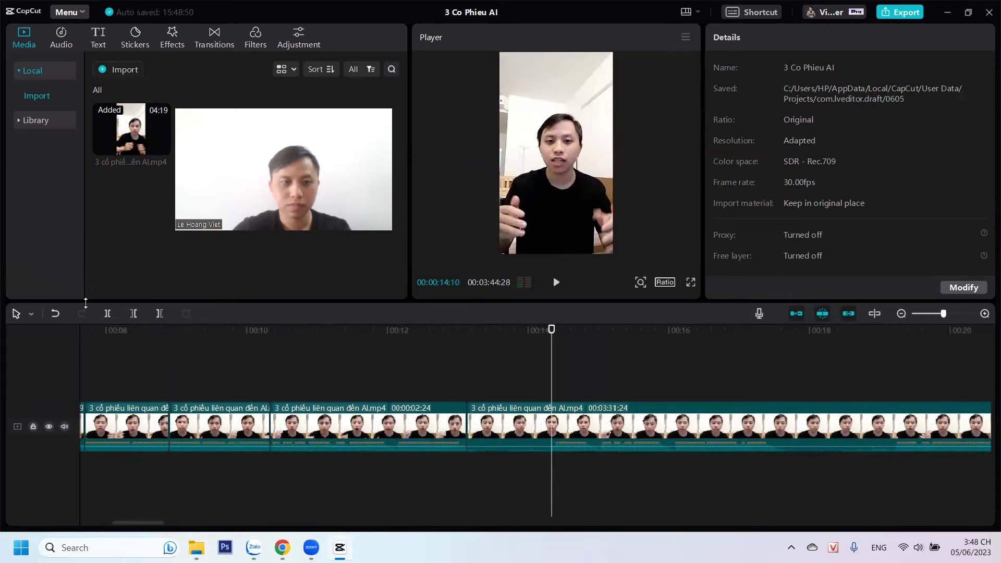
{"action": "left_click", "coordinate": [133, 314]}
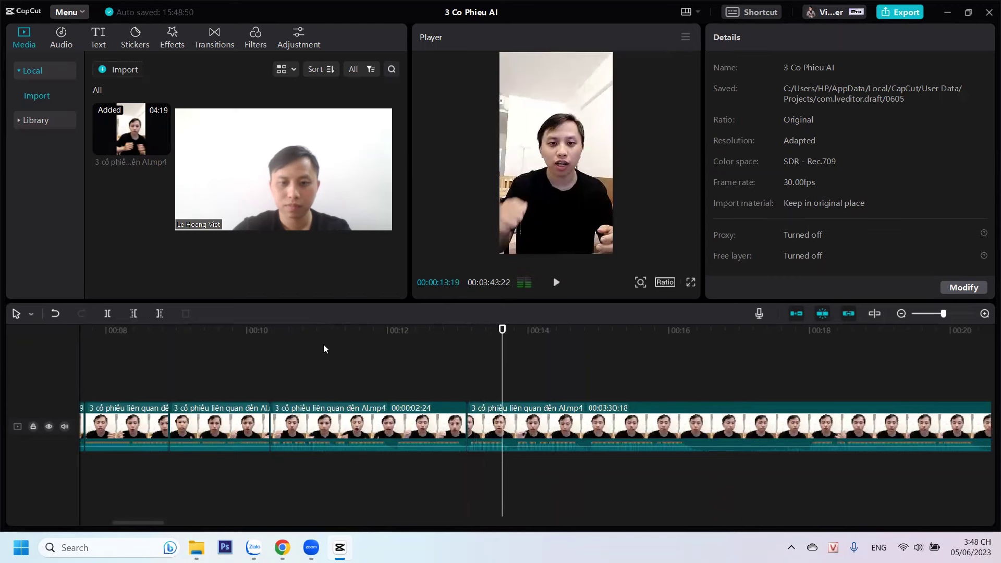
Split the last clip at 00:00:13:19 and trim away the short pause that follows, up to 00:00:13:24
{"action": "left_click", "coordinate": [112, 314]}
{"action": "left_click", "coordinate": [513, 378]}
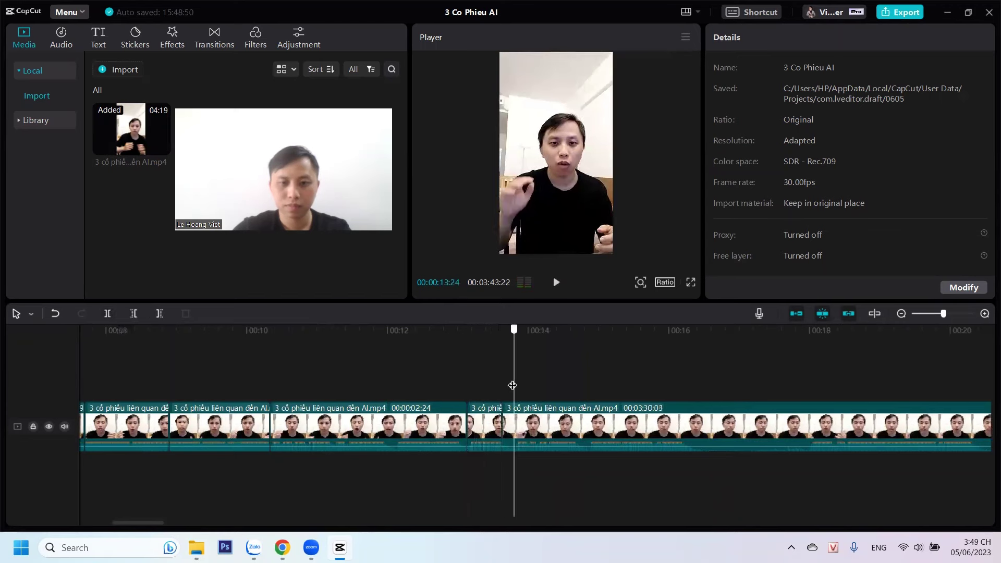
{"action": "left_click", "coordinate": [137, 313]}
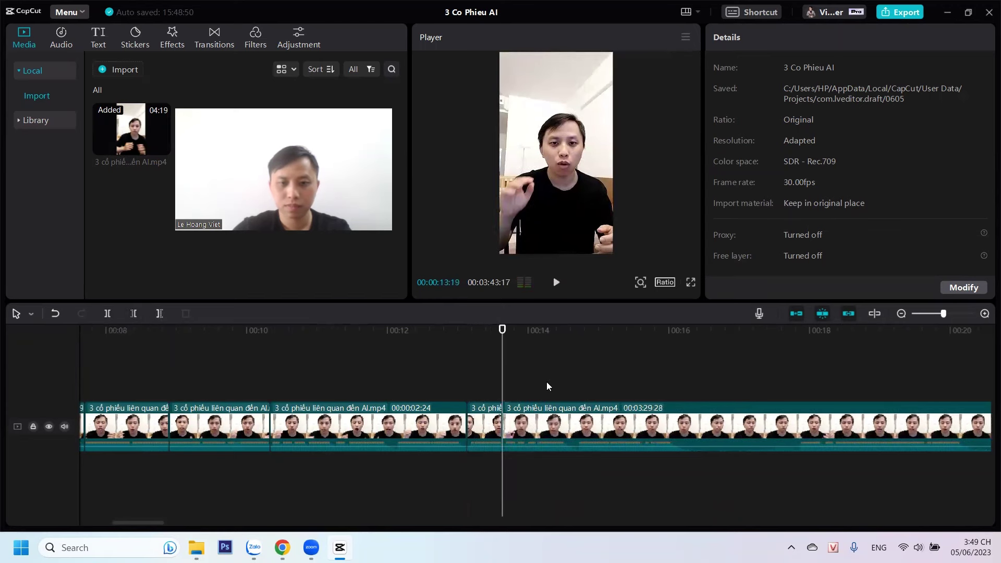
Compare the following takes by playing them, and trim away the start of the last clip up to 00:00:17:26
{"action": "key", "text": "space"}
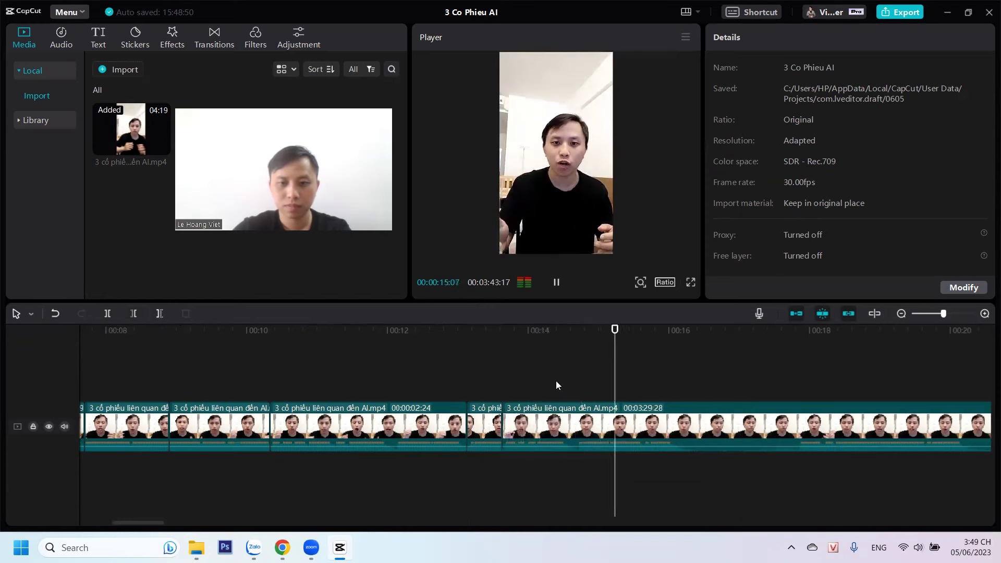
{"action": "key", "text": "space"}
{"action": "left_click", "coordinate": [802, 384]}
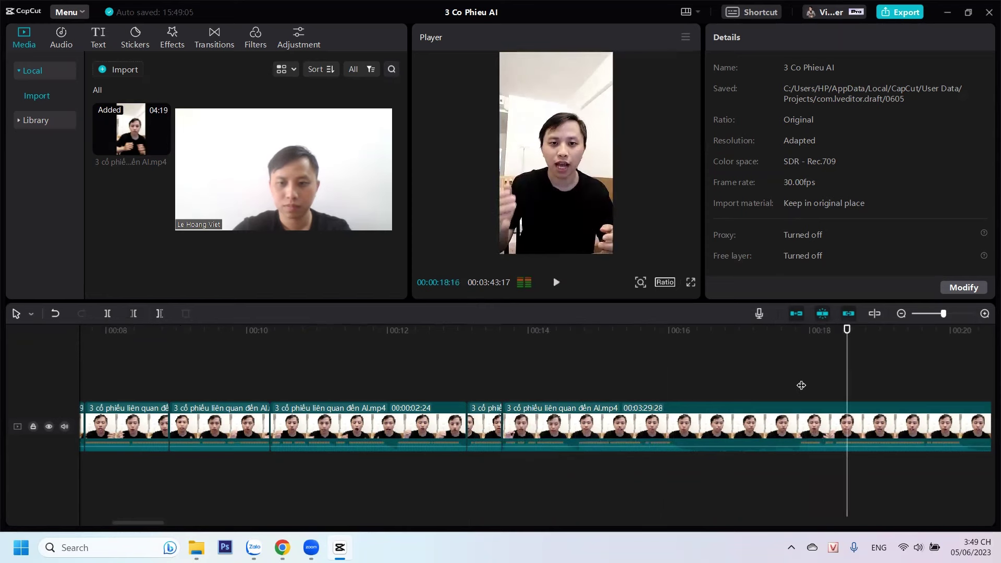
{"action": "left_click", "coordinate": [796, 386]}
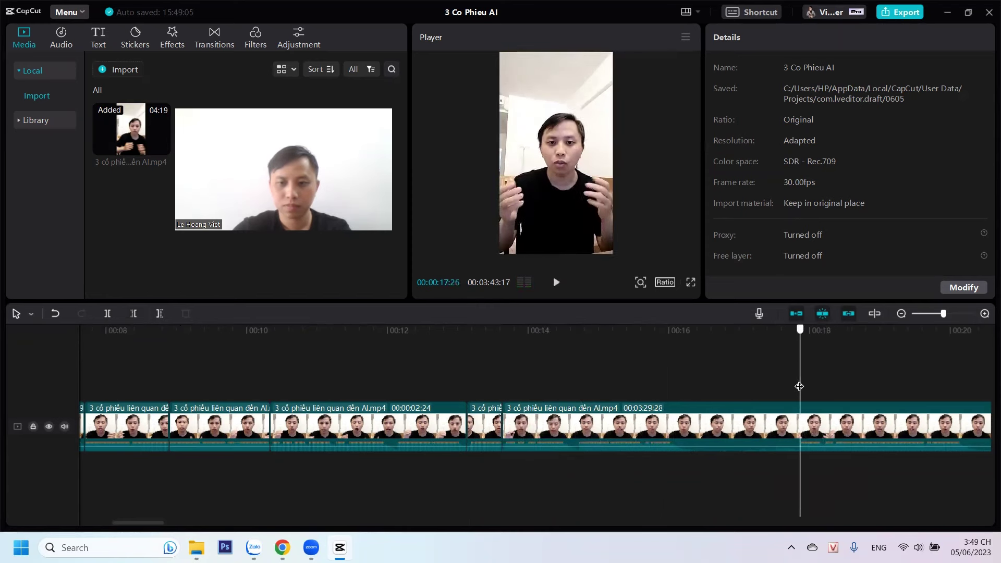
{"action": "left_click", "coordinate": [133, 313]}
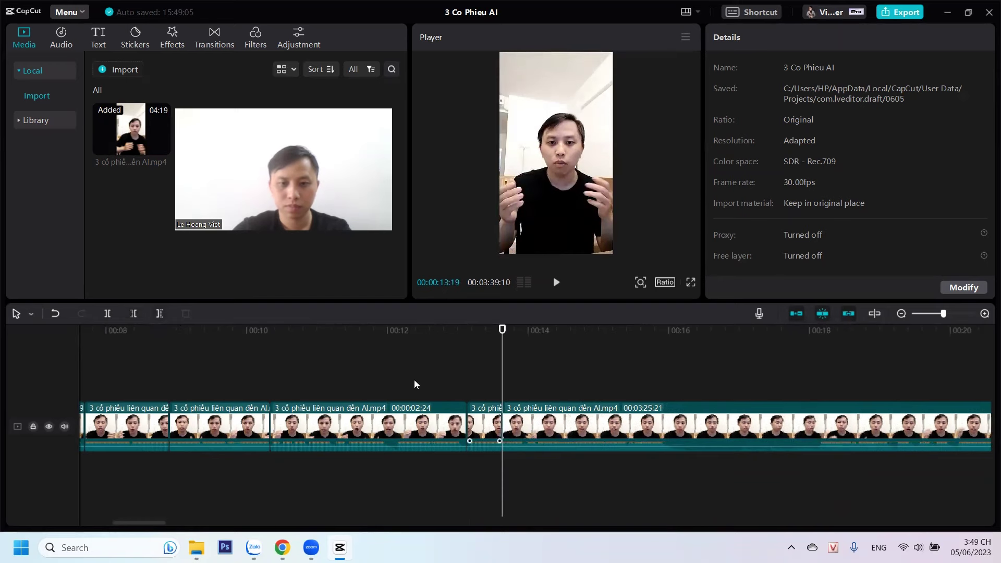
Play the kept take, split it at 00:00:15:28 where speech ends, and trim away the silence up to 00:00:18:03
{"action": "key", "text": "space"}
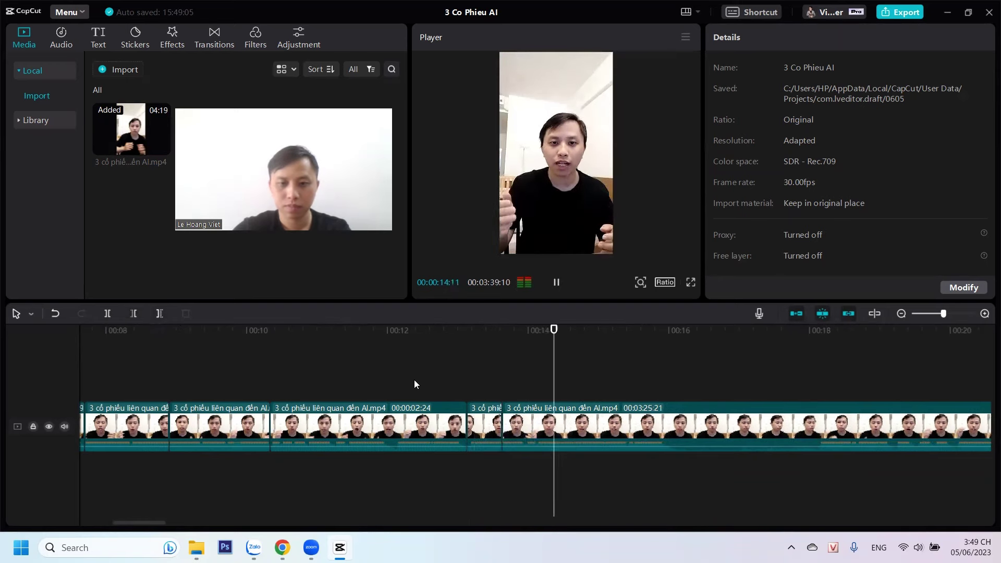
{"action": "key", "text": "space"}
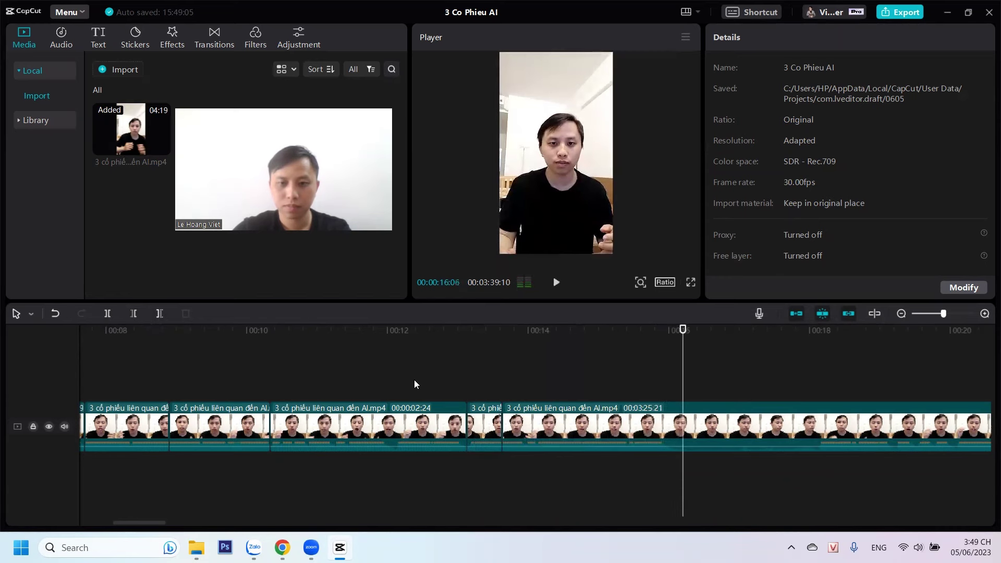
{"action": "left_click_drag", "start_coordinate": [682, 376], "coordinate": [664, 376]}
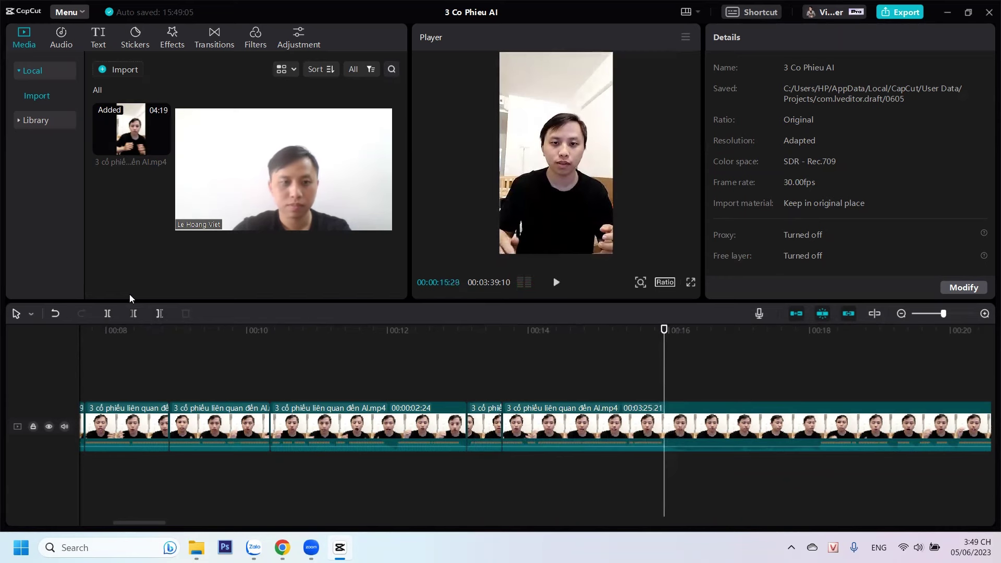
{"action": "left_click", "coordinate": [107, 314]}
{"action": "left_click", "coordinate": [814, 357]}
{"action": "key", "text": "space"}
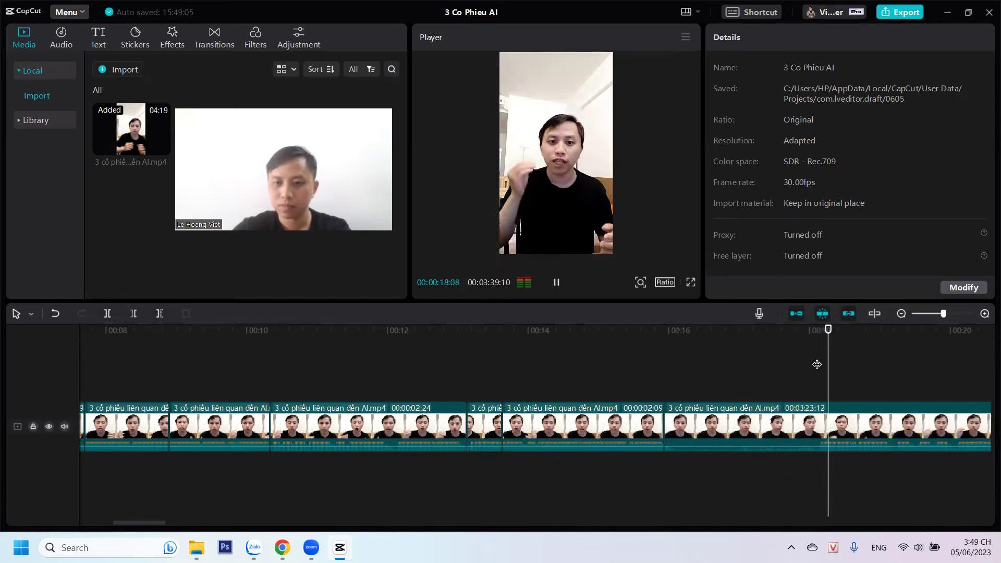
{"action": "key", "text": "space"}
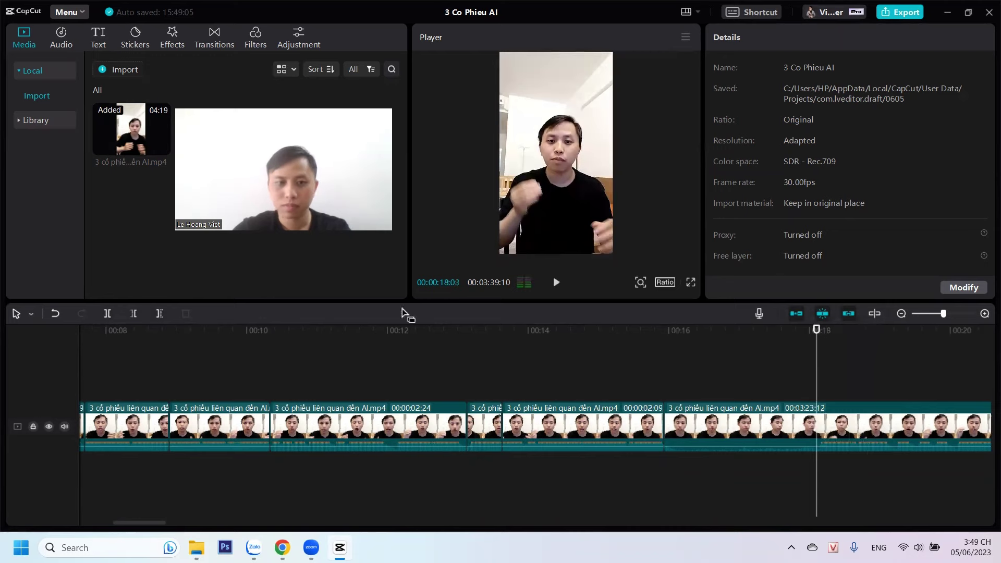
{"action": "left_click", "coordinate": [131, 312]}
Play the next sentence, split the clip at 00:00:18:28, and trim away the gap that follows, up to 00:00:21:16
{"action": "scroll", "coordinate": [406, 505], "scroll_direction": "right", "scroll_amount": 5}
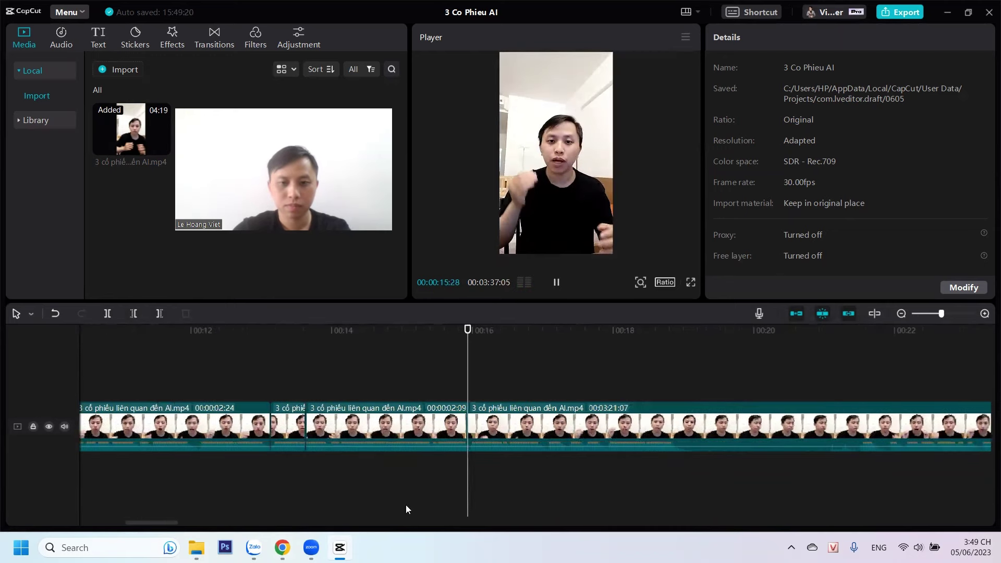
{"action": "key", "text": "space"}
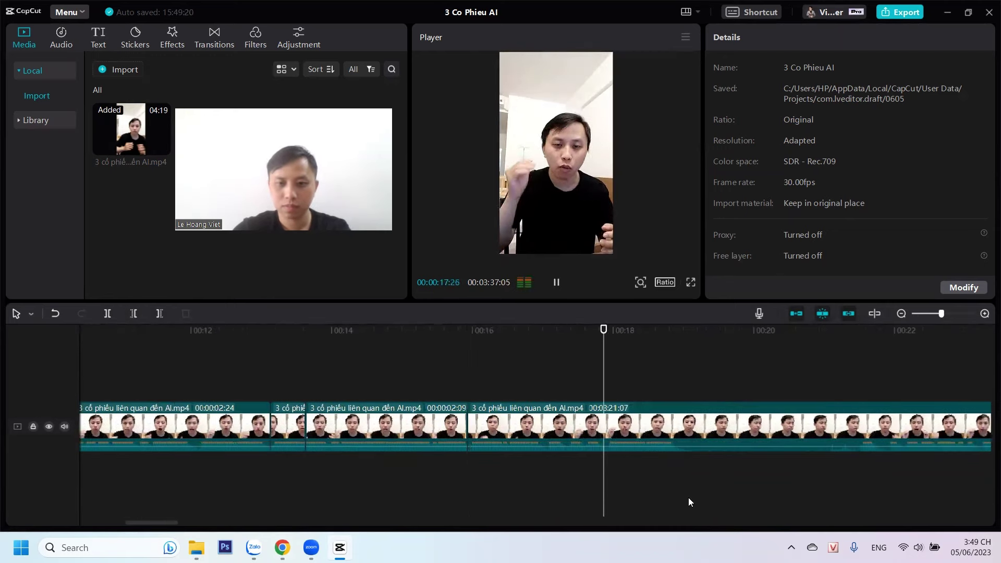
{"action": "key", "text": "space"}
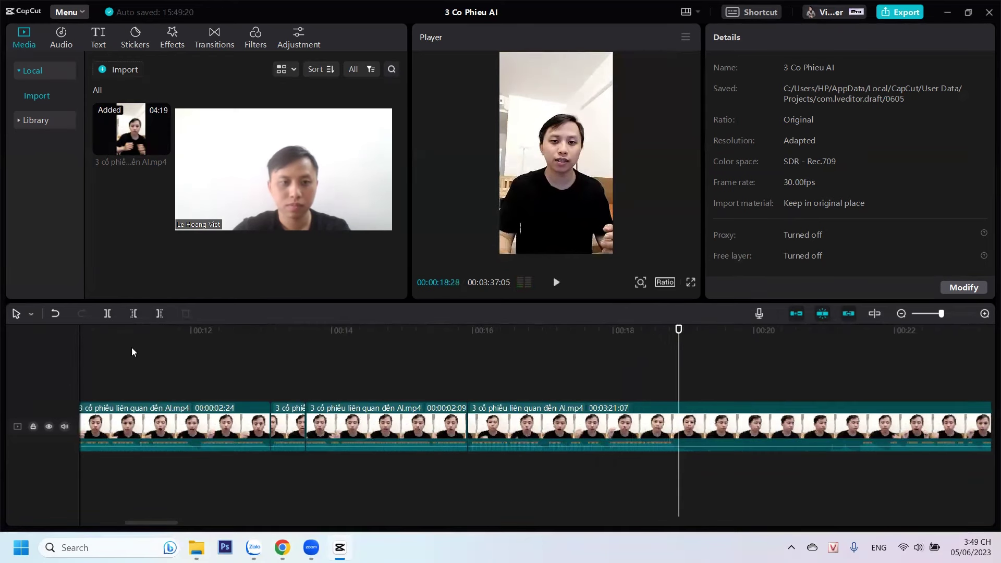
{"action": "left_click", "coordinate": [107, 315]}
{"action": "key", "text": "space"}
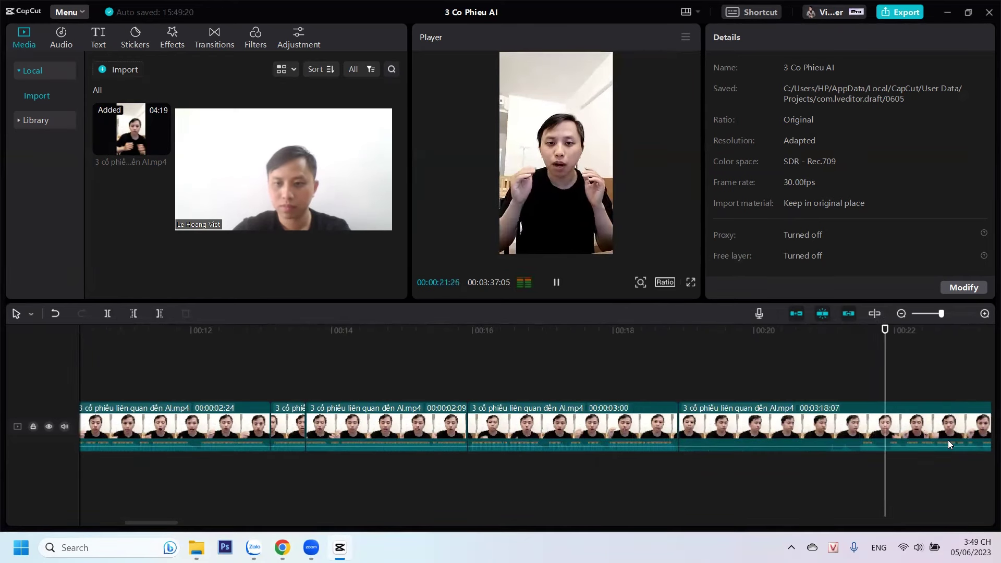
{"action": "key", "text": "space"}
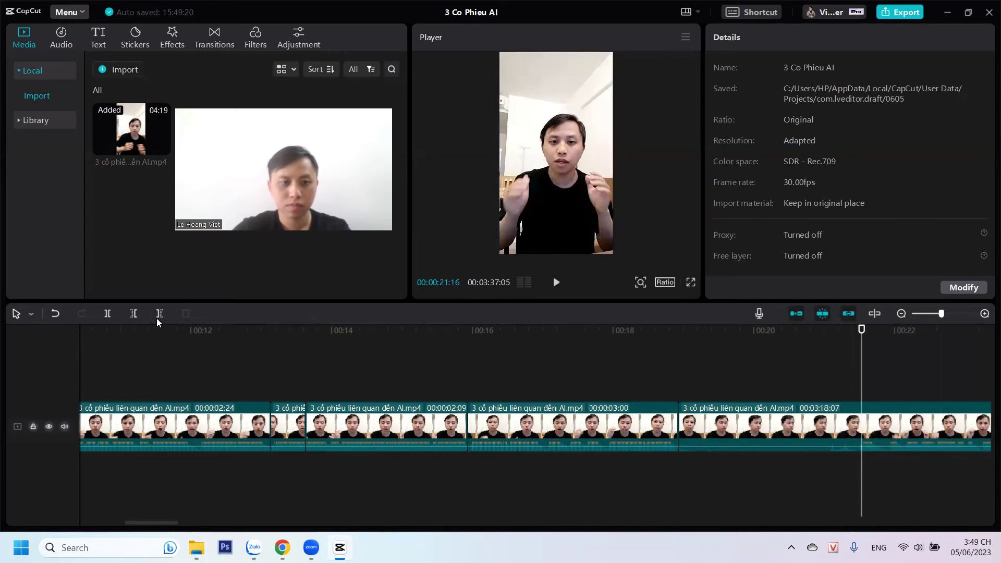
{"action": "left_click", "coordinate": [136, 313]}
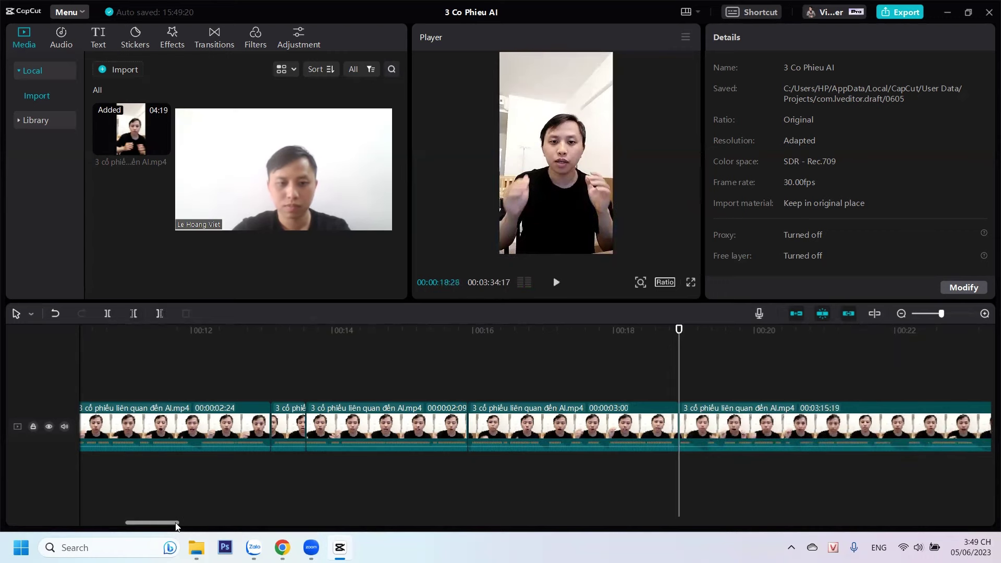
Check the later take by playing it, then split the last clip at 00:00:19:04 and trim away the short pause that follows
{"action": "left_click_drag", "start_coordinate": [176, 525], "coordinate": [197, 525]}
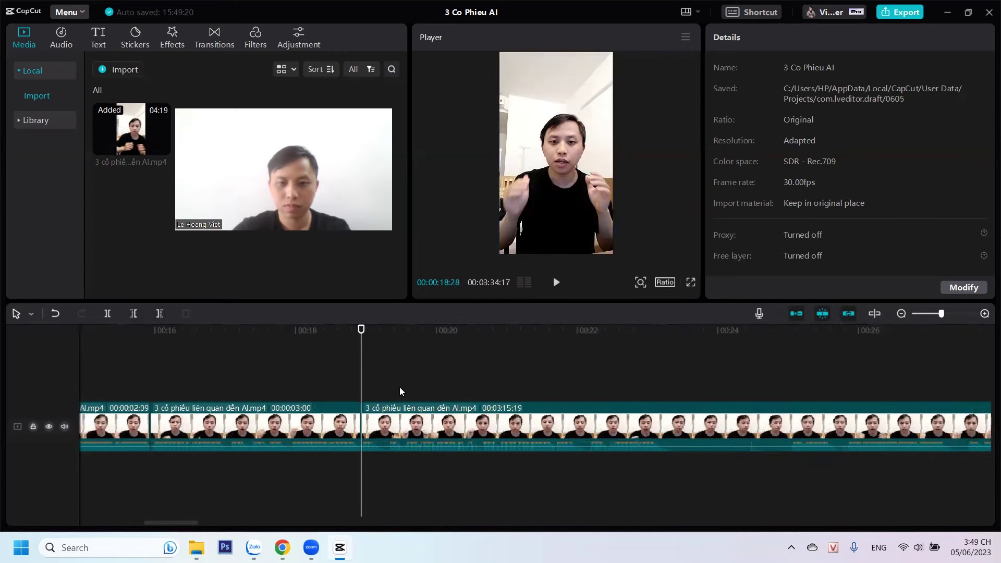
{"action": "left_click", "coordinate": [793, 369]}
{"action": "key", "text": "space"}
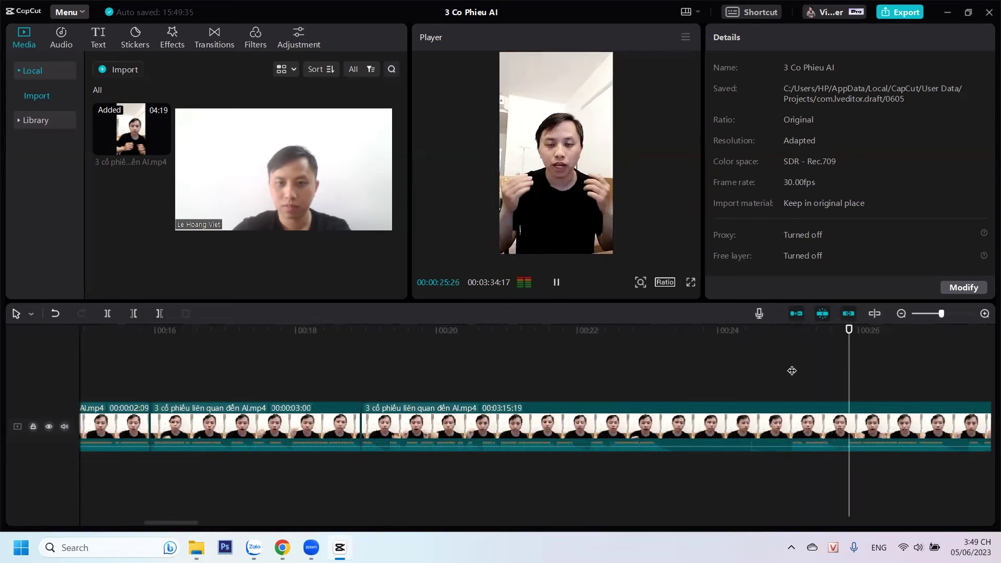
{"action": "left_click", "coordinate": [384, 365]}
{"action": "left_click_drag", "start_coordinate": [381, 369], "coordinate": [375, 369]}
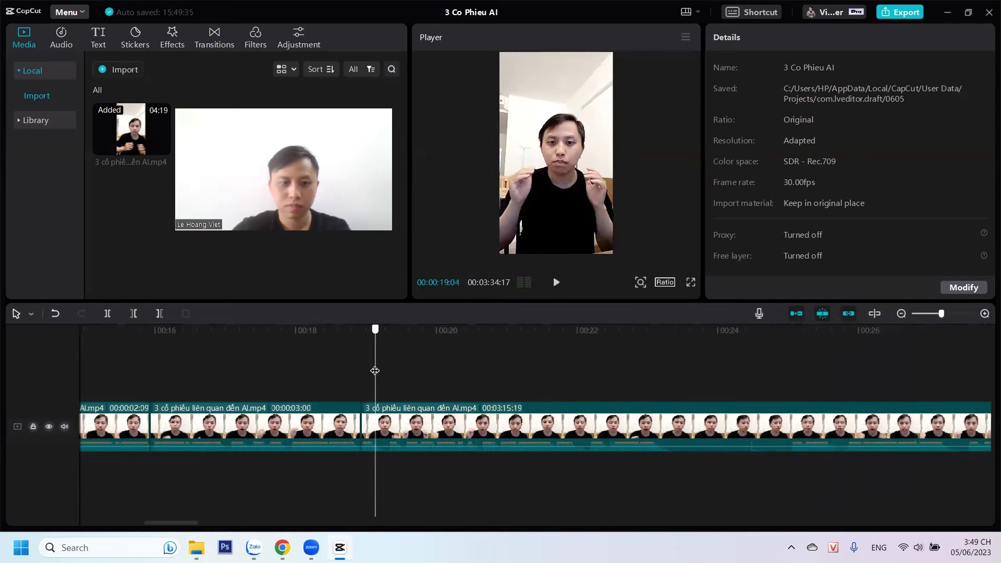
{"action": "left_click", "coordinate": [106, 312]}
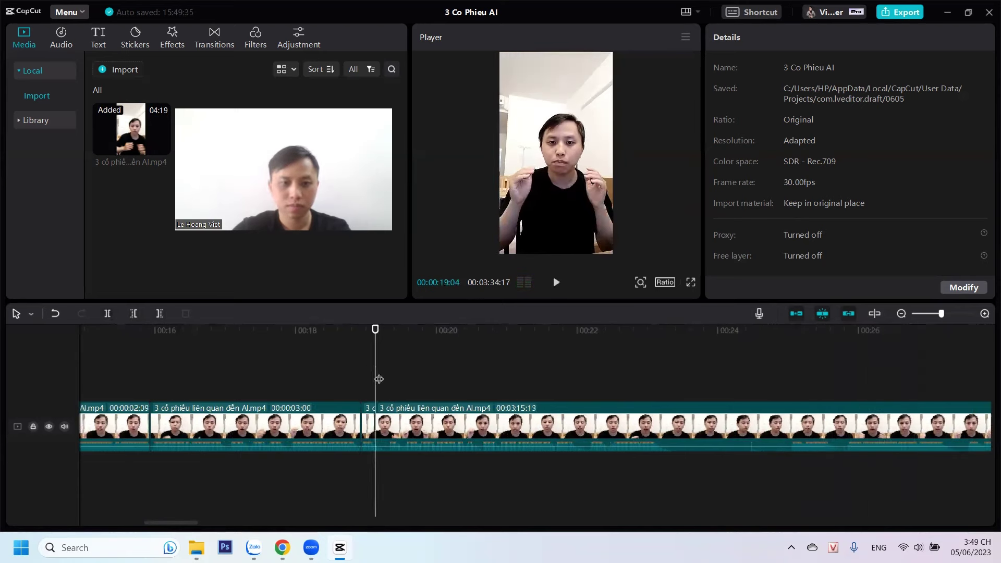
{"action": "left_click_drag", "start_coordinate": [379, 379], "coordinate": [385, 382]}
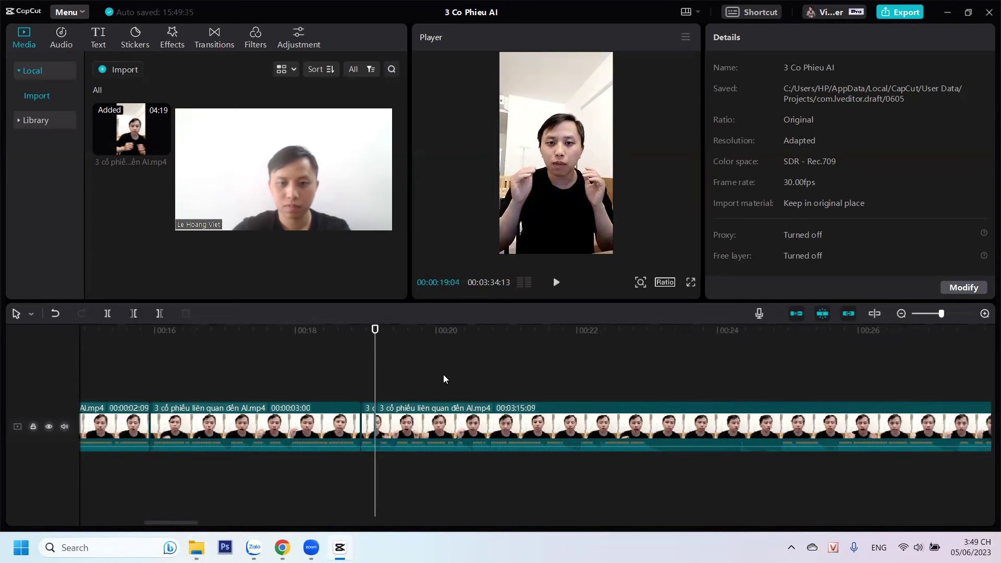
Play the next sentence, split the last clip at 00:00:21:25, and trim away the short pause up to 00:00:22:01
{"action": "key", "text": "space"}
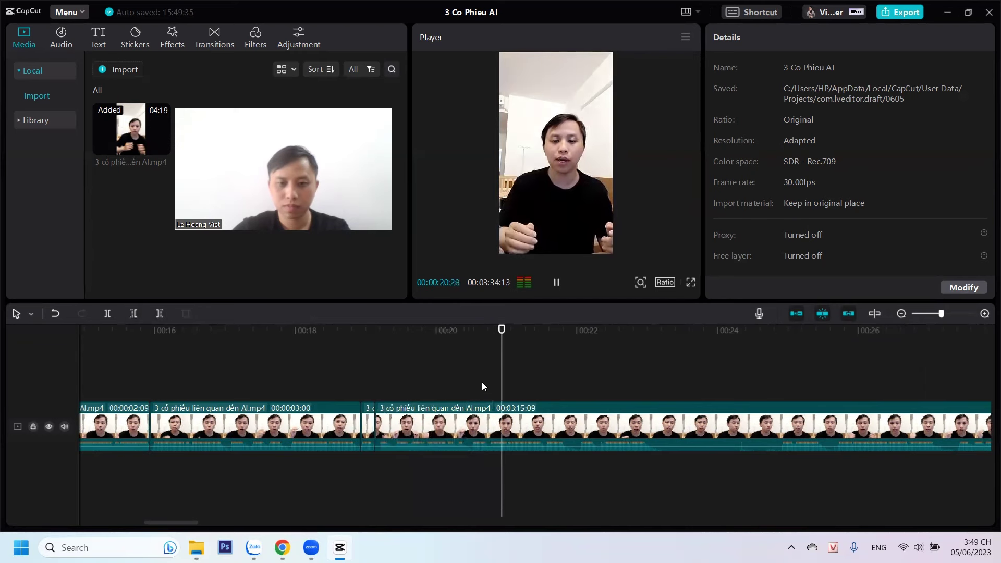
{"action": "key", "text": "space"}
{"action": "left_click_drag", "start_coordinate": [567, 359], "coordinate": [565, 359]}
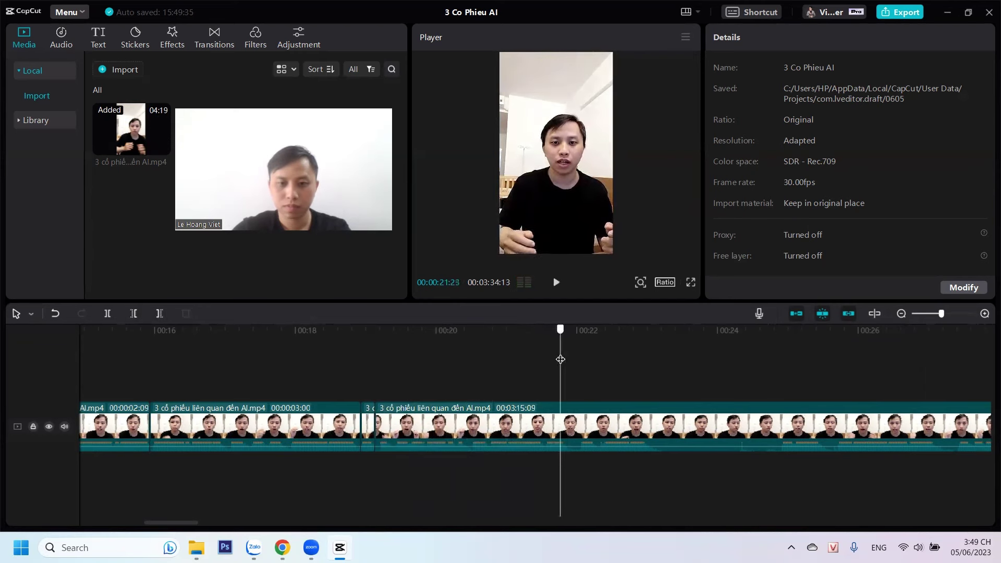
{"action": "left_click", "coordinate": [107, 314]}
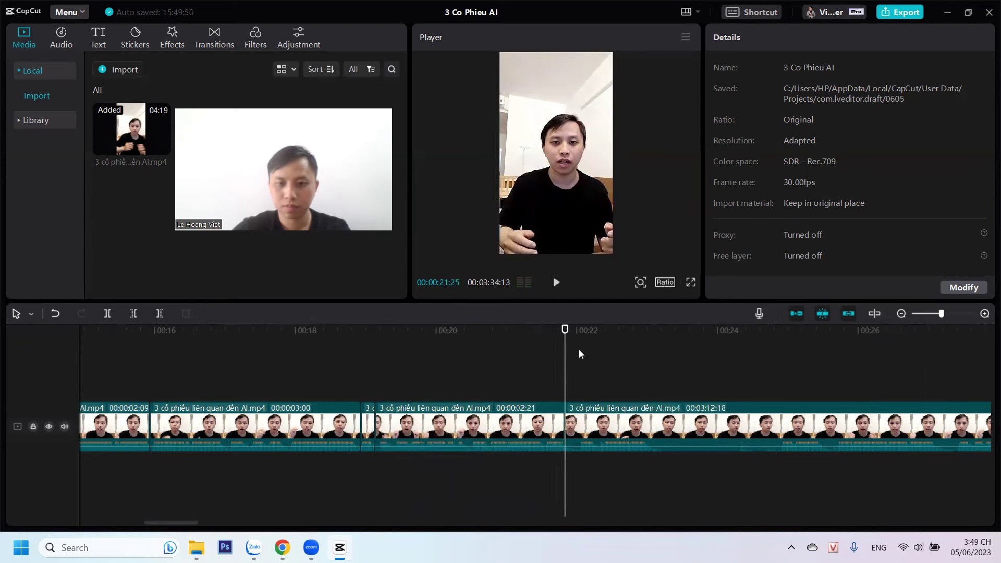
{"action": "left_click_drag", "start_coordinate": [580, 364], "coordinate": [579, 362]}
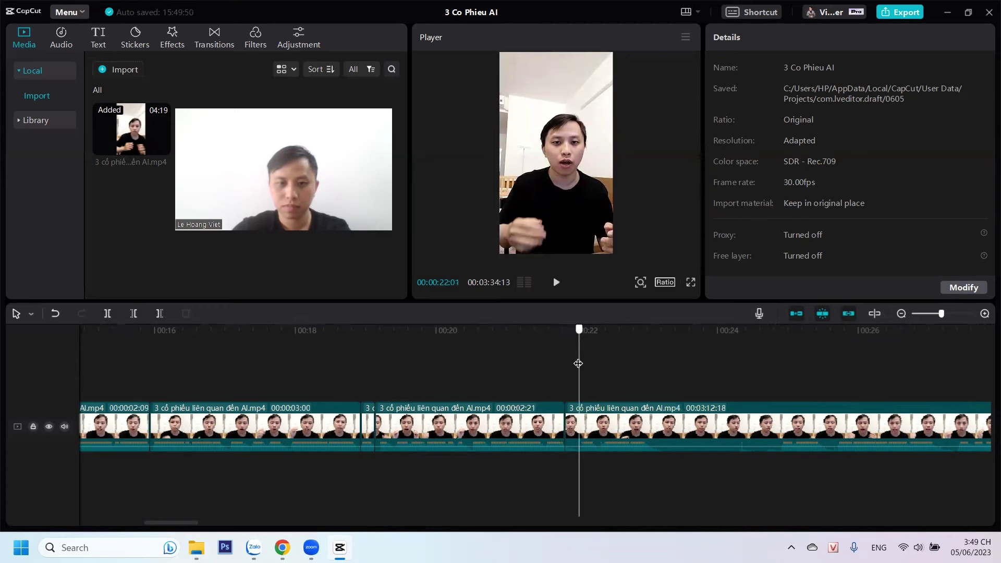
{"action": "left_click", "coordinate": [134, 314]}
Play on, split the last clip at 00:00:22:24 where the phrase ends, and trim away the section up to 00:00:25:15
{"action": "key", "text": "space"}
{"action": "key", "text": "space"}
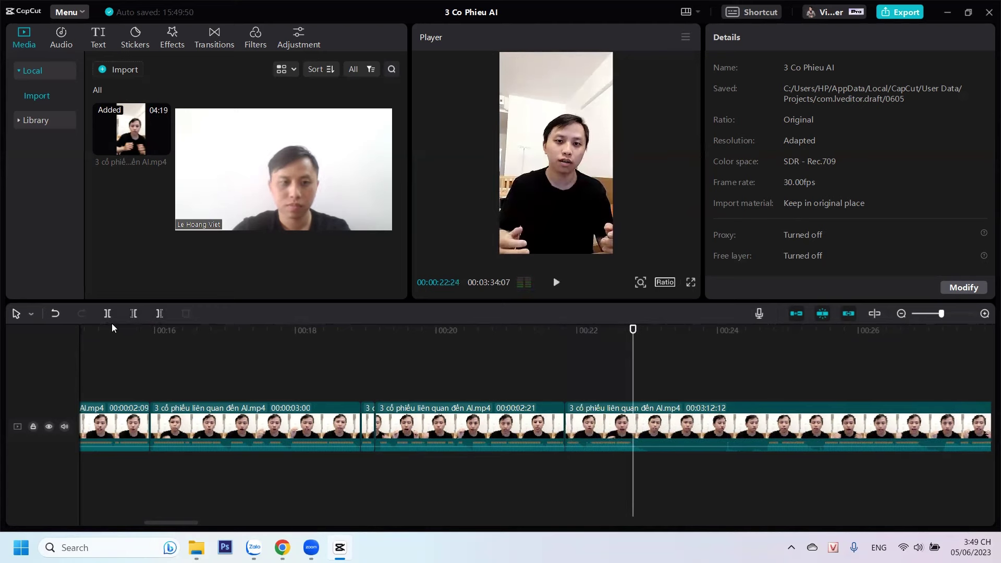
{"action": "left_click", "coordinate": [107, 313]}
{"action": "left_click", "coordinate": [824, 376]}
{"action": "key", "text": "space"}
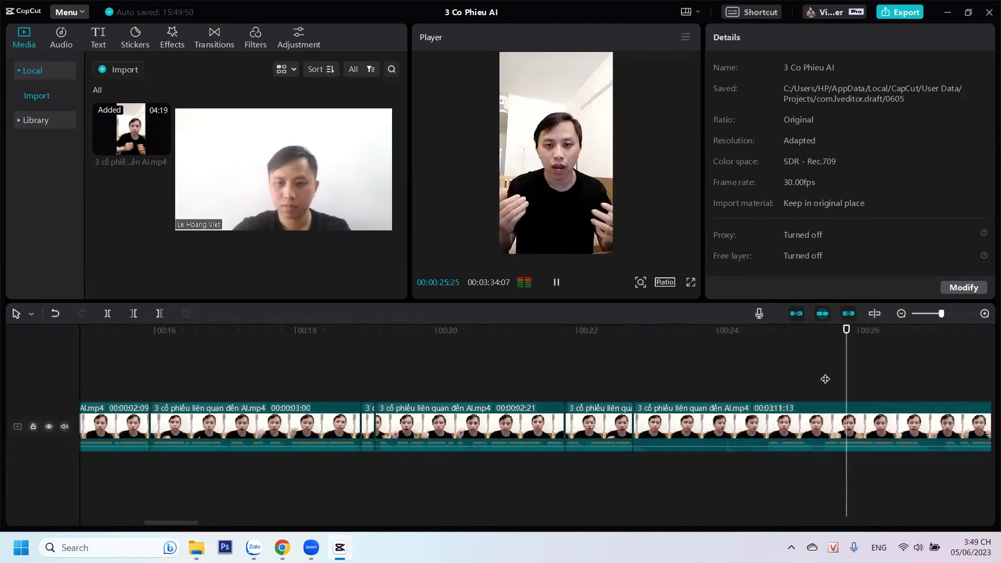
{"action": "left_click", "coordinate": [825, 379]}
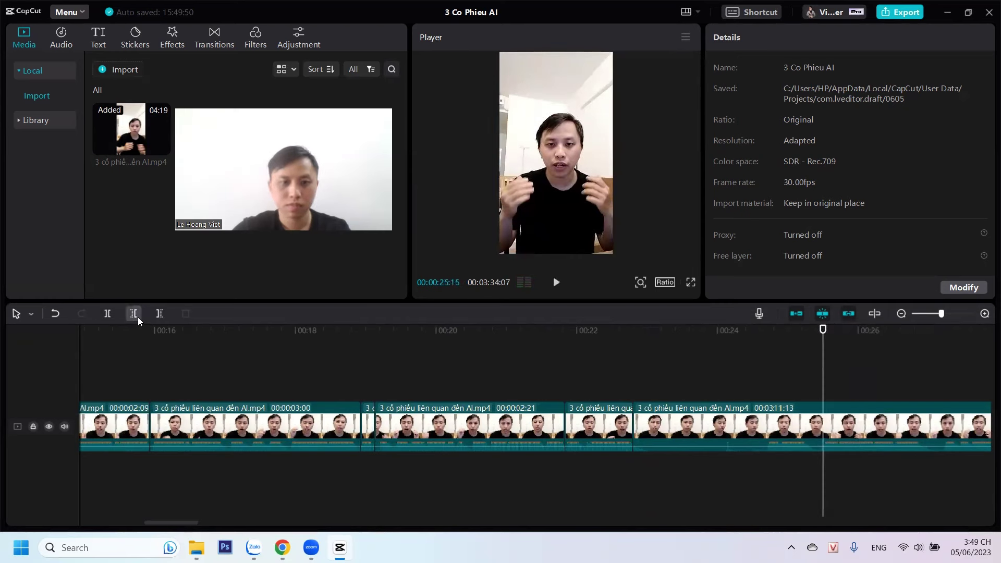
{"action": "left_click", "coordinate": [138, 317]}
Play the remaining takes and trim the start of the last clip further, up to 00:00:24:15
{"action": "key", "text": "space"}
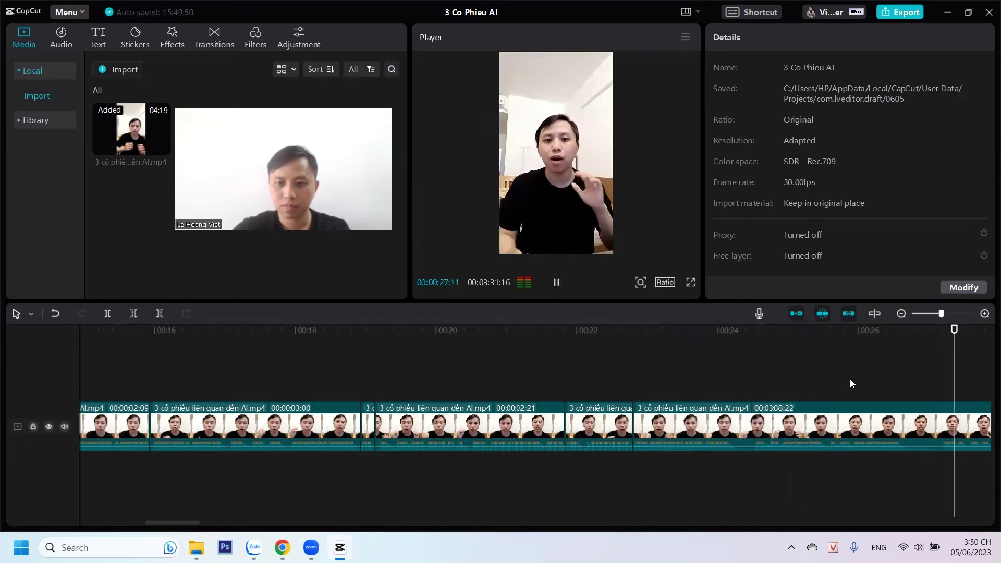
{"action": "left_click", "coordinate": [780, 373]}
{"action": "left_click", "coordinate": [752, 369]}
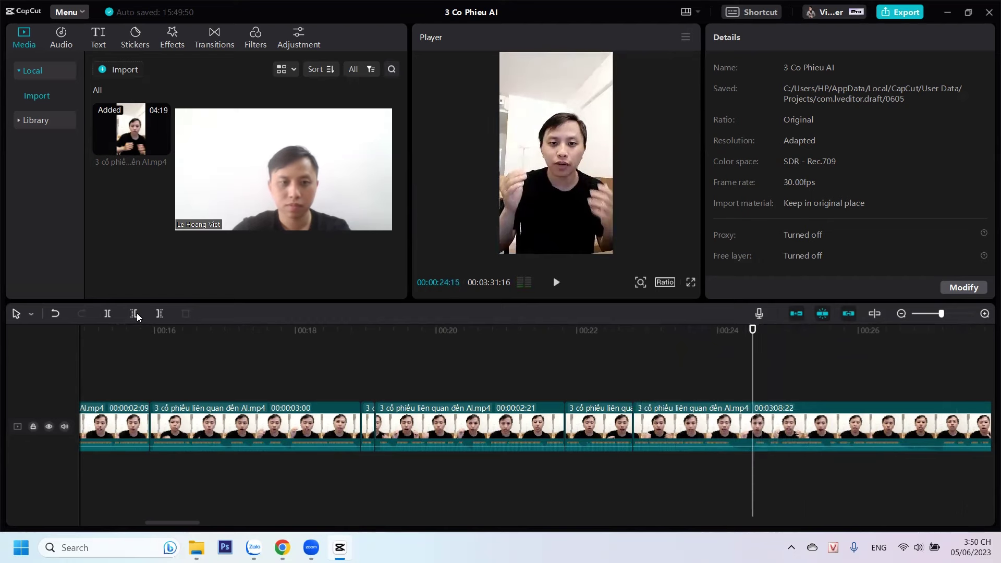
{"action": "left_click", "coordinate": [134, 313]}
Play the kept take, split it at 00:00:24:28 where speech ends, and trim away the gap up to 00:00:25:14
{"action": "key", "text": "space"}
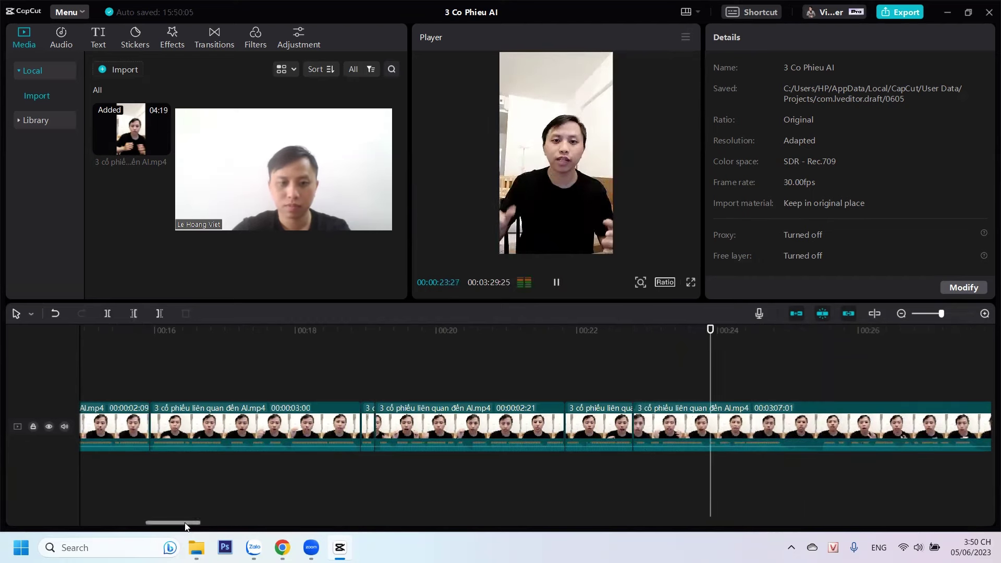
{"action": "left_click_drag", "start_coordinate": [186, 527], "coordinate": [206, 525]}
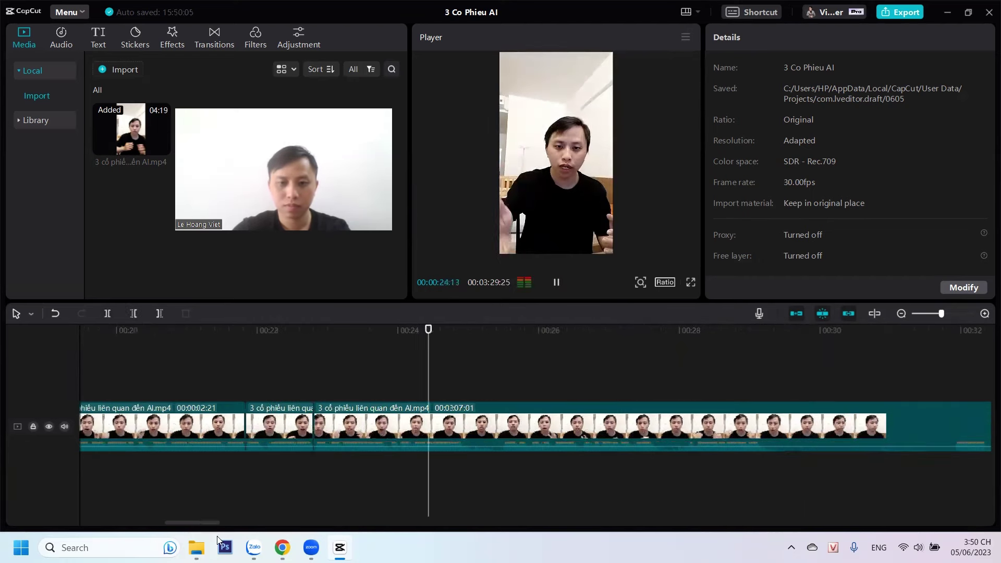
{"action": "left_click", "coordinate": [462, 369]}
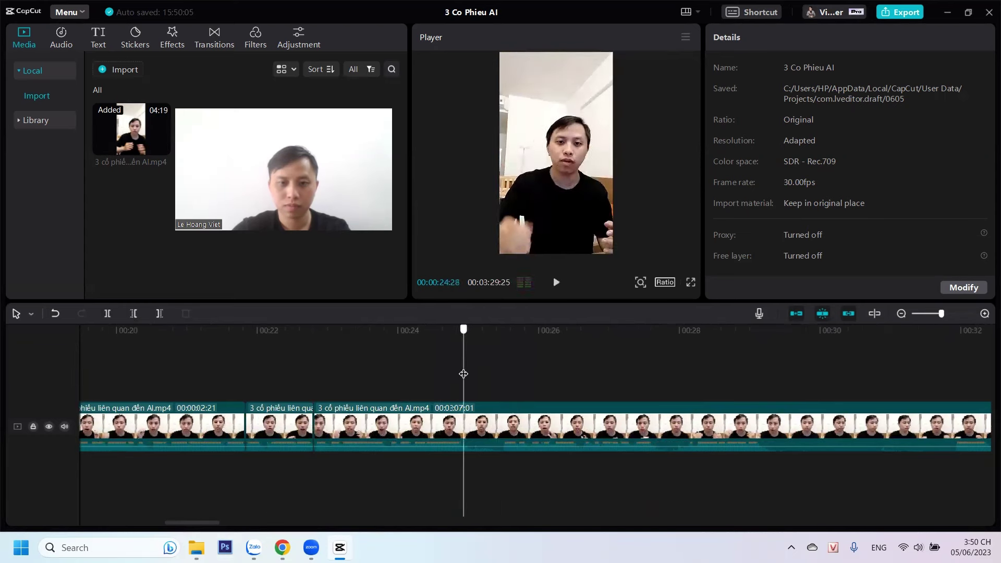
{"action": "left_click", "coordinate": [106, 317]}
{"action": "left_click", "coordinate": [505, 380]}
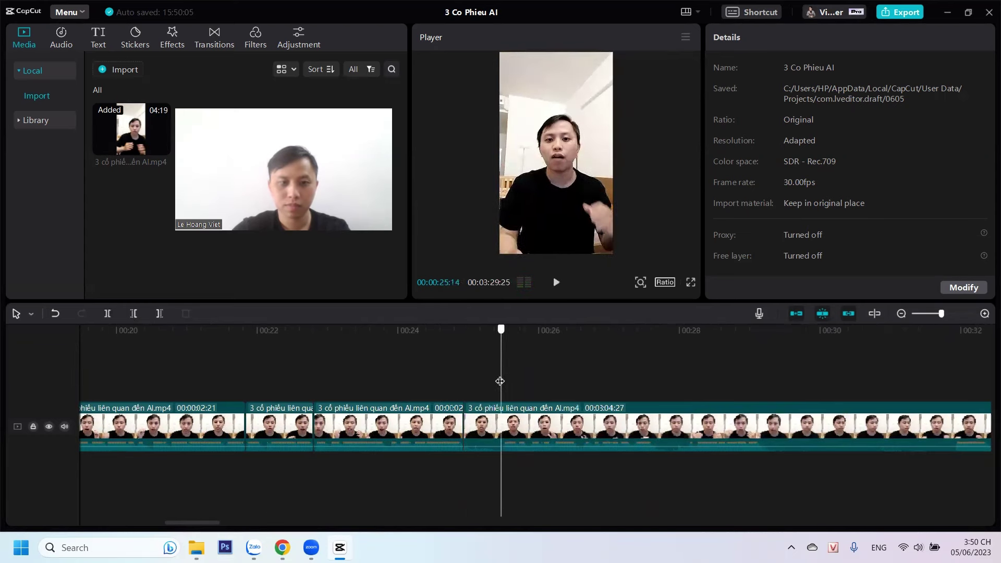
{"action": "left_click", "coordinate": [134, 313]}
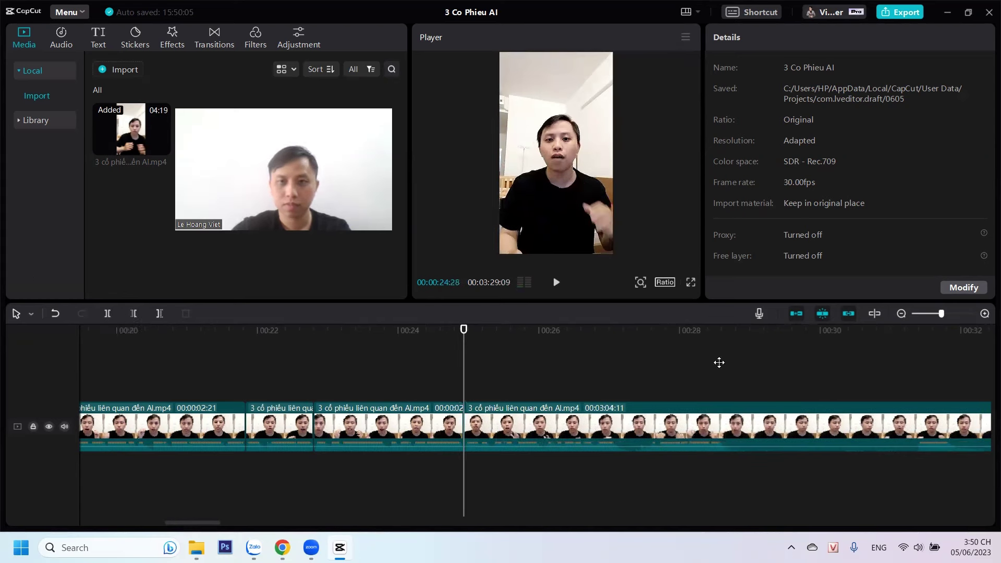
Play across the new cut, split the last clip at 00:00:27:03, and trim away the silence up to 00:00:27:21
{"action": "left_click", "coordinate": [420, 365]}
{"action": "key", "text": "space"}
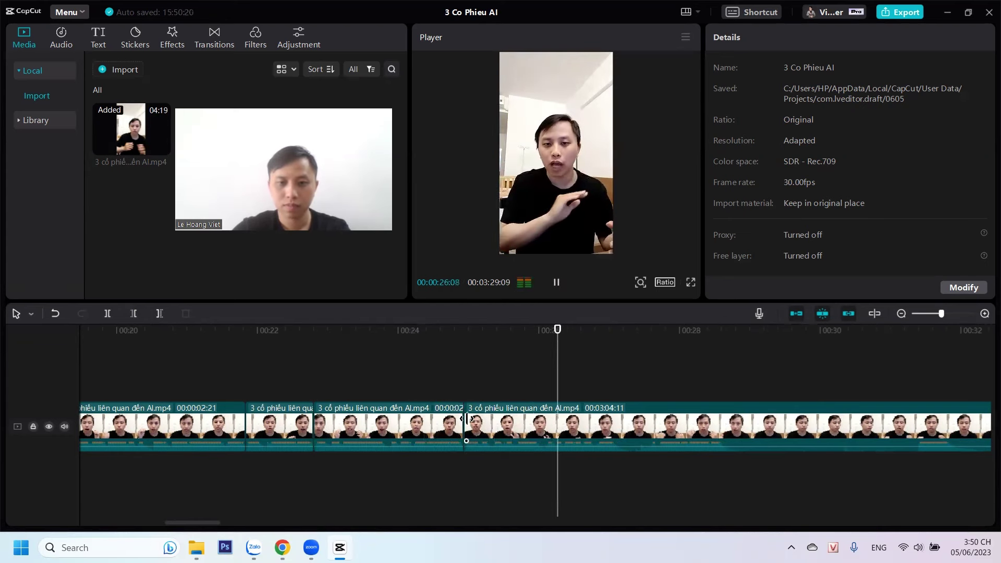
{"action": "key", "text": "space"}
{"action": "left_click_drag", "start_coordinate": [610, 377], "coordinate": [617, 378]}
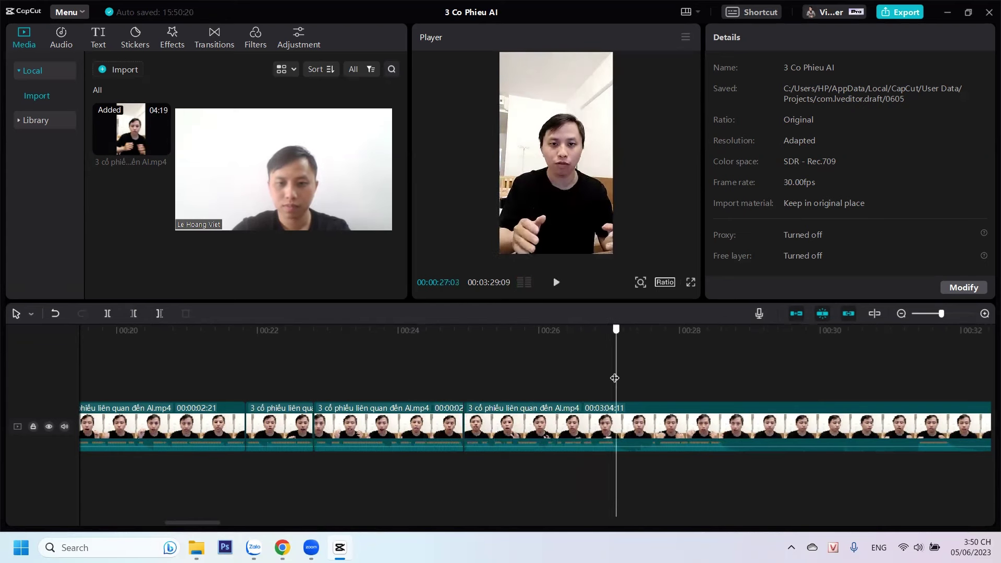
{"action": "left_click", "coordinate": [107, 314]}
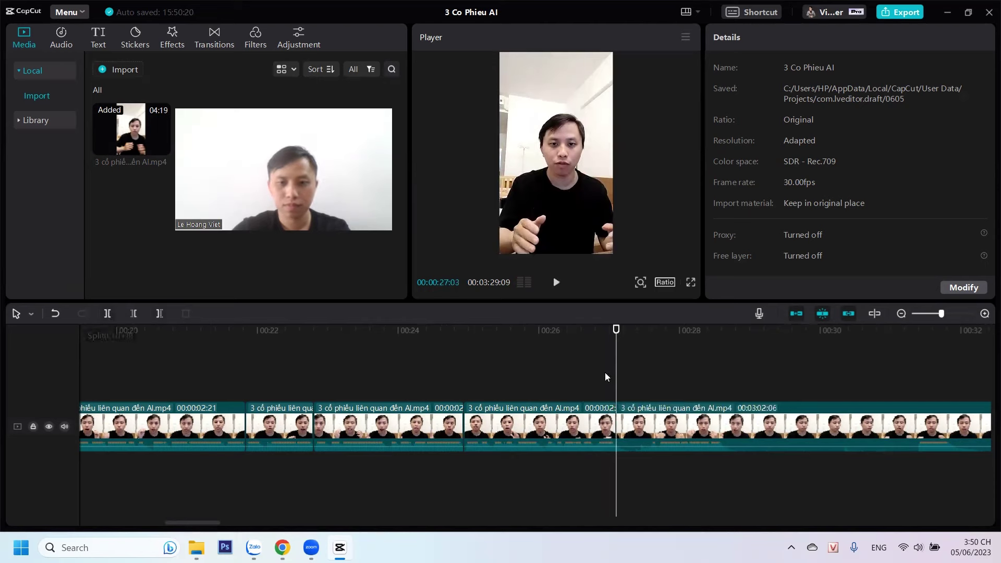
{"action": "left_click_drag", "start_coordinate": [645, 385], "coordinate": [658, 389]}
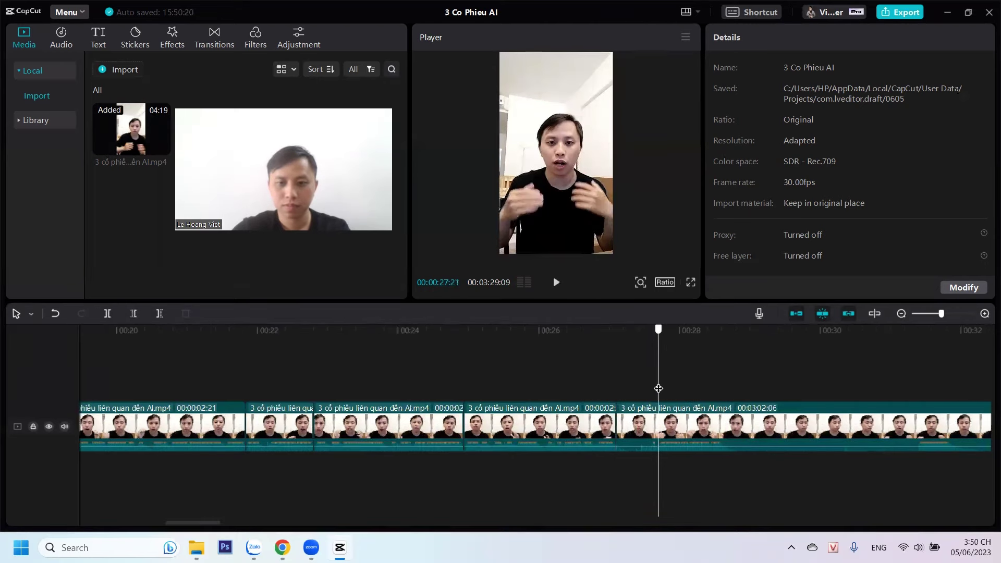
{"action": "left_click", "coordinate": [134, 313]}
Compare the following takes by playing each one, and trim away the start of the last clip up to about 00:00:33:00
{"action": "key", "text": "space"}
{"action": "key", "text": "space"}
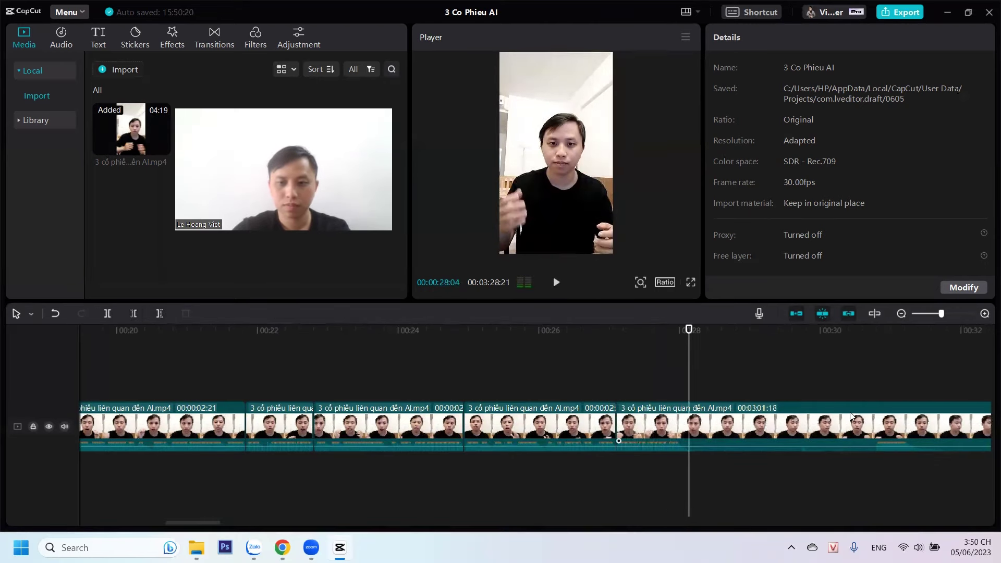
{"action": "left_click", "coordinate": [864, 383]}
{"action": "key", "text": "space"}
{"action": "key", "text": "space"}
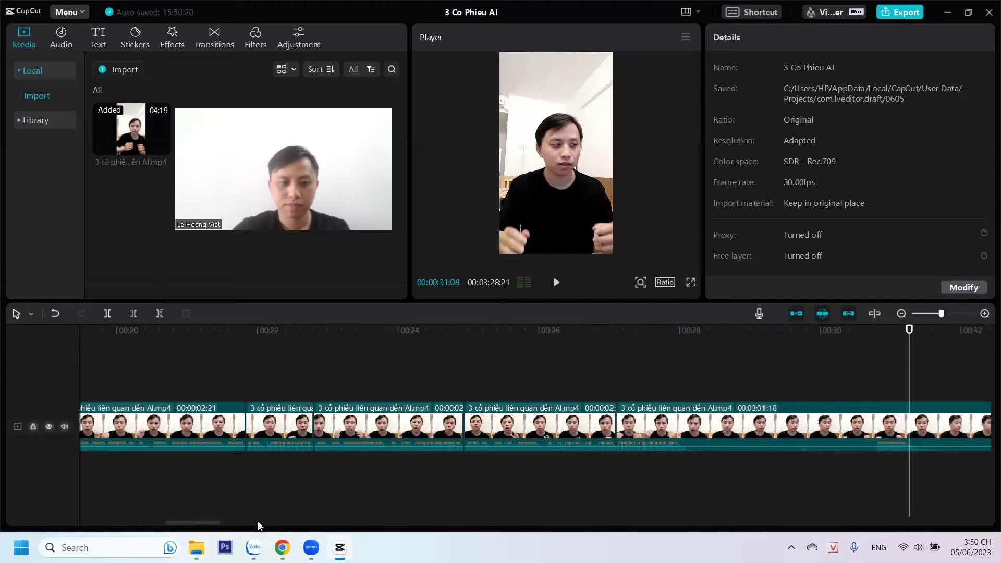
{"action": "left_click_drag", "start_coordinate": [208, 529], "coordinate": [217, 530]}
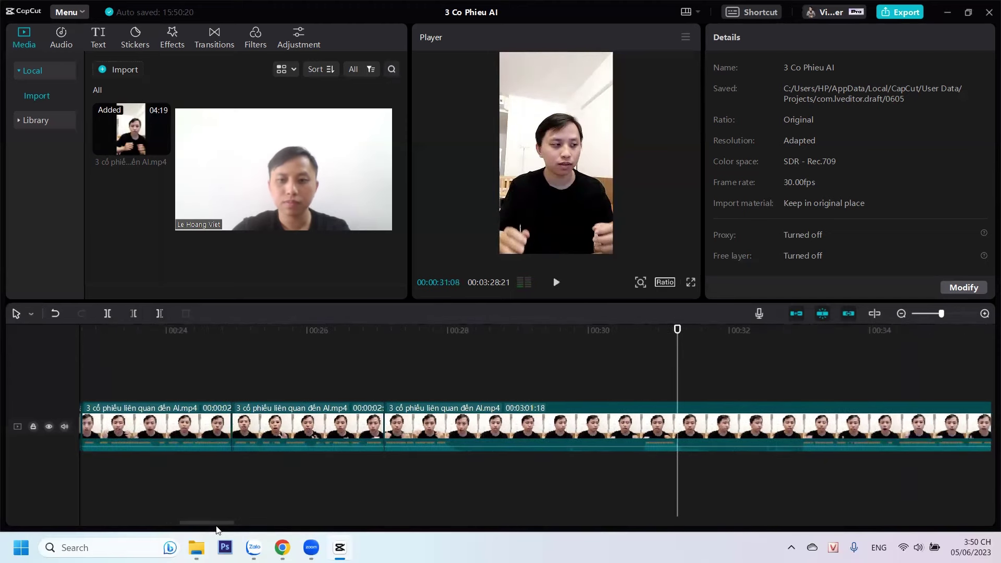
{"action": "left_click", "coordinate": [801, 384]}
{"action": "key", "text": "space"}
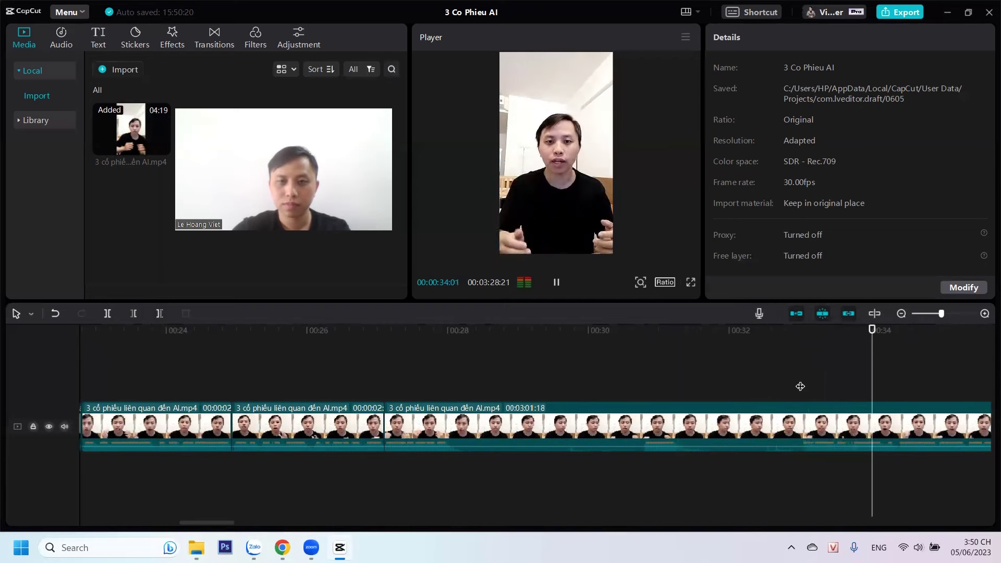
{"action": "left_click", "coordinate": [799, 386]}
{"action": "left_click", "coordinate": [134, 313]}
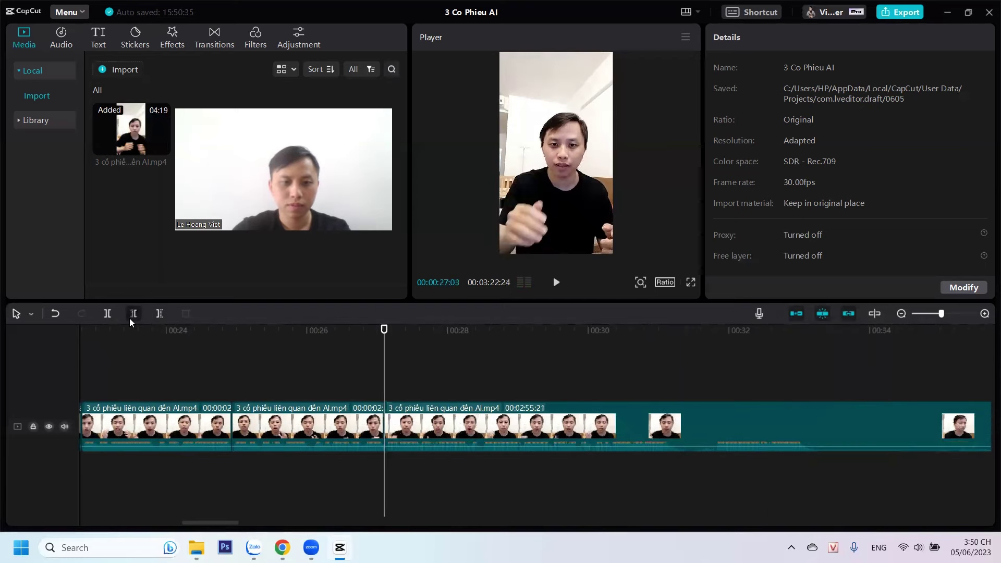
Play the kept take through, split it at 00:00:31:07 where the sentence ends, and trim away the short pause that follows
{"action": "left_click", "coordinate": [259, 375]}
{"action": "key", "text": "space"}
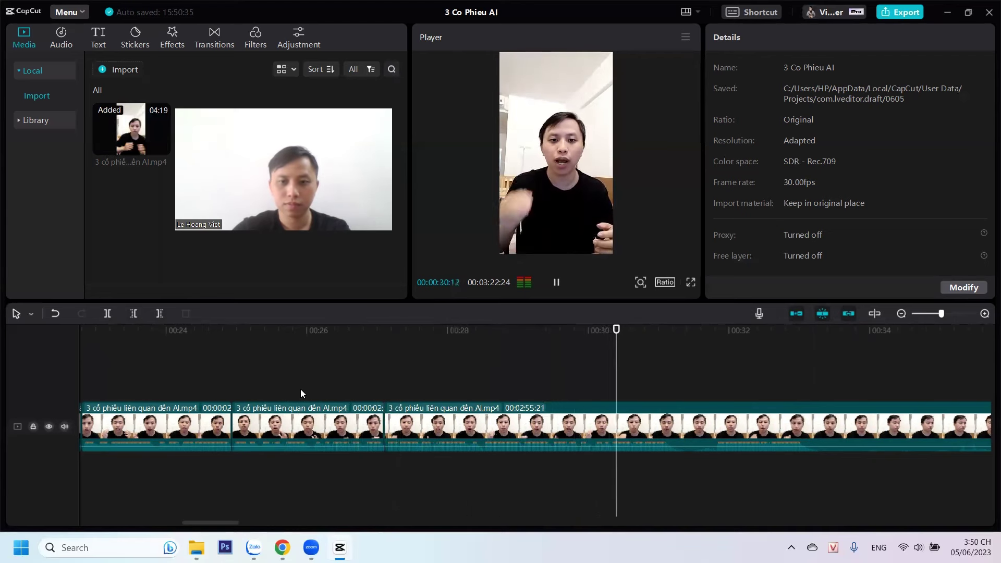
{"action": "key", "text": "space"}
{"action": "left_click", "coordinate": [107, 313]}
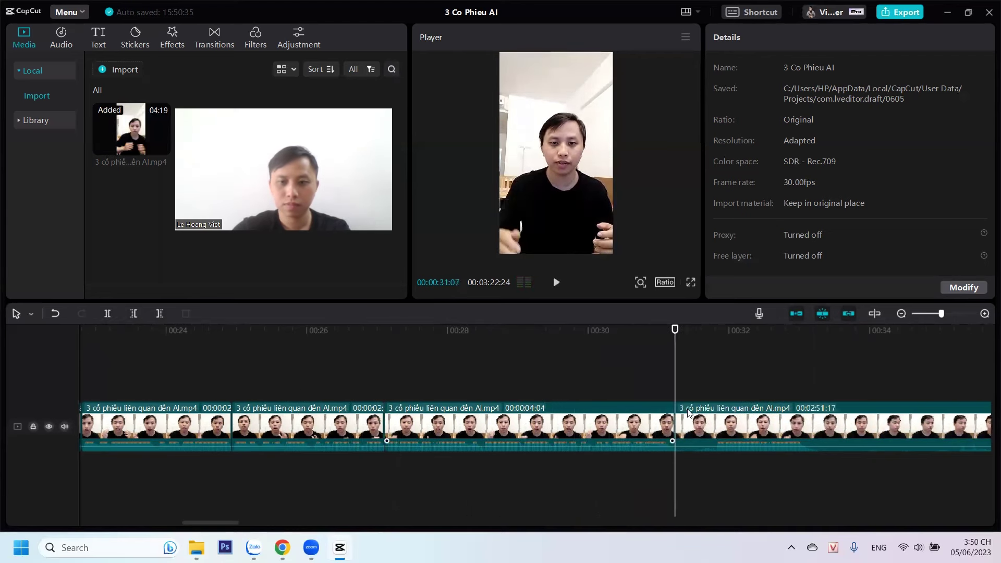
{"action": "left_click", "coordinate": [717, 389]}
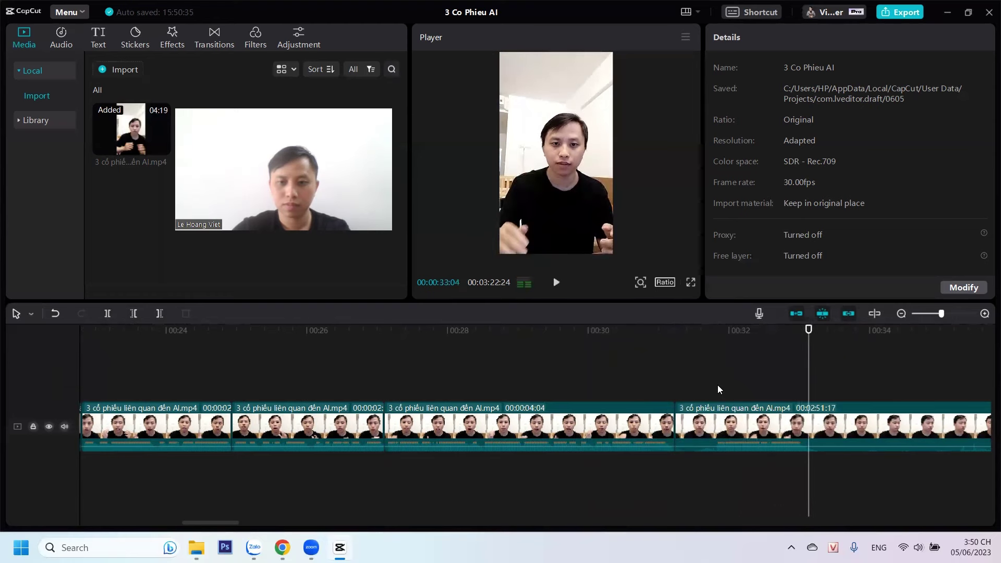
{"action": "left_click", "coordinate": [135, 313]}
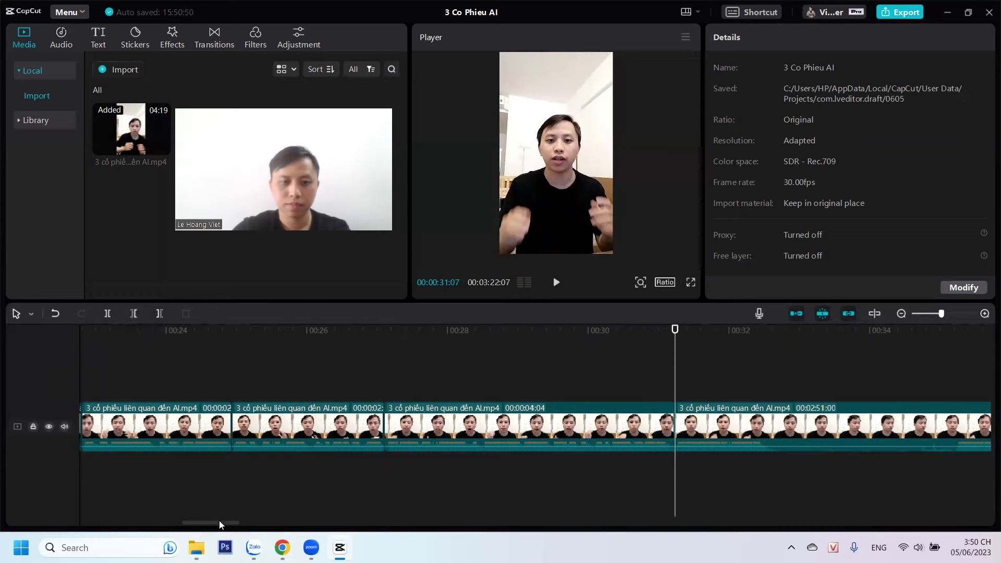
Compare the next two takes, split the last clip at 00:00:36:21, and trim away the earlier take and silence up to about 00:00:35:06
{"action": "left_click_drag", "start_coordinate": [219, 521], "coordinate": [247, 521]}
{"action": "key", "text": "space"}
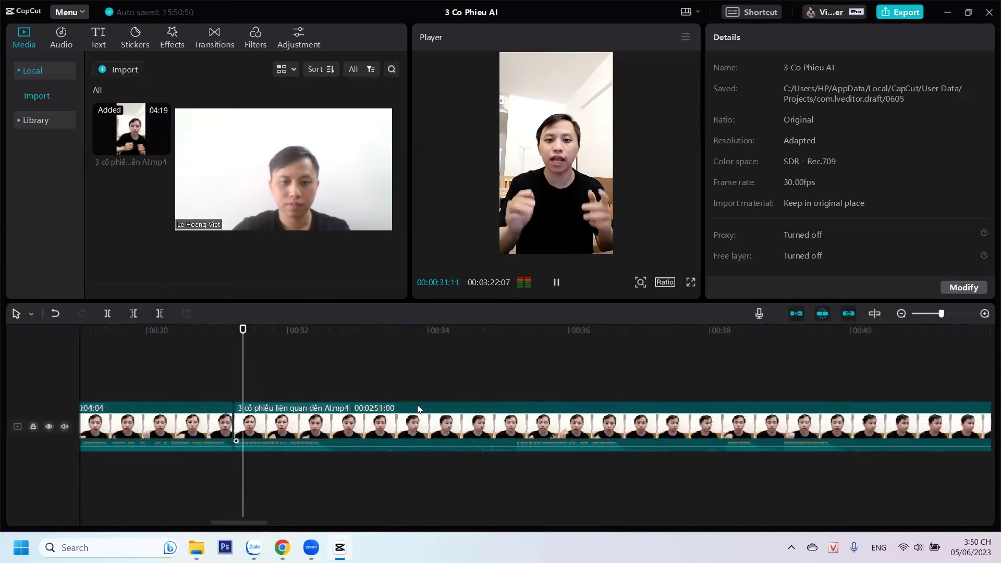
{"action": "left_click", "coordinate": [513, 386]}
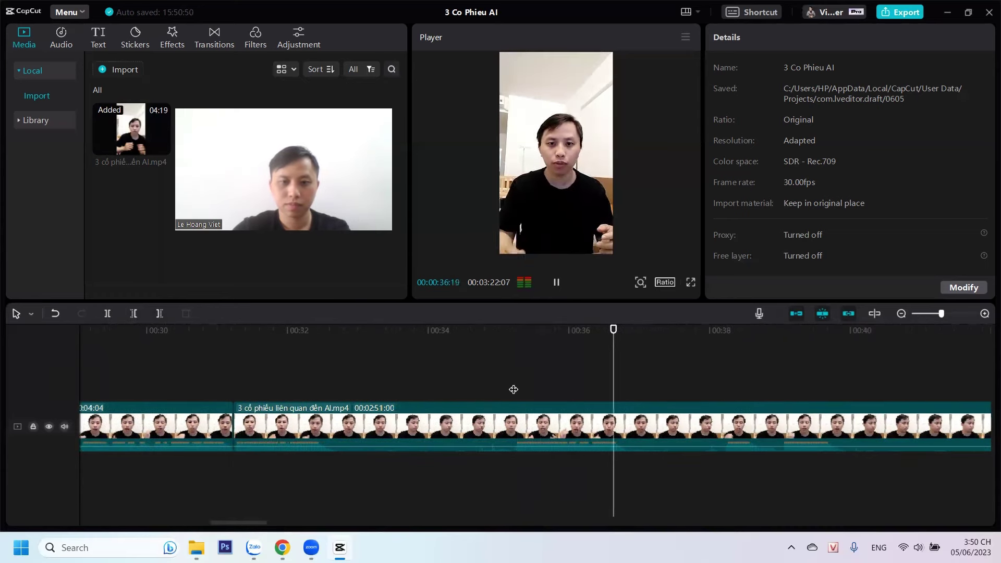
{"action": "key", "text": "space"}
{"action": "left_click_drag", "start_coordinate": [622, 372], "coordinate": [615, 372]}
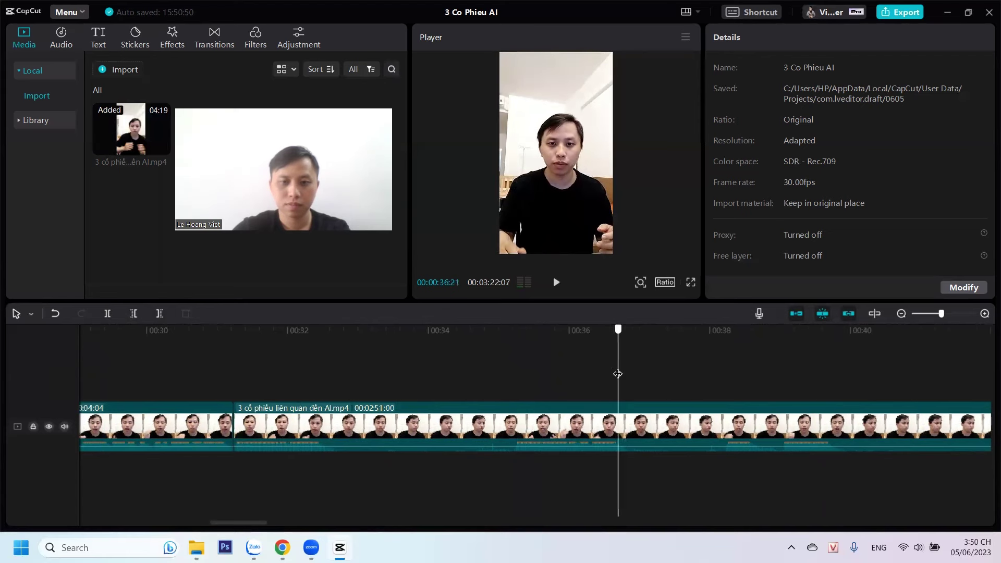
{"action": "left_click", "coordinate": [134, 313]}
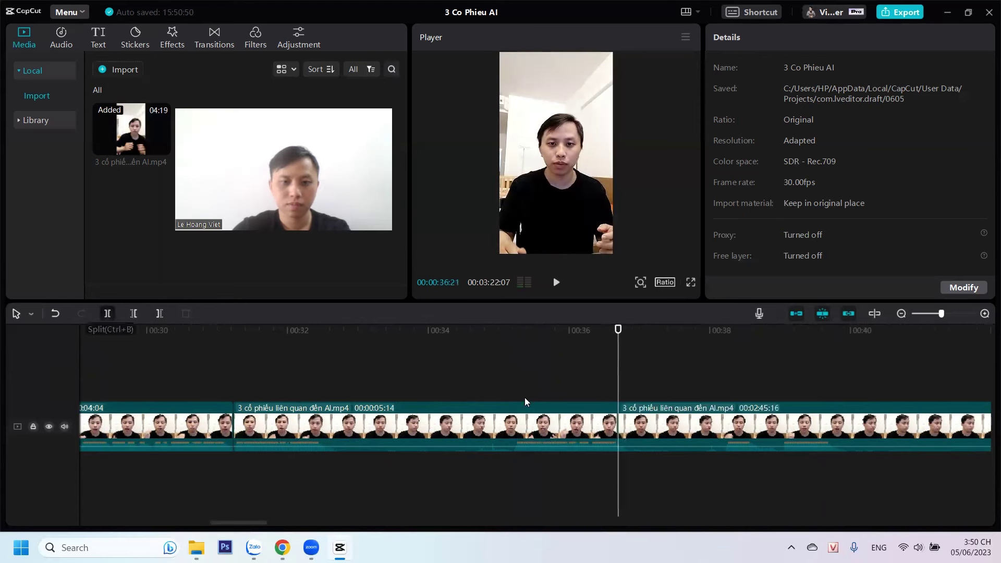
{"action": "left_click", "coordinate": [513, 389]}
{"action": "left_click", "coordinate": [134, 313]}
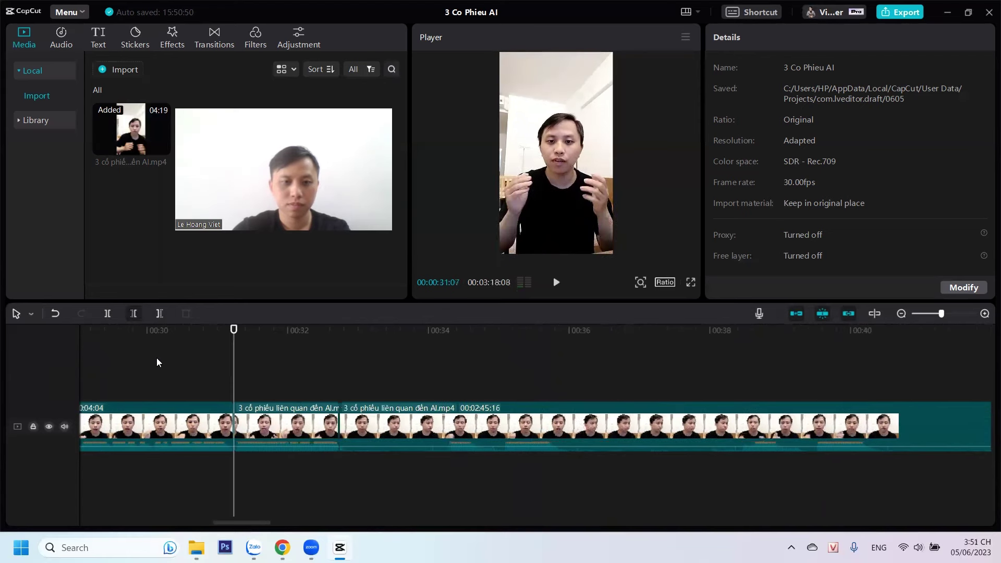
Play across the cut and the next take, and trim the start of the last clip up to about 00:00:34:07, where speech begins
{"action": "left_click", "coordinate": [157, 359]}
{"action": "key", "text": "space"}
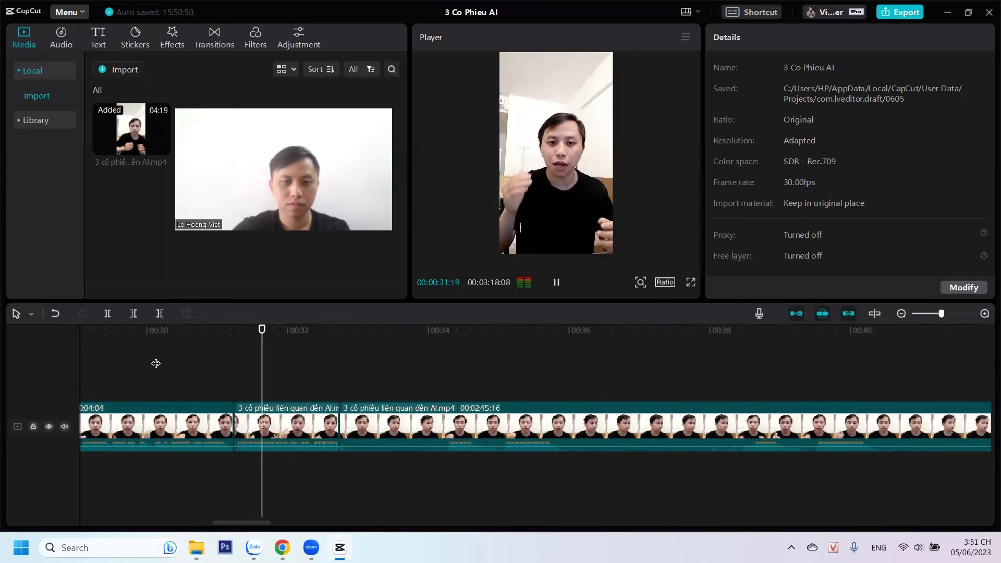
{"action": "left_click", "coordinate": [444, 392]}
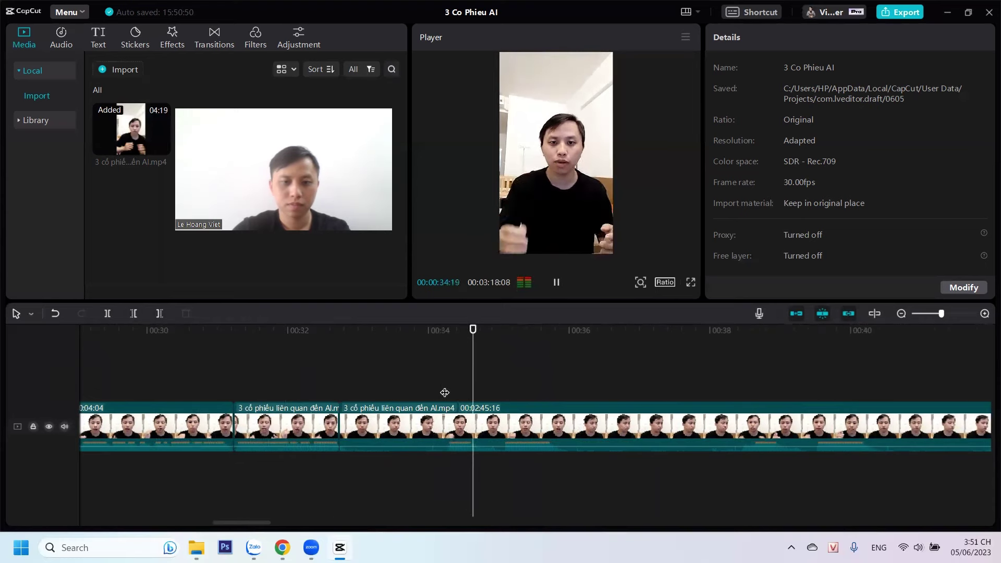
{"action": "left_click", "coordinate": [445, 394]}
{"action": "left_click", "coordinate": [134, 313]}
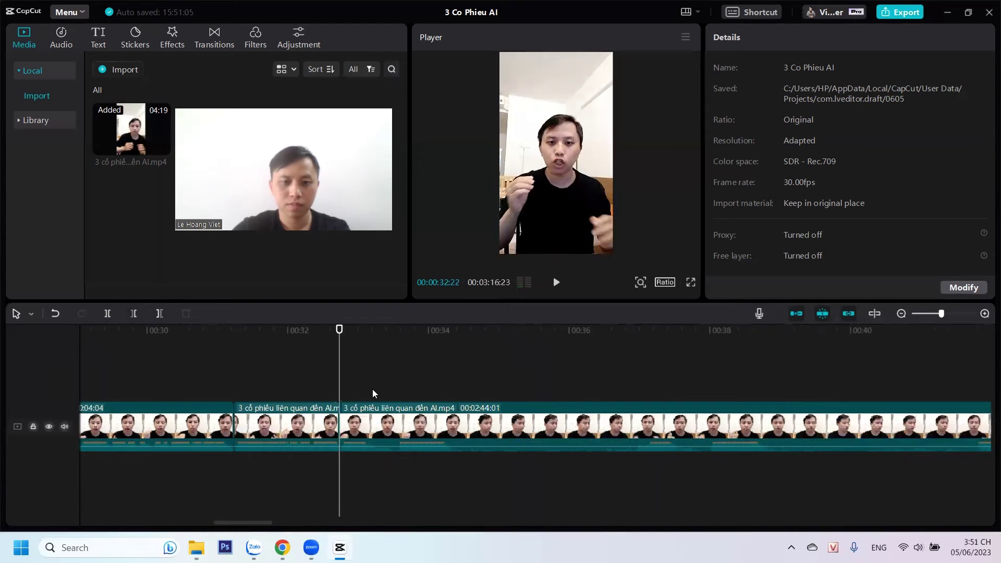
Play the following take and trim away the start of the last clip up to about 00:00:37:08, where speech begins
{"action": "left_click", "coordinate": [657, 387]}
{"action": "key", "text": "space"}
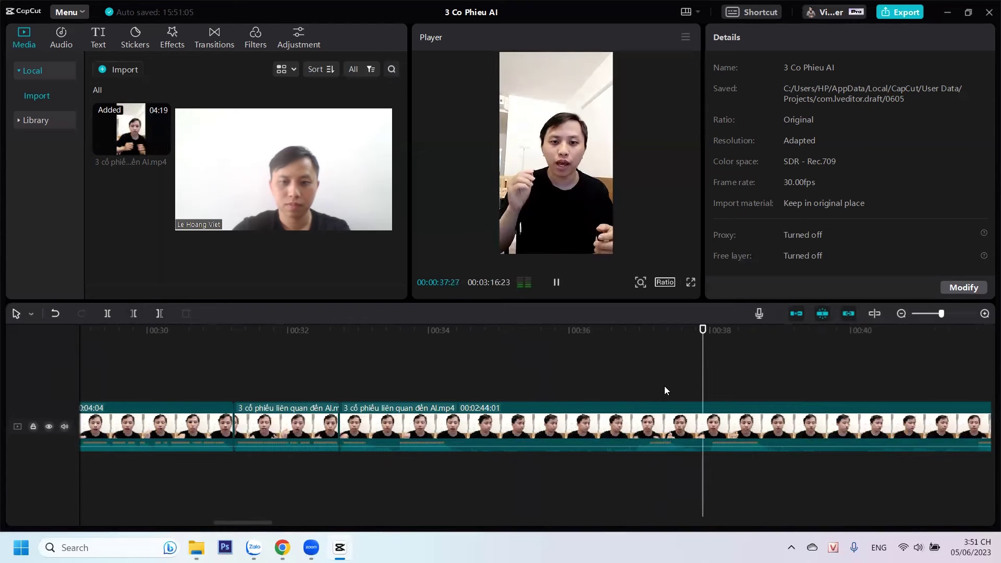
{"action": "left_click", "coordinate": [647, 390]}
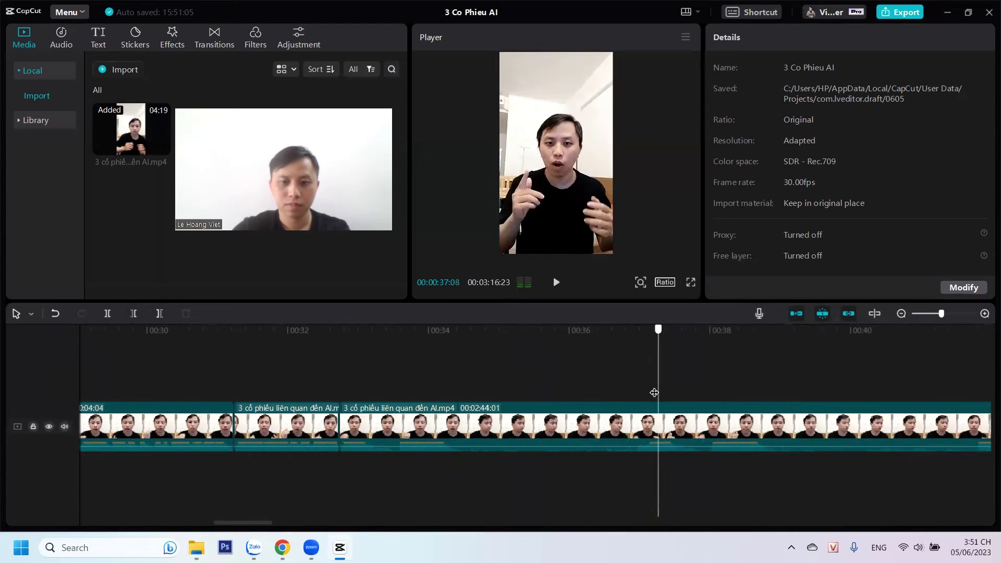
{"action": "left_click", "coordinate": [133, 315]}
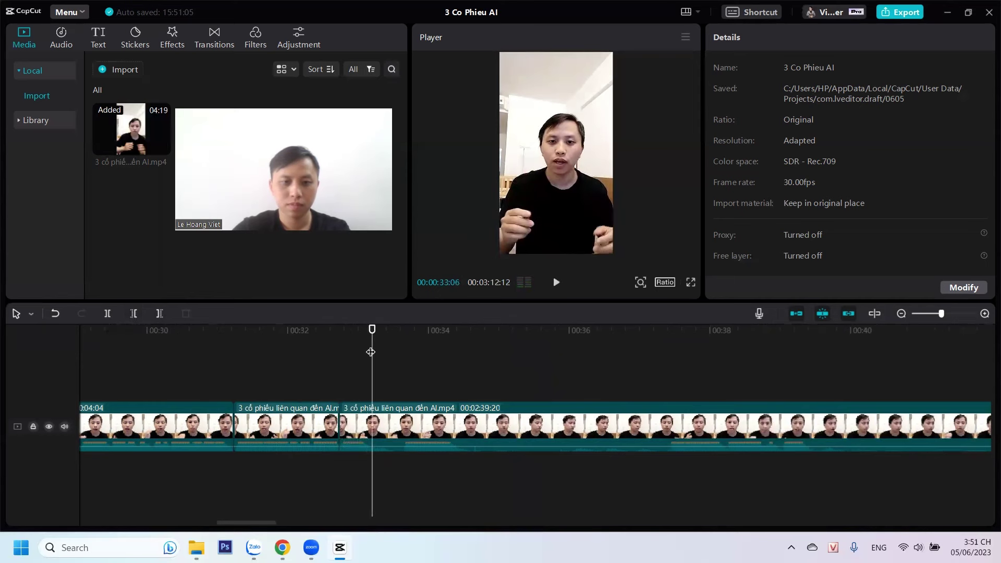
Split the last clip at 00:00:33:05 and trim away the short pause that follows, up to about 00:00:33:19
{"action": "left_click", "coordinate": [370, 353]}
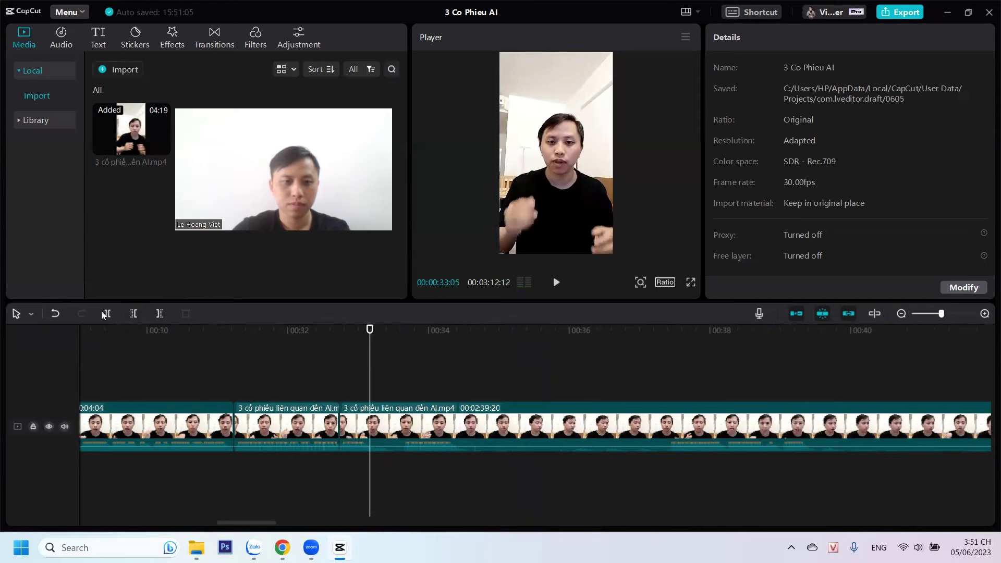
{"action": "left_click", "coordinate": [102, 313]}
{"action": "left_click", "coordinate": [402, 378]}
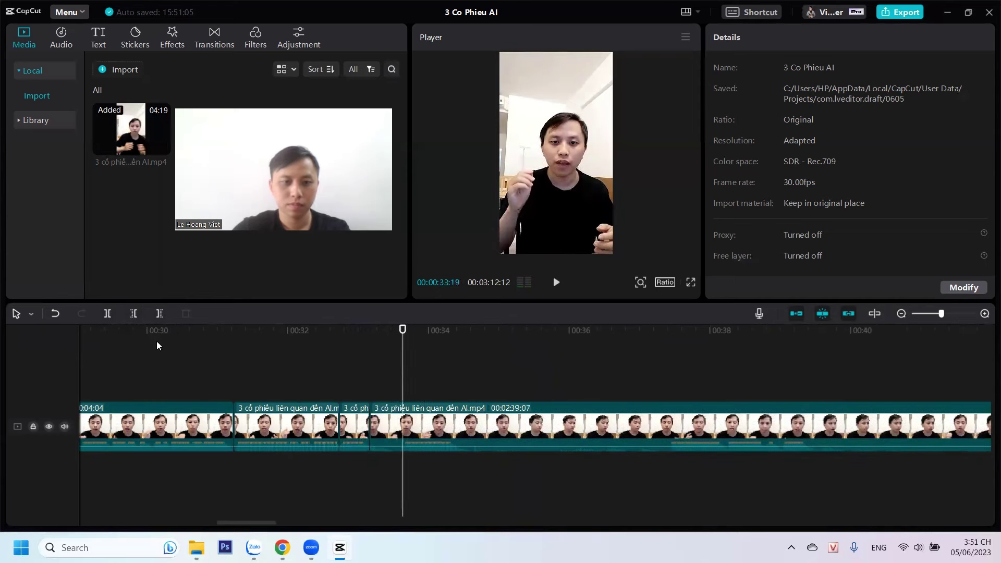
{"action": "left_click", "coordinate": [129, 315]}
{"action": "key", "text": "space"}
{"action": "key", "text": "space"}
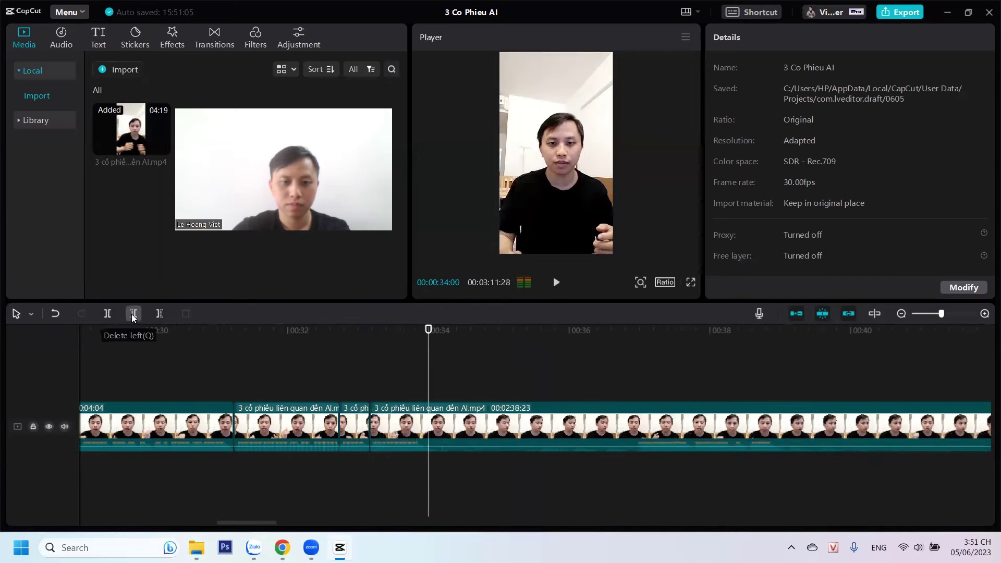
Check the next take, split the last clip at 00:00:33:27, and trim away the silence up to about 00:00:36:28
{"action": "left_click", "coordinate": [631, 392]}
{"action": "key", "text": "space"}
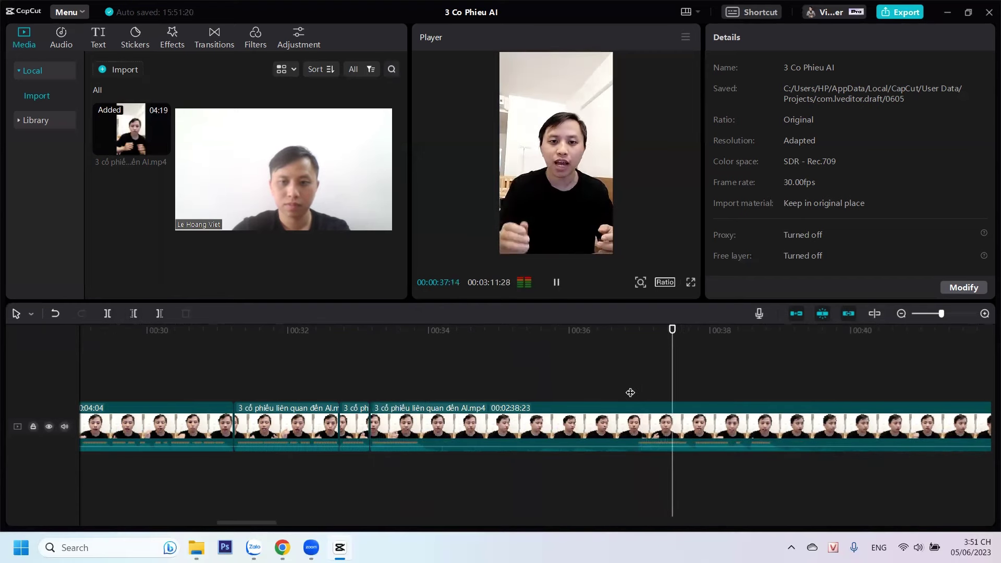
{"action": "left_click", "coordinate": [632, 390]}
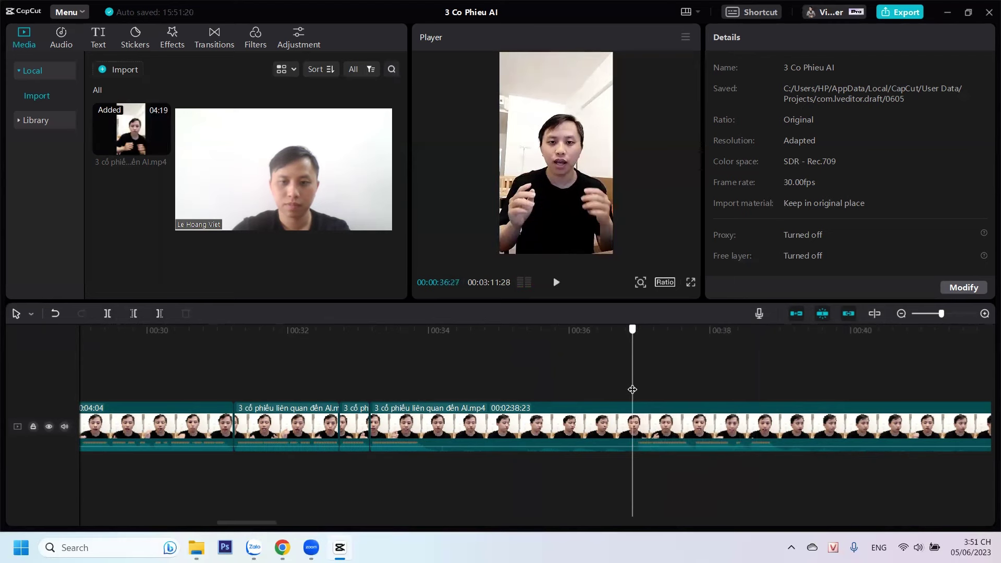
{"action": "left_click", "coordinate": [424, 363]}
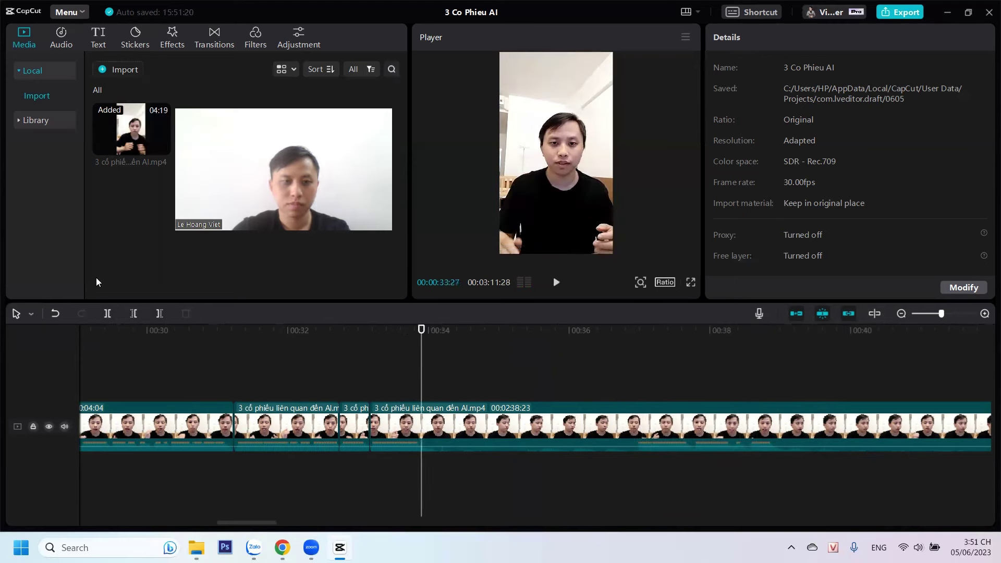
{"action": "left_click", "coordinate": [107, 314]}
{"action": "left_click", "coordinate": [632, 374]}
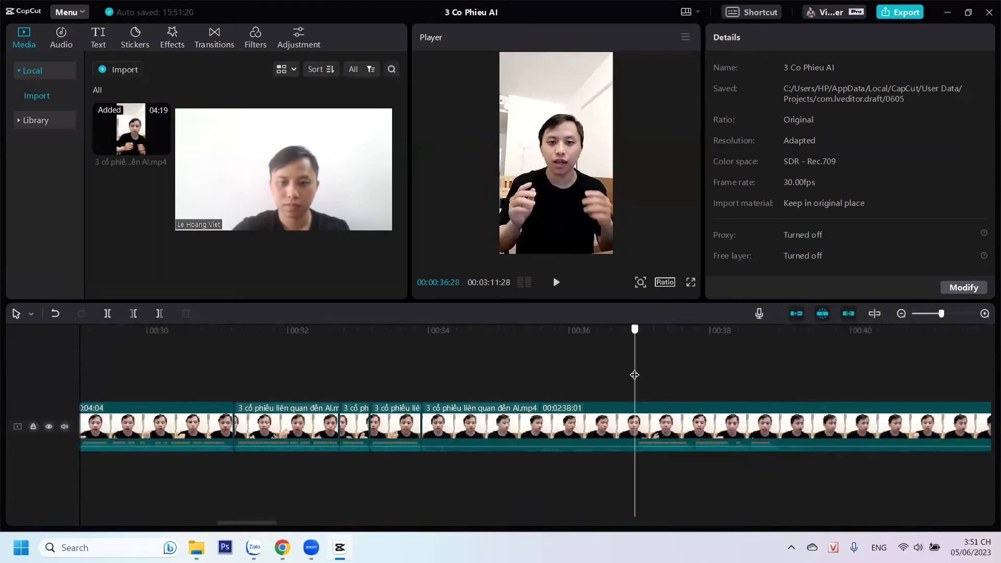
{"action": "left_click", "coordinate": [135, 313]}
Play through the following takes and trim away the start of the last clip up to about 00:00:50:11
{"action": "key", "text": "space"}
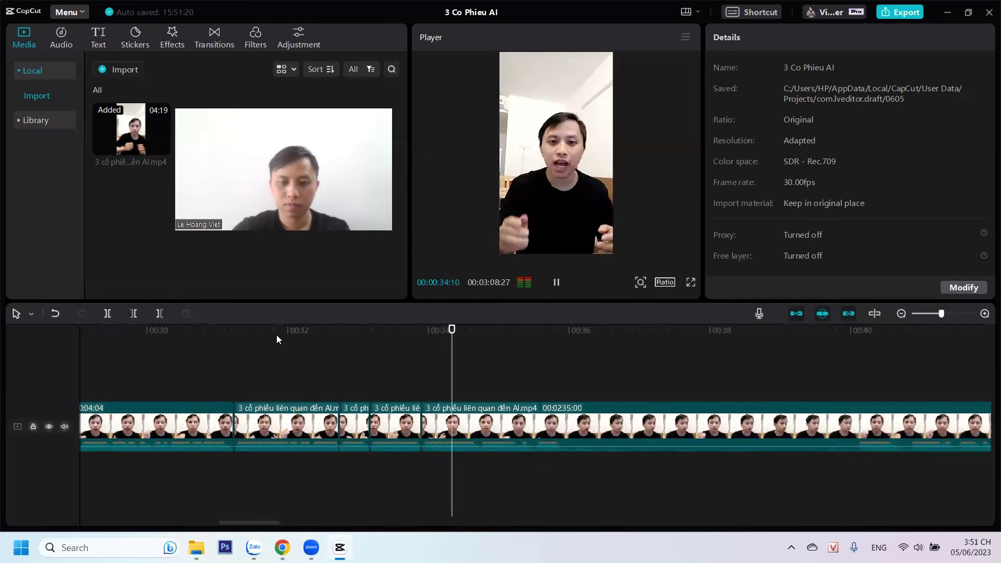
{"action": "key", "text": "space"}
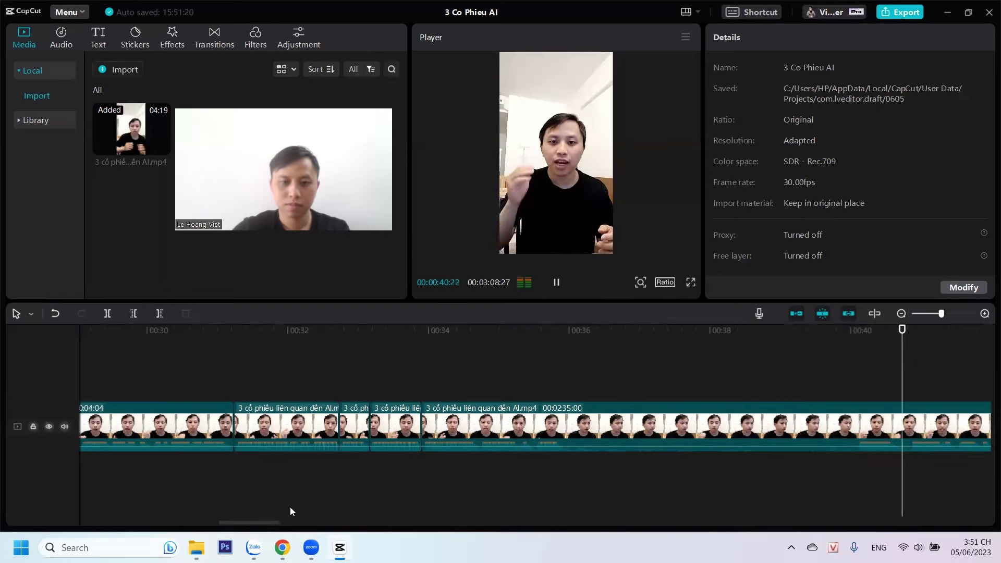
{"action": "left_click_drag", "start_coordinate": [268, 523], "coordinate": [282, 523]}
{"action": "key", "text": "space"}
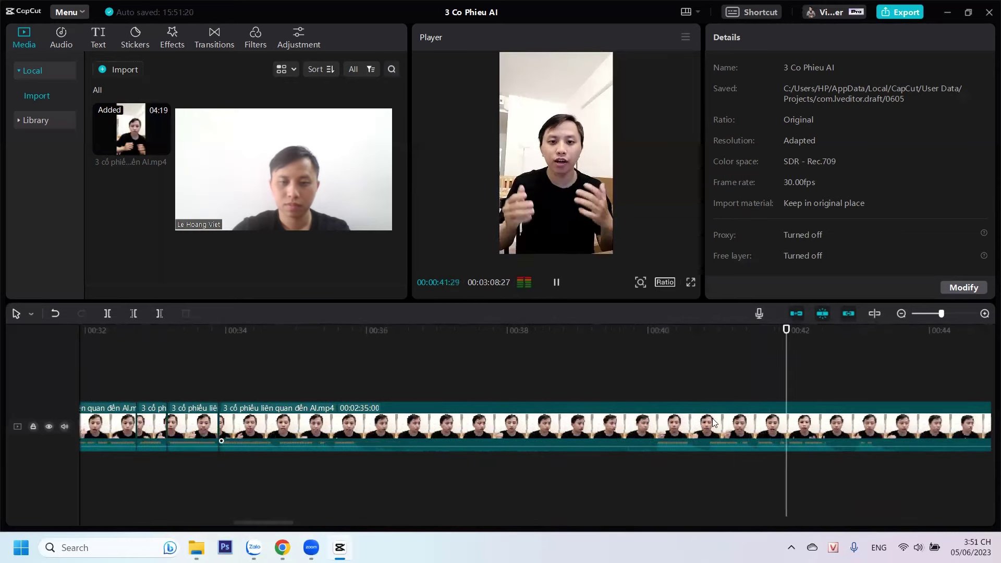
{"action": "key", "text": "space"}
{"action": "left_click_drag", "start_coordinate": [285, 521], "coordinate": [342, 523]}
{"action": "left_click", "coordinate": [521, 381]}
{"action": "key", "text": "space"}
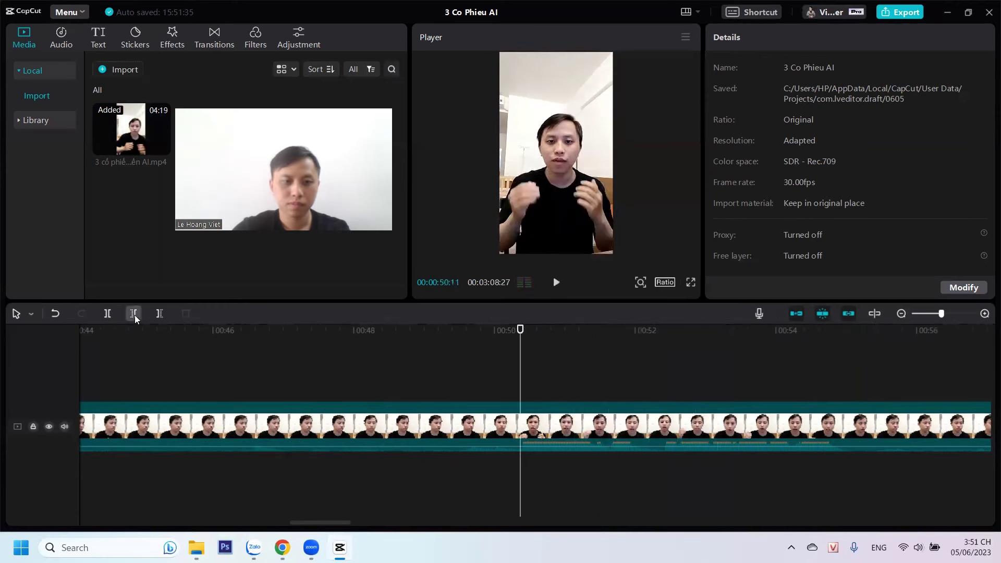
{"action": "left_click", "coordinate": [134, 314]}
Play across the recent cuts, split the last clip at 00:00:35:14, and trim away the pause up to about 00:00:35:28
{"action": "left_click_drag", "start_coordinate": [333, 517], "coordinate": [262, 518]}
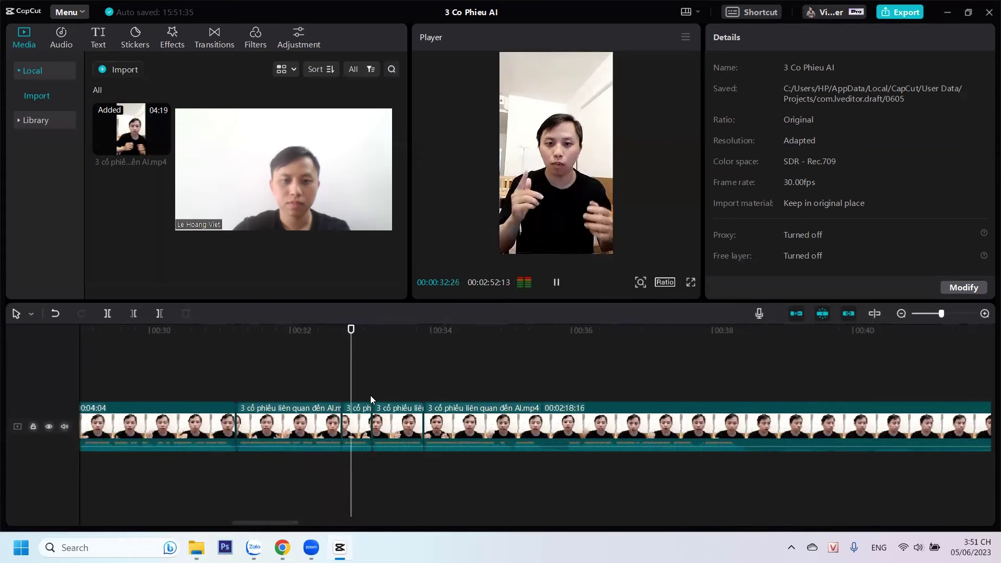
{"action": "key", "text": "space"}
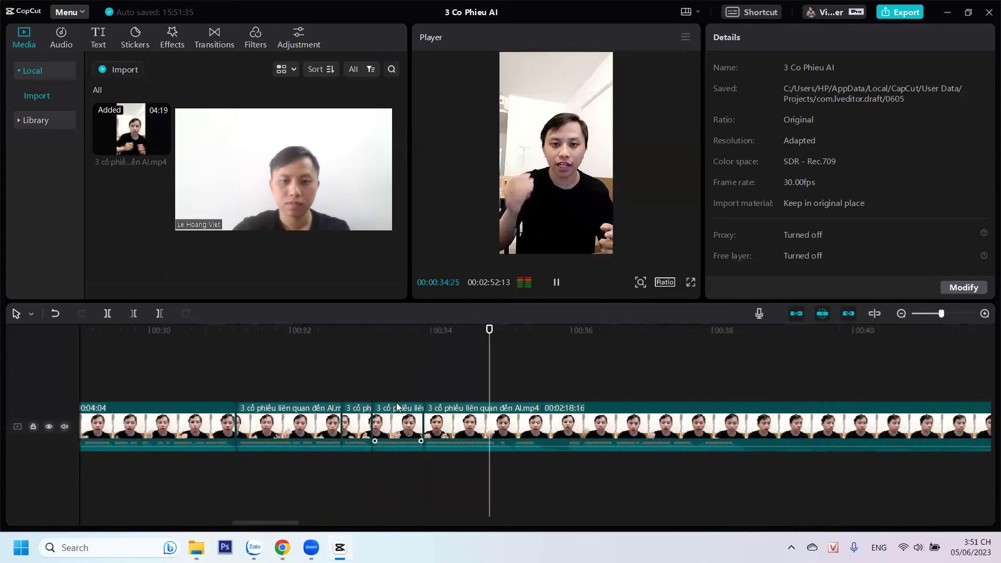
{"action": "key", "text": "space"}
{"action": "left_click", "coordinate": [534, 361]}
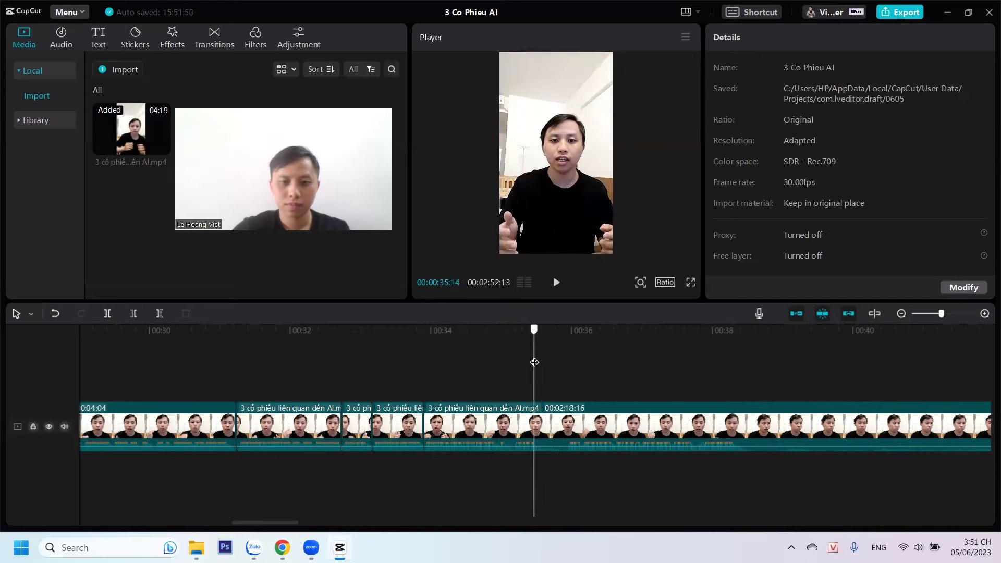
{"action": "key", "text": "ctrl+b"}
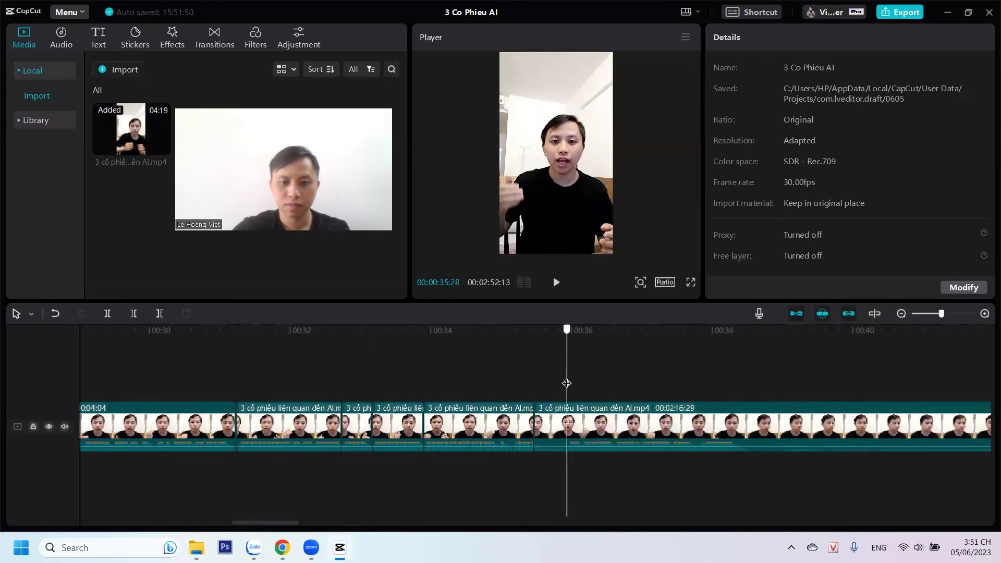
{"action": "left_click", "coordinate": [134, 313]}
Play the take on, split the last clip at 00:00:37:07, and trim away the short gap up to about 00:00:37:11
{"action": "key", "text": "space"}
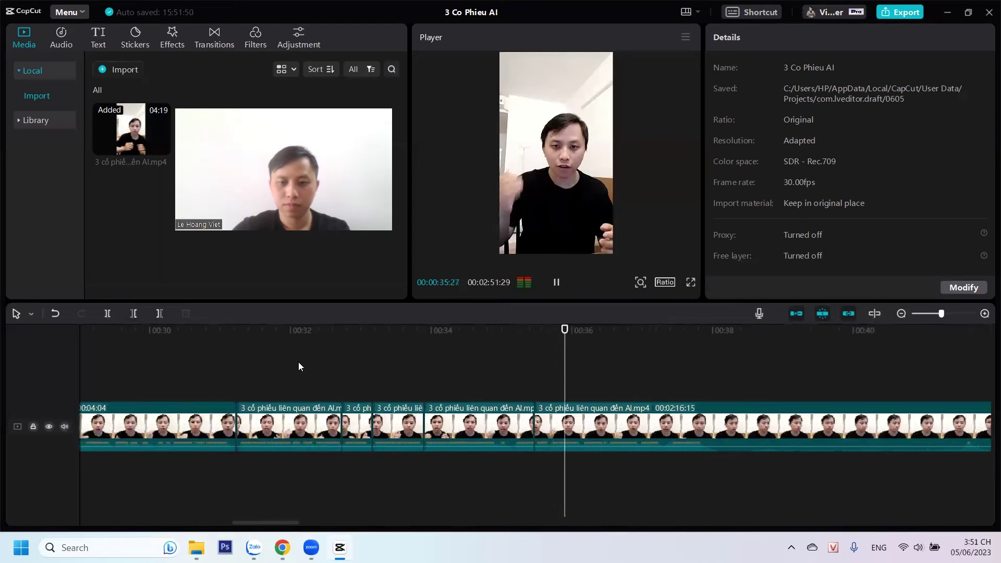
{"action": "key", "text": "space"}
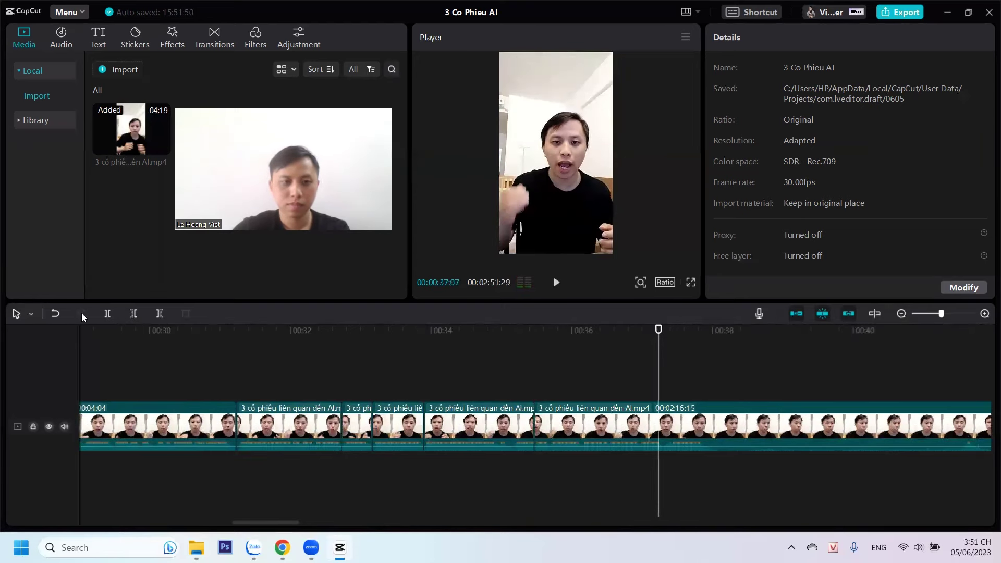
{"action": "left_click", "coordinate": [107, 313]}
{"action": "left_click", "coordinate": [670, 381]}
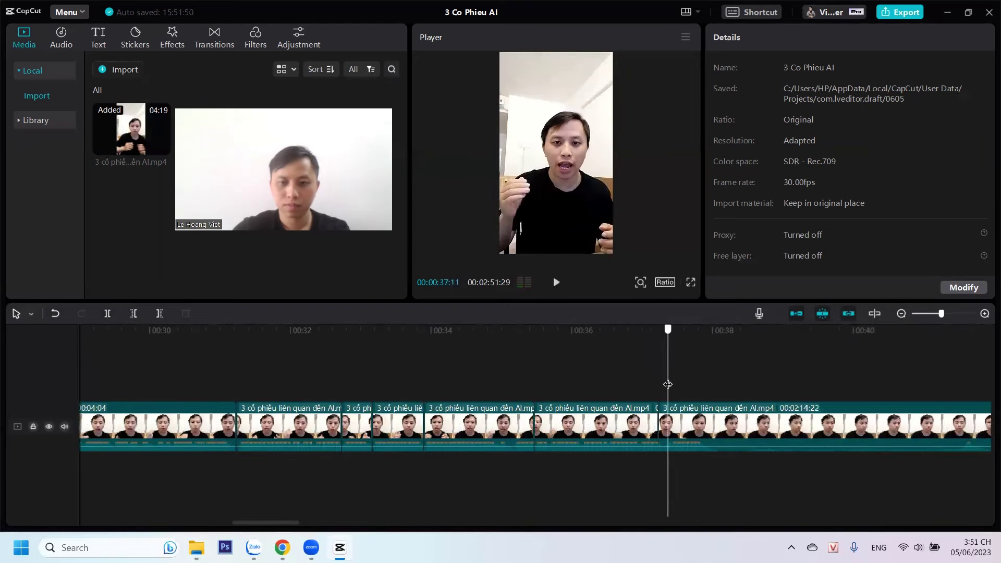
{"action": "left_click", "coordinate": [134, 314]}
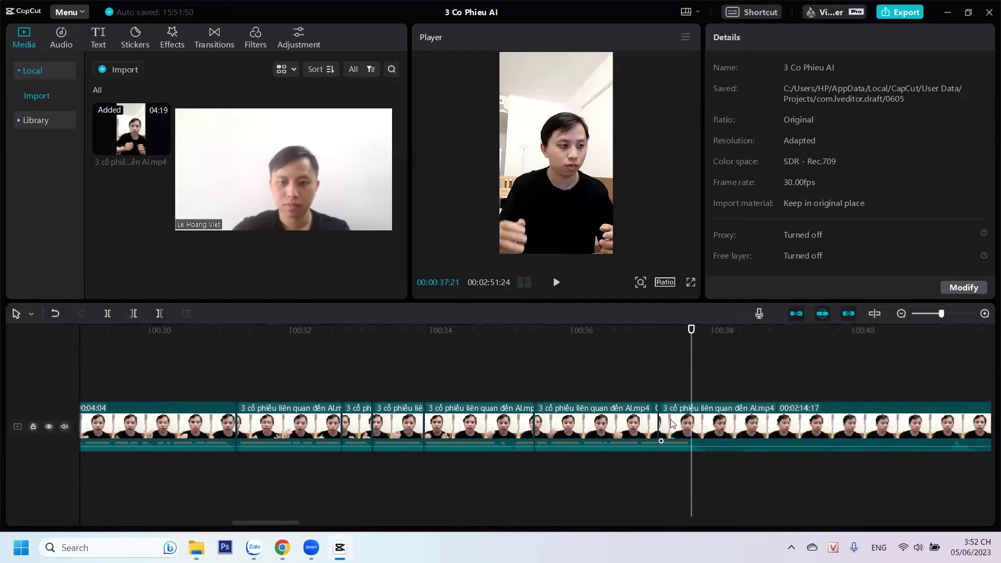
Play the next take, split it at 00:00:45:09 where it ends, and trim away its start up to about 00:00:43:00
{"action": "scroll", "coordinate": [308, 522], "scroll_direction": "right", "scroll_amount": 5}
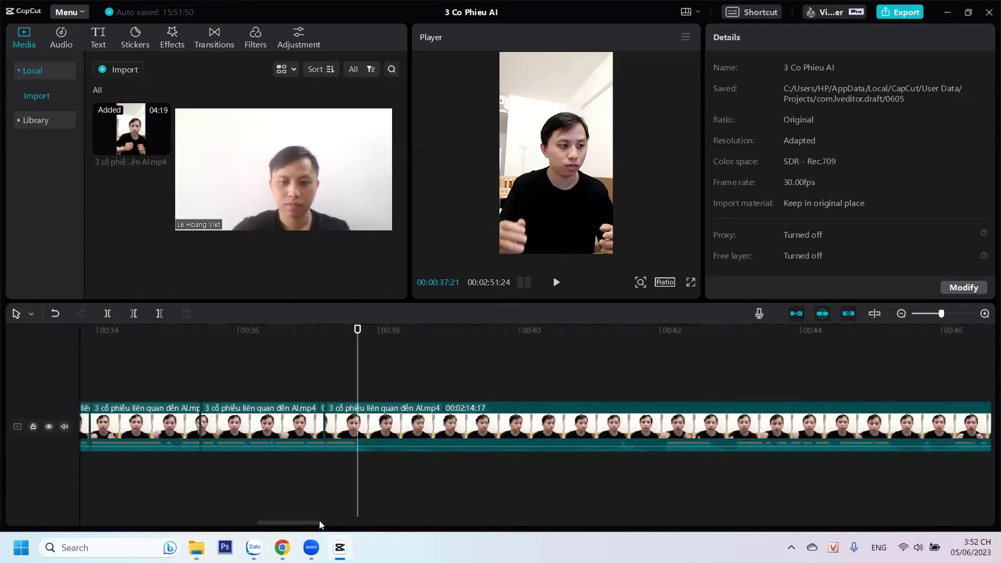
{"action": "left_click", "coordinate": [628, 392]}
{"action": "key", "text": "space"}
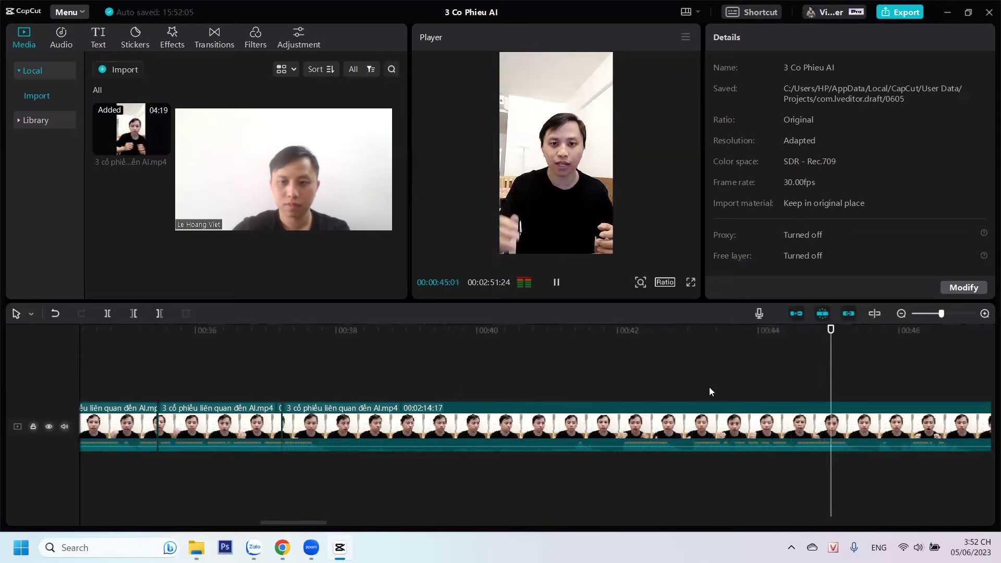
{"action": "key", "text": "space"}
{"action": "left_click", "coordinate": [106, 311]}
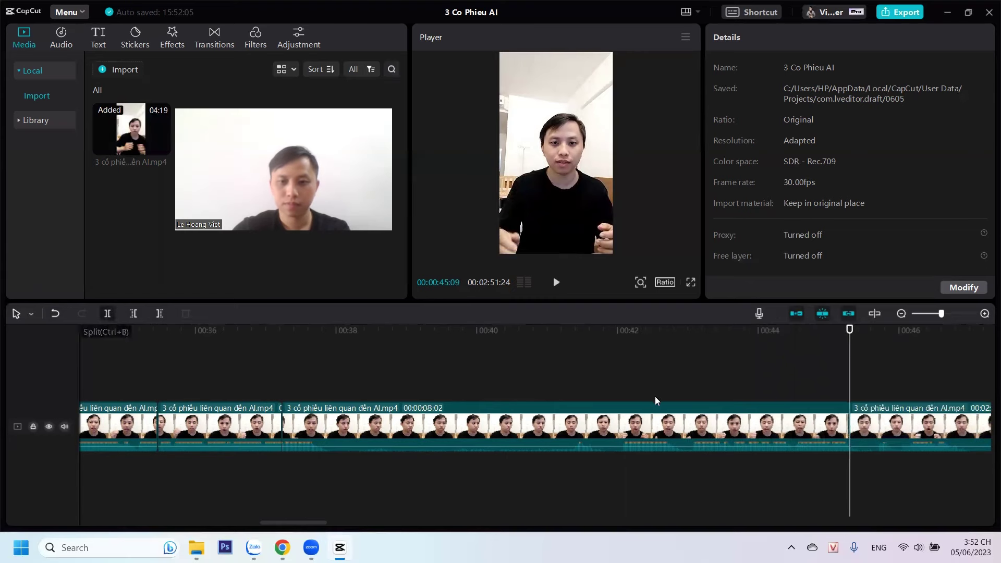
{"action": "left_click", "coordinate": [690, 400]}
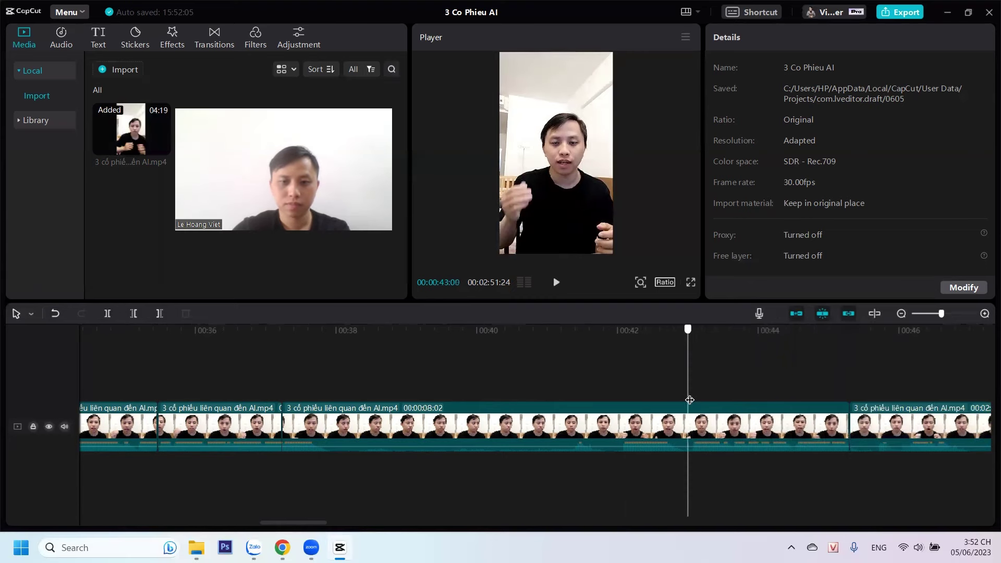
{"action": "left_click", "coordinate": [134, 314]}
Delete the two repeated takes between about 00:00:33:27 and 00:00:37:07, and play back across the new cut
{"action": "left_click_drag", "start_coordinate": [330, 528], "coordinate": [289, 528]}
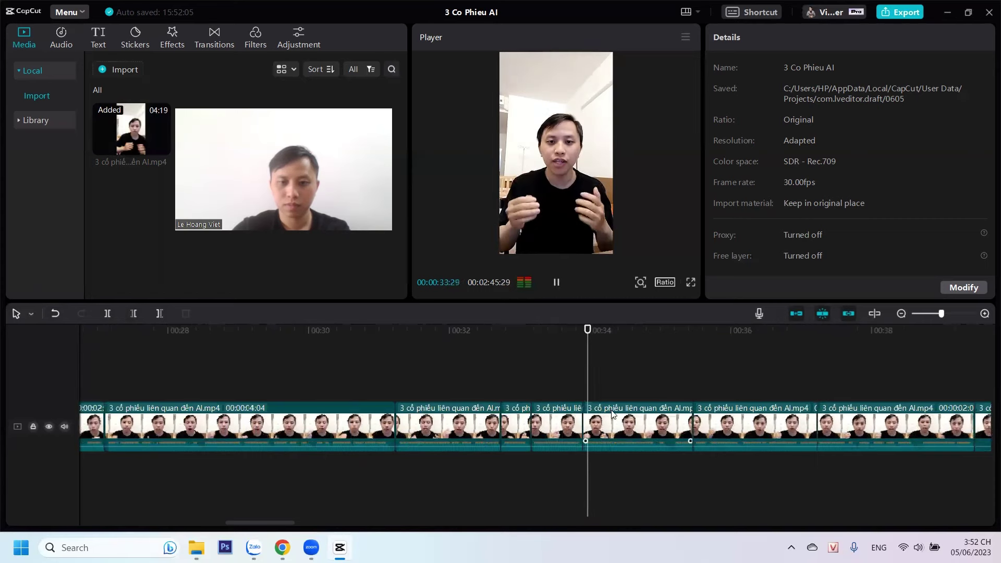
{"action": "left_click", "coordinate": [686, 431]}
{"action": "key", "text": "Delete"}
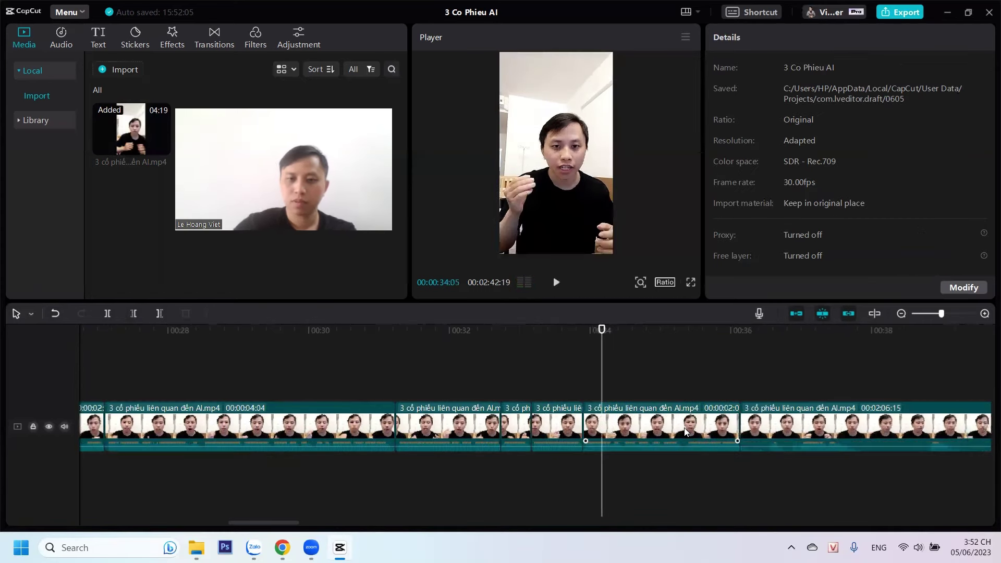
{"action": "key", "text": "space"}
{"action": "left_click", "coordinate": [536, 384]}
{"action": "key", "text": "space"}
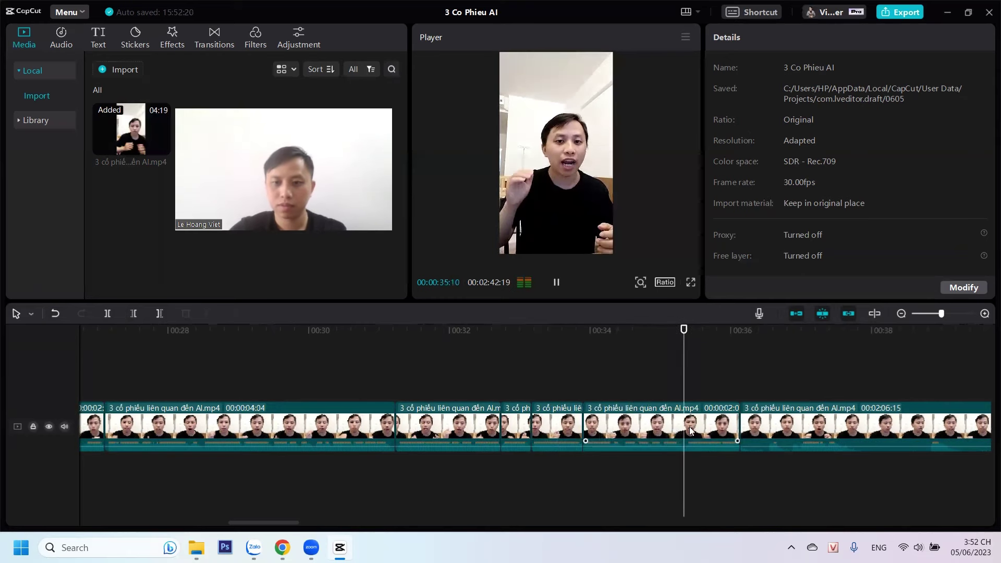
{"action": "key", "text": "space"}
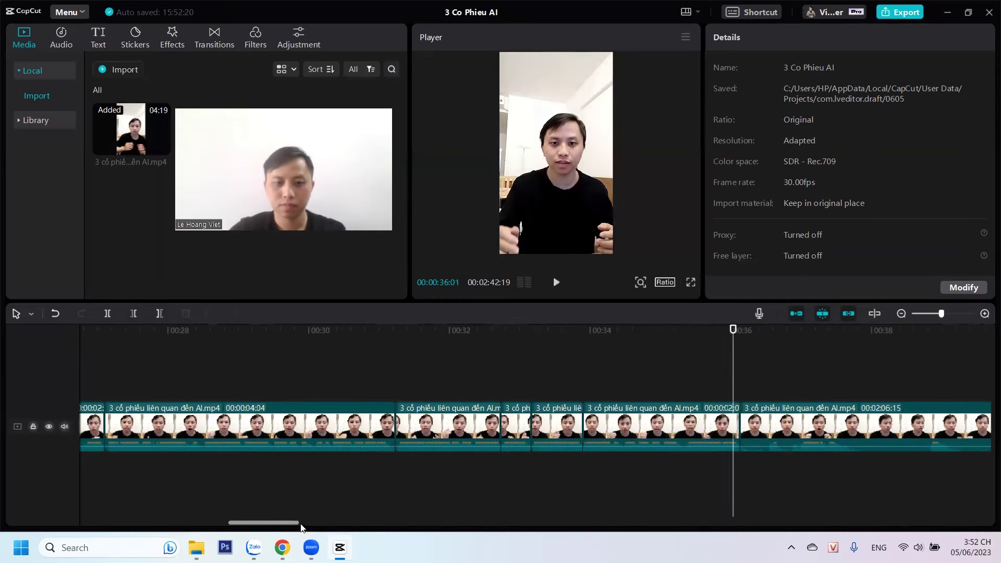
Play through the start of the last clip and trim it away up to about 00:00:49:28, where the next take begins
{"action": "left_click_drag", "start_coordinate": [303, 523], "coordinate": [336, 522]}
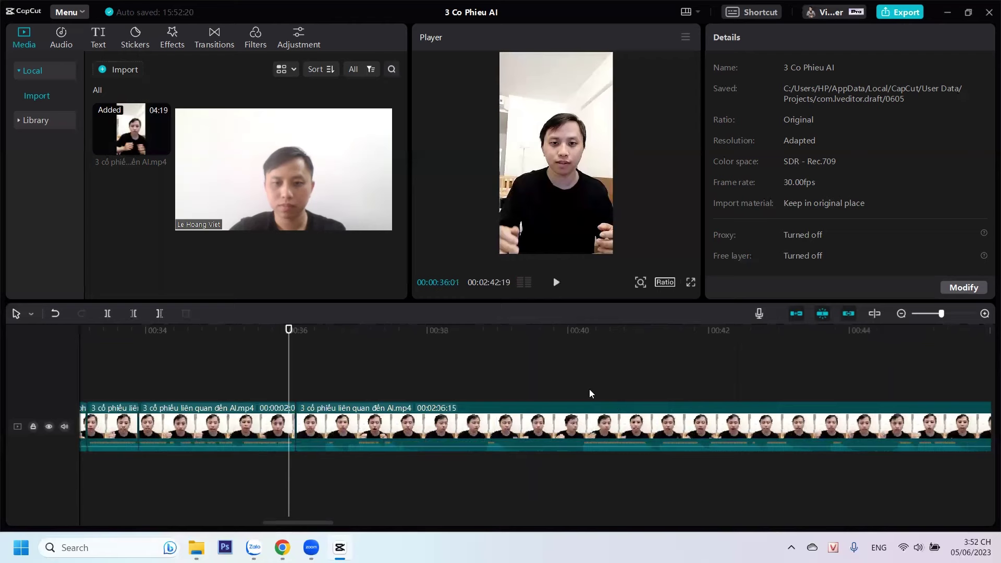
{"action": "left_click", "coordinate": [586, 389]}
{"action": "key", "text": "space"}
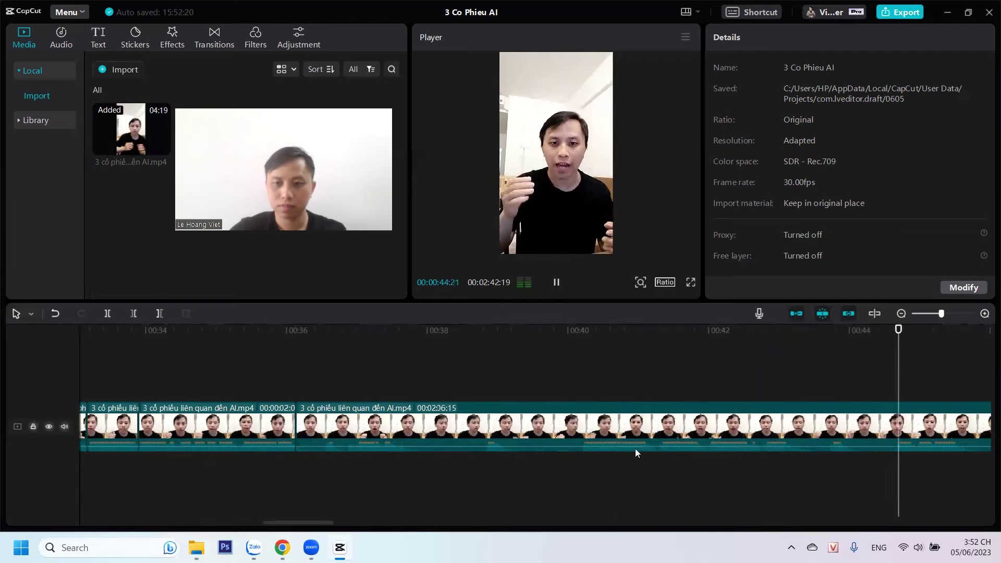
{"action": "key", "text": "space"}
{"action": "left_click_drag", "start_coordinate": [322, 522], "coordinate": [348, 523]}
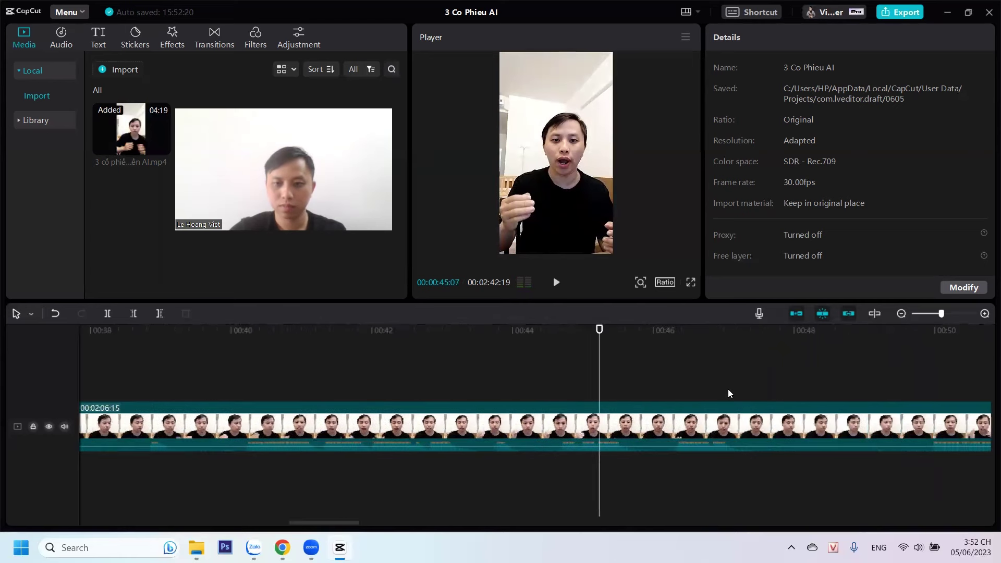
{"action": "left_click", "coordinate": [676, 404]}
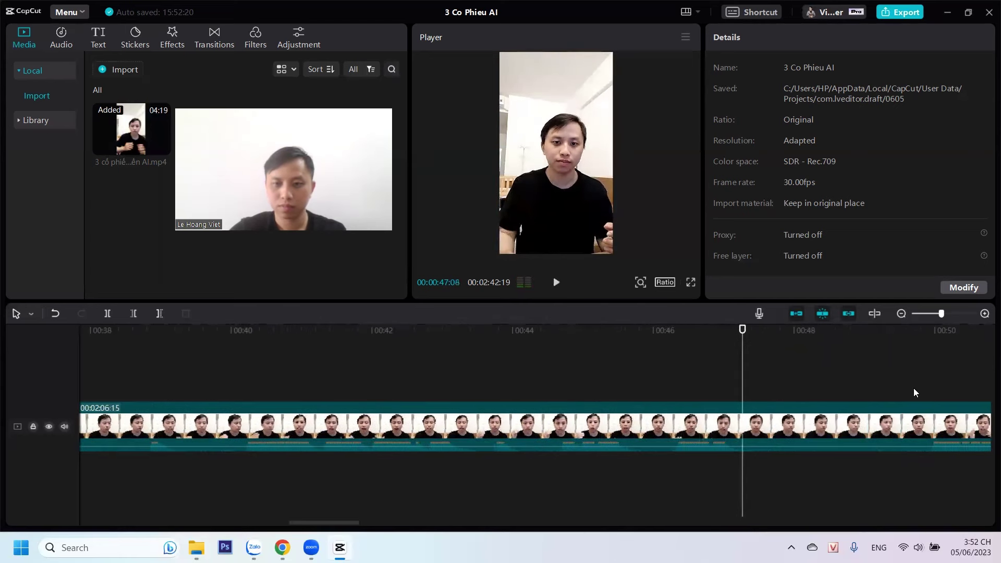
{"action": "left_click", "coordinate": [929, 396]}
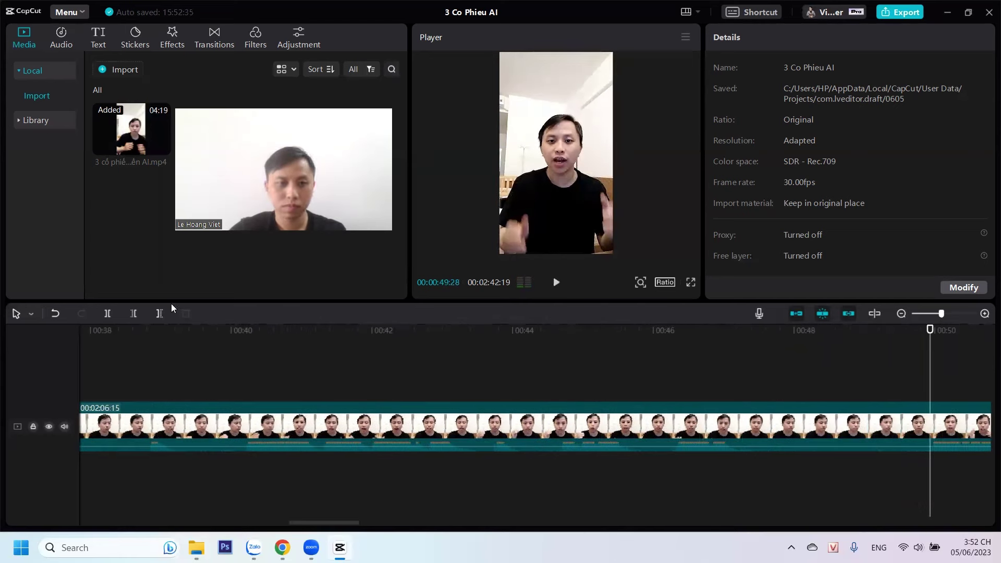
{"action": "left_click", "coordinate": [135, 313]}
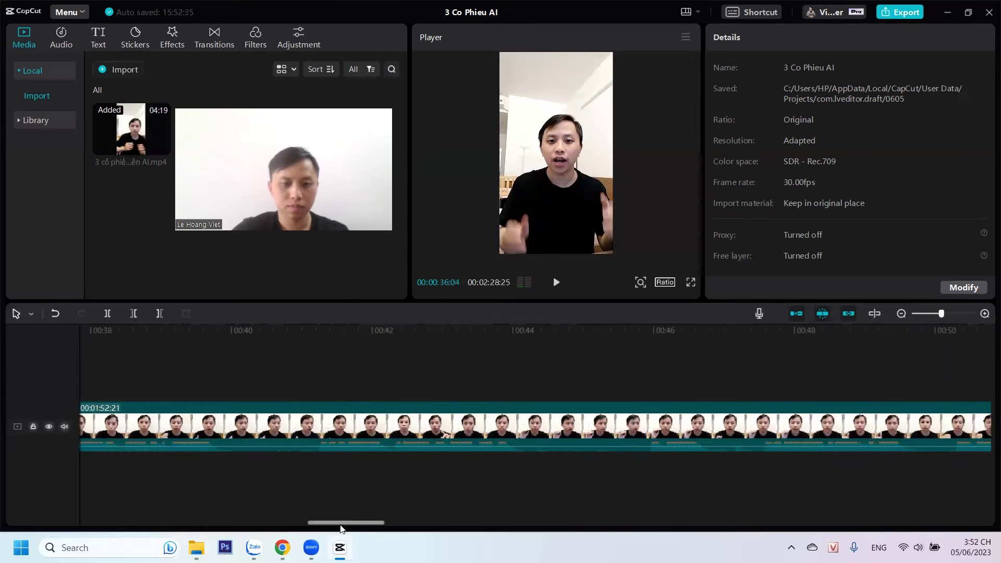
Play across the new cut, split the last clip at 00:00:37:06, and trim away the short gap up to about 00:00:37:14
{"action": "left_click_drag", "start_coordinate": [341, 523], "coordinate": [311, 516]}
{"action": "key", "text": "space"}
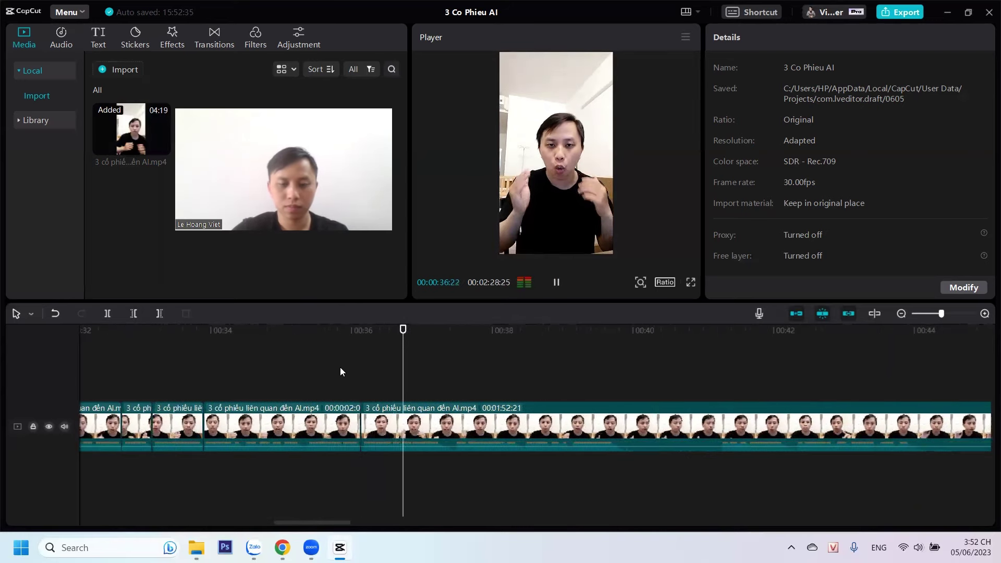
{"action": "key", "text": "space"}
{"action": "left_click", "coordinate": [108, 313]}
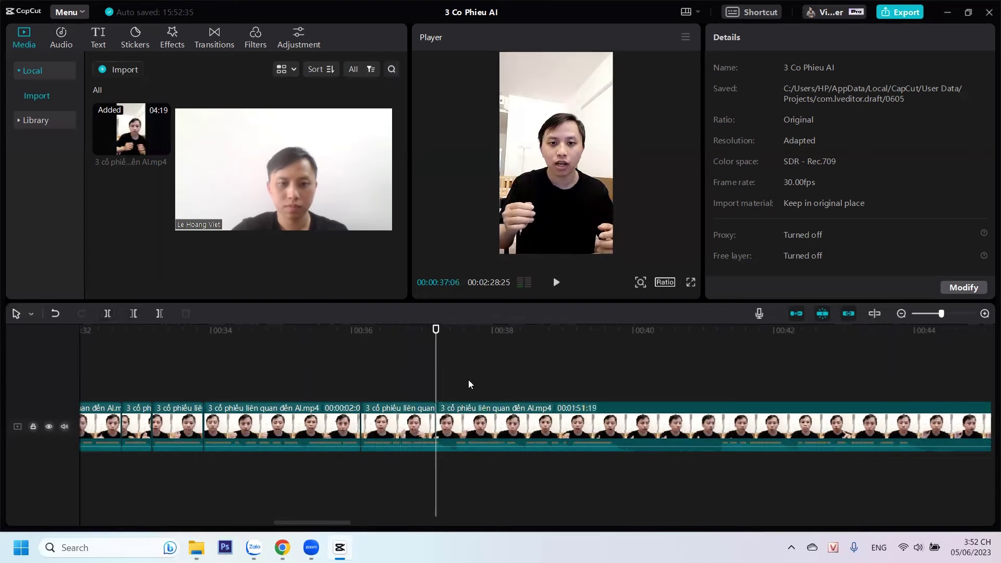
{"action": "left_click", "coordinate": [133, 314]}
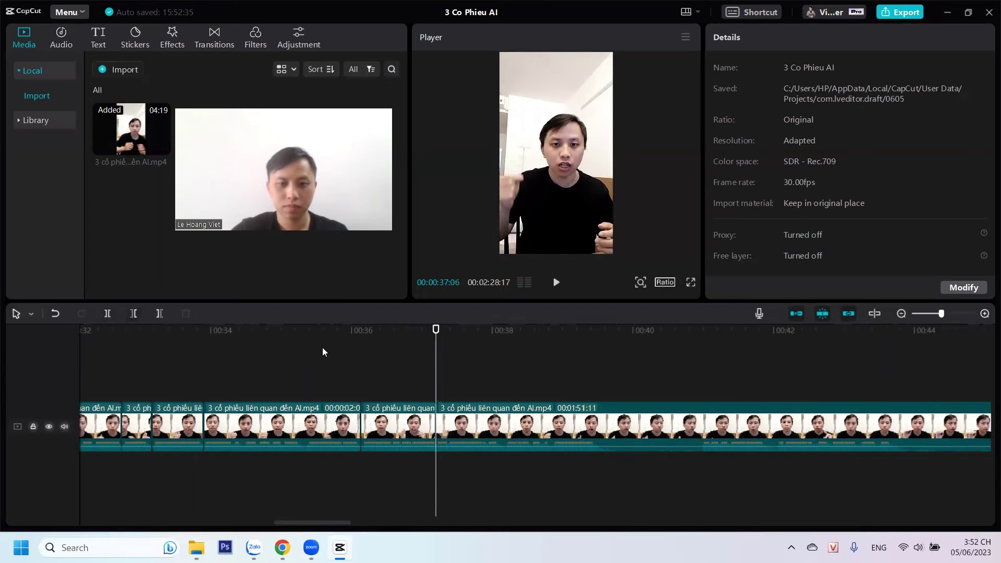
Play the take on, split the last clip at 00:00:39:14, and trim away the pause up to about 00:00:40:29
{"action": "key", "text": "space"}
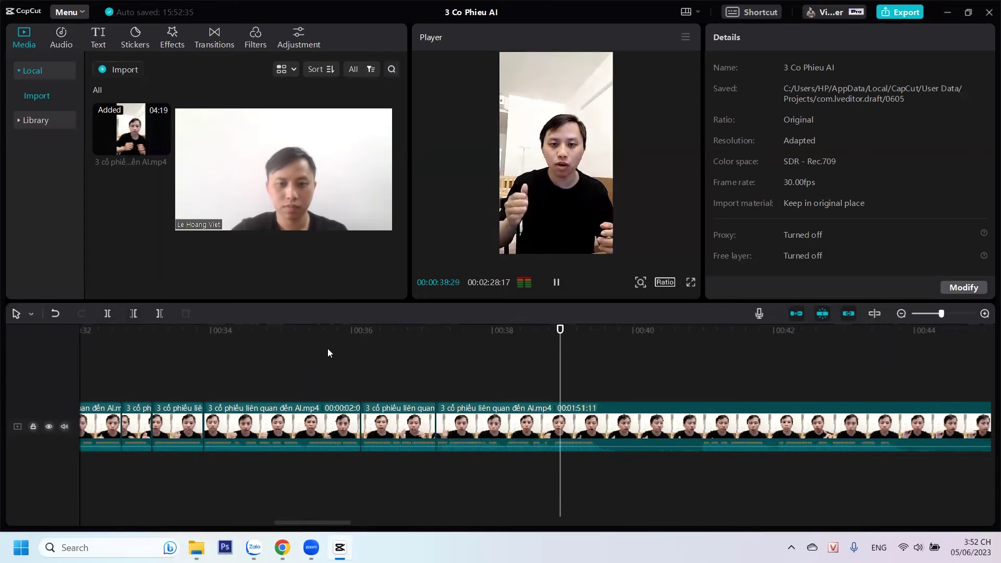
{"action": "key", "text": "space"}
{"action": "key", "text": "ctrl+b"}
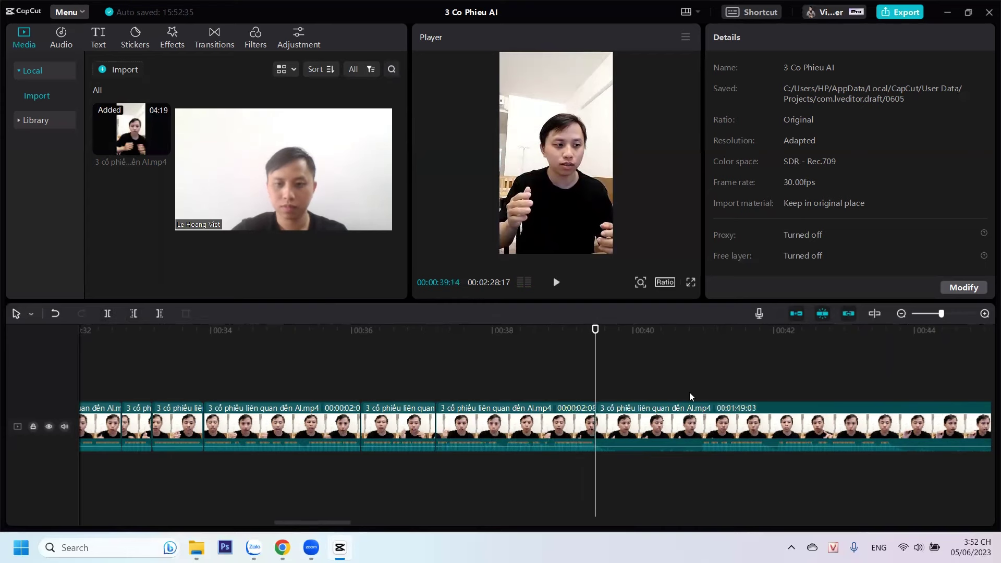
{"action": "left_click", "coordinate": [701, 395]}
{"action": "key", "text": "space"}
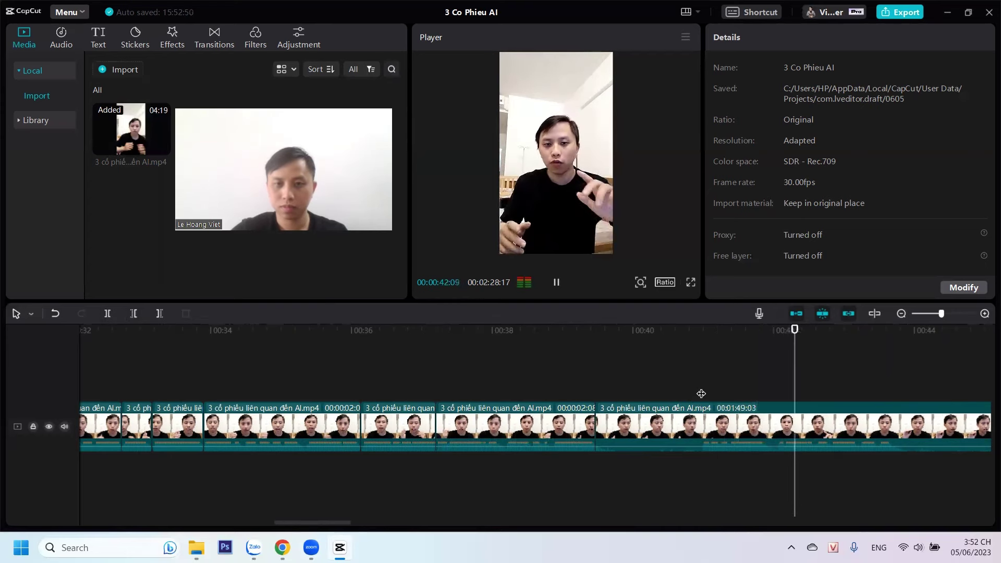
{"action": "key", "text": "space"}
{"action": "left_click", "coordinate": [701, 394]}
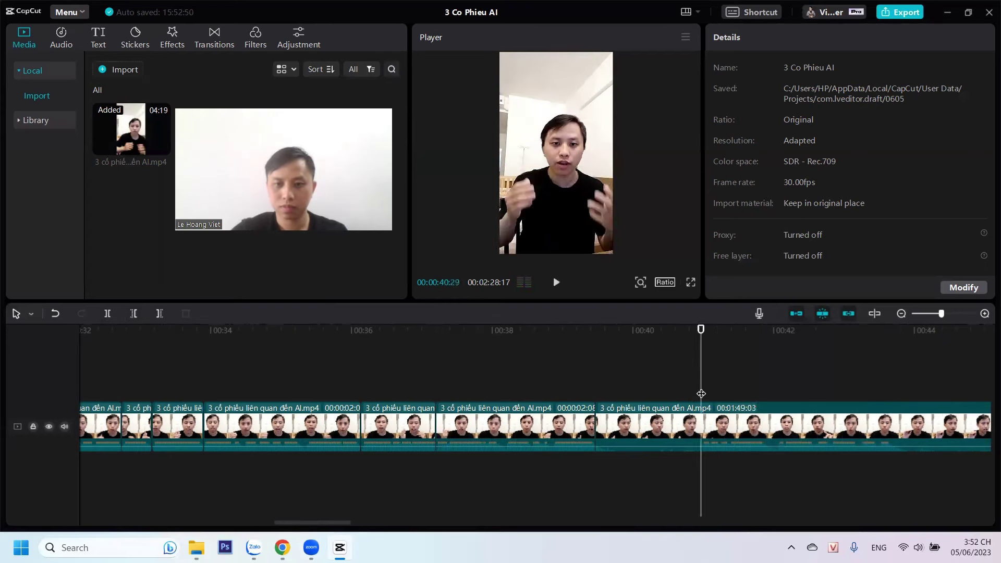
{"action": "left_click", "coordinate": [133, 314]}
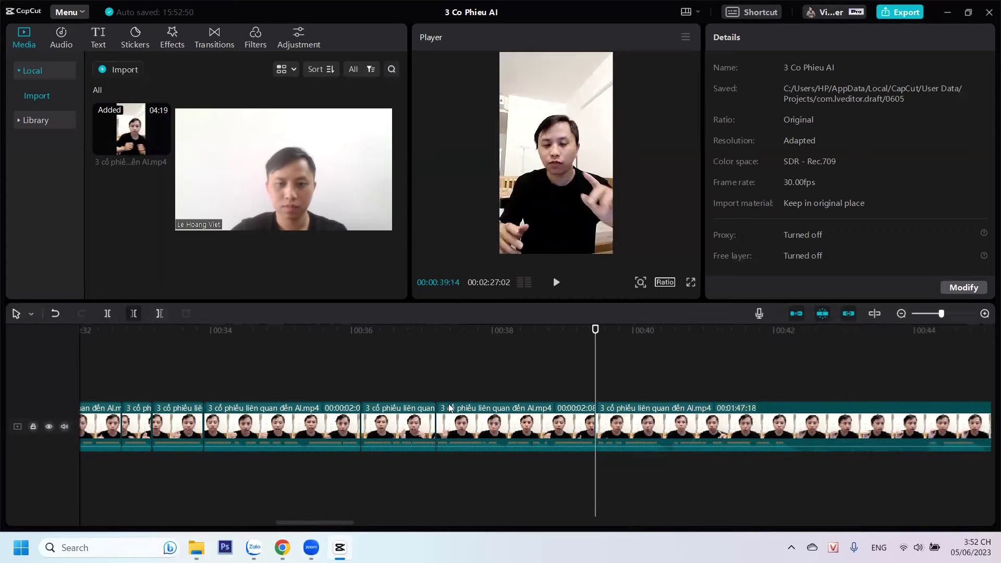
Delete the two repeated takes between about 00:00:36:04 and 00:00:39:14, comparing playback of the first one with the following take
{"action": "left_click", "coordinate": [472, 424]}
{"action": "key", "text": "Delete"}
{"action": "left_click", "coordinate": [406, 385]}
{"action": "key", "text": "space"}
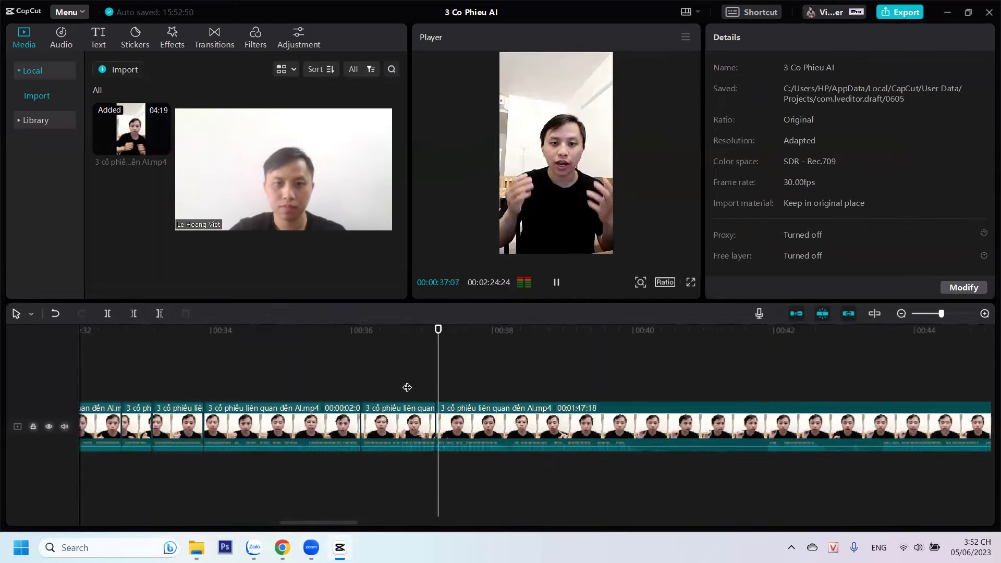
{"action": "key", "text": "space"}
{"action": "left_click", "coordinate": [315, 379]}
{"action": "key", "text": "space"}
{"action": "key", "text": "space"}
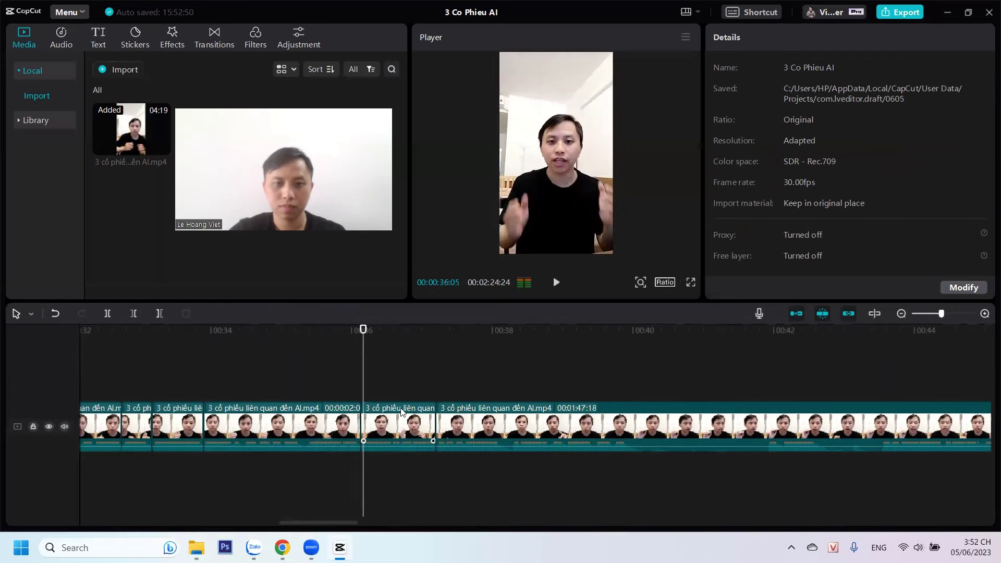
{"action": "left_click", "coordinate": [401, 412]}
{"action": "key", "text": "Delete"}
Play the next take, split the last clip at 00:00:37:01, and trim away the short gap up to about 00:00:37:06
{"action": "key", "text": "space"}
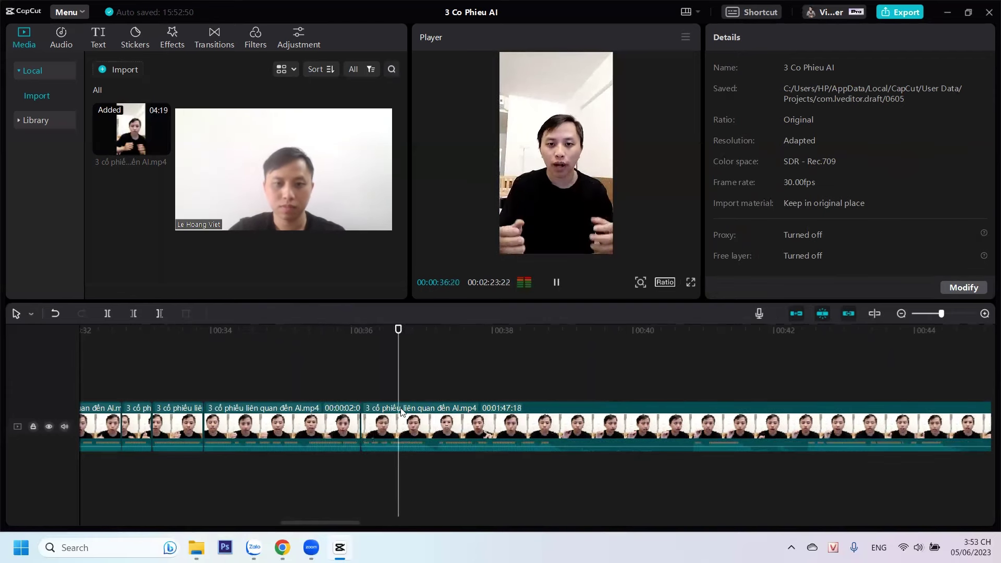
{"action": "left_click", "coordinate": [106, 313]}
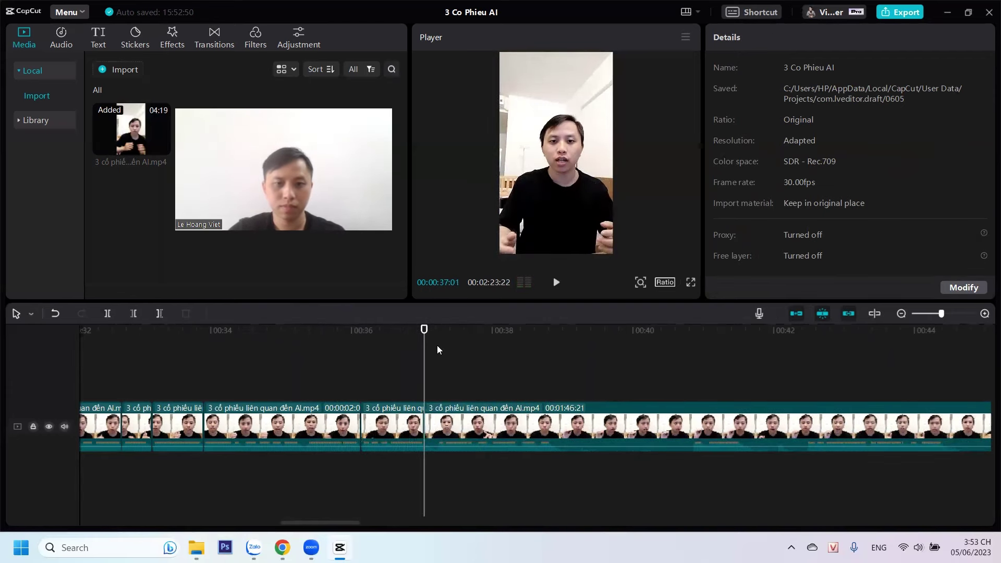
{"action": "left_click", "coordinate": [438, 367]}
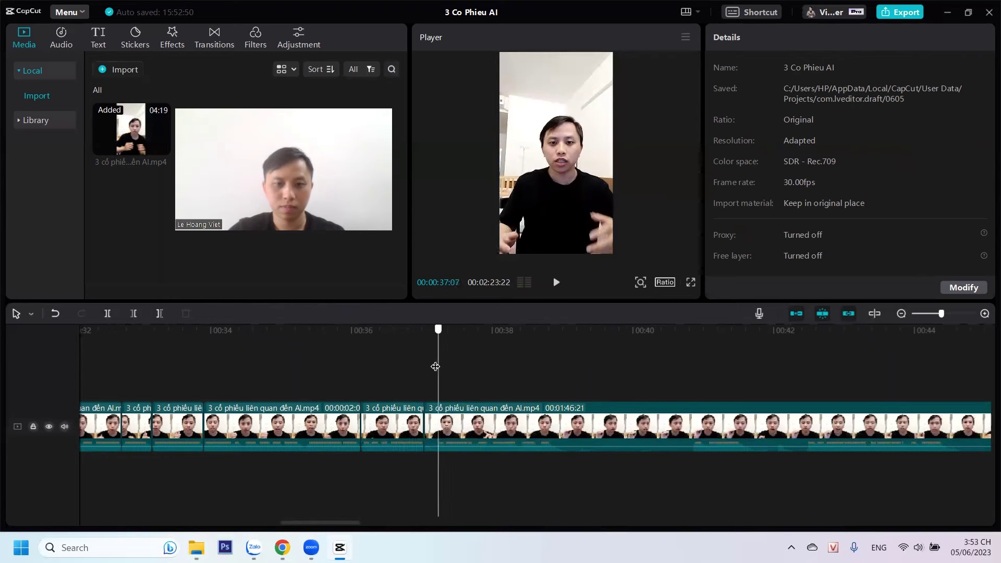
{"action": "left_click", "coordinate": [131, 313]}
Play on to the next take and trim away the start of the last clip up to about 00:00:42:08
{"action": "key", "text": "space"}
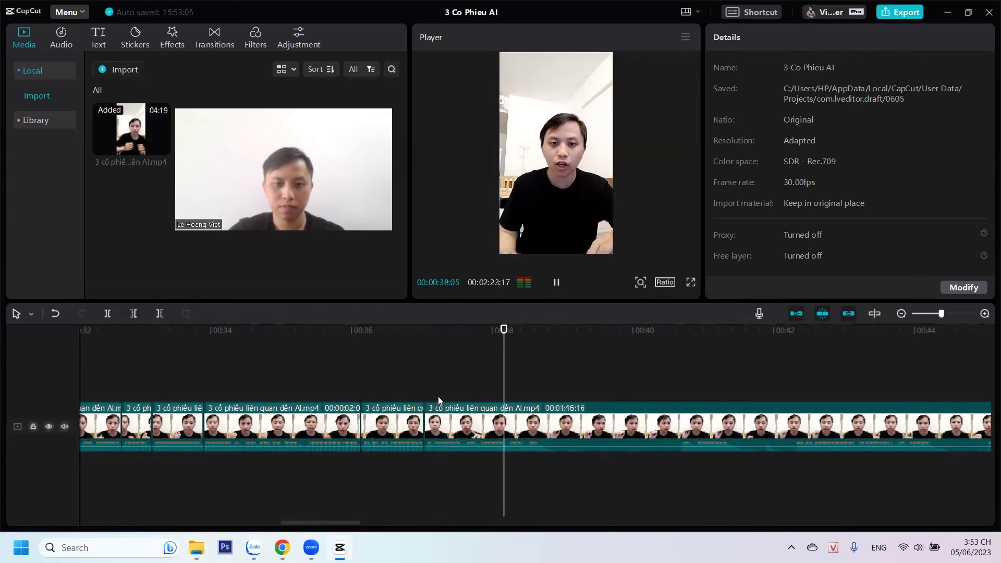
{"action": "left_click", "coordinate": [796, 391]}
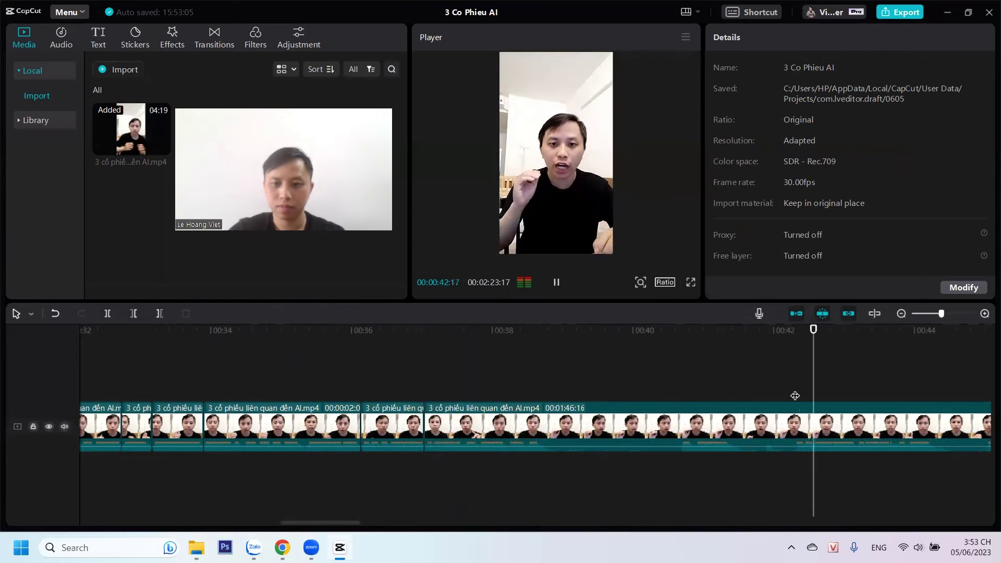
{"action": "key", "text": "space"}
{"action": "left_click", "coordinate": [795, 396]}
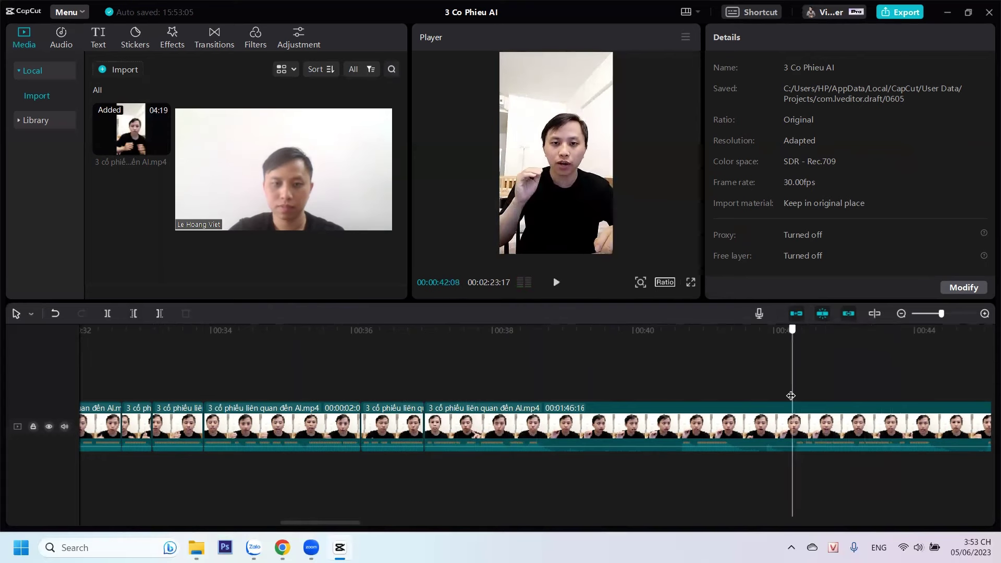
{"action": "left_click", "coordinate": [134, 313]}
Delete the short repeated clip between about 00:00:36:04 and 00:00:37:01, and trim the following clip's start by one frame
{"action": "left_click", "coordinate": [372, 394]}
{"action": "key", "text": "space"}
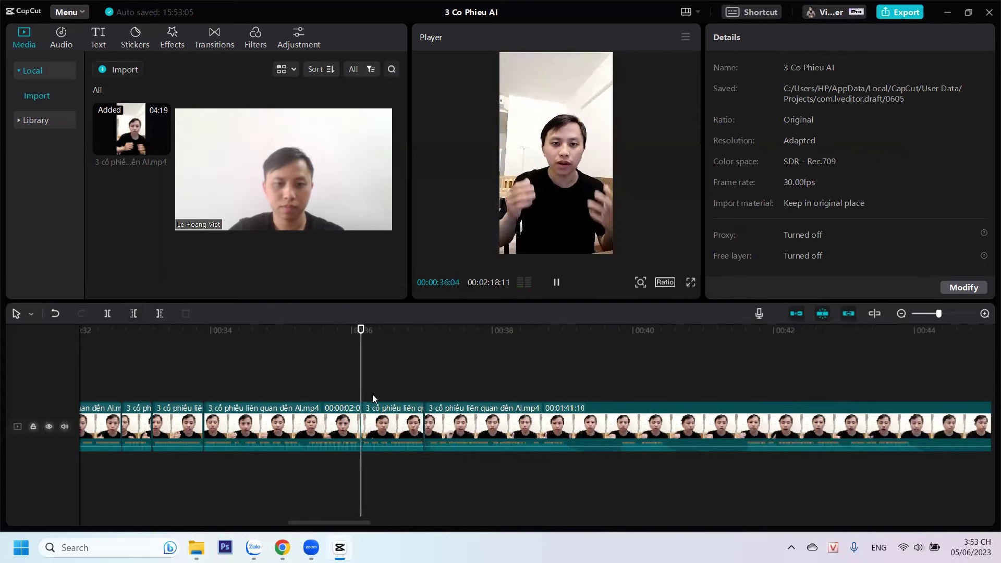
{"action": "key", "text": "space"}
{"action": "left_click", "coordinate": [390, 422]}
{"action": "key", "text": "Delete"}
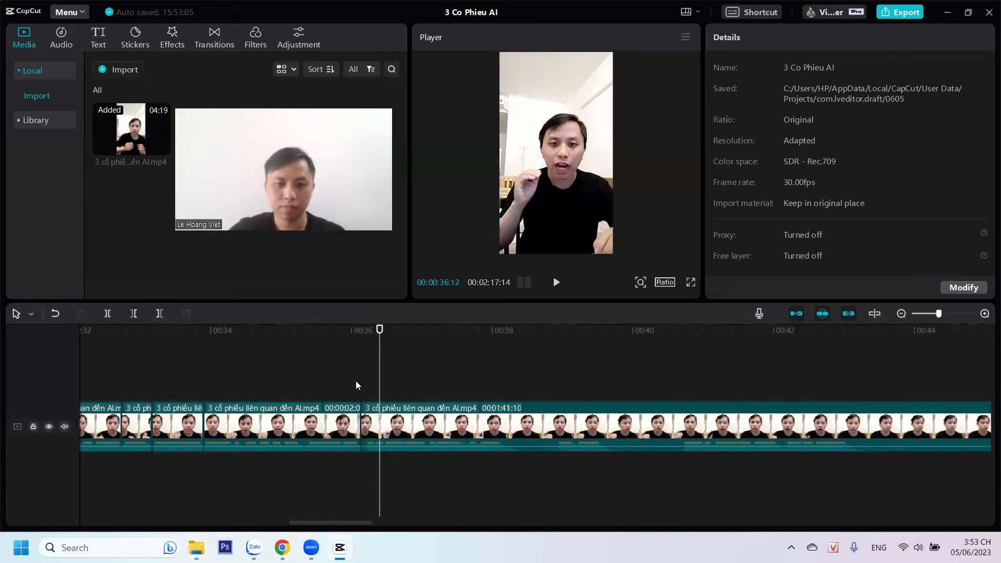
{"action": "left_click", "coordinate": [366, 415]}
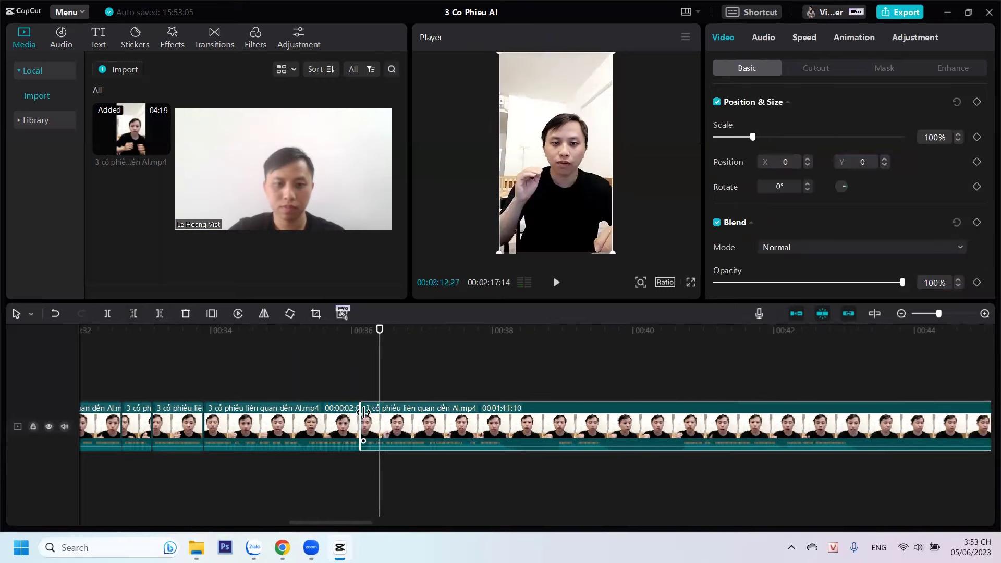
{"action": "left_click", "coordinate": [361, 384]}
Play the take, split the last clip at 00:00:38:03, and trim away the pause up to about 00:00:40:19
{"action": "key", "text": "space"}
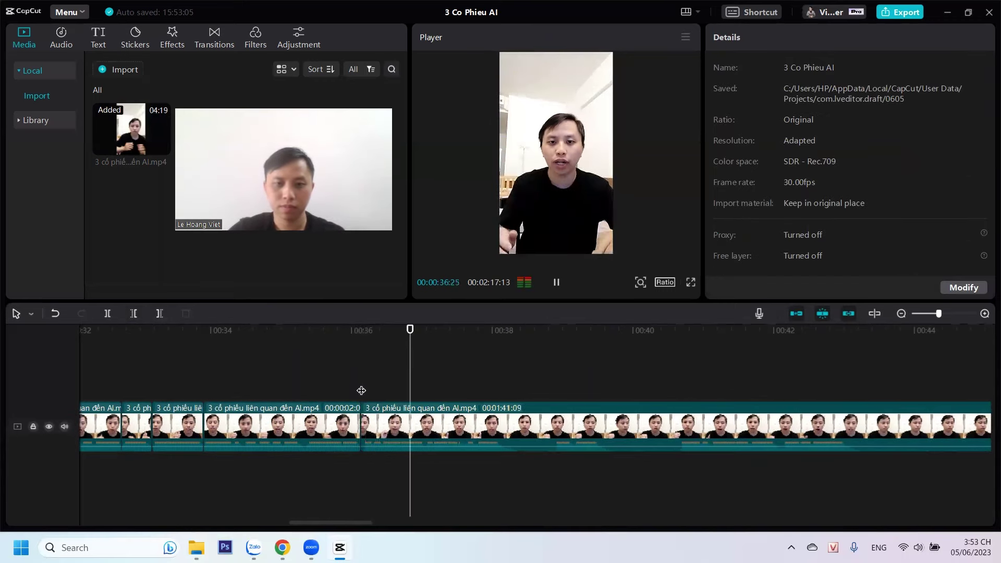
{"action": "key", "text": "space"}
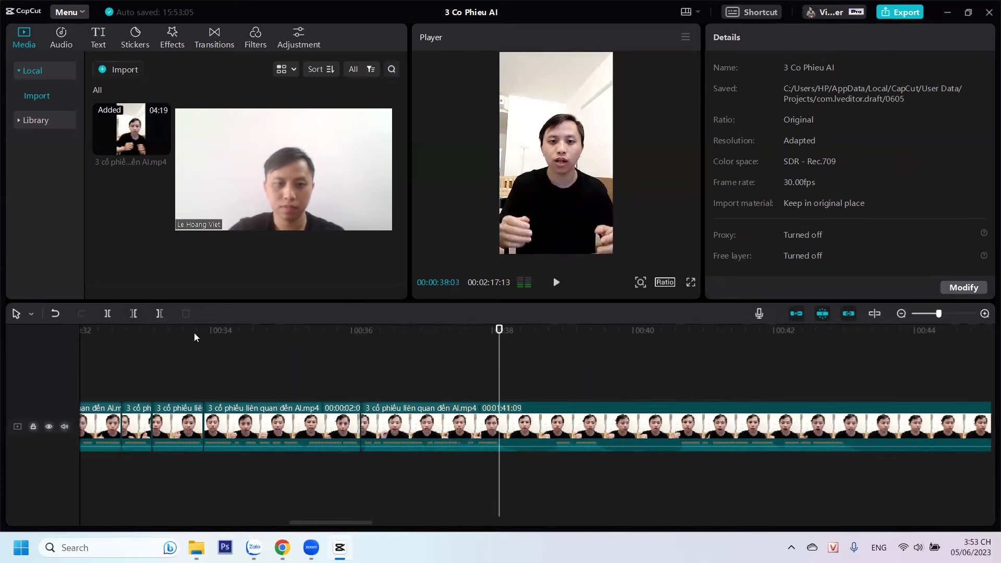
{"action": "left_click", "coordinate": [107, 313]}
{"action": "key", "text": "space"}
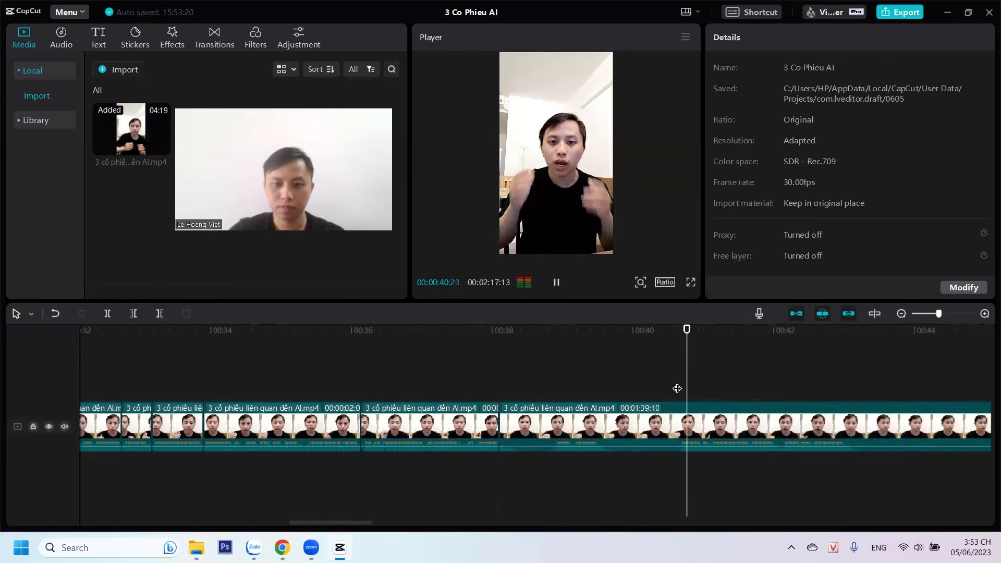
{"action": "left_click", "coordinate": [676, 388]}
{"action": "left_click", "coordinate": [134, 313]}
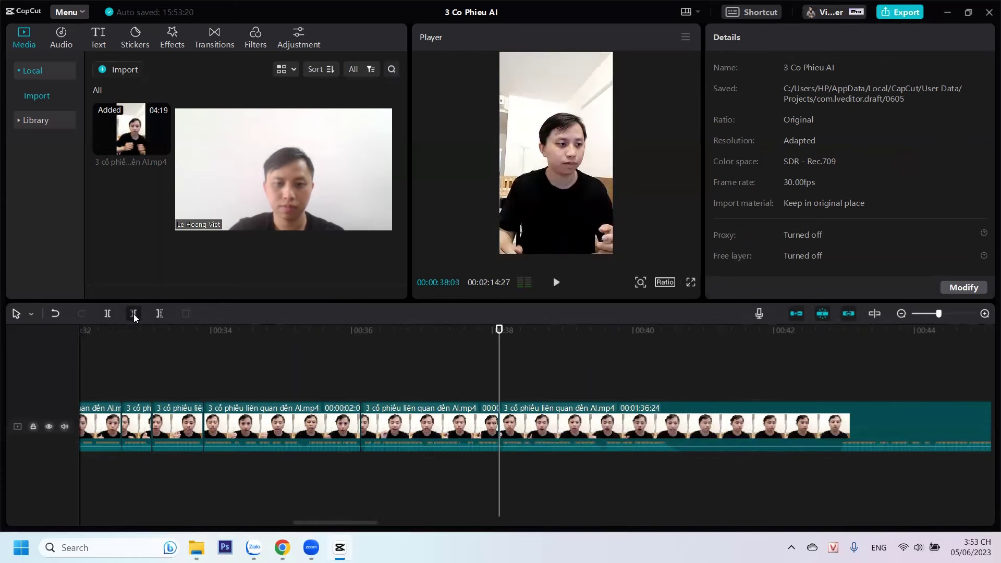
Play the last clip's opening take and trim it away up to 00:00:42:27, where the next take begins
{"action": "key", "text": "space"}
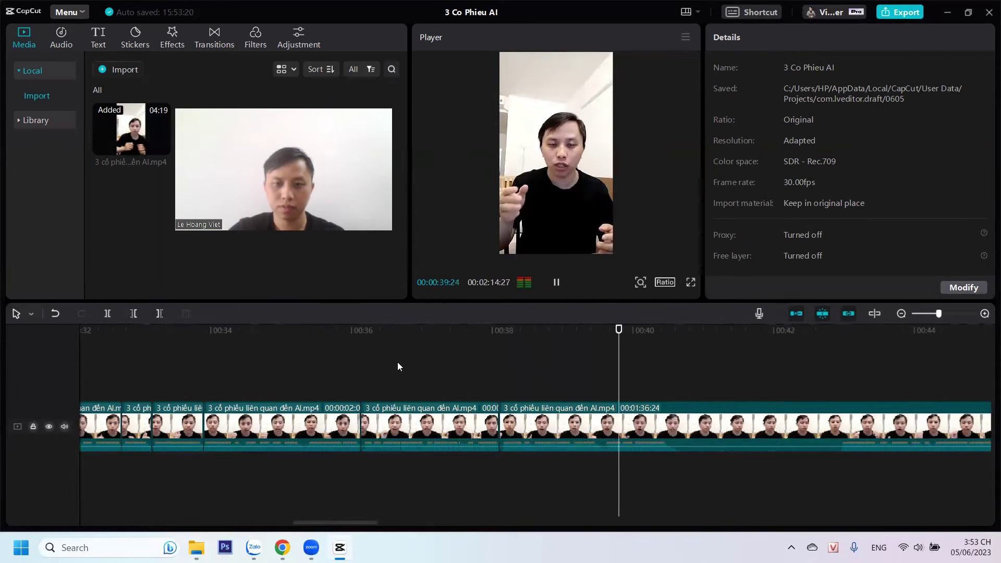
{"action": "key", "text": "space"}
{"action": "left_click", "coordinate": [663, 354]}
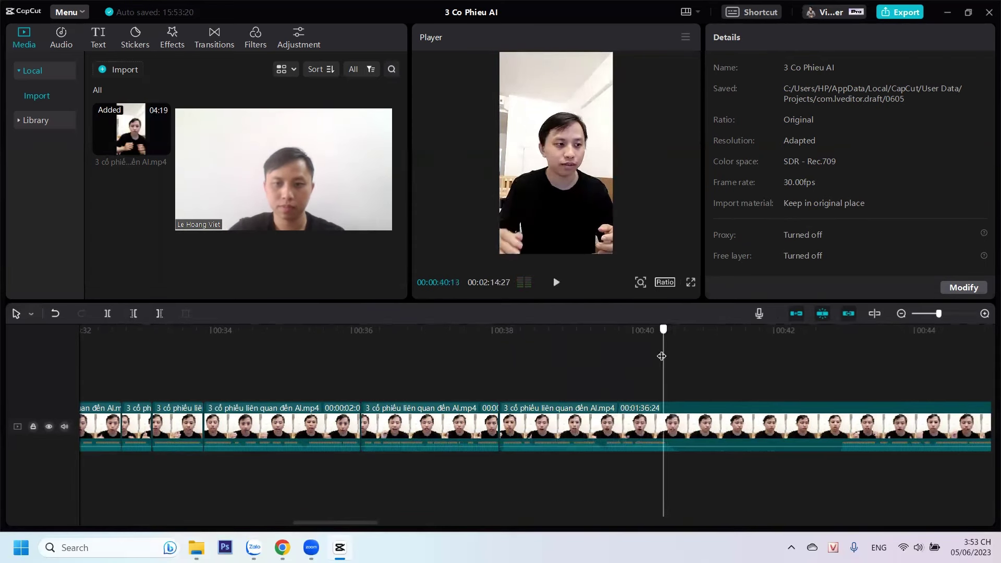
{"action": "left_click", "coordinate": [834, 389]}
{"action": "key", "text": "space"}
{"action": "left_click", "coordinate": [836, 391]}
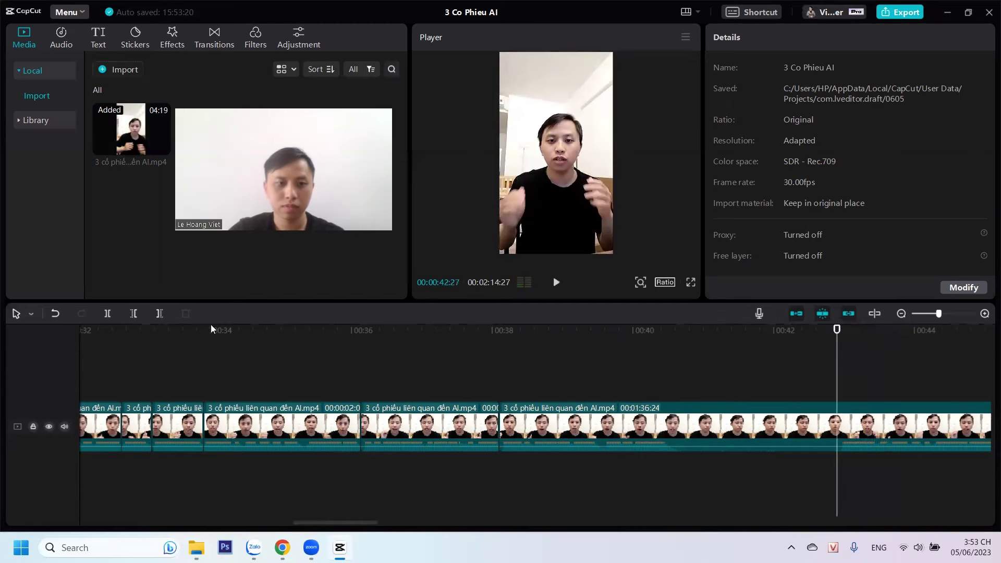
{"action": "left_click", "coordinate": [132, 318]}
Play the short clip before the last one, split it at 00:00:37:01, and delete the part after the split
{"action": "left_click", "coordinate": [400, 387]}
{"action": "key", "text": "space"}
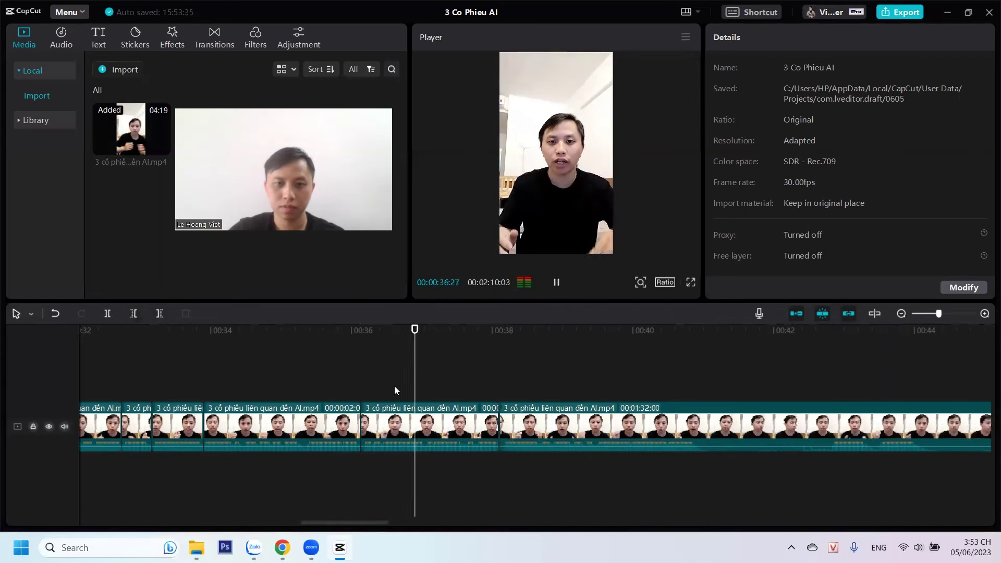
{"action": "left_click", "coordinate": [369, 371]}
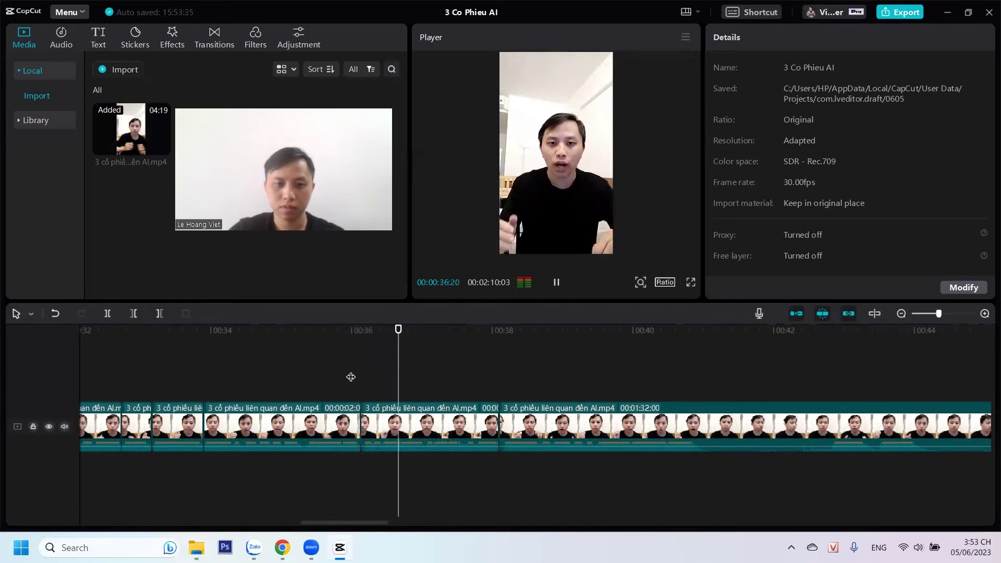
{"action": "key", "text": "space"}
{"action": "left_click", "coordinate": [107, 313]}
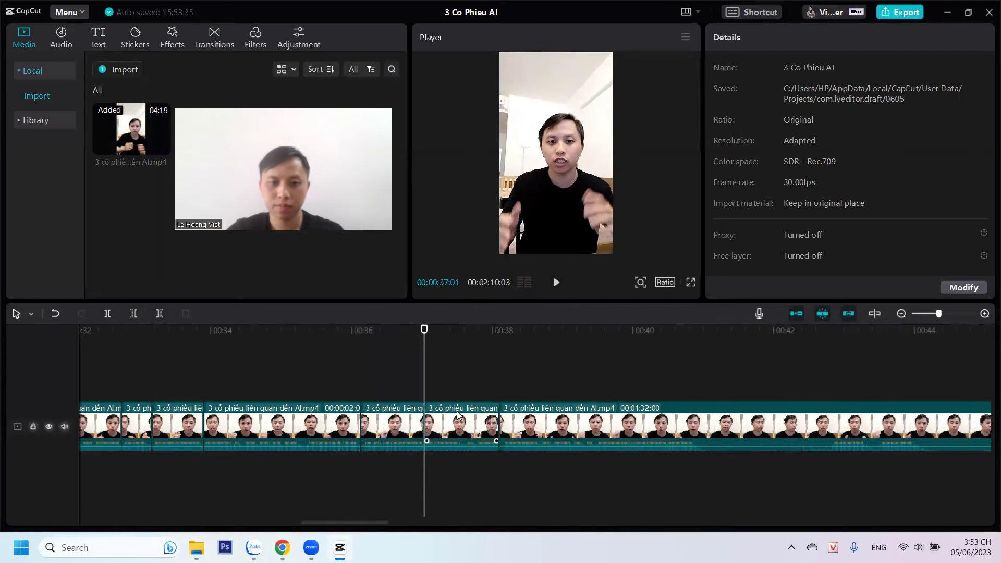
{"action": "left_click", "coordinate": [458, 417]}
{"action": "key", "text": "Delete"}
Play the last clip, split it at 00:00:39:23, and trim away the gap up to 00:00:41:23
{"action": "key", "text": "space"}
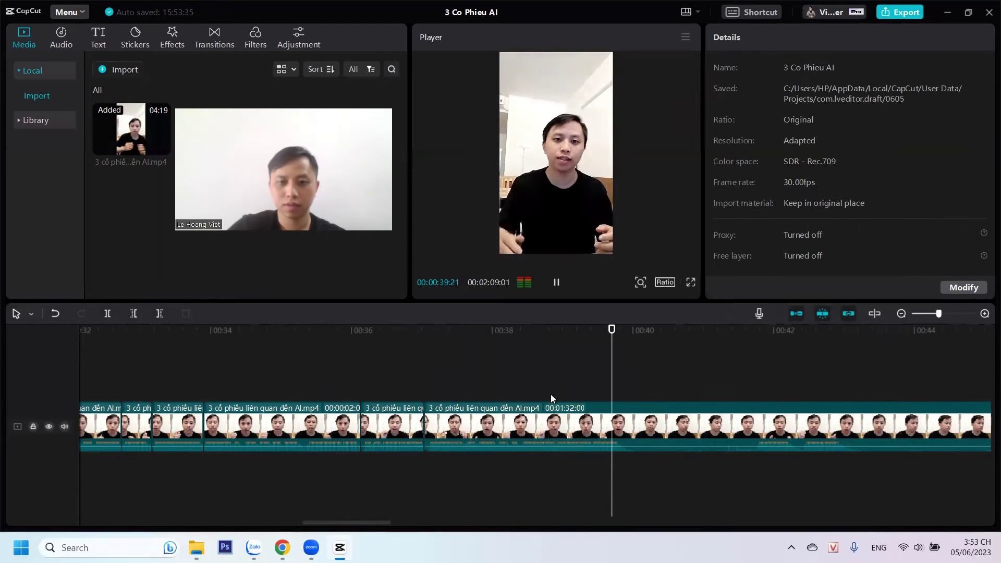
{"action": "key", "text": "space"}
{"action": "key", "text": "ctrl+b"}
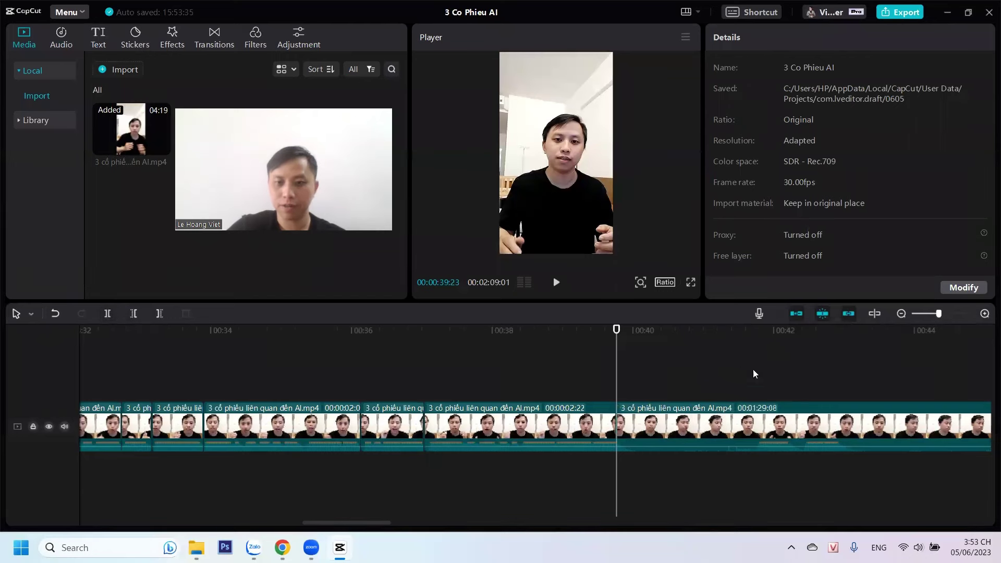
{"action": "mouse_move", "coordinate": [753, 369]}
{"action": "left_mouse_down"}
{"action": "mouse_move", "coordinate": [767, 378]}
{"action": "mouse_move", "coordinate": [757, 380]}
{"action": "left_mouse_up"}
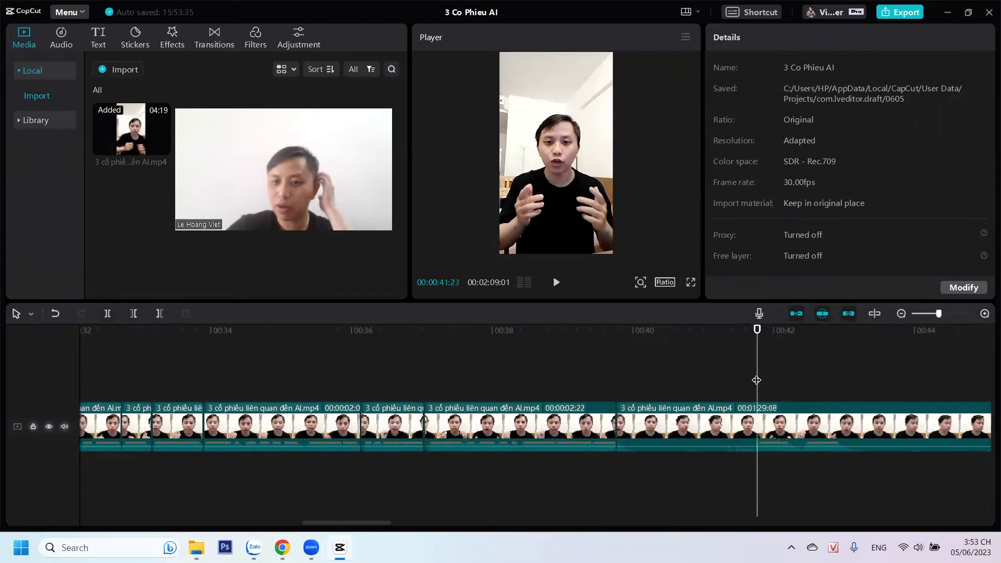
{"action": "left_click", "coordinate": [135, 314]}
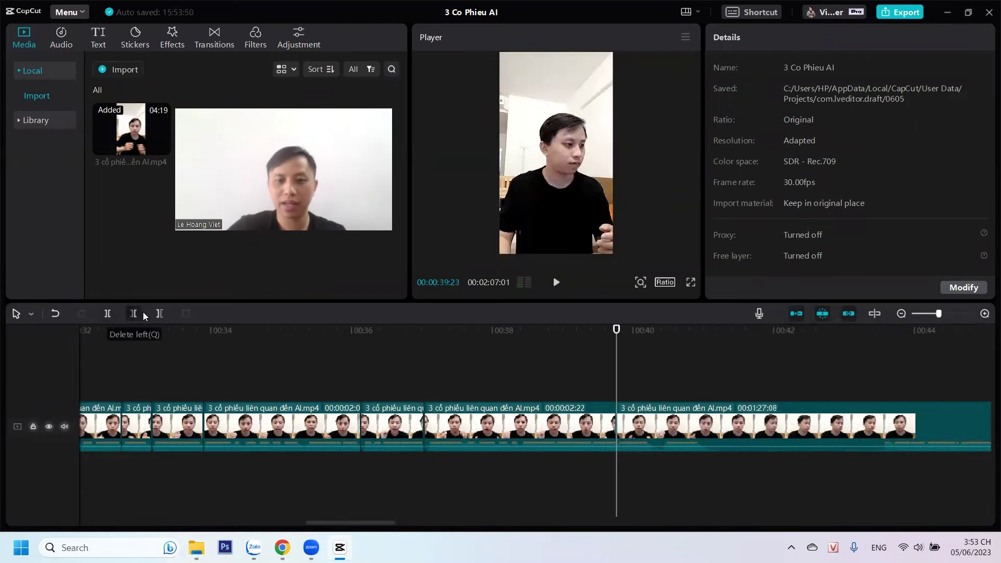
Isolate the short phrase between about 00:00:40:07 and 00:00:40:29 with splits, and trim its start up to 00:00:40:13
{"action": "key", "text": "space"}
{"action": "key", "text": "space"}
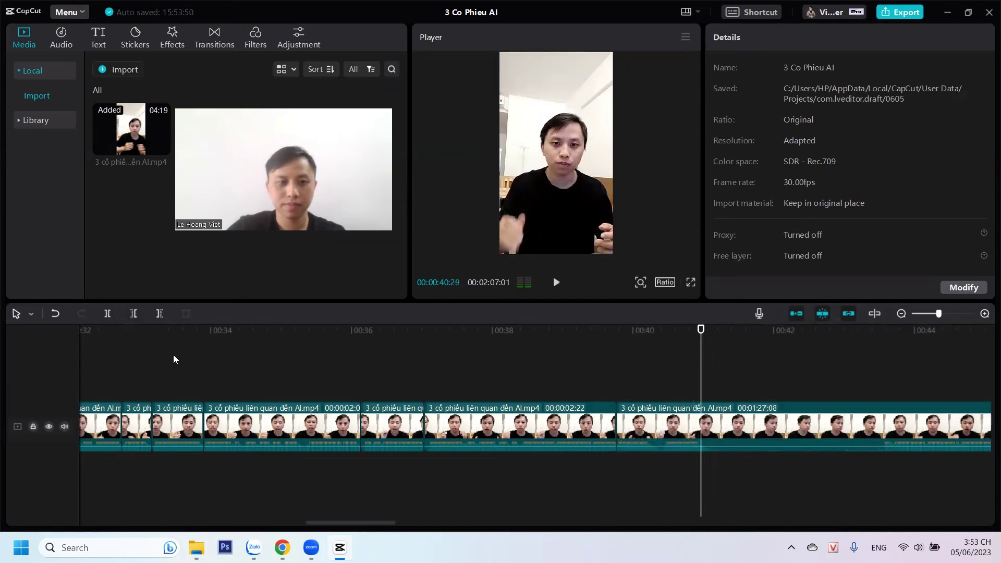
{"action": "left_click_drag", "start_coordinate": [643, 367], "coordinate": [664, 371]}
{"action": "left_click", "coordinate": [107, 316]}
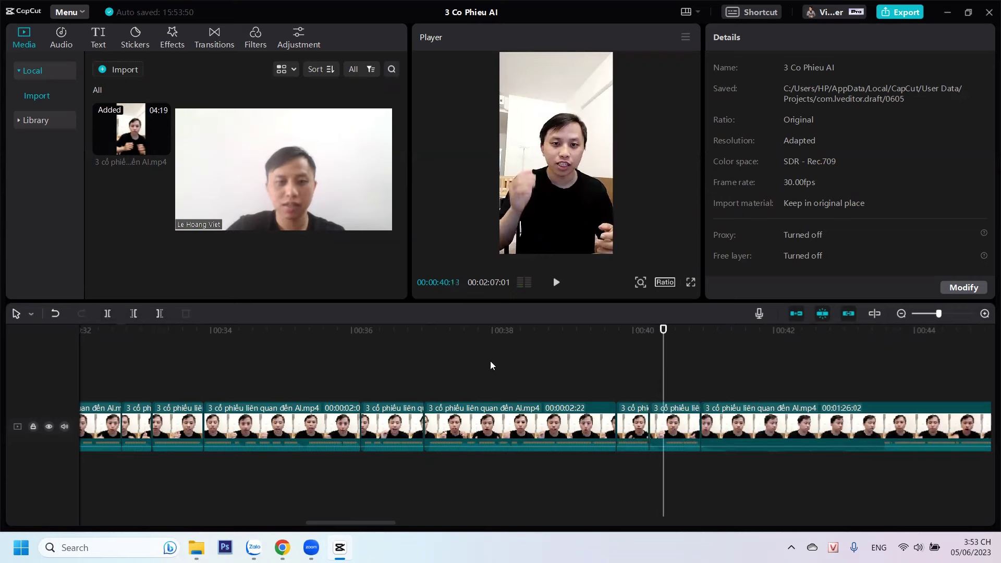
{"action": "left_click", "coordinate": [133, 312]}
Trim the start of the last clip up to 00:00:43:11, where the waveform picks up again
{"action": "left_click_drag", "start_coordinate": [350, 523], "coordinate": [368, 529]}
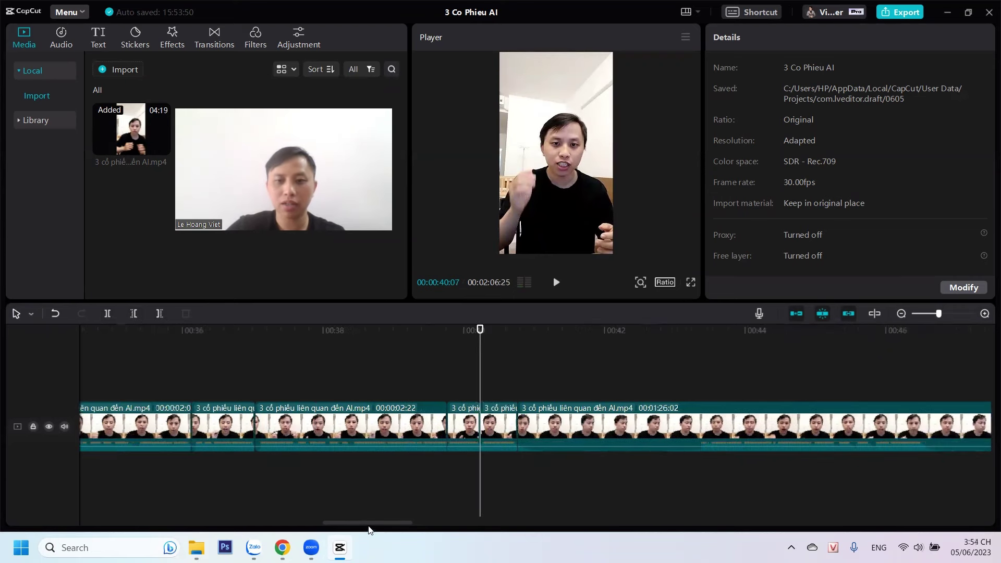
{"action": "left_click", "coordinate": [700, 378]}
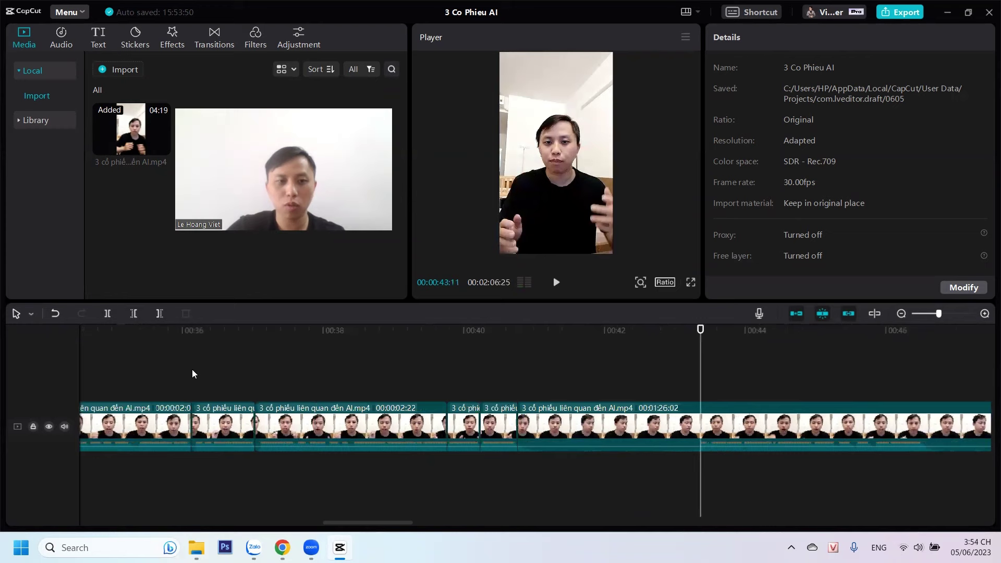
{"action": "left_click", "coordinate": [134, 313]}
Play the take, split the last clip at 00:00:43:27, and trim away the pause up to 00:00:45:18
{"action": "key", "text": "space"}
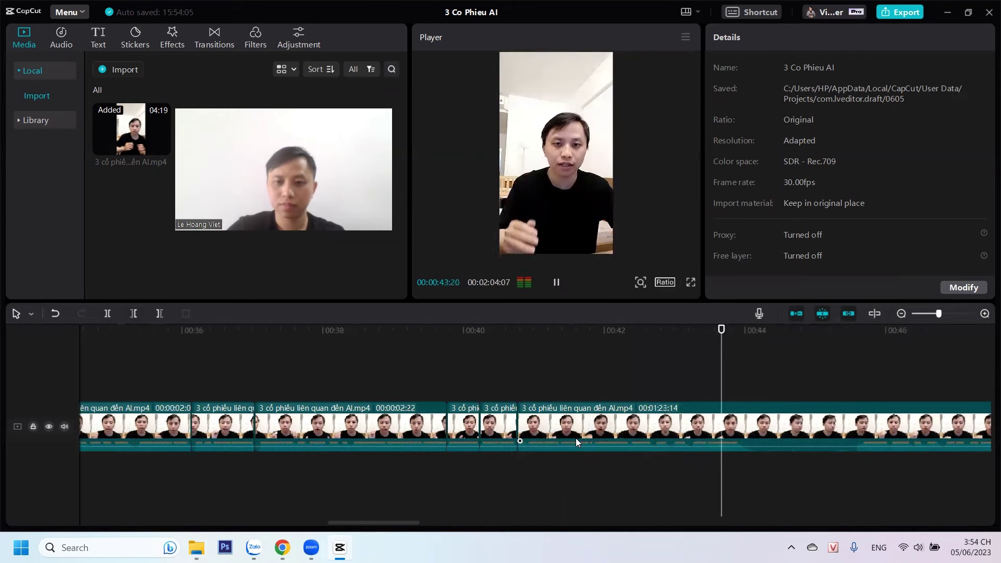
{"action": "key", "text": "space"}
{"action": "left_click", "coordinate": [107, 313]}
{"action": "left_click", "coordinate": [865, 400]}
{"action": "key", "text": "space"}
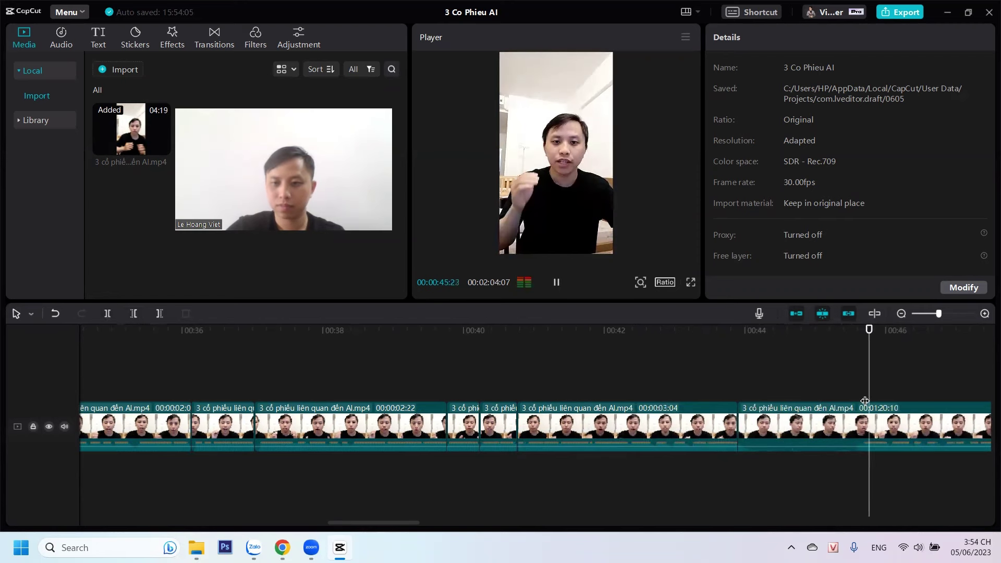
{"action": "left_click", "coordinate": [860, 395]}
{"action": "key", "text": "space"}
{"action": "left_click", "coordinate": [858, 392]}
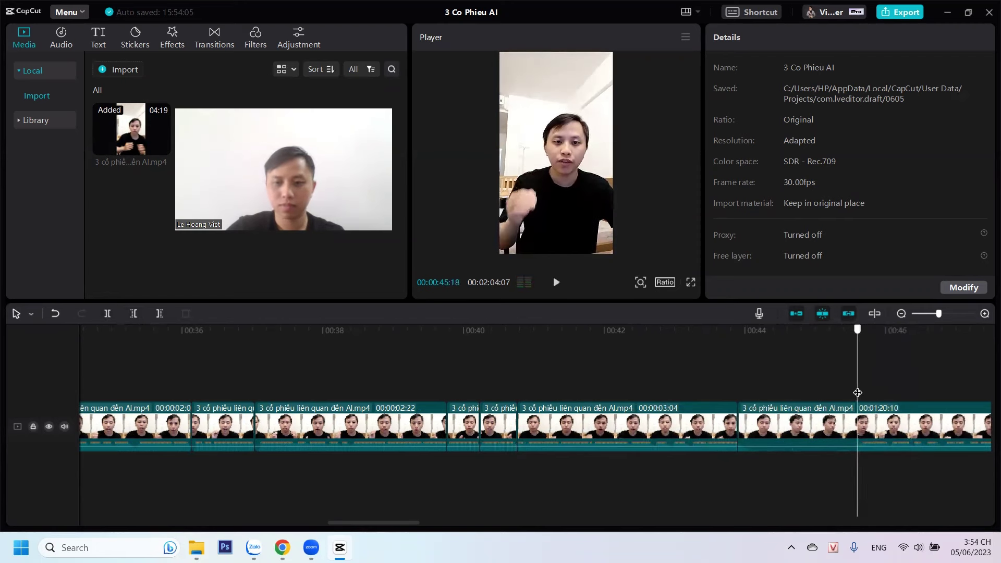
{"action": "left_click", "coordinate": [131, 313]}
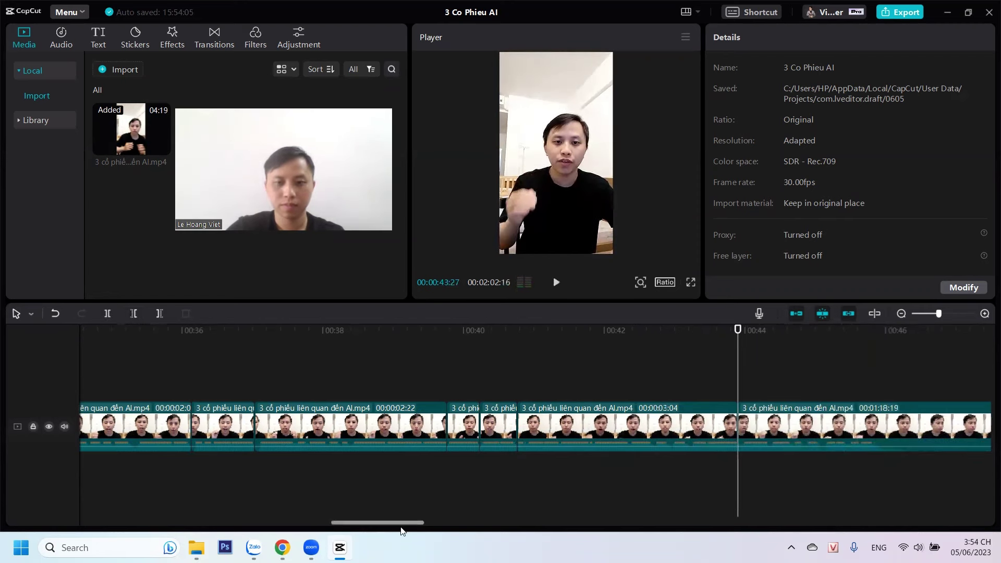
Play the next phrase, split the last clip at 00:00:45:25, and trim away the silence up to 00:00:49:17
{"action": "left_click_drag", "start_coordinate": [404, 522], "coordinate": [442, 524]}
{"action": "key", "text": "space"}
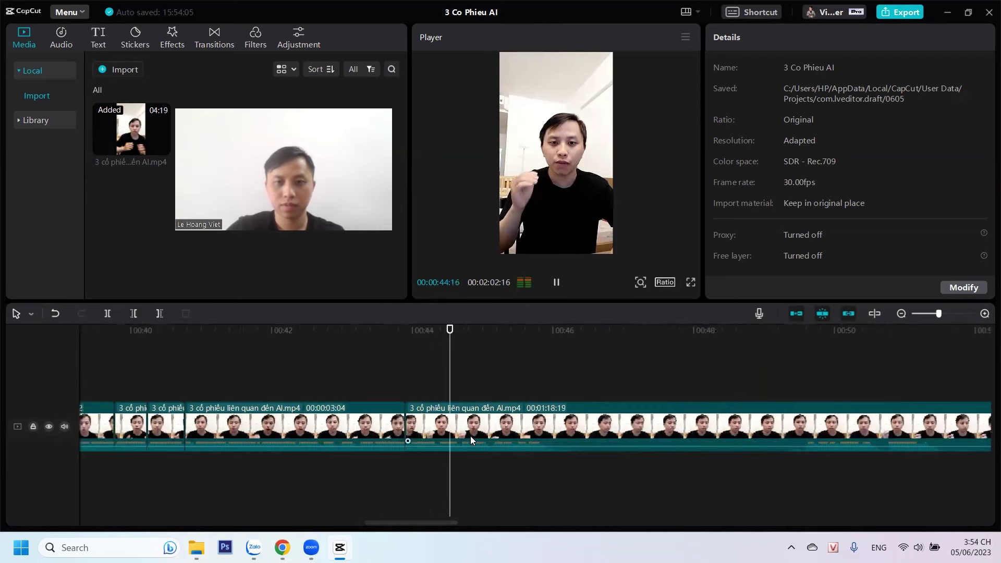
{"action": "key", "text": "space"}
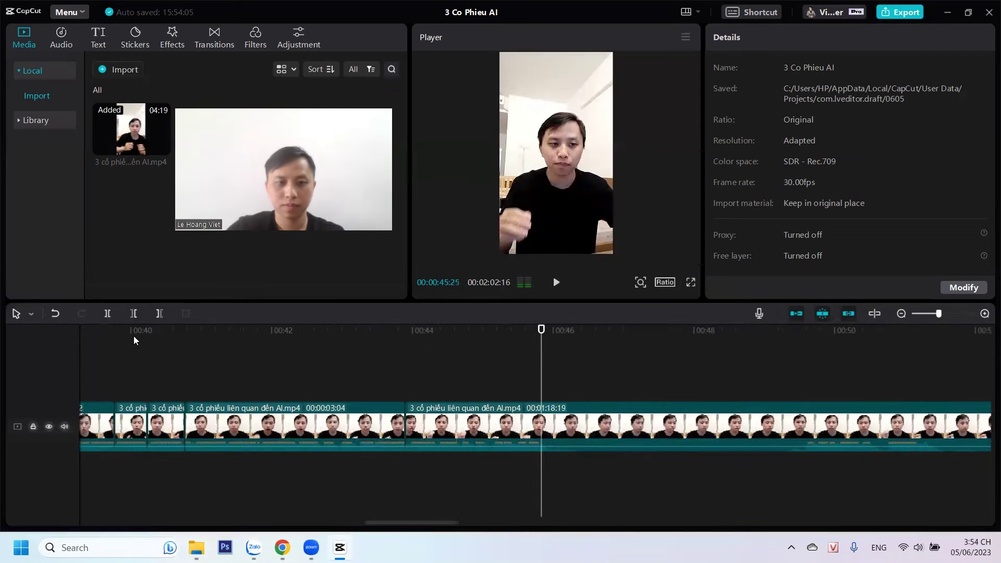
{"action": "left_click", "coordinate": [107, 314]}
{"action": "left_click", "coordinate": [800, 382]}
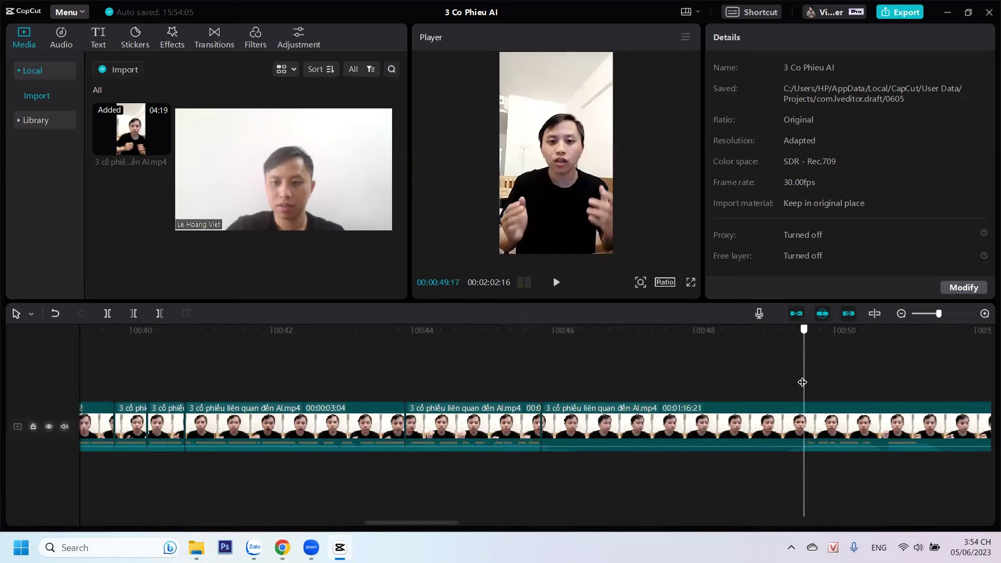
{"action": "left_click", "coordinate": [135, 315]}
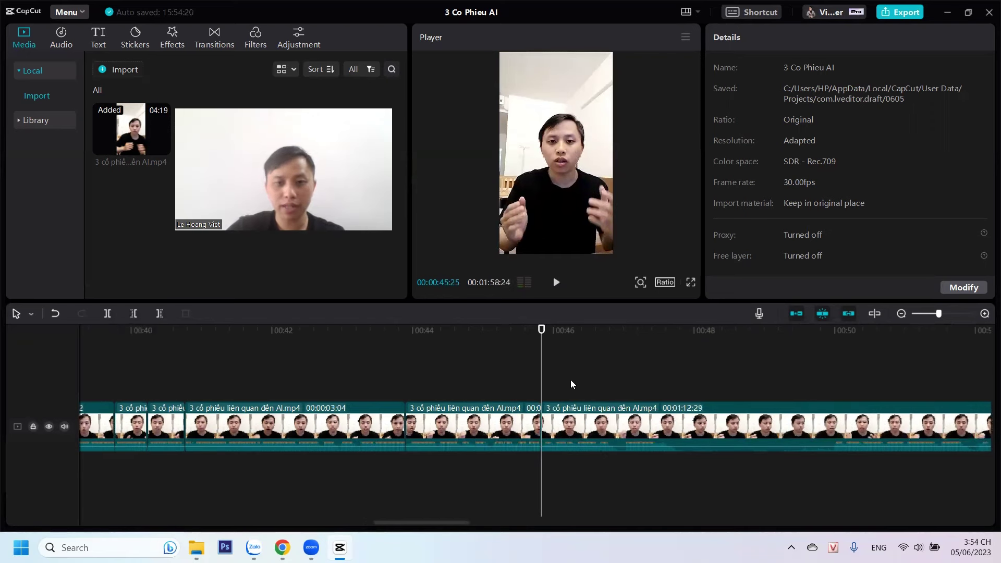
Play the following take and split the last clip where the speech ends, at 00:00:47:14
{"action": "key", "text": "space"}
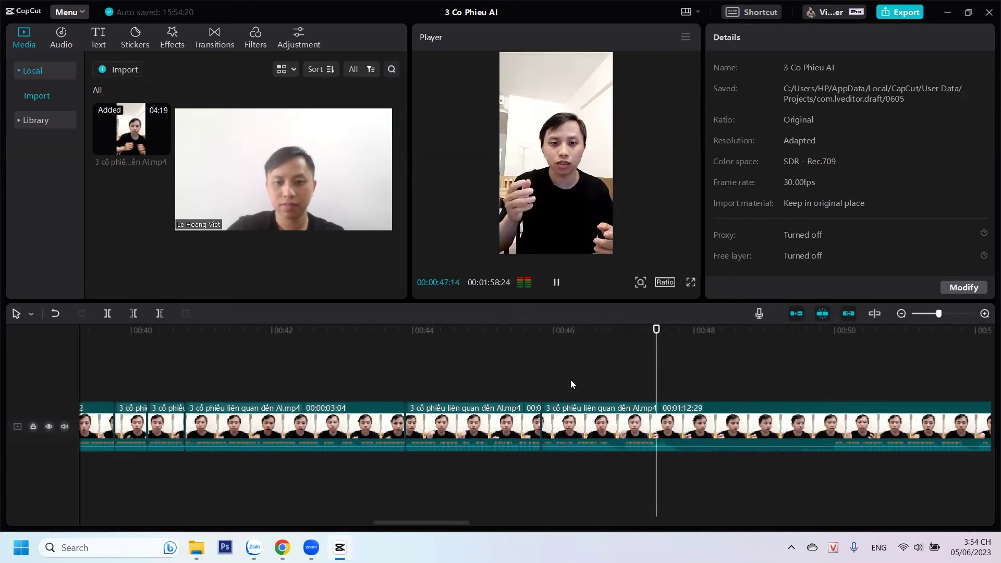
{"action": "key", "text": "space"}
{"action": "left_click", "coordinate": [657, 344]}
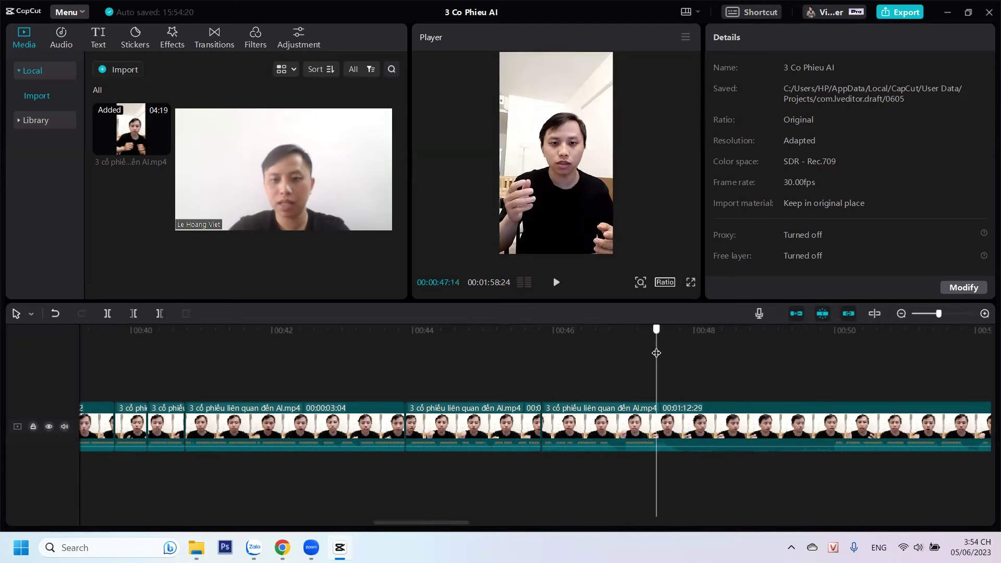
{"action": "left_click", "coordinate": [110, 315]}
Split the short take at 00:00:46:24, trim its second part's start up to 00:00:47:00, and replay the cut
{"action": "left_click", "coordinate": [611, 376]}
{"action": "left_click", "coordinate": [610, 376]}
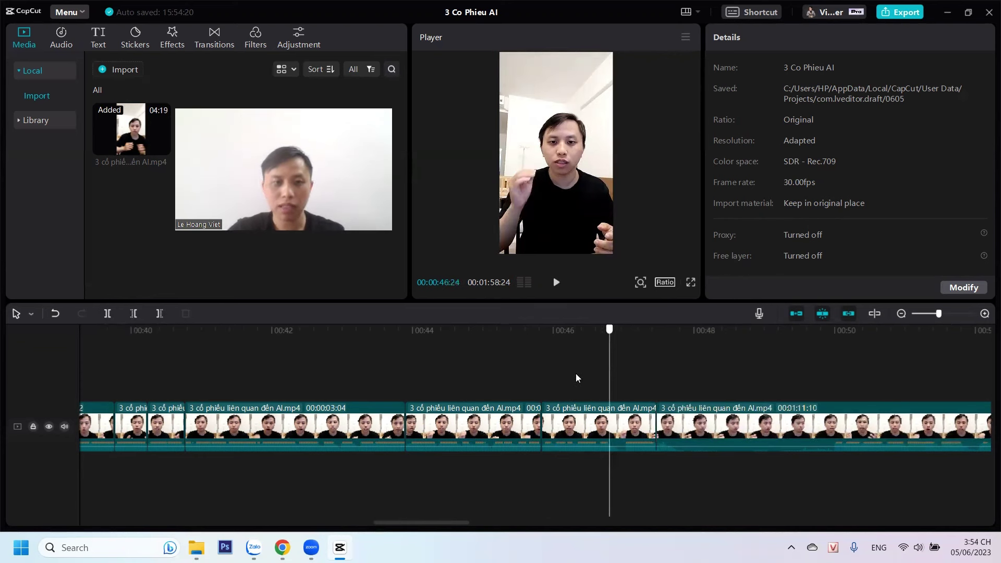
{"action": "left_click", "coordinate": [108, 314]}
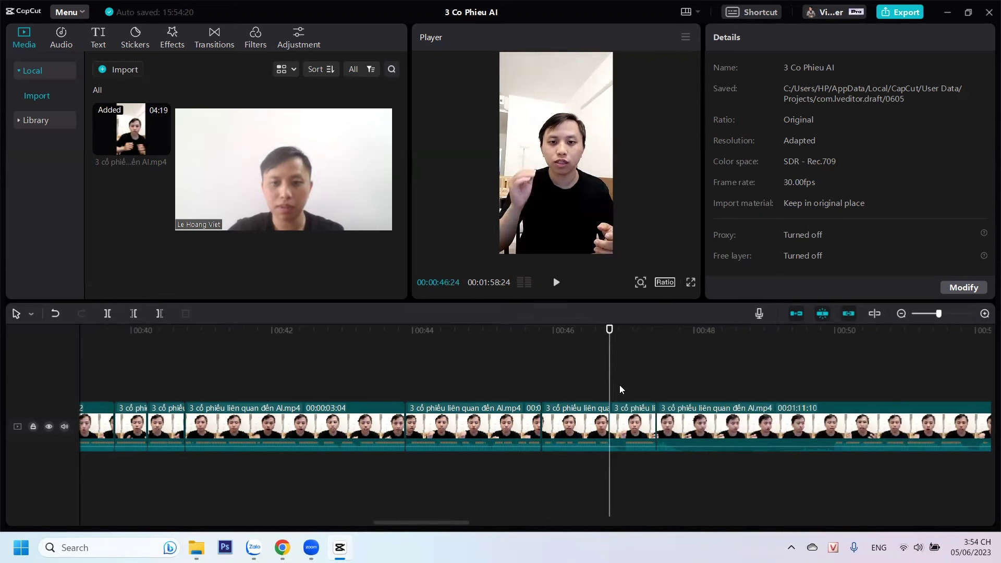
{"action": "left_click", "coordinate": [624, 390]}
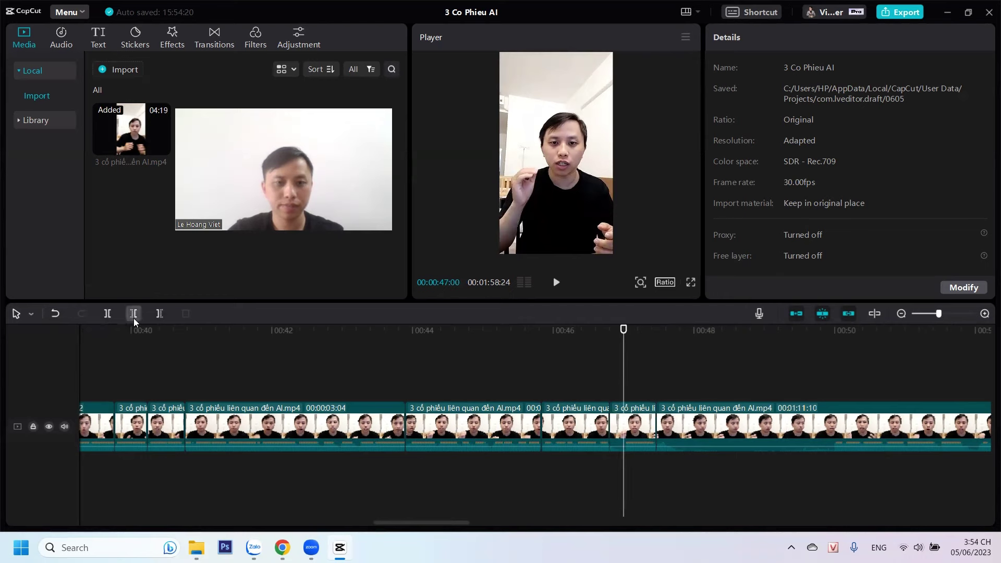
{"action": "left_click", "coordinate": [134, 313]}
{"action": "left_click", "coordinate": [485, 365]}
{"action": "key", "text": "space"}
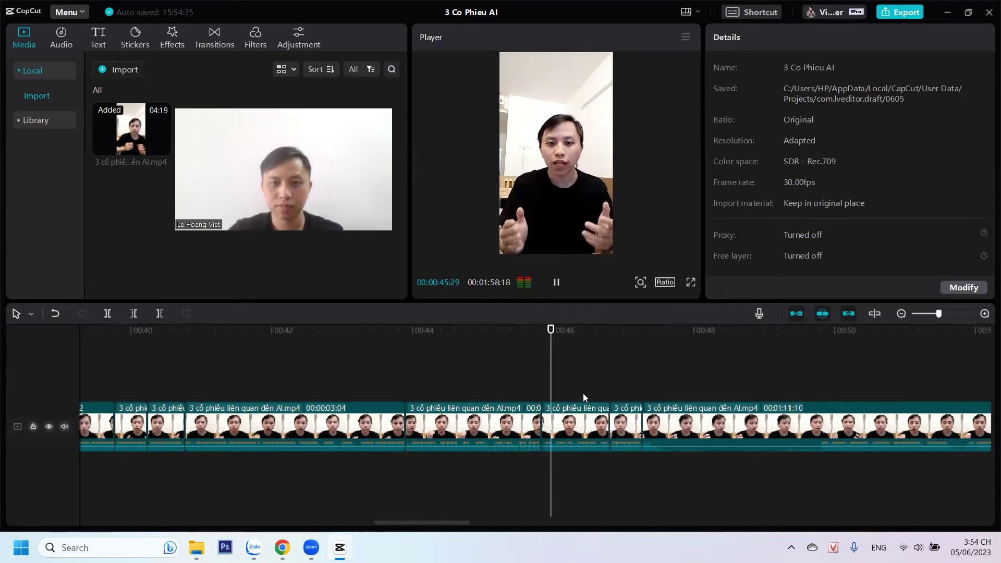
{"action": "key", "text": "space"}
Play the start of the next take and trim the last clip's start up to 00:00:49:24
{"action": "left_click", "coordinate": [828, 367]}
{"action": "key", "text": "space"}
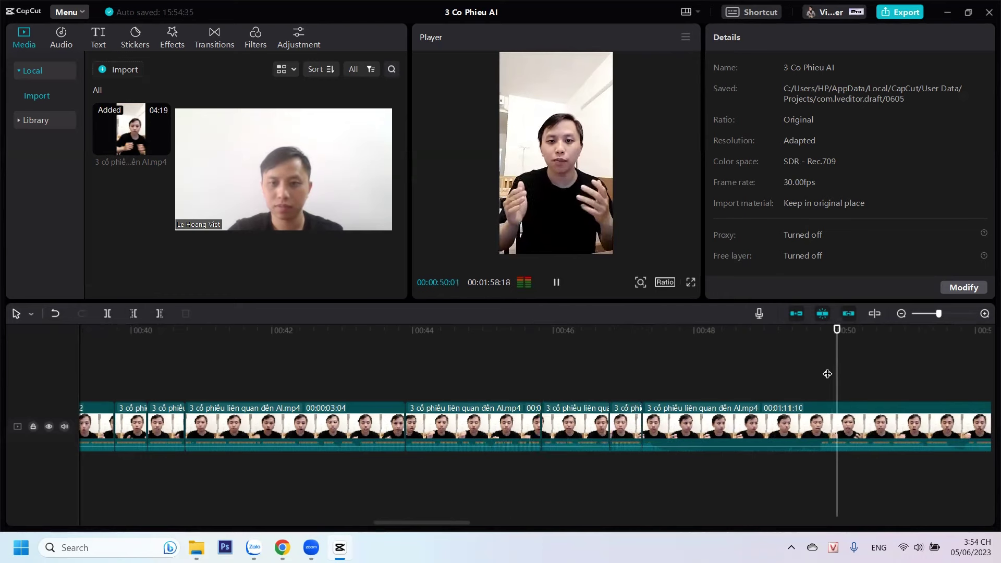
{"action": "left_click", "coordinate": [820, 372]}
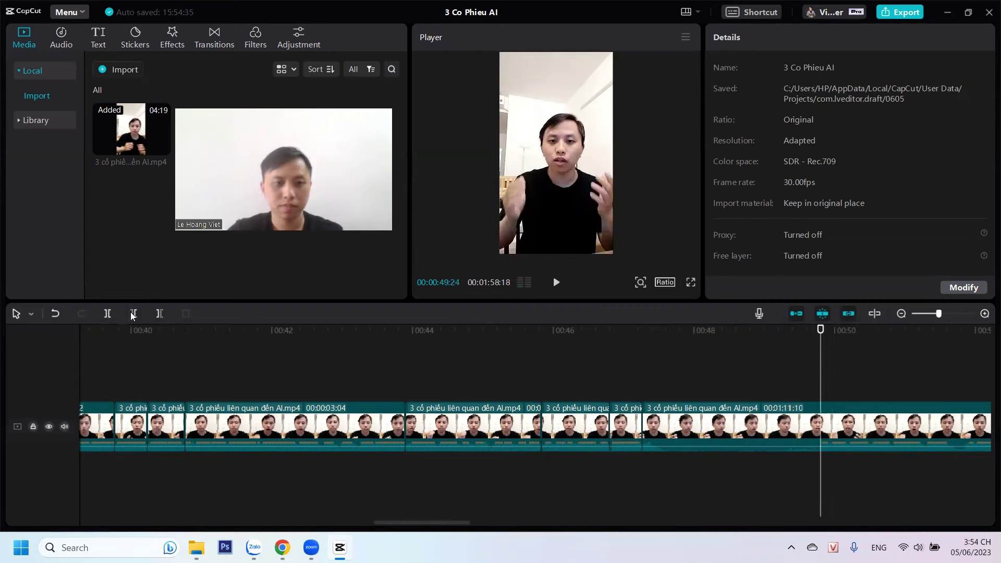
{"action": "left_click", "coordinate": [133, 314]}
Delete the two short repeated clips between about 00:00:45:25 and 00:00:47:08
{"action": "left_click", "coordinate": [567, 370]}
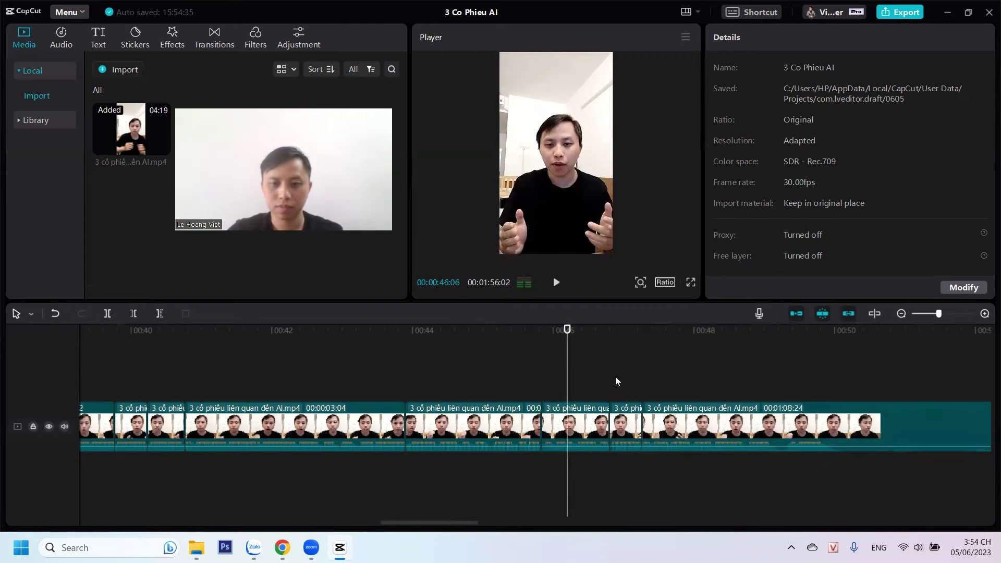
{"action": "left_click", "coordinate": [599, 417]}
{"action": "key", "text": "Delete"}
Play through the remaining take and split the last clip at 00:00:48:11, where the speech stops
{"action": "left_click", "coordinate": [473, 378]}
{"action": "key", "text": "space"}
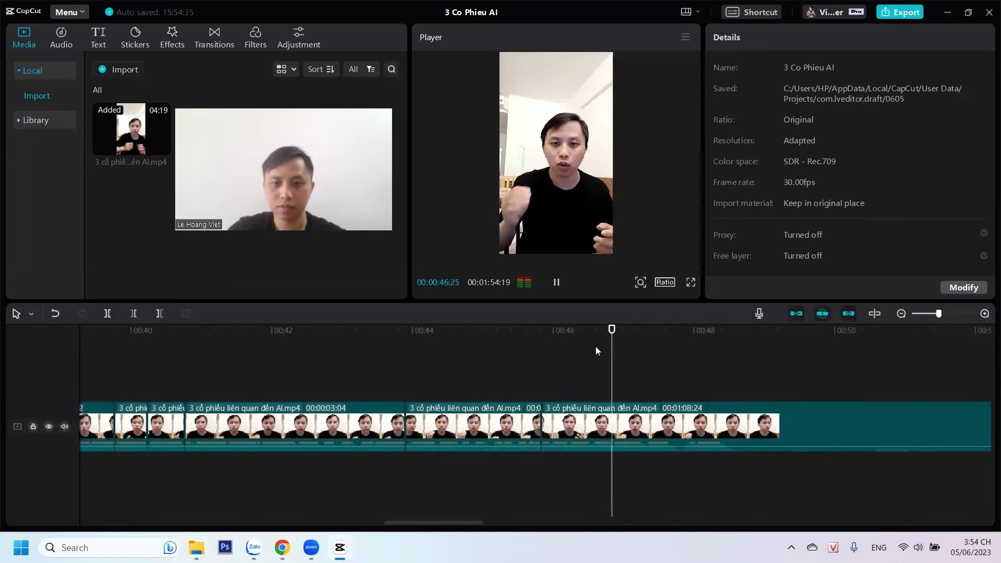
{"action": "key", "text": "space"}
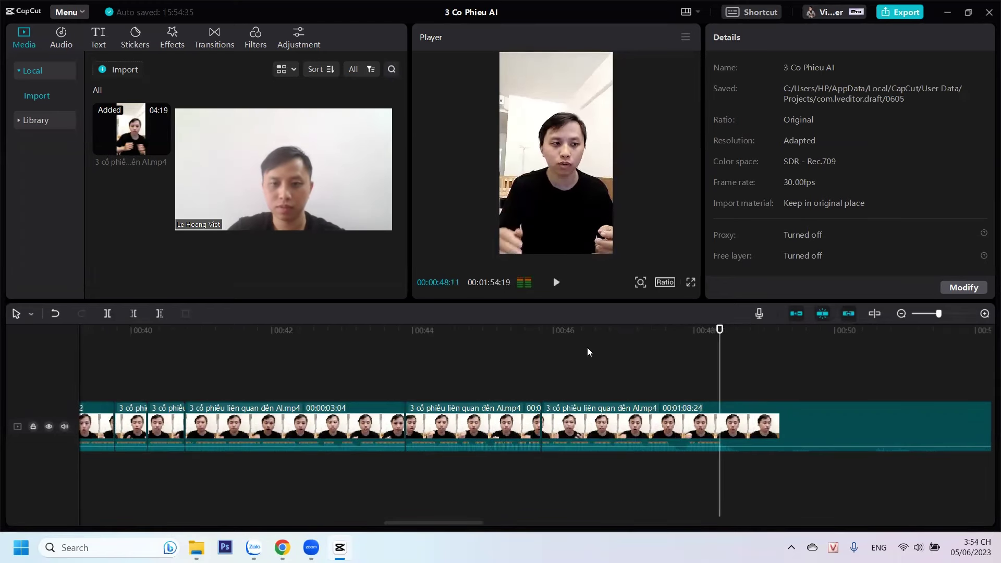
{"action": "left_click", "coordinate": [104, 313]}
{"action": "left_click", "coordinate": [656, 363]}
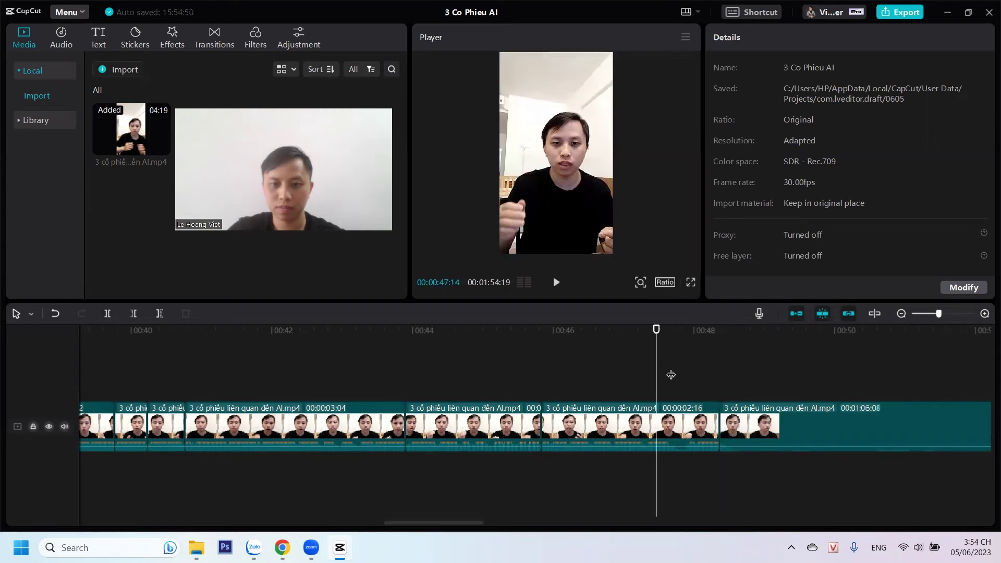
{"action": "left_click", "coordinate": [670, 375]}
Locate the next speech in the last clip and trim away the silence before it, up to about 00:00:52:19
{"action": "left_click_drag", "start_coordinate": [460, 519], "coordinate": [521, 519]}
{"action": "left_click", "coordinate": [558, 373]}
{"action": "key", "text": "space"}
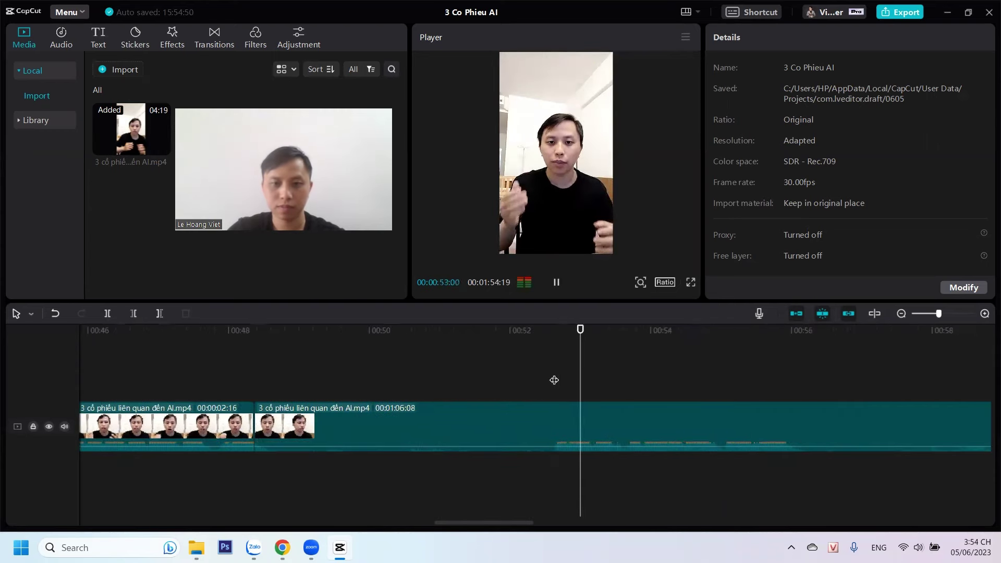
{"action": "left_click", "coordinate": [556, 376]}
{"action": "left_click", "coordinate": [136, 315]}
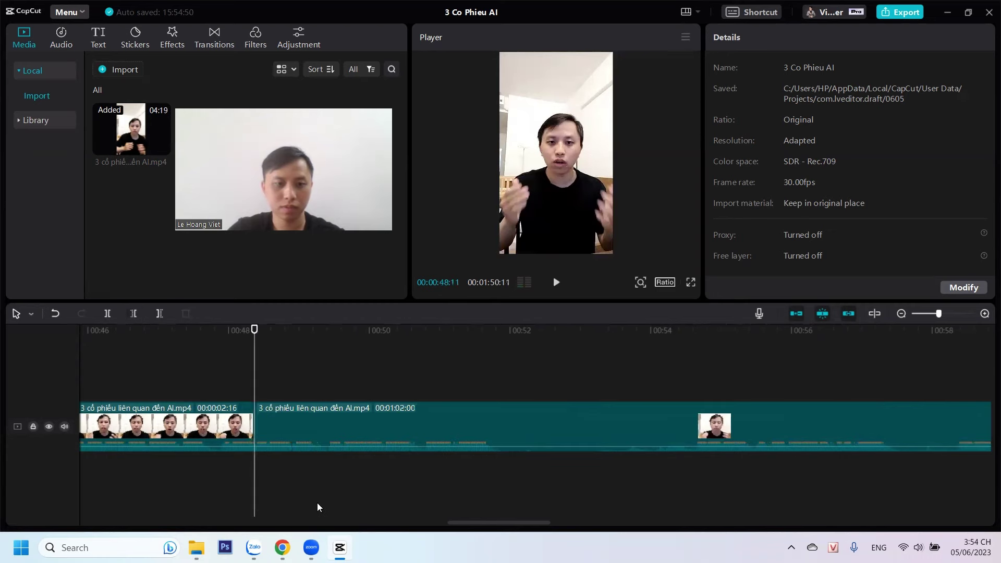
Replay the section from 00:00:45:02 and delete the repeated take between about 00:00:45:25 and 00:00:48:11
{"action": "left_click_drag", "start_coordinate": [477, 522], "coordinate": [454, 521]}
{"action": "left_click", "coordinate": [204, 377]}
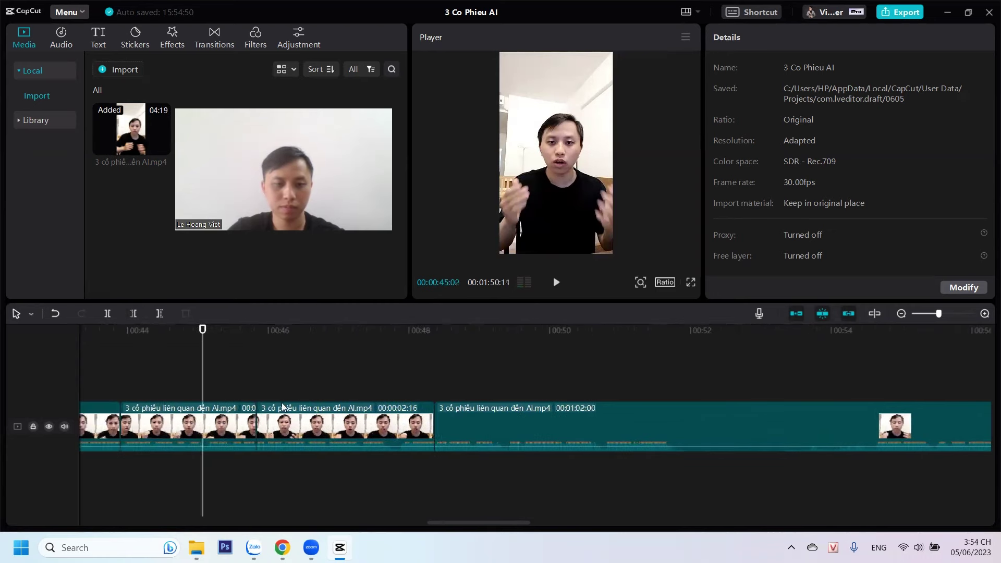
{"action": "key", "text": "space"}
{"action": "left_click", "coordinate": [291, 414]}
{"action": "key", "text": "Delete"}
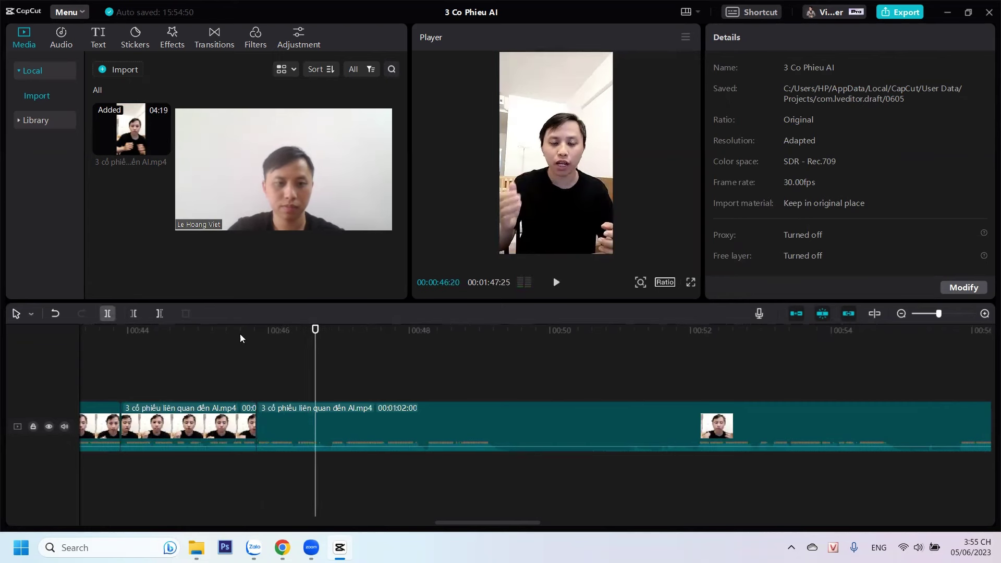
Split the last clip at 00:00:46:20 and 00:00:47:26, trimming the short pause after the second cut up to 00:00:48:01
{"action": "key", "text": "ctrl+b"}
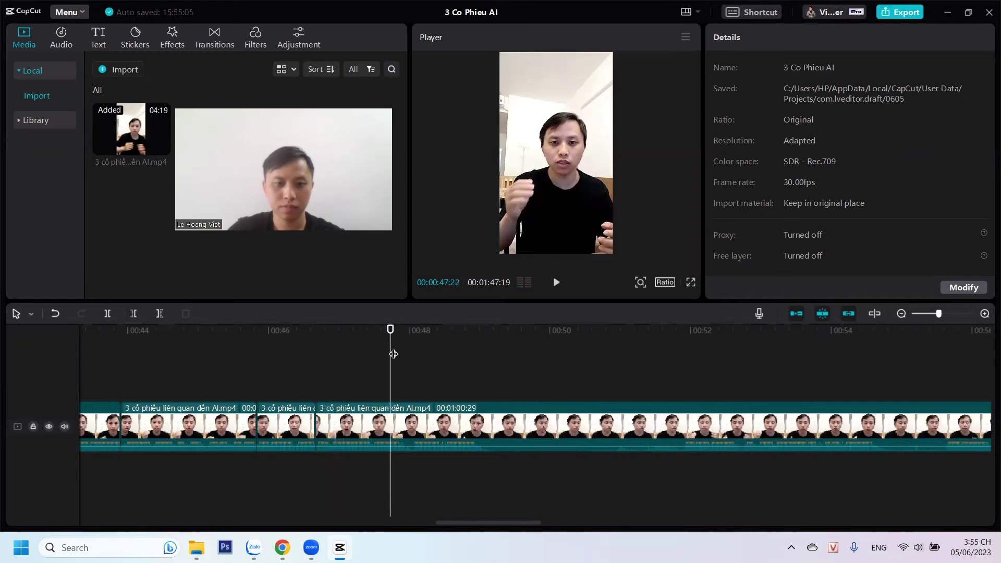
{"action": "left_click_drag", "start_coordinate": [393, 354], "coordinate": [401, 359]}
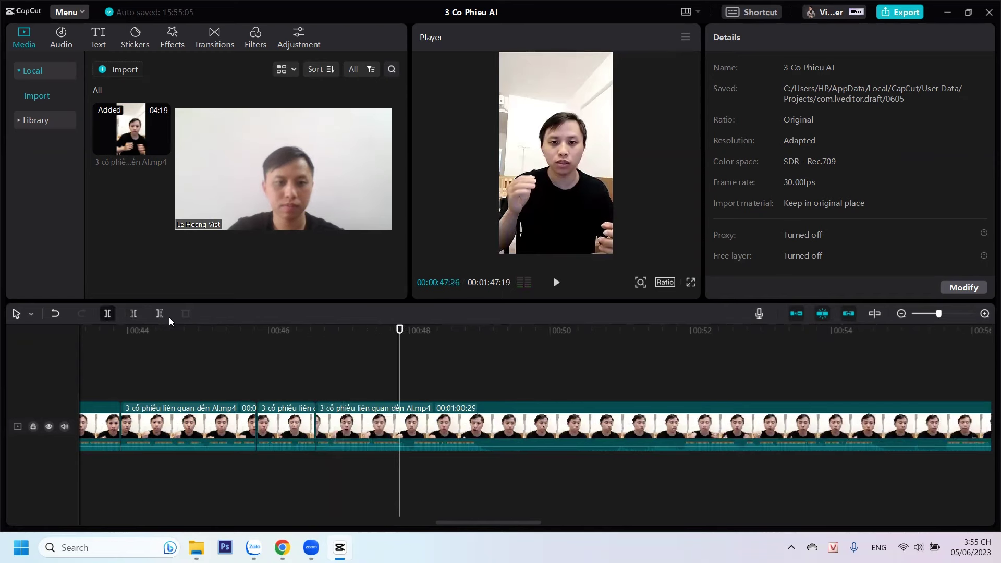
{"action": "key", "text": "ctrl+b"}
{"action": "left_click", "coordinate": [410, 380]}
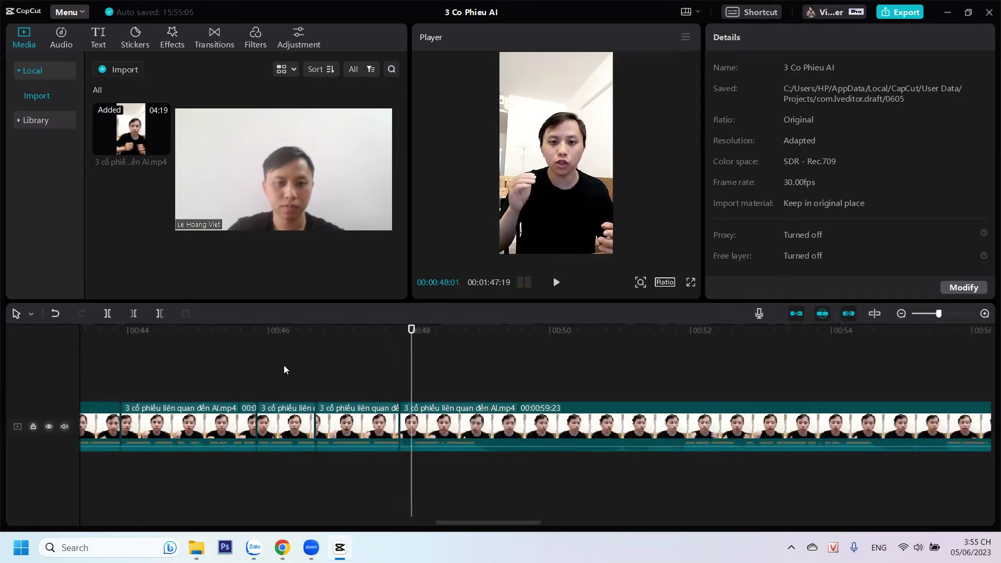
Play on through the phrase and split the last clip at about 00:00:48:24, where the speech stops
{"action": "key", "text": "space"}
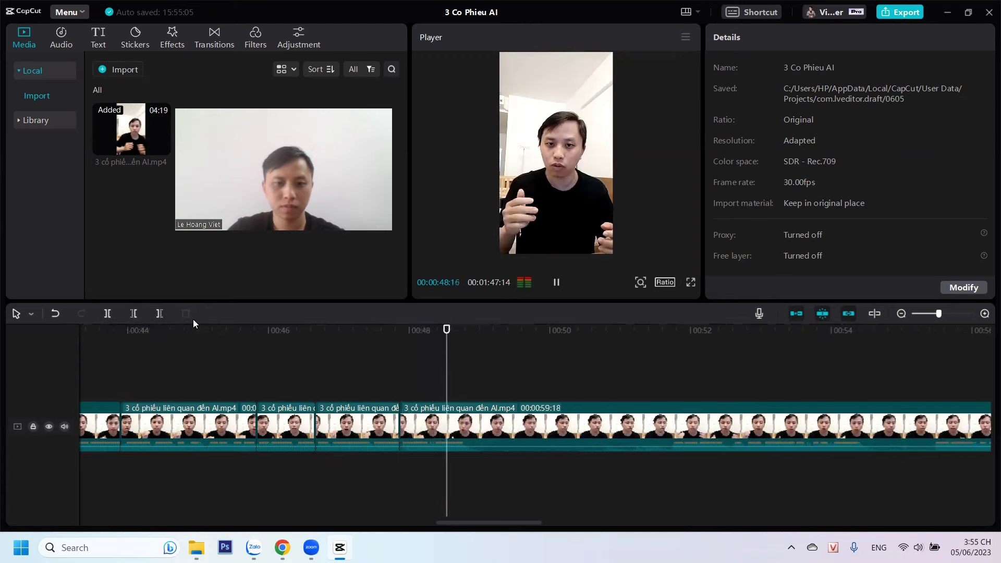
{"action": "key", "text": "space"}
{"action": "left_click", "coordinate": [106, 312]}
Locate the next take in the last clip and trim away the silence before it, up to 00:00:51:22
{"action": "key", "text": "space"}
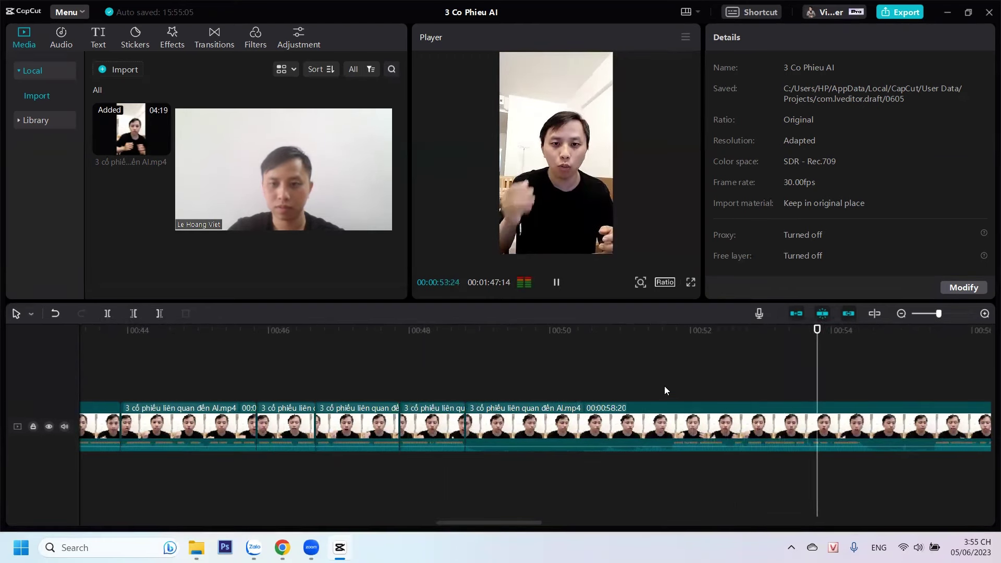
{"action": "key", "text": "space"}
{"action": "left_click", "coordinate": [672, 385]}
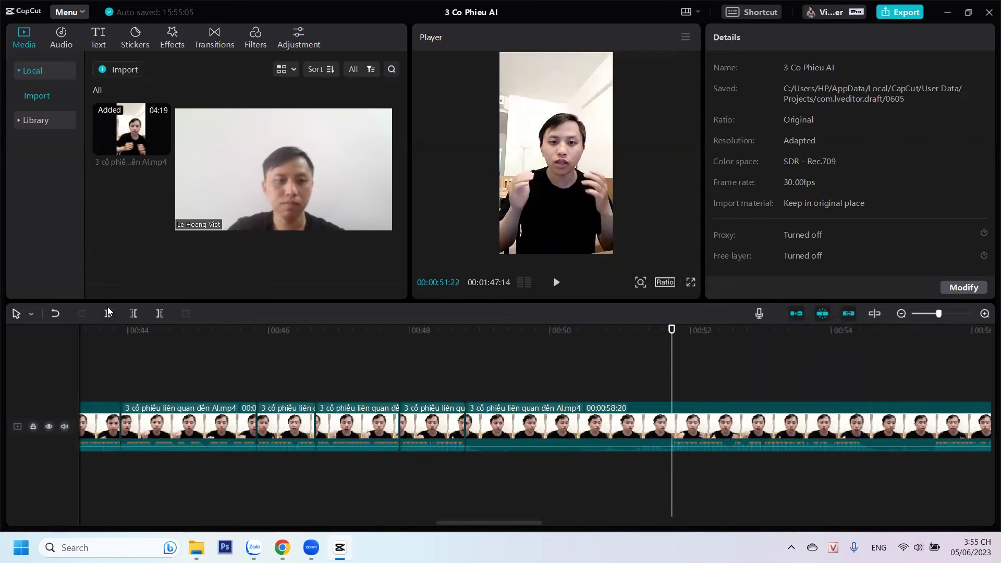
{"action": "left_click", "coordinate": [133, 313]}
Replay from 00:00:45:14 and delete the three short repeated clips between about 00:00:45:25 and 00:00:48:24
{"action": "left_click", "coordinate": [271, 365]}
{"action": "left_click", "coordinate": [230, 376]}
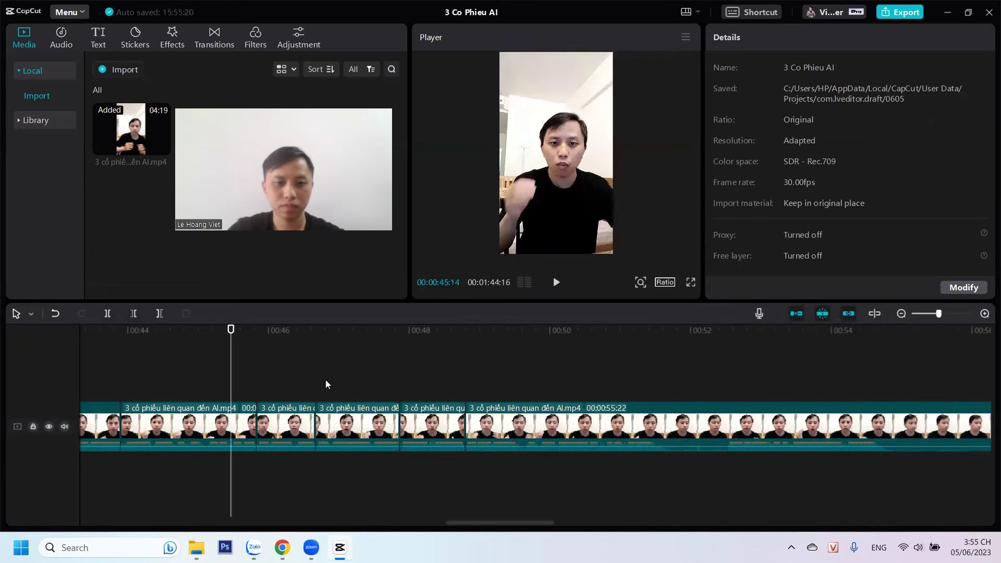
{"action": "key", "text": "space"}
{"action": "key", "text": "space"}
{"action": "left_click", "coordinate": [308, 423]}
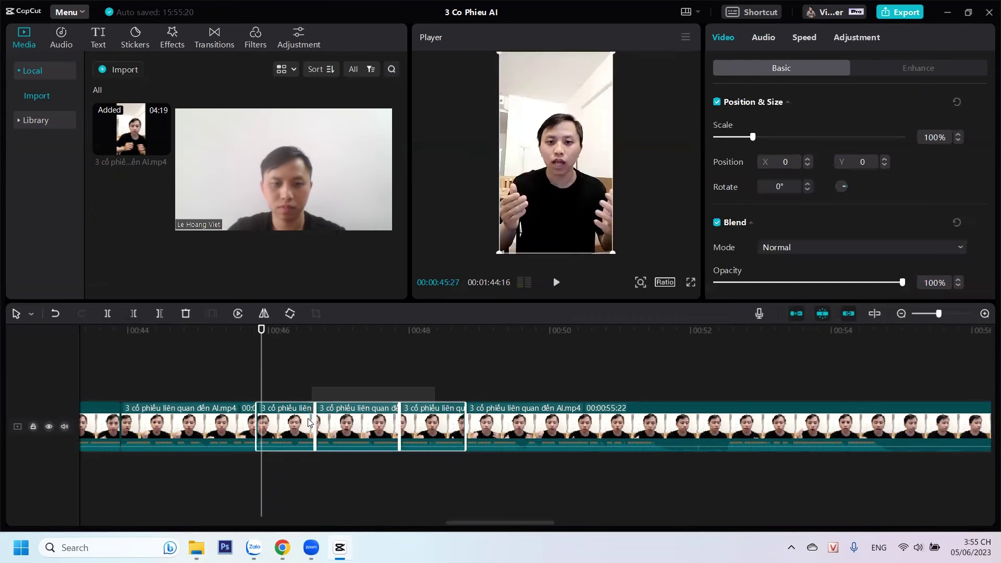
{"action": "key", "text": "Delete"}
Split the last clip at 00:00:46:17 and trim the start of its second part up to 00:00:46:19
{"action": "key", "text": "space"}
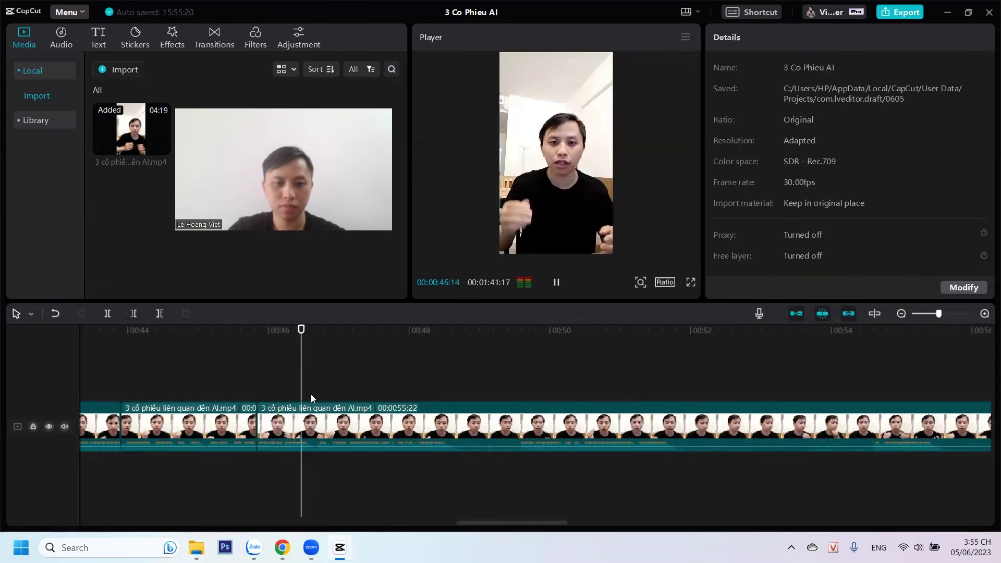
{"action": "key", "text": "space"}
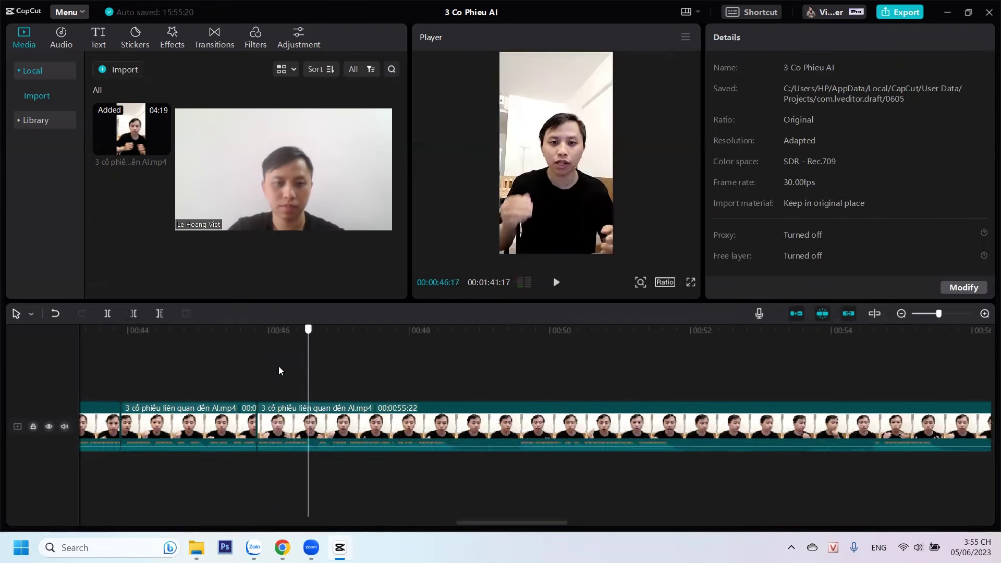
{"action": "left_click", "coordinate": [108, 313]}
{"action": "left_click", "coordinate": [523, 378]}
{"action": "key", "text": "space"}
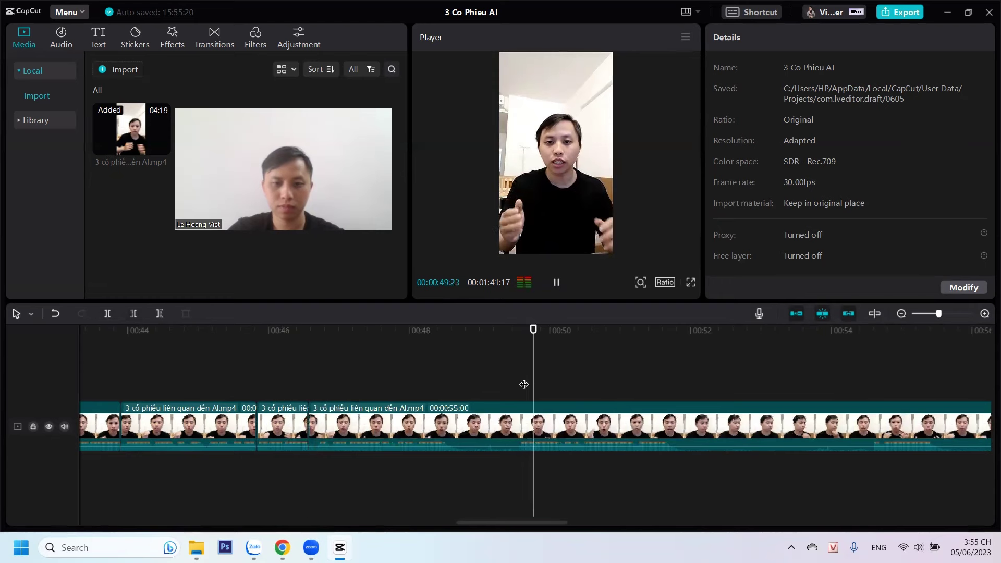
{"action": "key", "text": "space"}
{"action": "left_click", "coordinate": [313, 378]}
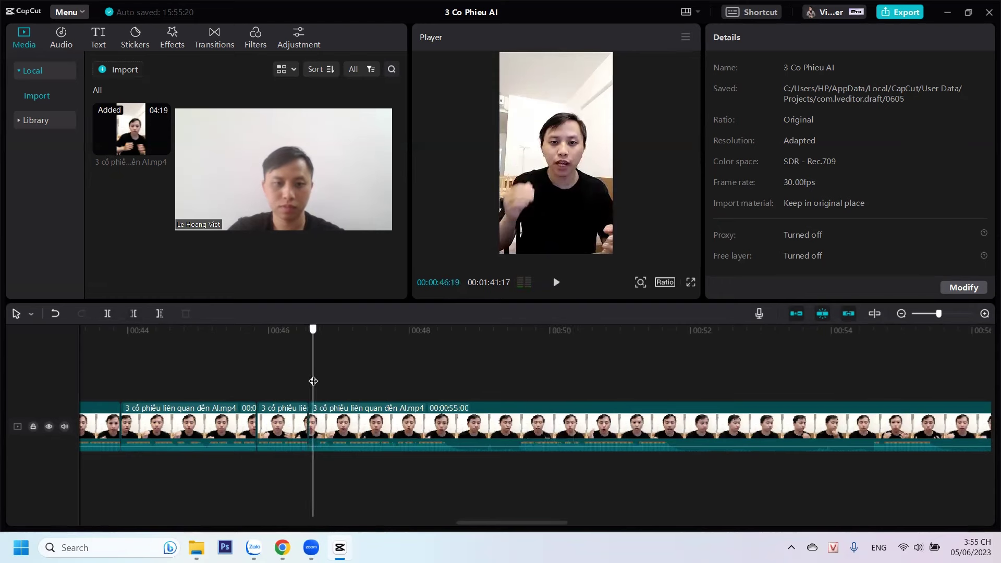
{"action": "left_click", "coordinate": [136, 314]}
Play the next phrase, split the last clip at 00:00:48:13, and trim away the silence up to 00:00:49:14
{"action": "key", "text": "space"}
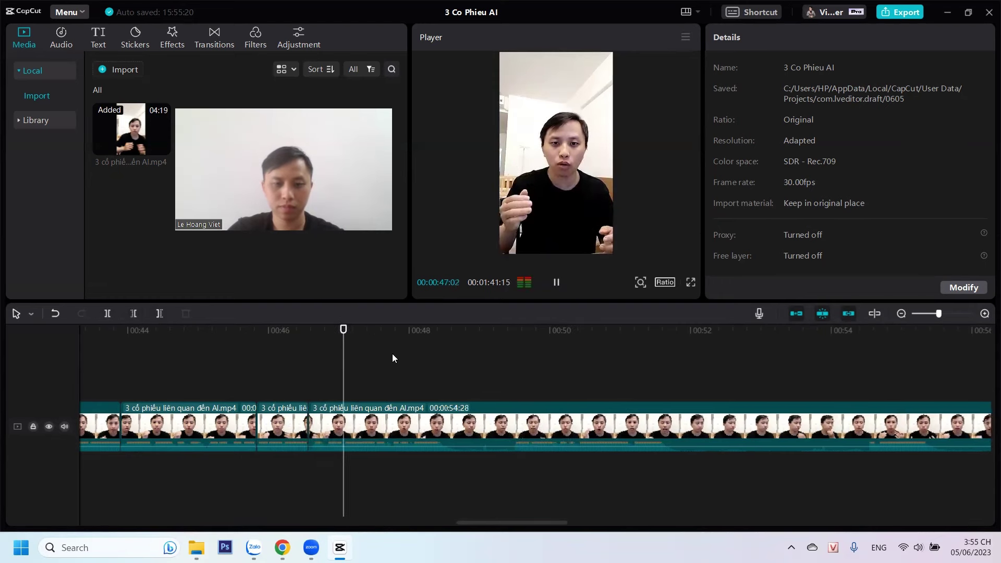
{"action": "key", "text": "space"}
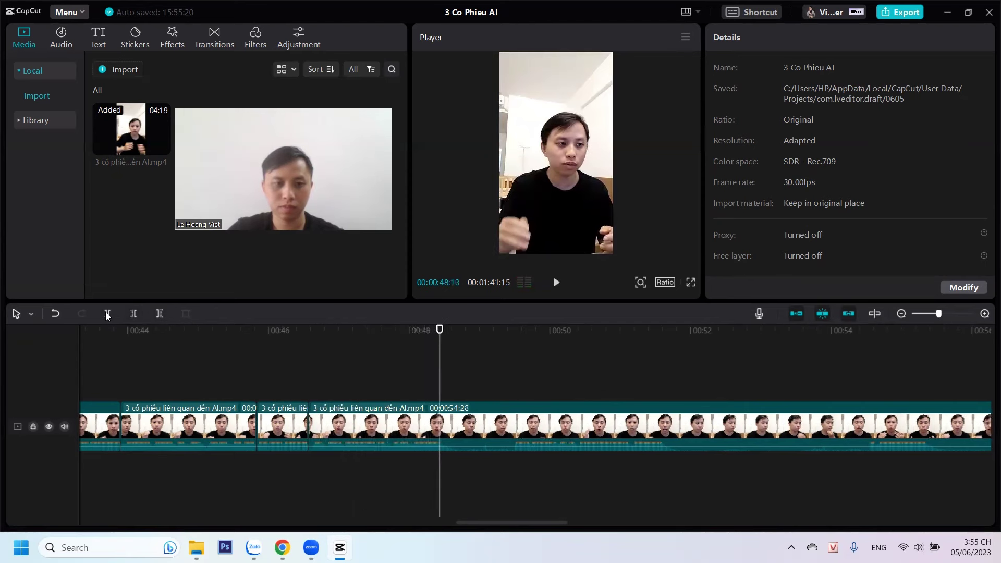
{"action": "left_click", "coordinate": [509, 387]}
{"action": "left_click", "coordinate": [514, 387]}
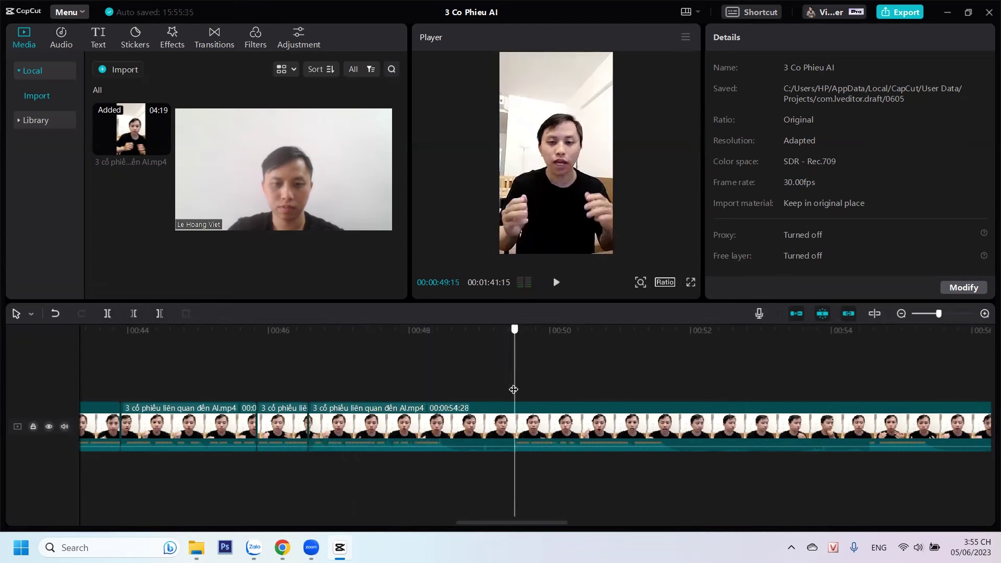
{"action": "left_click", "coordinate": [440, 386]}
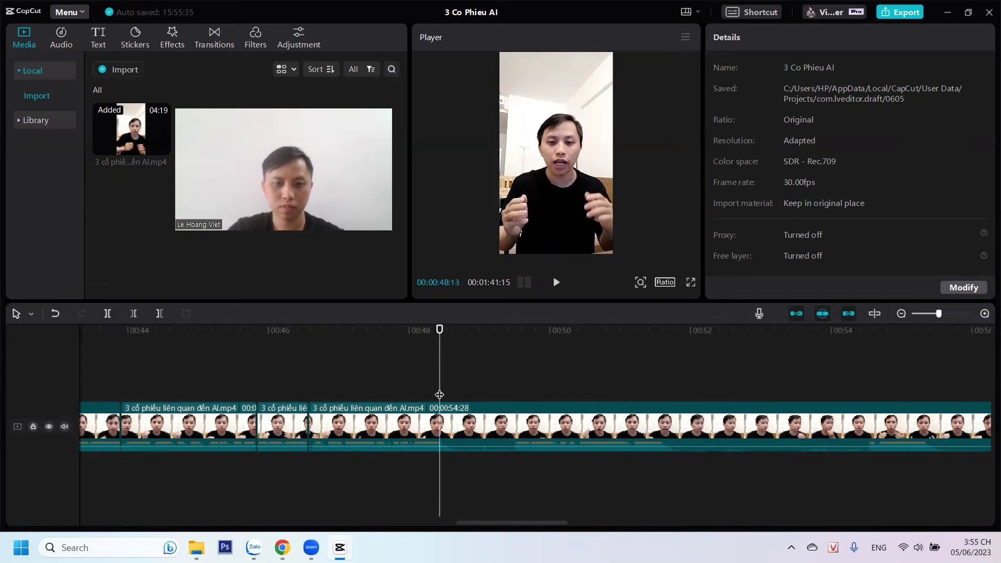
{"action": "left_click", "coordinate": [108, 313]}
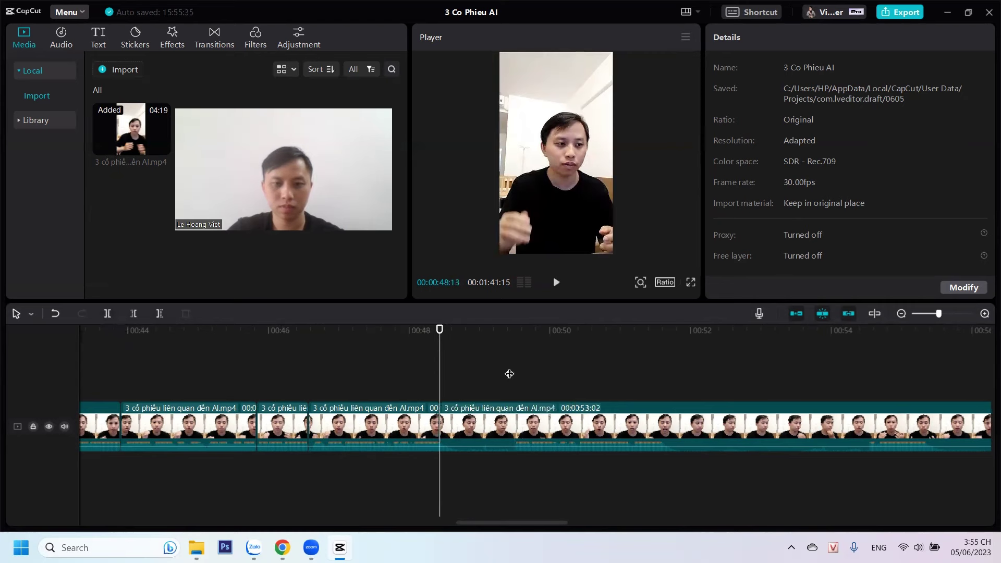
{"action": "left_click", "coordinate": [515, 374]}
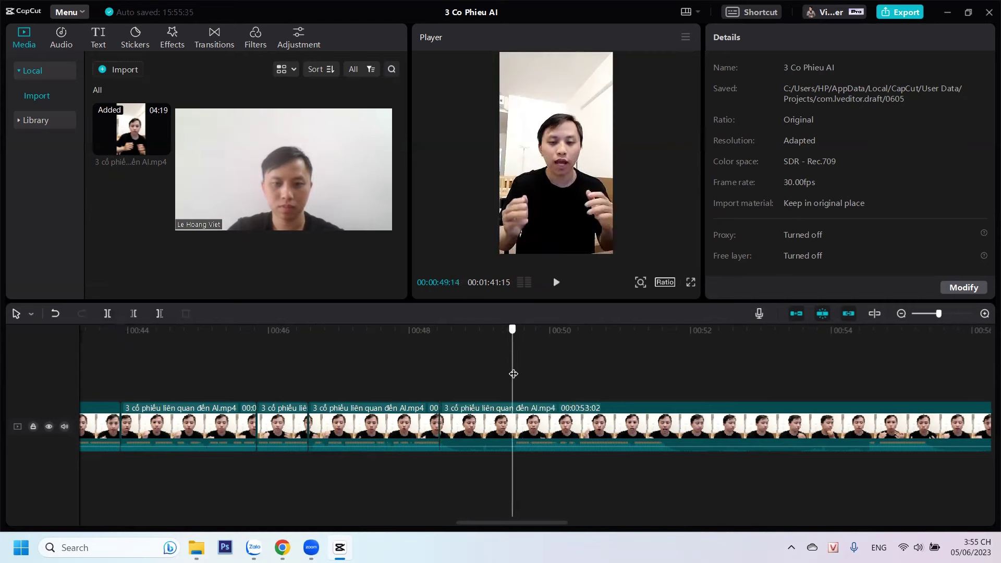
{"action": "left_click", "coordinate": [137, 314]}
Play on, split the last clip at 00:00:50:15 where the speech ends, and trim away the silence up to 00:00:53:13
{"action": "key", "text": "space"}
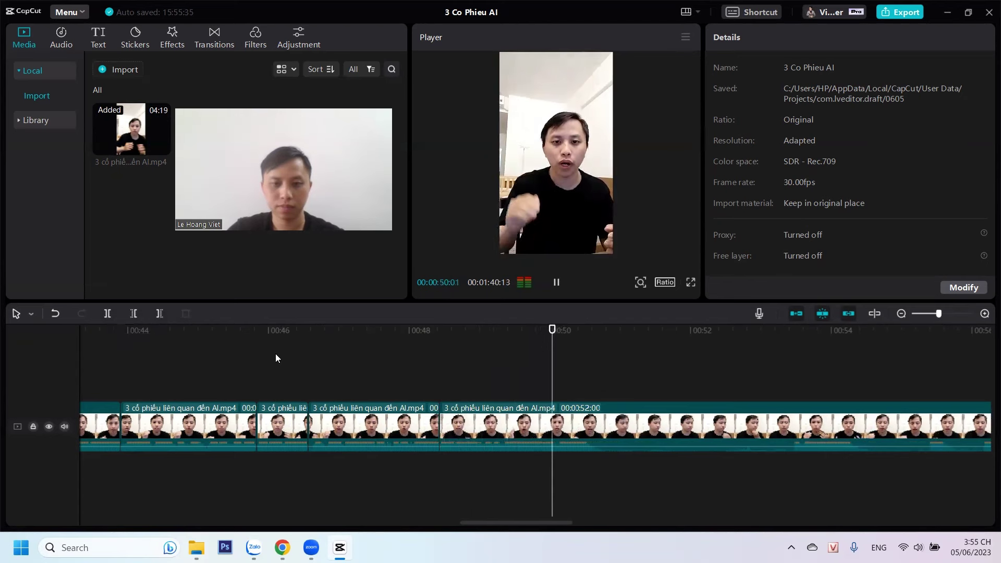
{"action": "key", "text": "space"}
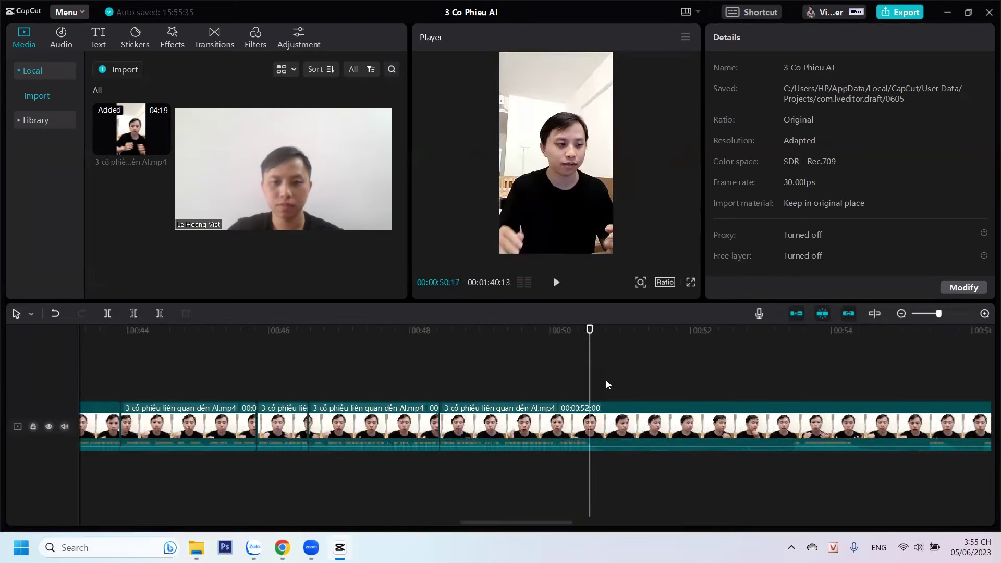
{"action": "left_click", "coordinate": [585, 379]}
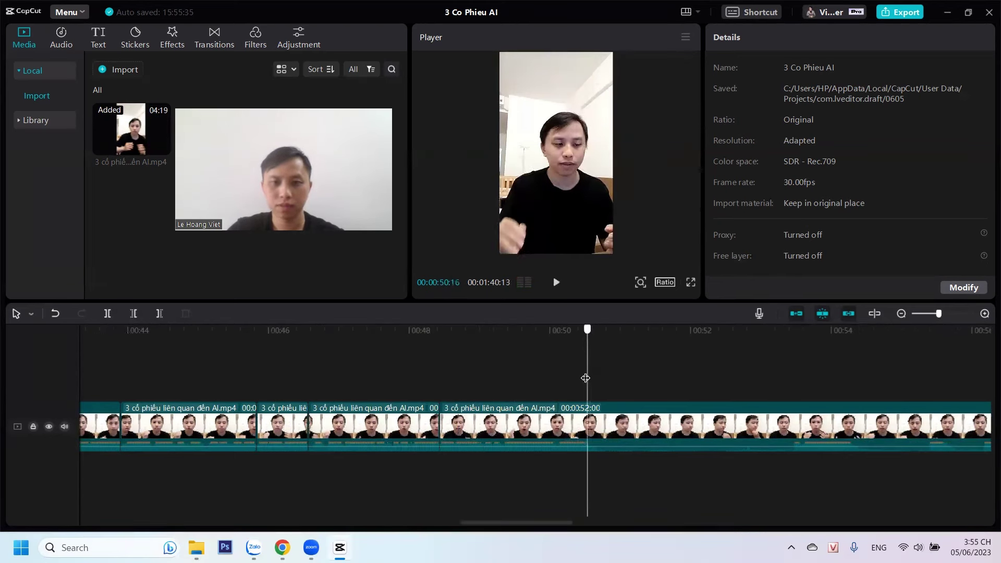
{"action": "left_click", "coordinate": [108, 312]}
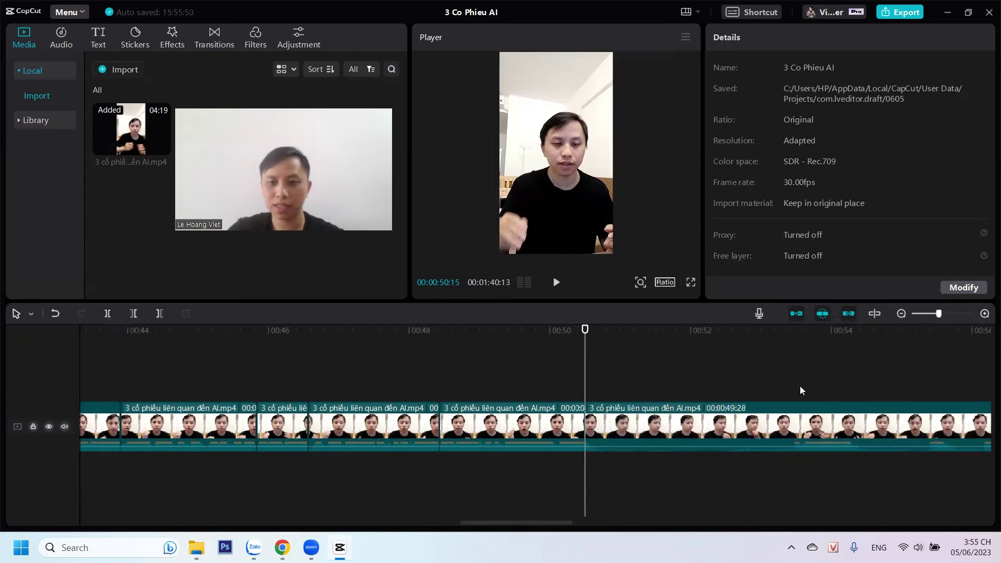
{"action": "left_click", "coordinate": [794, 391]}
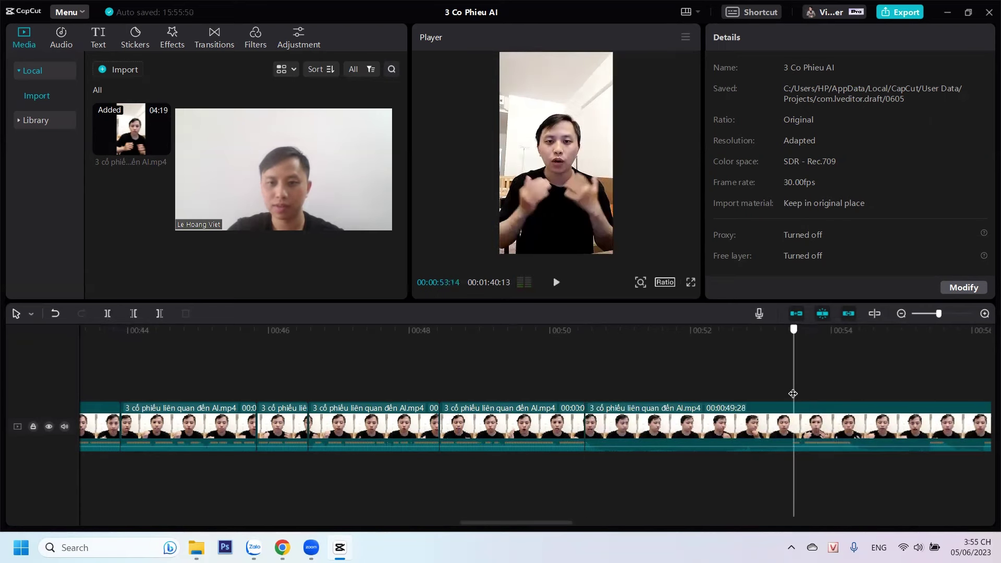
{"action": "left_click_drag", "start_coordinate": [793, 394], "coordinate": [792, 395]}
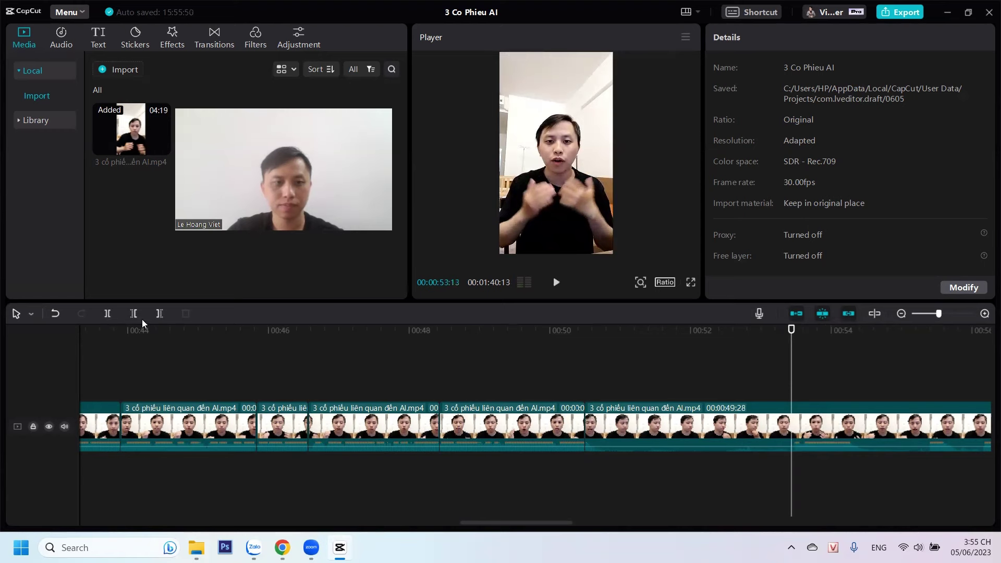
Play the new take, split it at 00:00:51:10, and trim the last clip's start up to the speech at about 00:00:53:06
{"action": "left_click", "coordinate": [583, 459]}
{"action": "key", "text": "space"}
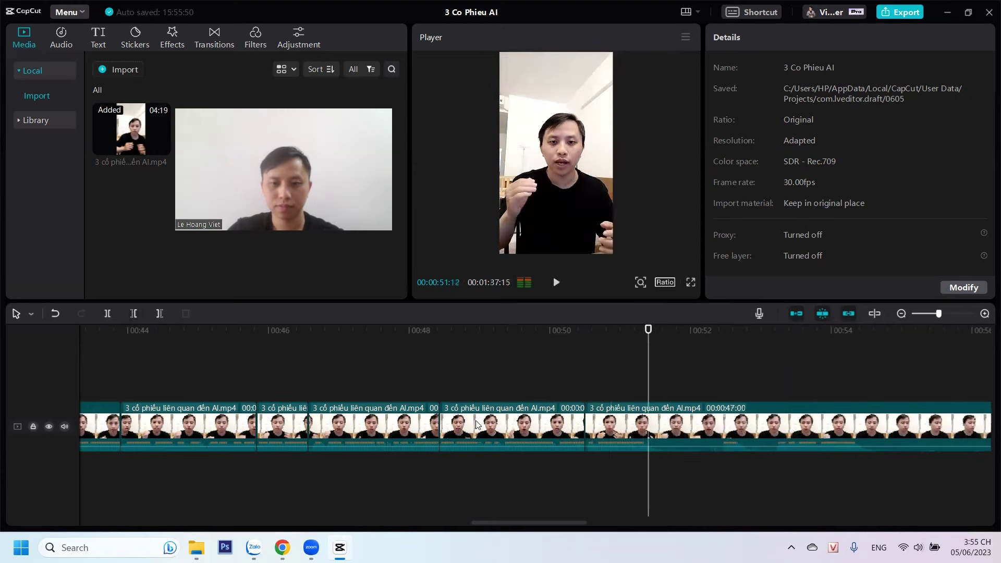
{"action": "left_click", "coordinate": [643, 364]}
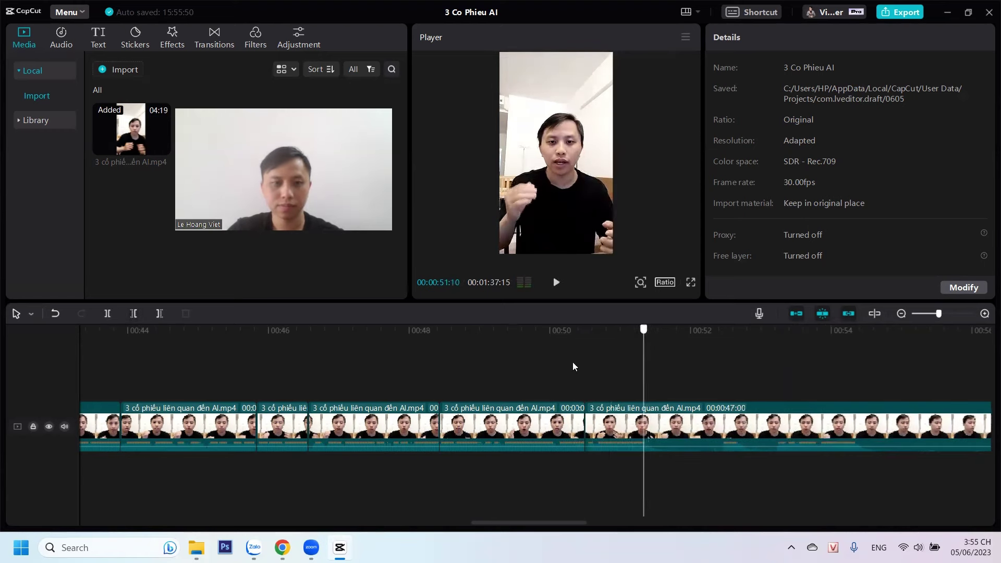
{"action": "left_click", "coordinate": [115, 315]}
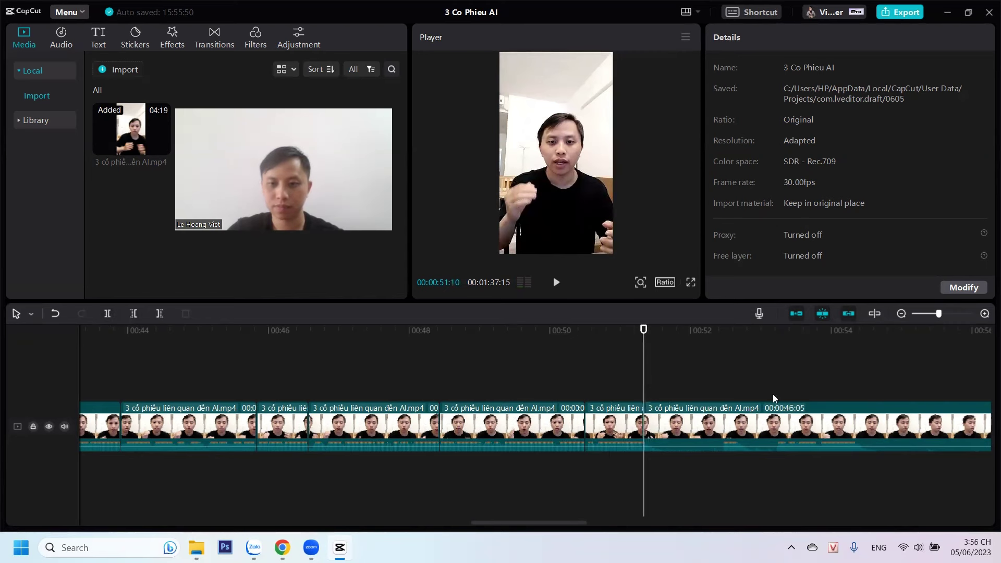
{"action": "left_click", "coordinate": [772, 394]}
{"action": "key", "text": "space"}
{"action": "left_click", "coordinate": [776, 386]}
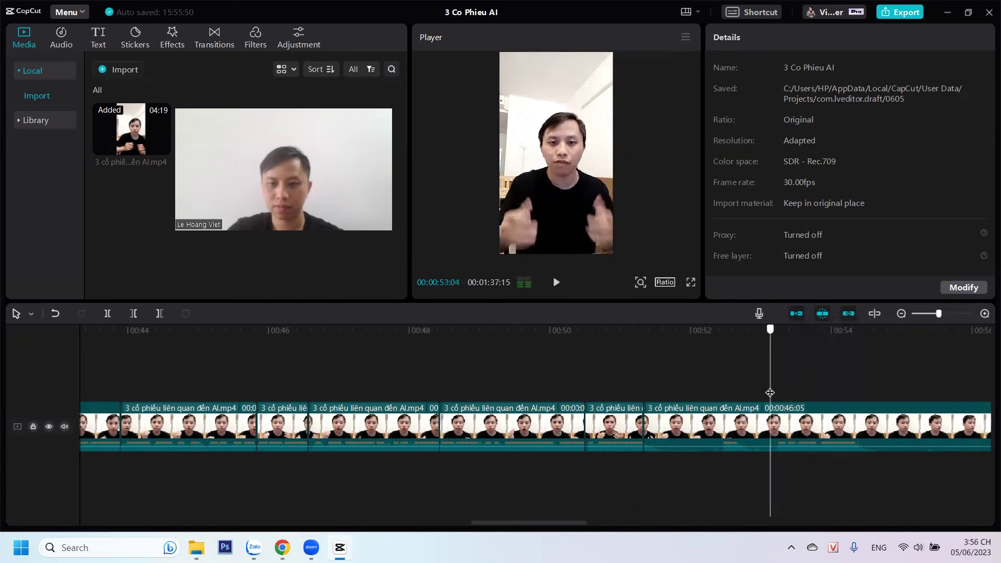
Delete the short repeated clip between 00:00:50:15 and 00:00:51:10
{"action": "left_click", "coordinate": [643, 366]}
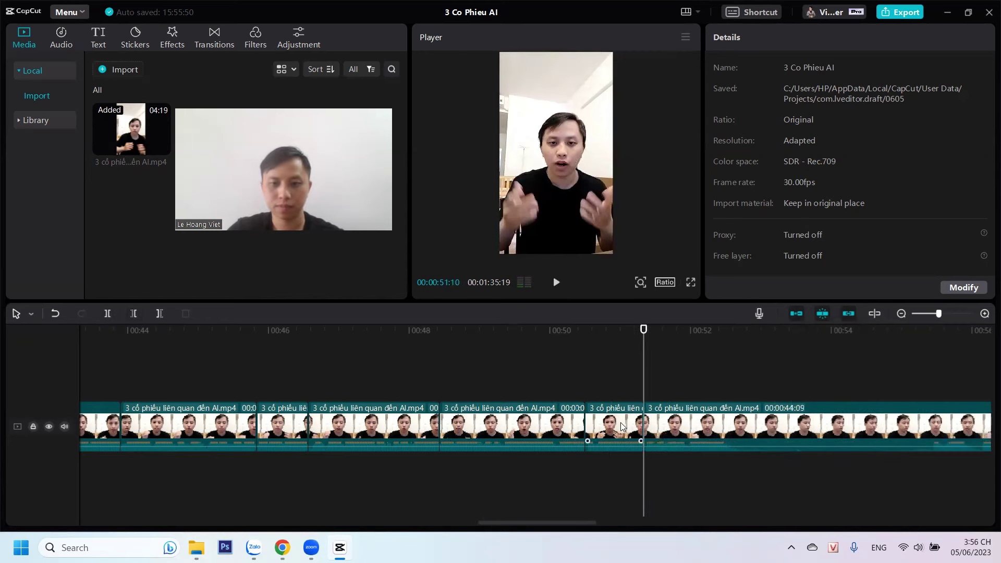
{"action": "left_click", "coordinate": [634, 408]}
{"action": "key", "text": "Delete"}
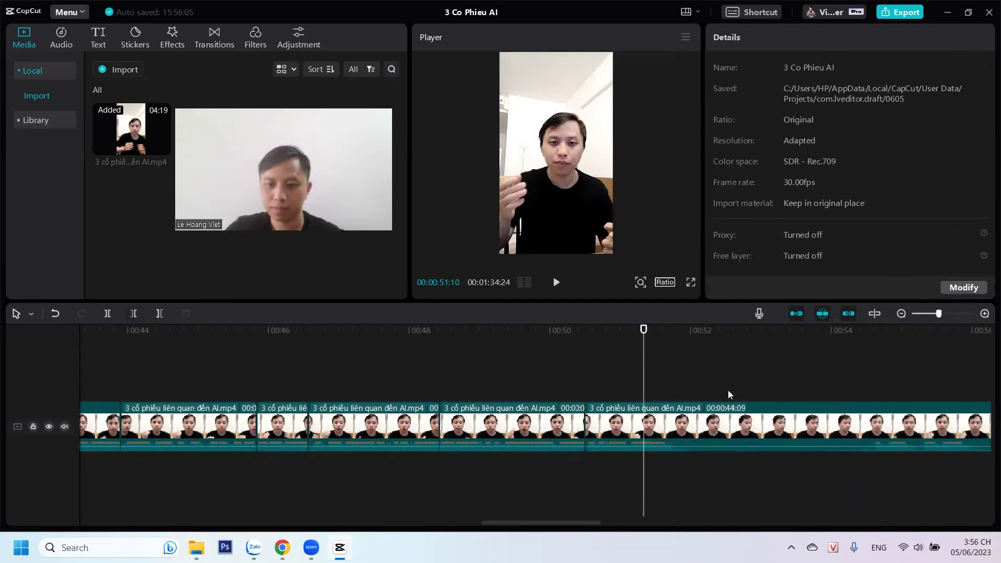
Split the last clip at 00:00:51:20, where the waveform shows the end of the phrase
{"action": "left_click", "coordinate": [676, 386]}
{"action": "left_click", "coordinate": [669, 388]}
{"action": "left_click_drag", "start_coordinate": [668, 388], "coordinate": [667, 386]}
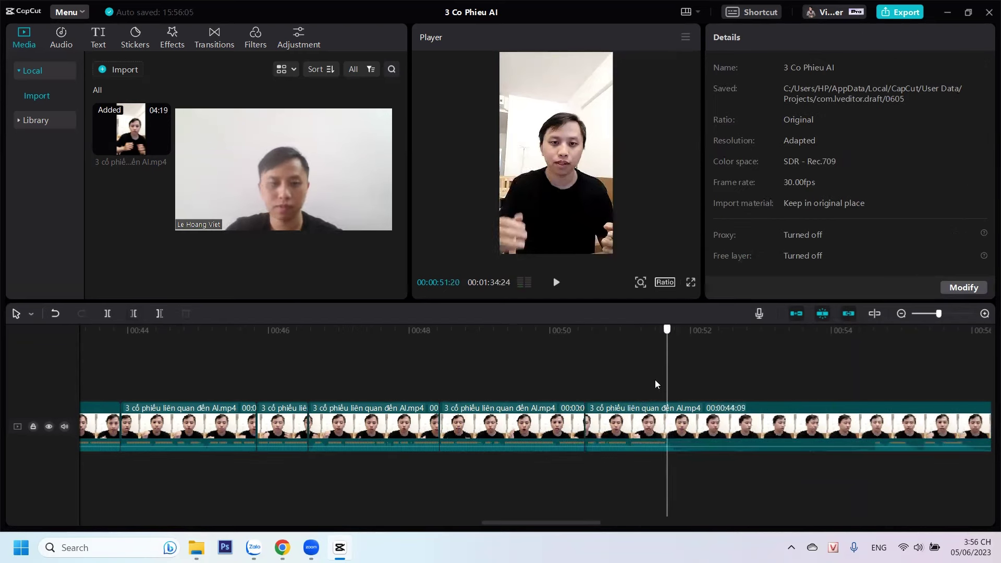
{"action": "left_click", "coordinate": [107, 315]}
Preview the repeated fragments further on and trim them away from the last clip's start, up to about 00:00:59:21
{"action": "left_click_drag", "start_coordinate": [542, 522], "coordinate": [608, 522]}
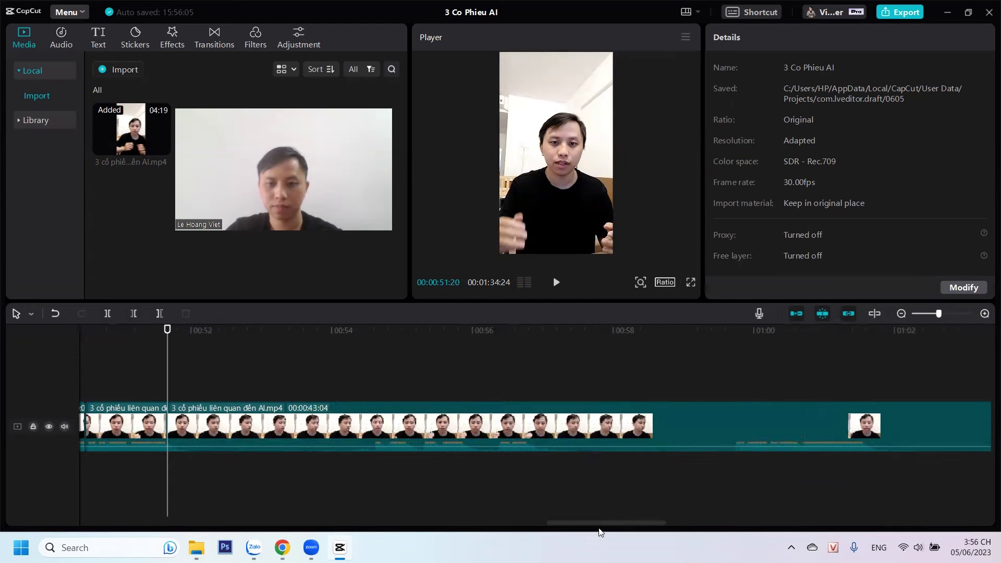
{"action": "left_click", "coordinate": [422, 384]}
{"action": "key", "text": "space"}
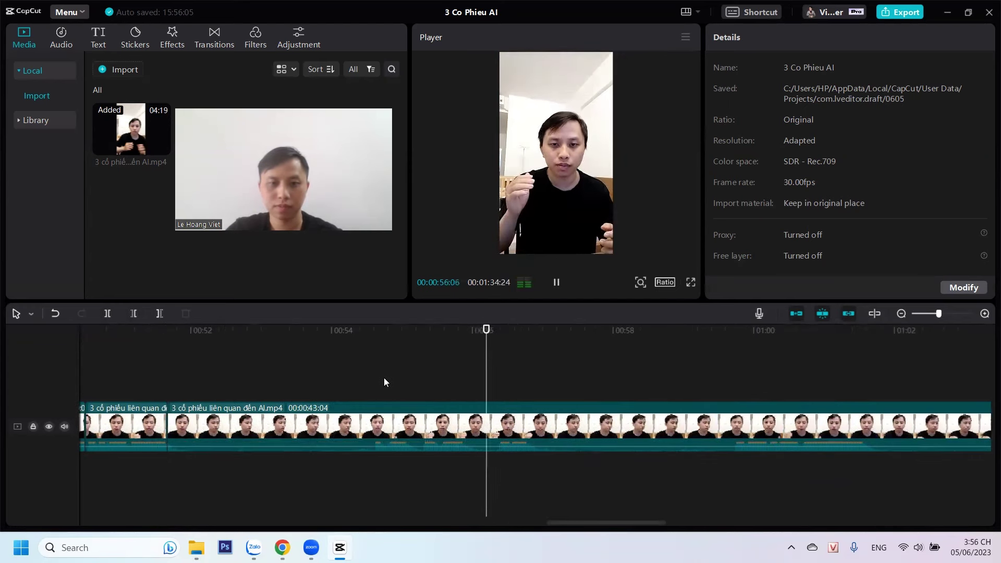
{"action": "left_click", "coordinate": [735, 386]}
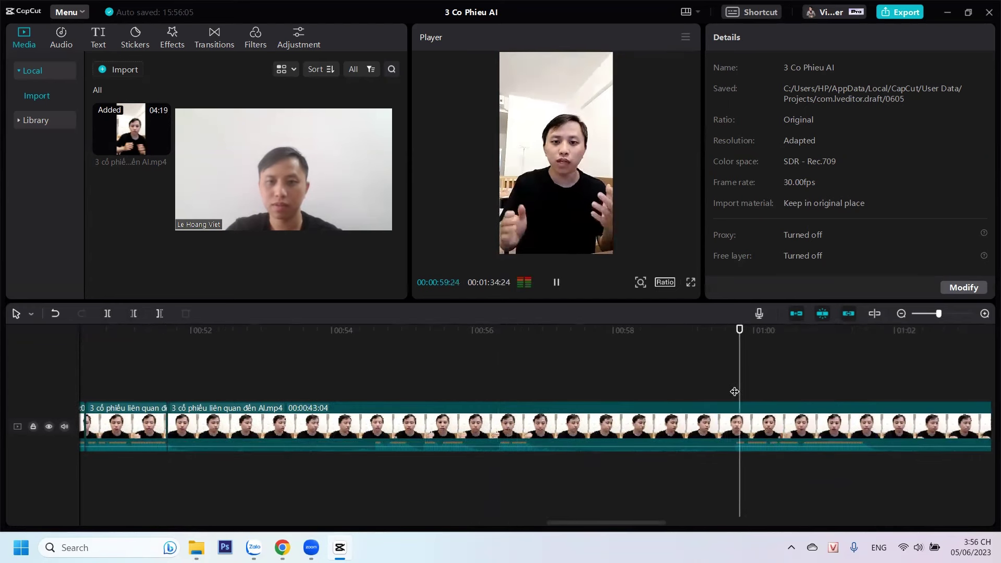
{"action": "left_click_drag", "start_coordinate": [729, 383], "coordinate": [734, 385]}
{"action": "left_click", "coordinate": [137, 314]}
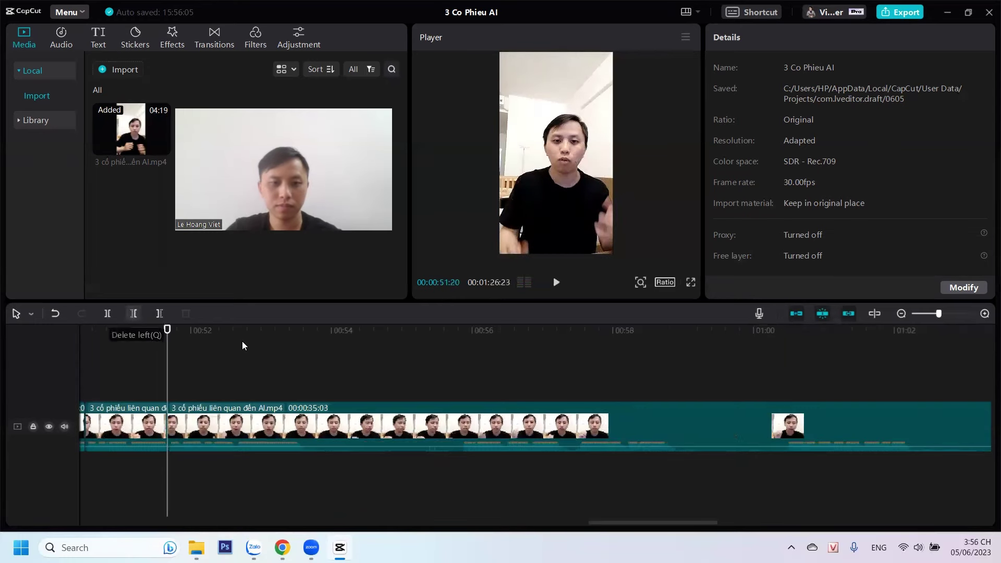
Preview the repeated takes after 00:00:51:20 and trim the last clip's start up to about 00:00:55:27
{"action": "key", "text": "space"}
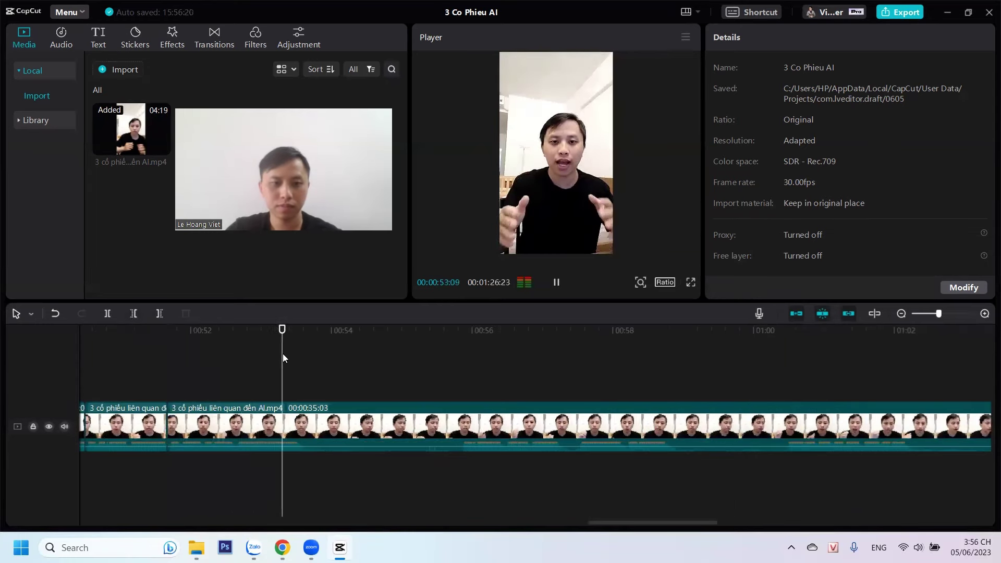
{"action": "key", "text": "space"}
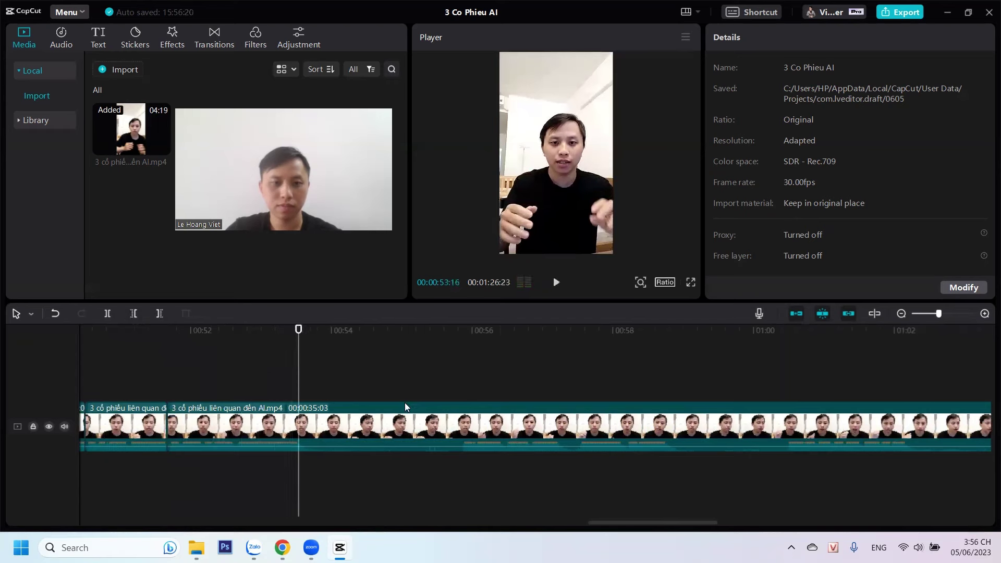
{"action": "left_click", "coordinate": [459, 394]}
{"action": "key", "text": "space"}
{"action": "left_click", "coordinate": [460, 395]}
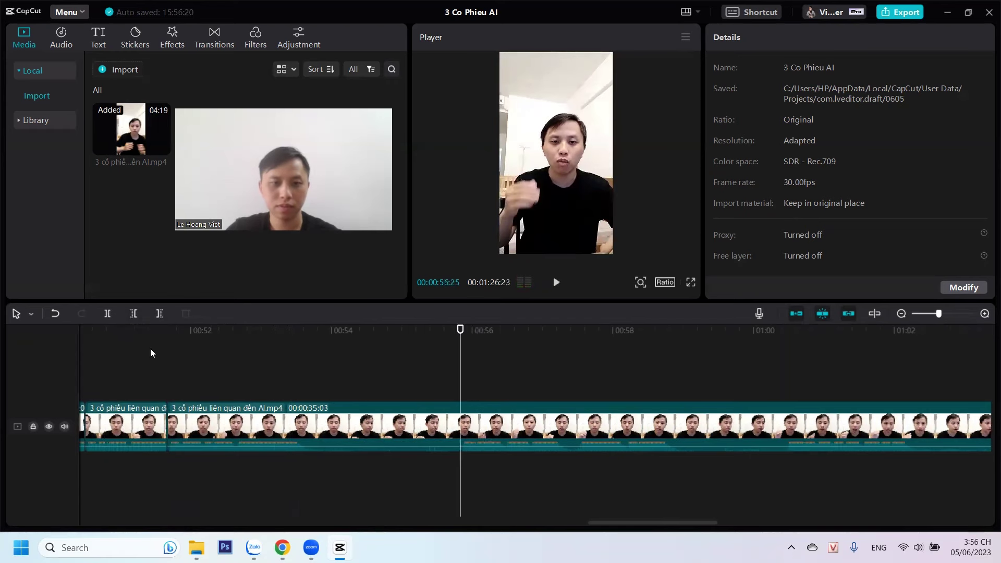
{"action": "left_click", "coordinate": [577, 391]}
{"action": "key", "text": "space"}
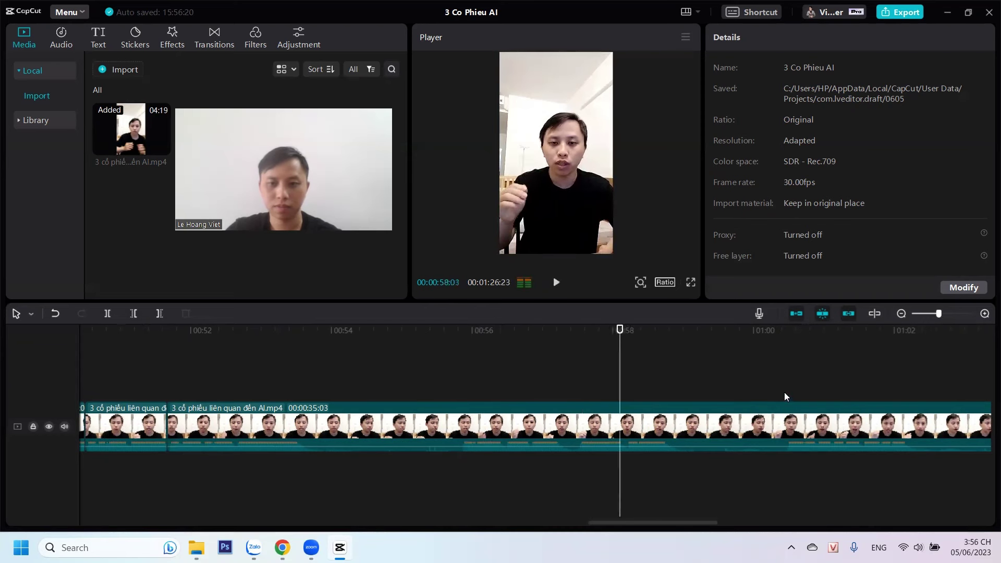
{"action": "left_click", "coordinate": [783, 394]}
{"action": "key", "text": "space"}
{"action": "left_click", "coordinate": [462, 392]}
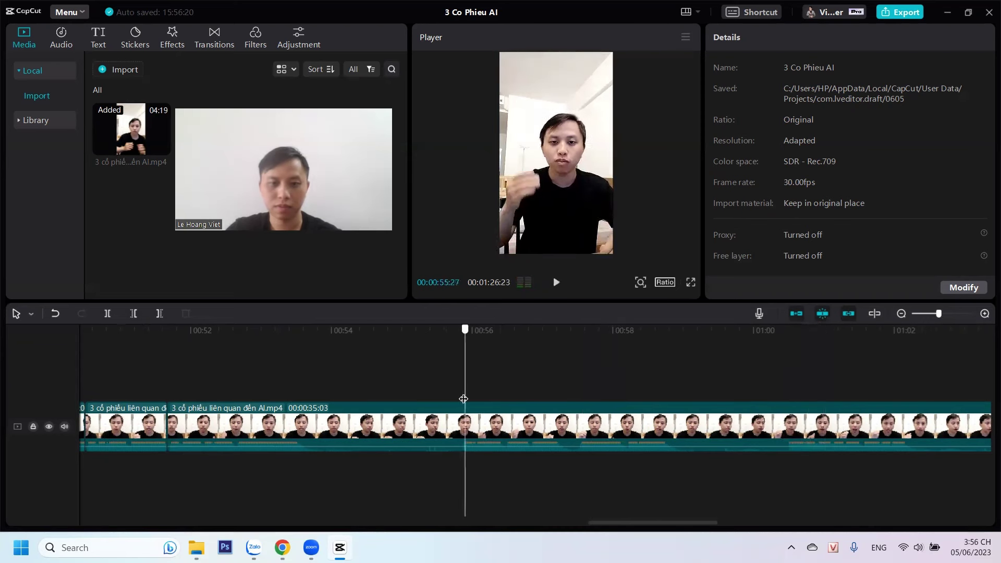
{"action": "left_click", "coordinate": [134, 313]}
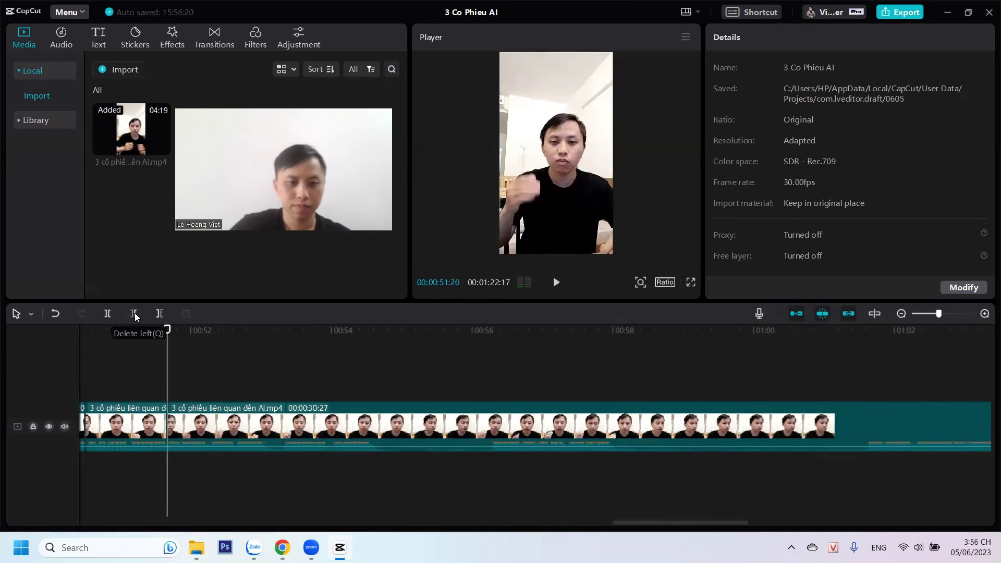
Play the kept take, split it at 00:00:53:02, and trim the last clip's start up to the speech at 00:00:53:09
{"action": "key", "text": "space"}
{"action": "key", "text": "space"}
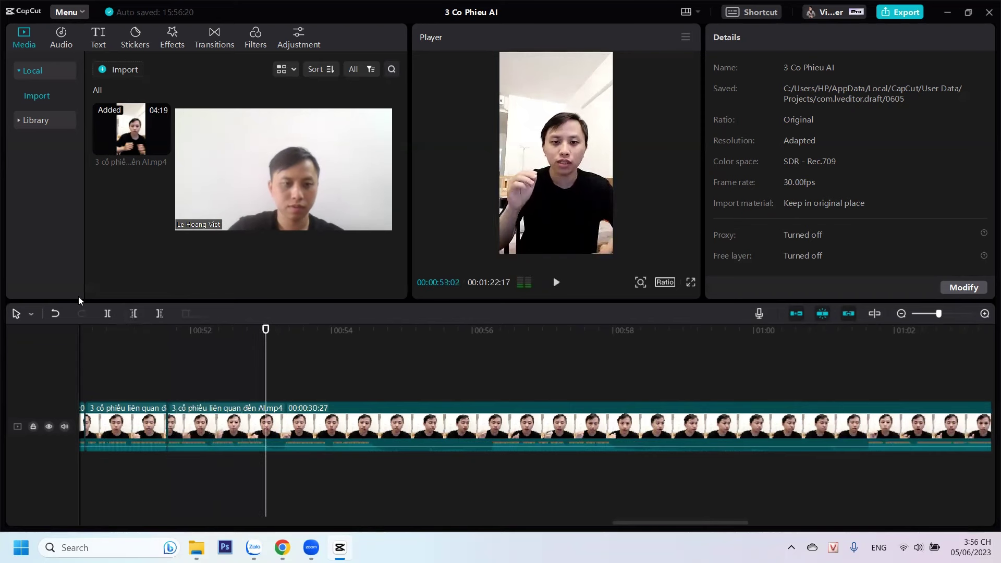
{"action": "left_click", "coordinate": [107, 314]}
{"action": "left_click", "coordinate": [282, 370]}
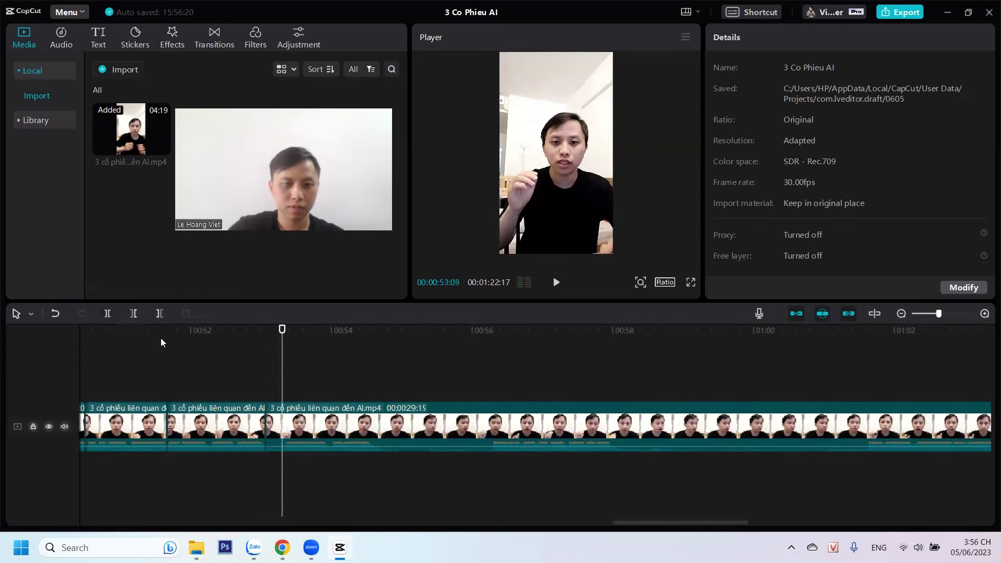
{"action": "left_click", "coordinate": [133, 313]}
Split the last clip at 00:00:54:10, where the phrase ends, and trim the silence after it up to 00:00:56:00
{"action": "key", "text": "space"}
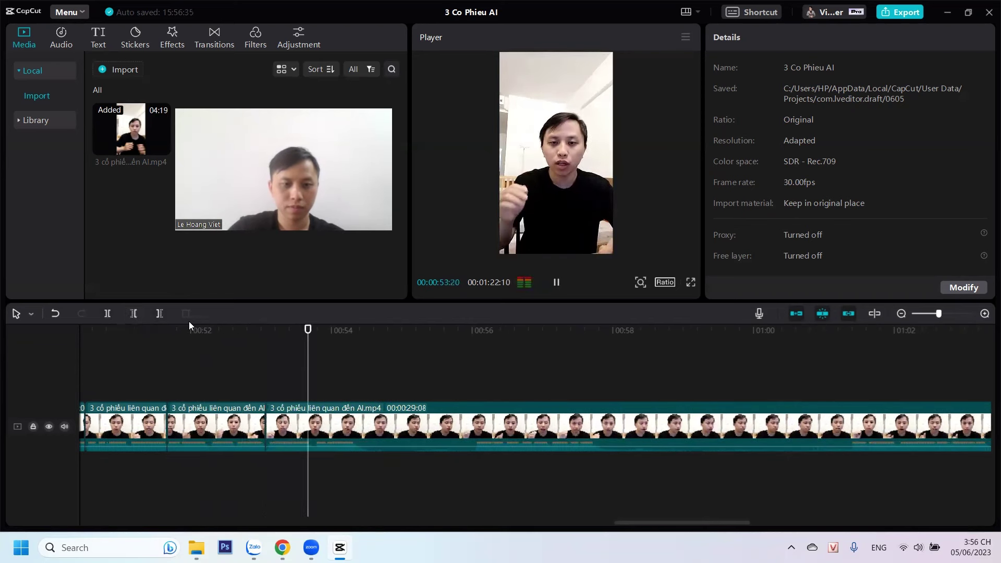
{"action": "key", "text": "space"}
{"action": "left_click", "coordinate": [108, 313]}
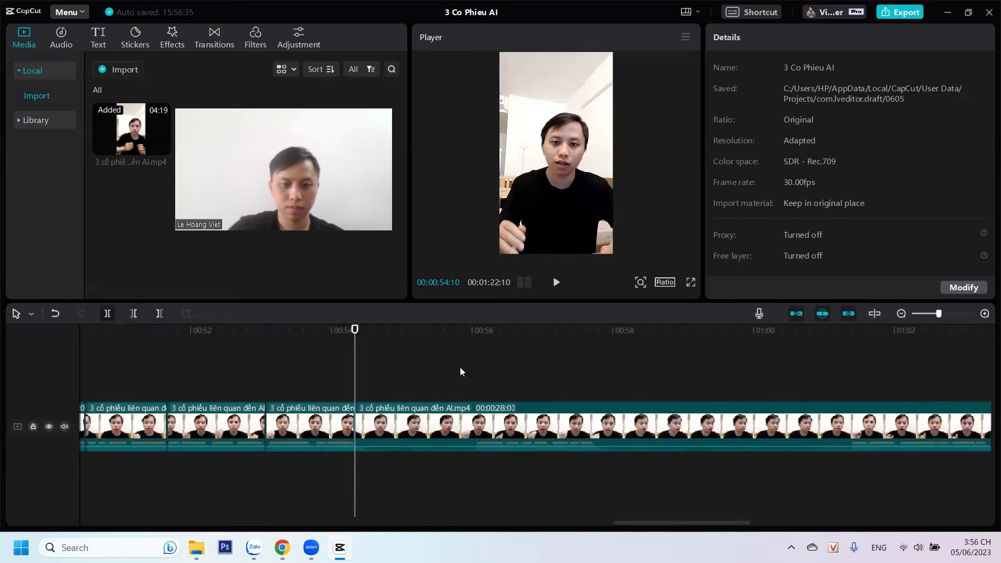
{"action": "left_click", "coordinate": [474, 381]}
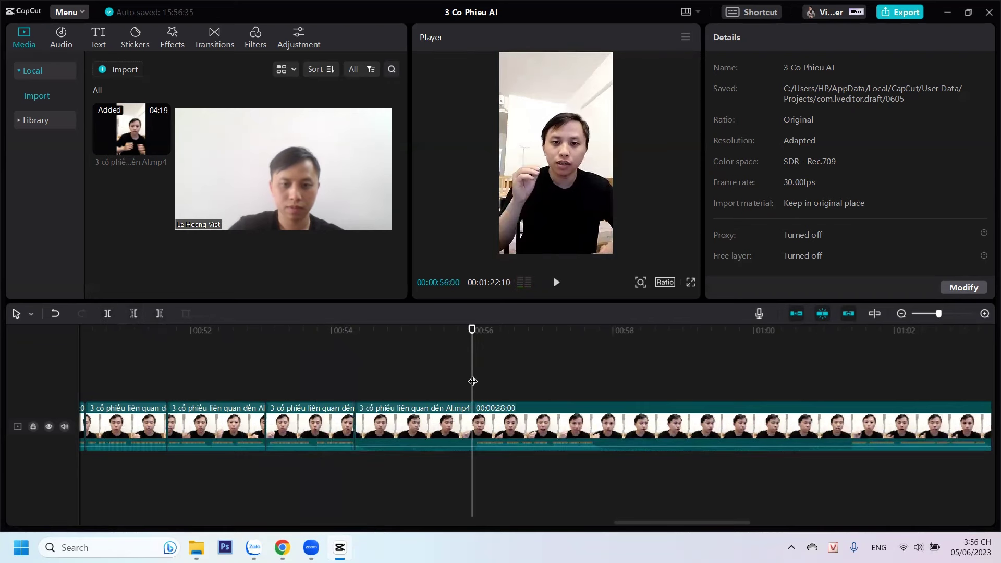
{"action": "left_click", "coordinate": [134, 312]}
Play the next phrase, split it at 00:00:56:01, and cut the gap from the last clip's start up to 00:00:59:19
{"action": "key", "text": "space"}
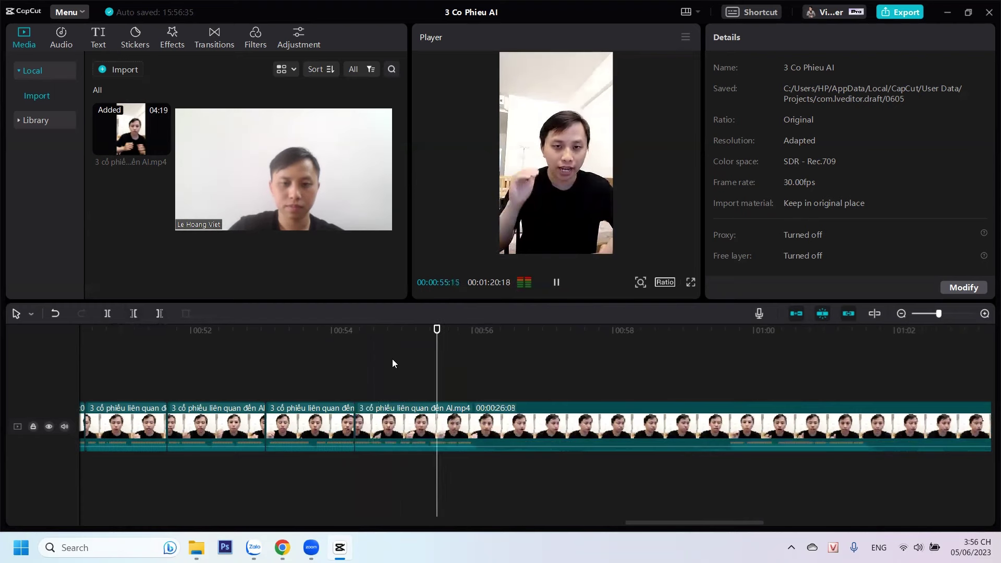
{"action": "key", "text": "space"}
{"action": "left_click", "coordinate": [107, 314]}
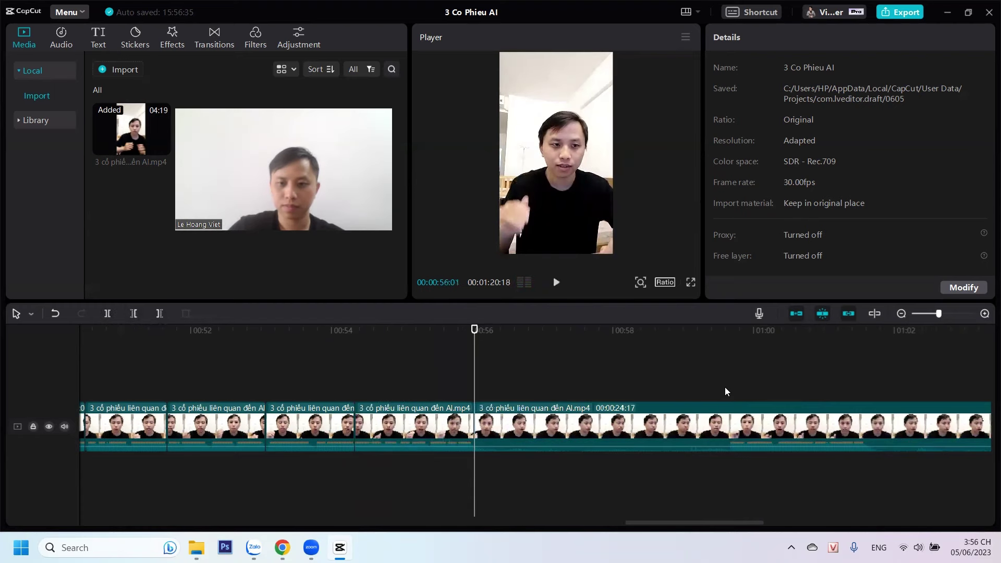
{"action": "left_click", "coordinate": [724, 394]}
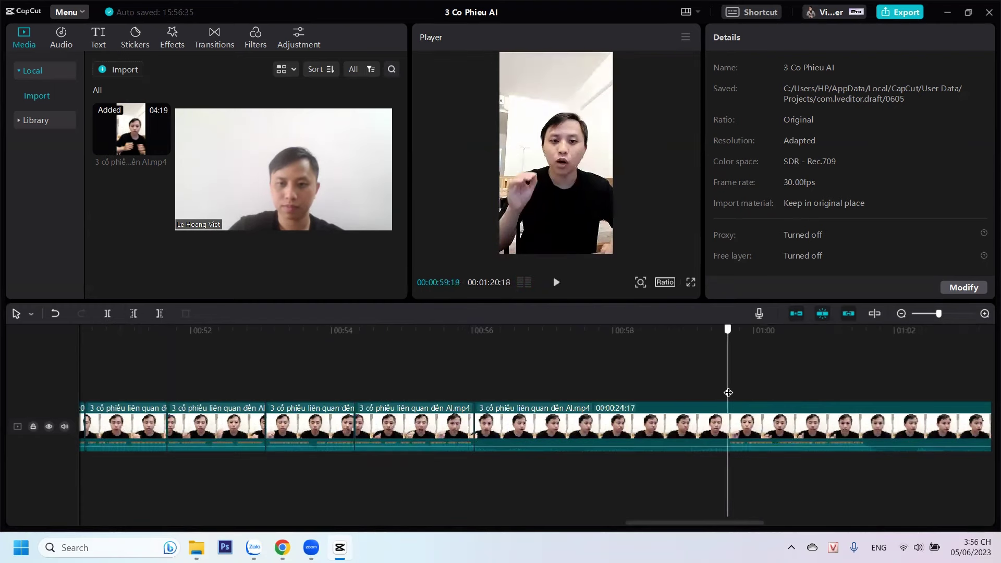
{"action": "left_click", "coordinate": [133, 315]}
Play the following phrase and split the last clip at 00:00:57:29, where the waveform goes quiet
{"action": "key", "text": "space"}
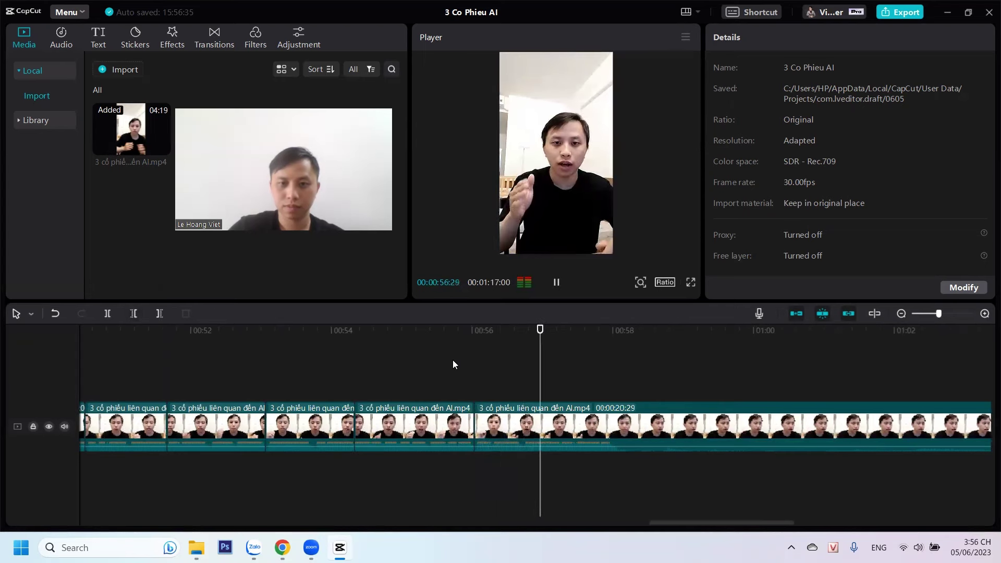
{"action": "key", "text": "space"}
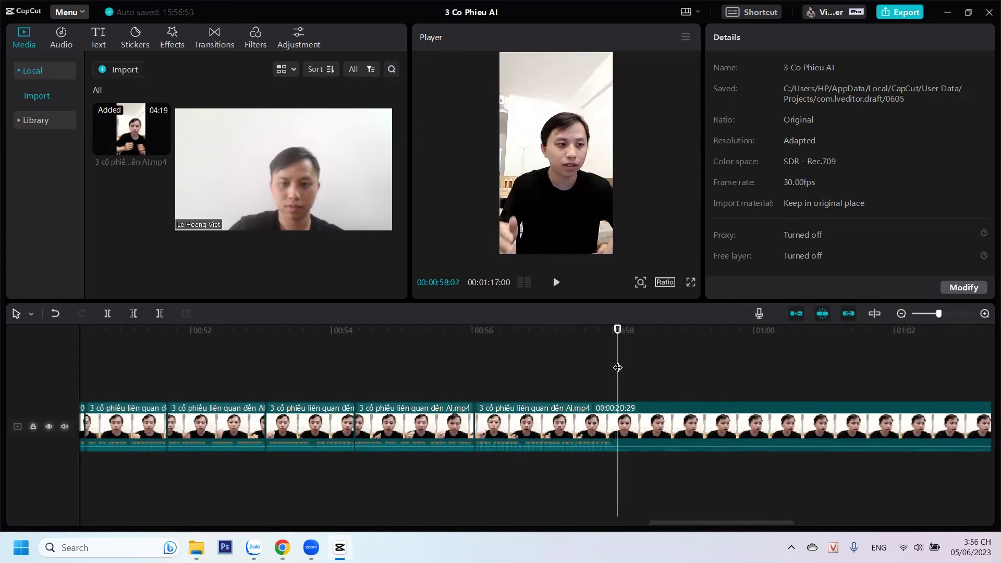
{"action": "left_click_drag", "start_coordinate": [613, 368], "coordinate": [610, 368]}
{"action": "left_click", "coordinate": [107, 313]}
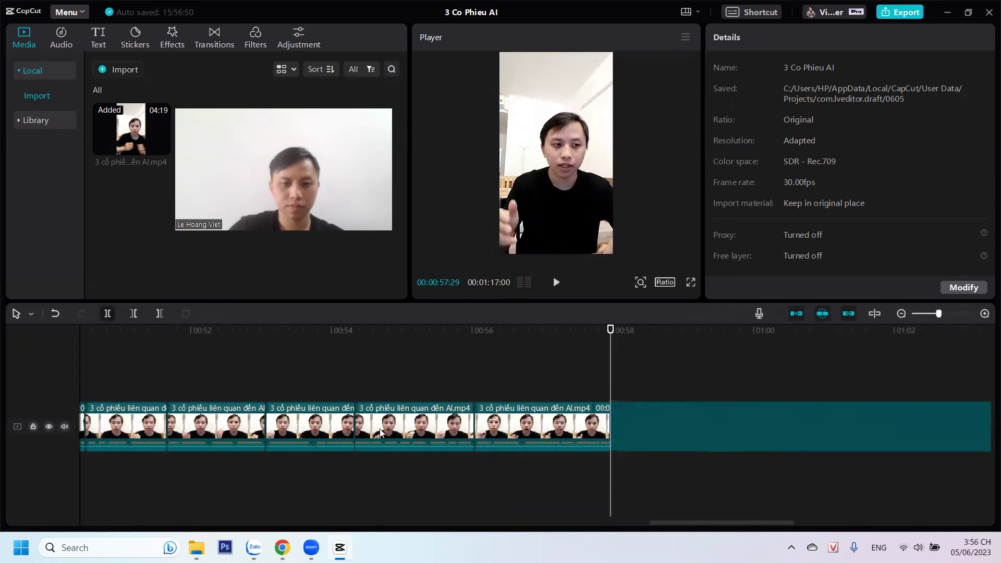
Trim the long silent stretch from the last clip's start, up to the speech at 00:01:05:09
{"action": "left_click_drag", "start_coordinate": [661, 521], "coordinate": [758, 523]}
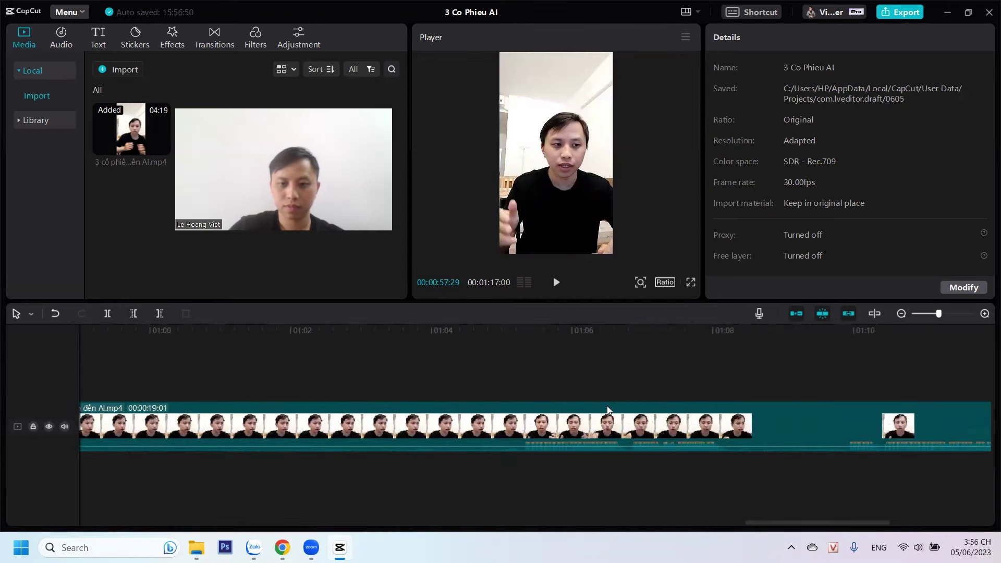
{"action": "left_click", "coordinate": [522, 385]}
{"action": "key", "text": "space"}
{"action": "left_click", "coordinate": [523, 386]}
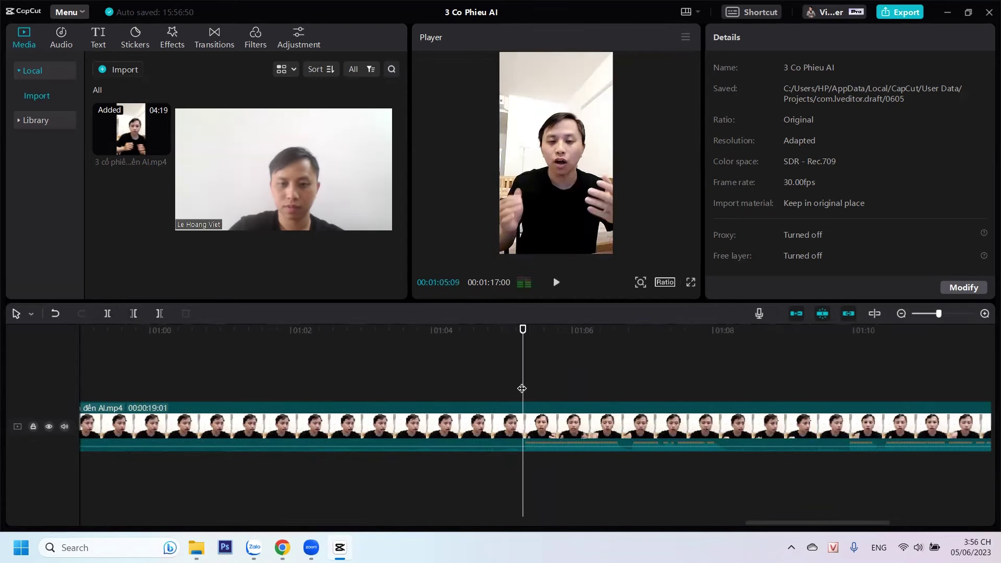
{"action": "left_click", "coordinate": [135, 313]}
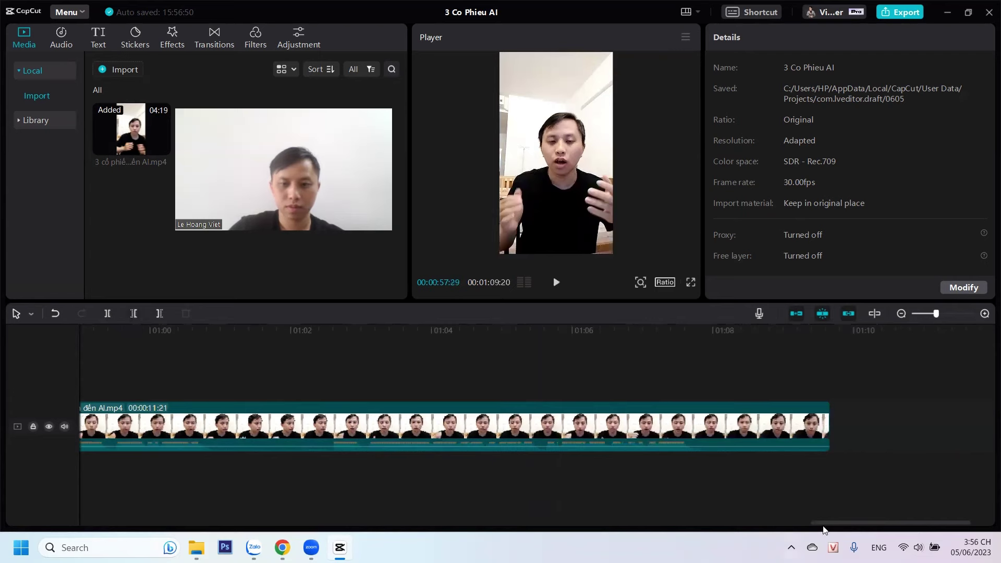
Preview the remaining repeated takes and trim the last clip's start up to the final take at 00:01:03:03
{"action": "left_click_drag", "start_coordinate": [826, 526], "coordinate": [768, 529]}
{"action": "key", "text": "space"}
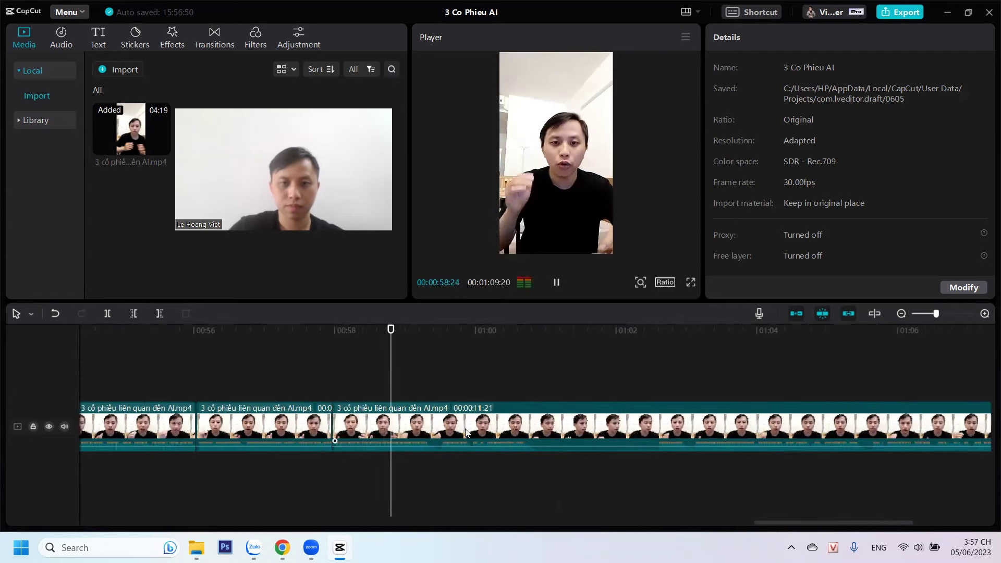
{"action": "left_click", "coordinate": [658, 389]}
{"action": "left_click", "coordinate": [881, 395]}
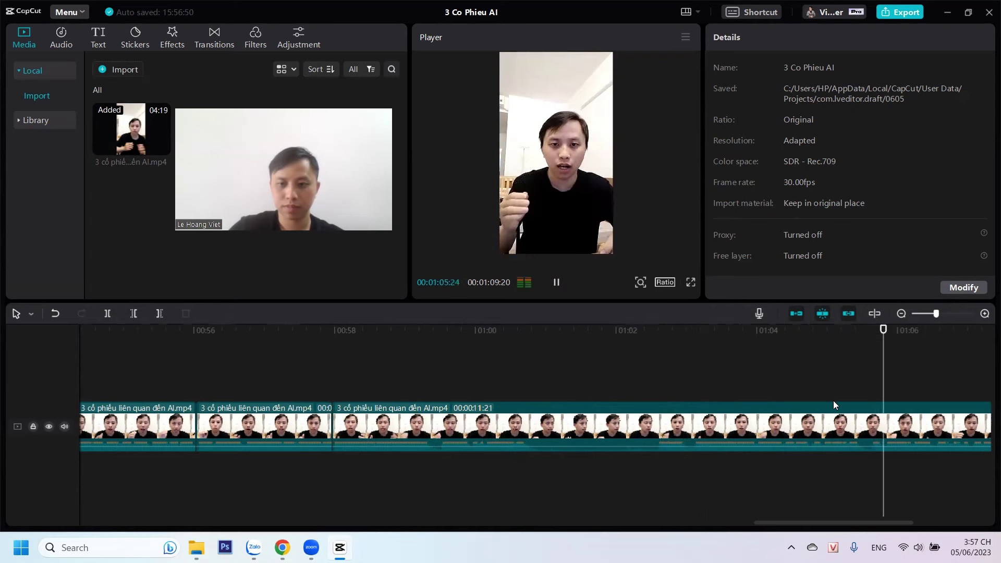
{"action": "key", "text": "space"}
{"action": "left_click", "coordinate": [703, 388]}
{"action": "left_click", "coordinate": [694, 394]}
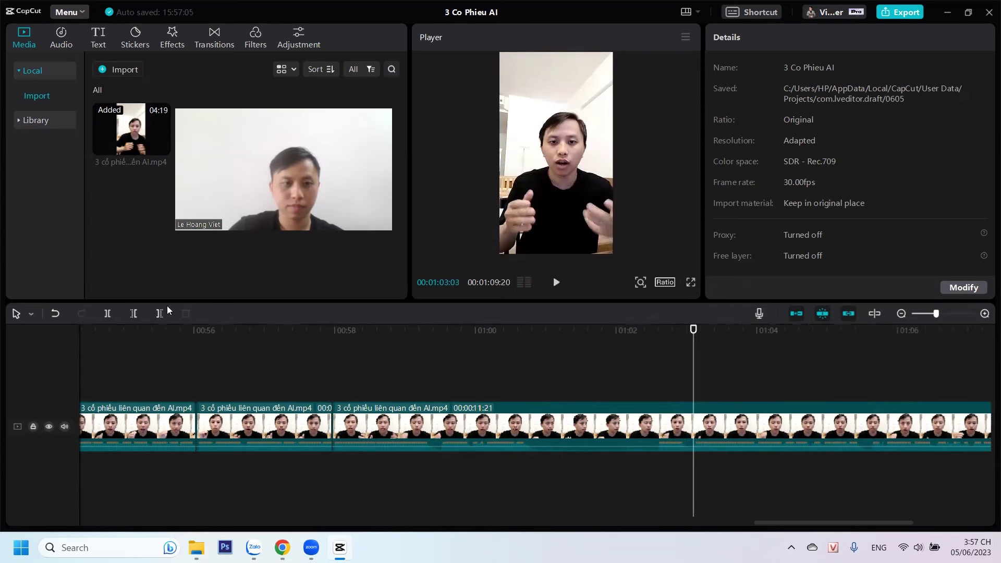
{"action": "left_click", "coordinate": [134, 314]}
Play the final take, split it at 00:01:02:15, and delete the silent piece at the end of the video
{"action": "key", "text": "space"}
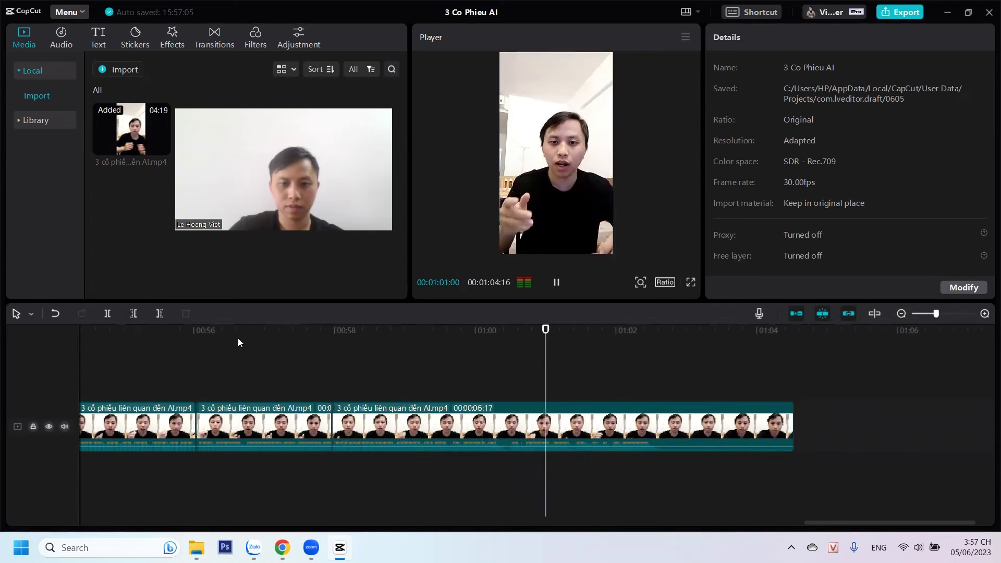
{"action": "key", "text": "space"}
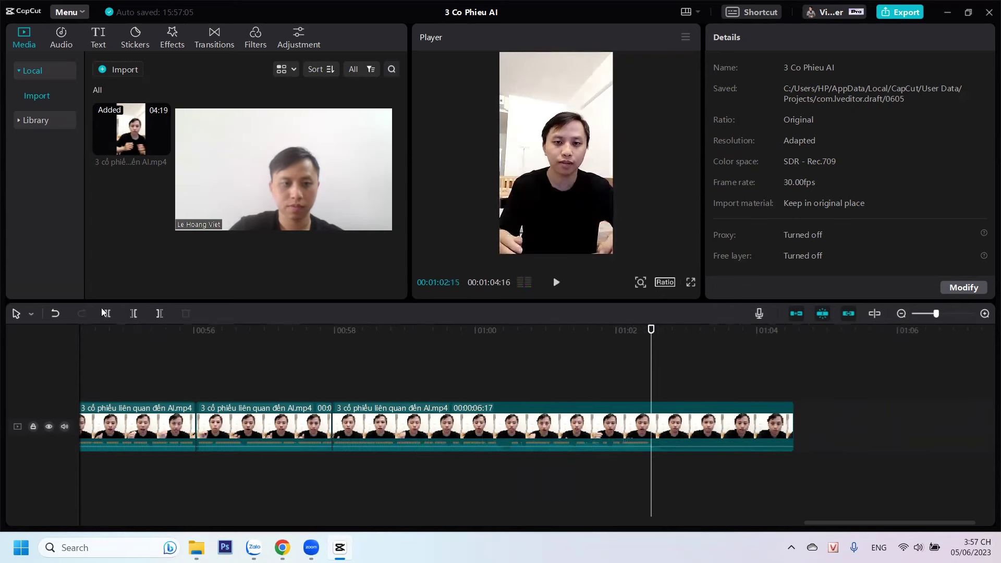
{"action": "left_click", "coordinate": [686, 437]}
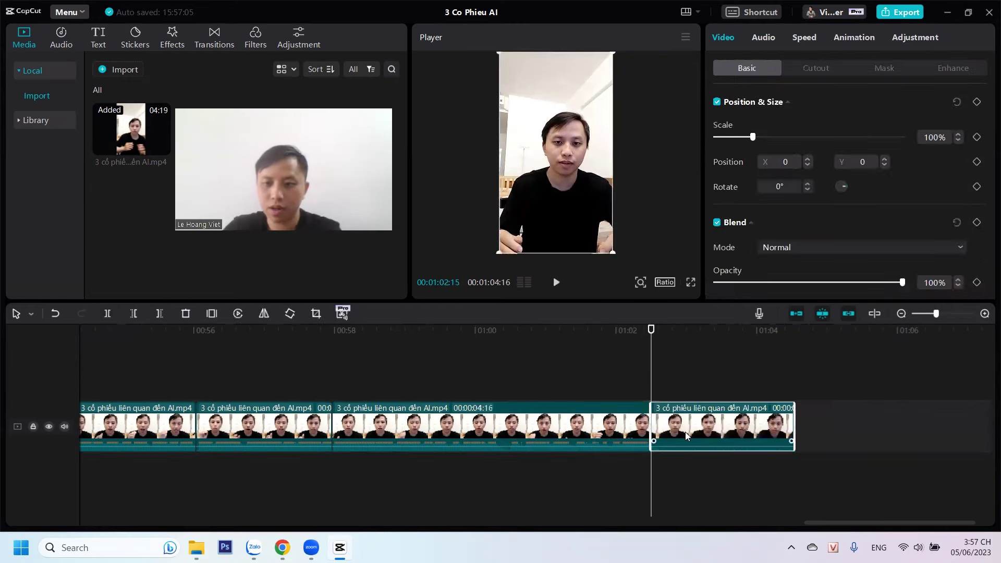
{"action": "key", "text": "Delete"}
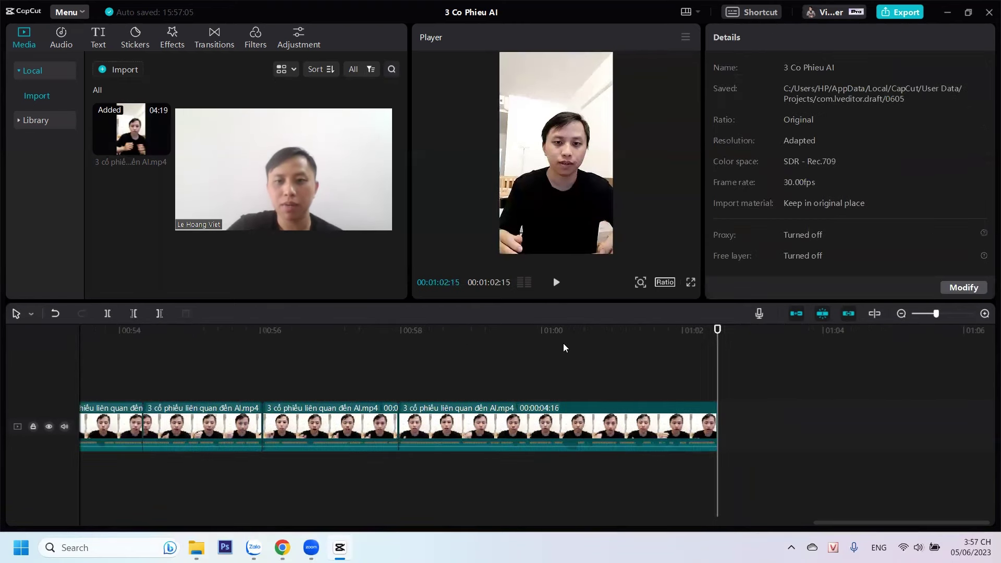
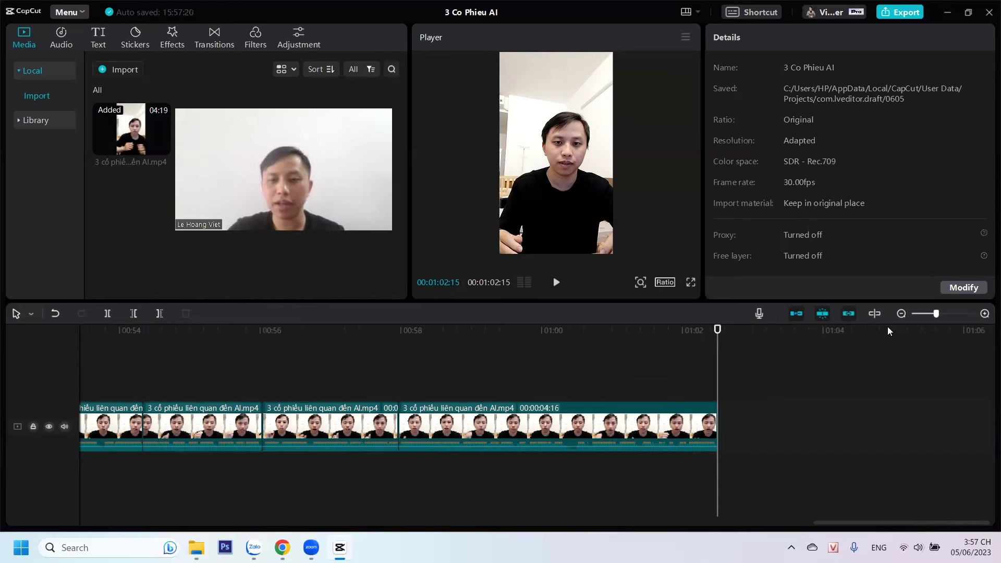
Split the last clip at the short pause at 00:01:00:09 and trim the pause away up to about 00:01:00:14
{"action": "left_click_drag", "start_coordinate": [936, 314], "coordinate": [943, 320]}
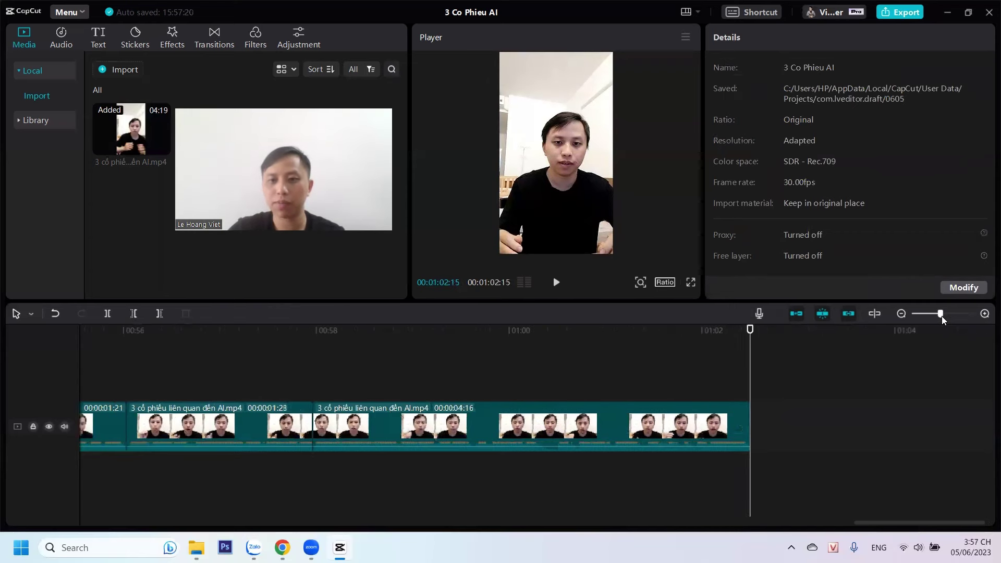
{"action": "left_click", "coordinate": [538, 384]}
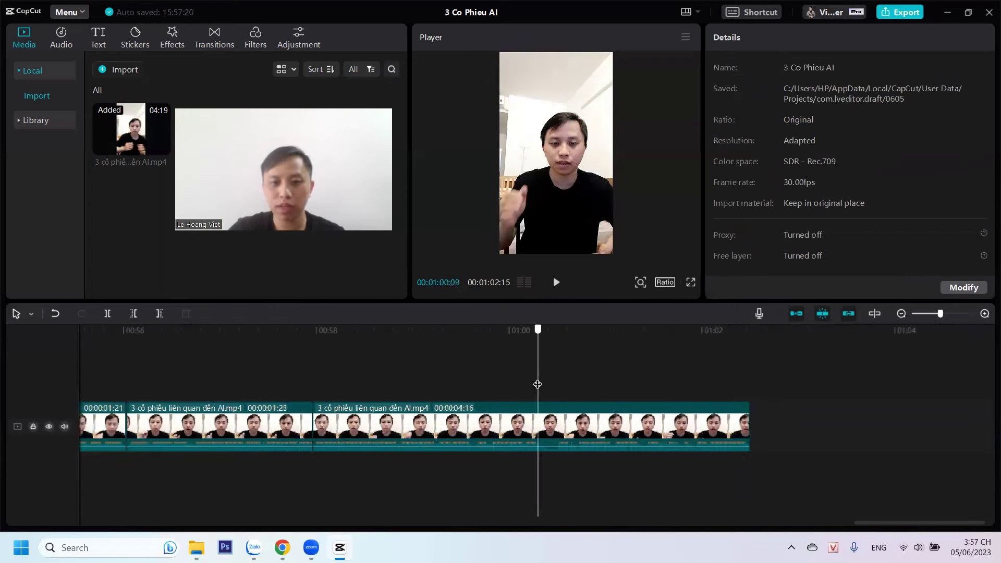
{"action": "left_click", "coordinate": [108, 315]}
{"action": "left_click", "coordinate": [555, 391]}
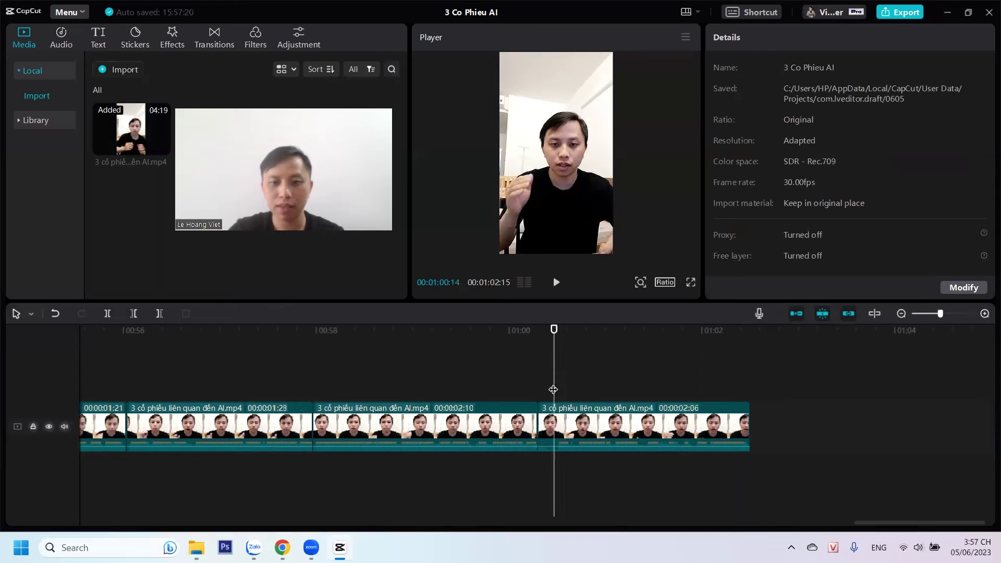
{"action": "left_click", "coordinate": [134, 313]}
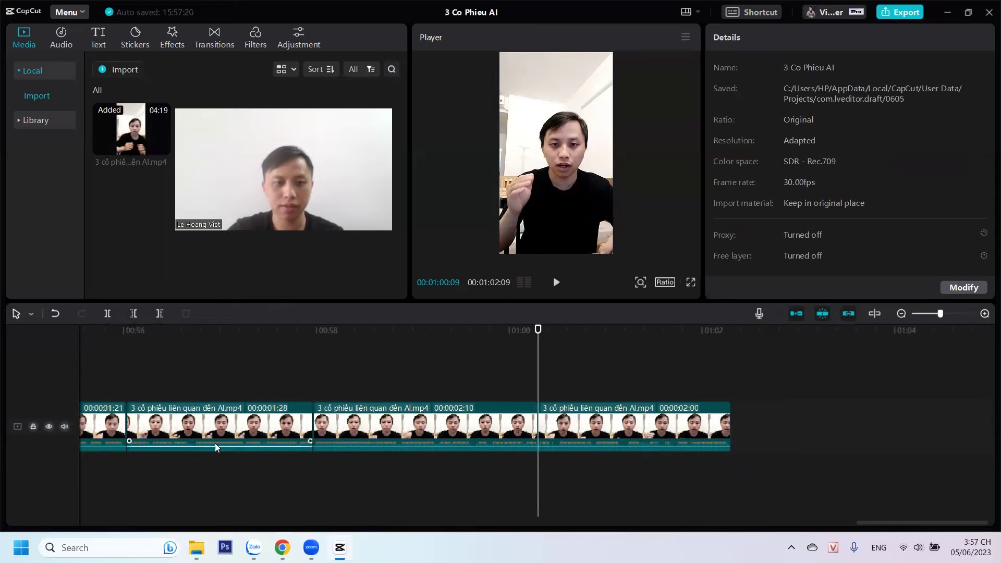
Split the second clip at the short pause at 00:00:01:26 and trim the pause away up to 00:00:02:00
{"action": "left_click_drag", "start_coordinate": [916, 523], "coordinate": [832, 523]}
{"action": "scroll", "coordinate": [233, 462], "scroll_direction": "left", "scroll_amount": 10}
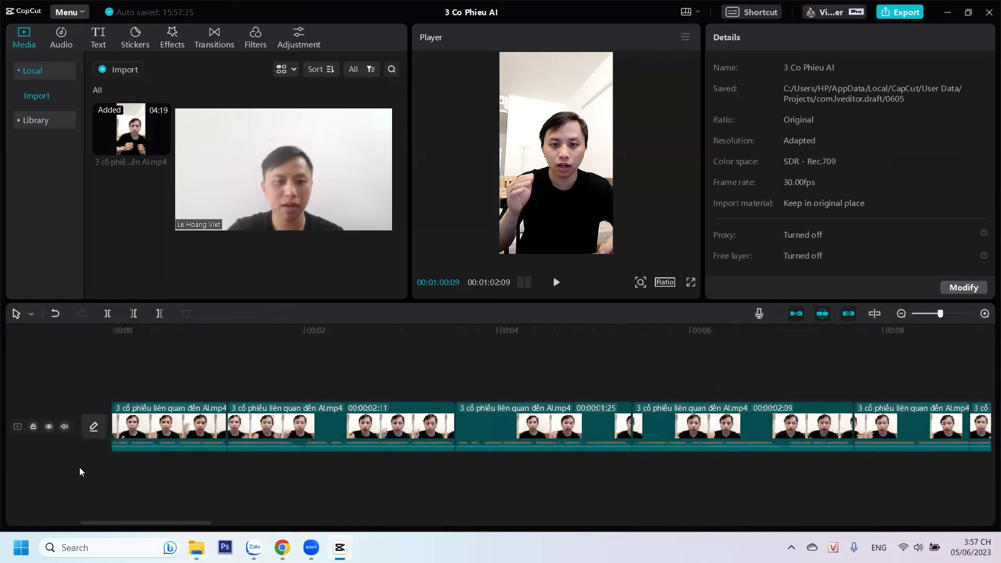
{"action": "left_click", "coordinate": [291, 380]}
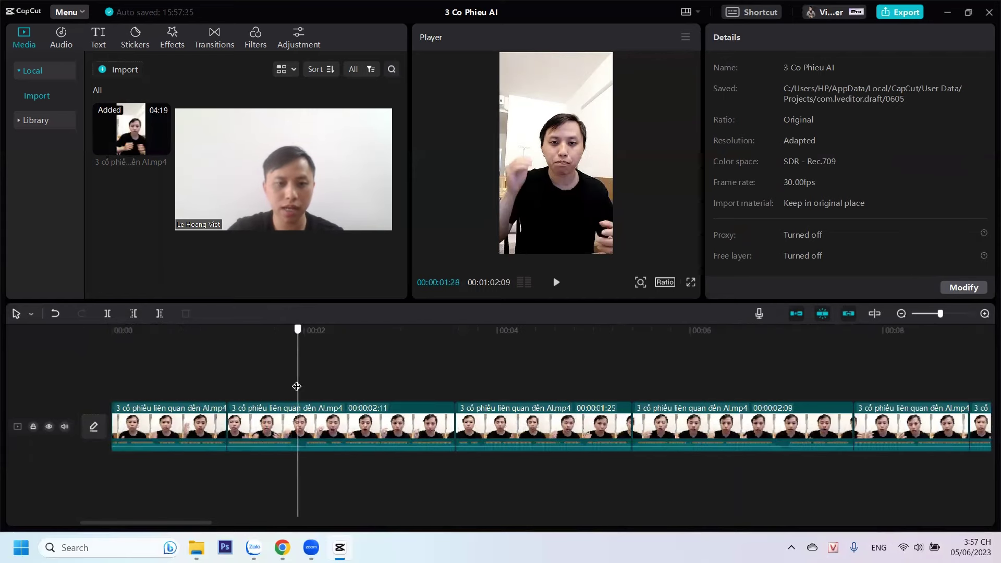
{"action": "left_click", "coordinate": [107, 313]}
{"action": "key", "text": "Right"}
{"action": "key", "text": "Right"}
{"action": "key", "text": "Right"}
{"action": "key", "text": "Right"}
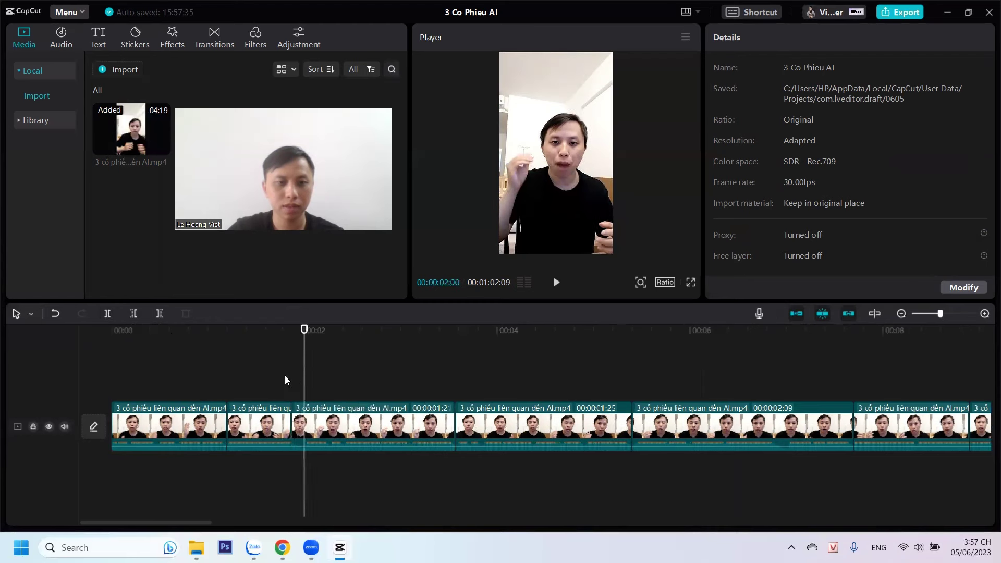
{"action": "left_click", "coordinate": [135, 313]}
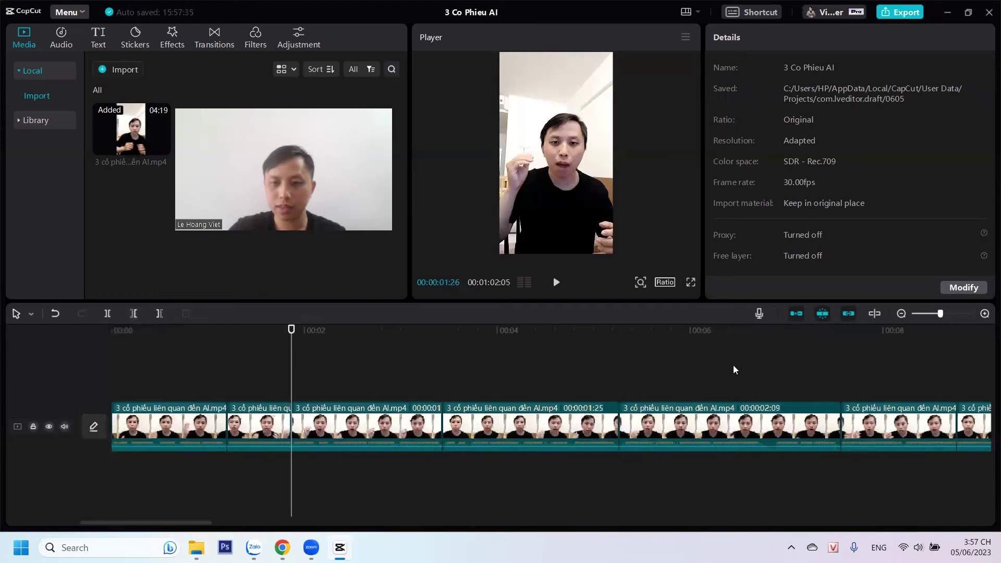
Split the clip at the pause at about 00:00:06:22 and trim the pause away up to 00:00:06:26
{"action": "left_click_drag", "start_coordinate": [751, 372], "coordinate": [772, 376]}
{"action": "left_click", "coordinate": [106, 313]}
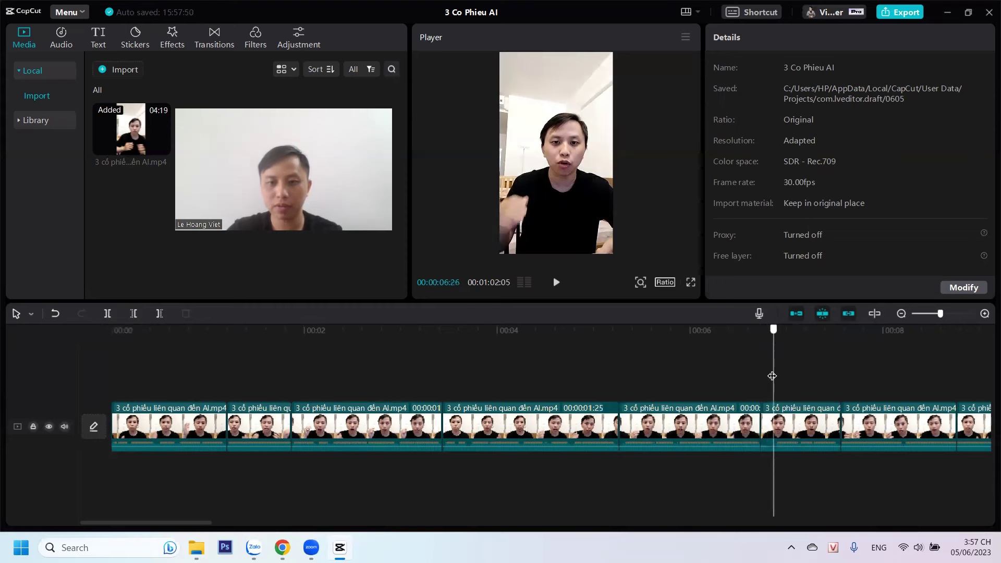
{"action": "left_click", "coordinate": [134, 315]}
Play the first cuts from 00:00:01:00, and preview the whole video full screen from the beginning
{"action": "left_click", "coordinate": [134, 362]}
{"action": "left_click_drag", "start_coordinate": [226, 358], "coordinate": [207, 370]}
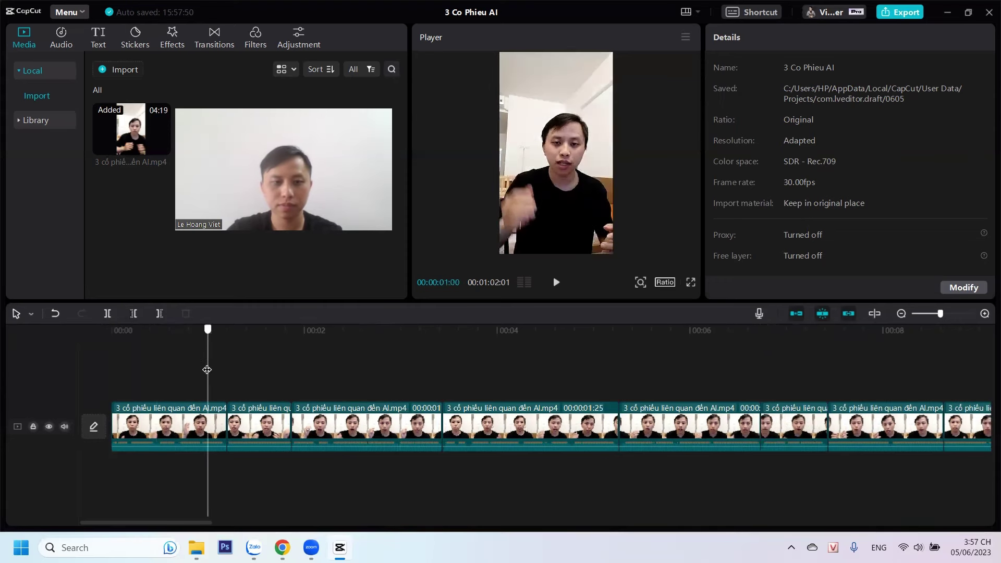
{"action": "key", "text": "space"}
{"action": "key", "text": "space"}
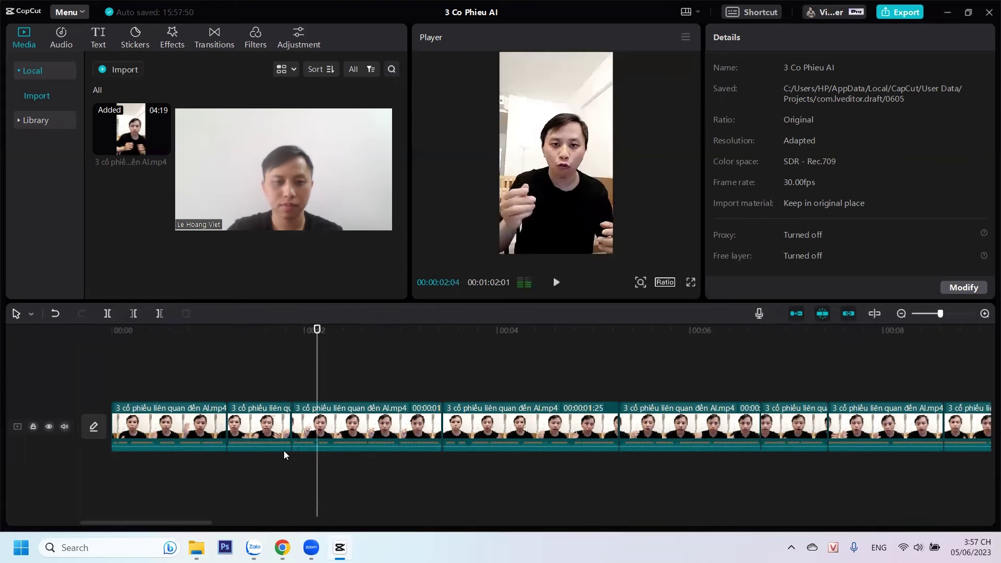
{"action": "left_click_drag", "start_coordinate": [165, 383], "coordinate": [111, 378]}
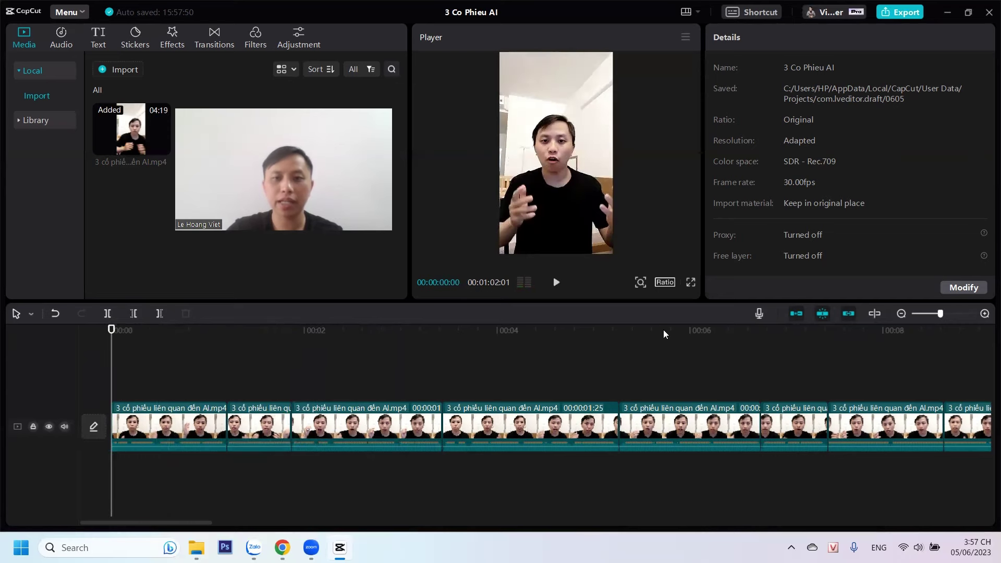
{"action": "left_click", "coordinate": [689, 282]}
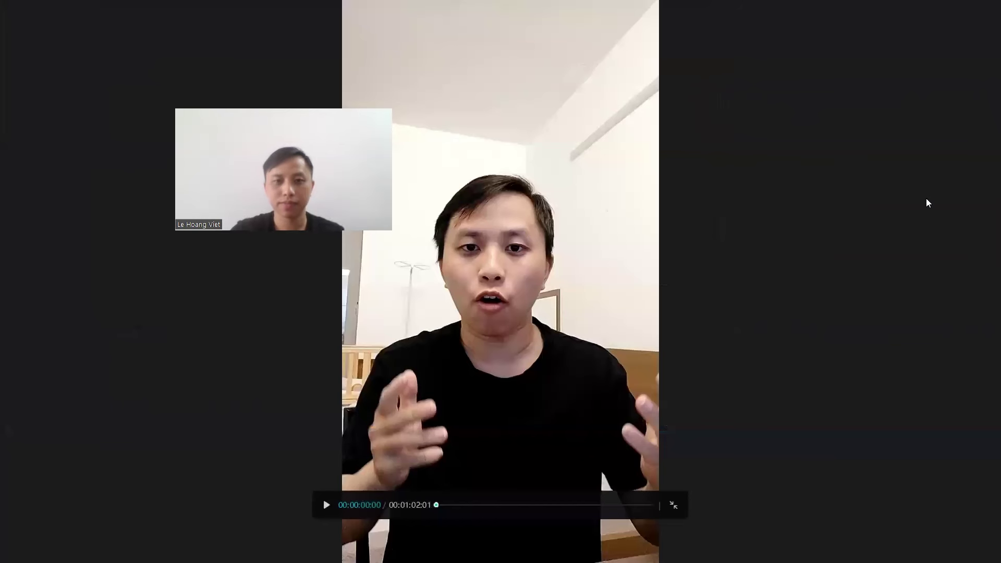
{"action": "key", "text": "space"}
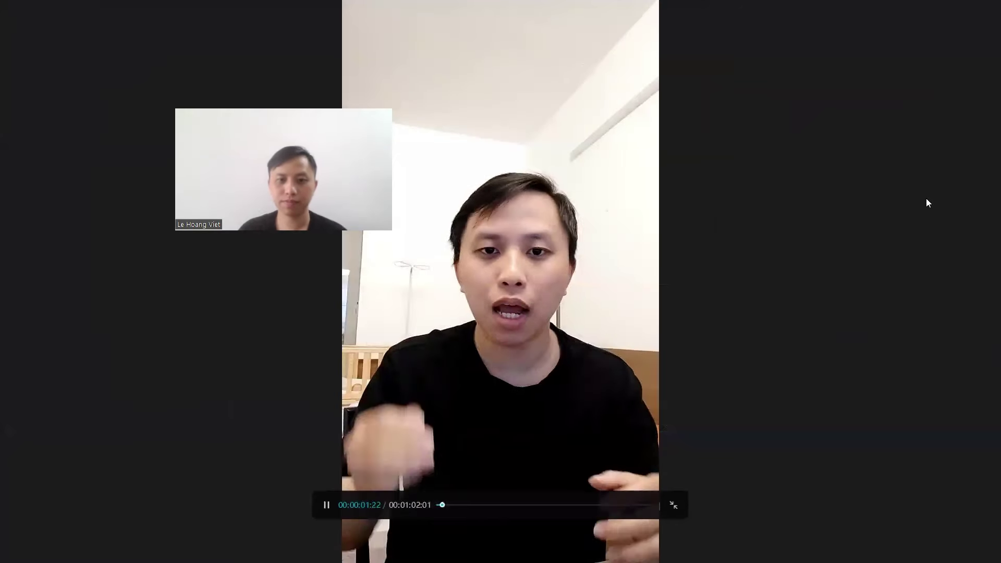
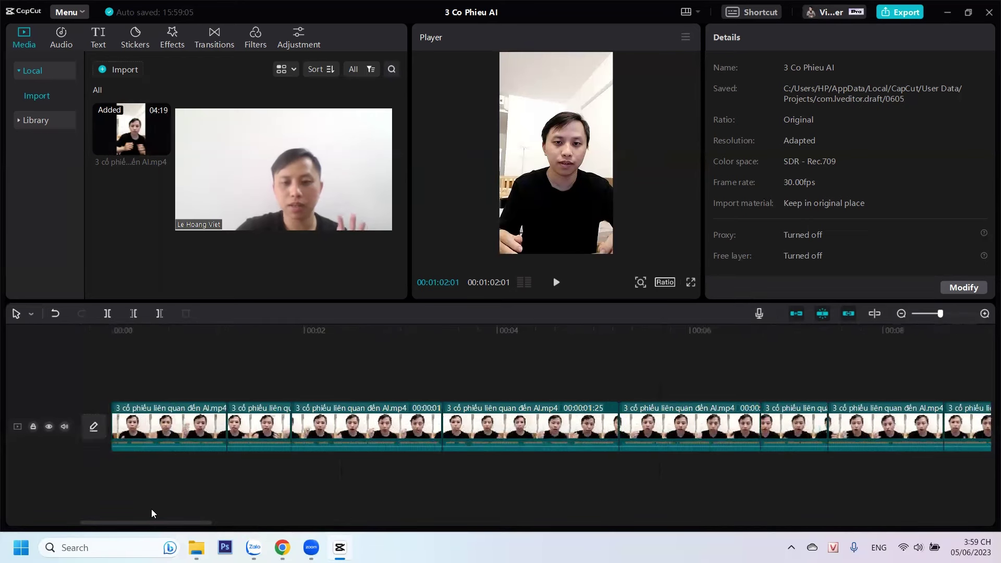
Split the clip at the pause at 00:00:11:21 and trim the pause away up to 00:00:11:25
{"action": "scroll", "coordinate": [151, 509], "scroll_direction": "right", "scroll_amount": 3}
{"action": "scroll", "coordinate": [189, 510], "scroll_direction": "right", "scroll_amount": 14}
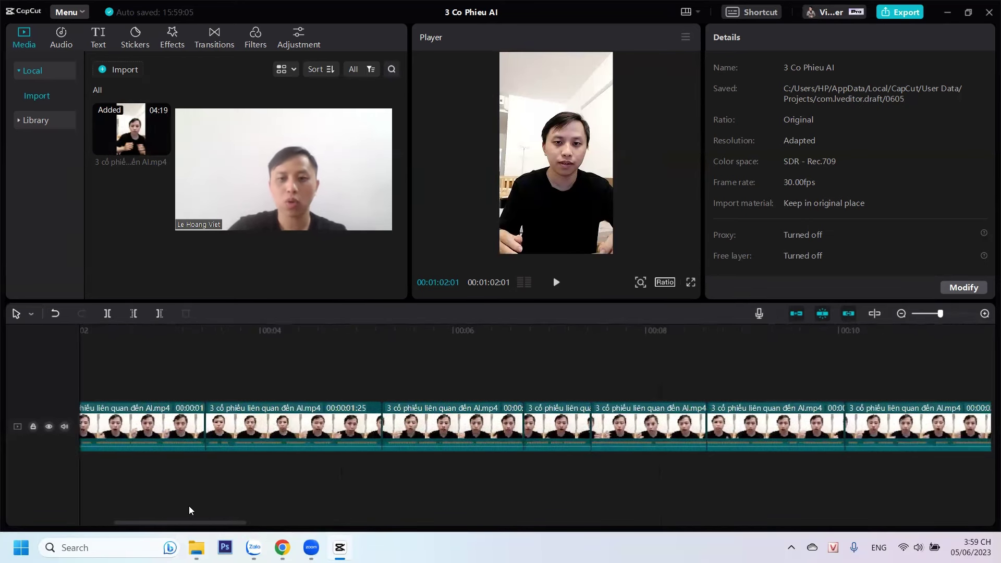
{"action": "scroll", "coordinate": [245, 505], "scroll_direction": "right", "scroll_amount": 2}
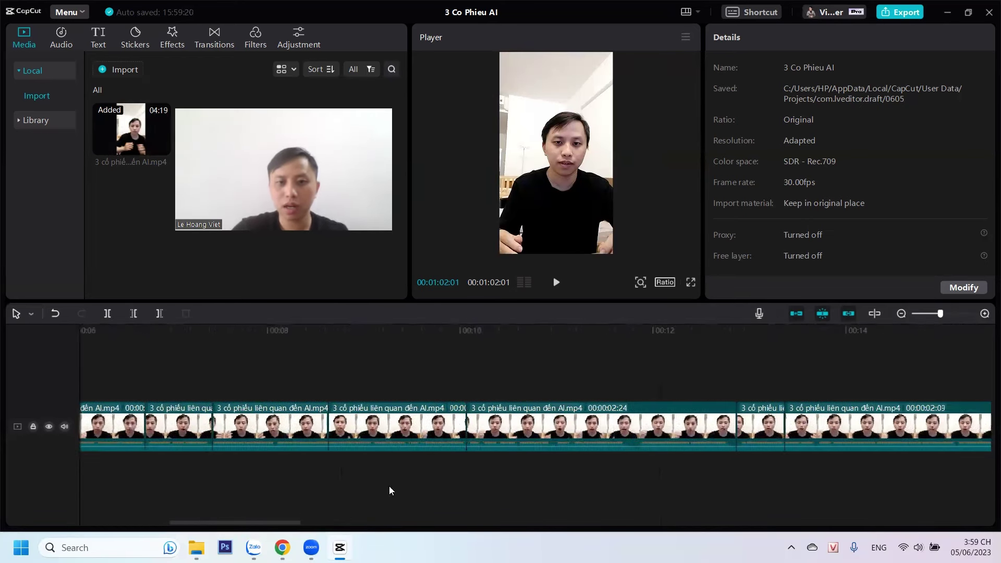
{"action": "left_click", "coordinate": [619, 371]}
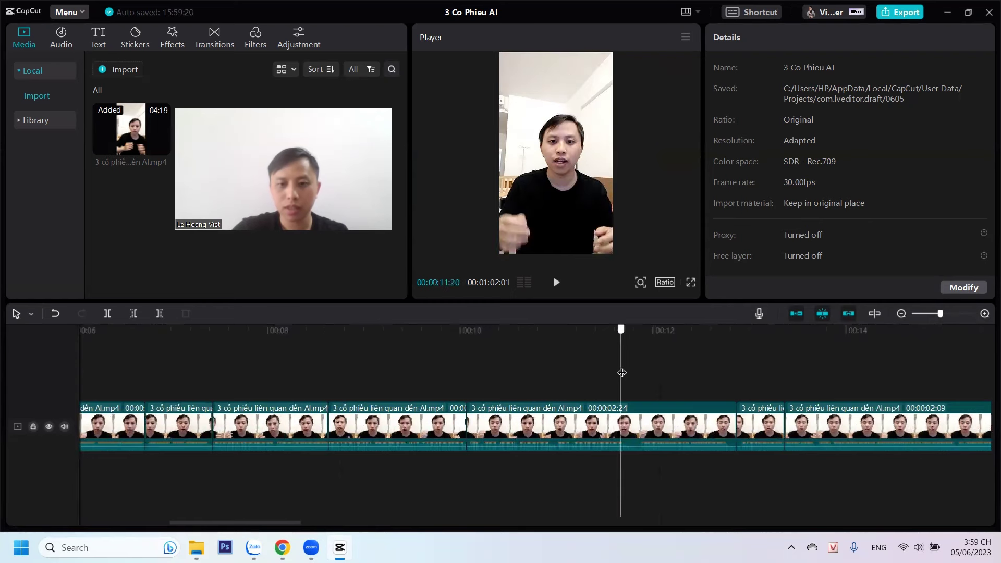
{"action": "left_click", "coordinate": [623, 373]}
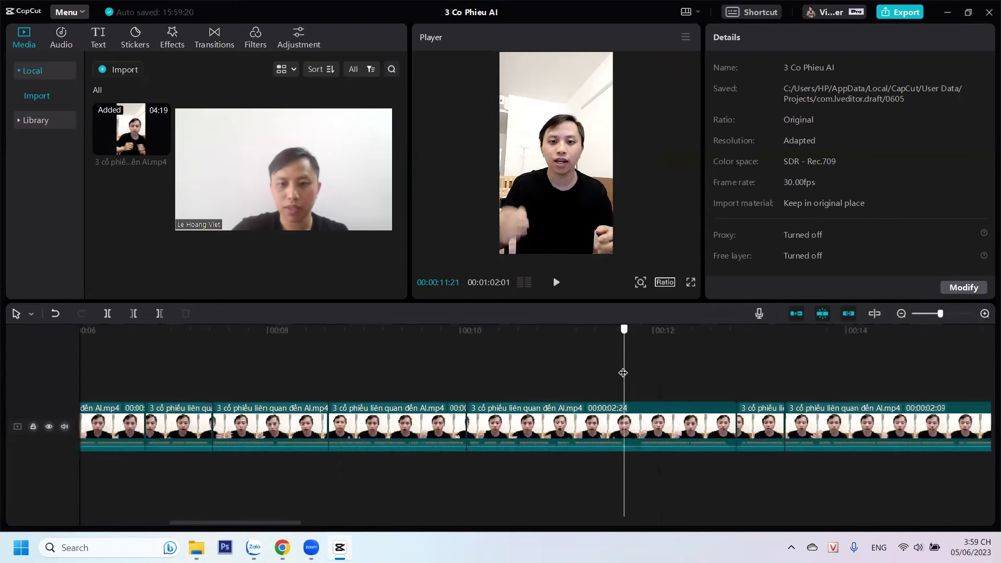
{"action": "key", "text": "ctrl+b"}
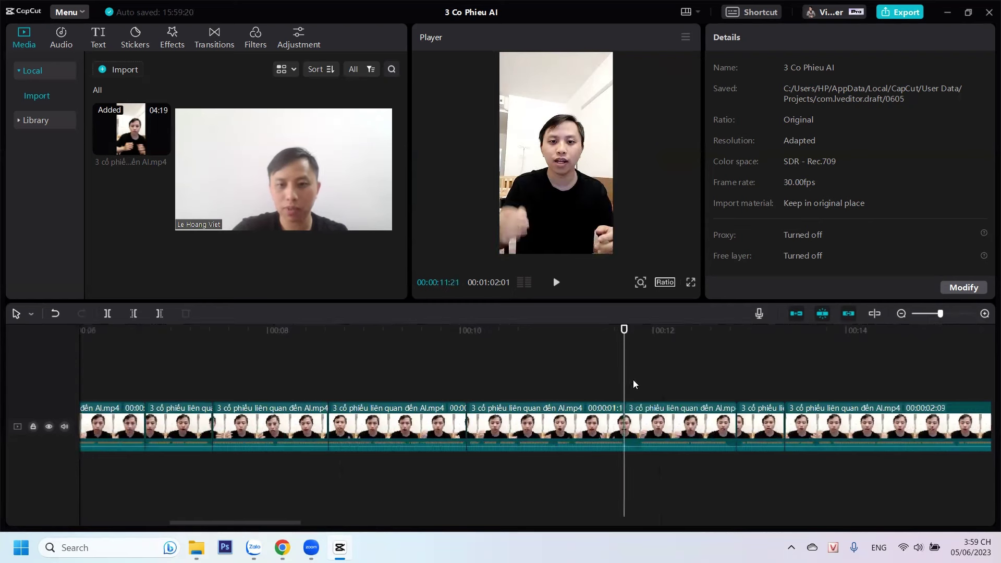
{"action": "left_click", "coordinate": [633, 387]}
{"action": "left_click", "coordinate": [637, 388]}
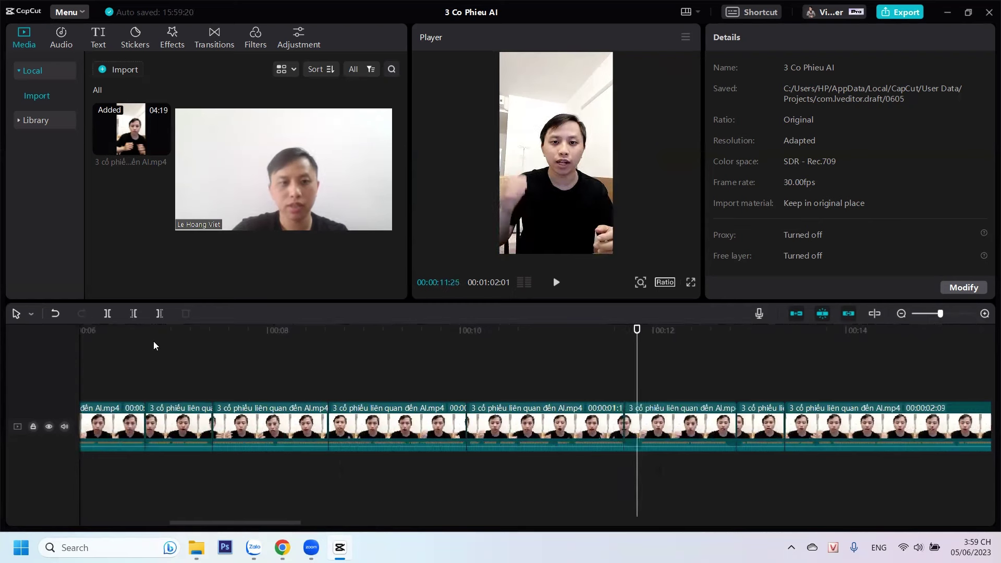
{"action": "left_click", "coordinate": [134, 315]}
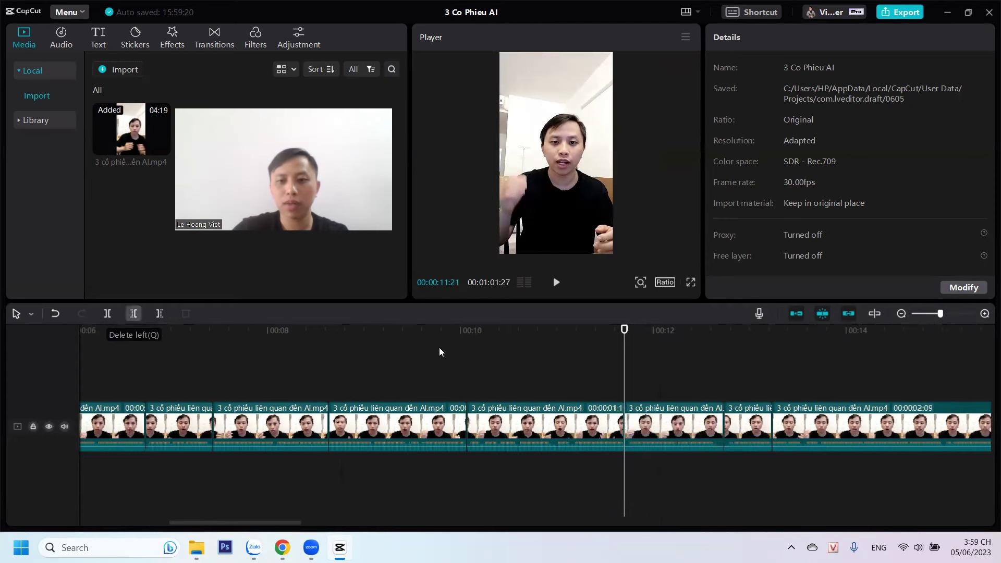
Shorten the end of the clip starting at 00:00:11:21 to 00:00:12:19 and play back the new cuts
{"action": "left_click", "coordinate": [715, 382]}
{"action": "left_click", "coordinate": [699, 425]}
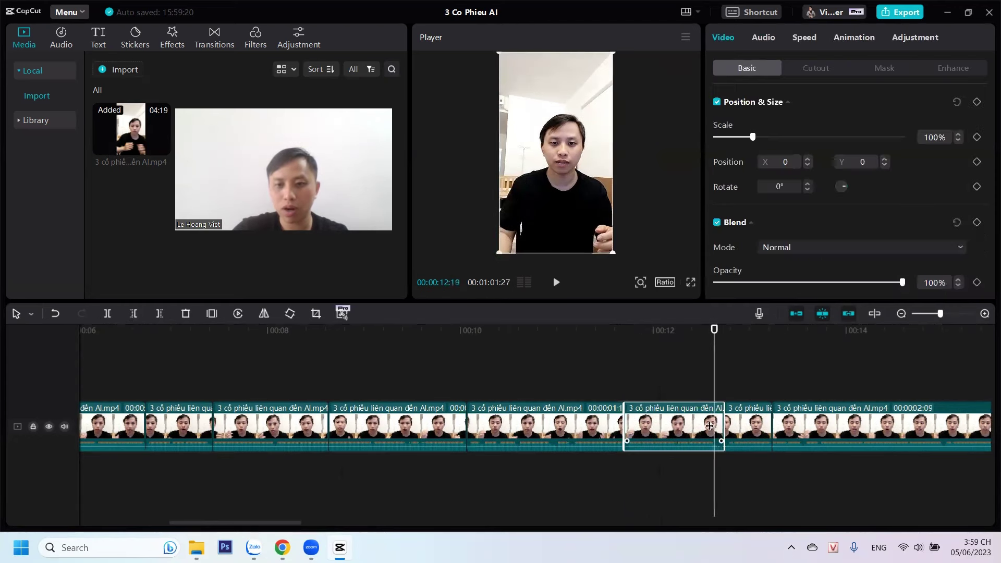
{"action": "left_click_drag", "start_coordinate": [722, 417], "coordinate": [717, 418]}
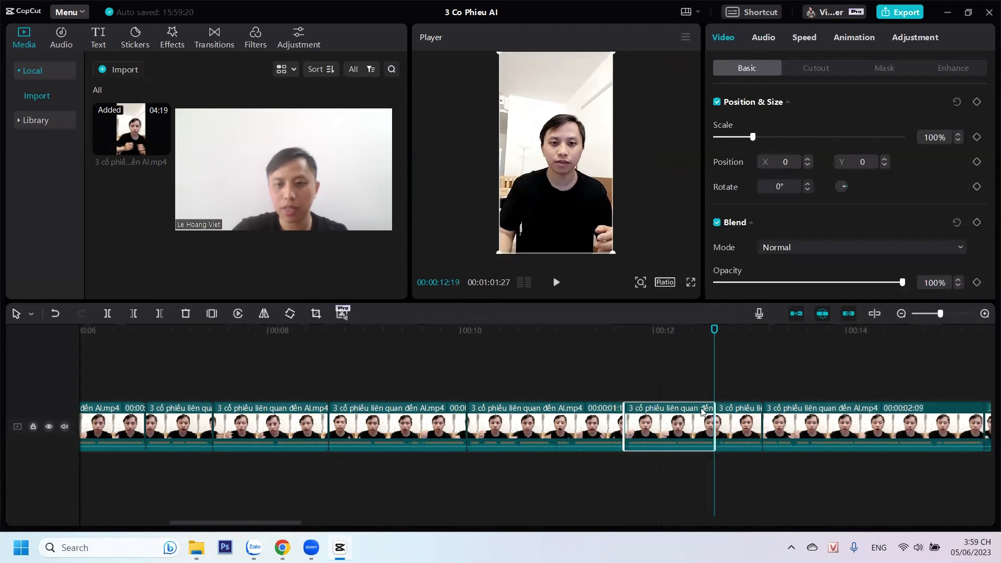
{"action": "left_click", "coordinate": [585, 398]}
{"action": "key", "text": "space"}
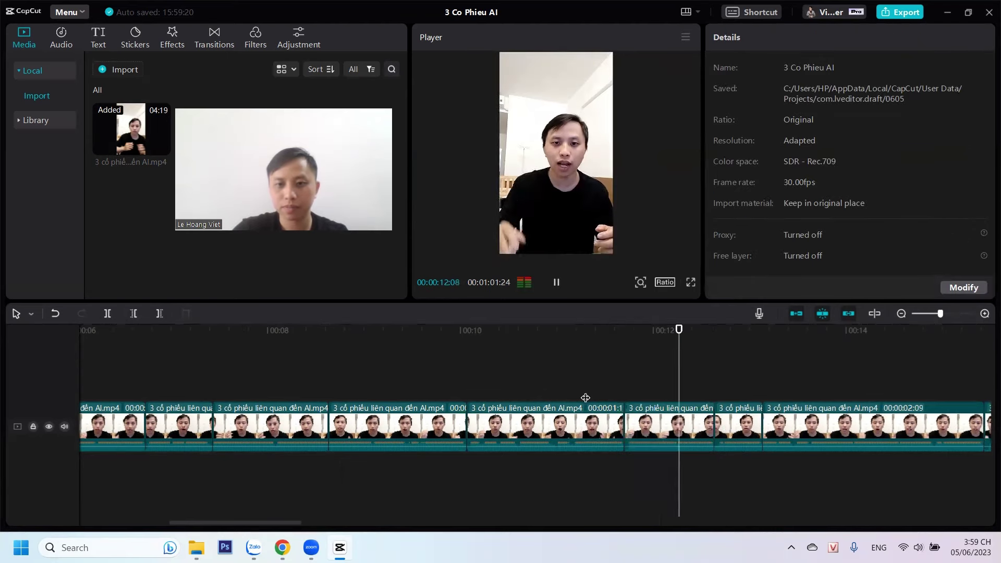
{"action": "key", "text": "space"}
Play on from 00:00:13:05 and trim one frame off the start of the clip at about 00:00:15:13
{"action": "left_click_drag", "start_coordinate": [250, 521], "coordinate": [291, 521]}
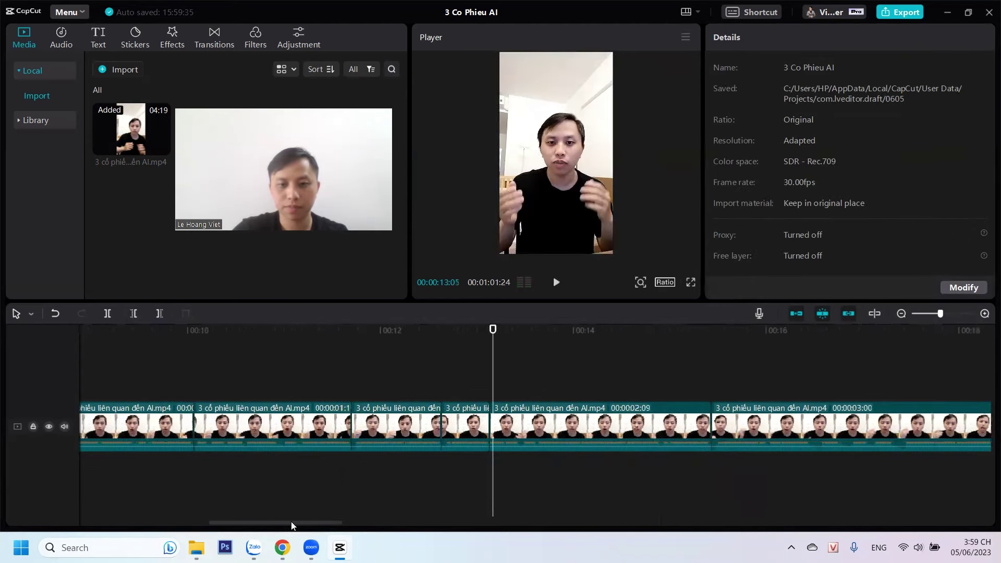
{"action": "key", "text": "space"}
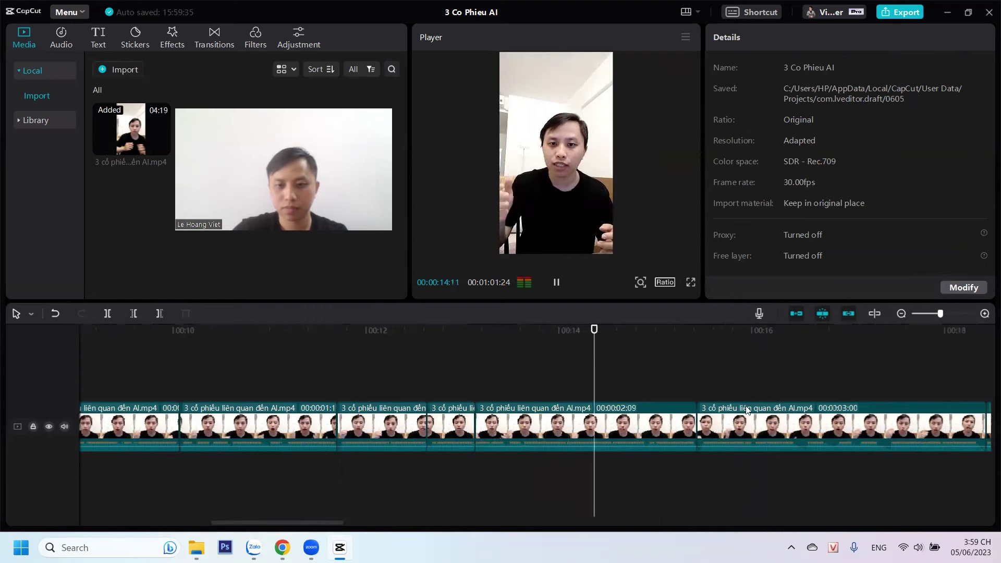
{"action": "key", "text": "space"}
{"action": "left_click", "coordinate": [725, 417]}
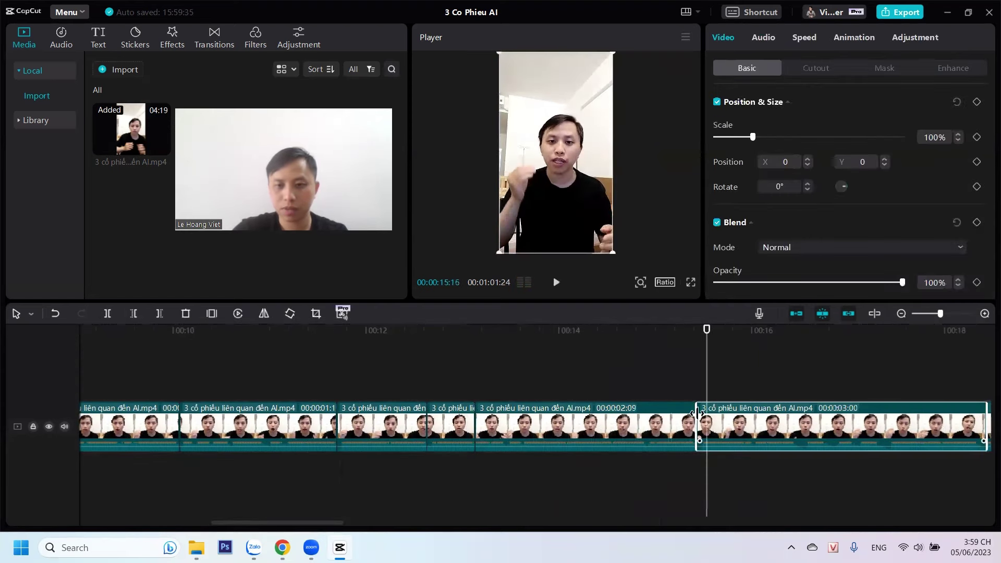
Split the clip at the short pause at 00:00:16:13 and trim the pause away up to 00:00:16:16
{"action": "left_click", "coordinate": [789, 391]}
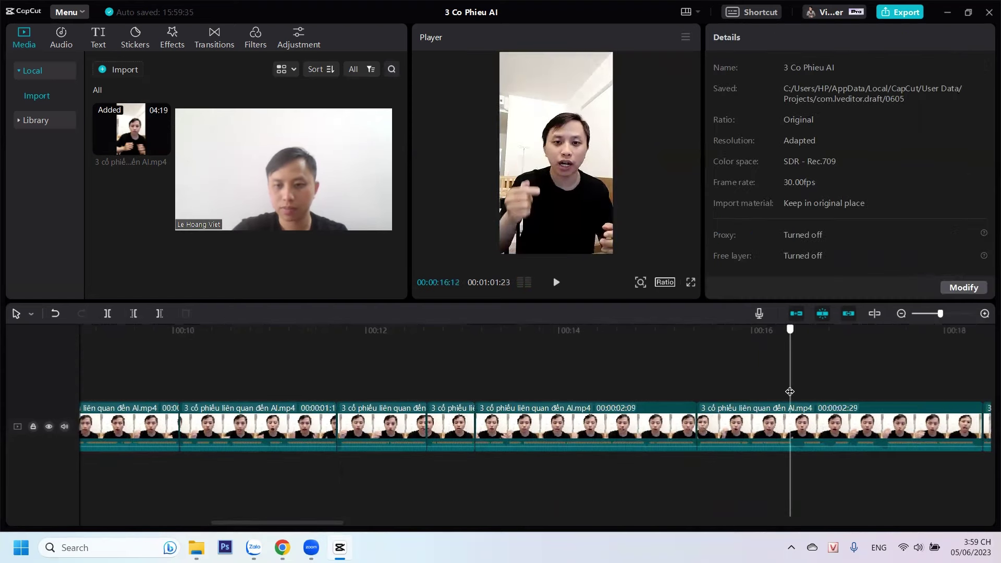
{"action": "left_click_drag", "start_coordinate": [790, 392], "coordinate": [792, 392]}
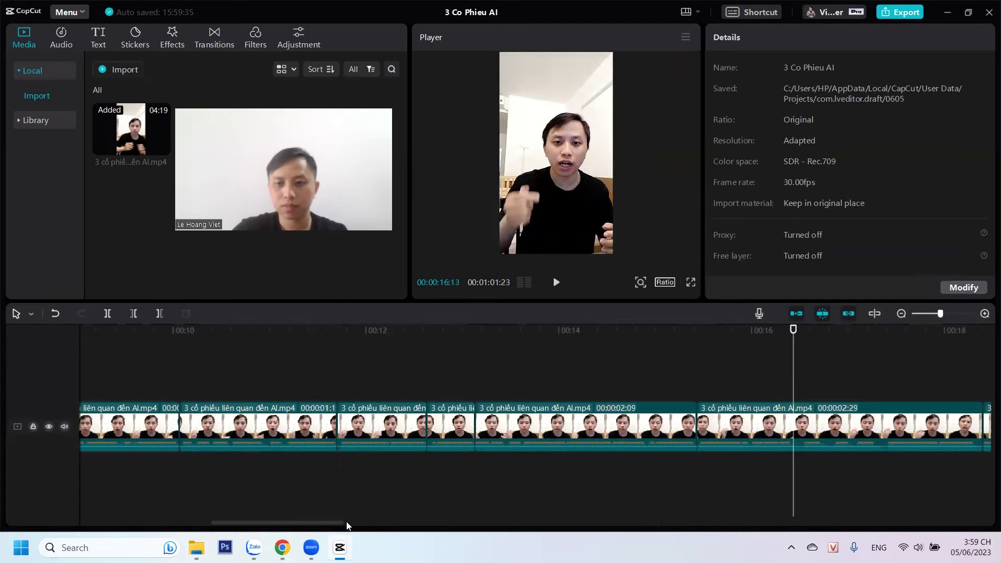
{"action": "scroll", "coordinate": [346, 521], "scroll_direction": "right", "scroll_amount": 3}
{"action": "left_click_drag", "start_coordinate": [939, 320], "coordinate": [942, 320]}
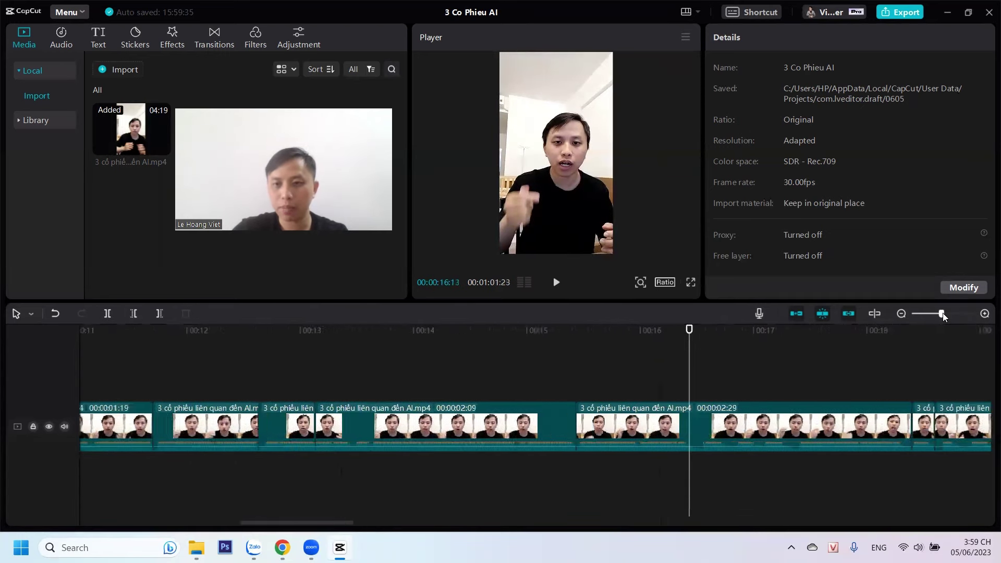
{"action": "left_click", "coordinate": [108, 313]}
{"action": "left_click_drag", "start_coordinate": [695, 388], "coordinate": [703, 395]}
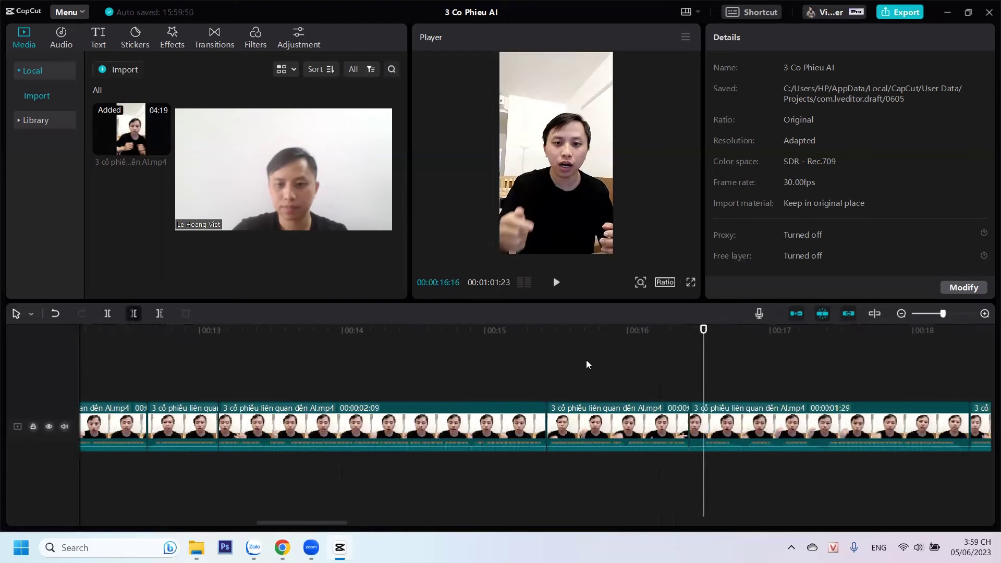
{"action": "key", "text": "q"}
Split the clip at the next short pause at 00:00:16:19 and trim the pause away up to 00:00:16:22
{"action": "key", "text": "Right"}
{"action": "key", "text": "Right"}
{"action": "key", "text": "Right"}
{"action": "key", "text": "Right"}
{"action": "key", "text": "Right"}
{"action": "key", "text": "Right"}
{"action": "key", "text": "Right"}
{"action": "key", "text": "Right"}
{"action": "key", "text": "Right"}
{"action": "left_click", "coordinate": [718, 376]}
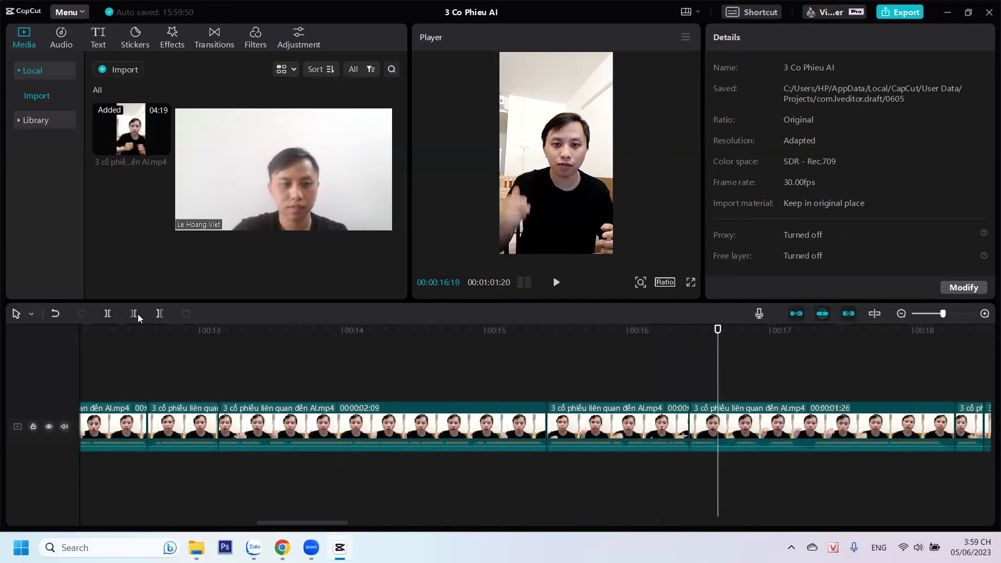
{"action": "left_click", "coordinate": [108, 313]}
{"action": "left_click", "coordinate": [732, 379]}
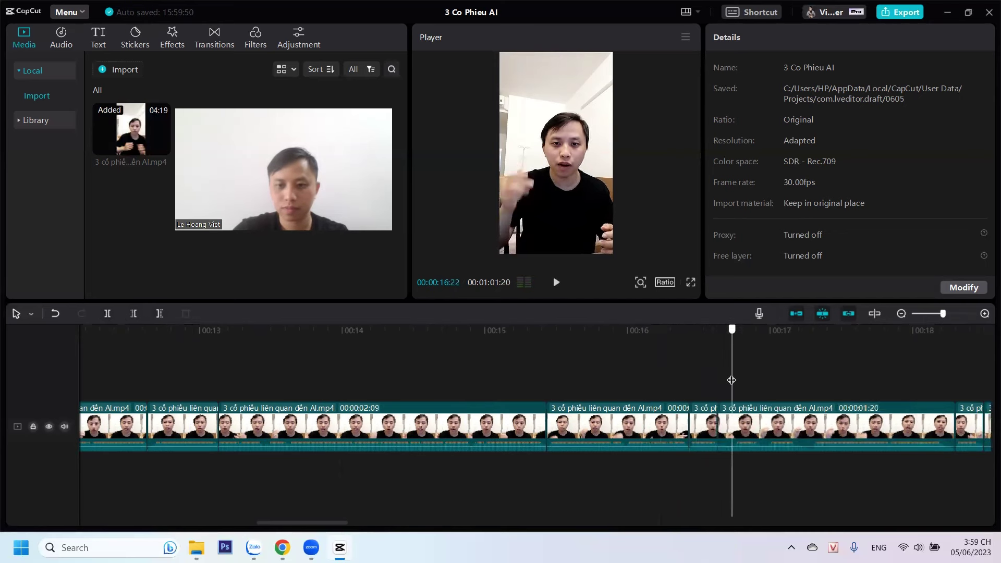
{"action": "left_click", "coordinate": [137, 314]}
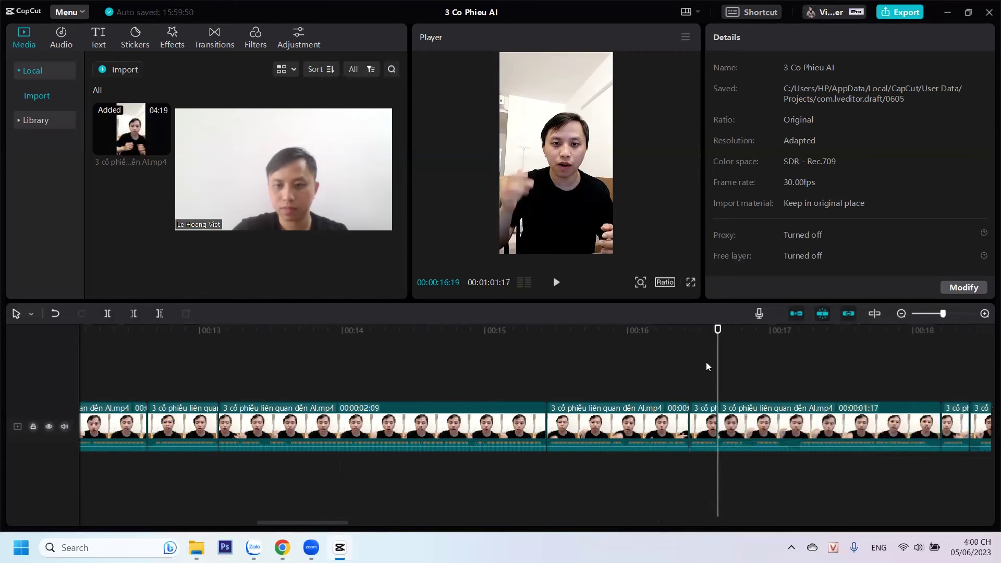
Cut out the pause from 00:00:17:03 to 00:00:17:06 and shorten the end of the clip after it to about 00:00:18:01
{"action": "left_click", "coordinate": [781, 387]}
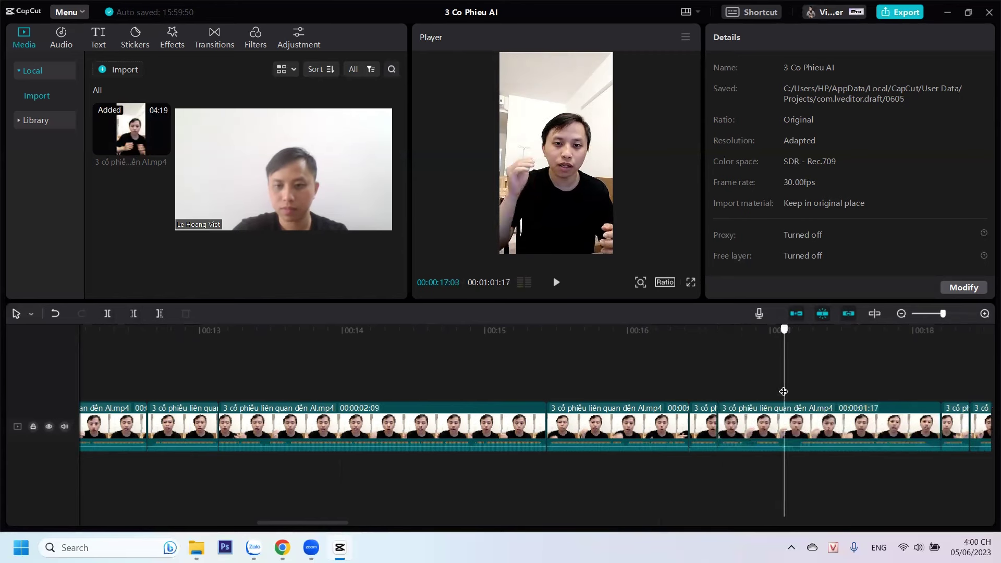
{"action": "left_click", "coordinate": [112, 312]}
{"action": "left_click", "coordinate": [798, 383]}
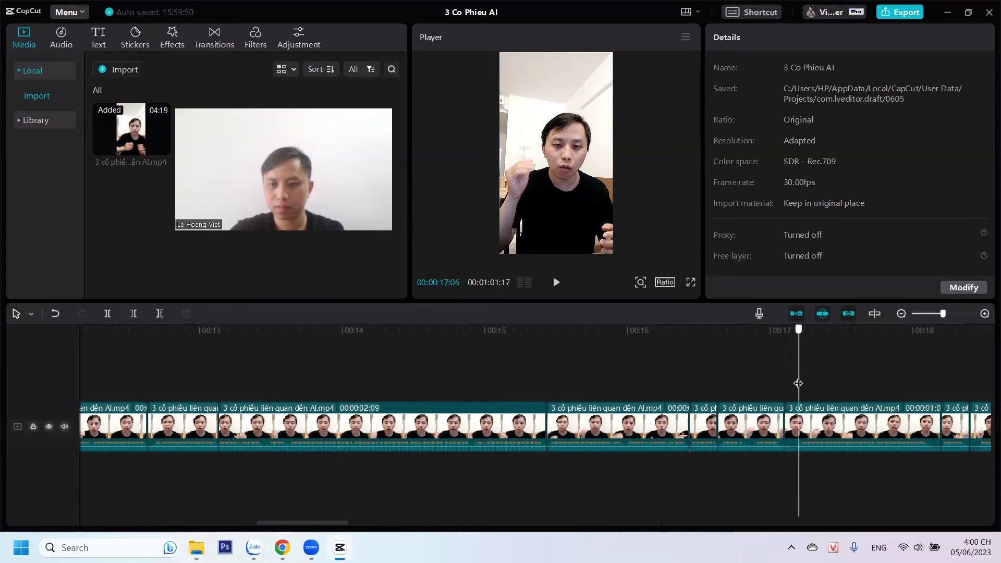
{"action": "left_click", "coordinate": [133, 313]}
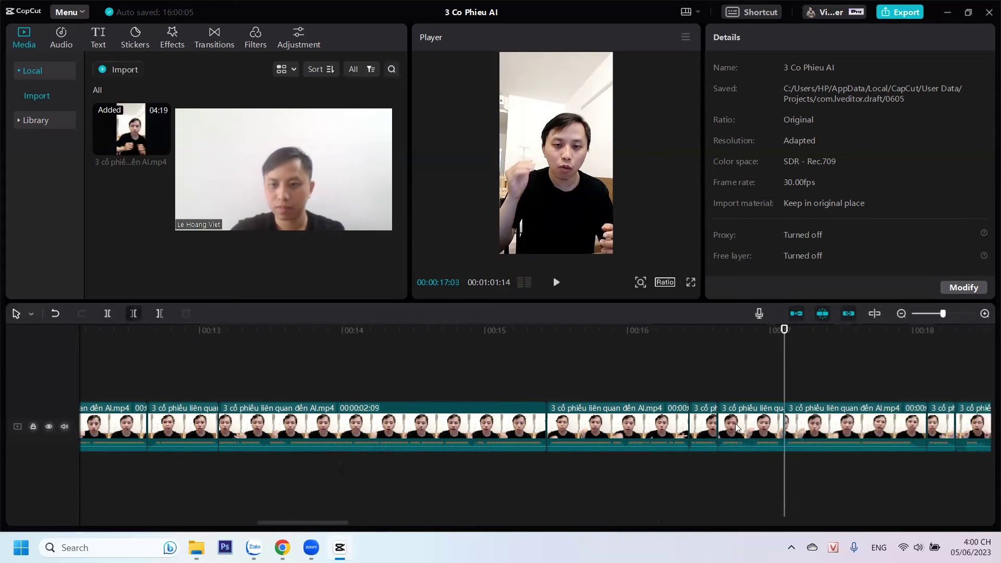
{"action": "left_click", "coordinate": [882, 426]}
{"action": "left_click_drag", "start_coordinate": [926, 425], "coordinate": [917, 425]}
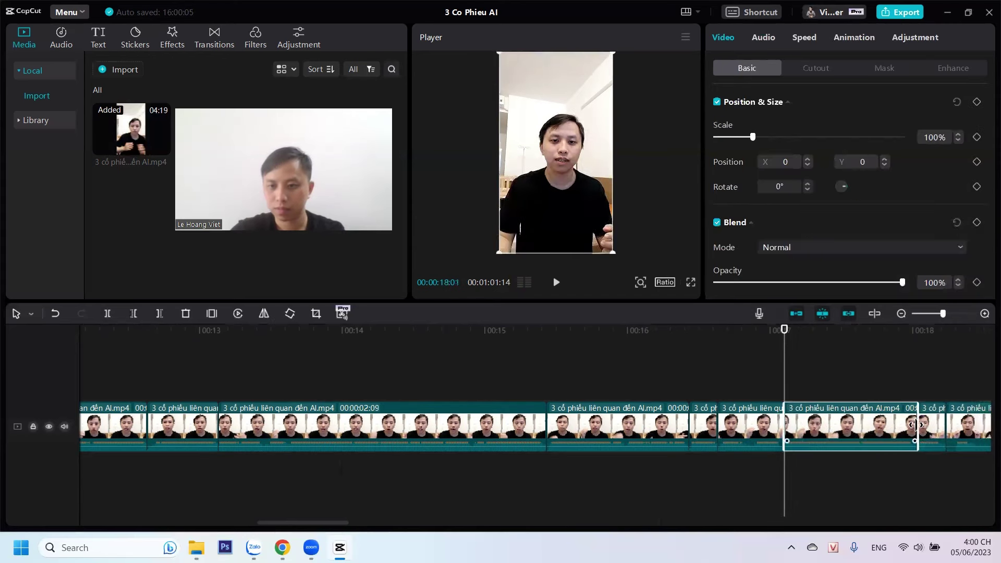
Trim two frames off the start of the clip at about 00:00:18:07 and cut out its pause from 00:00:18:11 to 00:00:18:14
{"action": "left_click_drag", "start_coordinate": [334, 526], "coordinate": [367, 528]}
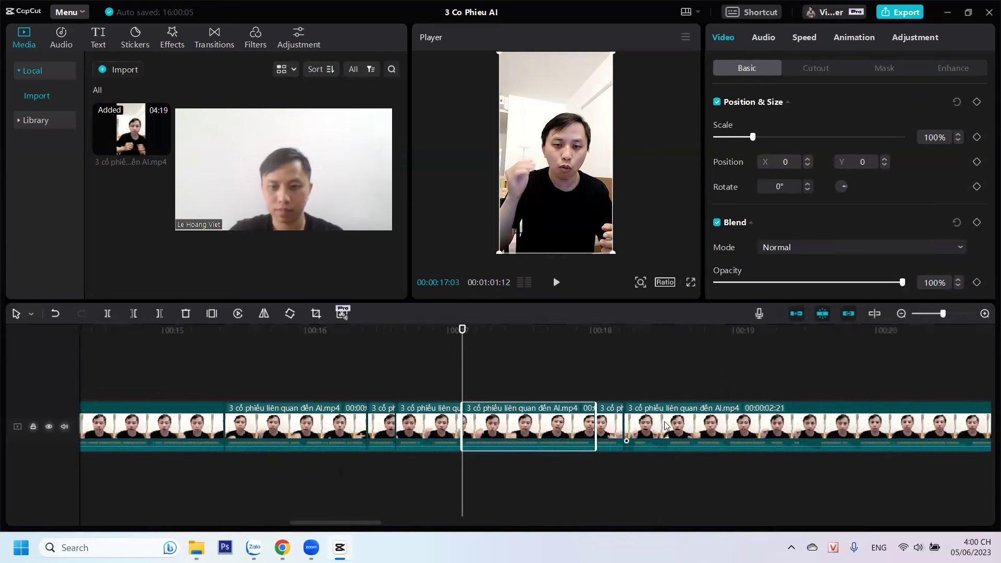
{"action": "left_click", "coordinate": [634, 423]}
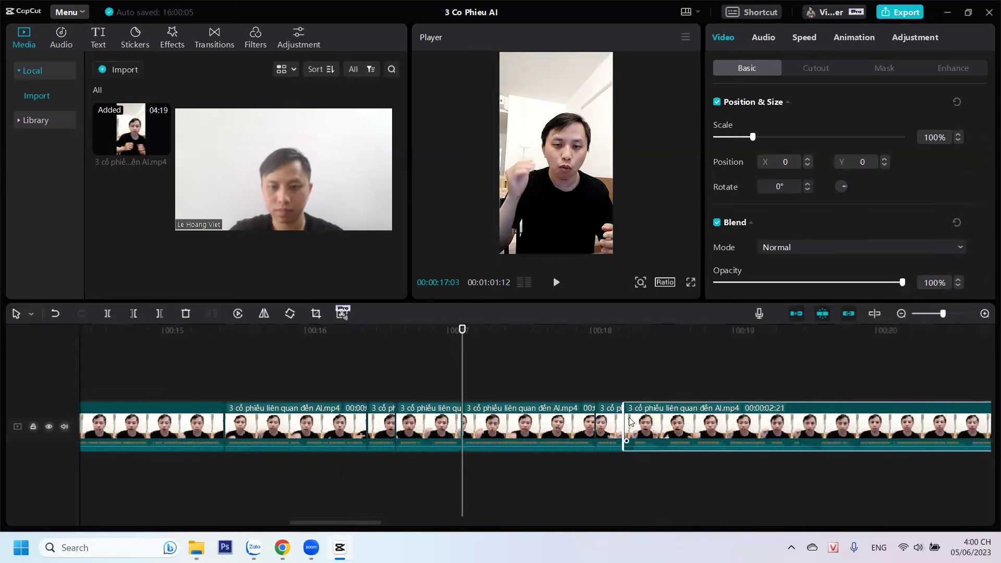
{"action": "left_click", "coordinate": [643, 384]}
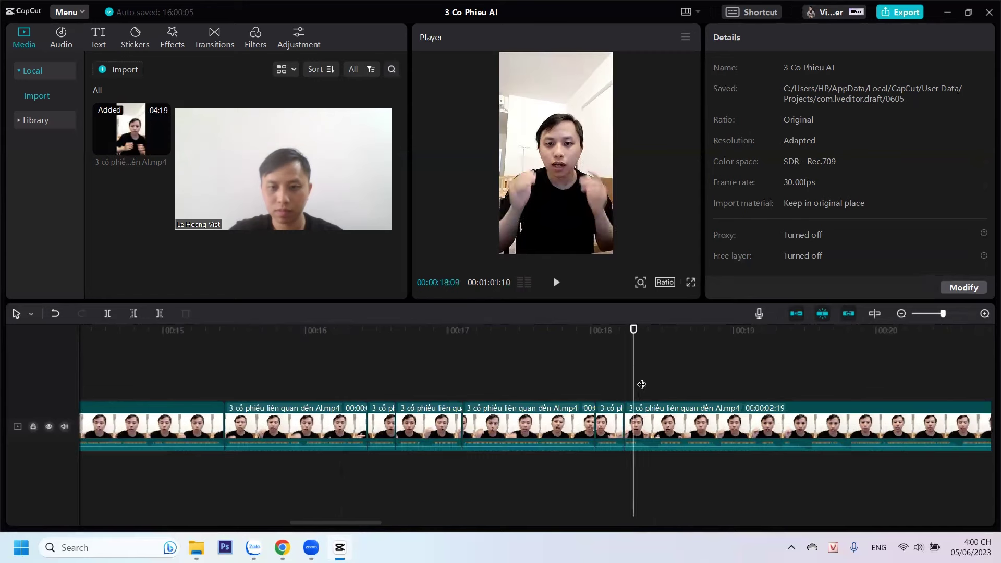
{"action": "left_click", "coordinate": [107, 314]}
{"action": "left_click", "coordinate": [657, 396]}
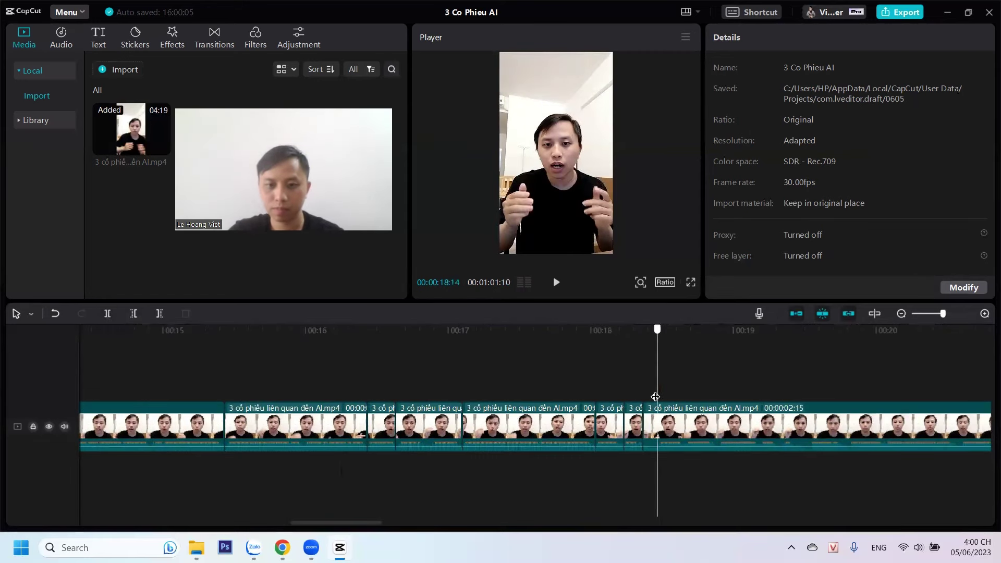
{"action": "left_click", "coordinate": [134, 315]}
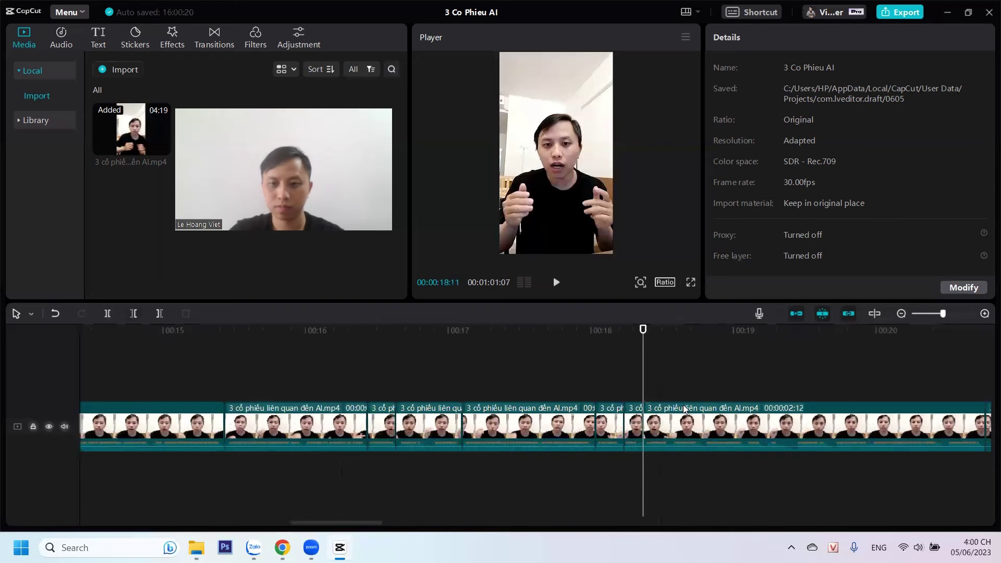
Split the clip at the short pause at 00:00:19:10 and trim the pause away up to 00:00:19:12
{"action": "left_click", "coordinate": [782, 389]}
{"action": "left_click", "coordinate": [108, 314]}
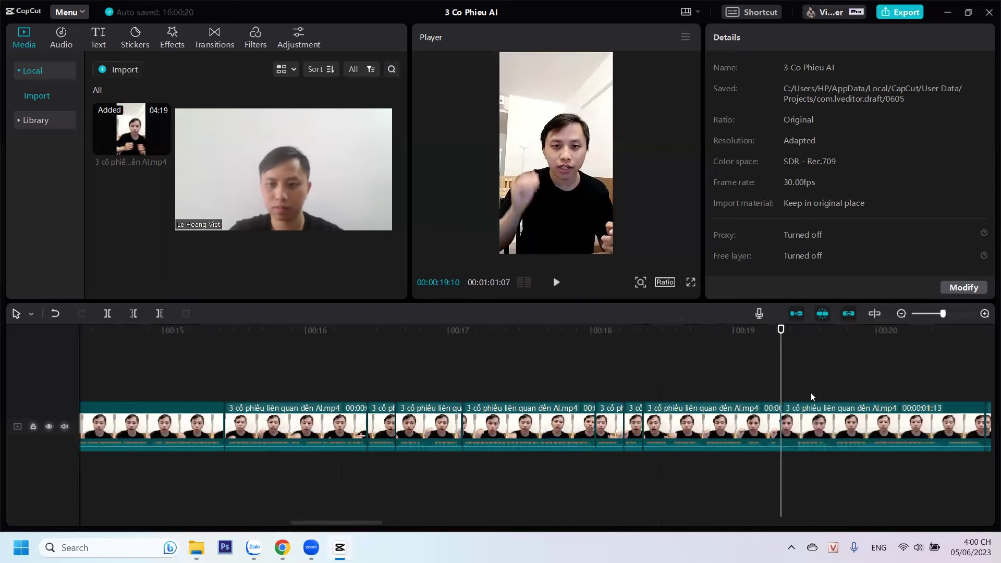
{"action": "left_click", "coordinate": [791, 394]}
{"action": "left_click", "coordinate": [134, 314]}
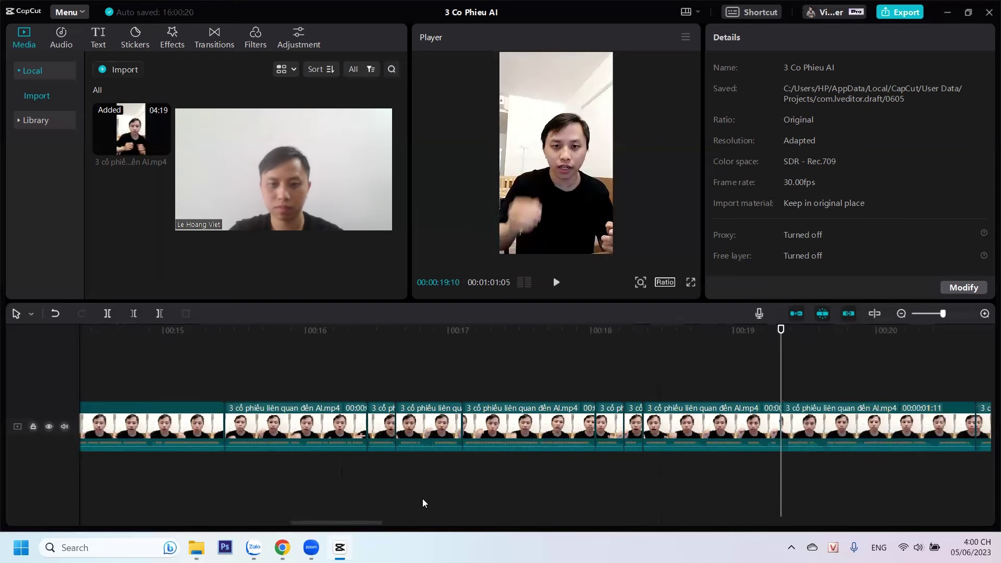
Split the clip at the next short pause at 00:00:20:28 and trim two frames off the start of the part after it
{"action": "left_click_drag", "start_coordinate": [367, 522], "coordinate": [401, 522]}
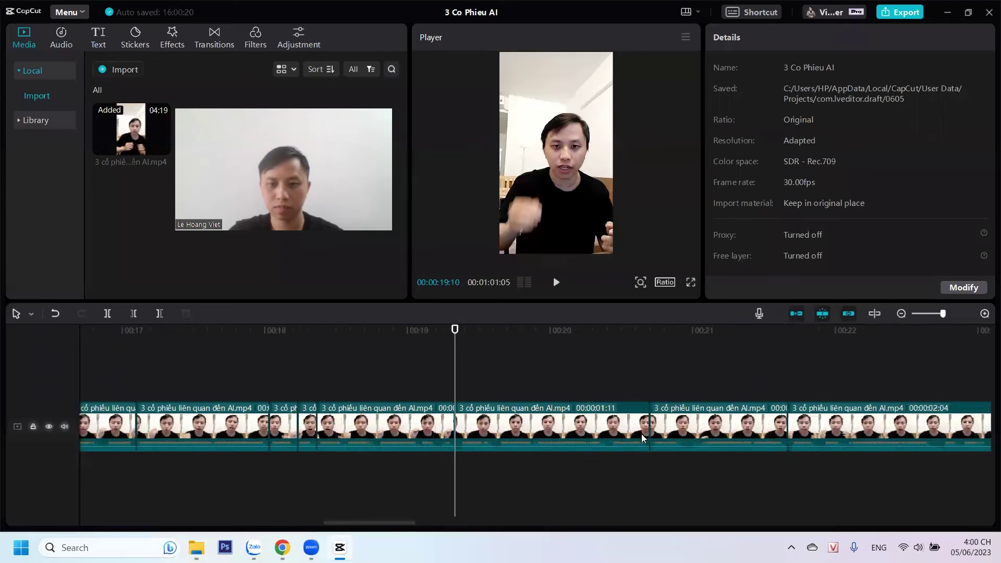
{"action": "left_click", "coordinate": [681, 373]}
{"action": "left_click", "coordinate": [107, 314]}
{"action": "left_click_drag", "start_coordinate": [683, 383], "coordinate": [692, 385]}
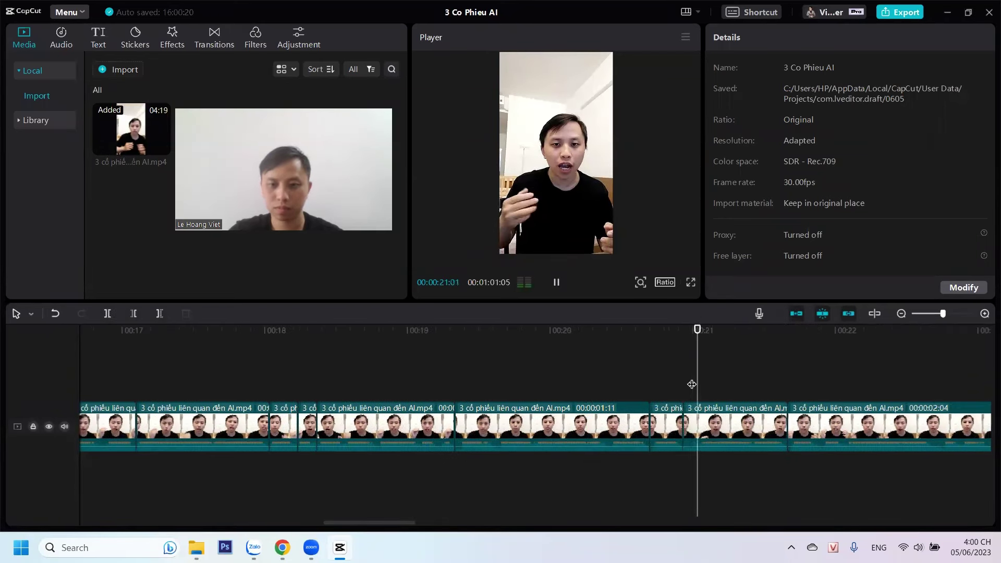
{"action": "key", "text": "space"}
{"action": "left_click", "coordinate": [136, 316]}
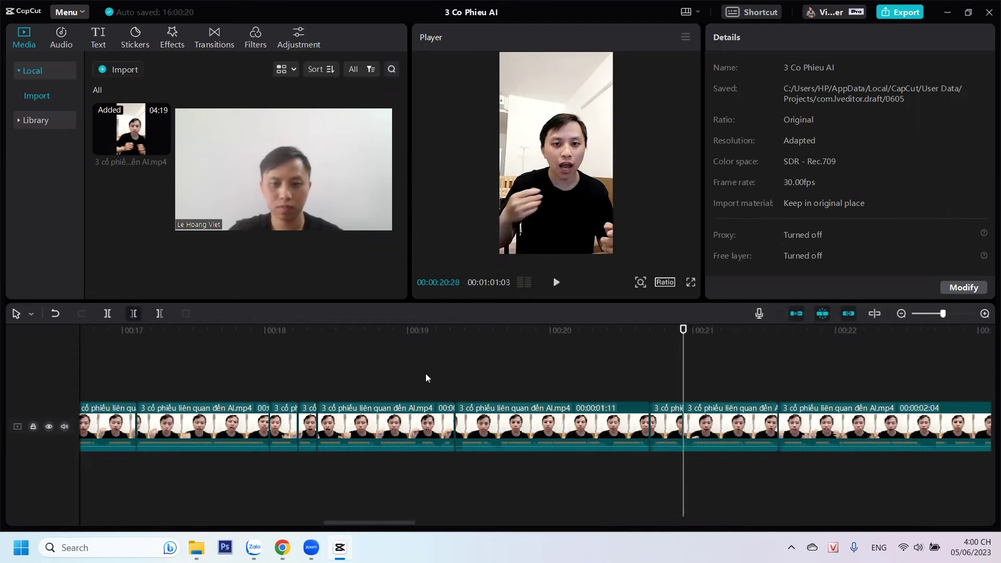
Trim one frame off the start of the clip at 00:00:19:10 and play the edited section from about 00:00:18:00 to 00:00:22:18
{"action": "left_click", "coordinate": [461, 417]}
{"action": "left_click_drag", "start_coordinate": [458, 412], "coordinate": [462, 412]}
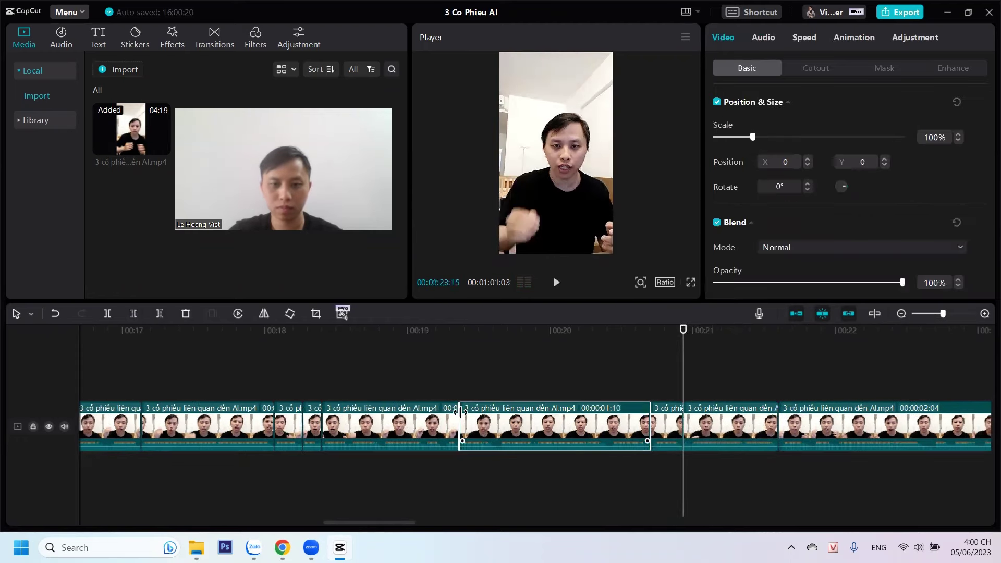
{"action": "left_click", "coordinate": [267, 372]}
{"action": "key", "text": "space"}
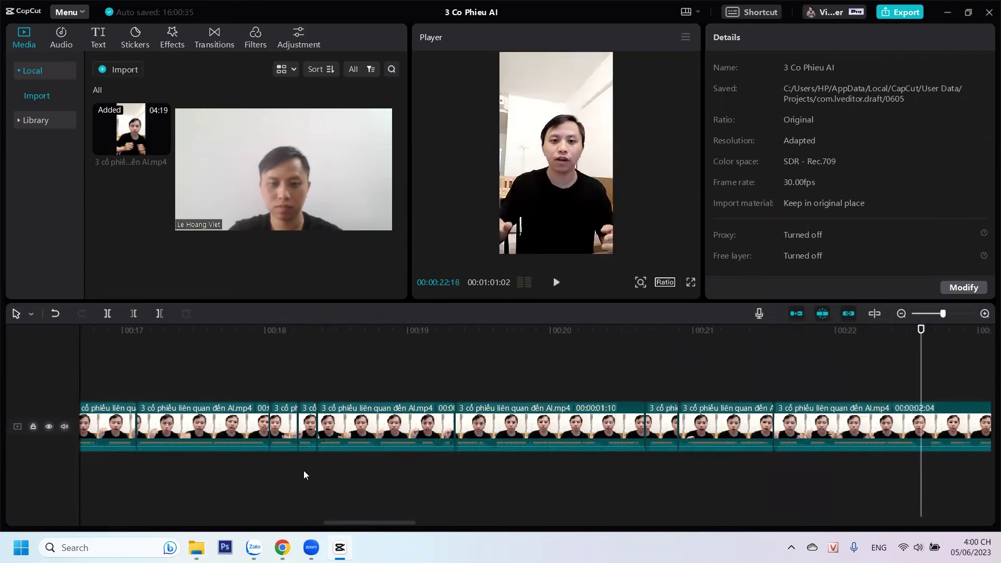
Place the playhead at 00:00:22:17, at the short pause inside the clip
{"action": "left_click_drag", "start_coordinate": [356, 519], "coordinate": [401, 522]}
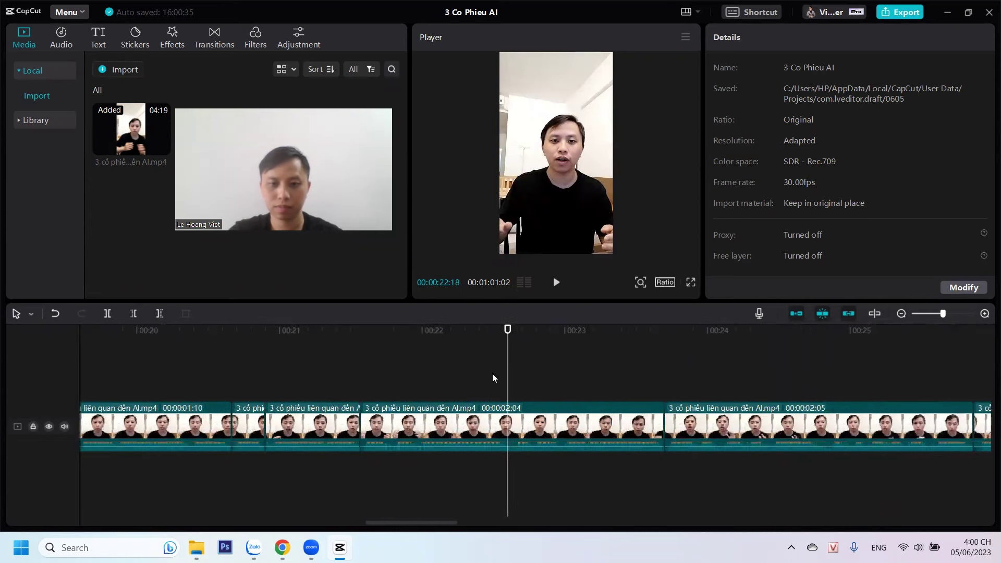
{"action": "left_click_drag", "start_coordinate": [506, 376], "coordinate": [500, 376]}
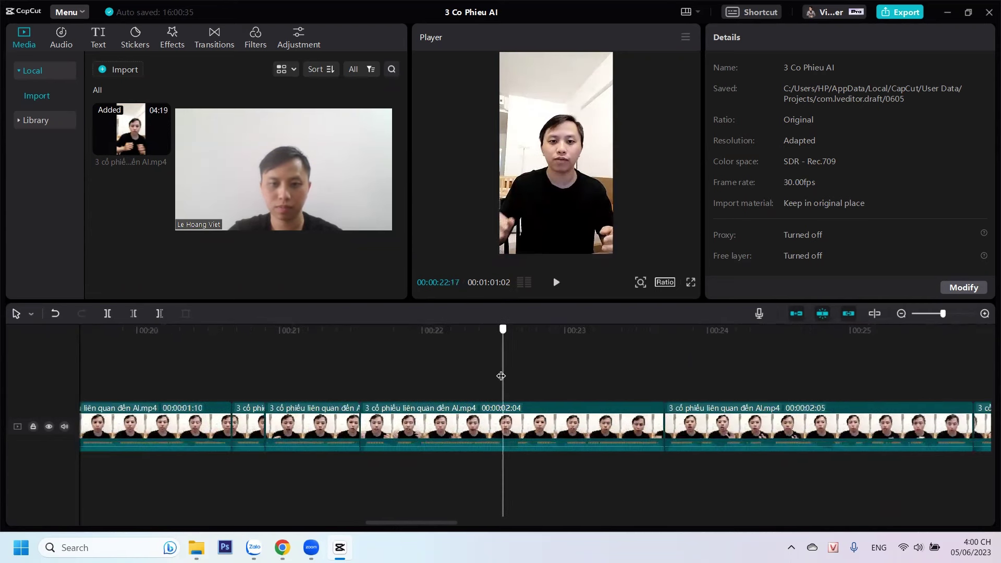
Split the clip at 00:00:22:17 and remove the footage from the split up to 00:00:22:19
{"action": "left_click", "coordinate": [108, 309]}
{"action": "left_click", "coordinate": [512, 387]}
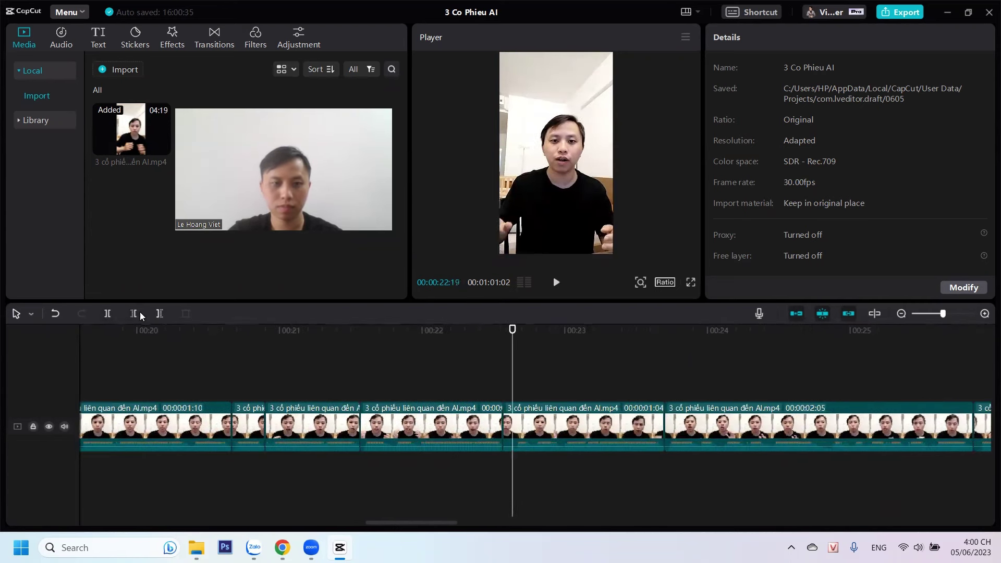
{"action": "left_click", "coordinate": [137, 311]}
Split the following clip at 00:00:24:20 and remove the footage from there up to 00:00:24:24
{"action": "left_click", "coordinate": [804, 387]}
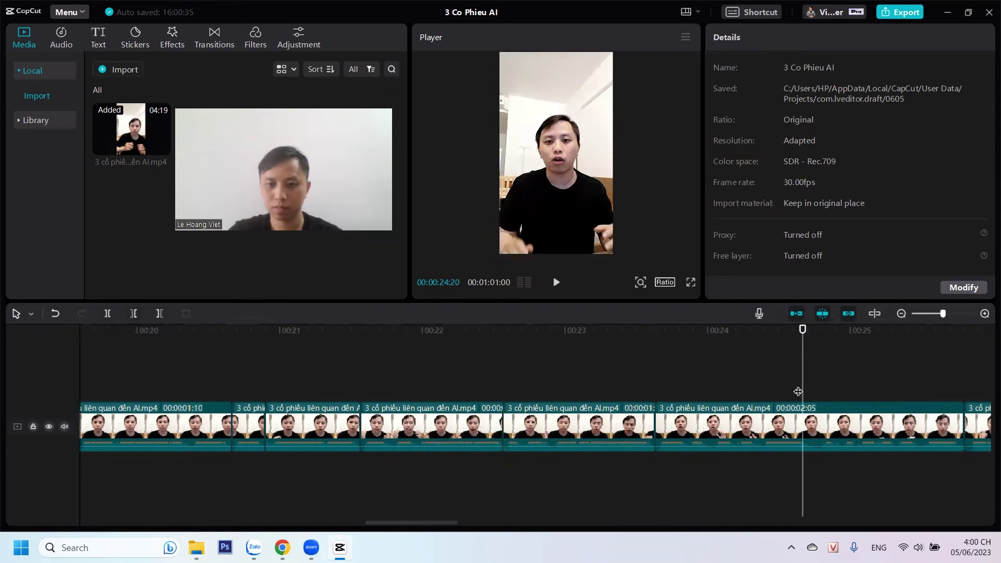
{"action": "left_click", "coordinate": [107, 313]}
{"action": "left_click", "coordinate": [820, 380]}
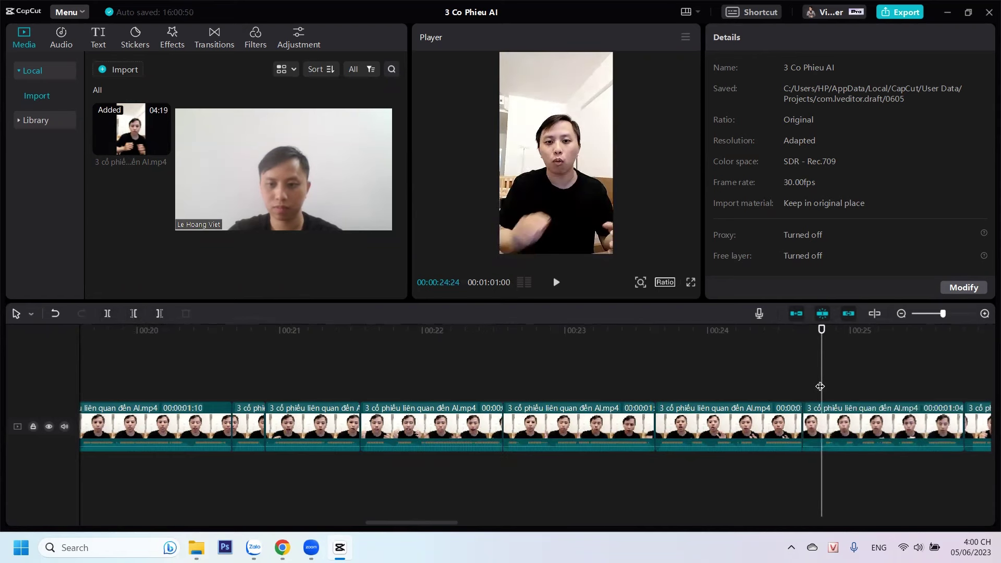
{"action": "left_click", "coordinate": [138, 312]}
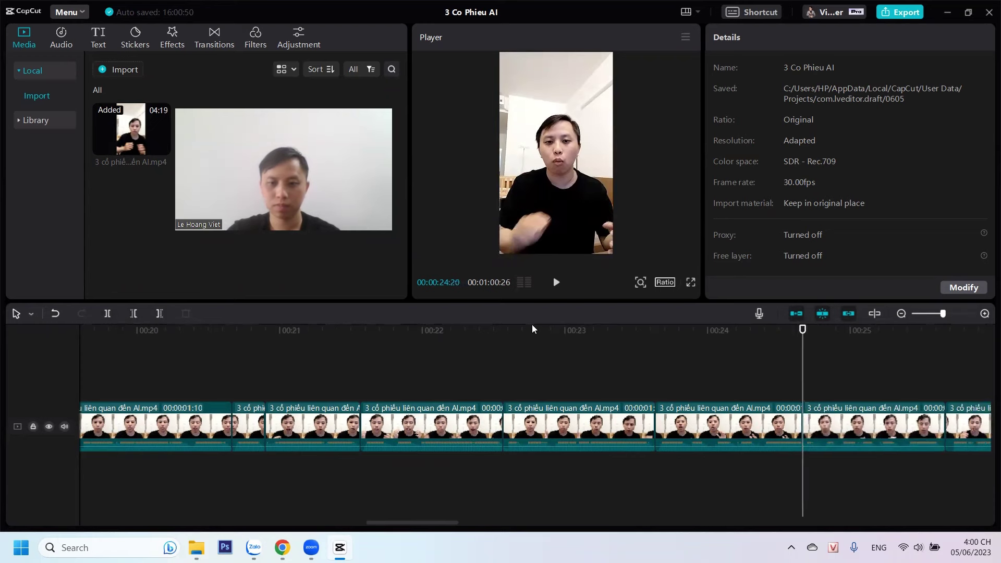
Play back the recent cuts and trim the start of the clip beginning before 00:00:26 to a duration of 00:00:04:03
{"action": "left_click", "coordinate": [576, 358]}
{"action": "key", "text": "space"}
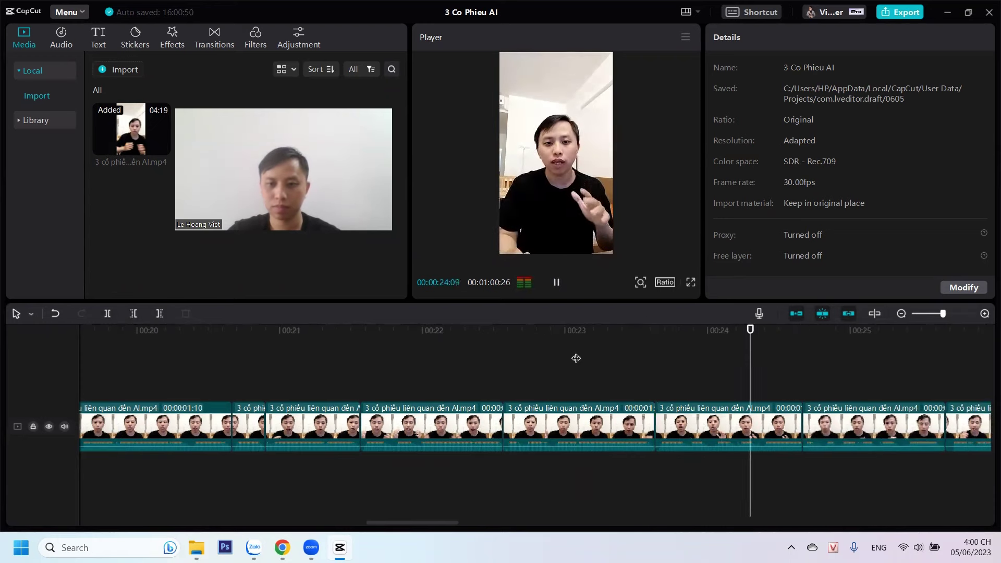
{"action": "key", "text": "space"}
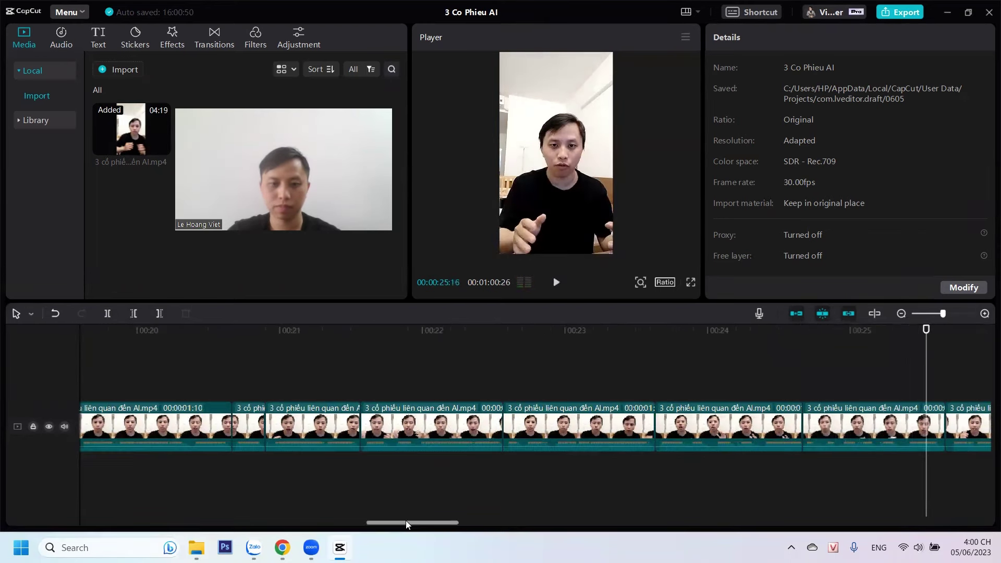
{"action": "left_click_drag", "start_coordinate": [406, 520], "coordinate": [441, 521]}
{"action": "left_click", "coordinate": [595, 423]}
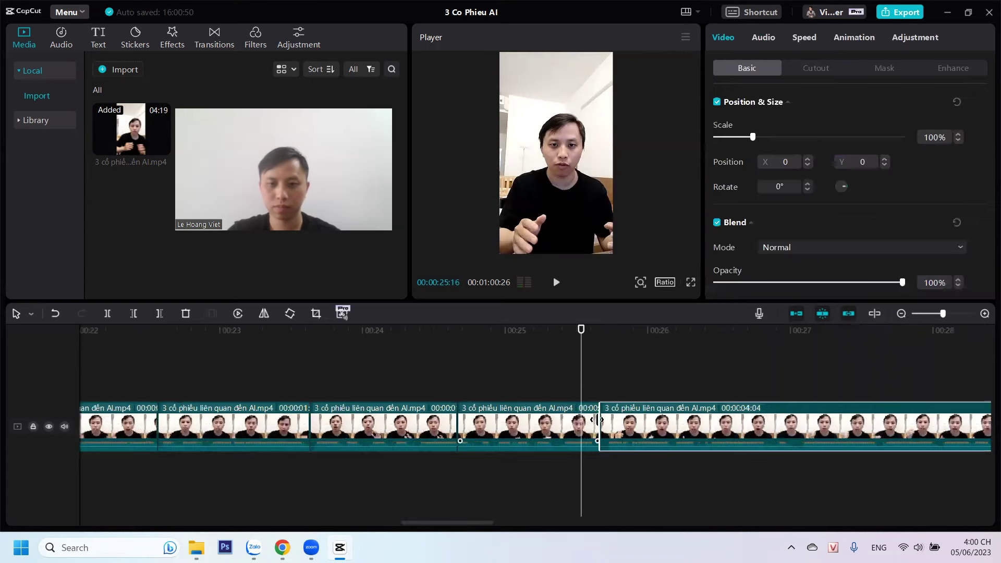
{"action": "left_click_drag", "start_coordinate": [600, 420], "coordinate": [607, 422]}
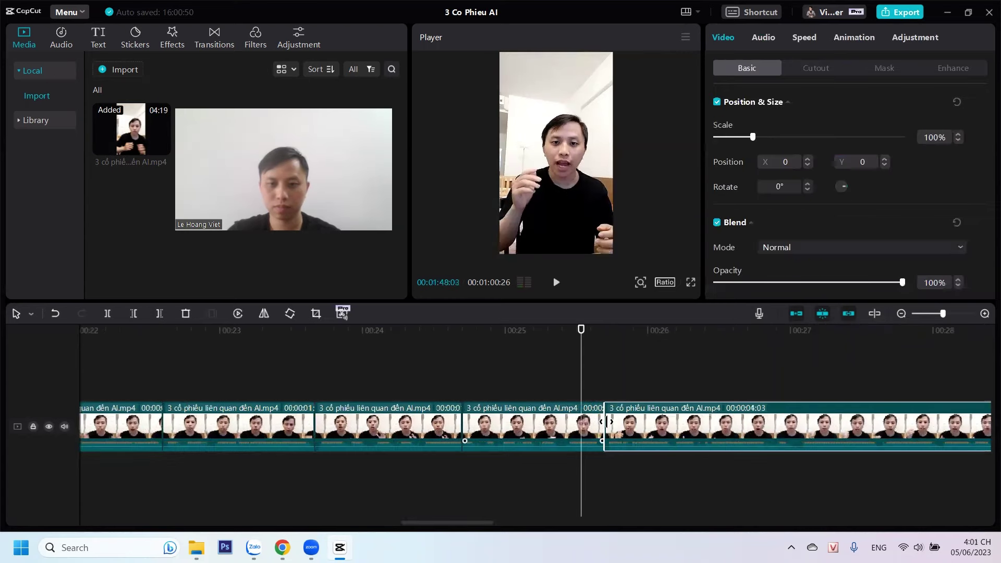
Review the four-second clip, trim its end to a duration of 00:00:04:01, and trim the following clip's start to a duration of 00:00:01:14
{"action": "left_click", "coordinate": [498, 518]}
{"action": "left_click_drag", "start_coordinate": [480, 521], "coordinate": [501, 529]}
{"action": "key", "text": "space"}
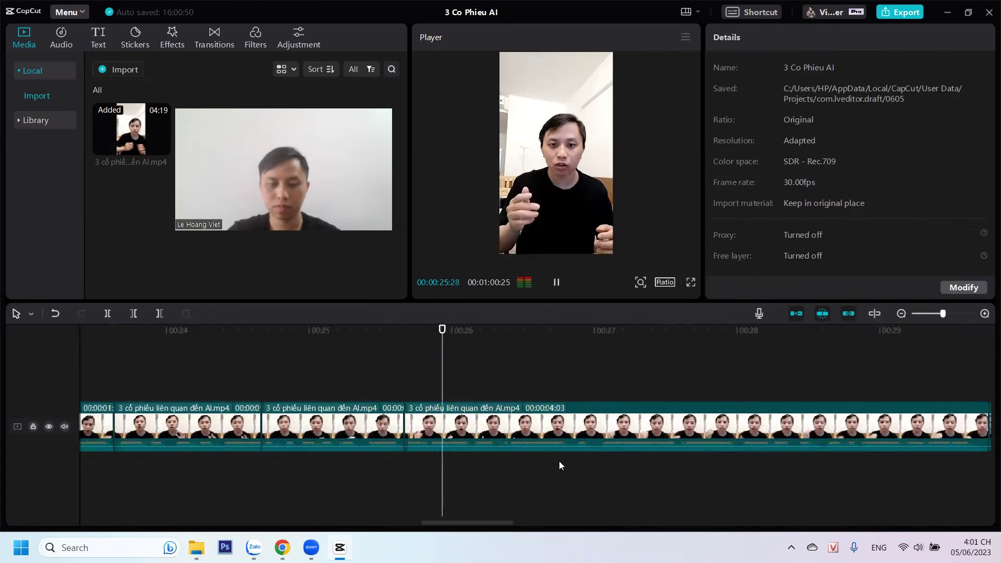
{"action": "left_click", "coordinate": [298, 389]}
{"action": "key", "text": "space"}
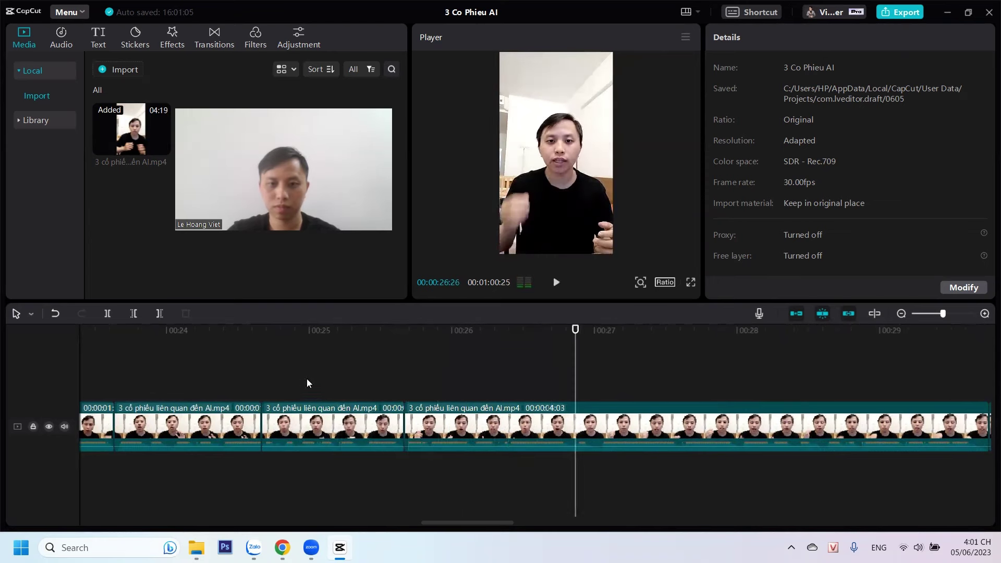
{"action": "left_click", "coordinate": [566, 377]}
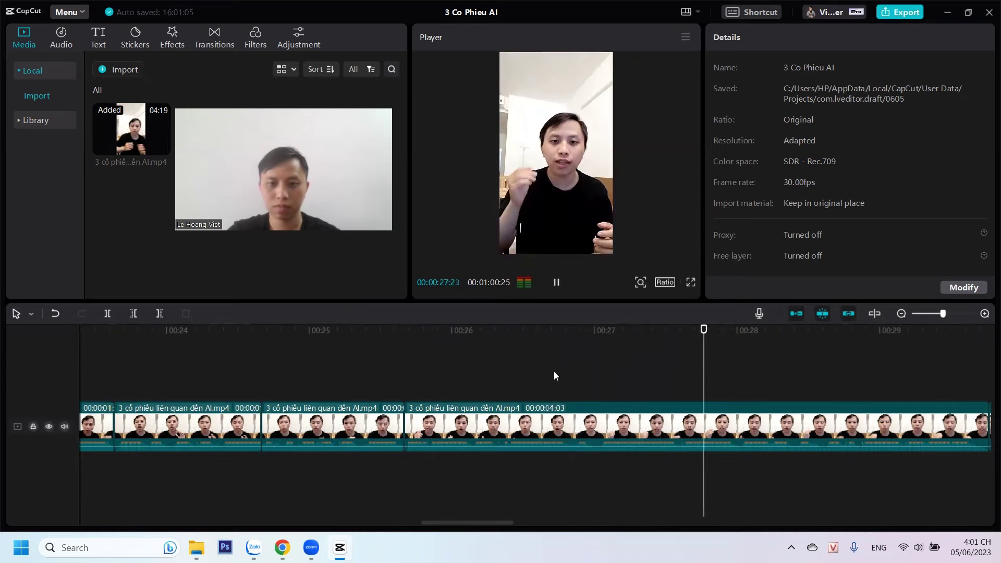
{"action": "key", "text": "space"}
{"action": "scroll", "coordinate": [491, 521], "scroll_direction": "right", "scroll_amount": 5}
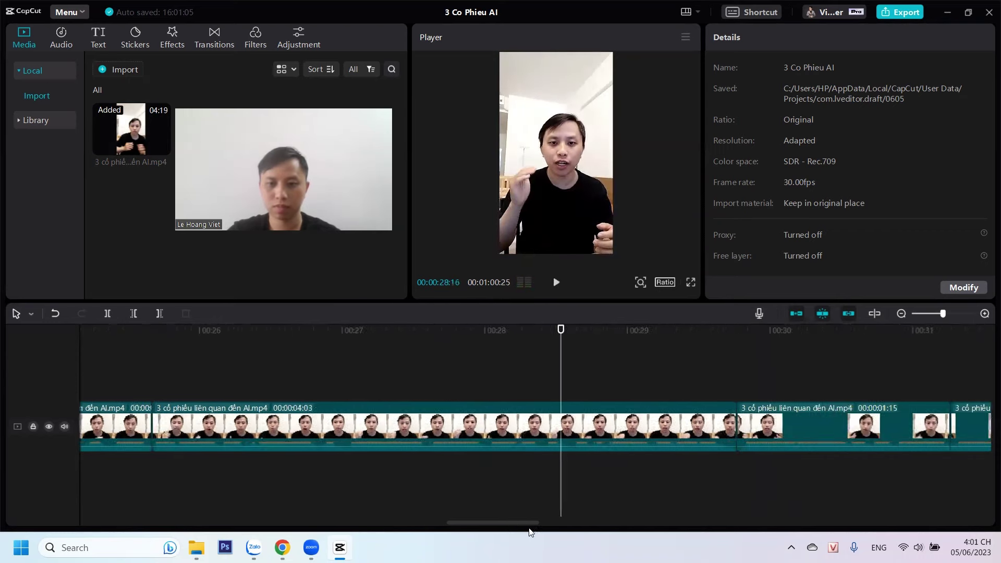
{"action": "key", "text": "space"}
{"action": "mouse_move", "coordinate": [627, 421]}
{"action": "left_mouse_down"}
{"action": "mouse_move", "coordinate": [610, 421]}
{"action": "mouse_move", "coordinate": [624, 420]}
{"action": "left_mouse_up"}
{"action": "key", "text": "space"}
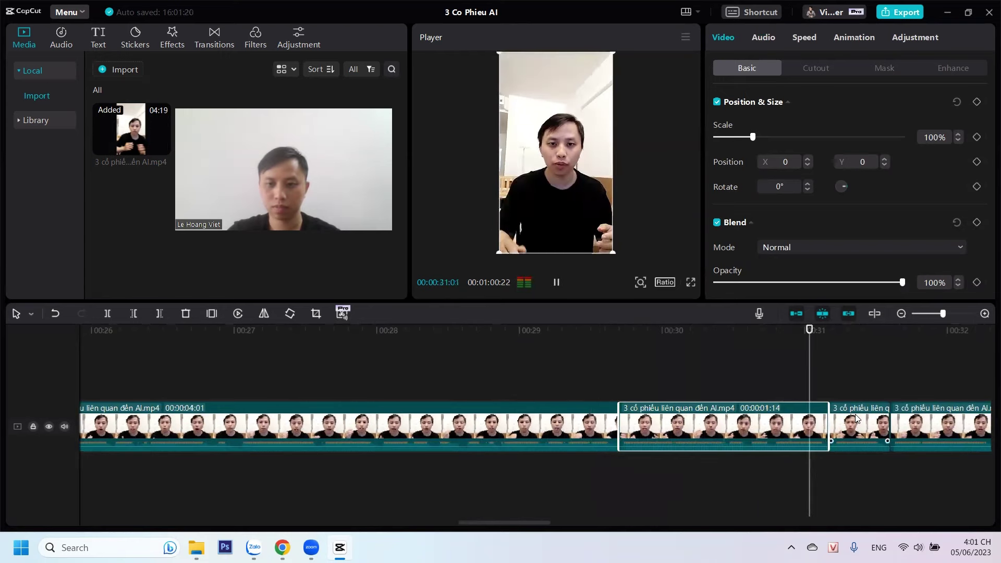
Trim one frame off the end of each of the two consecutive short clips between 00:00:31 and 00:00:32
{"action": "left_click", "coordinate": [882, 422]}
{"action": "left_click_drag", "start_coordinate": [883, 419], "coordinate": [878, 419]}
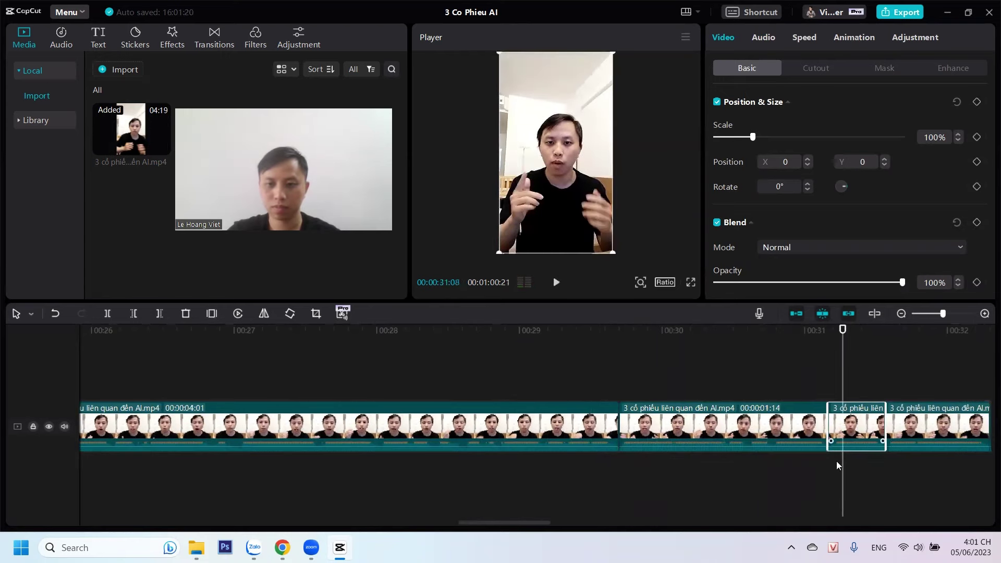
{"action": "left_click_drag", "start_coordinate": [560, 532], "coordinate": [592, 533]}
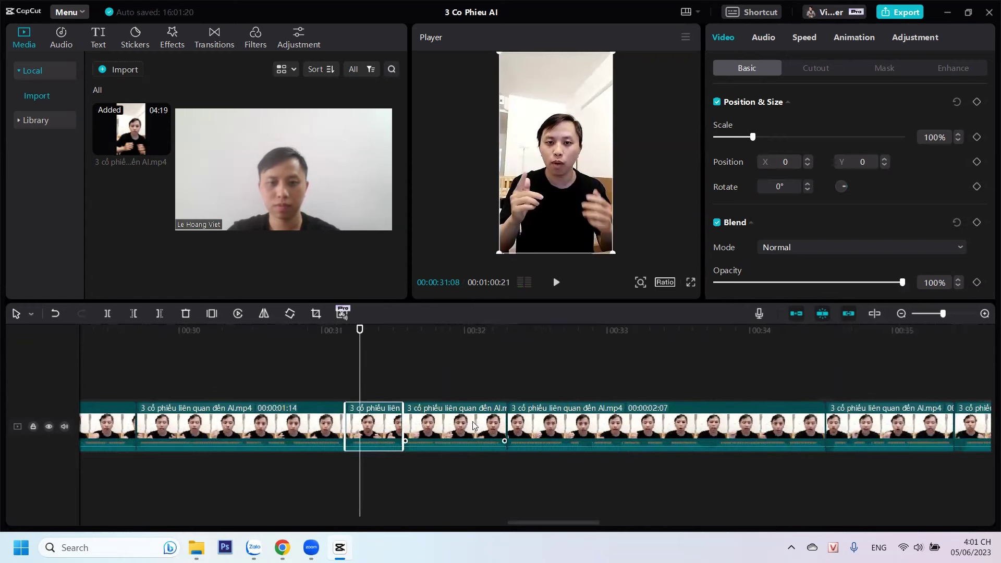
{"action": "left_click", "coordinate": [502, 420]}
{"action": "left_click_drag", "start_coordinate": [503, 420], "coordinate": [499, 420]}
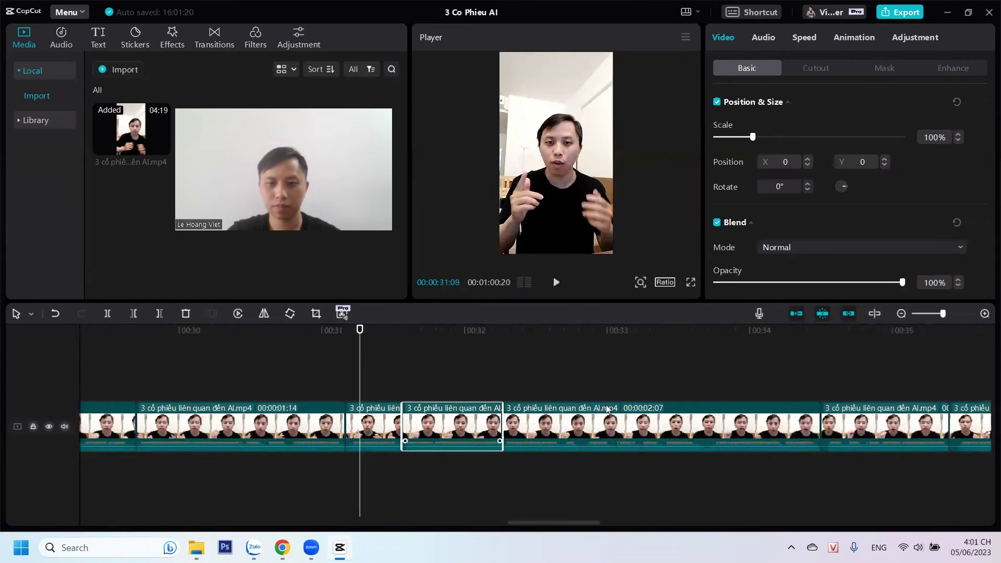
Replay the passage after 00:00:32 and remove the beginning of the clip there up to 00:00:32:15
{"action": "key", "text": "space"}
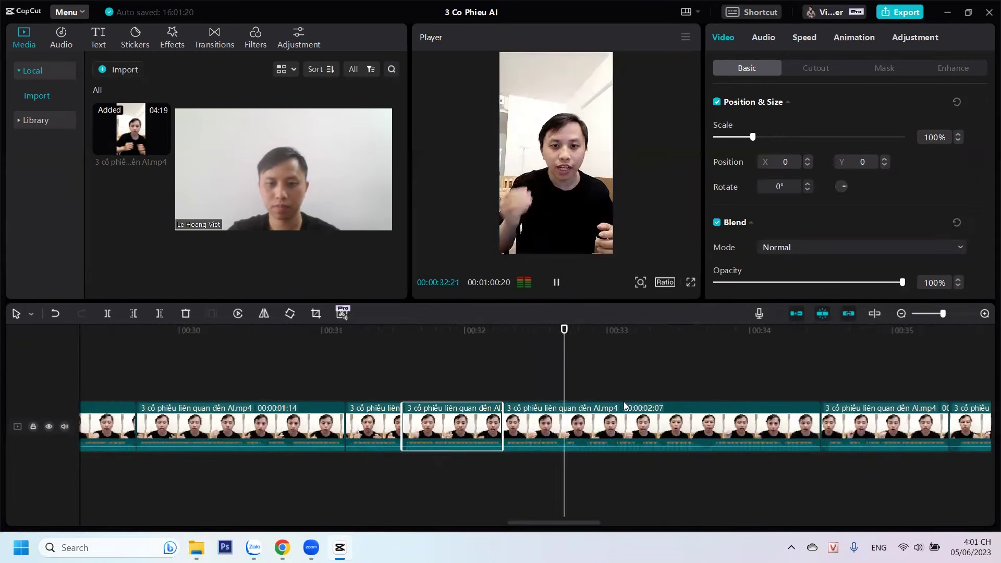
{"action": "left_click", "coordinate": [511, 385]}
{"action": "left_click", "coordinate": [511, 385]}
{"action": "key", "text": "space"}
{"action": "left_click", "coordinate": [448, 381]}
{"action": "key", "text": "space"}
{"action": "key", "text": "space"}
{"action": "left_click", "coordinate": [564, 385]}
{"action": "key", "text": "space"}
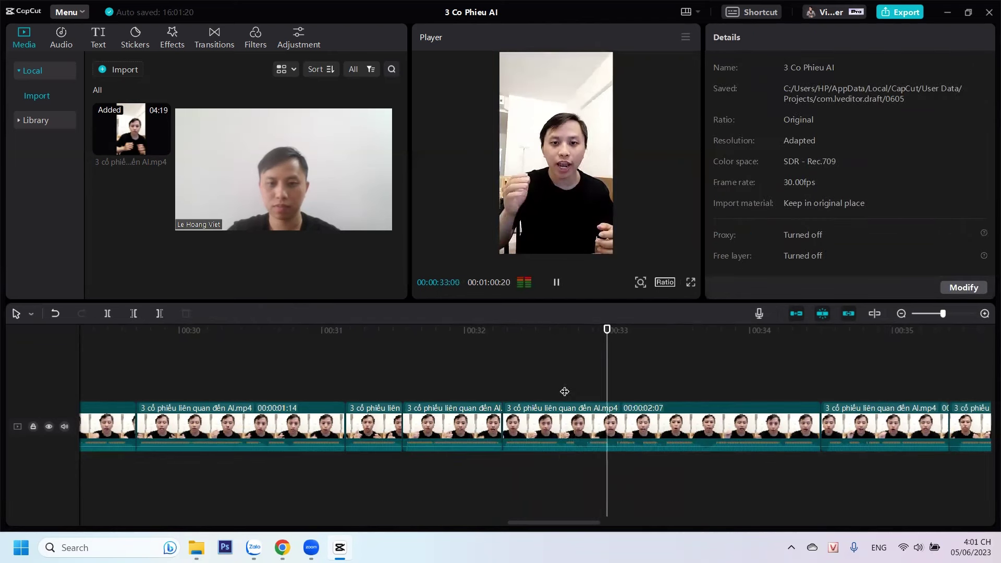
{"action": "left_click", "coordinate": [511, 386]}
{"action": "left_click", "coordinate": [510, 391]}
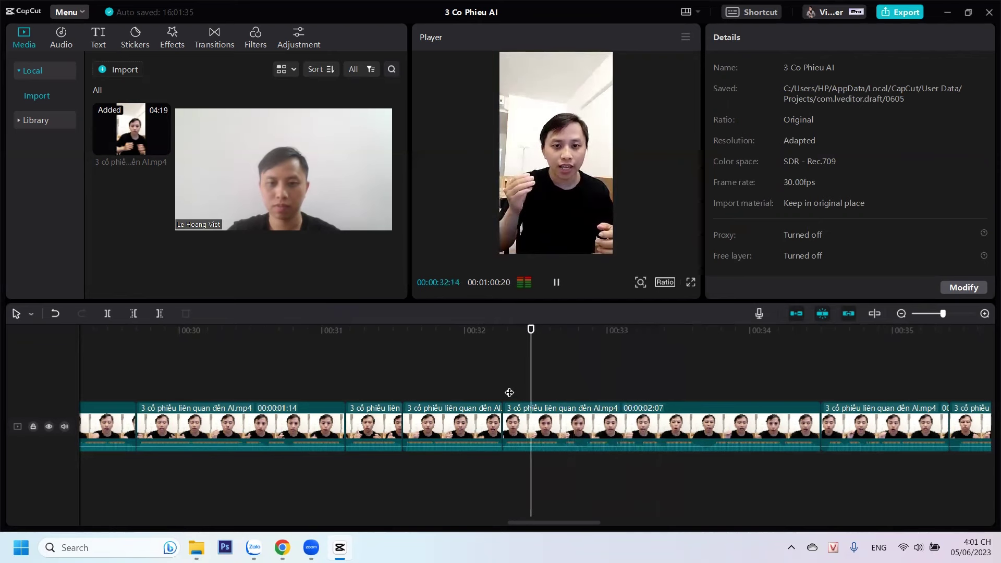
{"action": "key", "text": "space"}
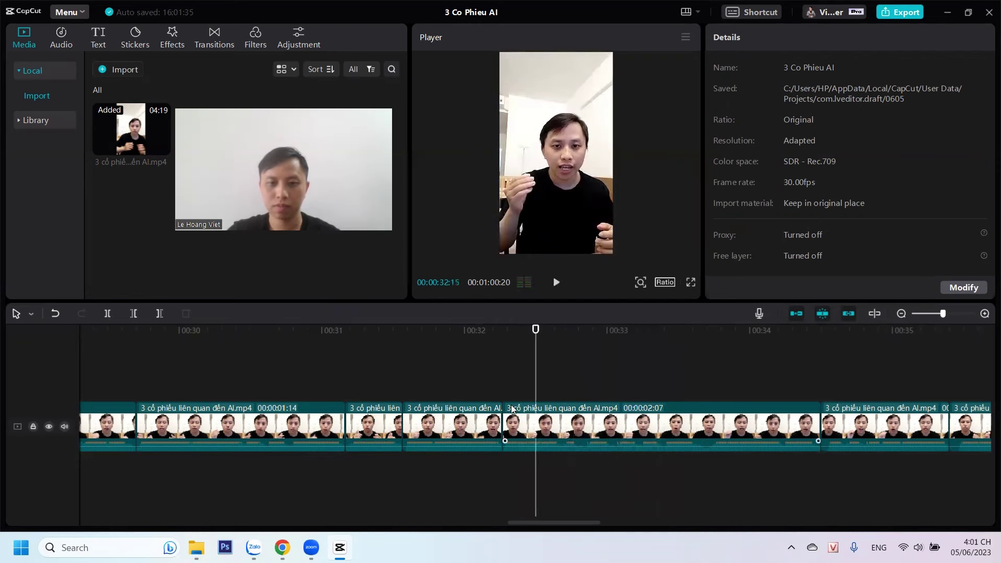
{"action": "left_click", "coordinate": [130, 316]}
Split the two-second clip at 00:00:33:12 and remove the footage from the split up to 00:00:33:15
{"action": "key", "text": "space"}
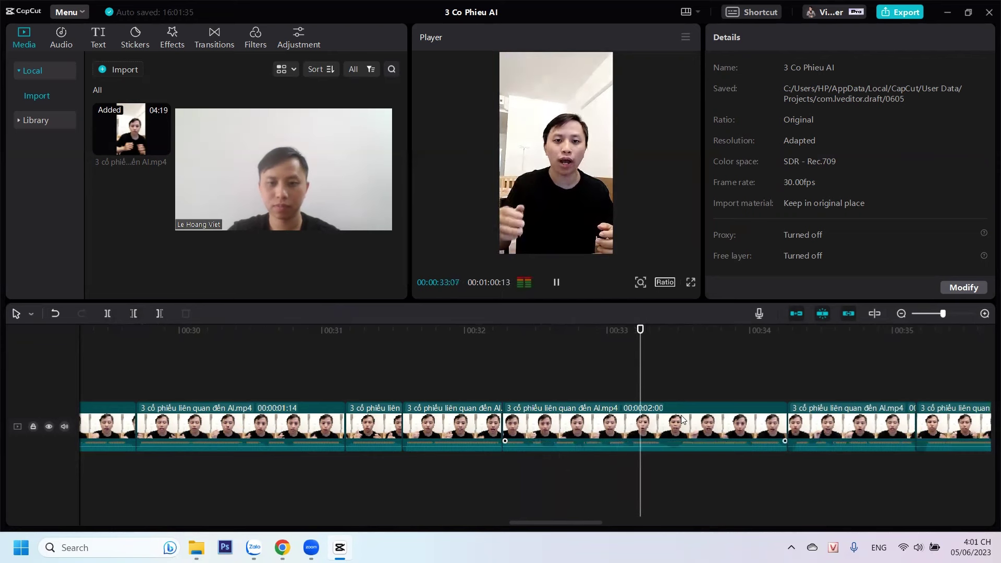
{"action": "key", "text": "space"}
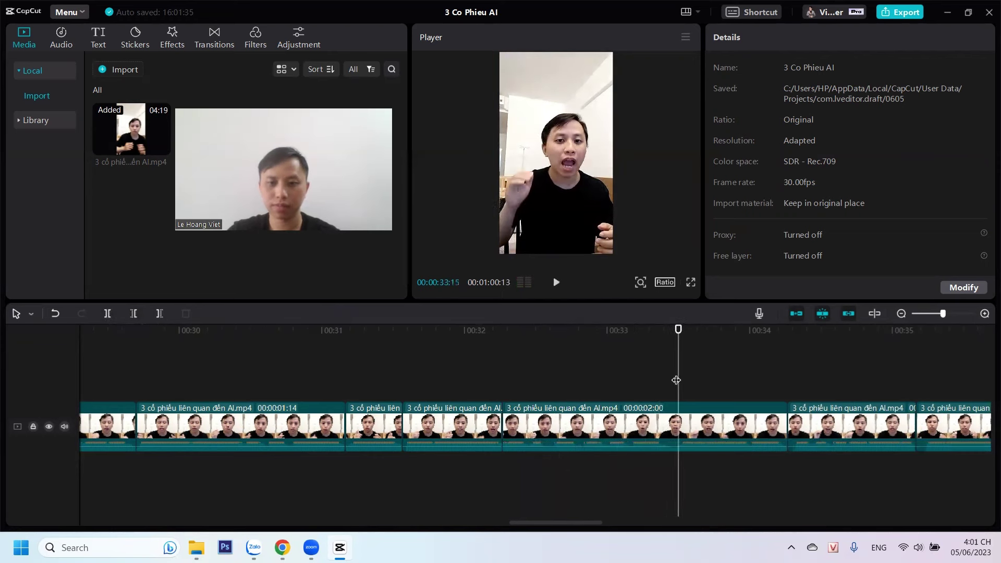
{"action": "left_click_drag", "start_coordinate": [677, 380], "coordinate": [664, 381]}
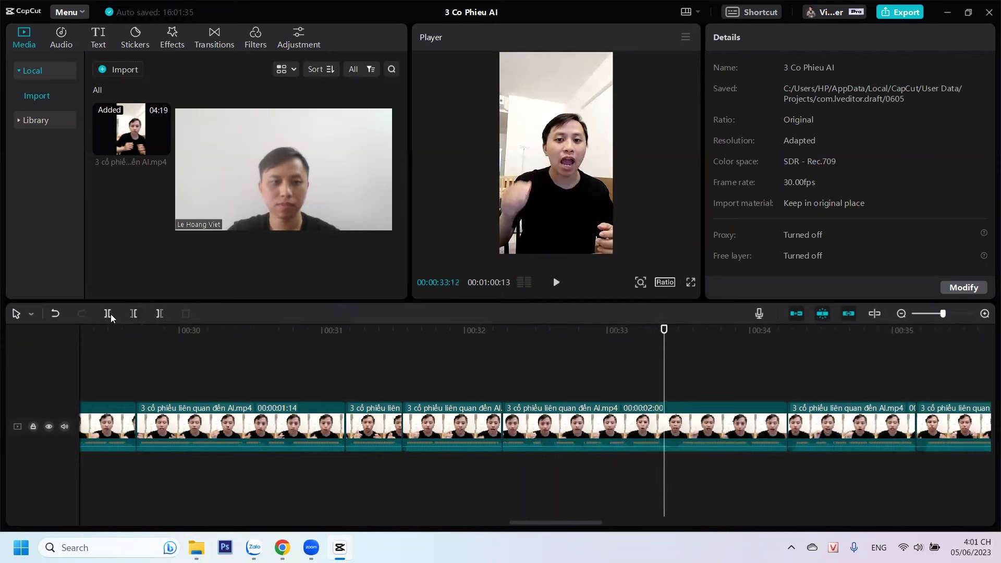
{"action": "left_click", "coordinate": [108, 314]}
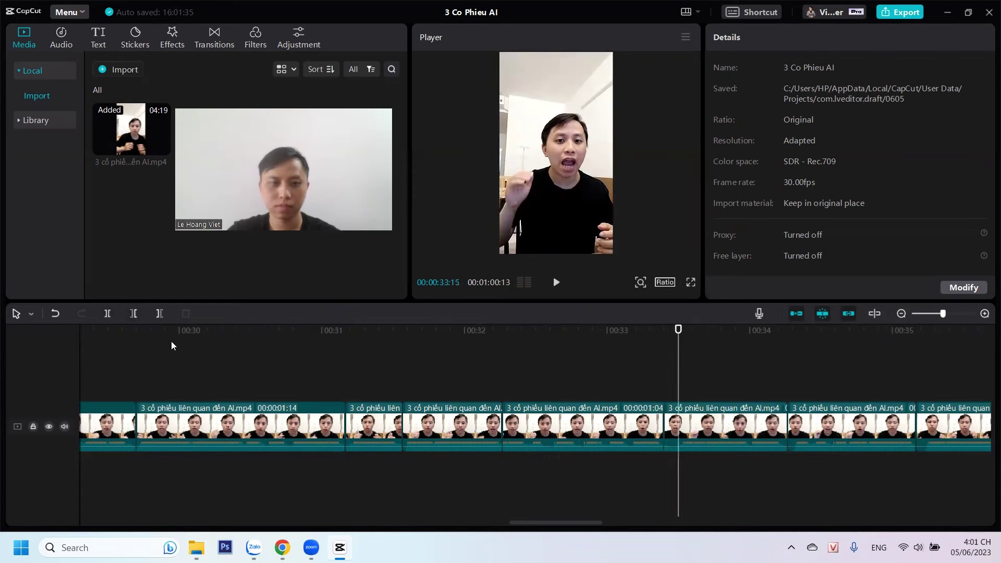
{"action": "left_click", "coordinate": [133, 315]}
Trim one frame off each side of the cut just after 00:00:34
{"action": "key", "text": "space"}
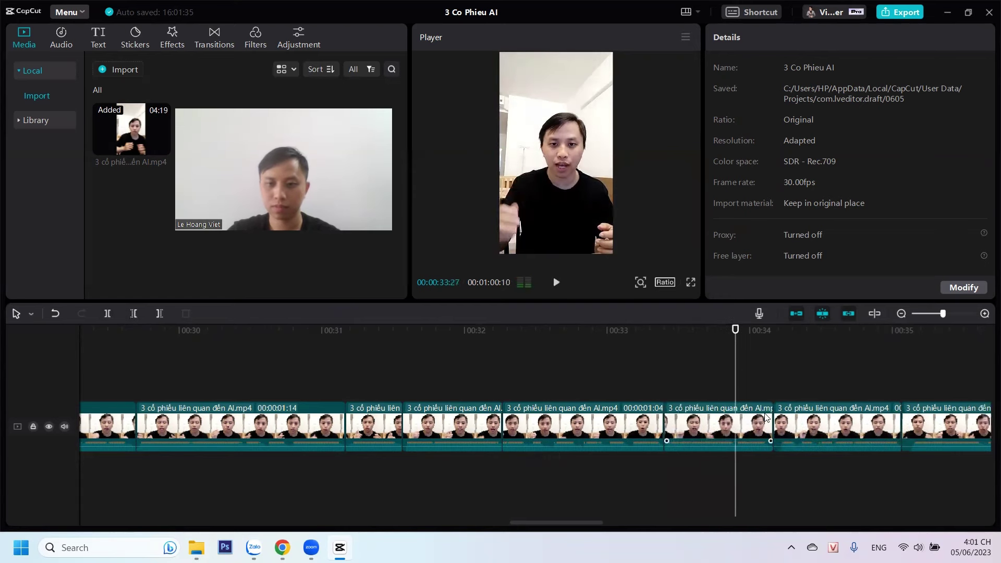
{"action": "left_click", "coordinate": [767, 417]}
{"action": "left_click_drag", "start_coordinate": [772, 412], "coordinate": [767, 412]}
{"action": "key", "text": "space"}
{"action": "left_click", "coordinate": [779, 414]}
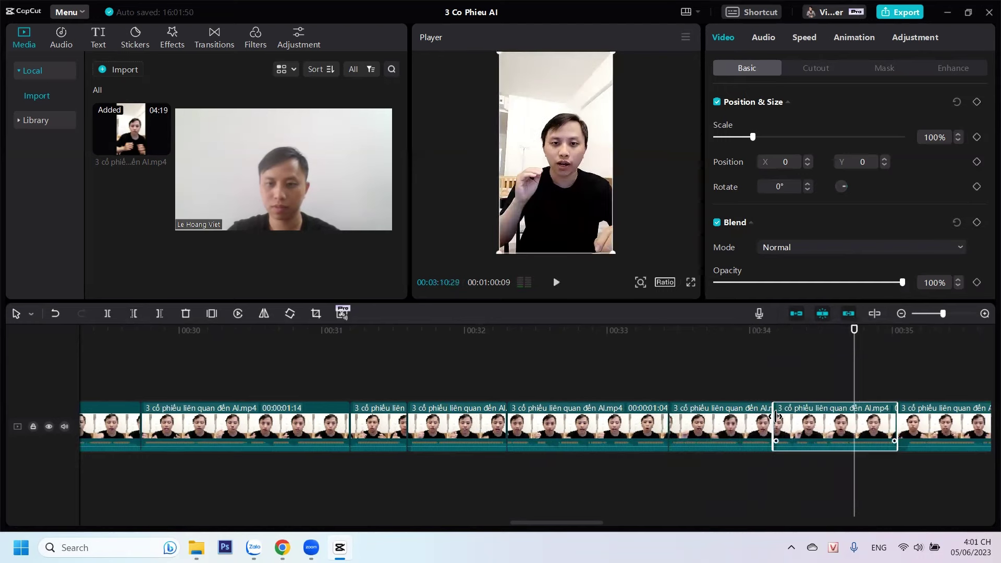
Trim the start of the clip beginning around 00:00:35 to a duration of 00:00:02:20
{"action": "left_click", "coordinate": [741, 398]}
{"action": "key", "text": "space"}
{"action": "left_click_drag", "start_coordinate": [545, 521], "coordinate": [573, 528]}
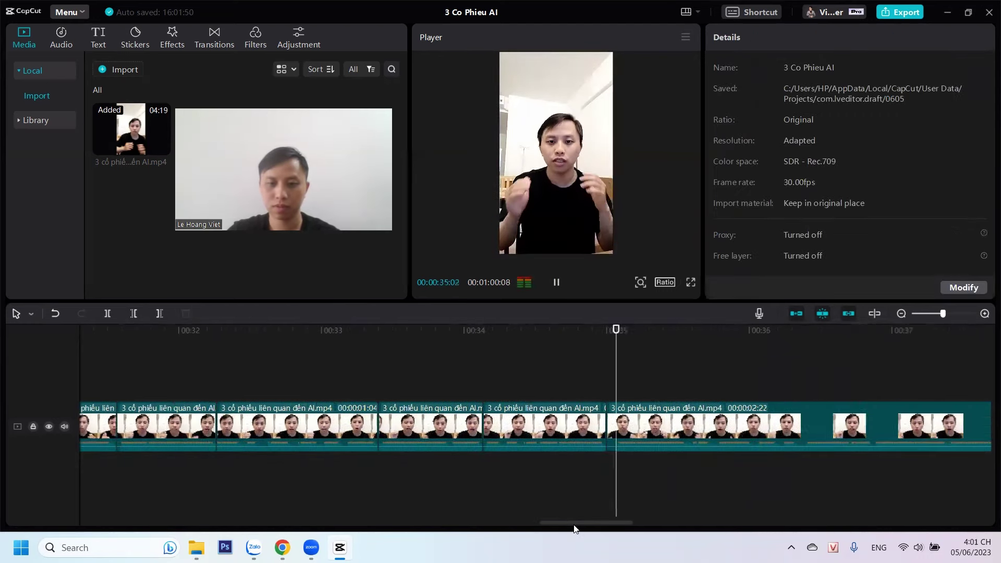
{"action": "left_click", "coordinate": [618, 430]}
{"action": "left_click_drag", "start_coordinate": [618, 430], "coordinate": [618, 427]}
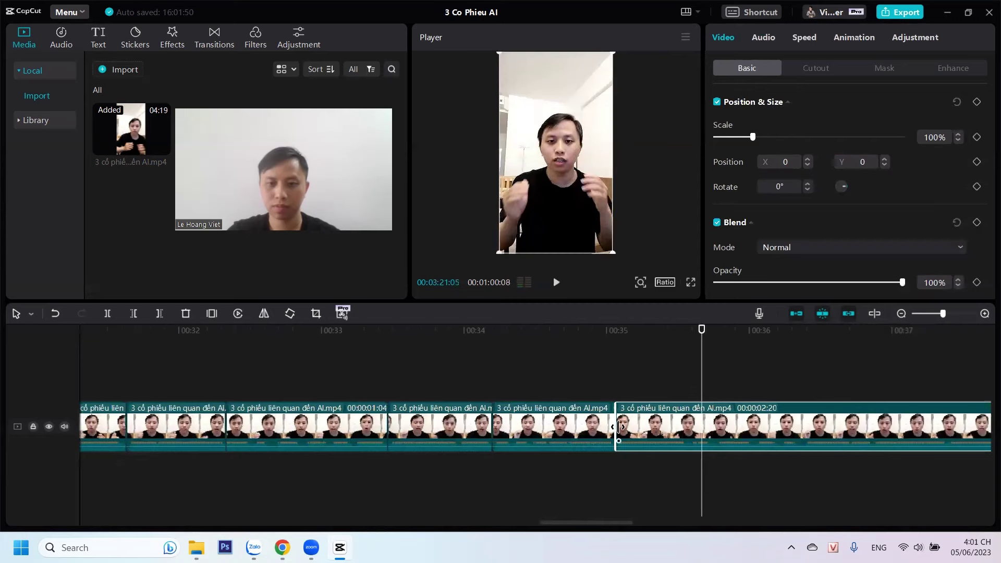
Play on to about 00:00:46 and trim the start of the clip beginning midway between 00:00:44 and 00:00:45 to a duration of 00:00:01:24
{"action": "key", "text": "space"}
{"action": "left_click_drag", "start_coordinate": [631, 522], "coordinate": [723, 530]}
{"action": "key", "text": "space"}
{"action": "left_click", "coordinate": [708, 425]}
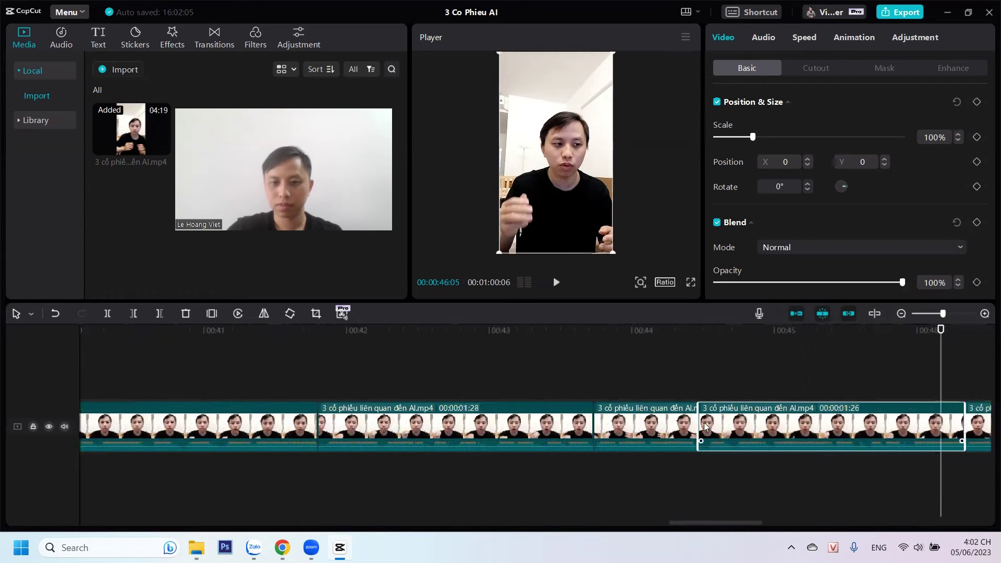
{"action": "left_click_drag", "start_coordinate": [699, 425], "coordinate": [709, 425]}
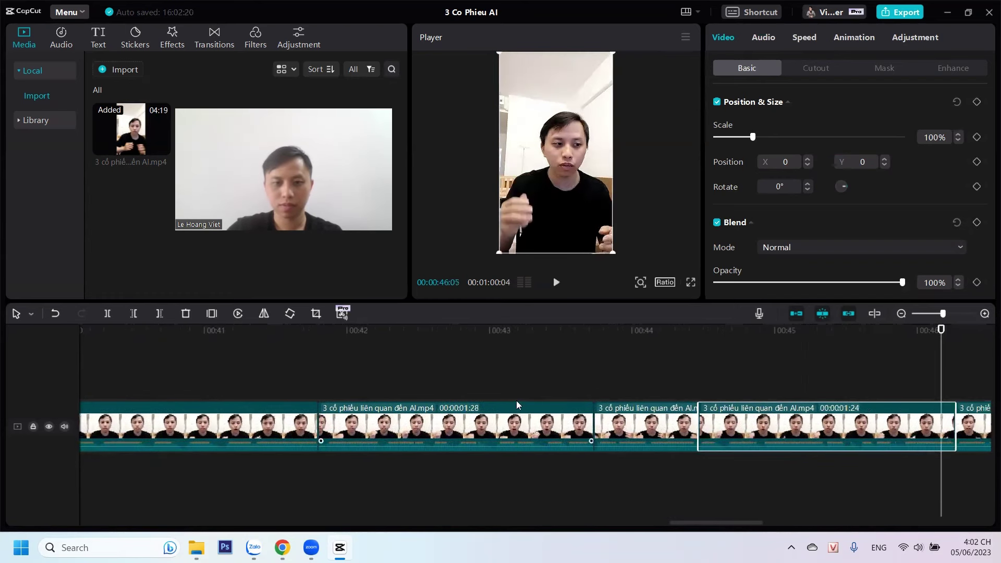
Tighten the cut just before 00:00:51, trimming the preceding clip's end to 00:00:01:11 long and the following clip's start to 00:00:01:07 long
{"action": "left_click", "coordinate": [360, 394]}
{"action": "key", "text": "space"}
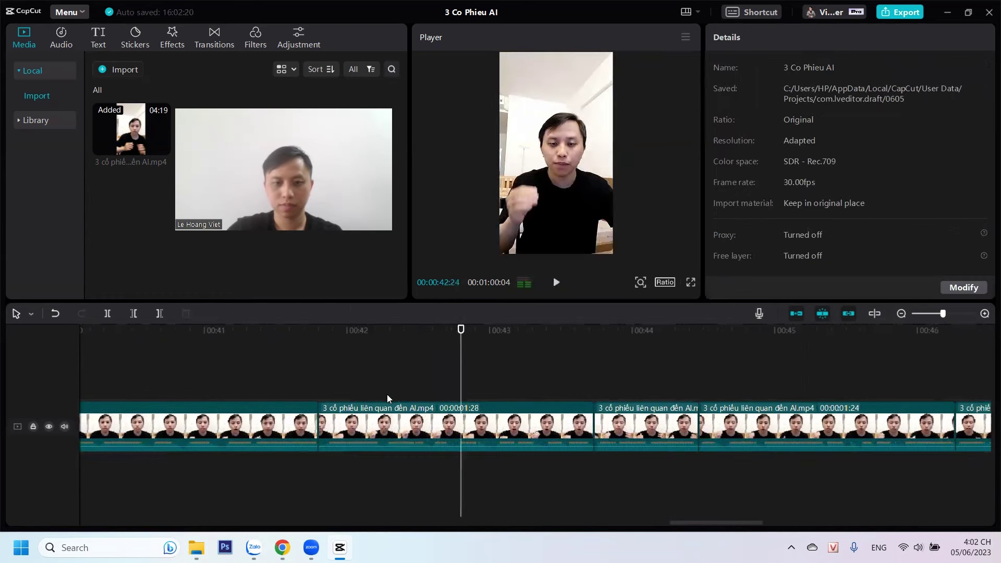
{"action": "key", "text": "space"}
{"action": "left_click_drag", "start_coordinate": [732, 521], "coordinate": [835, 524]}
{"action": "left_click", "coordinate": [771, 424]}
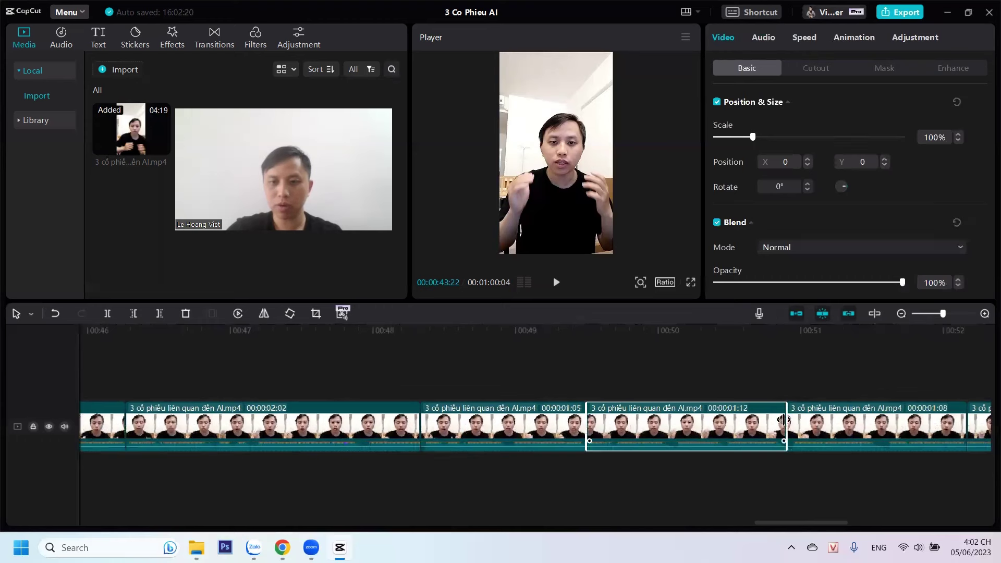
{"action": "left_click_drag", "start_coordinate": [784, 421], "coordinate": [790, 422]}
{"action": "left_click", "coordinate": [789, 426]}
Split the clip at 00:00:51:14 and trim the start of the second piece up to 00:00:51:16
{"action": "left_click", "coordinate": [865, 383]}
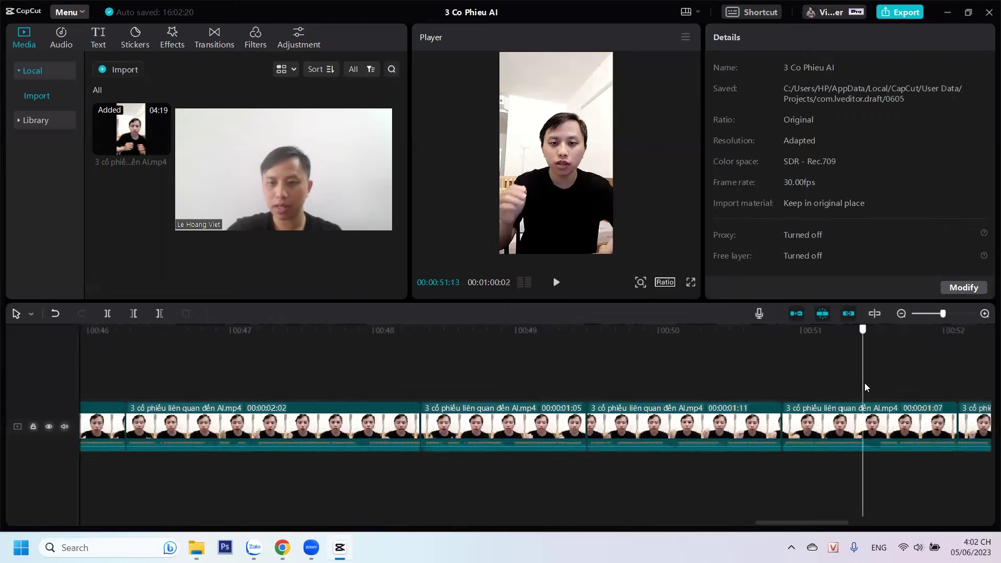
{"action": "left_click", "coordinate": [109, 312]}
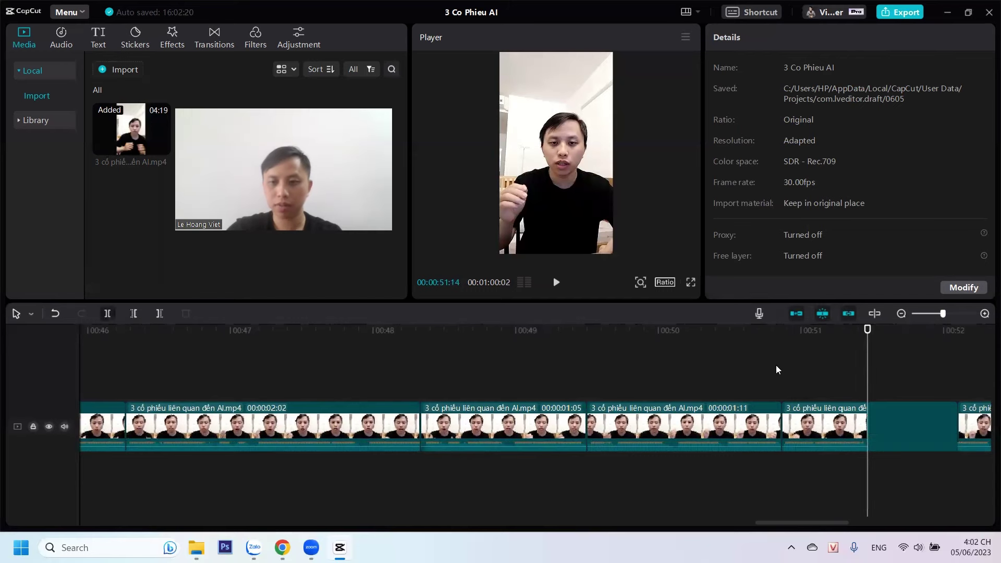
{"action": "left_click", "coordinate": [877, 393]}
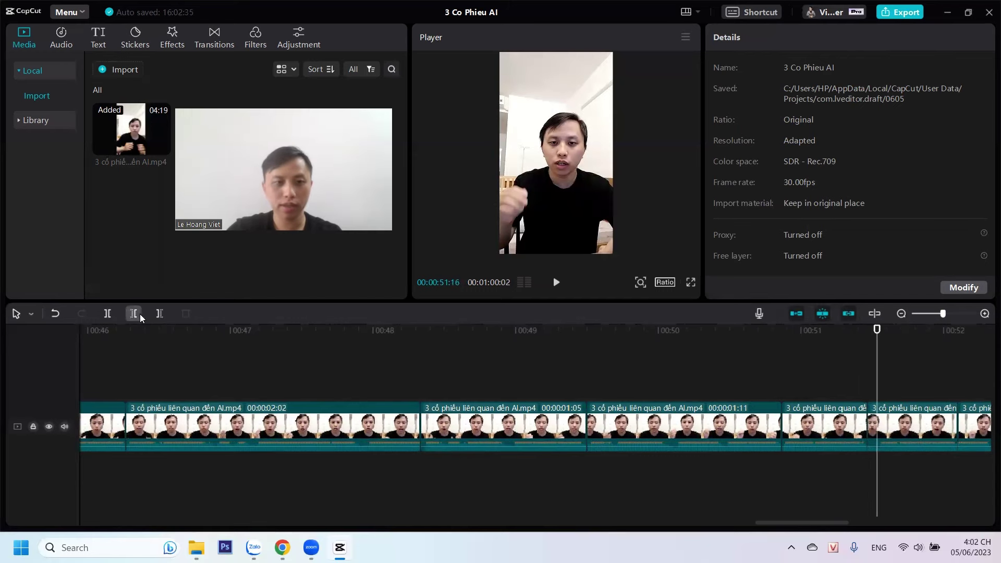
Speed up the last clip on the timeline to 1.1x
{"action": "left_click_drag", "start_coordinate": [771, 522], "coordinate": [905, 509]}
{"action": "scroll", "coordinate": [868, 425], "scroll_direction": "right", "scroll_amount": 5}
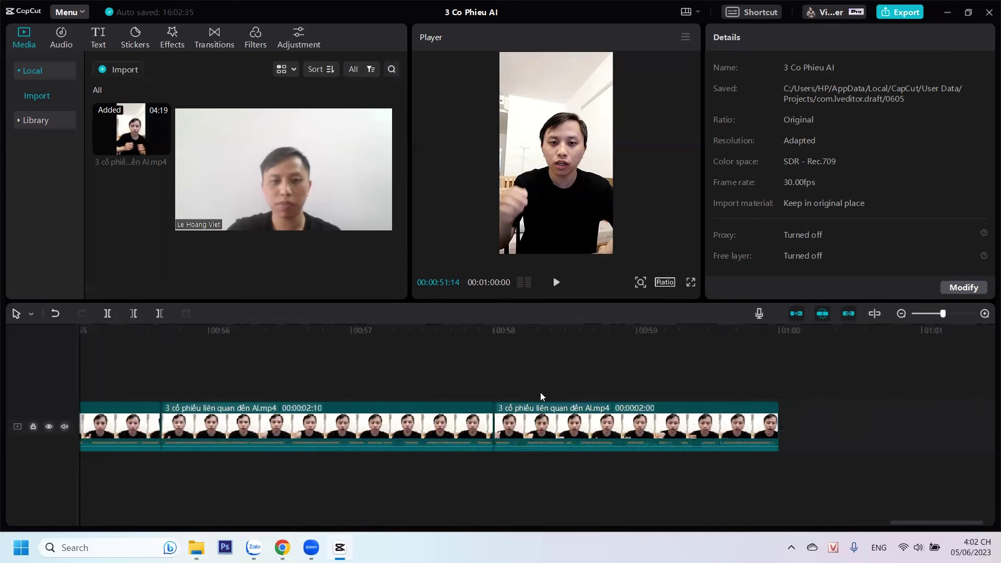
{"action": "left_click", "coordinate": [536, 416]}
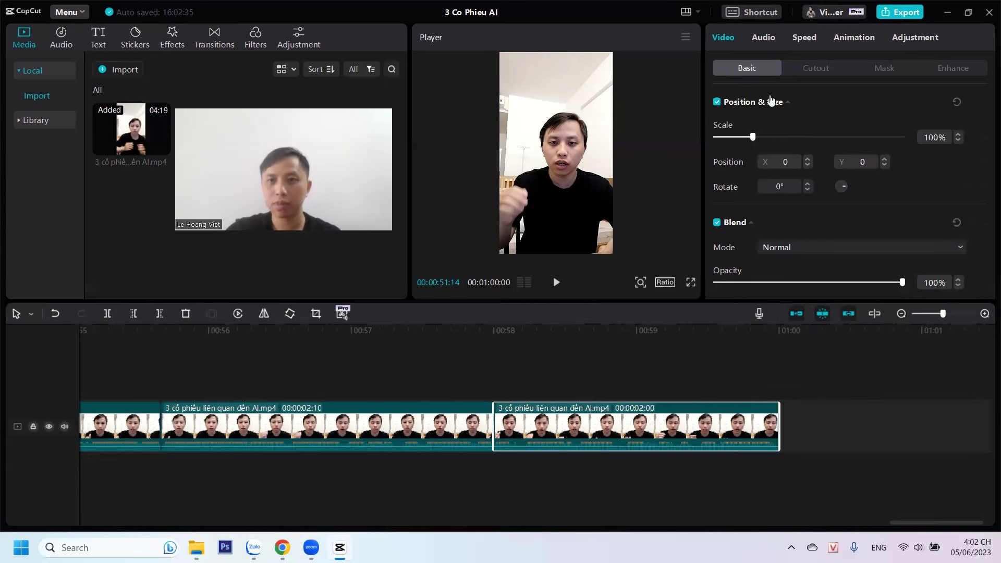
{"action": "key", "text": "ctrl+r"}
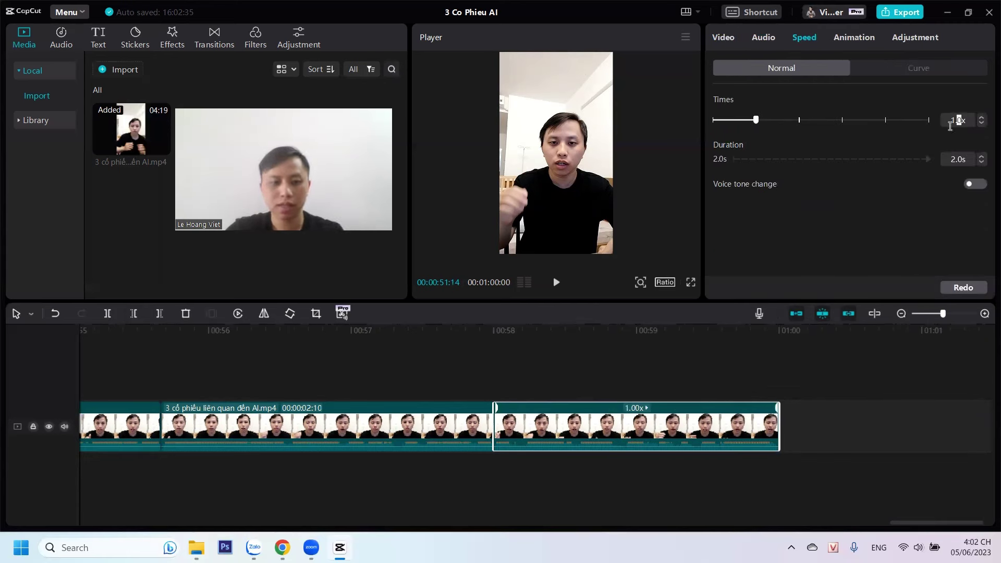
{"action": "left_click", "coordinate": [617, 362]}
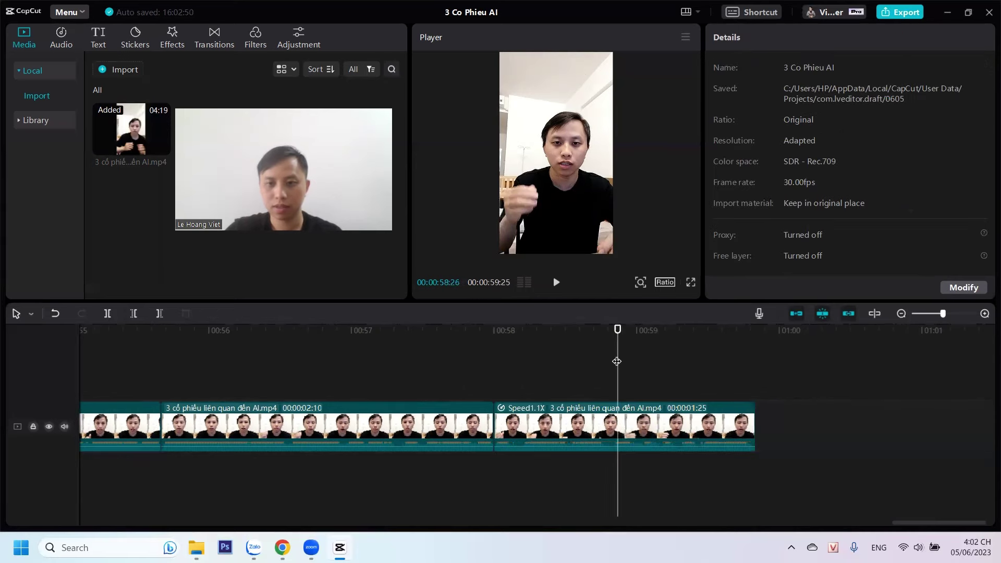
Play back the ending from about 00:00:57 to check the last two clips at the new pace
{"action": "left_click", "coordinate": [351, 382]}
{"action": "key", "text": "space"}
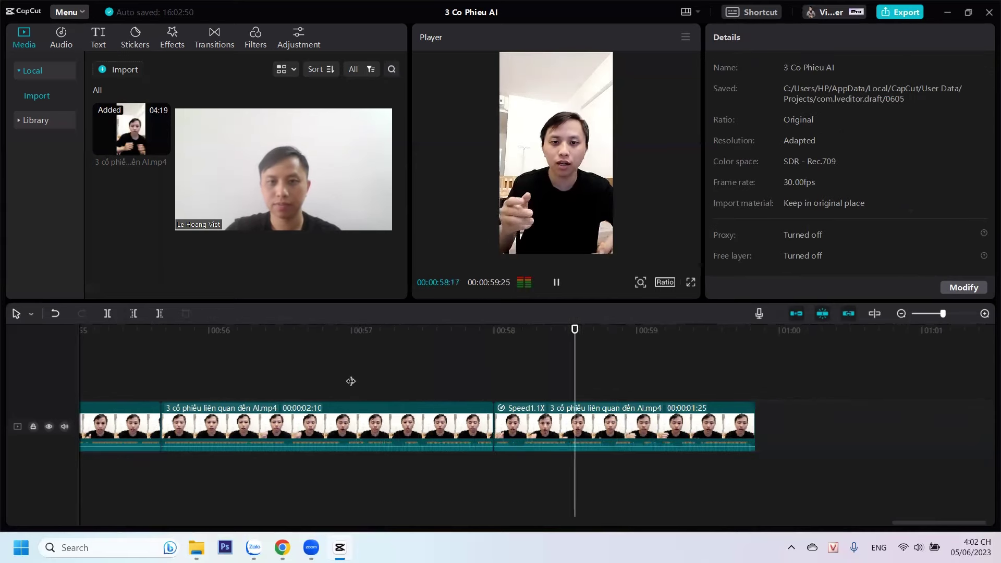
{"action": "key", "text": "space"}
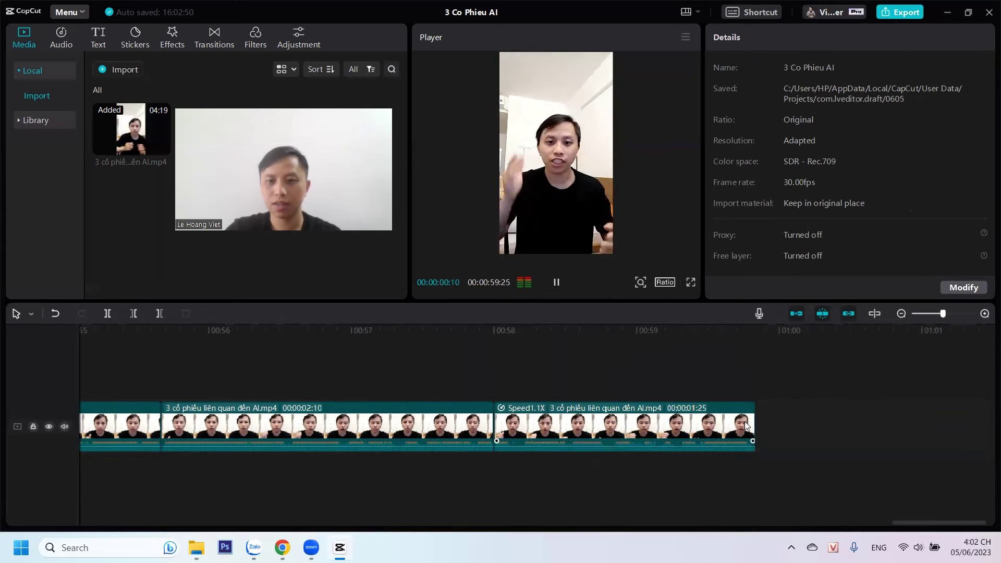
{"action": "key", "text": "space"}
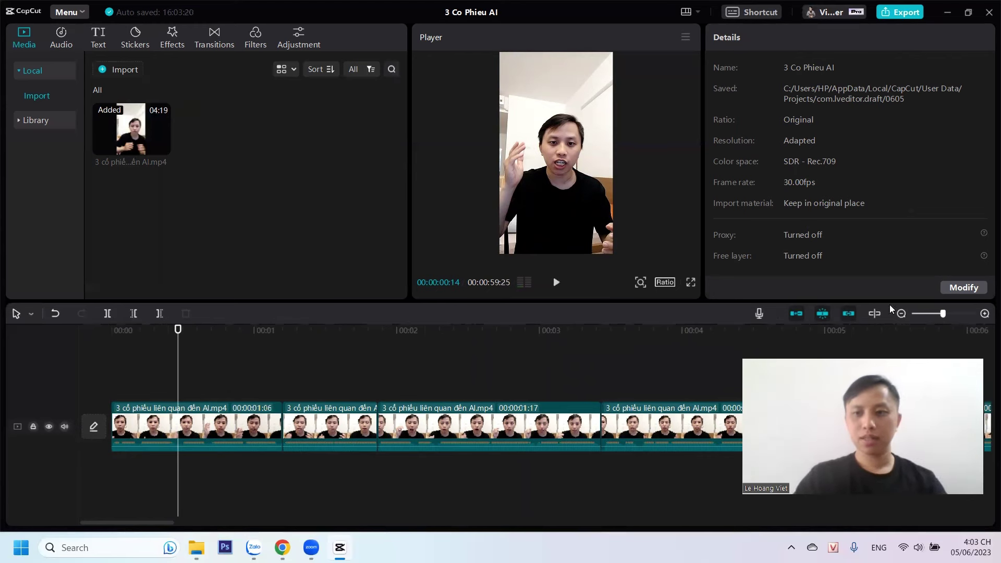
Select all clips on the timeline and generate Vietnamese auto captions for them
{"action": "left_click_drag", "start_coordinate": [943, 315], "coordinate": [918, 316]}
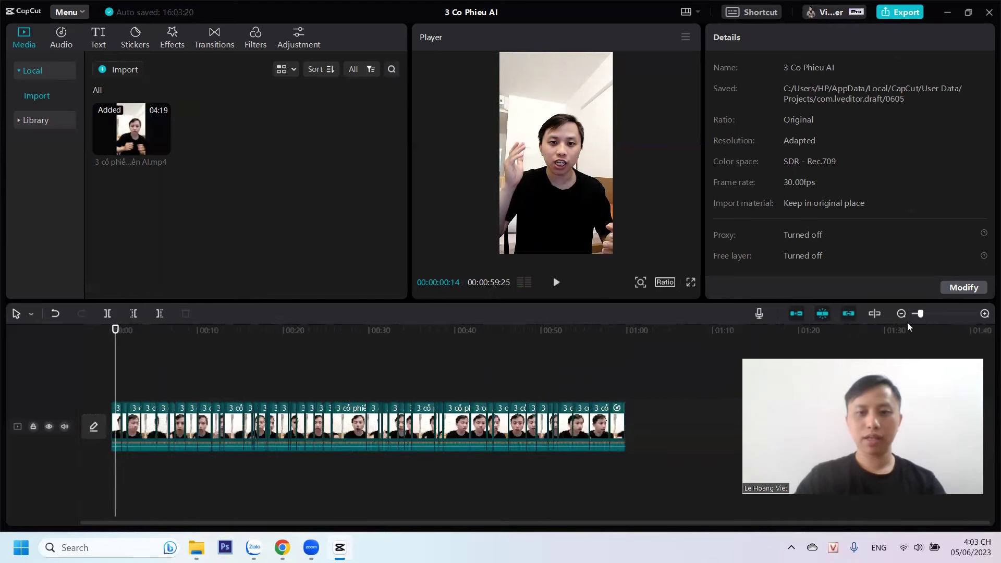
{"action": "left_click", "coordinate": [654, 358]}
{"action": "left_click_drag", "start_coordinate": [653, 374], "coordinate": [112, 412]}
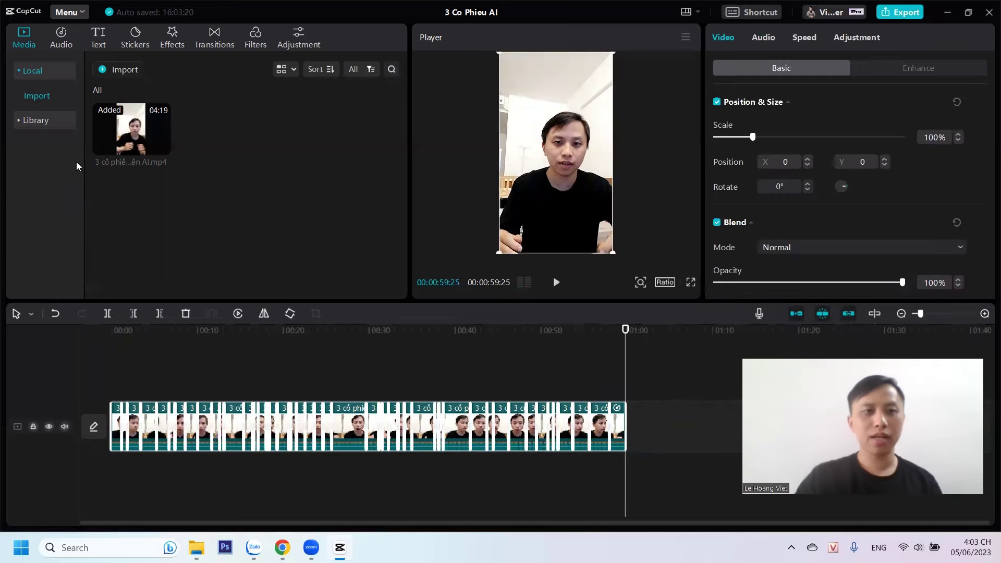
{"action": "left_click", "coordinate": [96, 41]}
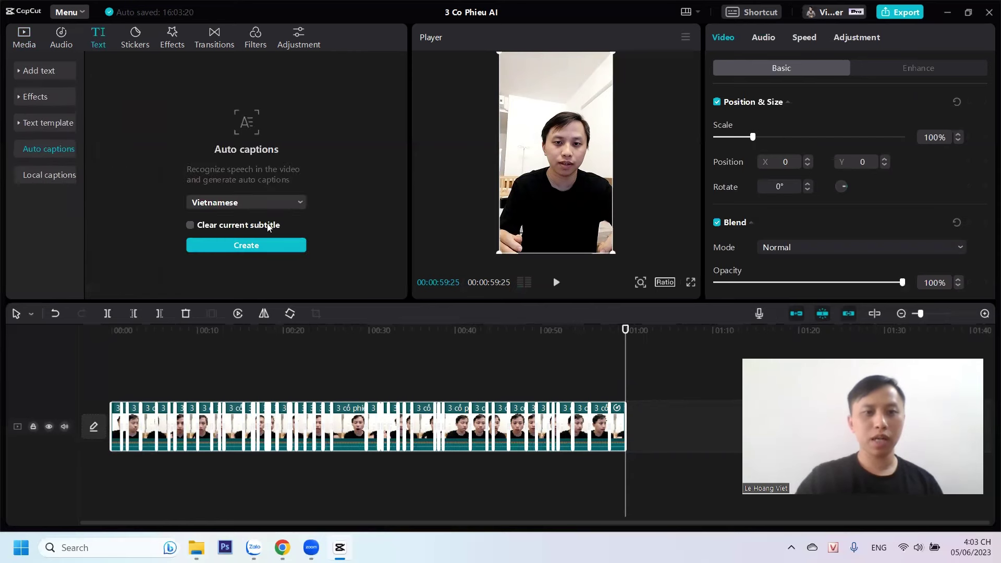
{"action": "left_click", "coordinate": [251, 249]}
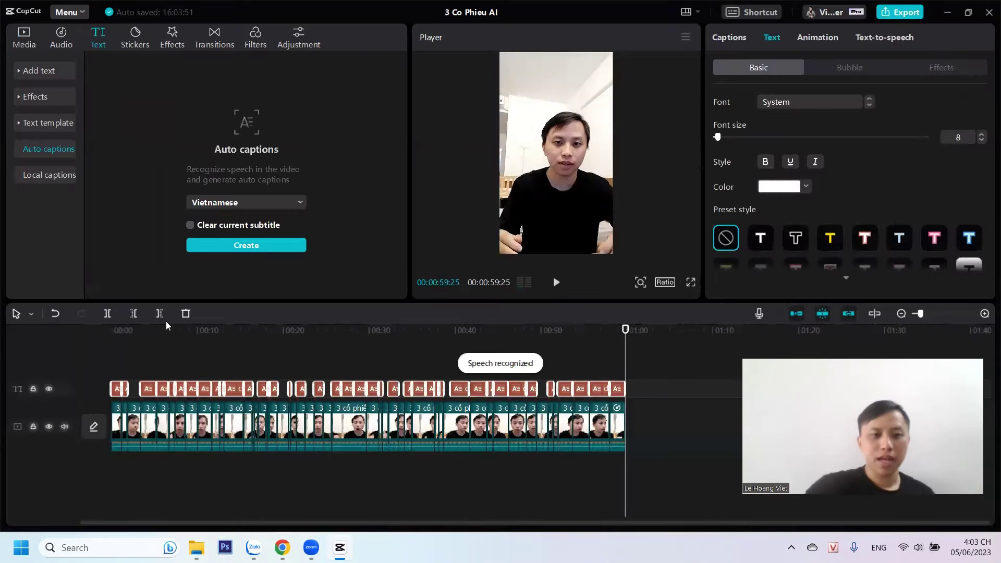
Set the font of all captions to Nền tảng and their font size to 12
{"action": "left_click", "coordinate": [163, 359]}
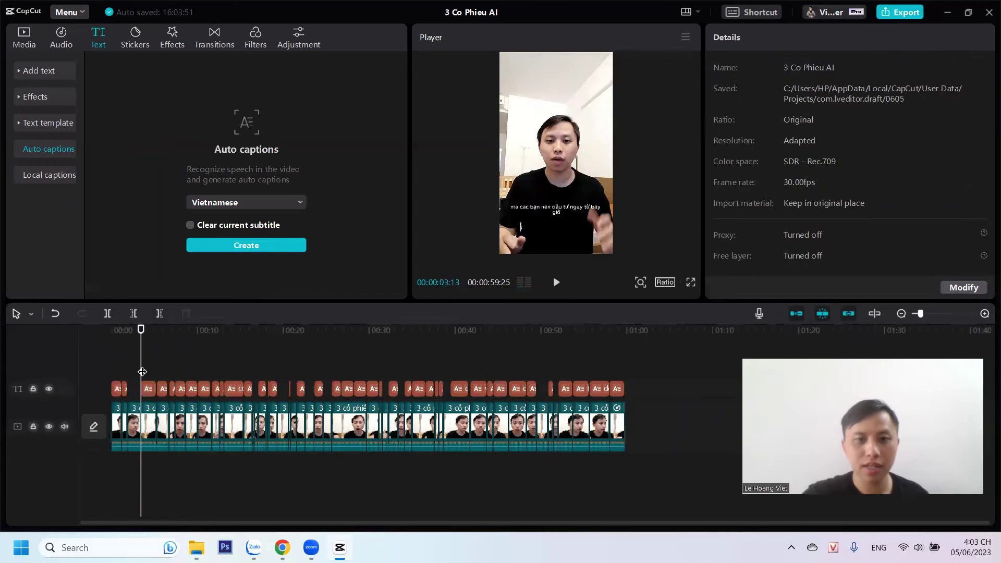
{"action": "left_click_drag", "start_coordinate": [141, 369], "coordinate": [146, 369]}
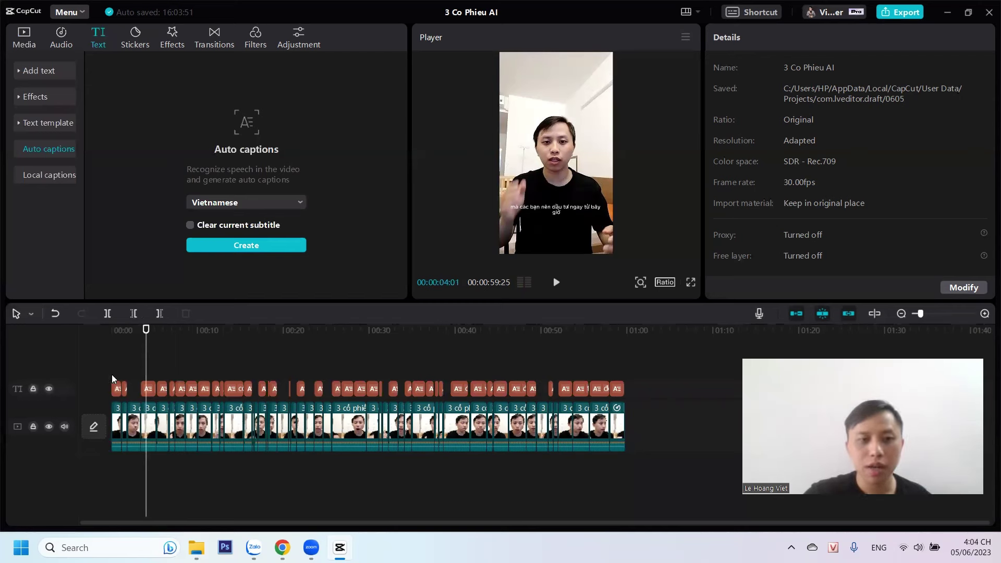
{"action": "left_click", "coordinate": [149, 394]}
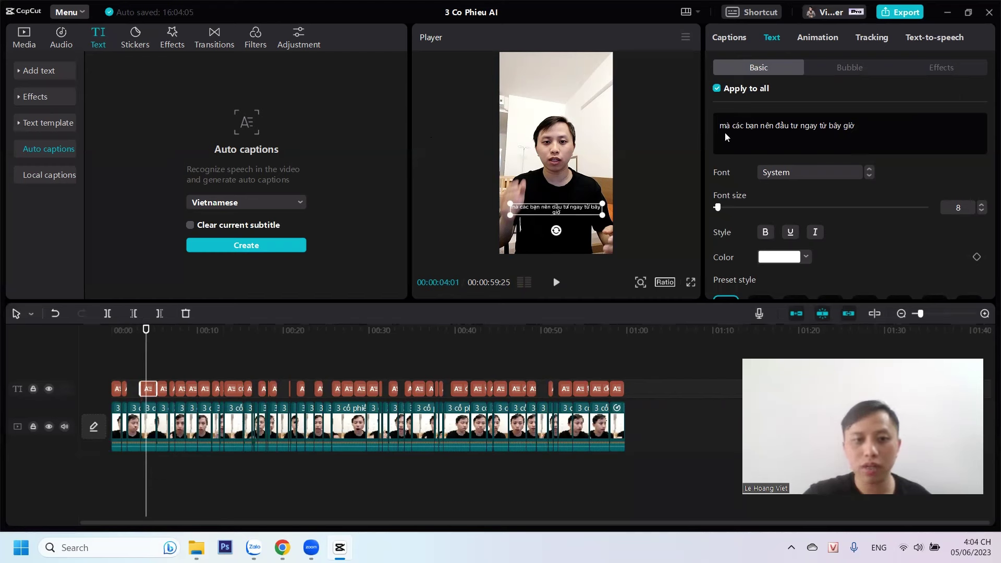
{"action": "left_click", "coordinate": [156, 360]}
{"action": "left_click", "coordinate": [148, 391]}
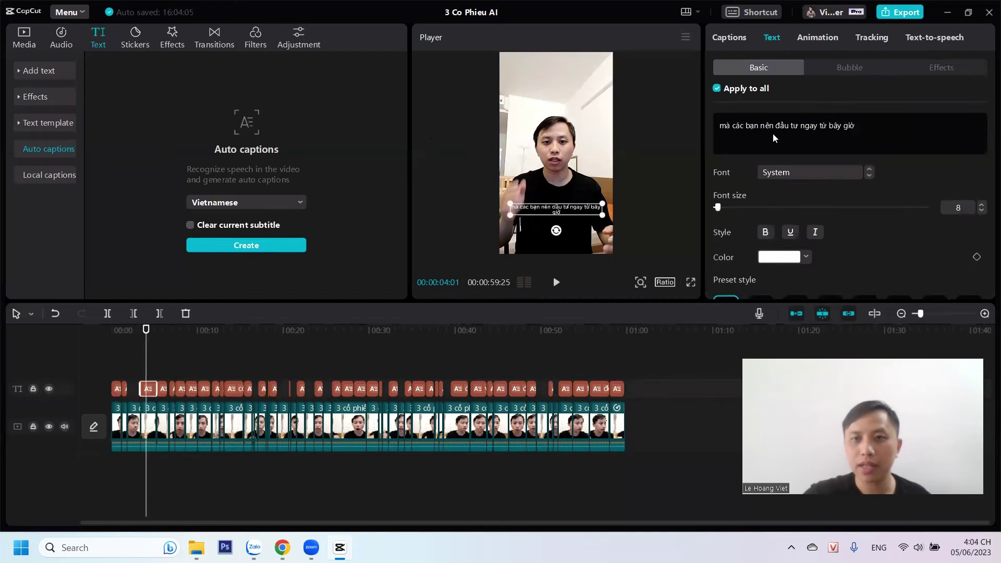
{"action": "left_click", "coordinate": [833, 178]}
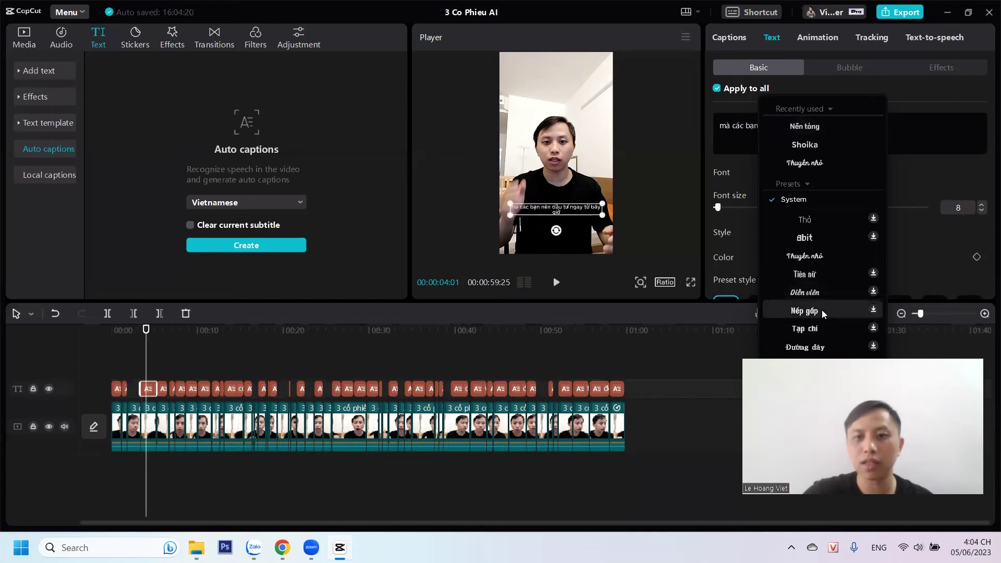
{"action": "left_click", "coordinate": [807, 124]}
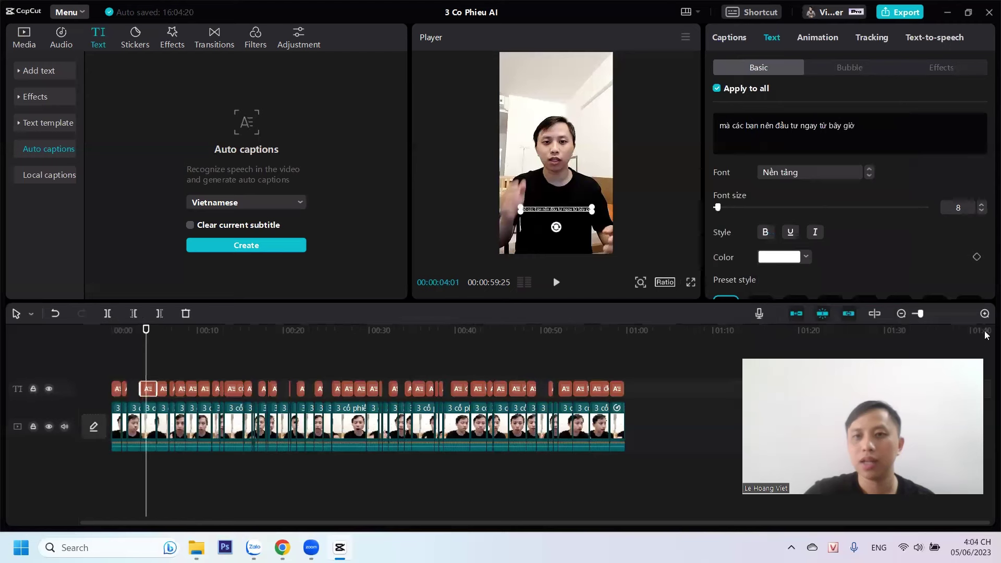
{"action": "double_click", "coordinate": [959, 208]}
{"action": "type", "text": "12"}
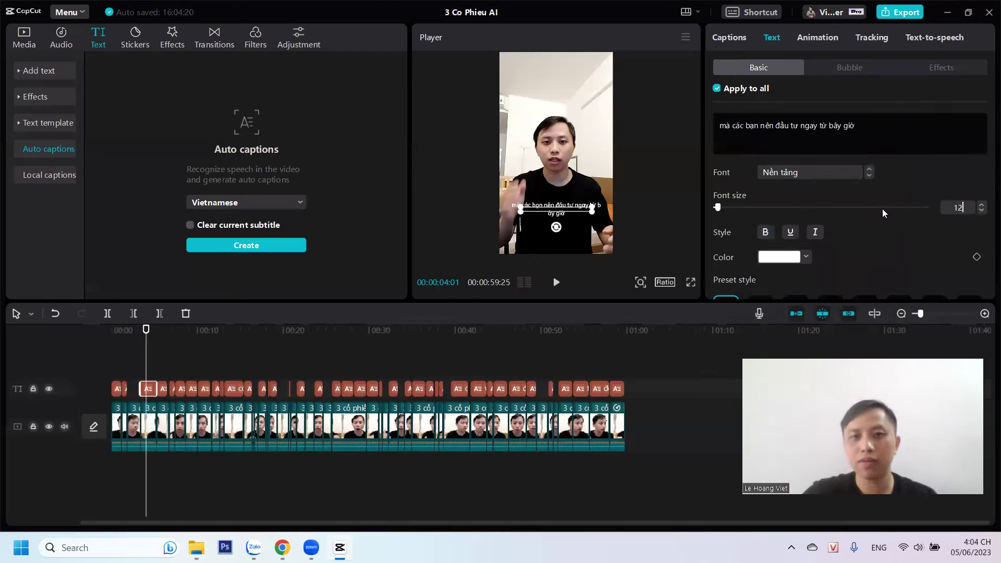
{"action": "key", "text": "Return"}
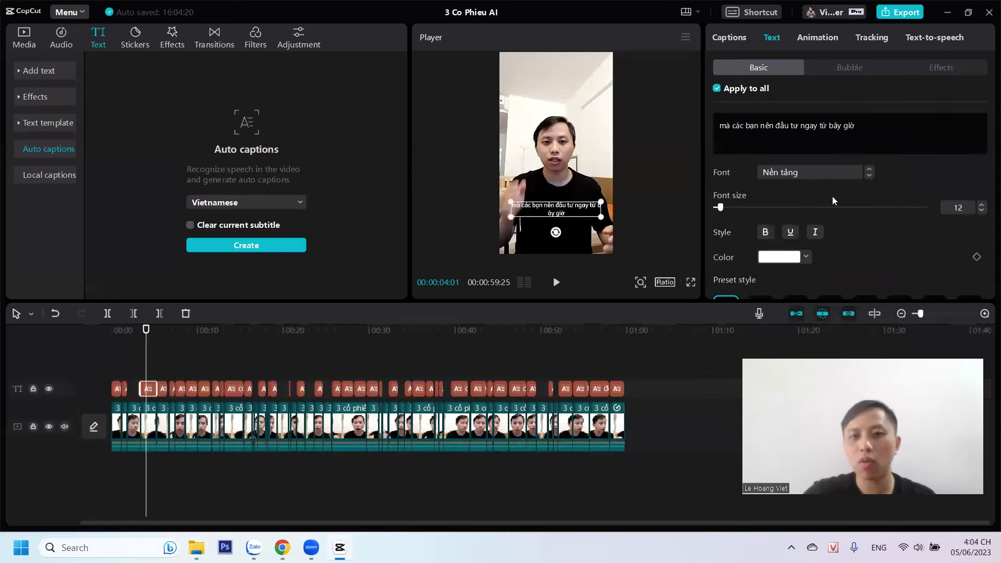
Extend the ends of the captions starting around 00:00:01 and 00:00:15 to close the gaps before the captions that follow
{"action": "left_click", "coordinate": [122, 350]}
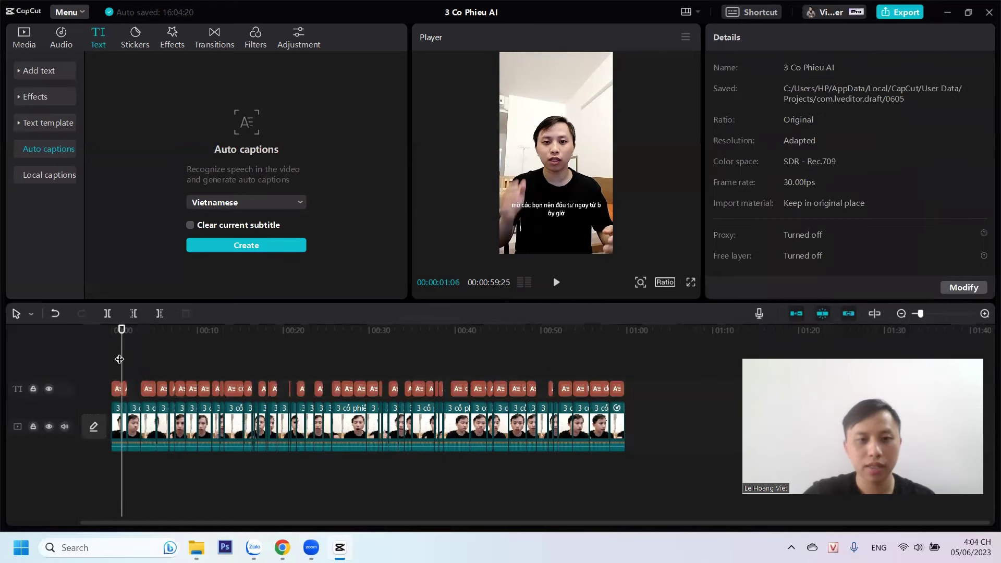
{"action": "left_click", "coordinate": [126, 390]}
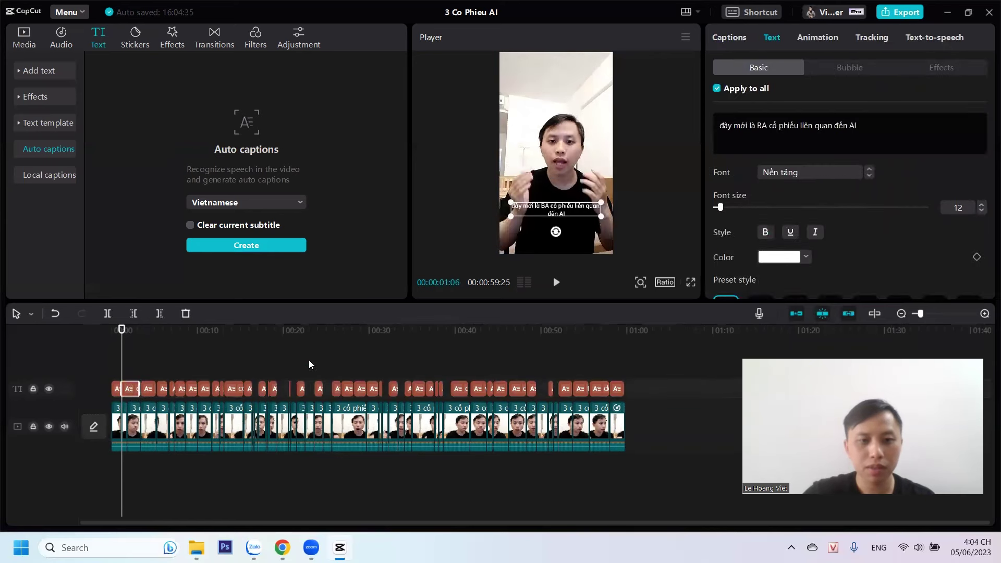
{"action": "left_click_drag", "start_coordinate": [918, 315], "coordinate": [923, 316]}
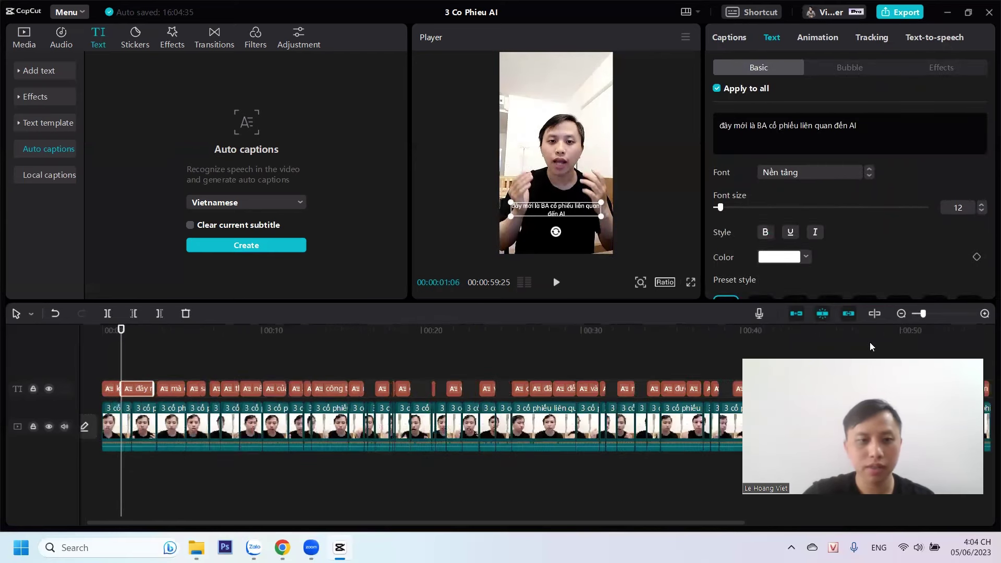
{"action": "left_click", "coordinate": [360, 392]}
{"action": "left_click_drag", "start_coordinate": [370, 393], "coordinate": [367, 393]}
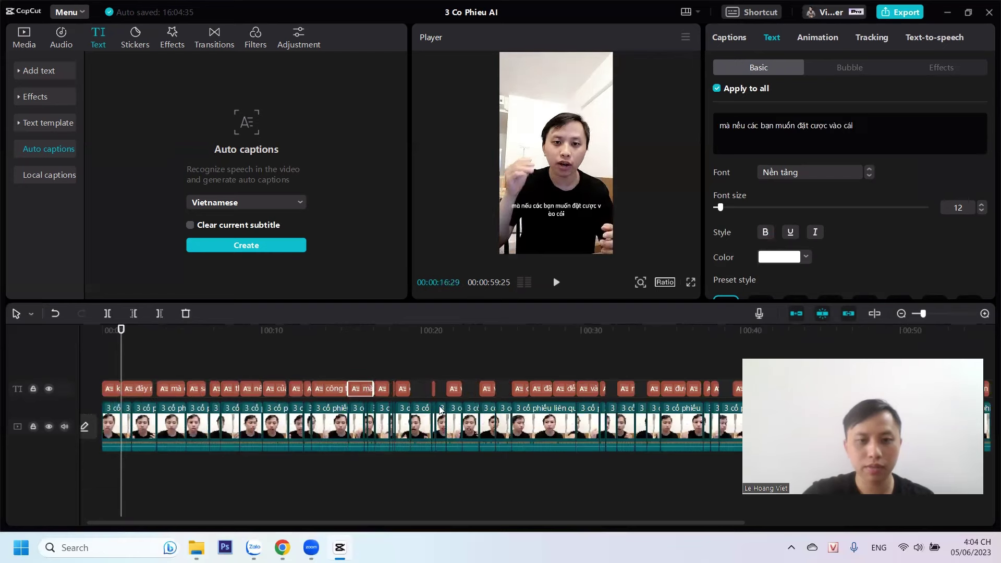
Extend the caption "đều khá là rủi ro" and the one before it to close the gaps after them, then play from about 00:00:18
{"action": "left_click", "coordinate": [433, 389]}
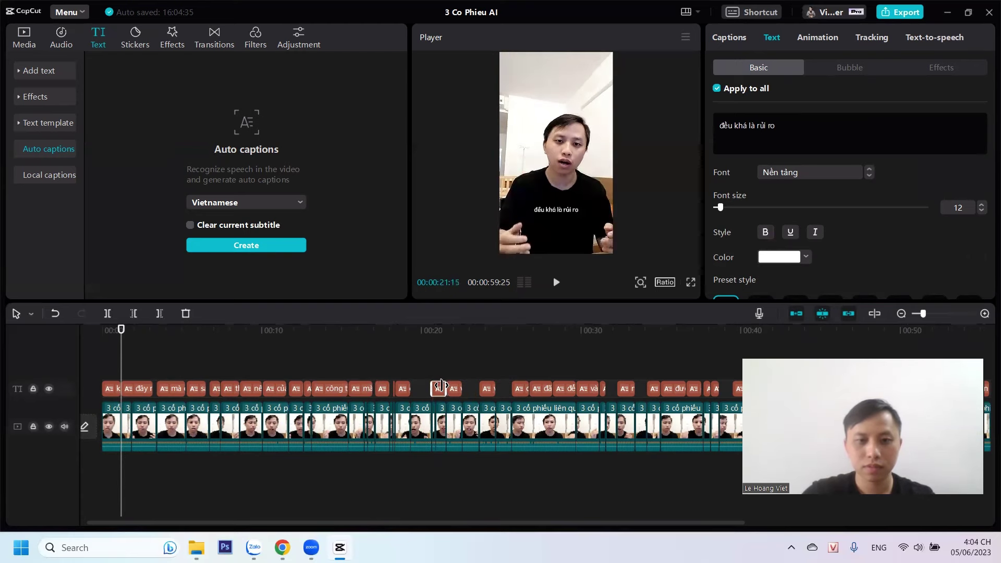
{"action": "left_click_drag", "start_coordinate": [412, 389], "coordinate": [422, 389]}
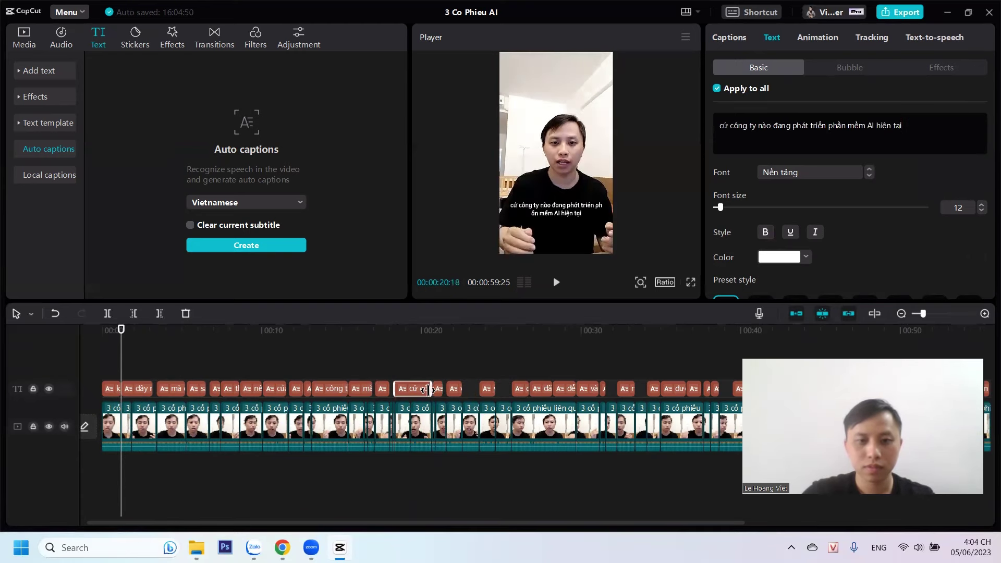
{"action": "left_click", "coordinate": [391, 369]}
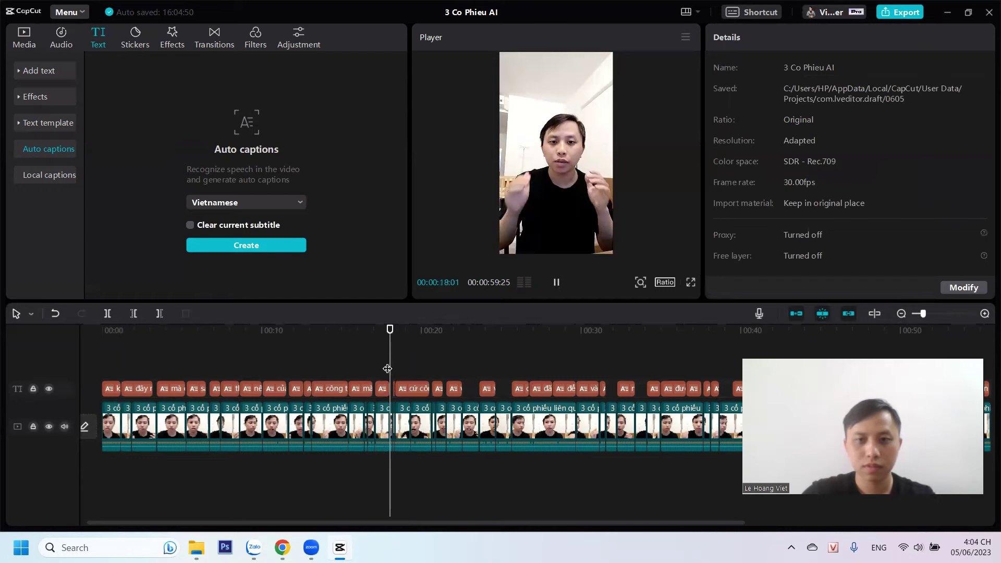
{"action": "key", "text": "space"}
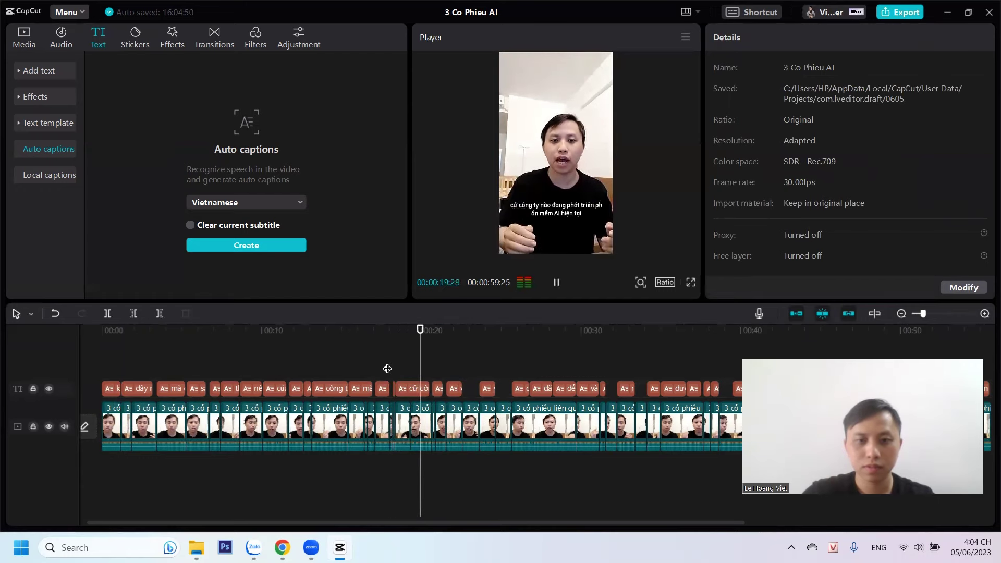
{"action": "key", "text": "space"}
Extend the captions starting around 00:00:21, 00:00:23, 00:00:31 and 00:00:32 to close the gaps before the captions that follow
{"action": "left_click", "coordinate": [457, 389]}
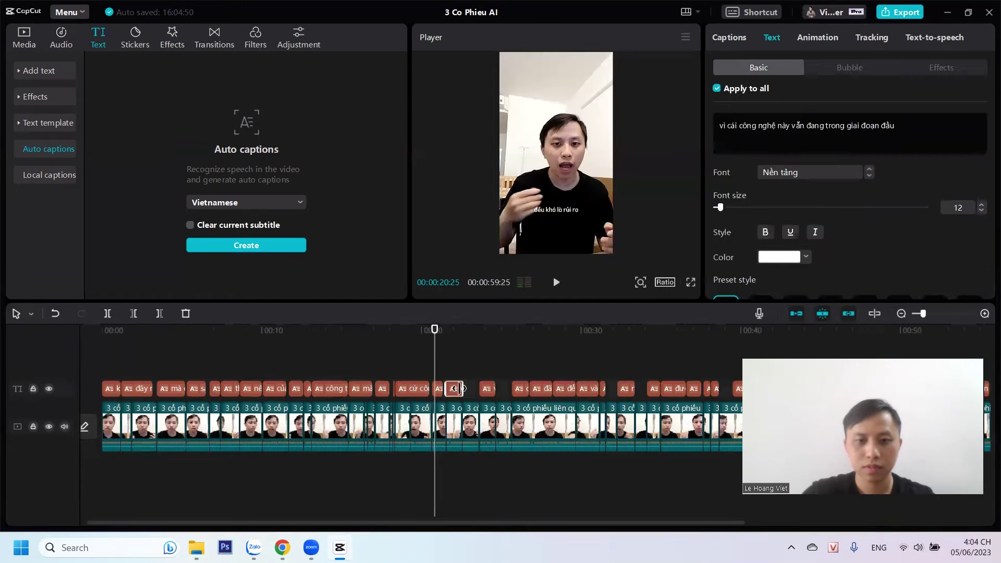
{"action": "left_click", "coordinate": [492, 390]}
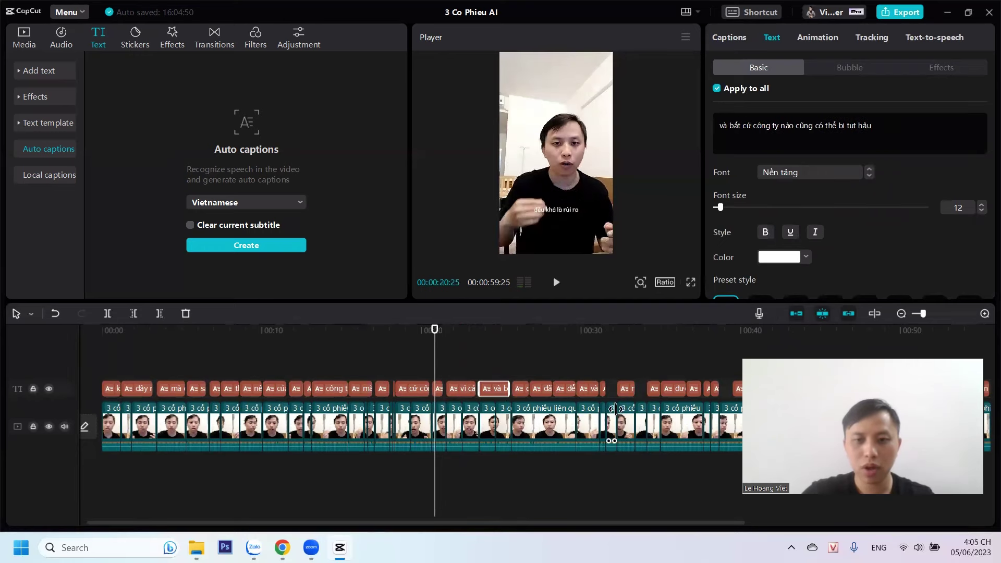
{"action": "left_click", "coordinate": [605, 391]}
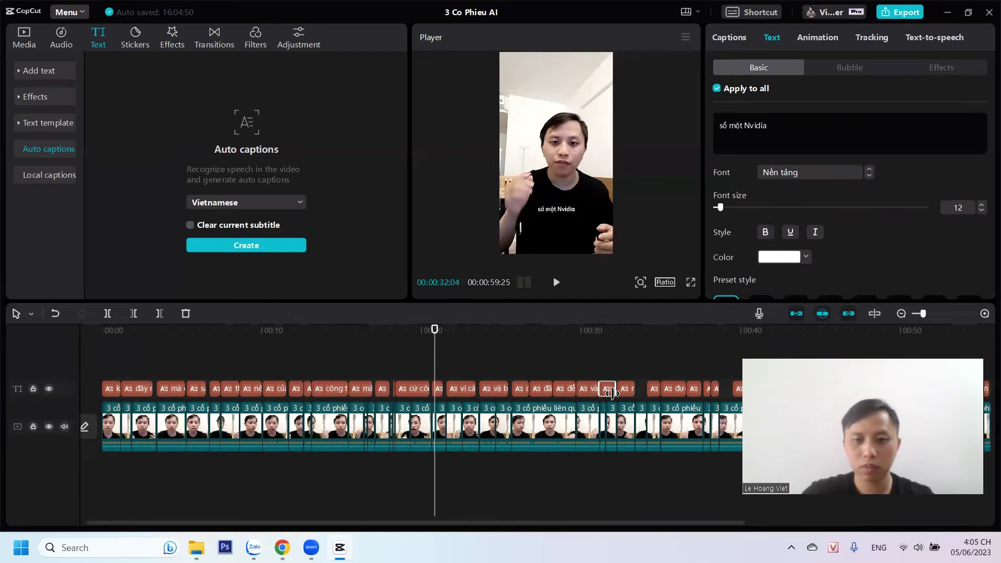
{"action": "left_click", "coordinate": [628, 391]}
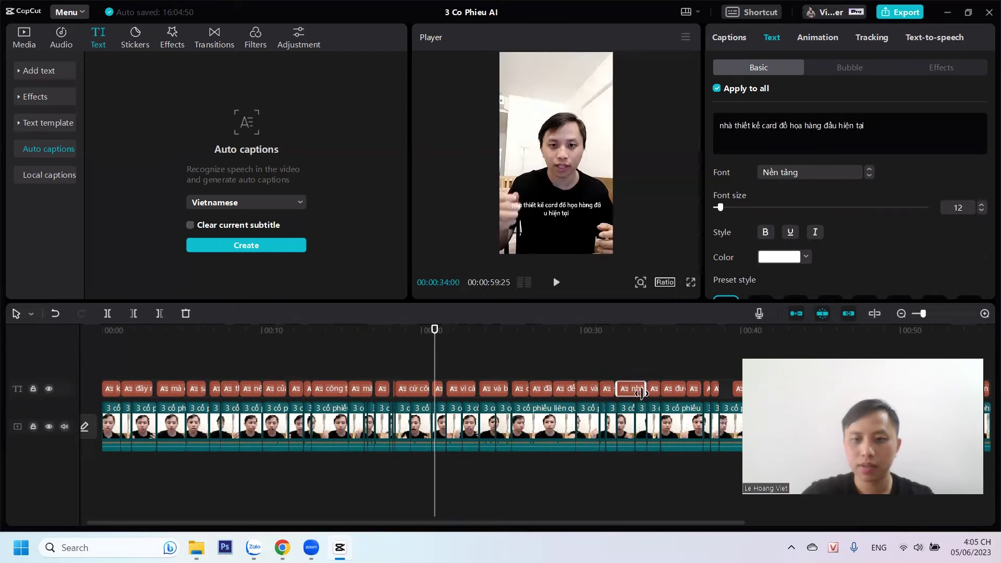
{"action": "left_click_drag", "start_coordinate": [634, 391], "coordinate": [645, 391]}
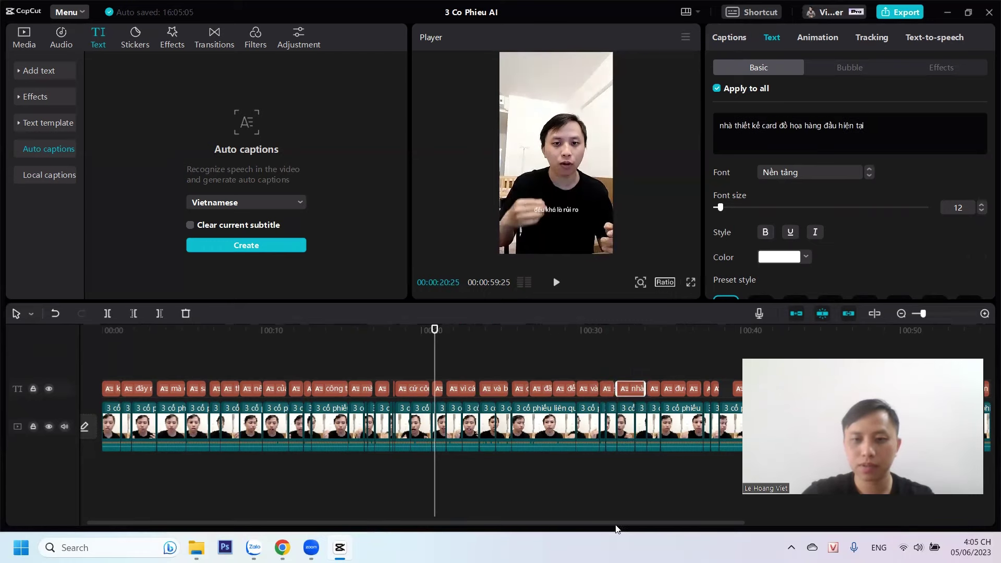
Extend the captions "Samsung tập đoàn Samsung", "TPU tương đối nhỏ" and the one just before the latter to close the gaps after them
{"action": "left_click_drag", "start_coordinate": [598, 522], "coordinate": [847, 522]}
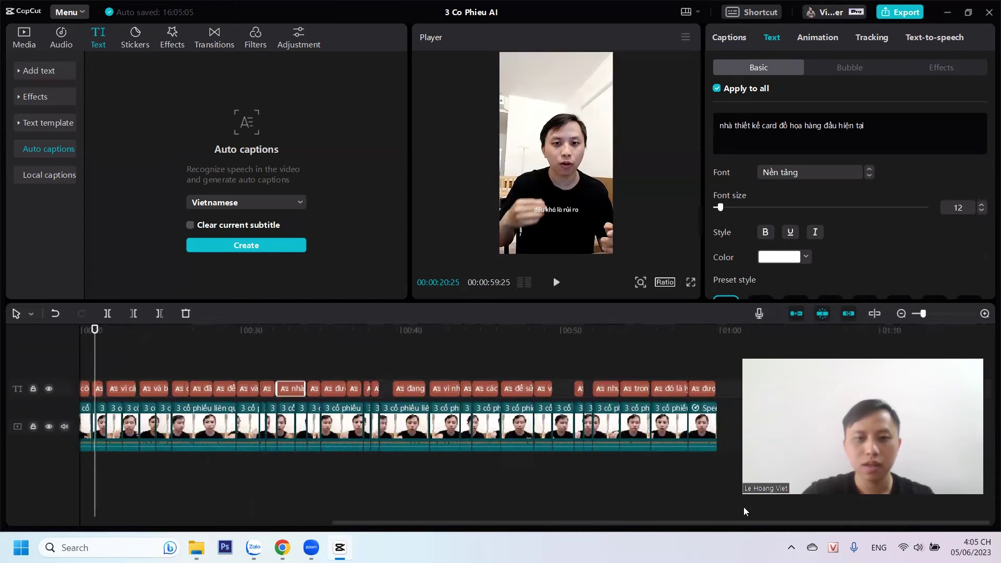
{"action": "left_click_drag", "start_coordinate": [375, 391], "coordinate": [390, 390]}
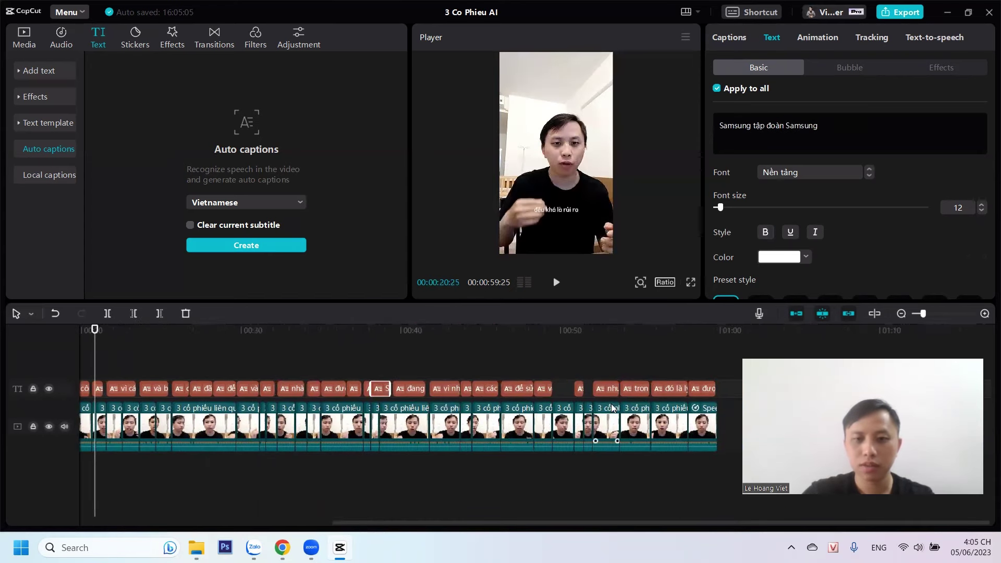
{"action": "left_click", "coordinate": [538, 389]}
{"action": "left_click_drag", "start_coordinate": [552, 389], "coordinate": [587, 393]}
{"action": "left_click", "coordinate": [578, 391]}
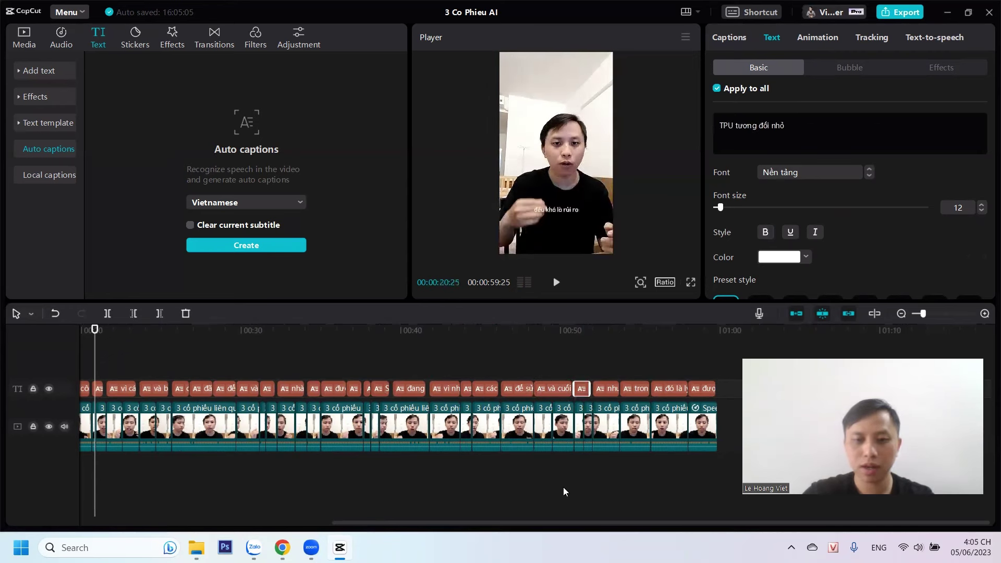
{"action": "left_click_drag", "start_coordinate": [557, 523], "coordinate": [137, 446]}
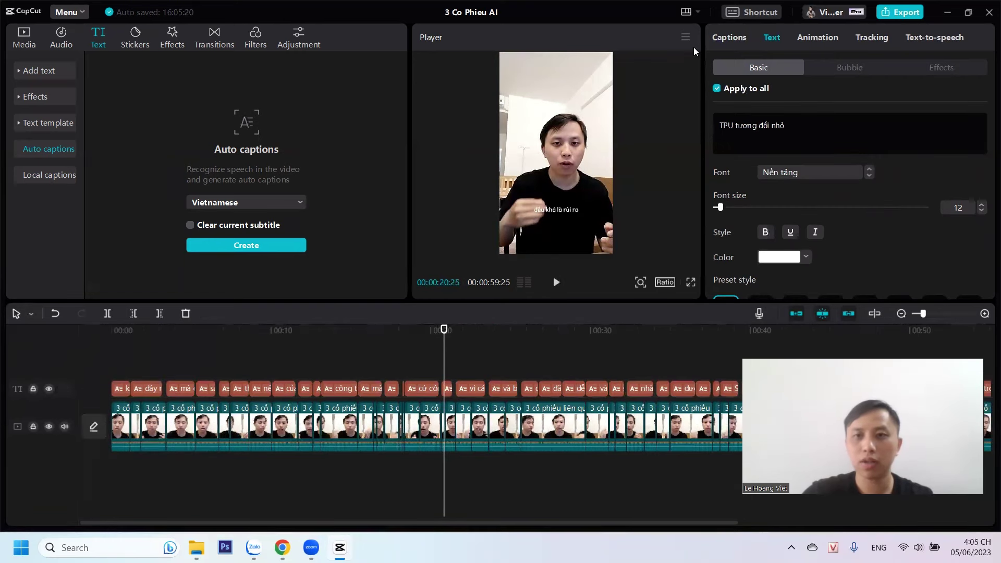
Correct the first caption in the captions list to read "Không phải là Chatgpt"
{"action": "left_click", "coordinate": [731, 38]}
{"action": "scroll", "coordinate": [786, 163], "scroll_direction": "up", "scroll_amount": 2}
{"action": "double_click", "coordinate": [790, 100]}
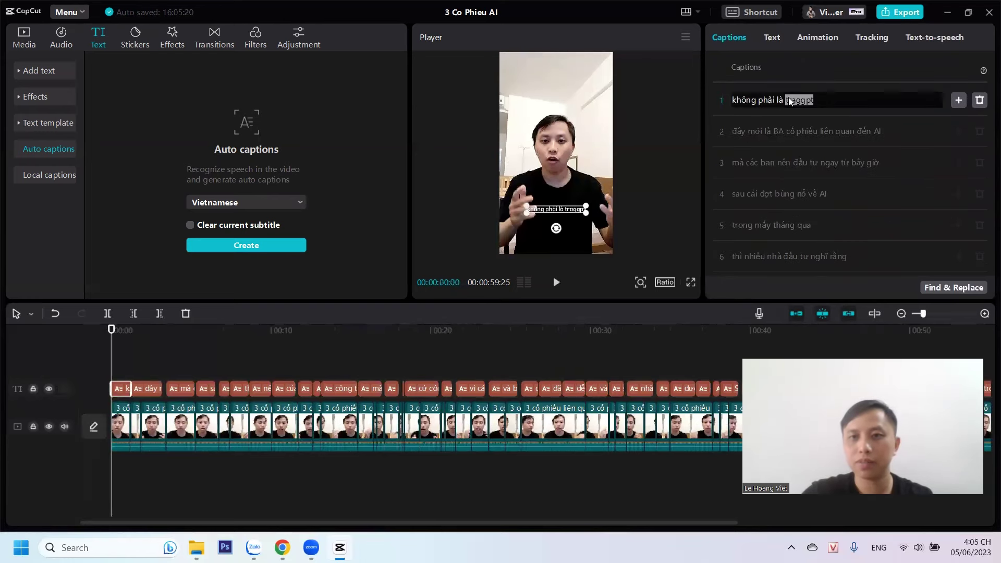
{"action": "type", "text": "Chatgpt"}
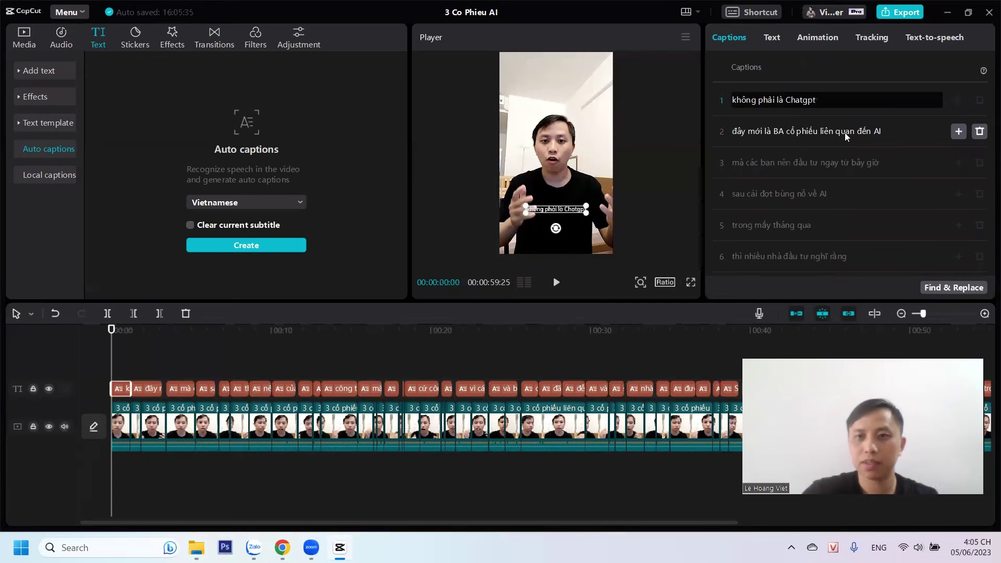
{"action": "left_click", "coordinate": [729, 100]}
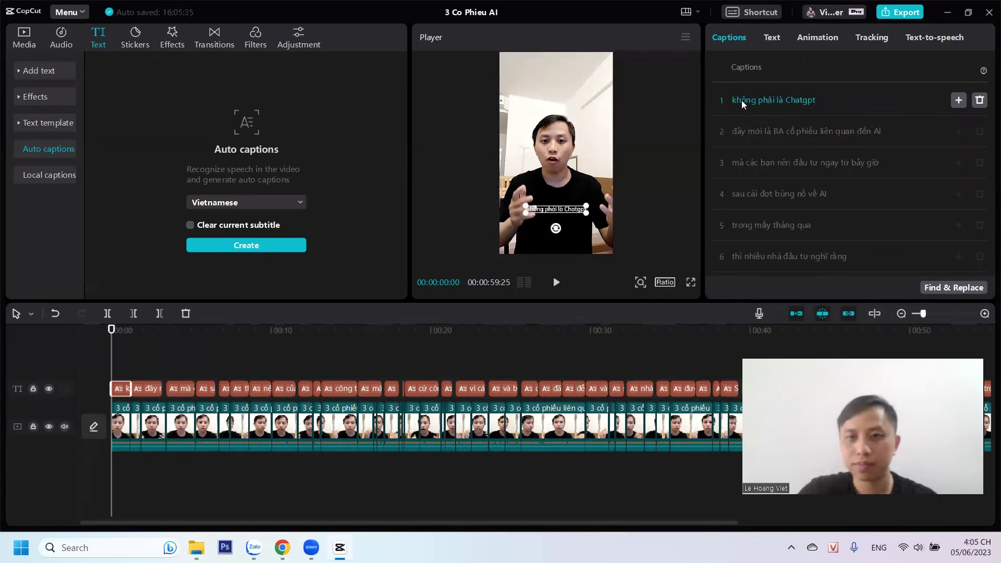
{"action": "left_click", "coordinate": [733, 100]}
{"action": "key", "text": "BackSpace"}
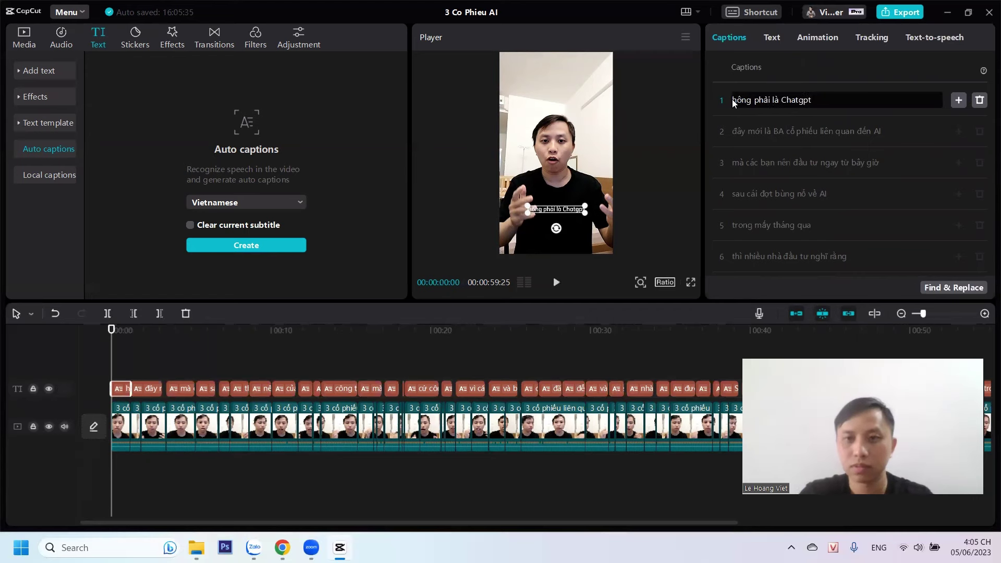
{"action": "type", "text": "K"}
Replace "BA" with "3" in caption 2 and remove the word "cái" from caption 4
{"action": "left_click", "coordinate": [750, 137]}
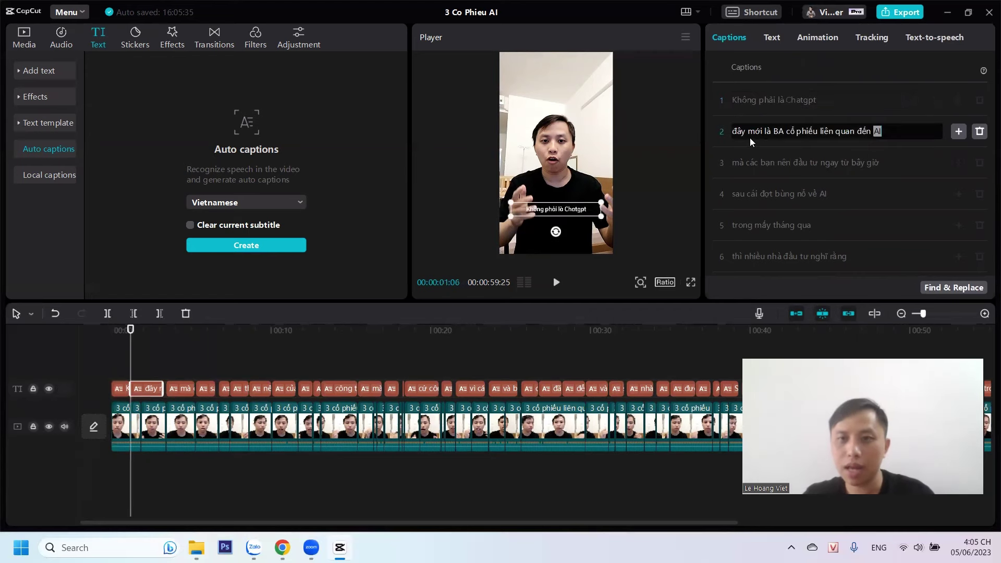
{"action": "double_click", "coordinate": [777, 132]}
{"action": "type", "text": "3"}
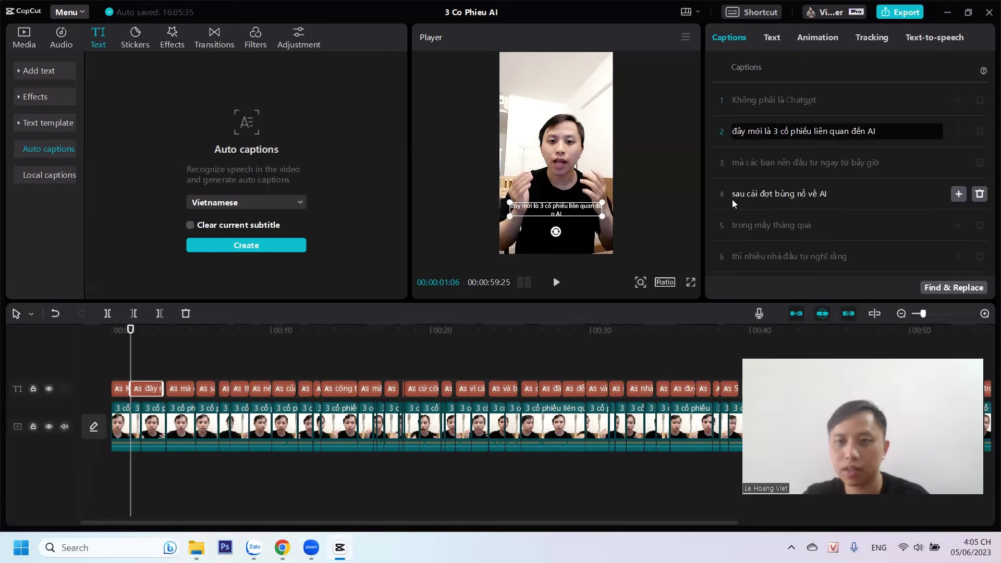
{"action": "double_click", "coordinate": [755, 195]}
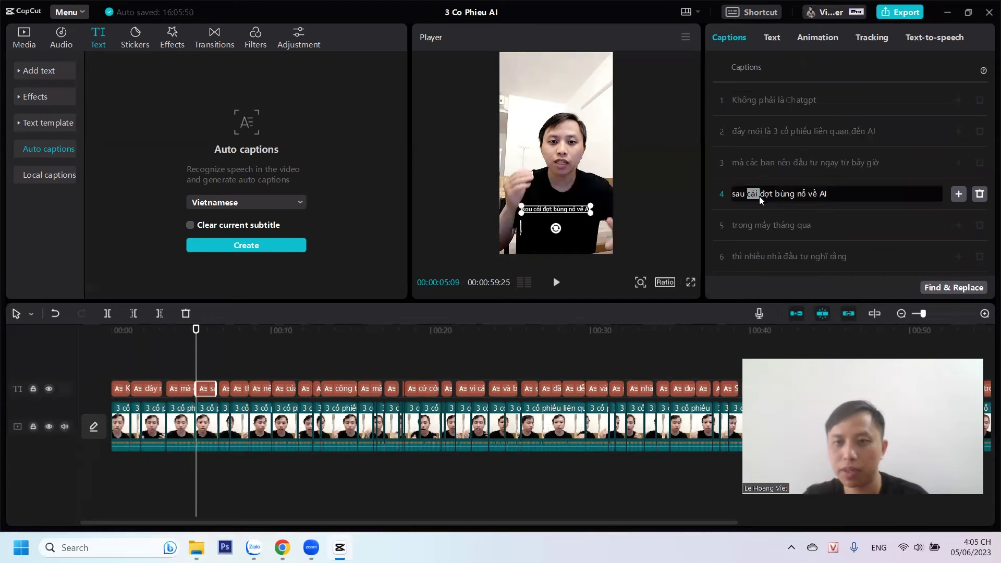
{"action": "key", "text": "BackSpace"}
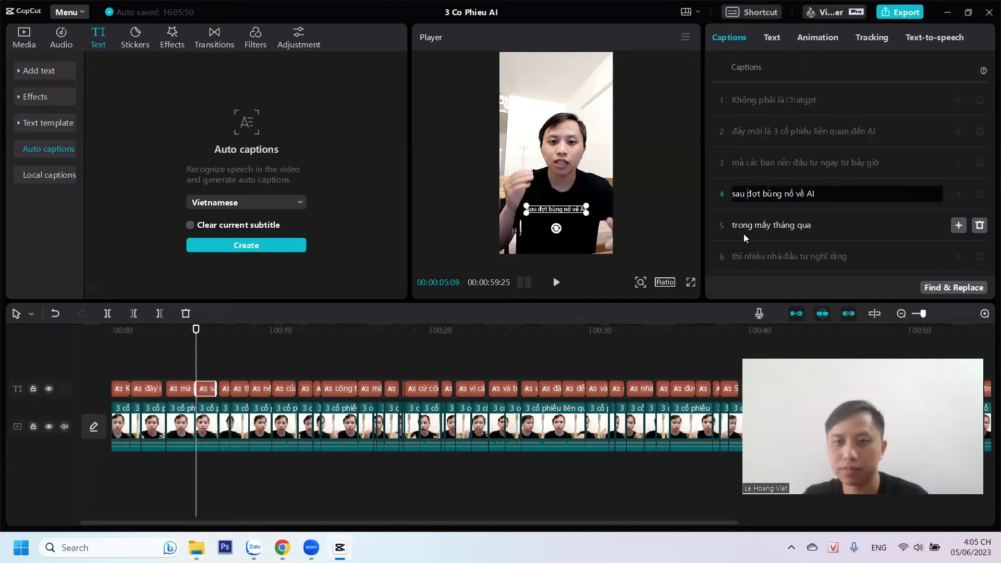
Correct caption 8 to read "của Chatgpt là Open AI"
{"action": "scroll", "coordinate": [743, 234], "scroll_direction": "down", "scroll_amount": 2}
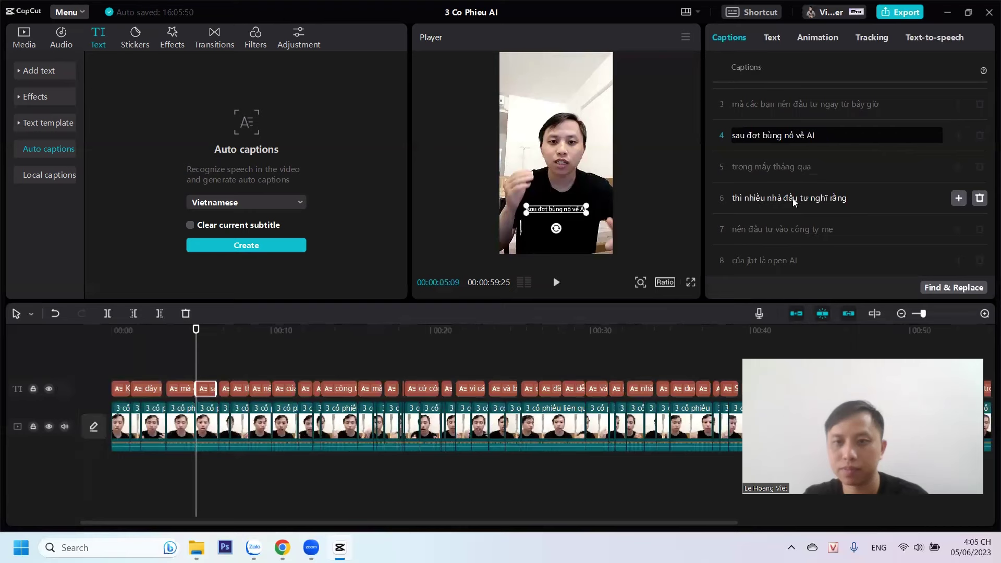
{"action": "scroll", "coordinate": [810, 245], "scroll_direction": "down", "scroll_amount": 1}
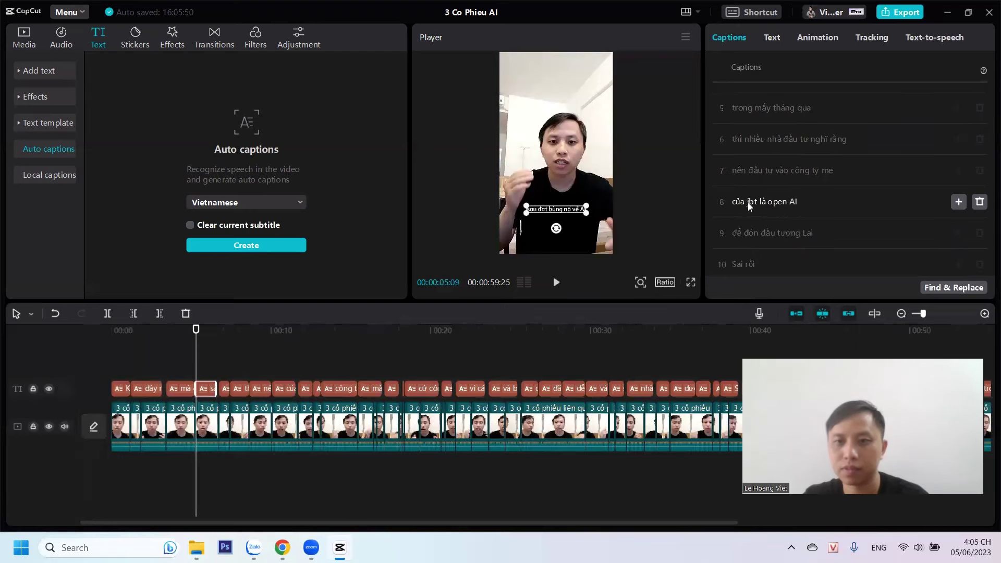
{"action": "double_click", "coordinate": [747, 202]}
{"action": "type", "text": "Cha"}
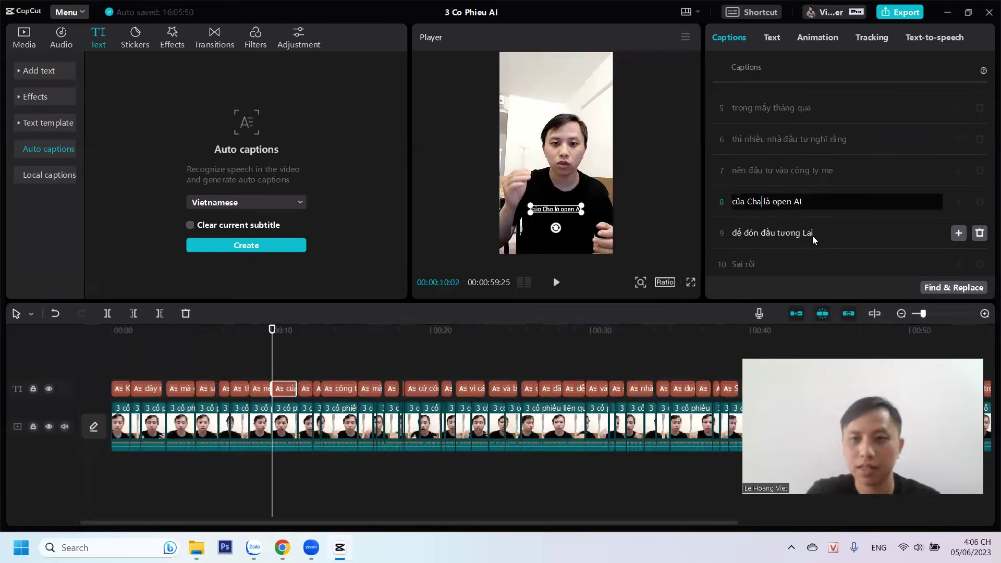
{"action": "type", "text": "tgpt là "}
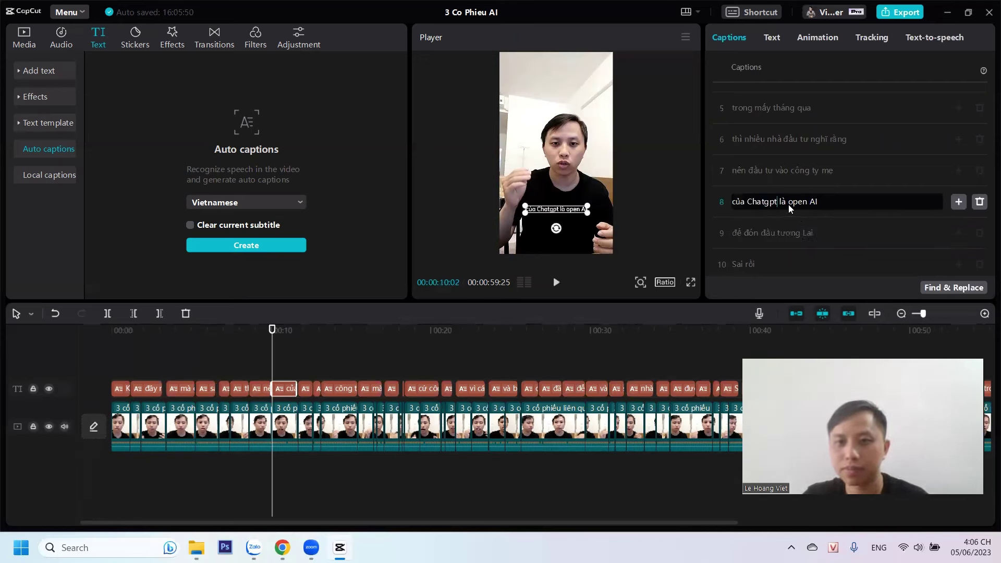
{"action": "type", "text": "O"}
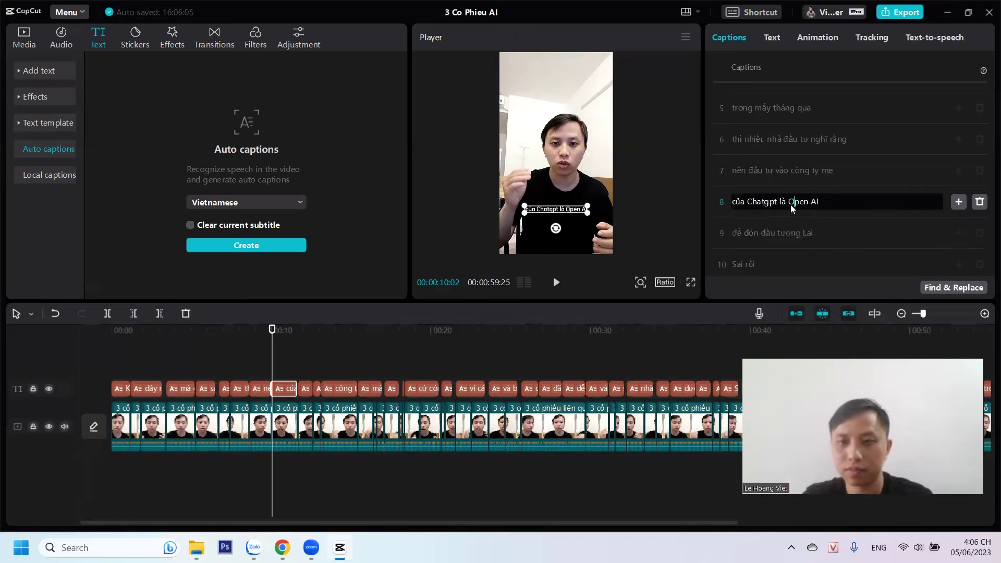
Capitalize "Open" in caption 11 and remove the filler word "á" from caption 13 so it reads "công nghệ AI thì"
{"action": "scroll", "coordinate": [840, 198], "scroll_direction": "down", "scroll_amount": 2}
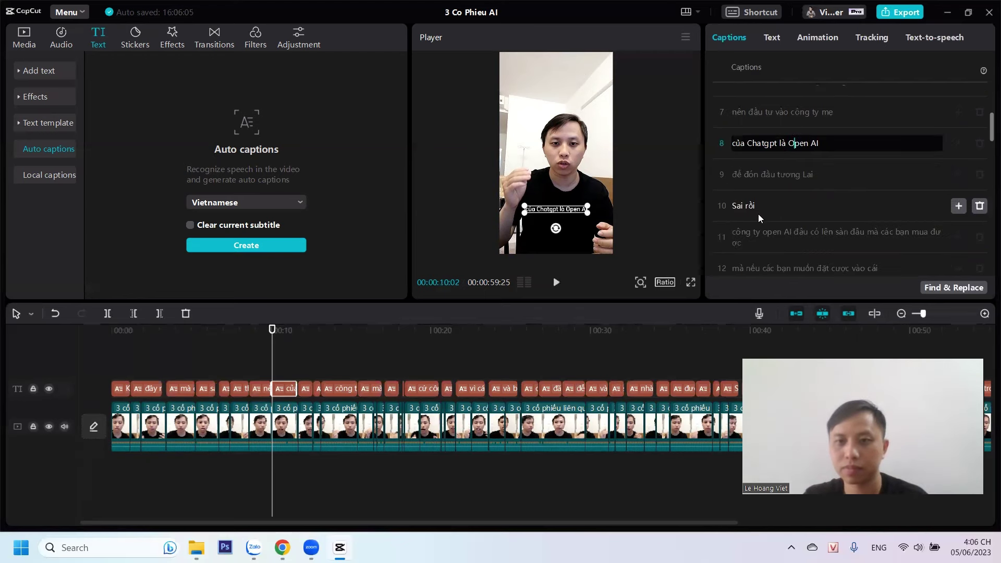
{"action": "left_click", "coordinate": [768, 234]}
{"action": "left_click_drag", "start_coordinate": [768, 234], "coordinate": [764, 235]}
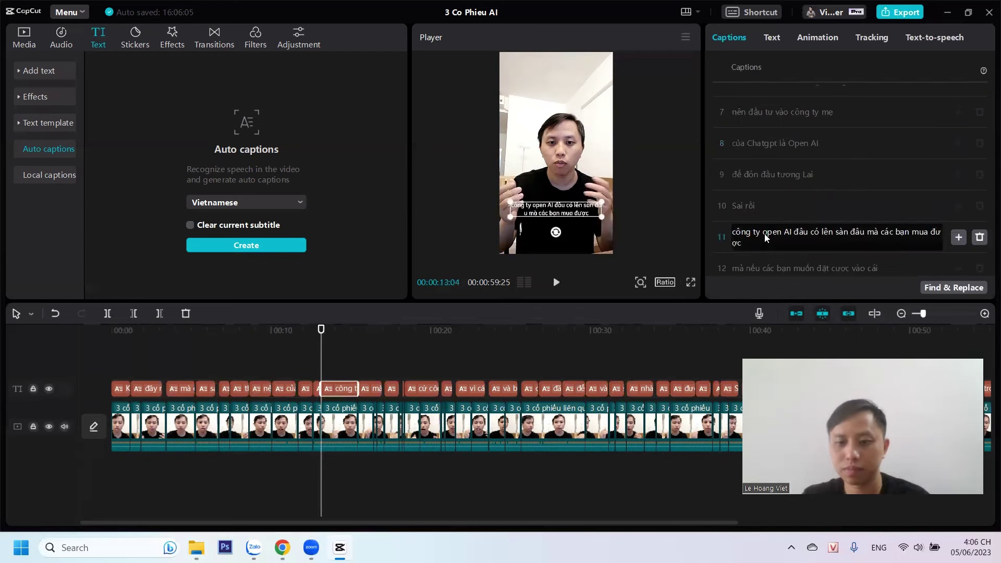
{"action": "type", "text": "O"}
{"action": "scroll", "coordinate": [782, 209], "scroll_direction": "down", "scroll_amount": 2}
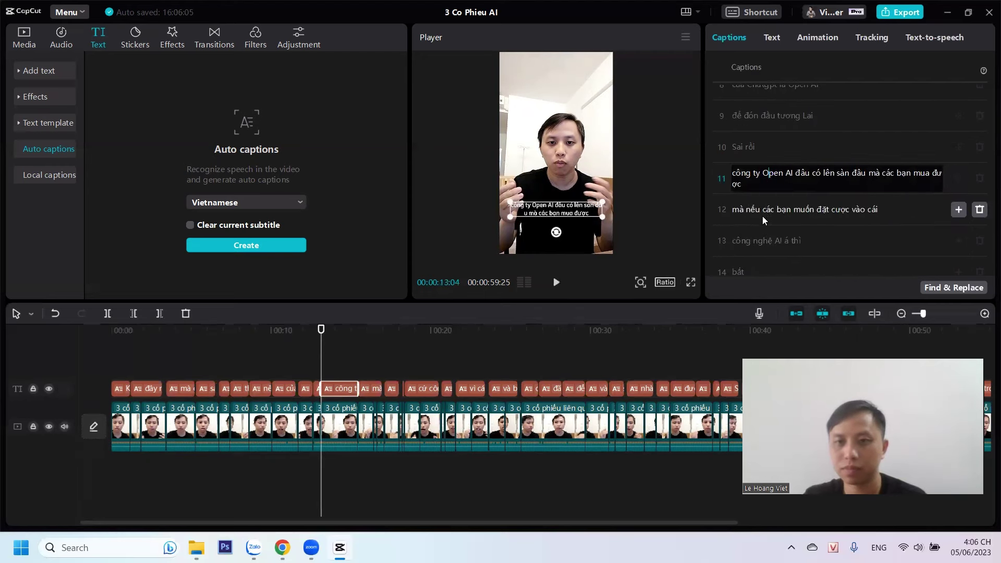
{"action": "scroll", "coordinate": [771, 241], "scroll_direction": "down", "scroll_amount": 2}
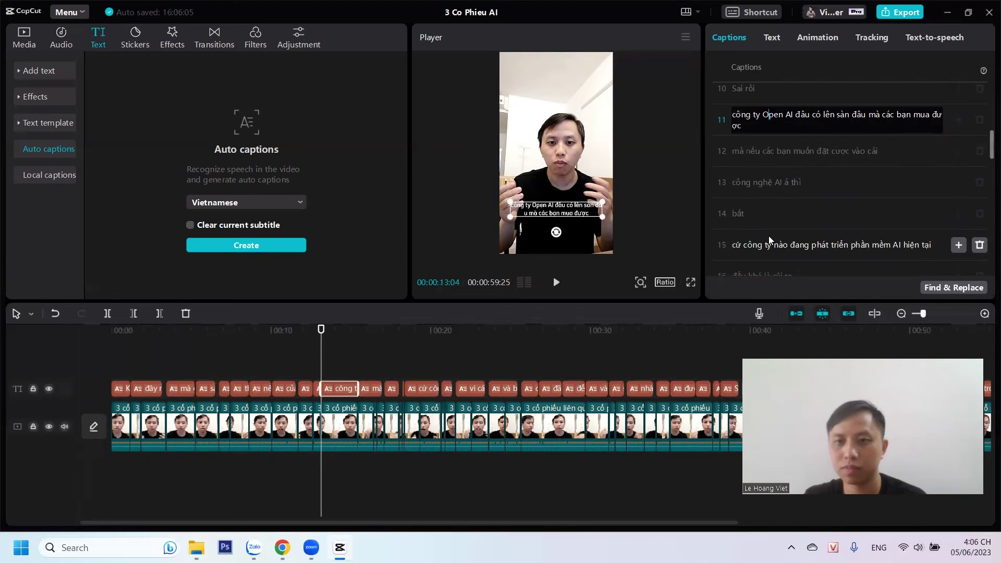
{"action": "left_click", "coordinate": [791, 183]}
{"action": "key", "text": "BackSpace"}
{"action": "key", "text": "BackSpace"}
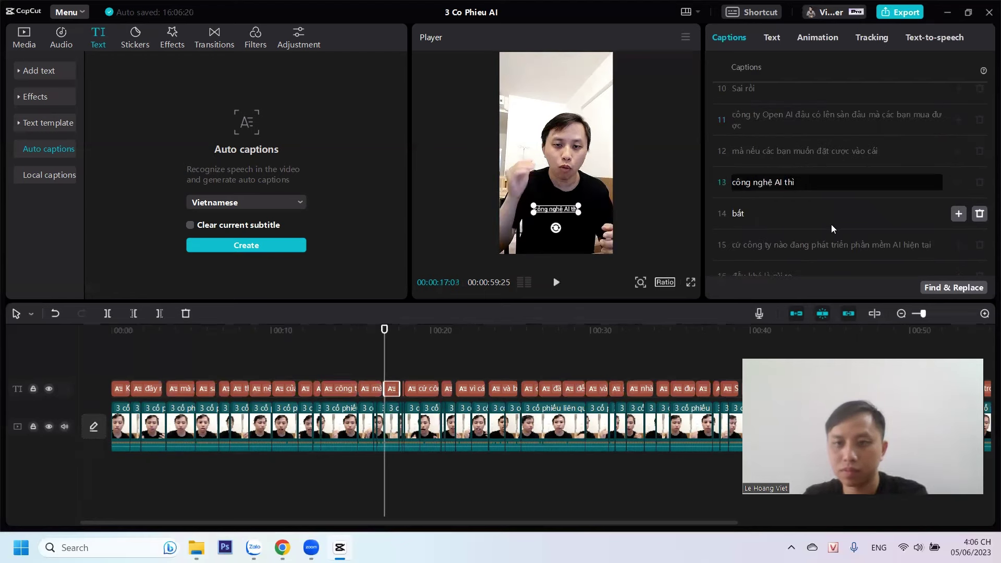
Merge caption 15 into caption 14 and fix the spacing to read "bất cứ công ty nào đang phát triển phần mềm AI hiện tại"
{"action": "left_click", "coordinate": [733, 245]}
{"action": "key", "text": "BackSpace"}
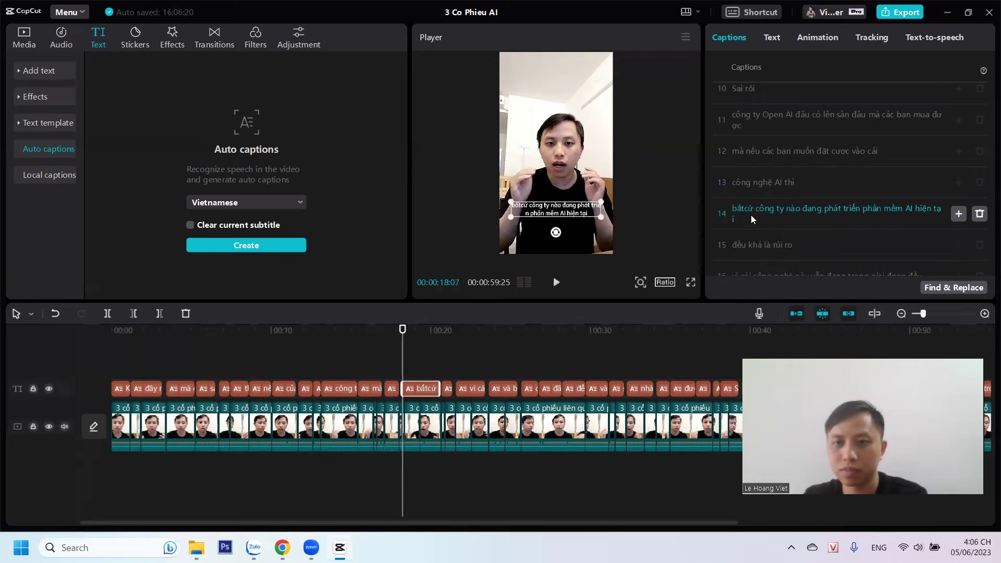
{"action": "key", "text": "space"}
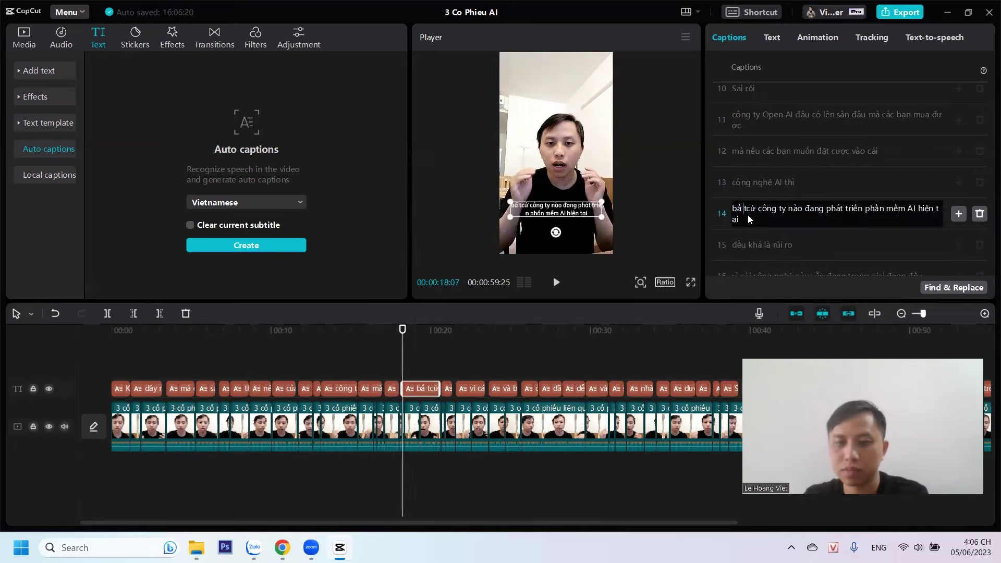
{"action": "key", "text": "BackSpace"}
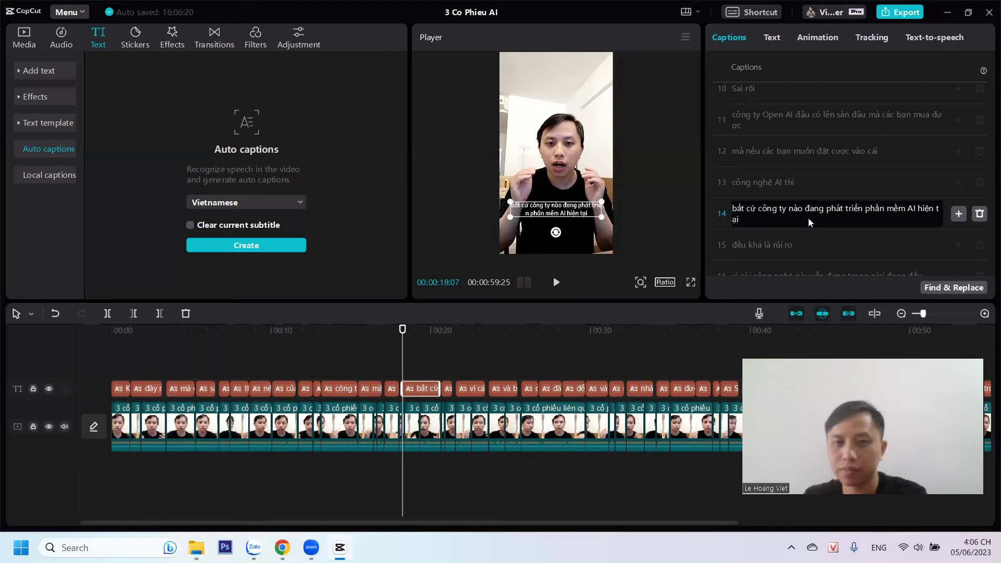
Correct the number in caption 21 so it reads "và đây là 3 công ty tiêu biểu"
{"action": "scroll", "coordinate": [809, 222], "scroll_direction": "down", "scroll_amount": 1}
{"action": "scroll", "coordinate": [762, 222], "scroll_direction": "down", "scroll_amount": 1}
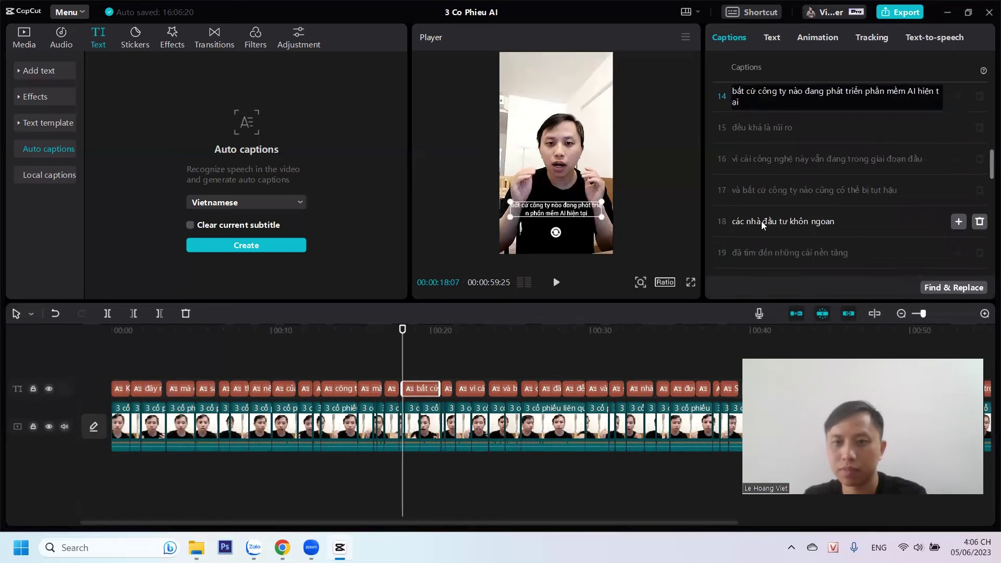
{"action": "scroll", "coordinate": [764, 201], "scroll_direction": "down", "scroll_amount": 2}
{"action": "double_click", "coordinate": [773, 198]}
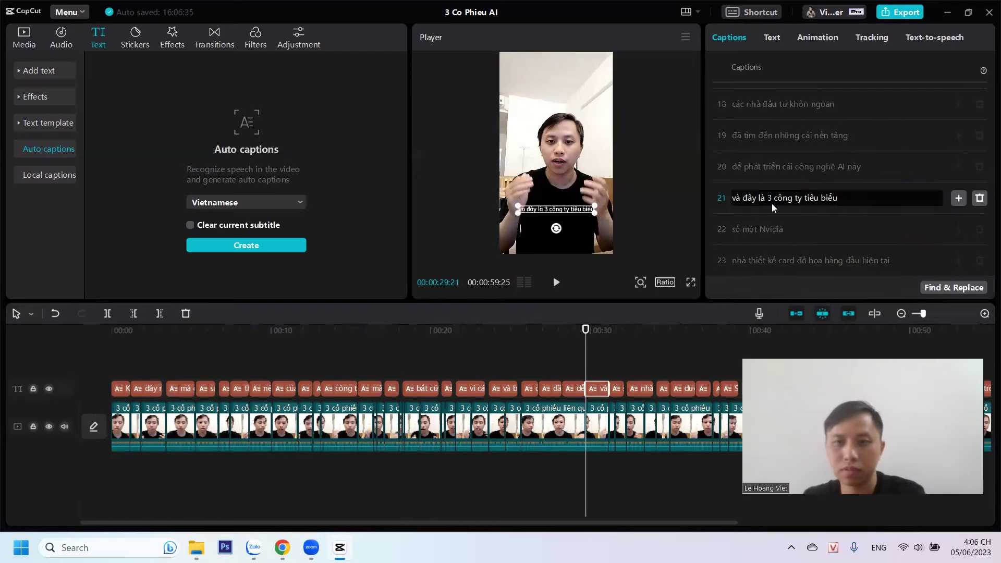
{"action": "type", "text": "3"}
Merge the short caption before "Samsung tập đoàn Samsung" into it and make it read "Số 2: Samsung tập đoàn Samsung"
{"action": "scroll", "coordinate": [763, 183], "scroll_direction": "down", "scroll_amount": 1}
{"action": "scroll", "coordinate": [756, 224], "scroll_direction": "down", "scroll_amount": 3}
{"action": "left_click", "coordinate": [731, 151]}
{"action": "key", "text": "Delete"}
{"action": "left_click", "coordinate": [731, 152]}
{"action": "key", "text": "Delete"}
{"action": "type", "text": "S"}
{"action": "left_click", "coordinate": [750, 155]}
{"action": "type", "text": ": Samsung tập đoàn Samsung"}
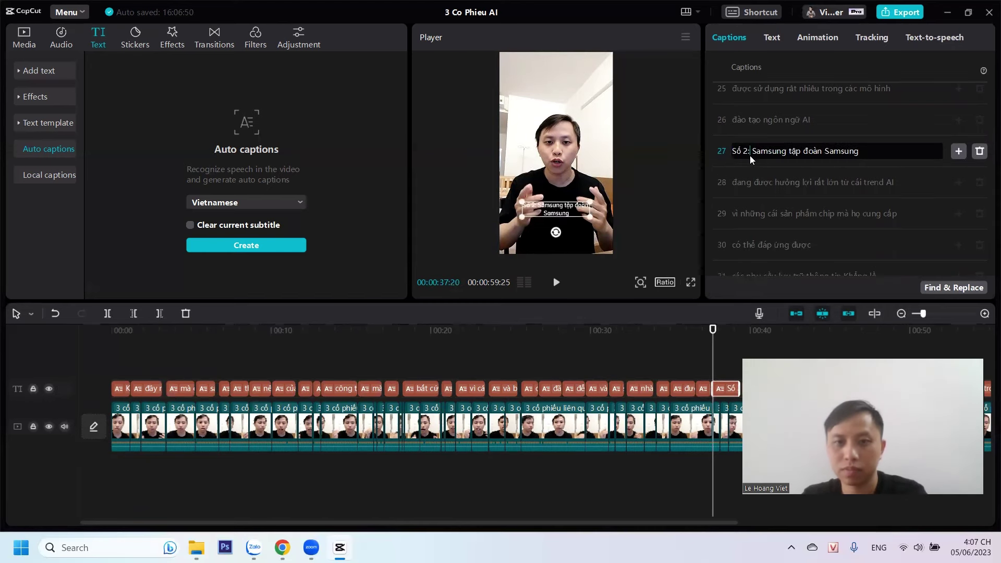
Correct caption 34 to "GPU tương đối nhỏ" and the last word of caption 36 to "lõi"
{"action": "scroll", "coordinate": [771, 228], "scroll_direction": "down", "scroll_amount": 3}
{"action": "left_click", "coordinate": [733, 195]}
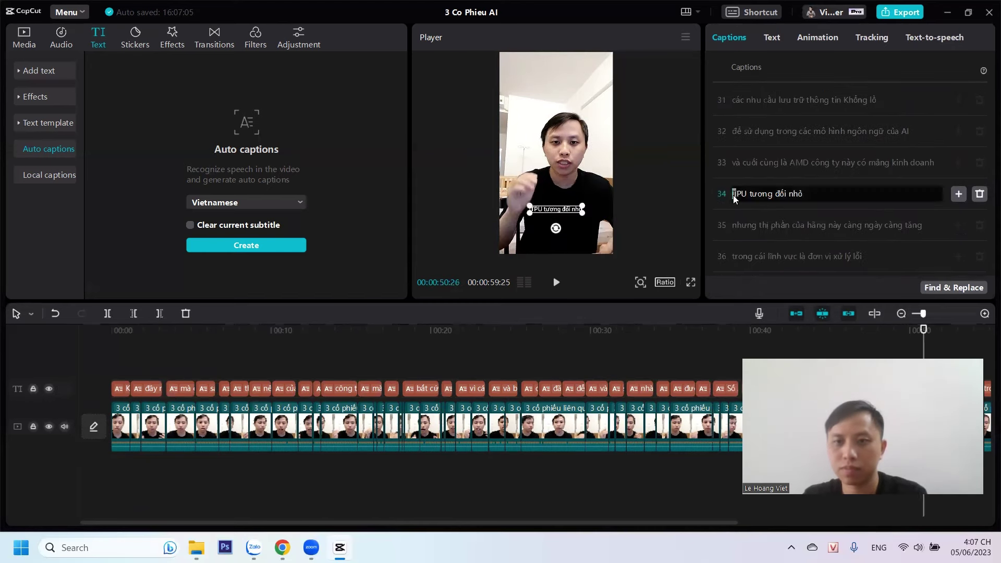
{"action": "type", "text": "G"}
{"action": "scroll", "coordinate": [791, 240], "scroll_direction": "down", "scroll_amount": 1}
{"action": "left_click", "coordinate": [865, 198]}
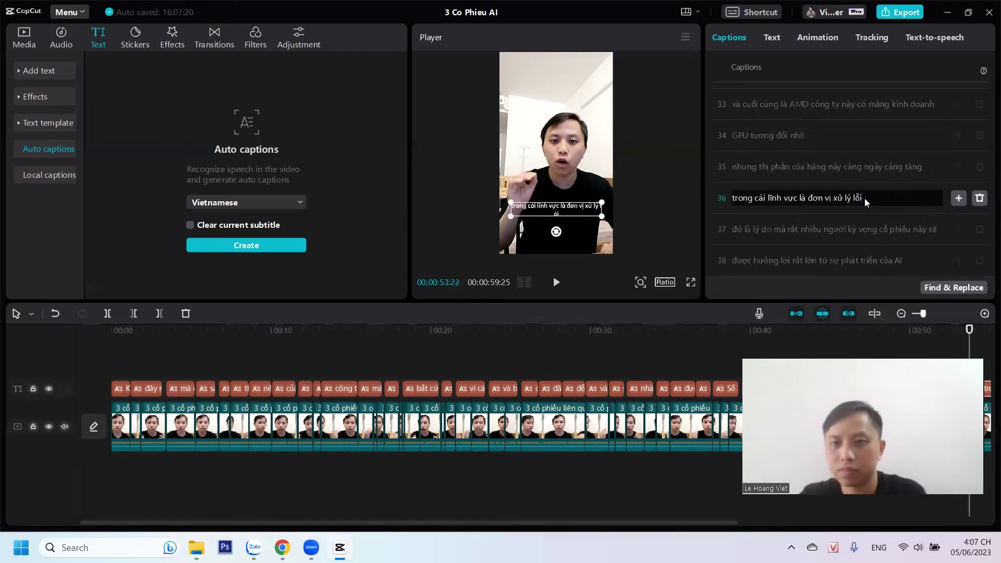
{"action": "key", "text": "BackSpace"}
{"action": "key", "text": "BackSpace"}
{"action": "type", "text": "õi"}
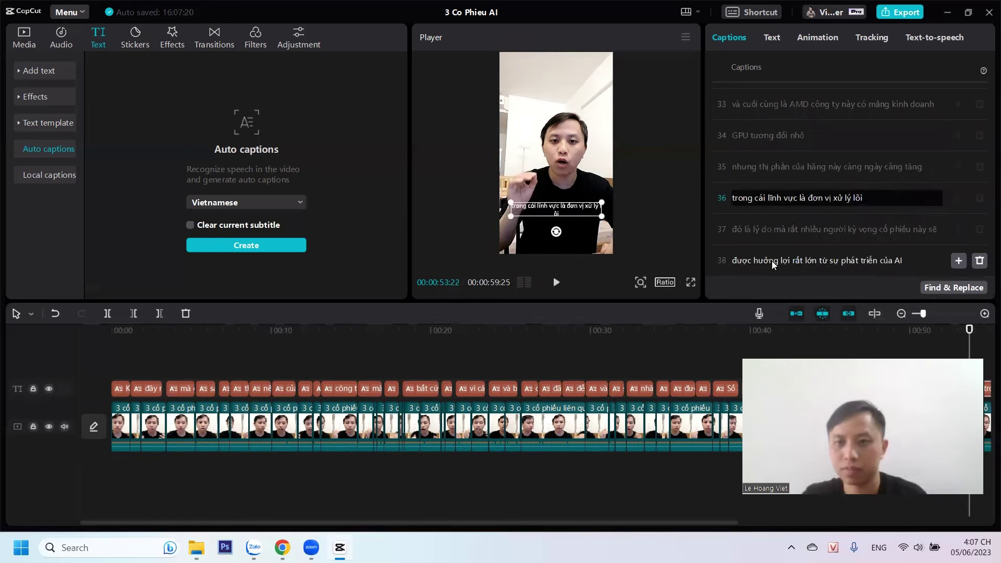
Apply the first preset style after the empty one, the solid white letter, to all captions
{"action": "scroll", "coordinate": [783, 204], "scroll_direction": "up", "scroll_amount": 10}
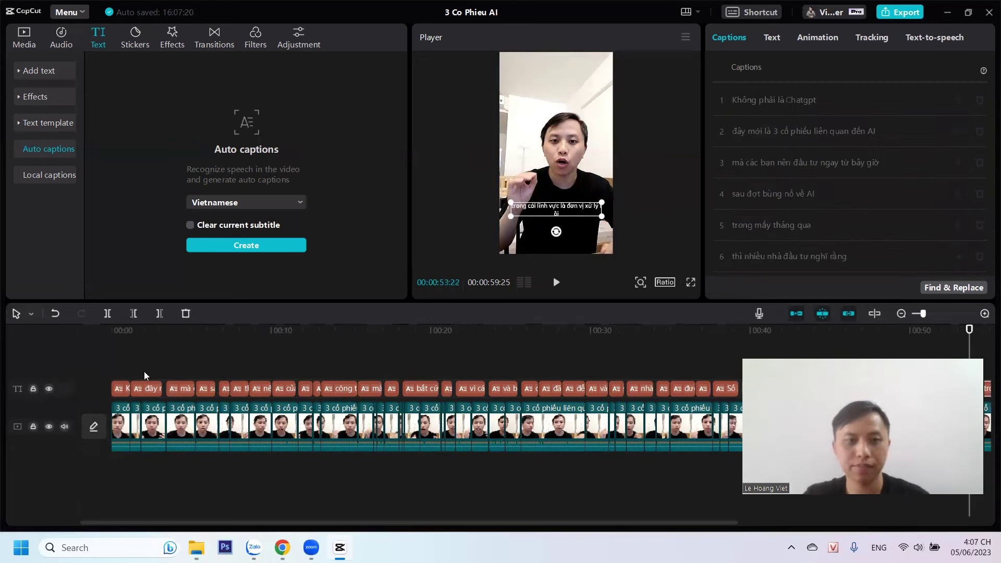
{"action": "left_click", "coordinate": [119, 390]}
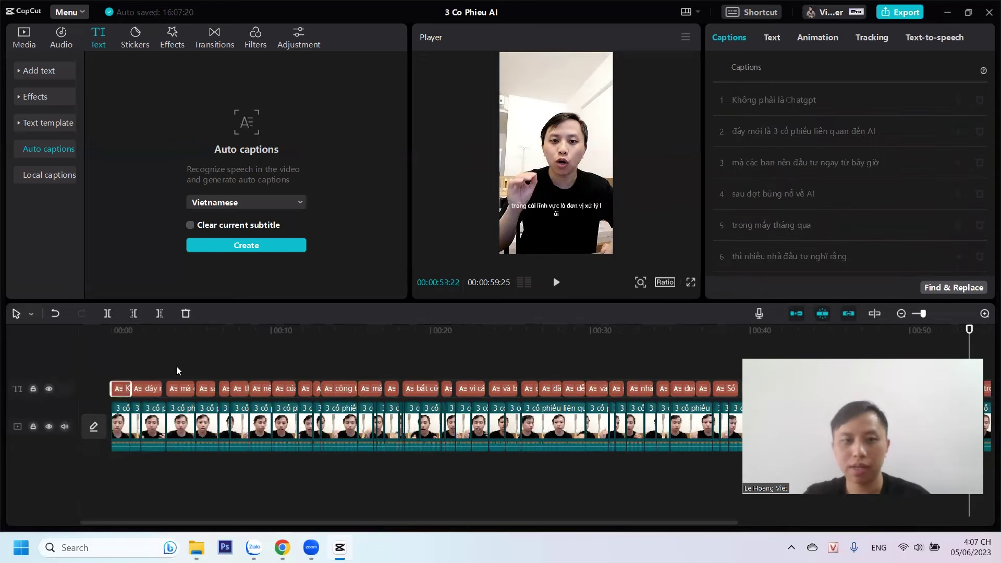
{"action": "left_click", "coordinate": [771, 37]}
{"action": "scroll", "coordinate": [827, 201], "scroll_direction": "down", "scroll_amount": 1}
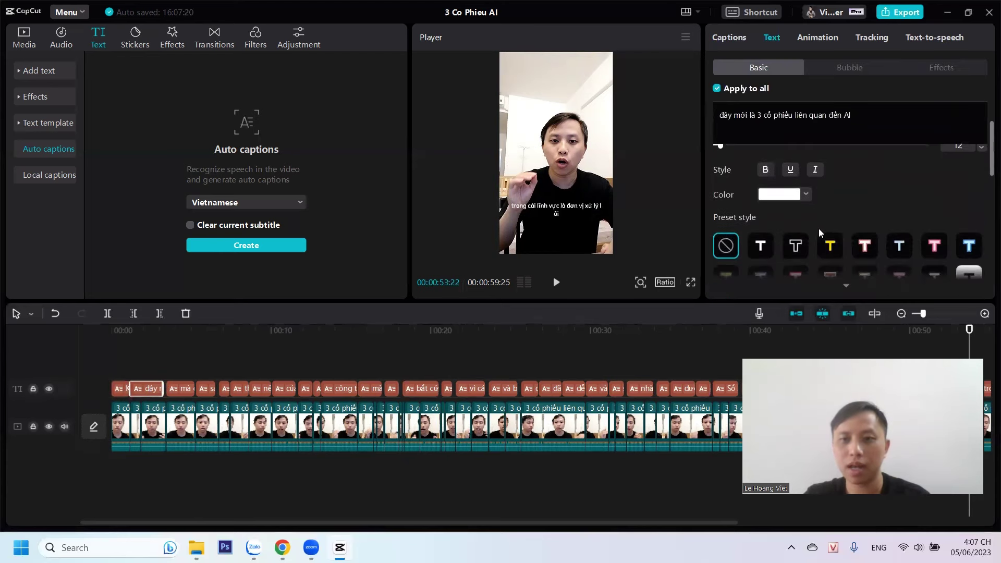
{"action": "left_click", "coordinate": [761, 249]}
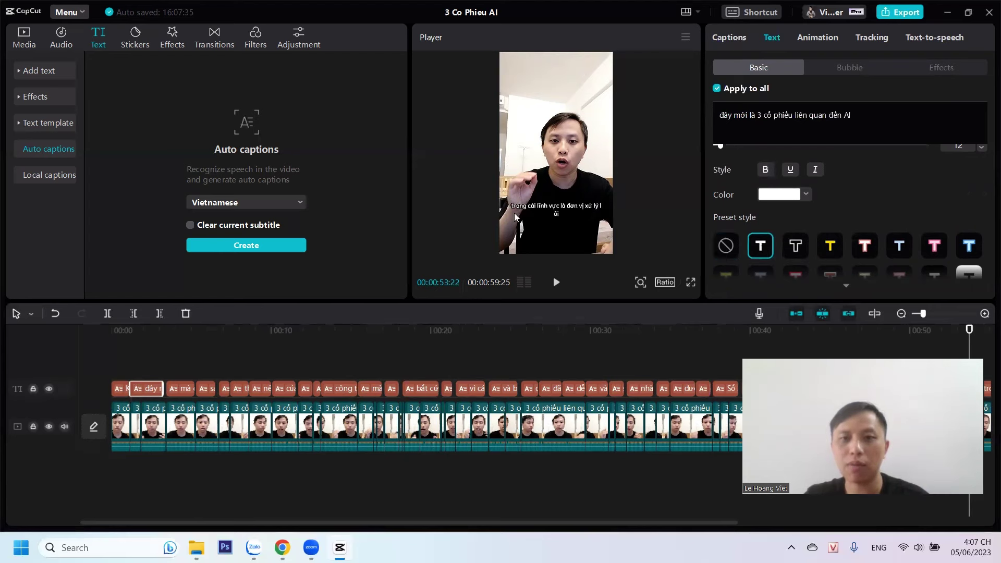
Check the styled captions in full screen at about 8 seconds, and review the opening captions from the start
{"action": "left_click", "coordinate": [243, 363]}
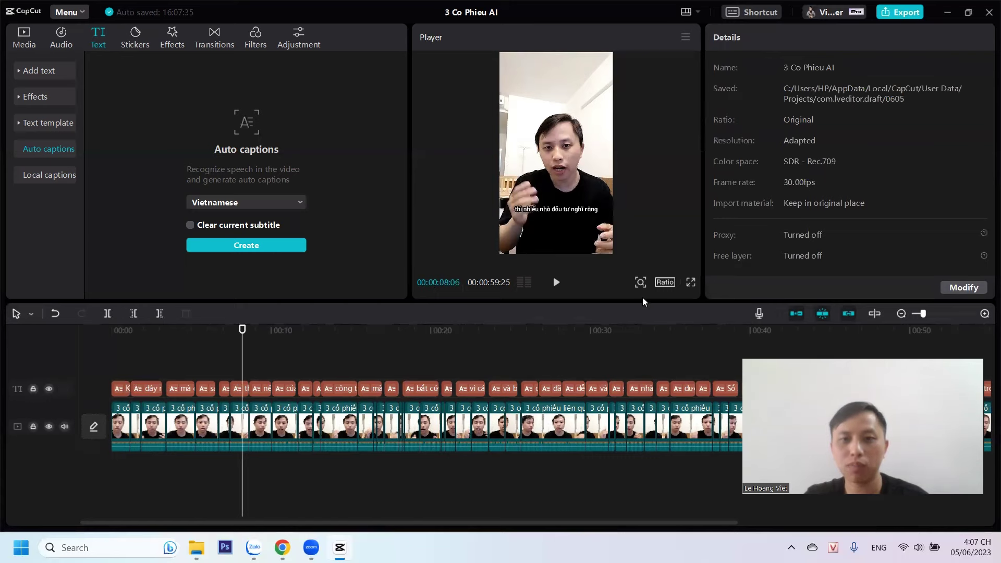
{"action": "left_click", "coordinate": [690, 282]}
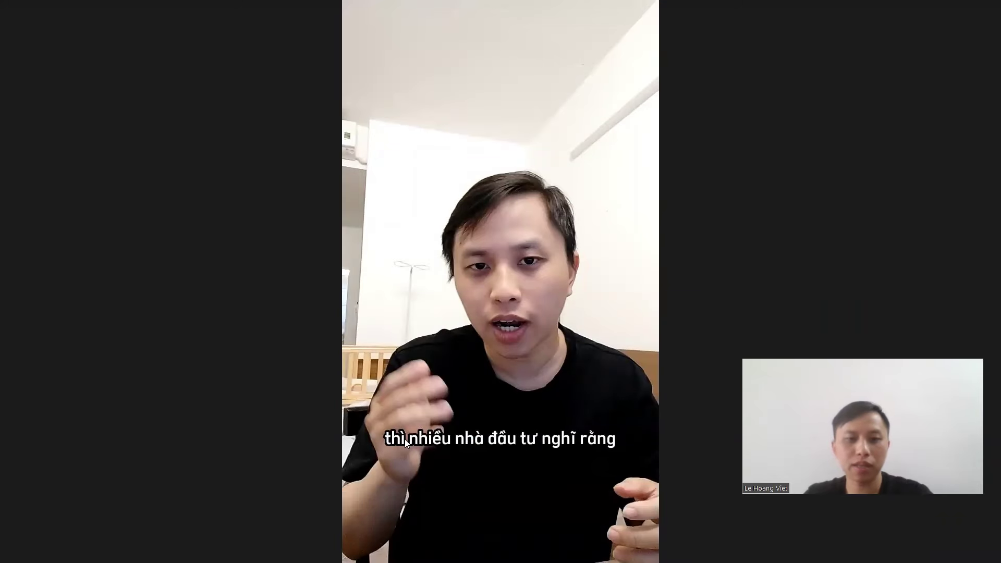
{"action": "key", "text": "Escape"}
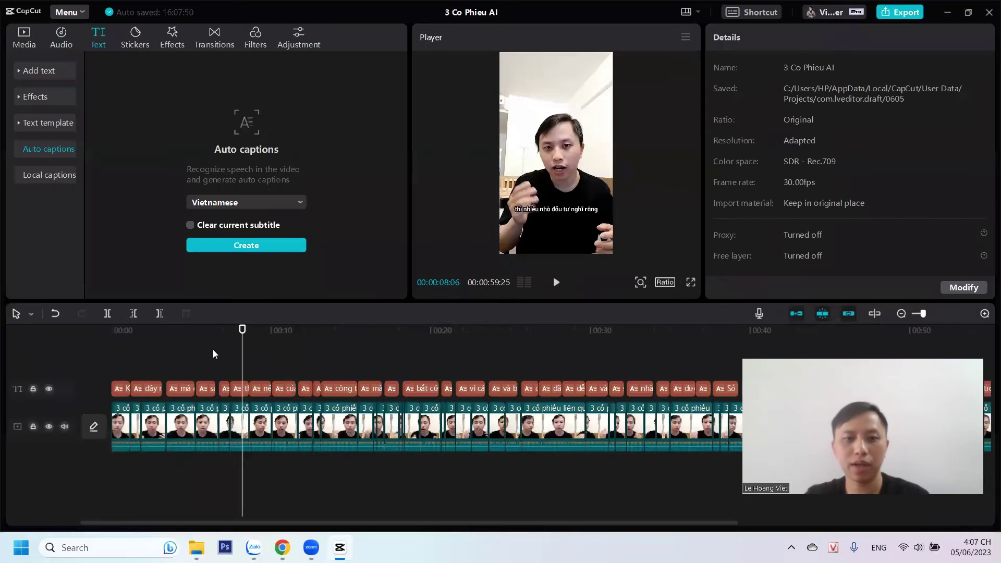
{"action": "left_click", "coordinate": [163, 360]}
{"action": "left_click", "coordinate": [131, 354]}
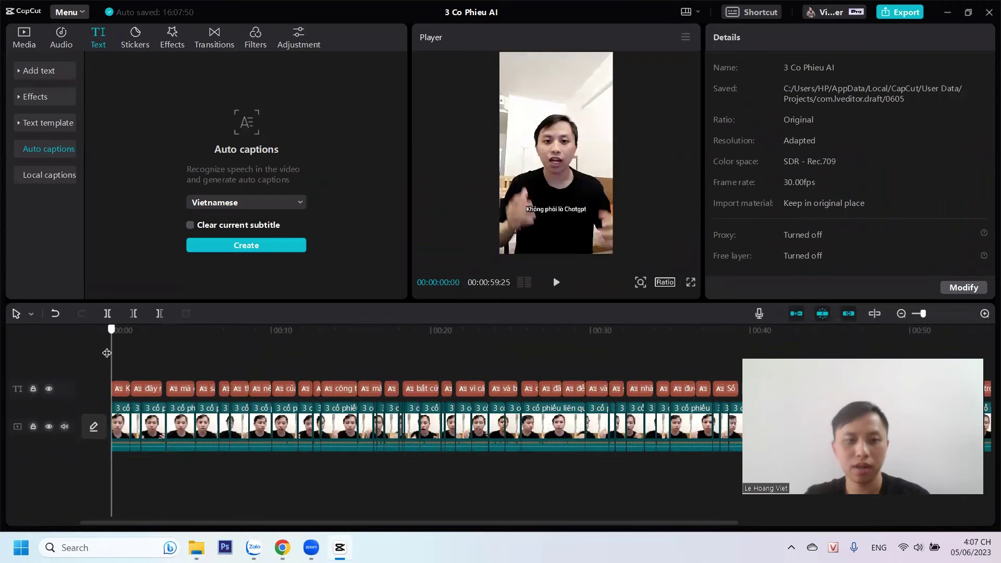
{"action": "left_click", "coordinate": [117, 353]}
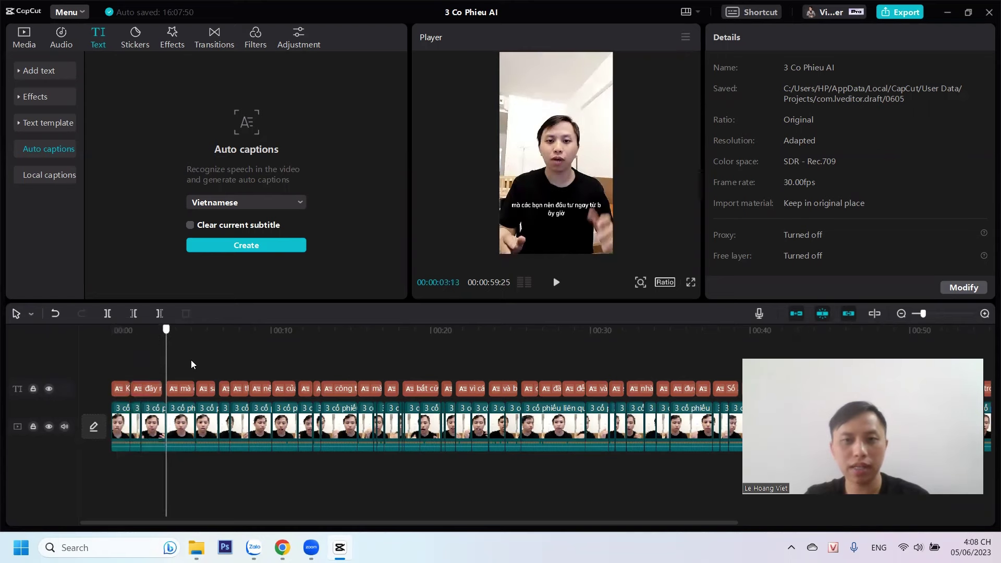
Scale the video clip at 00:00:02:16 up to 123% for a punch-in
{"action": "left_click_drag", "start_coordinate": [195, 362], "coordinate": [151, 357]}
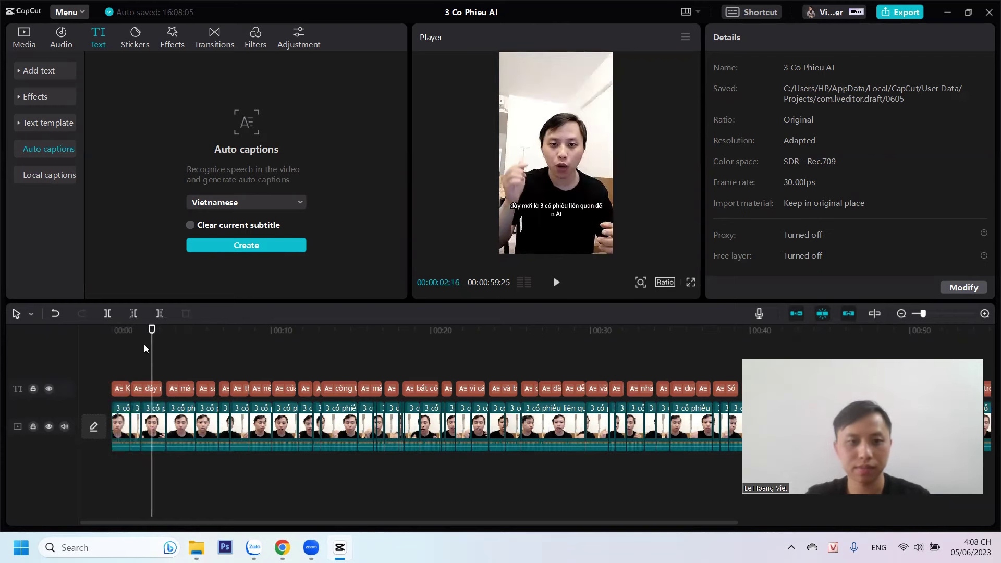
{"action": "left_click", "coordinate": [500, 251]}
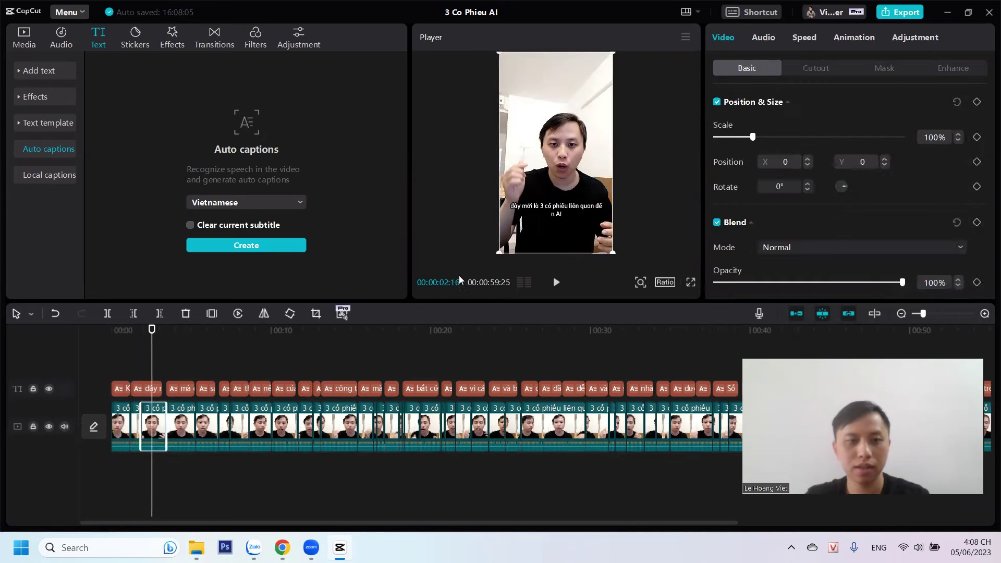
{"action": "left_click_drag", "start_coordinate": [497, 255], "coordinate": [485, 274]}
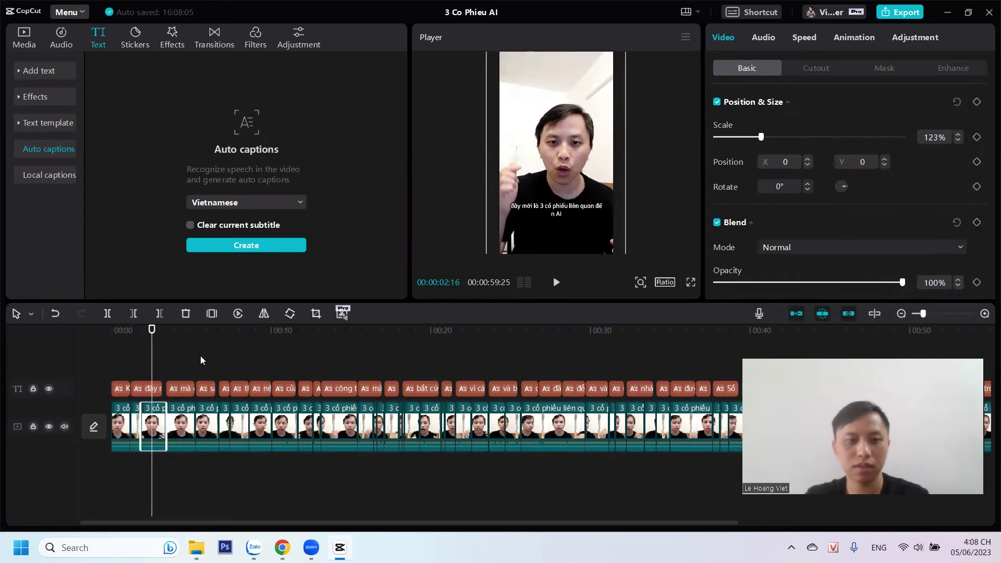
{"action": "left_click", "coordinate": [118, 346]}
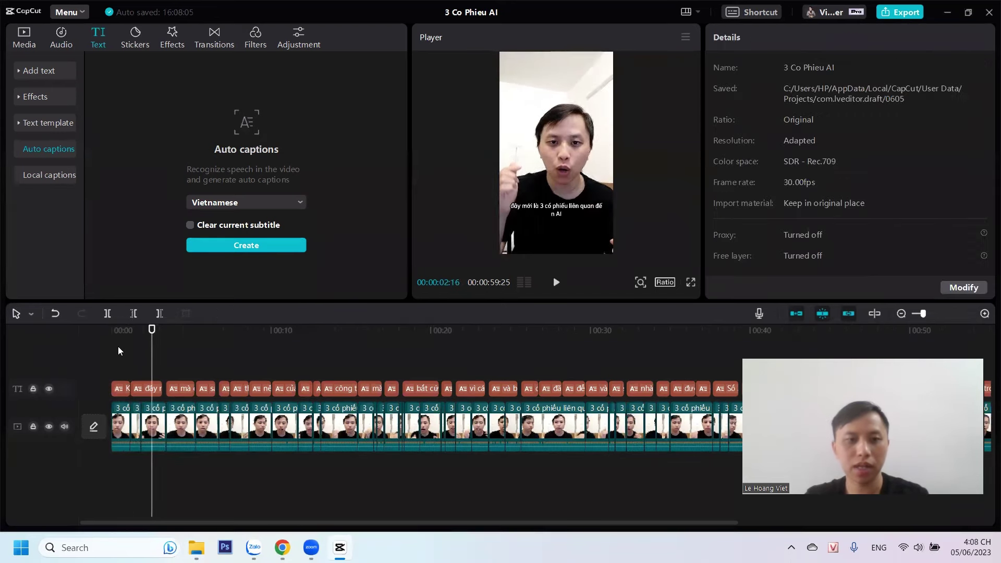
Enlarge the video clips at 00:00:05:23 and 00:00:09:07 slightly beyond the frame for punch-ins
{"action": "left_click", "coordinate": [203, 367]}
{"action": "left_click", "coordinate": [511, 254]}
{"action": "left_click_drag", "start_coordinate": [512, 254], "coordinate": [486, 260]}
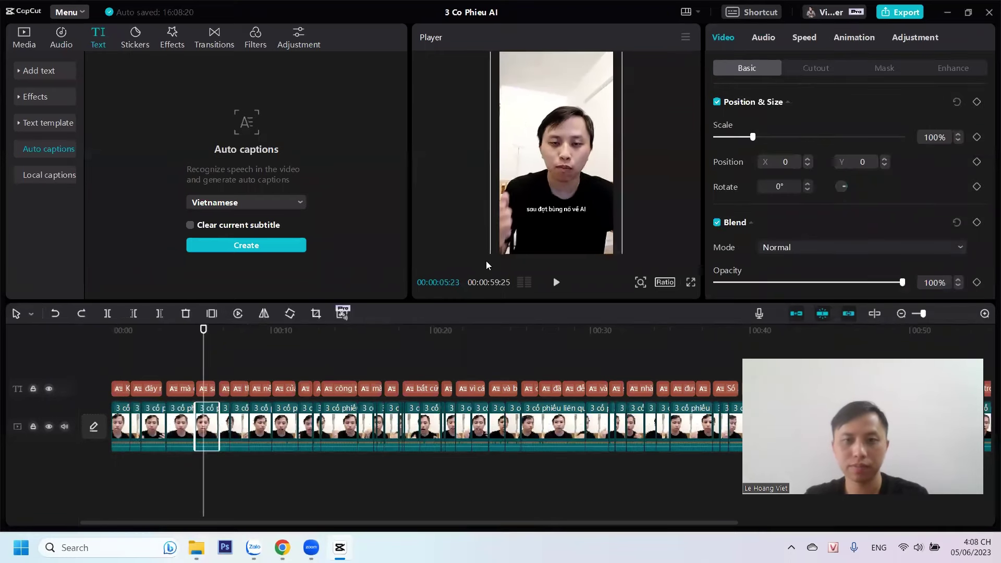
{"action": "left_click", "coordinate": [259, 359]}
{"action": "left_click", "coordinate": [518, 250]}
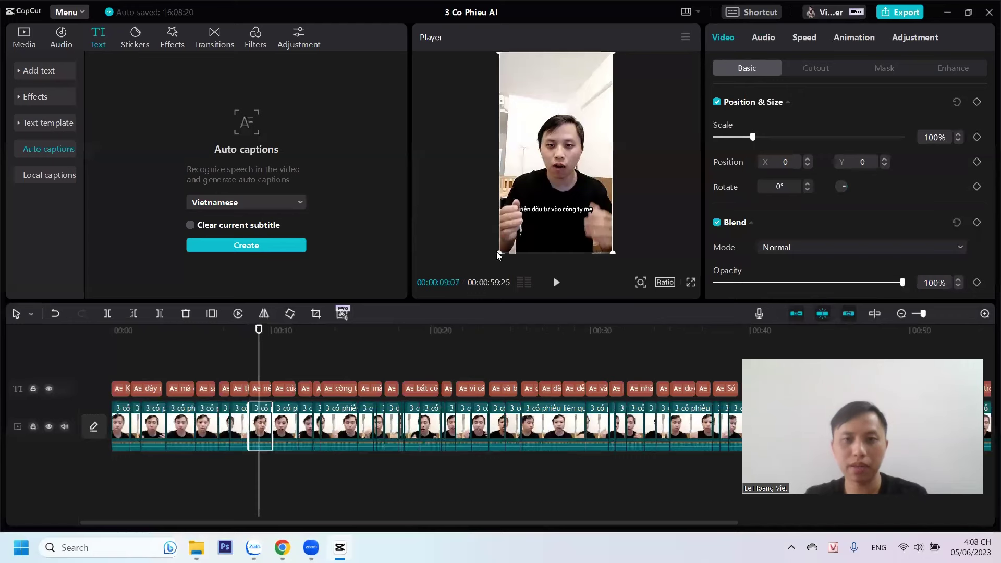
Scale the video clip at 00:00:14:03 to 124% and the one at 00:00:17:18 to 119%
{"action": "left_click", "coordinate": [337, 356]}
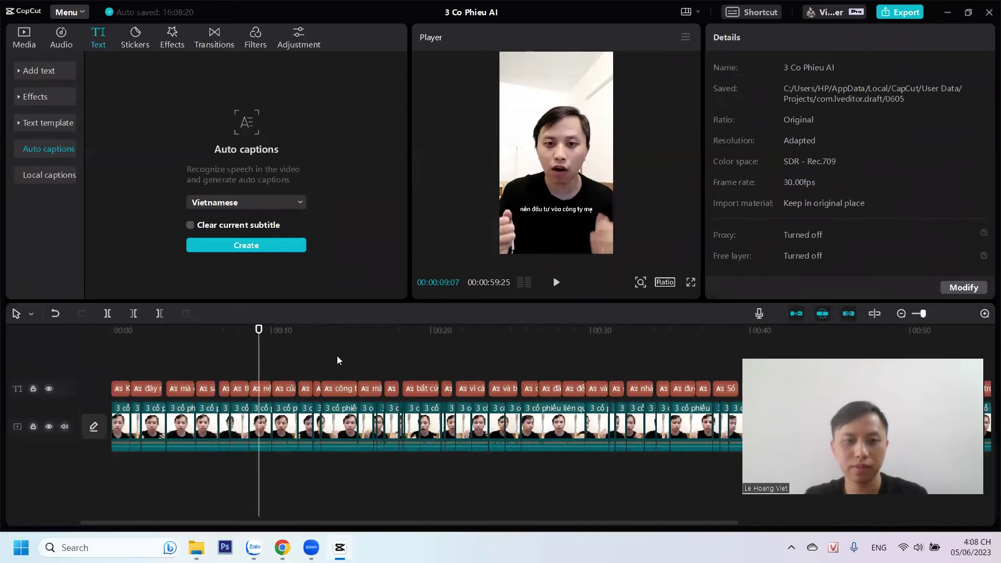
{"action": "left_click", "coordinate": [500, 254]}
{"action": "left_click_drag", "start_coordinate": [496, 255], "coordinate": [480, 271]}
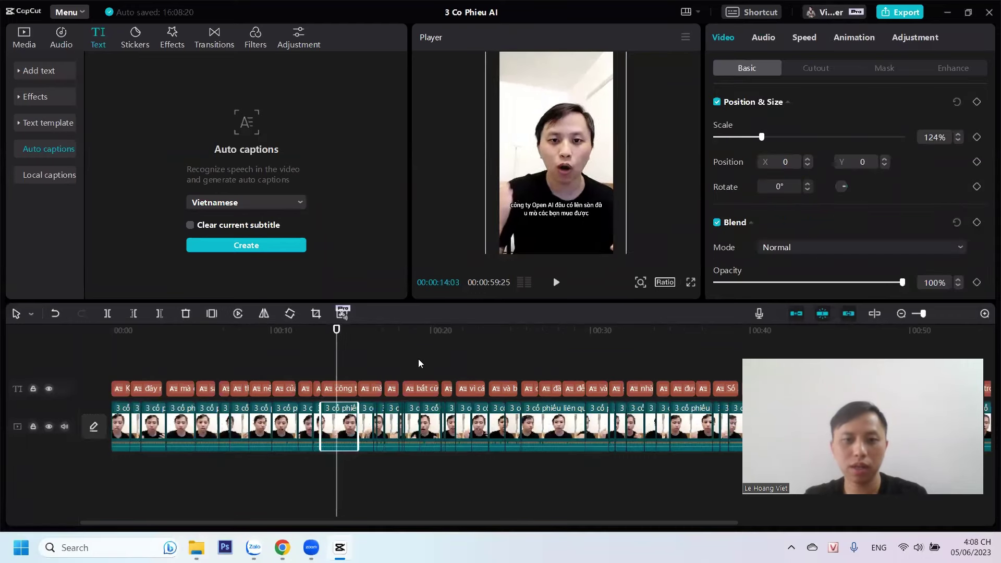
{"action": "left_click", "coordinate": [392, 361]}
{"action": "left_click", "coordinate": [500, 254]}
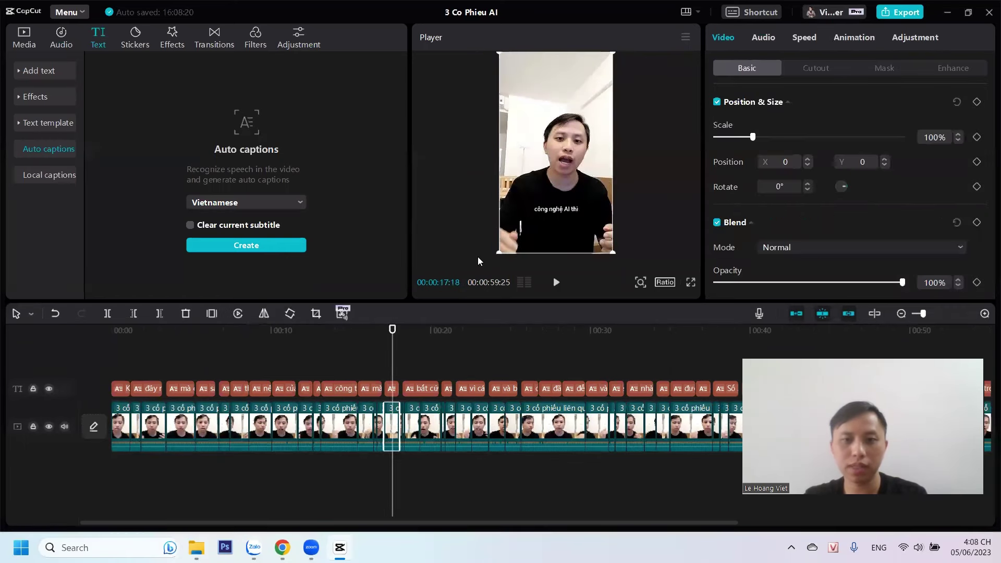
{"action": "left_click_drag", "start_coordinate": [500, 254], "coordinate": [492, 266]}
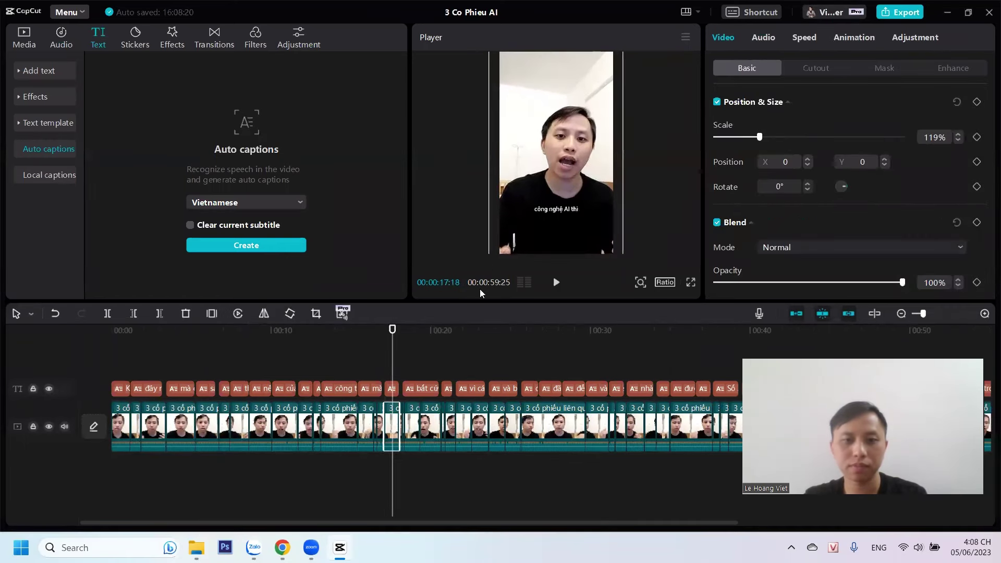
Enlarge the video clip at about 20 seconds and scale the one at 00:00:28:07 to 119%
{"action": "left_click", "coordinate": [430, 355]}
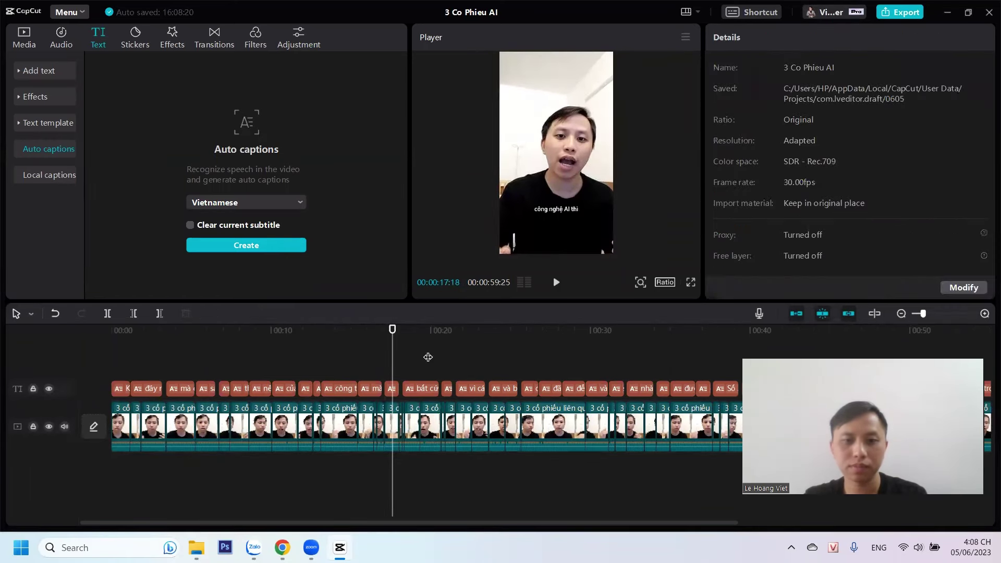
{"action": "left_click", "coordinate": [505, 257]}
{"action": "left_click_drag", "start_coordinate": [500, 255], "coordinate": [490, 266]}
{"action": "left_click", "coordinate": [497, 354]}
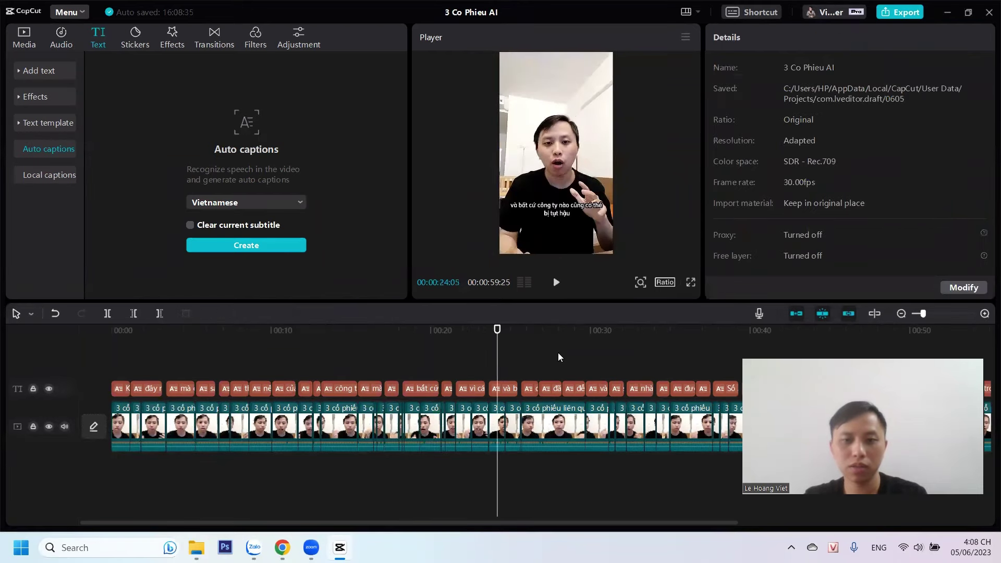
{"action": "left_click", "coordinate": [561, 353]}
{"action": "left_click", "coordinate": [497, 255]}
{"action": "left_click_drag", "start_coordinate": [497, 255], "coordinate": [488, 272]}
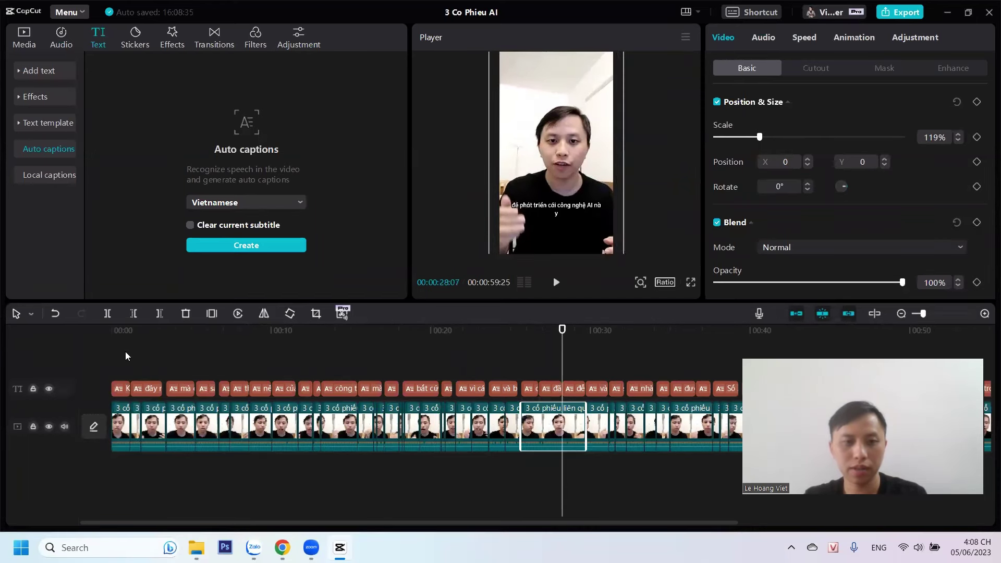
Scale the video clip at 00:00:32:18 to 115% and enlarge the one at about 36 seconds
{"action": "left_click", "coordinate": [632, 366]}
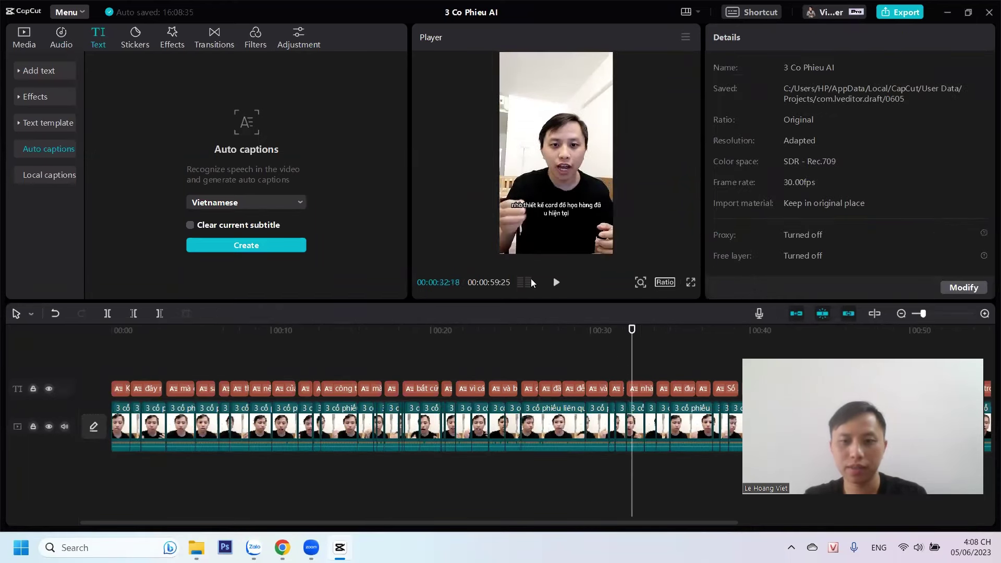
{"action": "left_click", "coordinate": [502, 248]}
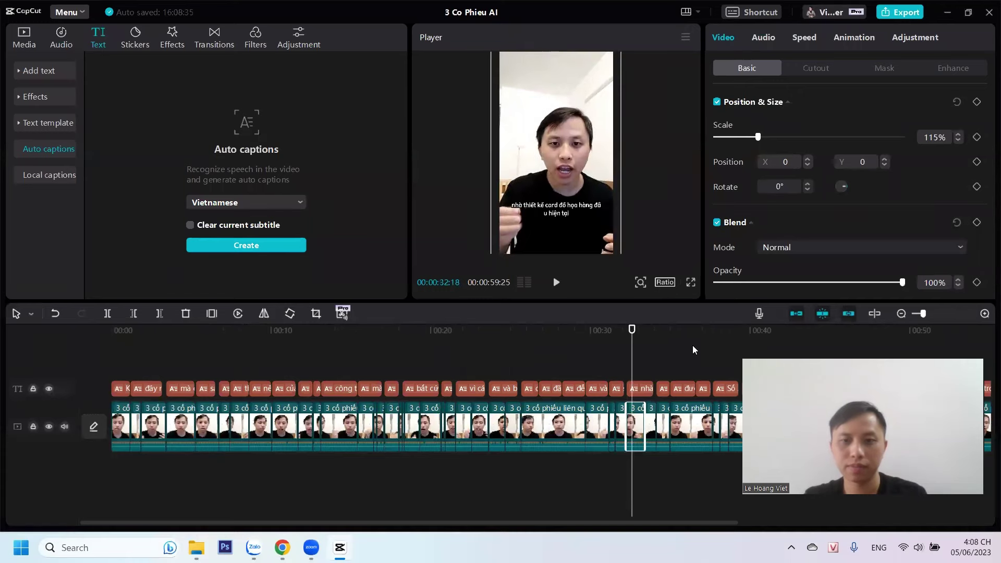
{"action": "left_click", "coordinate": [688, 350]}
{"action": "left_click", "coordinate": [502, 251]}
{"action": "mouse_move", "coordinate": [499, 254]}
{"action": "left_mouse_down"}
{"action": "mouse_move", "coordinate": [502, 263]}
{"action": "mouse_move", "coordinate": [487, 265]}
{"action": "left_mouse_up"}
{"action": "key", "text": "ctrl+z"}
Increase the font size of all captions to 13 using the caption "đây mới là 3 cổ phiếu liên quan đến AI"
{"action": "left_click", "coordinate": [130, 363]}
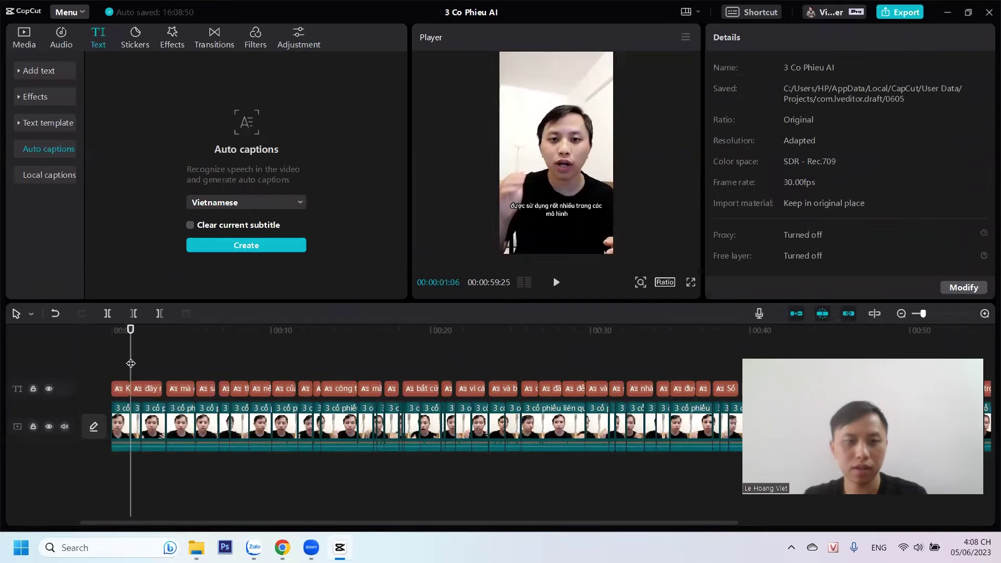
{"action": "left_click", "coordinate": [103, 351]}
{"action": "left_click", "coordinate": [136, 359]}
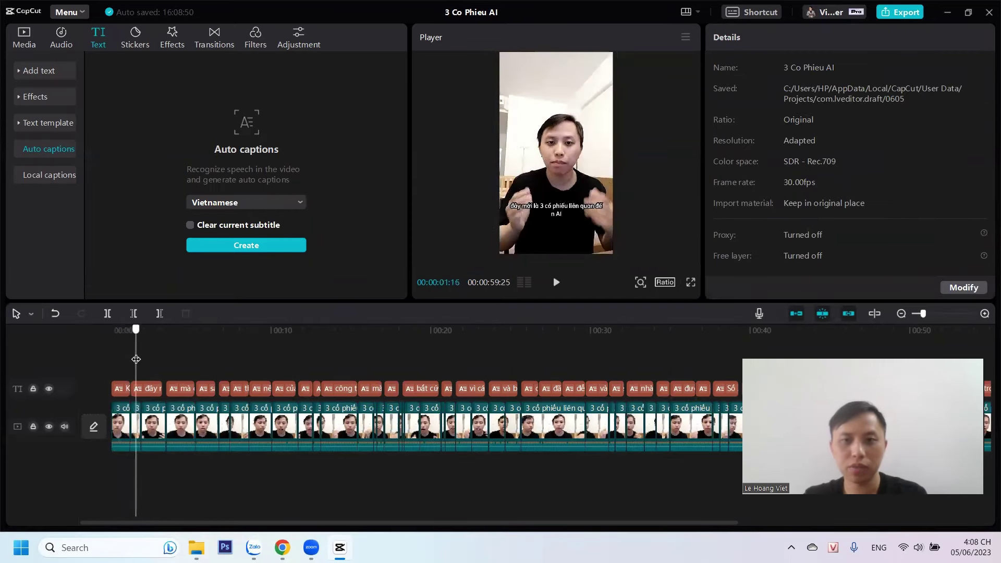
{"action": "left_click", "coordinate": [136, 360]}
{"action": "left_click", "coordinate": [149, 387]}
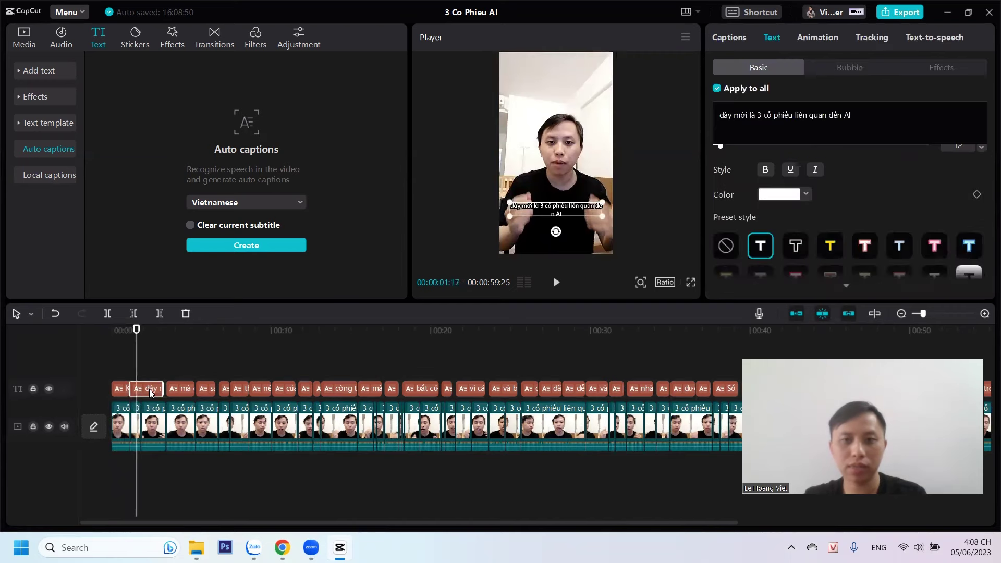
{"action": "scroll", "coordinate": [981, 208], "scroll_direction": "up", "scroll_amount": 2}
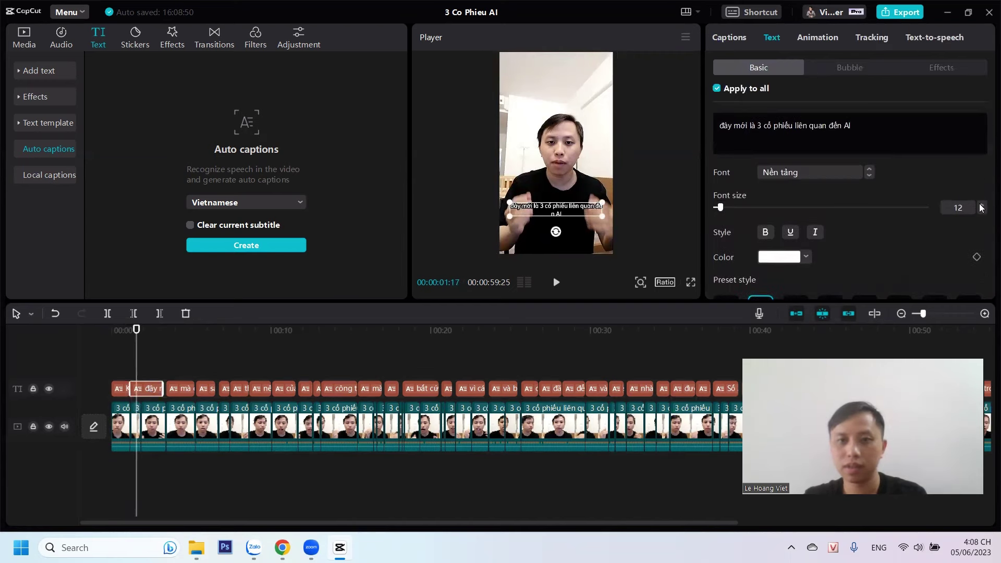
{"action": "left_click", "coordinate": [982, 205]}
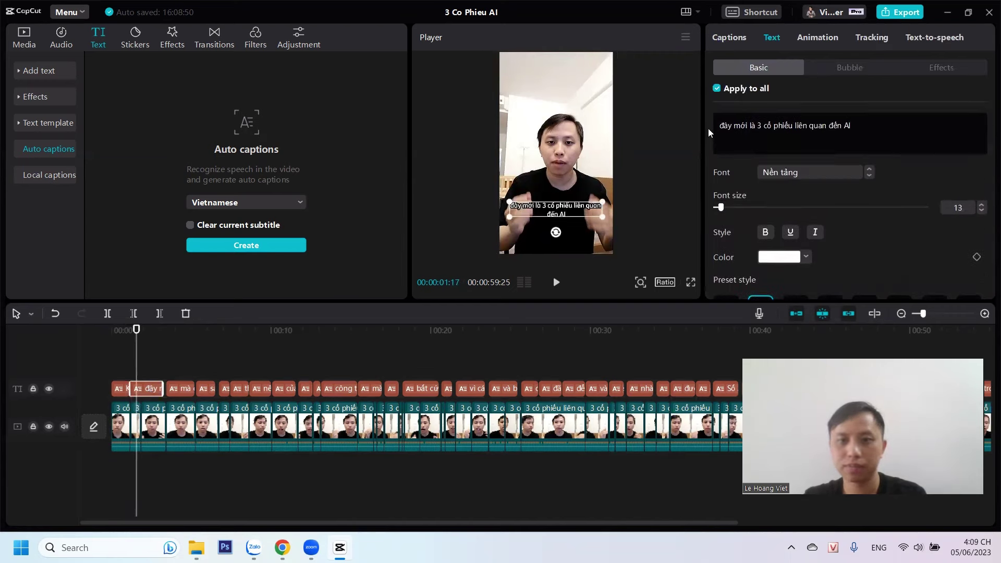
Check the line breaks and size of the captions from about 4 to 20 seconds along the timeline
{"action": "left_click", "coordinate": [177, 368]}
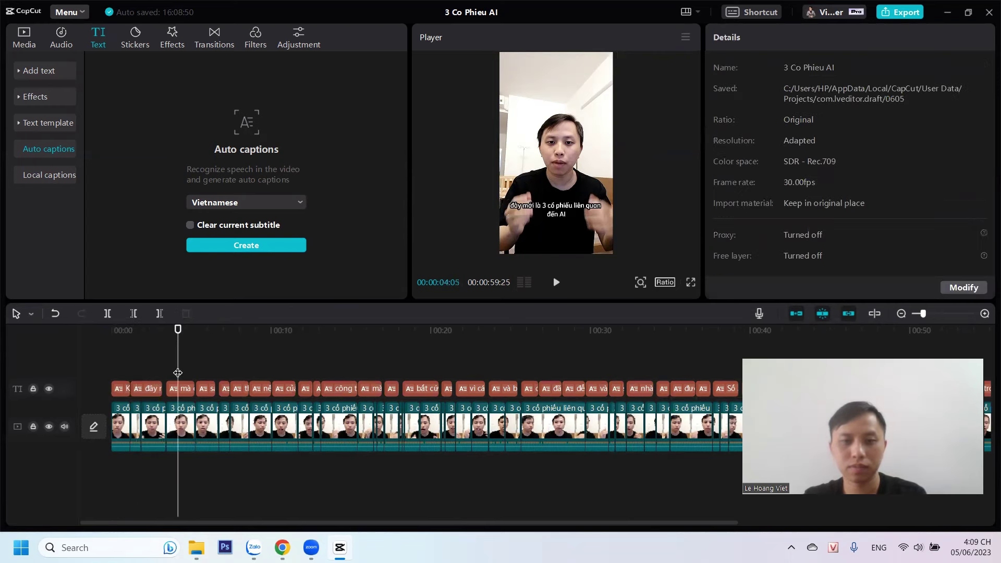
{"action": "left_click", "coordinate": [205, 360]}
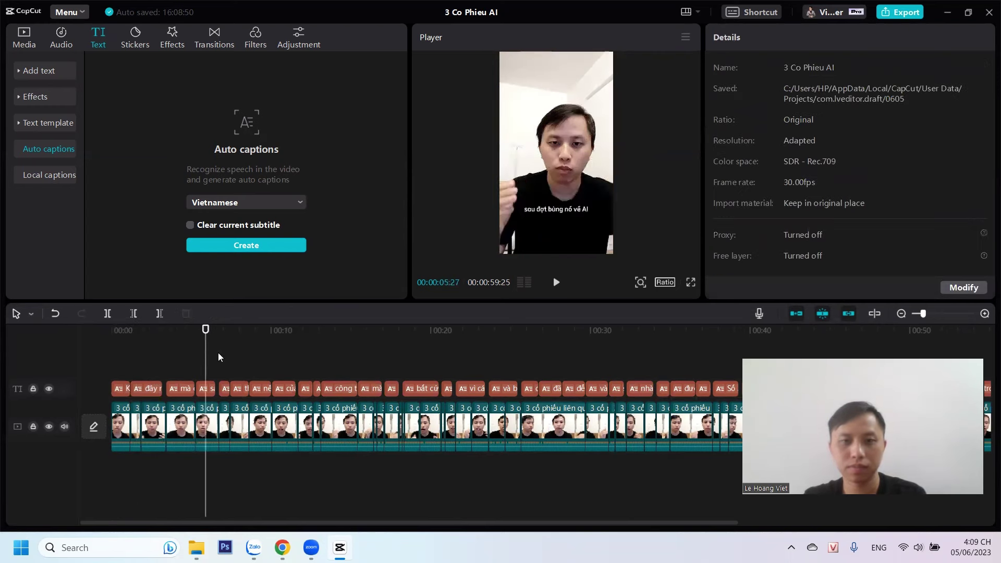
{"action": "left_click", "coordinate": [224, 354]}
{"action": "left_click", "coordinate": [235, 356]}
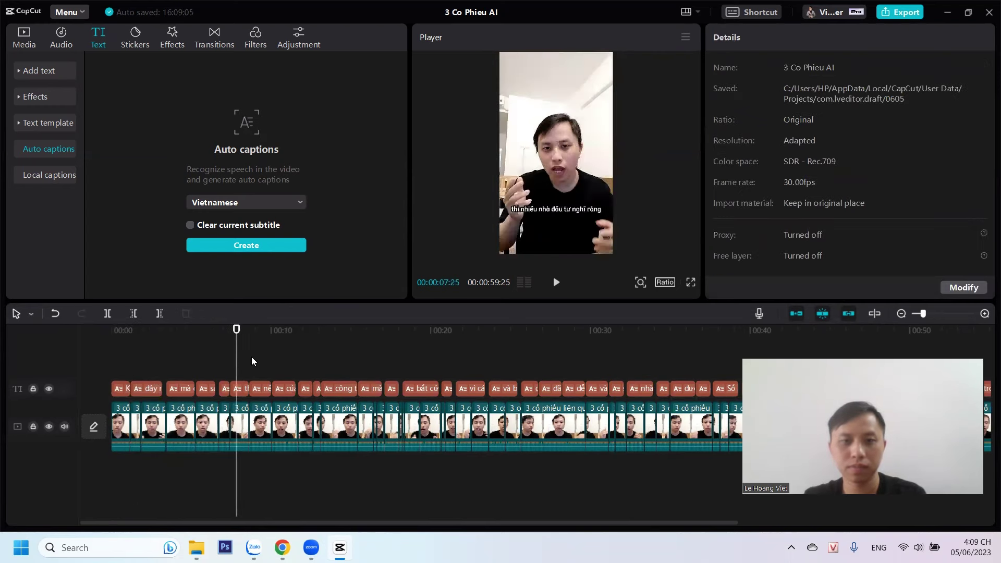
{"action": "left_click", "coordinate": [252, 362]}
{"action": "left_click", "coordinate": [283, 364]}
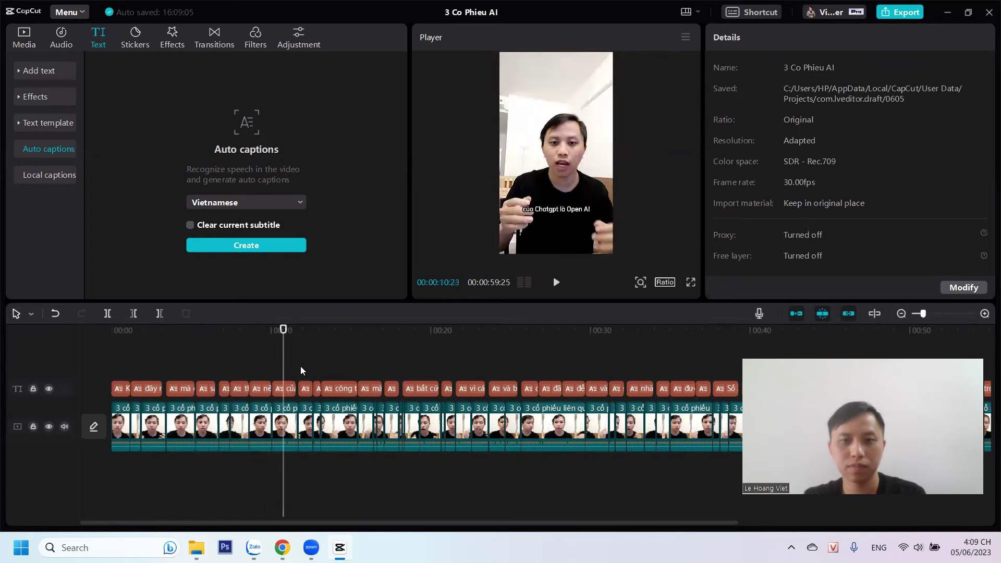
{"action": "left_click", "coordinate": [314, 371]}
{"action": "left_click", "coordinate": [330, 372]}
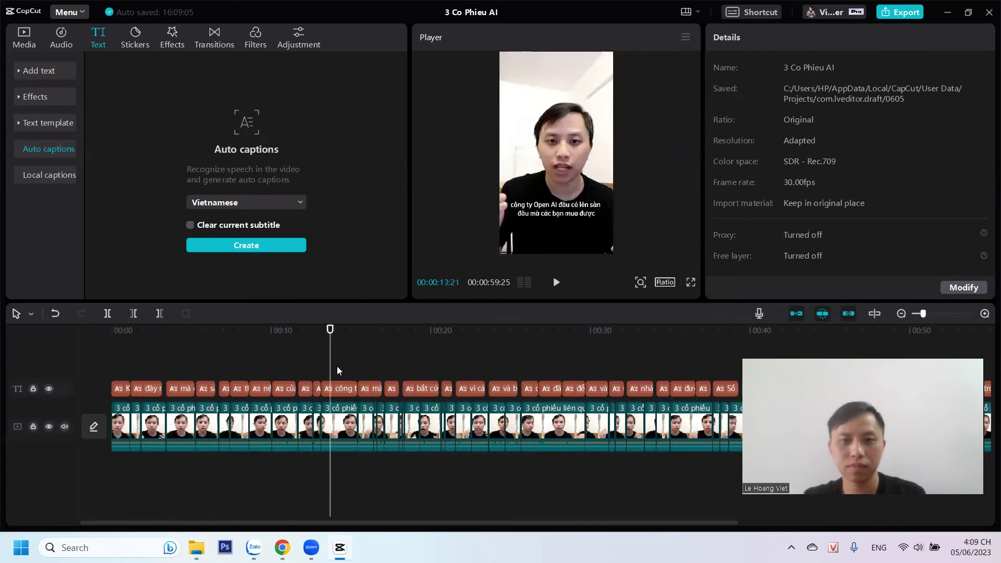
{"action": "left_click", "coordinate": [366, 370]}
{"action": "left_click", "coordinate": [386, 368]}
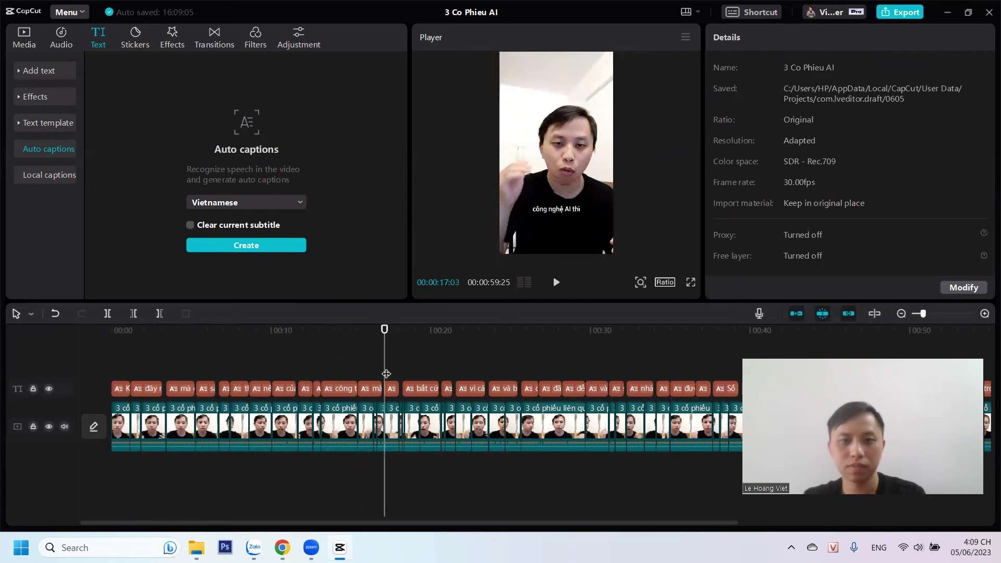
{"action": "left_click", "coordinate": [416, 375]}
{"action": "left_click", "coordinate": [438, 375]}
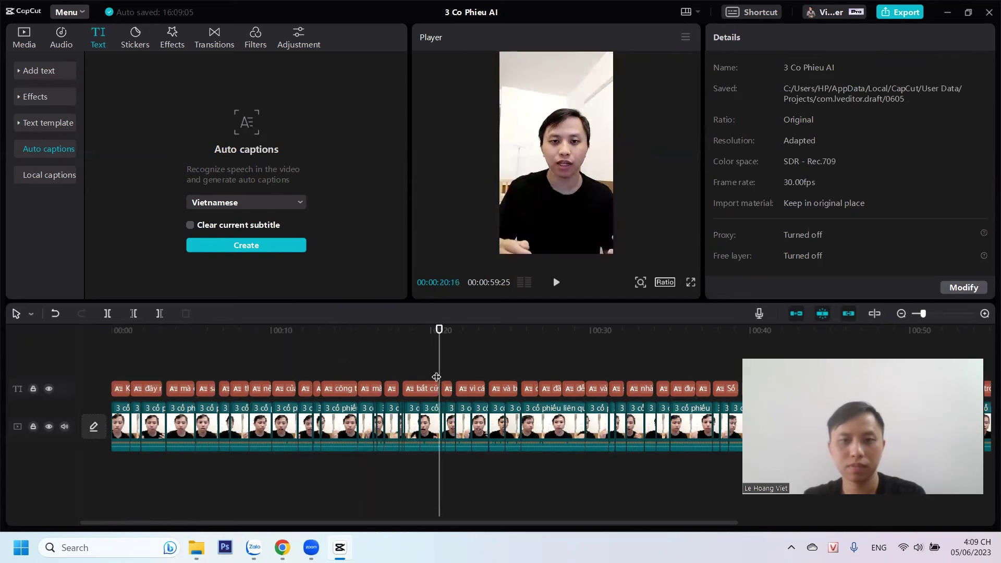
Play the whole video from the start in full screen to review it, and return to the editor
{"action": "left_click", "coordinate": [690, 282]}
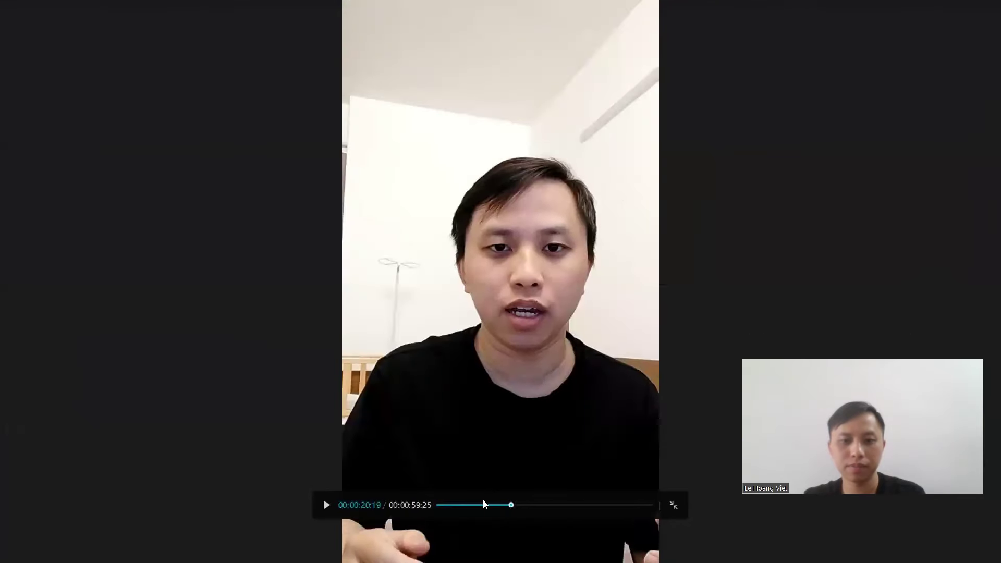
{"action": "left_click_drag", "start_coordinate": [512, 505], "coordinate": [127, 391]}
{"action": "key", "text": "space"}
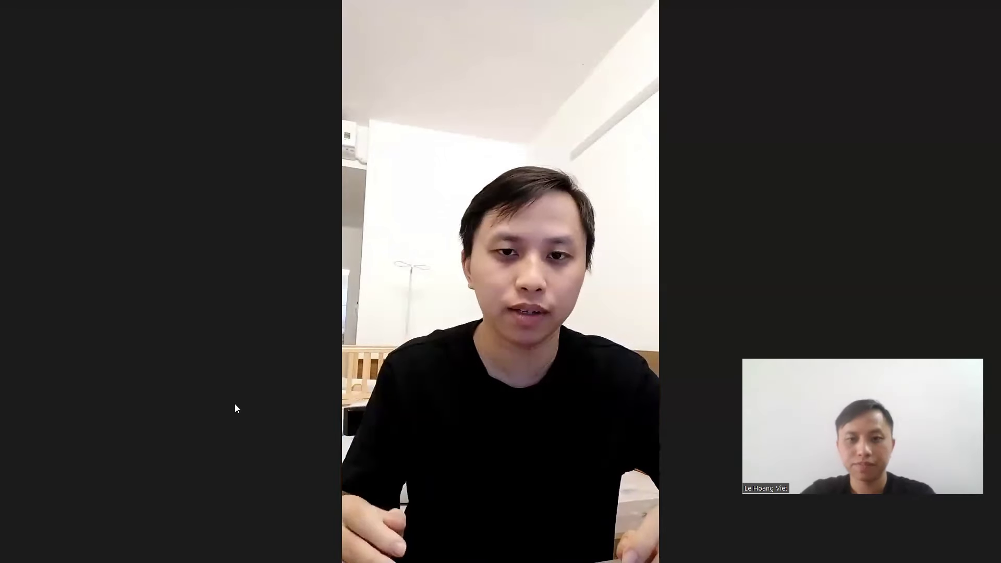
{"action": "key", "text": "Escape"}
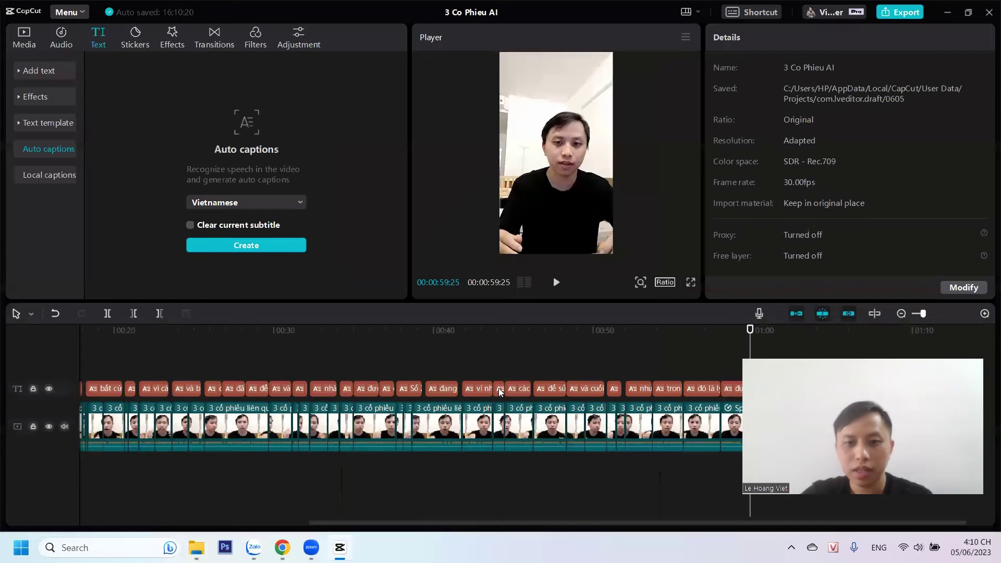
Check the line breaks of the captions from about 59 back to 54 seconds and open the caption "trong cái lĩnh vực là đơn vị xử lý lõi"
{"action": "left_click", "coordinate": [735, 351]}
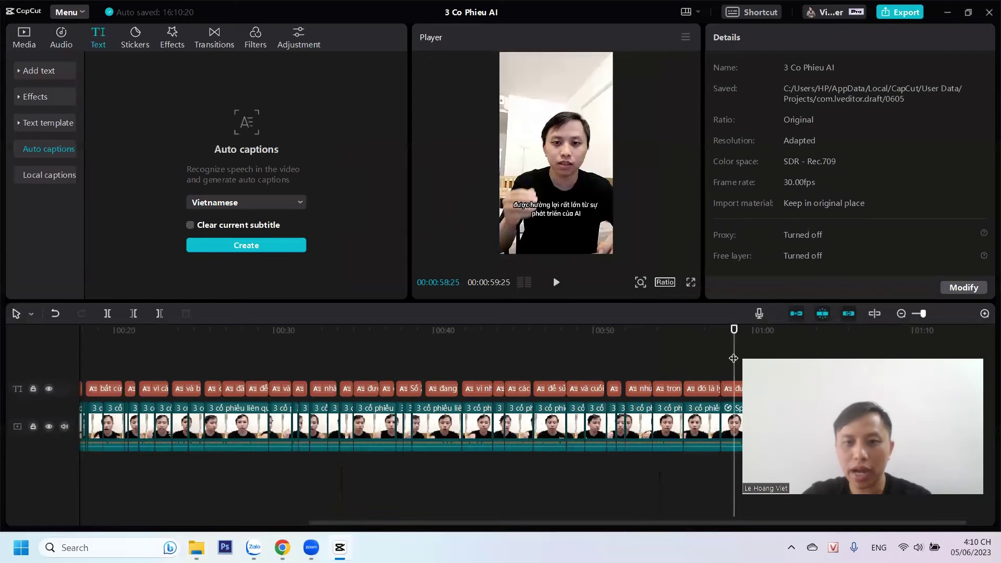
{"action": "left_click", "coordinate": [704, 359]}
{"action": "left_click", "coordinate": [668, 357]}
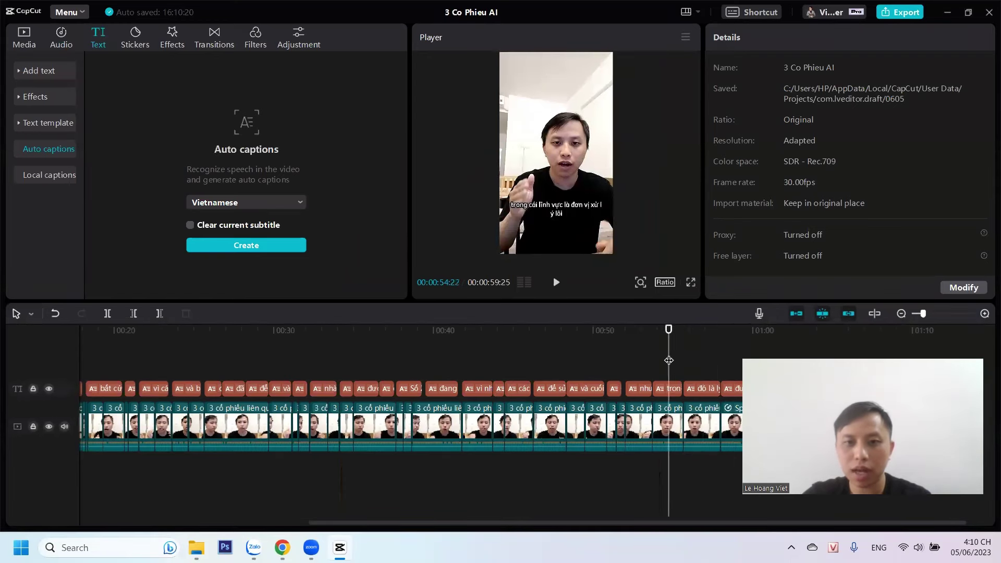
{"action": "left_click", "coordinate": [669, 389]}
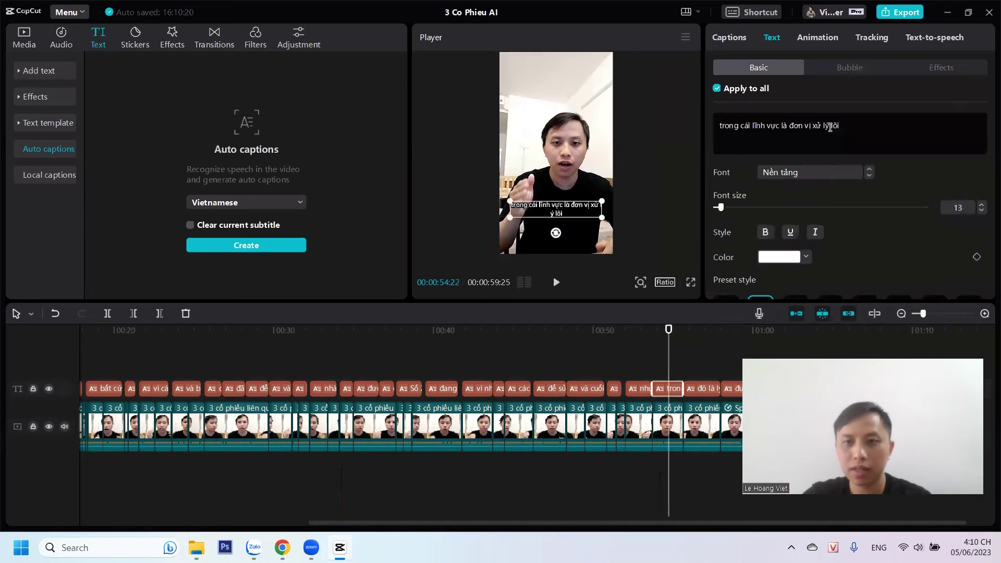
{"action": "left_click", "coordinate": [790, 124]}
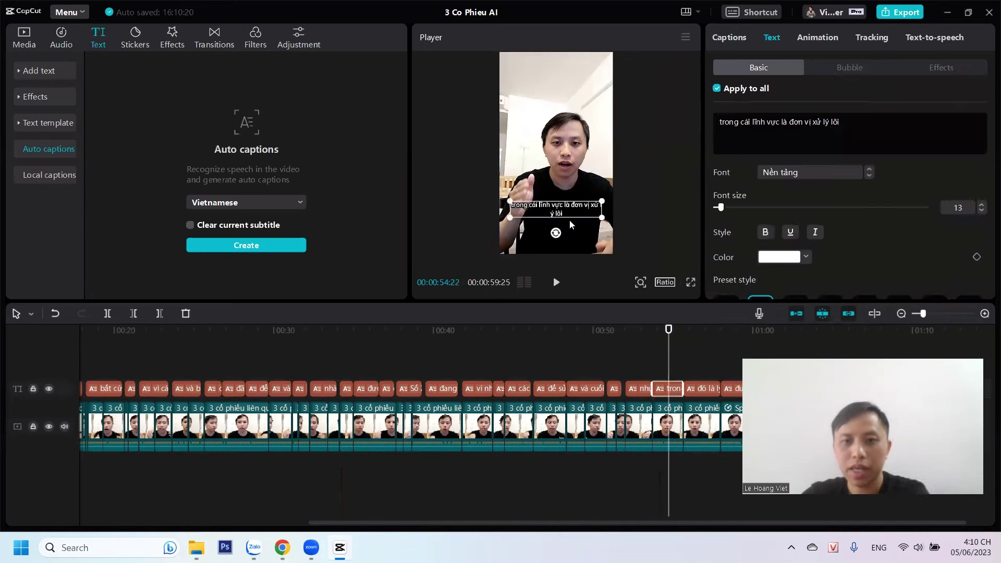
Insert a line break before "càng ngày càng tăng" in the caption "nhưng thị phần của hãng này càng ngày càng tăng" at 00:00:52:19
{"action": "left_click", "coordinate": [635, 360]}
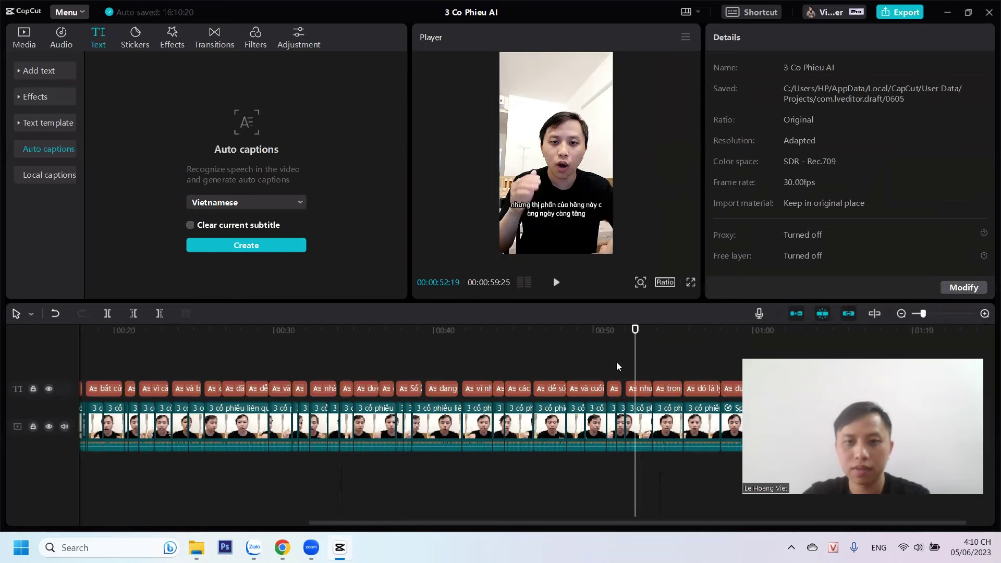
{"action": "left_click", "coordinate": [570, 218]}
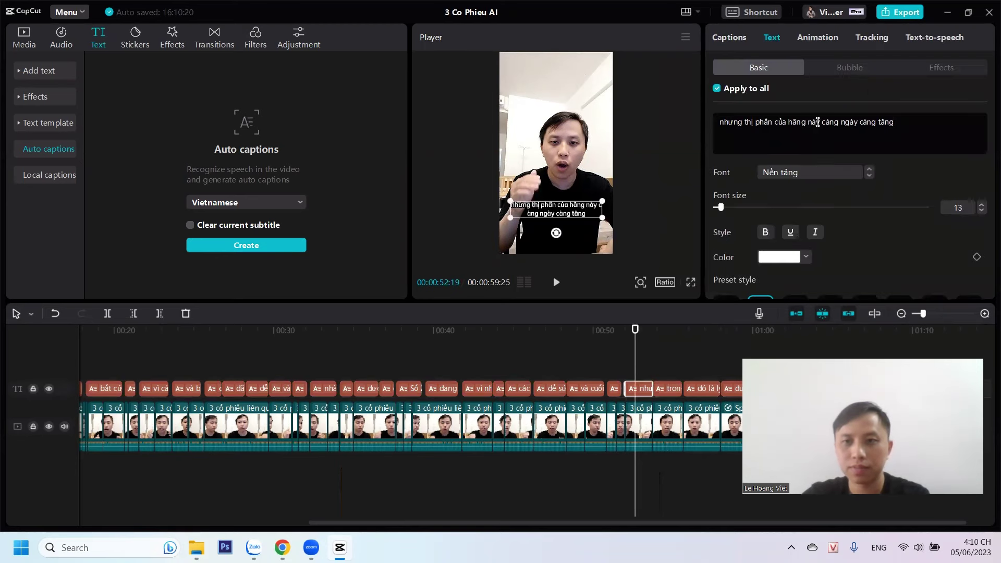
{"action": "left_click", "coordinate": [823, 123]}
{"action": "key", "text": "Return"}
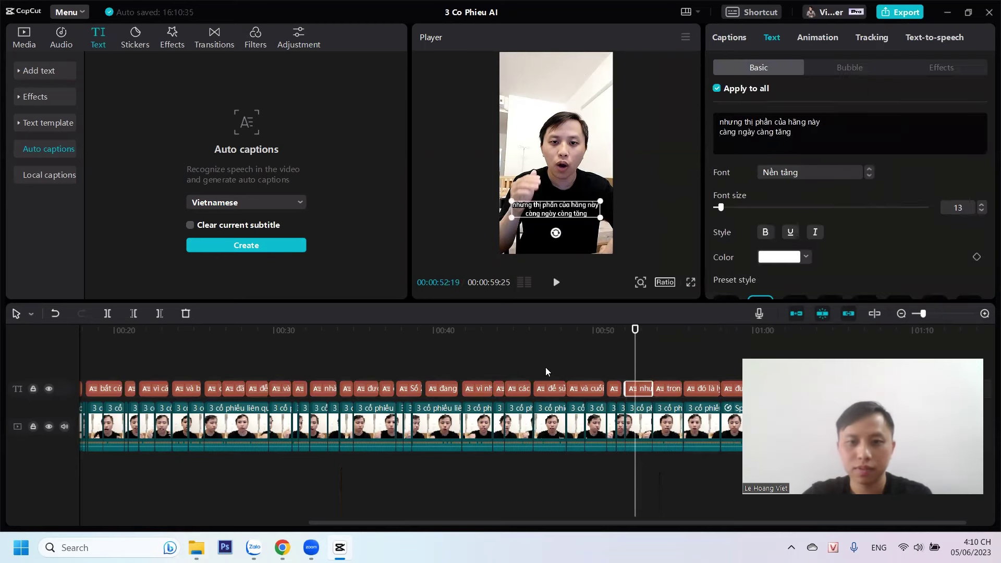
Check the captions back to 00:00:36:05 and break "được sử dụng rất nhiều trong các mô hình" before "trong các mô hình"
{"action": "left_click", "coordinate": [545, 374]}
{"action": "left_click", "coordinate": [514, 365]}
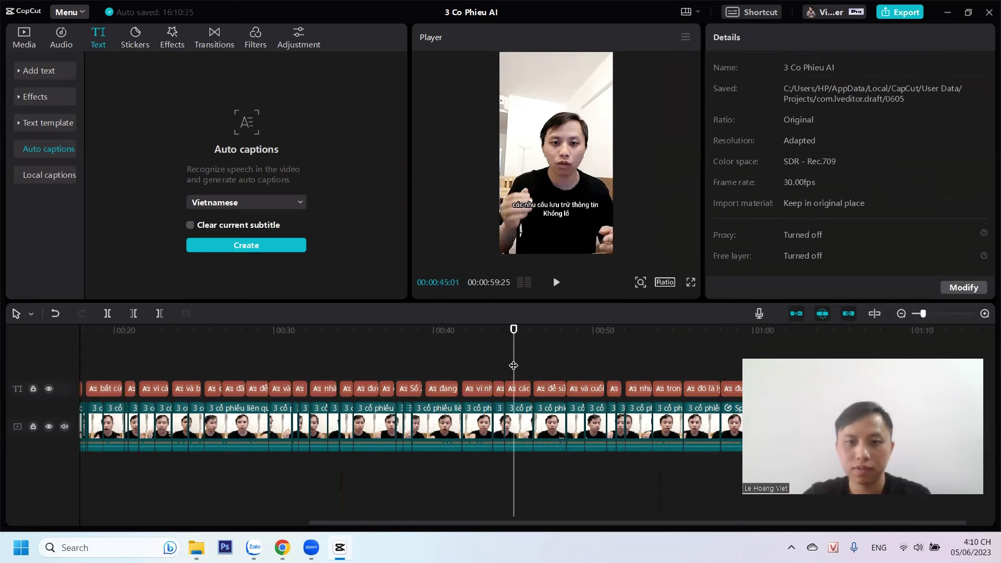
{"action": "left_click_drag", "start_coordinate": [503, 360], "coordinate": [456, 369]}
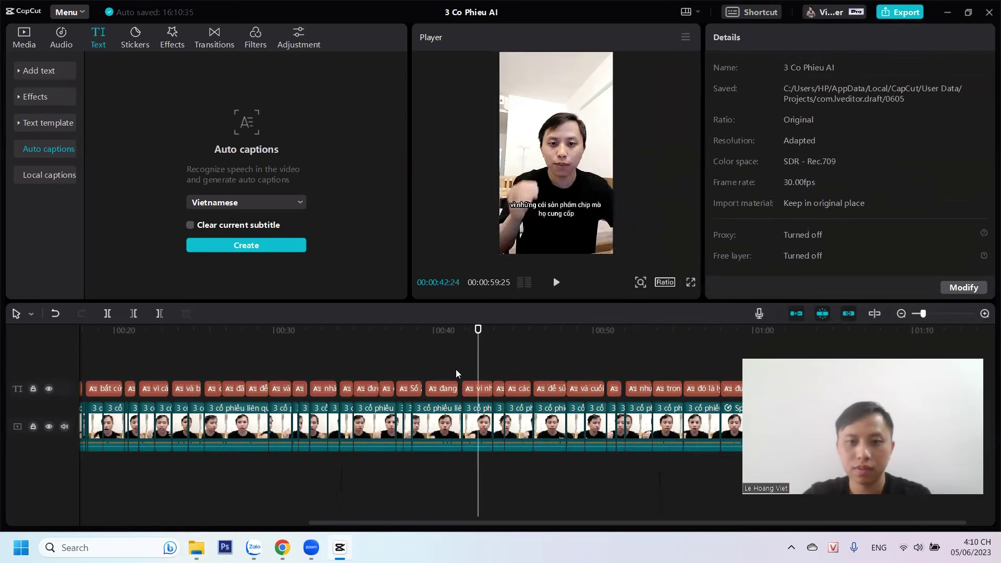
{"action": "left_click", "coordinate": [448, 371]}
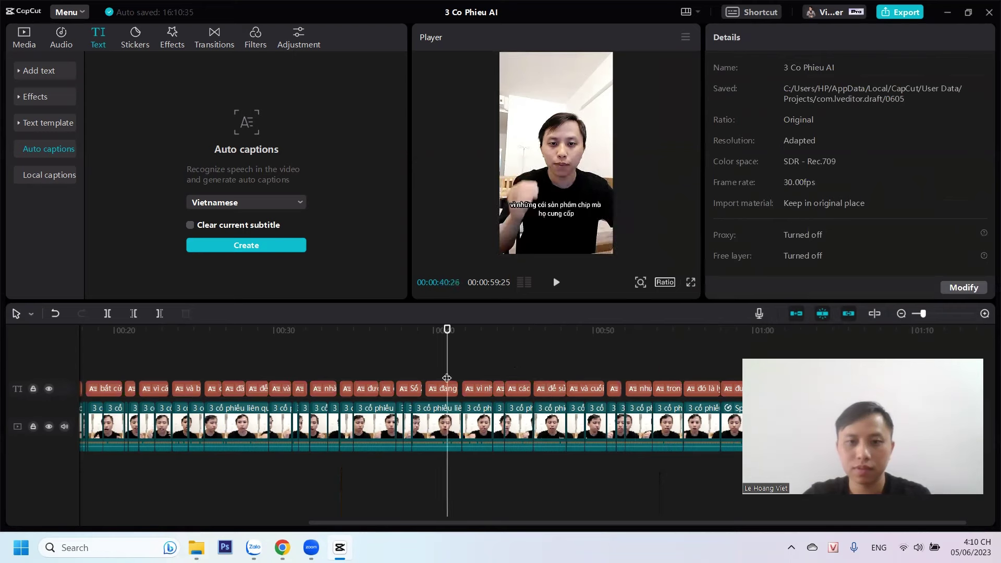
{"action": "left_click", "coordinate": [398, 371]}
{"action": "left_click", "coordinate": [372, 371]}
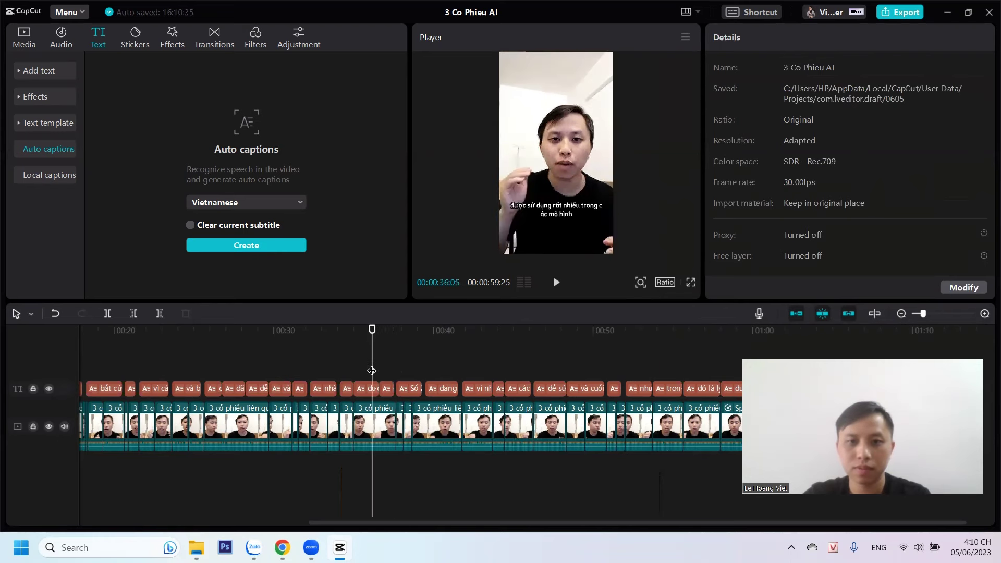
{"action": "left_click", "coordinate": [557, 216]}
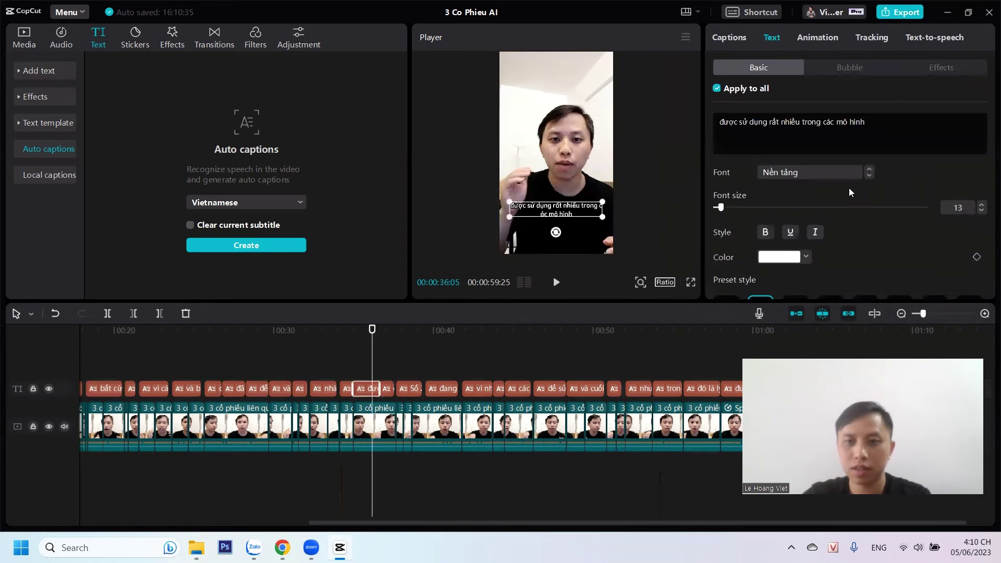
{"action": "left_click", "coordinate": [802, 121]}
{"action": "key", "text": "Return"}
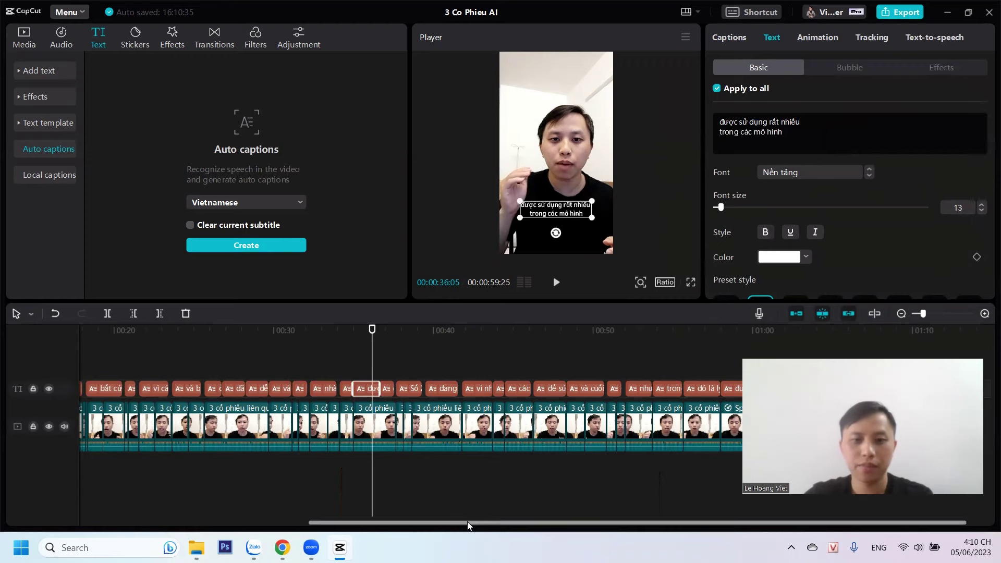
Return to the start of the timeline and turn off applying changes to all captions for the caption "đây mới là 3 cổ phiếu liên quan đến AI"
{"action": "left_click_drag", "start_coordinate": [468, 521], "coordinate": [95, 506]}
{"action": "left_click", "coordinate": [125, 370]}
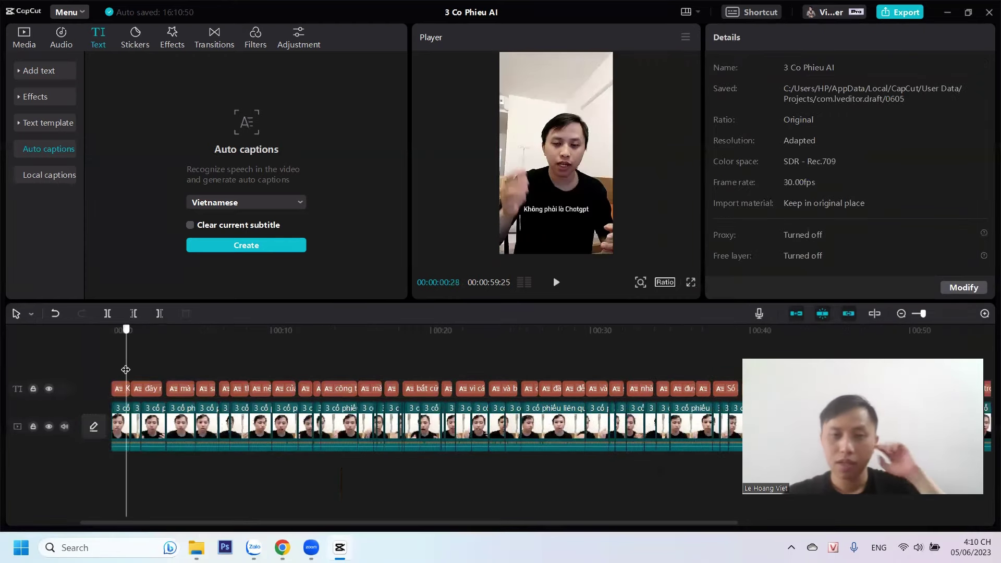
{"action": "left_click_drag", "start_coordinate": [126, 369], "coordinate": [118, 371]}
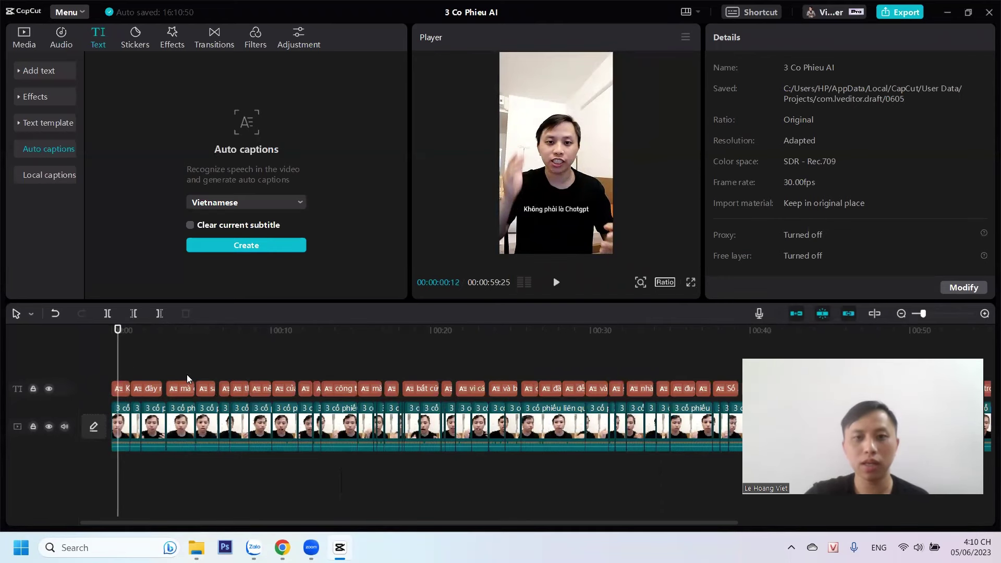
{"action": "left_click", "coordinate": [141, 392]}
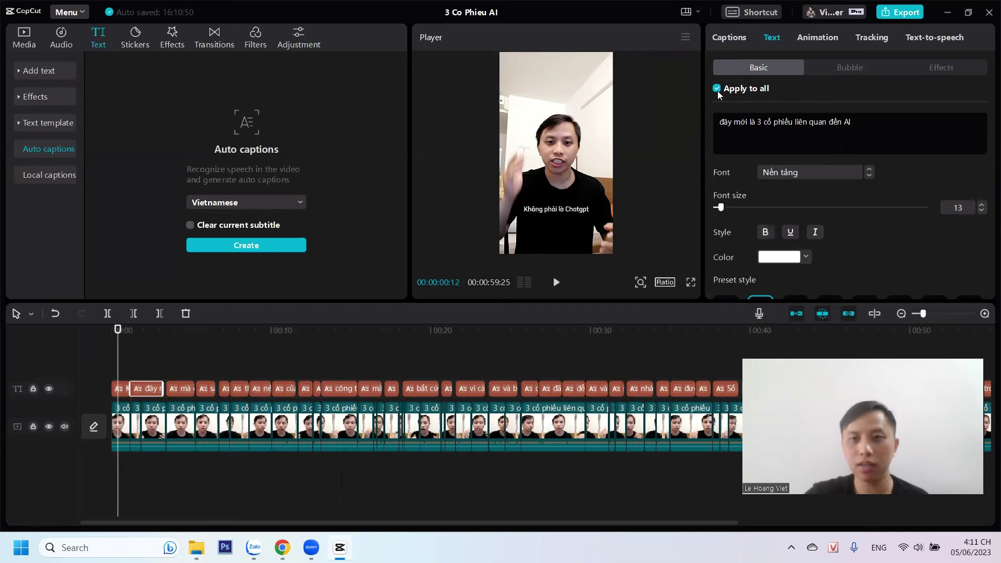
{"action": "left_click", "coordinate": [139, 355]}
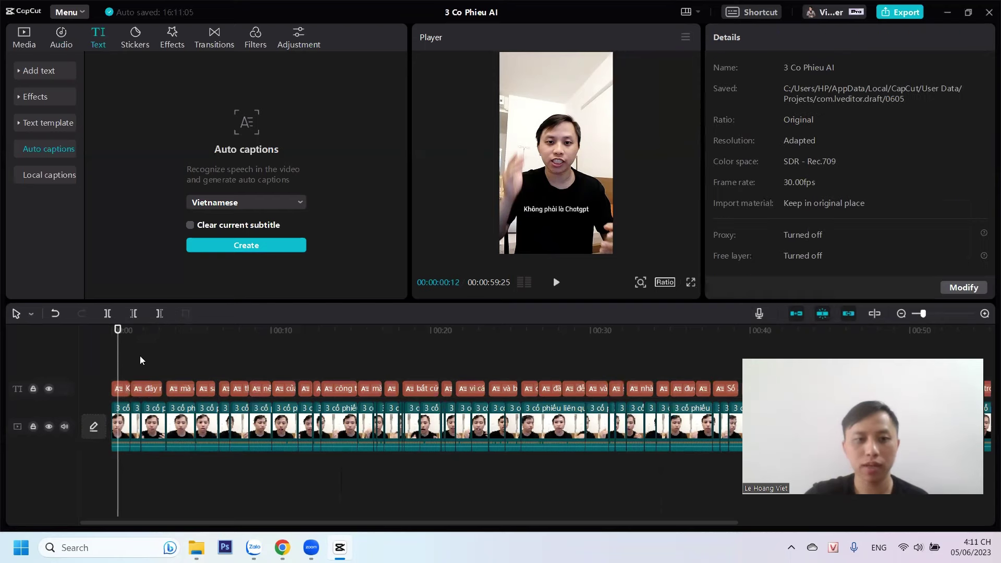
{"action": "left_click", "coordinate": [148, 388]}
{"action": "left_click", "coordinate": [116, 375]}
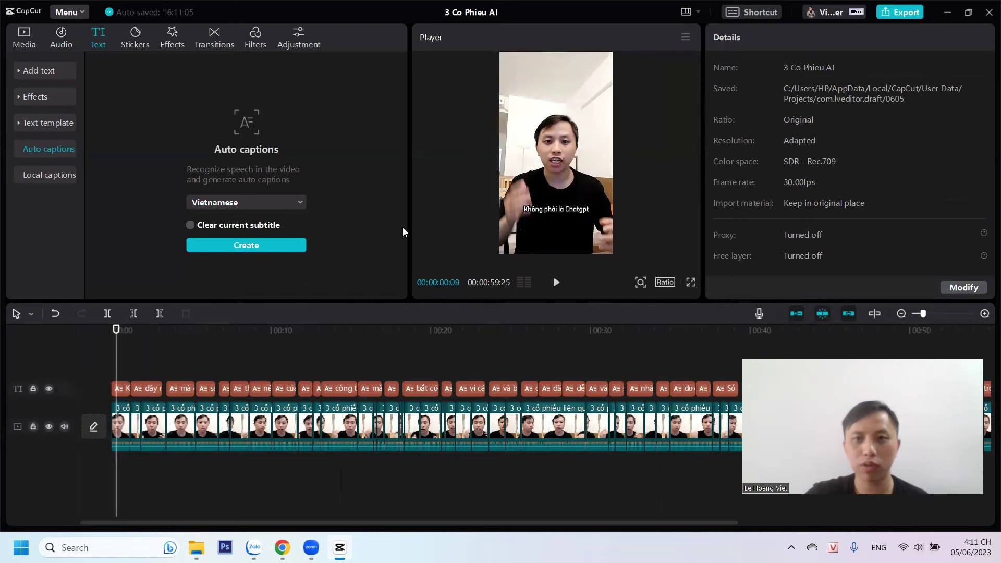
Merge the second caption into the first so it reads "Không phải là Chatgpt đây mới là 3 cổ phiếu liên quan đến AI"
{"action": "left_click", "coordinate": [730, 36]}
{"action": "left_click", "coordinate": [732, 135]}
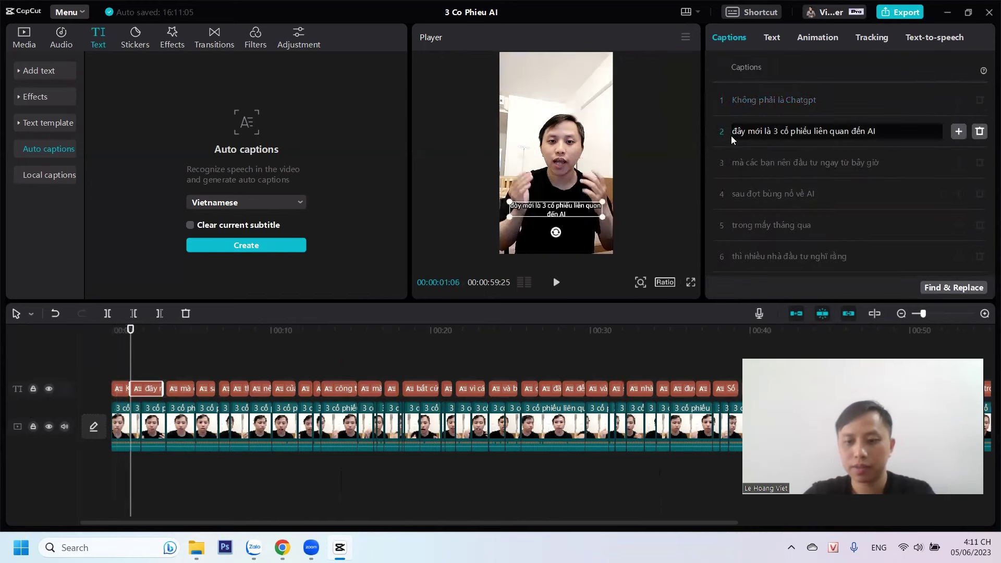
{"action": "key", "text": "BackSpace"}
{"action": "left_click", "coordinate": [815, 94]}
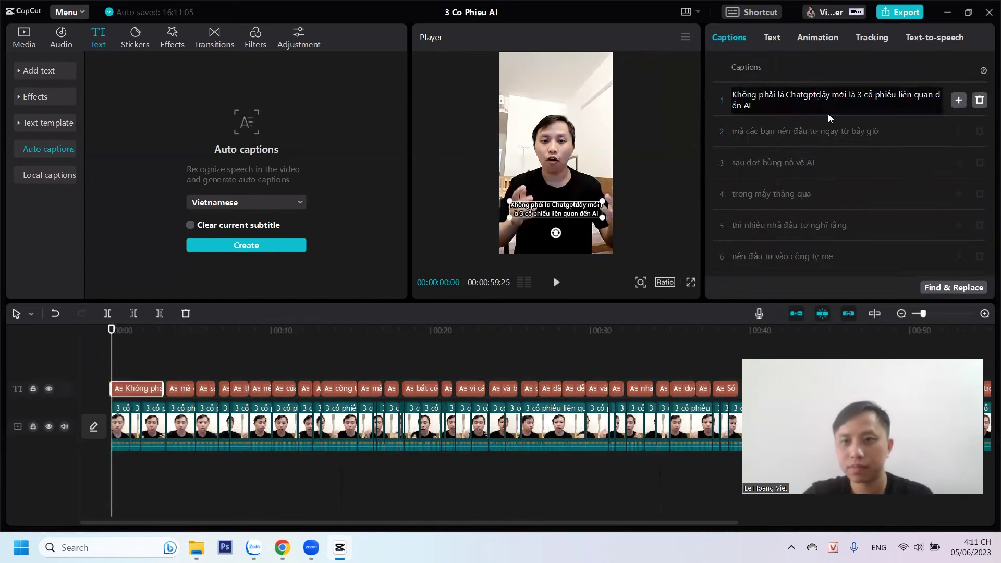
{"action": "left_click", "coordinate": [733, 132]}
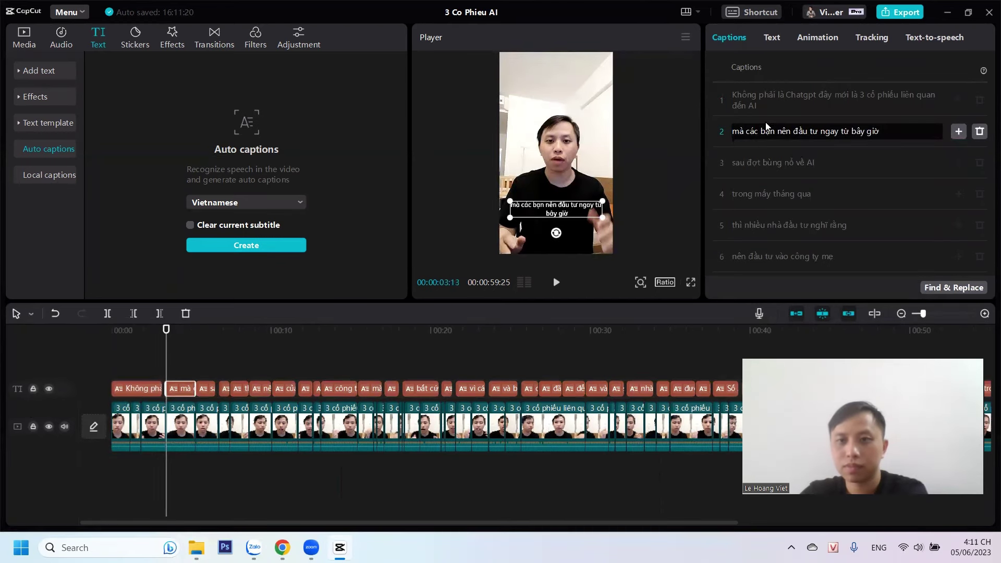
Apply the preset style with yellow text and a black outline to the merged first caption only
{"action": "left_click", "coordinate": [128, 358]}
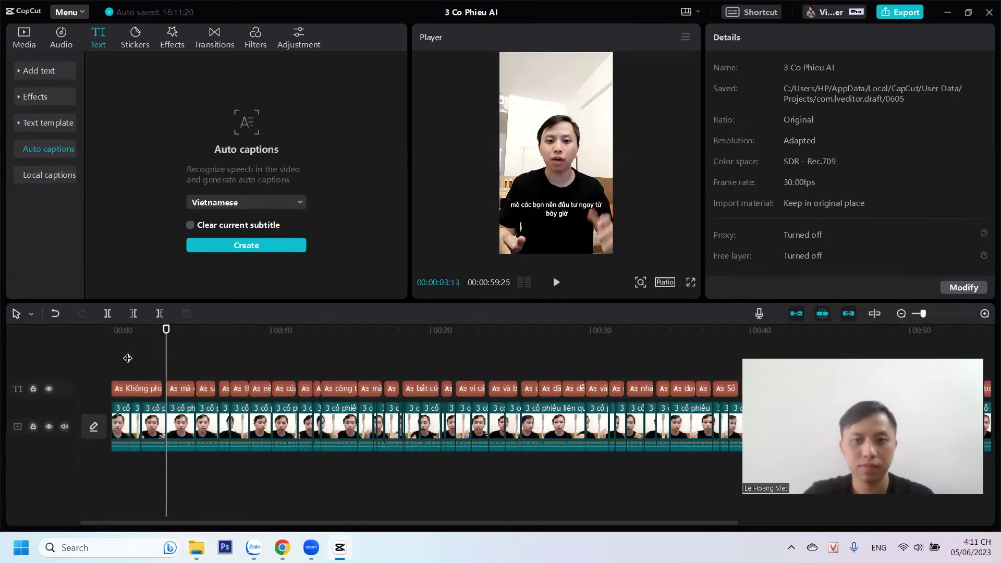
{"action": "left_click", "coordinate": [549, 209]}
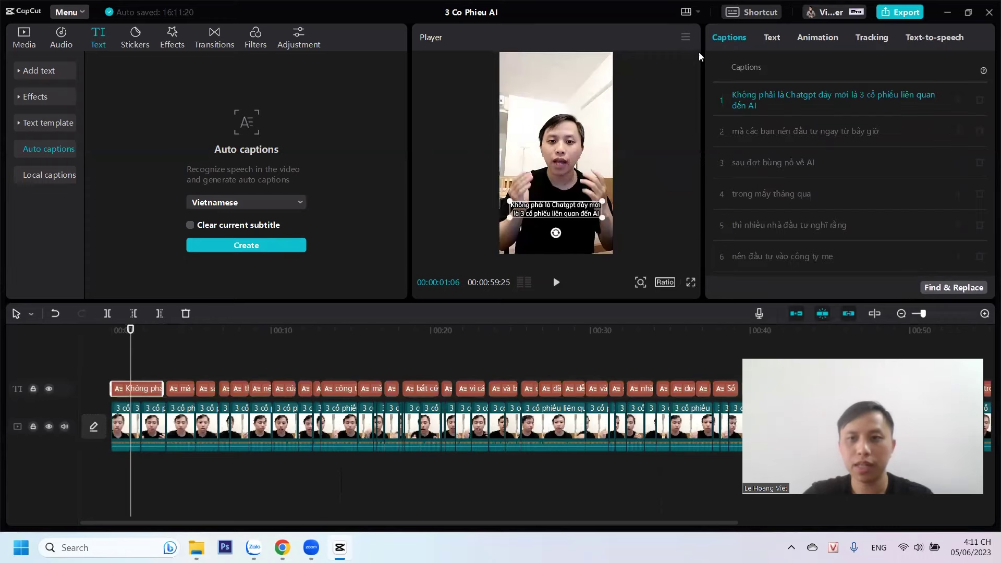
{"action": "left_click", "coordinate": [769, 39]}
{"action": "scroll", "coordinate": [845, 233], "scroll_direction": "down", "scroll_amount": 2}
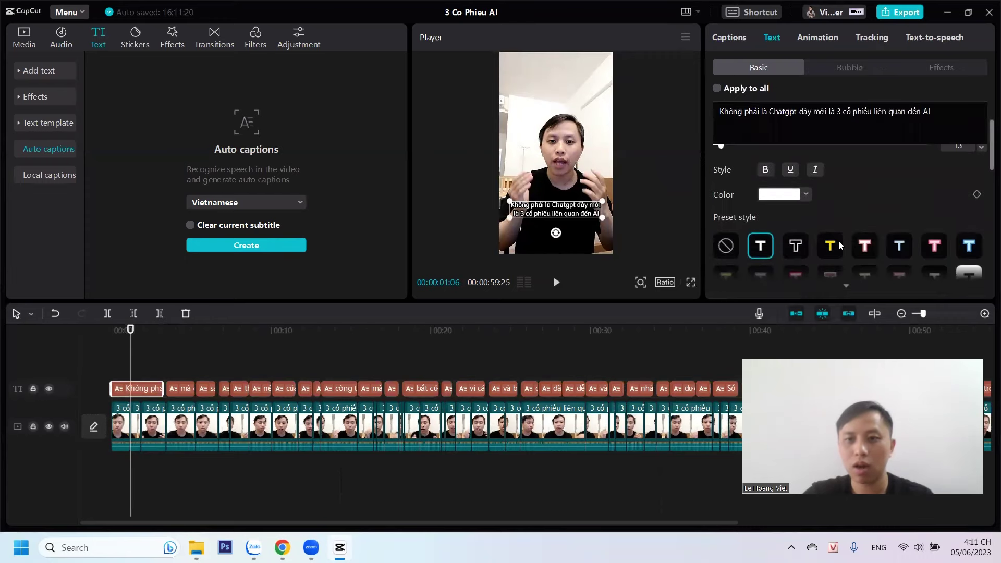
{"action": "left_click", "coordinate": [830, 246]}
{"action": "scroll", "coordinate": [951, 202], "scroll_direction": "up", "scroll_amount": 2}
Increase the font size of the yellow first caption to 24
{"action": "left_click", "coordinate": [982, 205]}
{"action": "left_click", "coordinate": [982, 206]}
{"action": "left_click", "coordinate": [982, 206]}
{"action": "left_click", "coordinate": [981, 205]}
{"action": "left_click", "coordinate": [982, 206]}
{"action": "left_click", "coordinate": [982, 206]}
{"action": "left_click", "coordinate": [981, 206]}
{"action": "left_click", "coordinate": [982, 206]}
{"action": "left_click", "coordinate": [981, 206]}
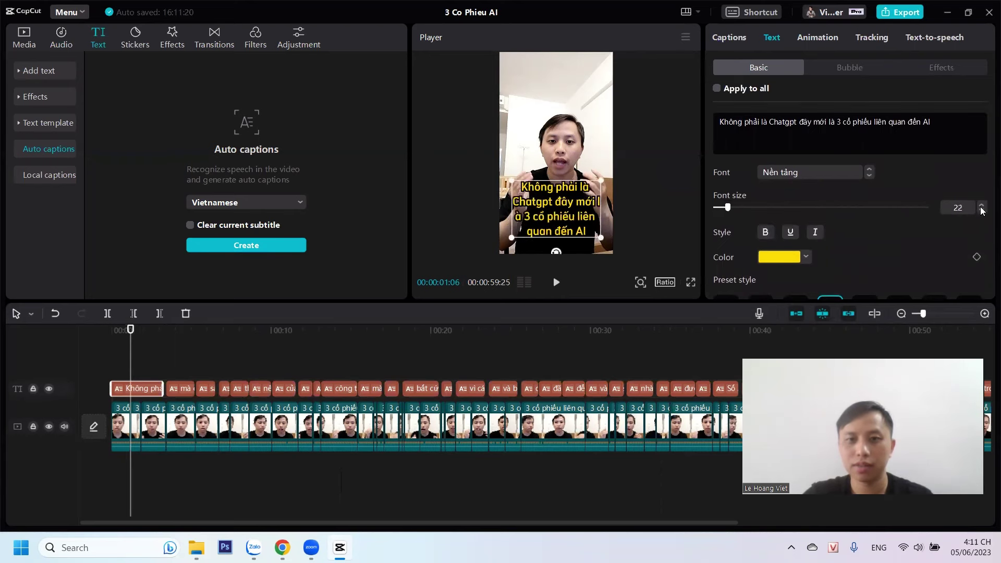
{"action": "left_click", "coordinate": [982, 206]}
{"action": "left_click", "coordinate": [981, 206]}
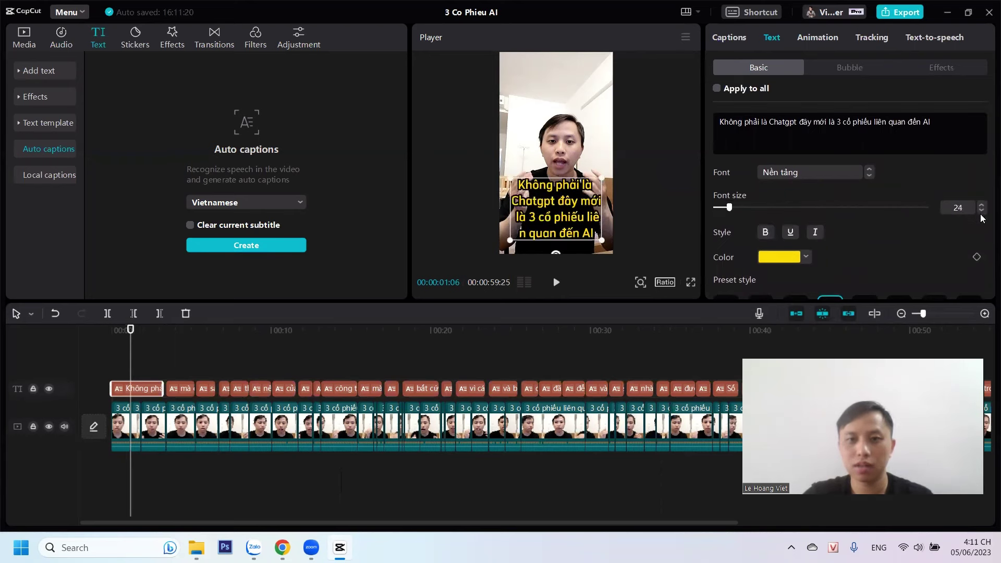
Move the yellow first caption slightly higher in the frame, keeping it centred horizontally, and set its font size to 20
{"action": "left_click", "coordinate": [446, 196]}
{"action": "left_click_drag", "start_coordinate": [545, 200], "coordinate": [547, 185]}
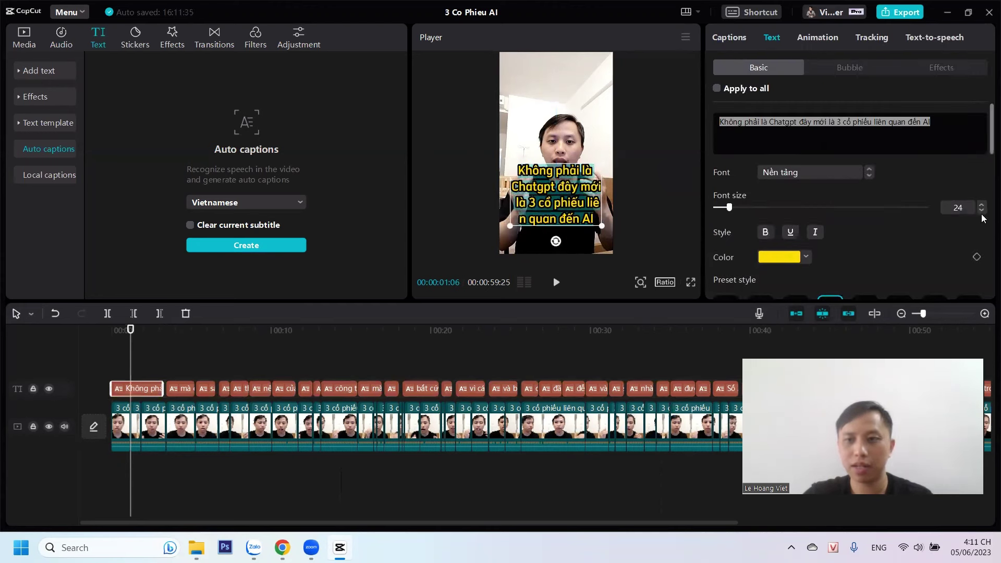
{"action": "left_click", "coordinate": [982, 211]}
{"action": "left_click", "coordinate": [982, 210]}
{"action": "left_click", "coordinate": [982, 211]}
{"action": "left_click", "coordinate": [982, 210]}
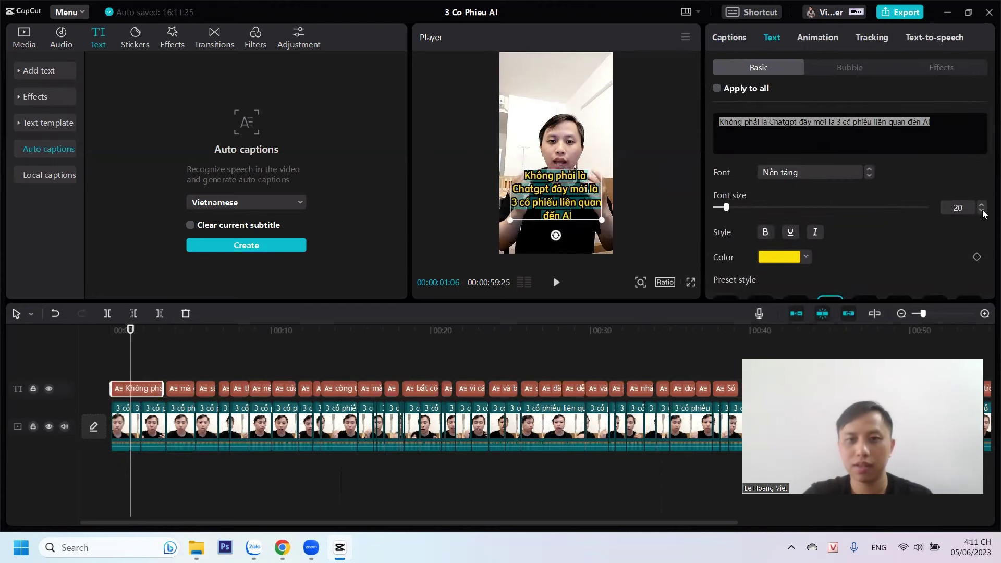
{"action": "left_click", "coordinate": [459, 203]}
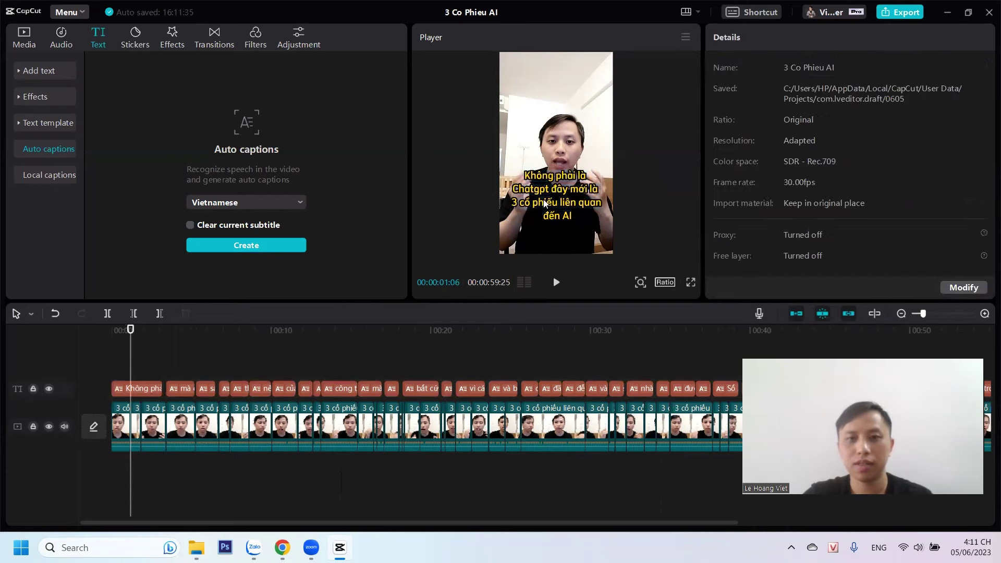
{"action": "left_click", "coordinate": [562, 210]}
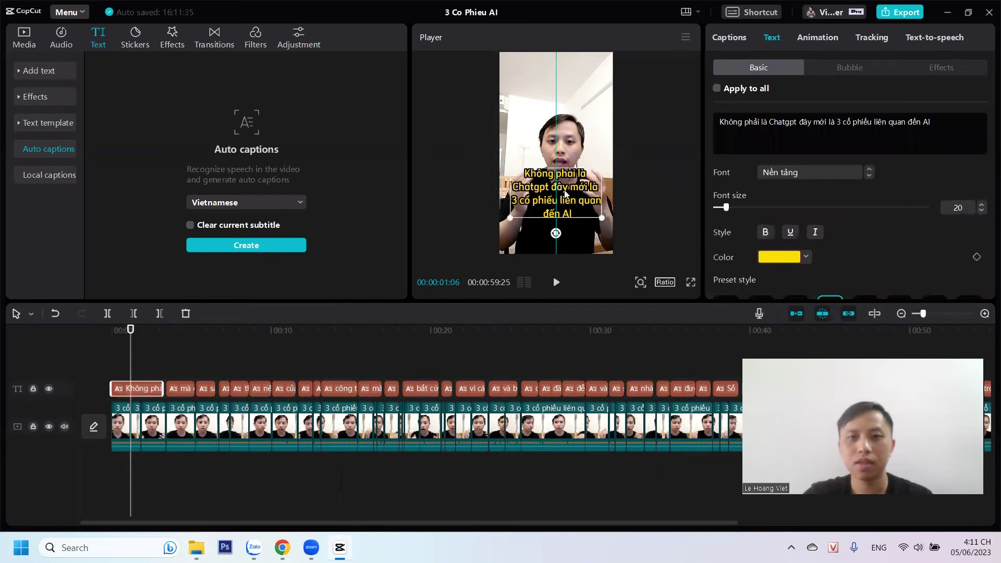
{"action": "left_click", "coordinate": [454, 196]}
Turn on a black background behind the yellow first caption and bring up its opacity and shape settings
{"action": "scroll", "coordinate": [828, 238], "scroll_direction": "down", "scroll_amount": 2}
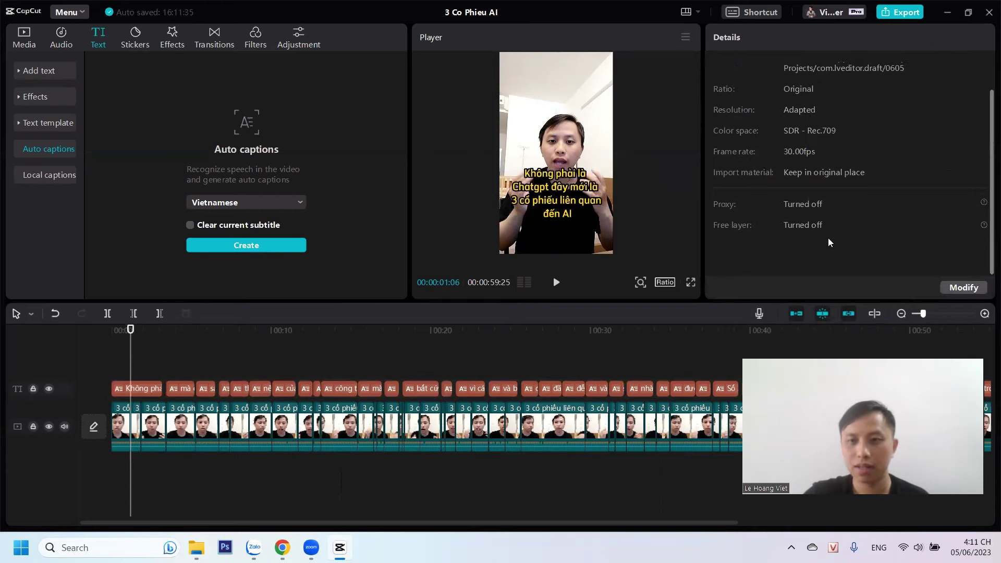
{"action": "scroll", "coordinate": [824, 235], "scroll_direction": "up", "scroll_amount": 2}
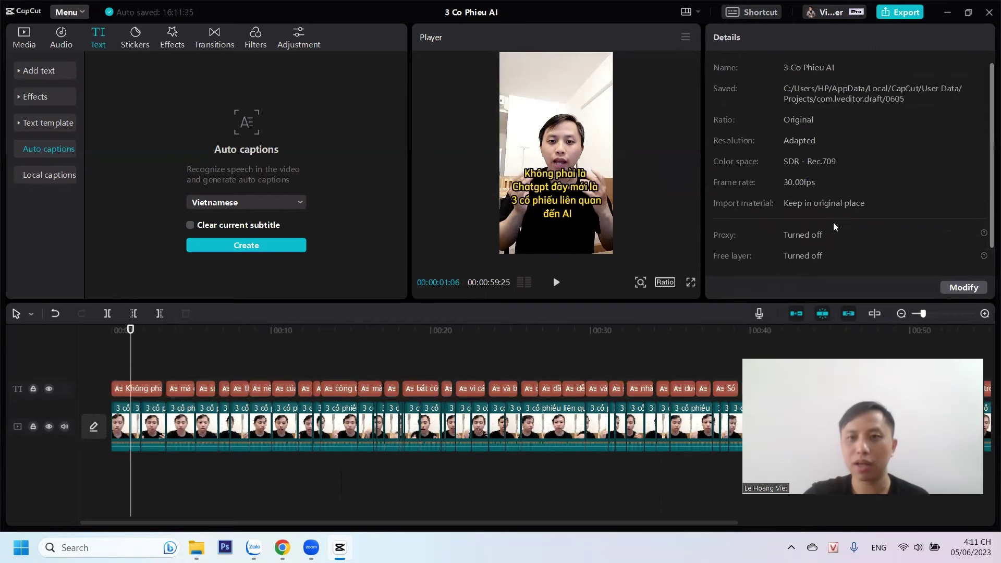
{"action": "left_click", "coordinate": [140, 389]}
{"action": "scroll", "coordinate": [926, 270], "scroll_direction": "down", "scroll_amount": 6}
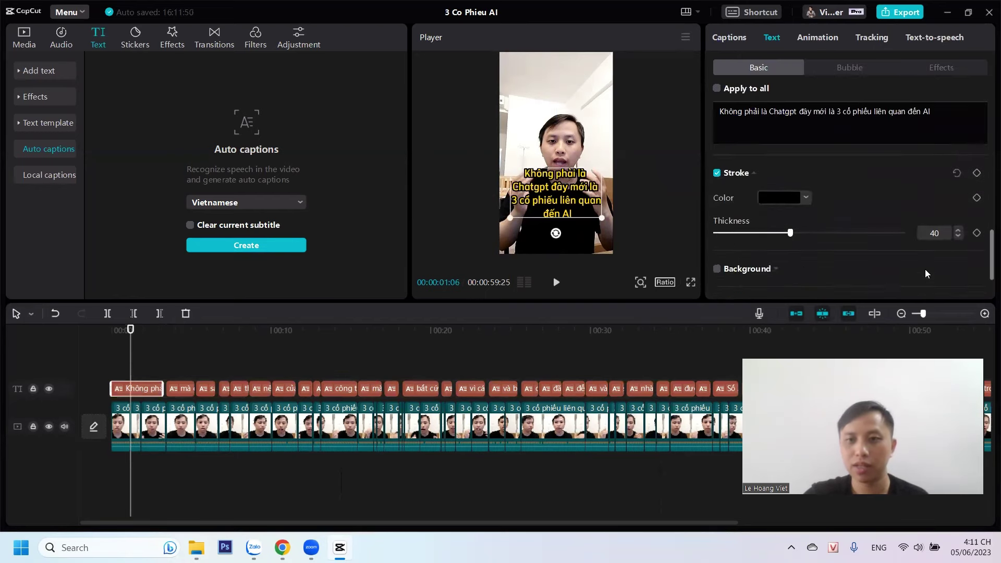
{"action": "left_click", "coordinate": [717, 254]}
{"action": "scroll", "coordinate": [923, 253], "scroll_direction": "down", "scroll_amount": 2}
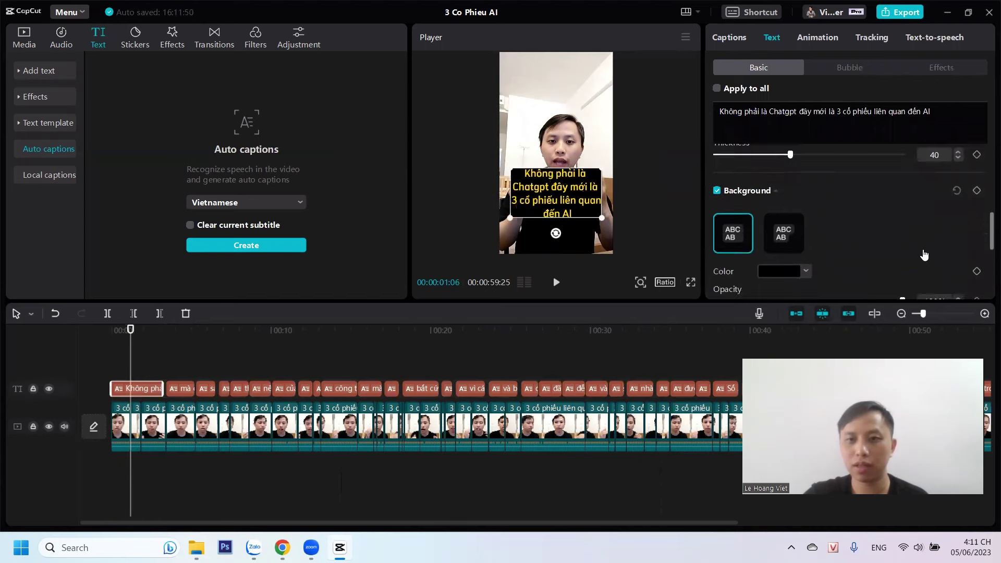
{"action": "scroll", "coordinate": [924, 255], "scroll_direction": "down", "scroll_amount": 2}
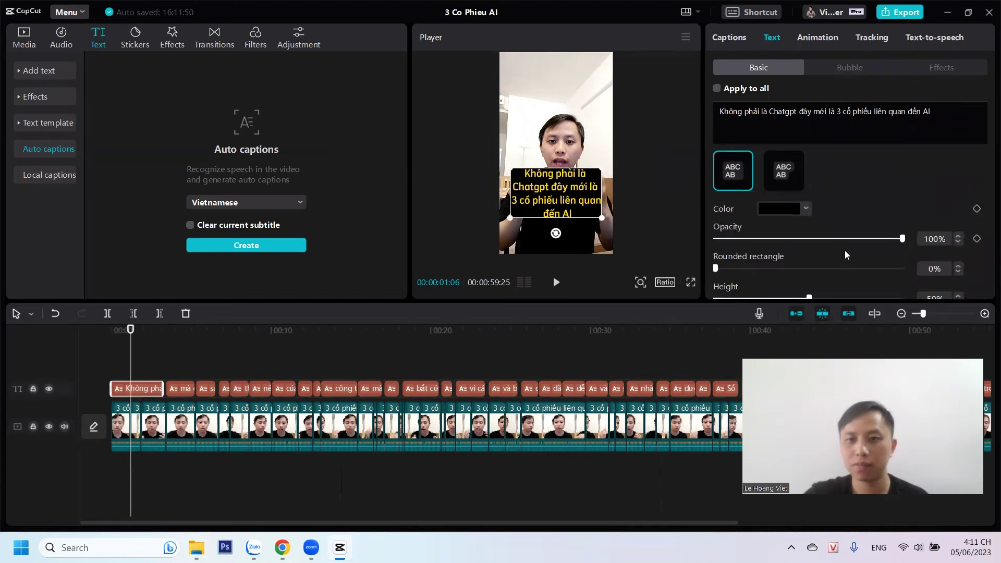
Set the first caption's background opacity to 70% and enlarge the background's height and width until it spans the whole frame width
{"action": "scroll", "coordinate": [837, 240], "scroll_direction": "down", "scroll_amount": 2}
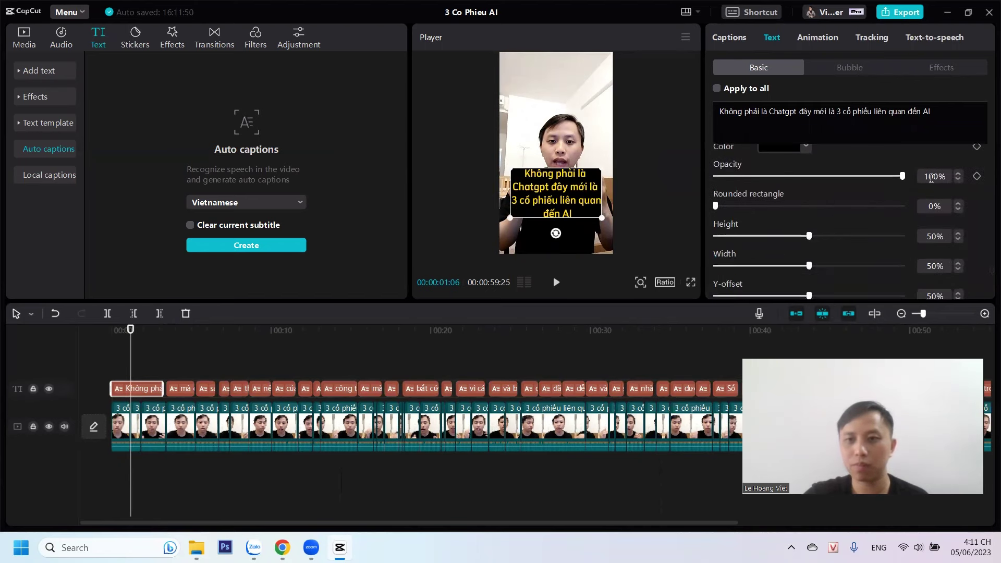
{"action": "left_click_drag", "start_coordinate": [933, 178], "coordinate": [922, 178]}
{"action": "type", "text": "7"}
{"action": "key", "text": "Return"}
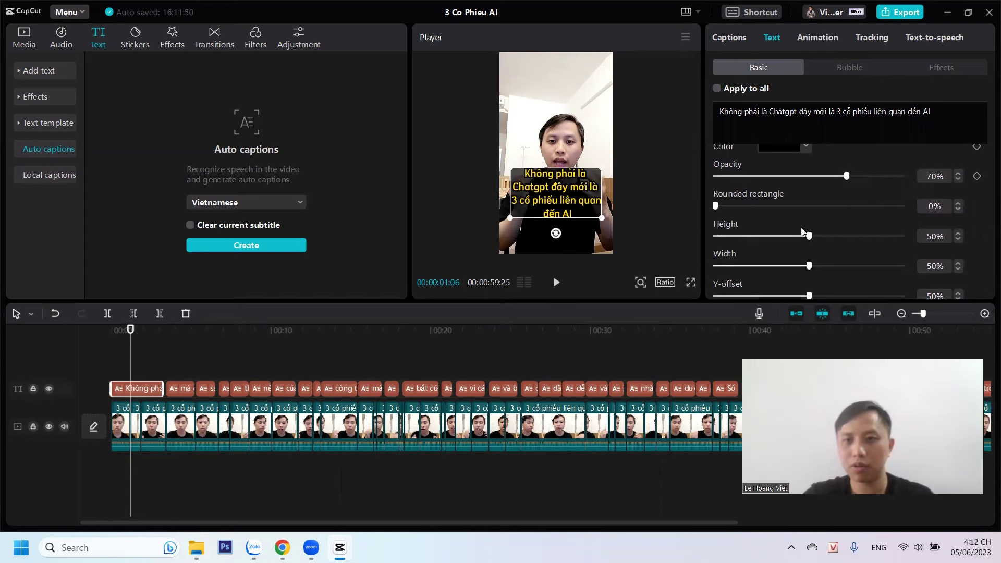
{"action": "left_click_drag", "start_coordinate": [810, 237], "coordinate": [890, 267]}
{"action": "left_click", "coordinate": [445, 218]}
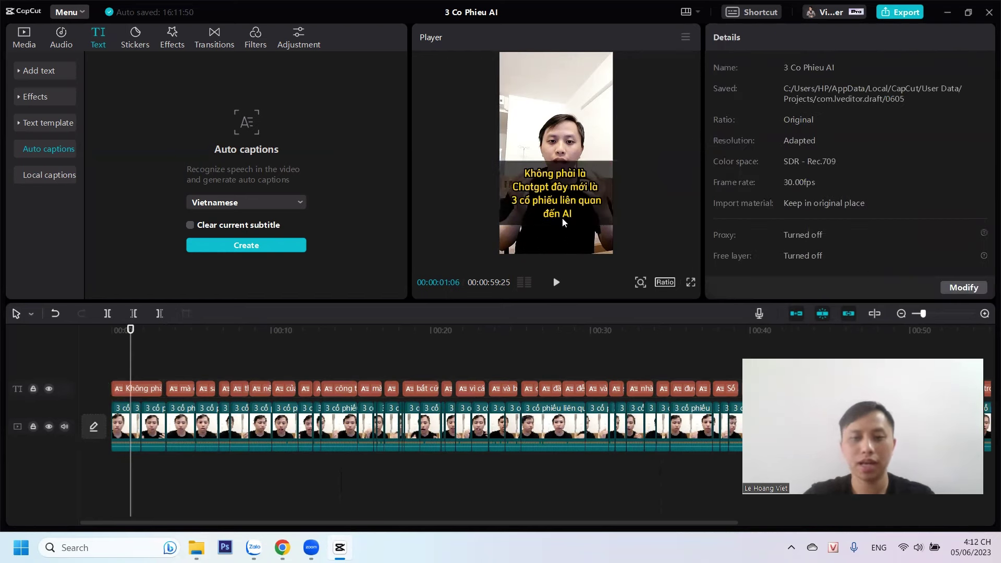
{"action": "left_click_drag", "start_coordinate": [153, 346], "coordinate": [85, 348]}
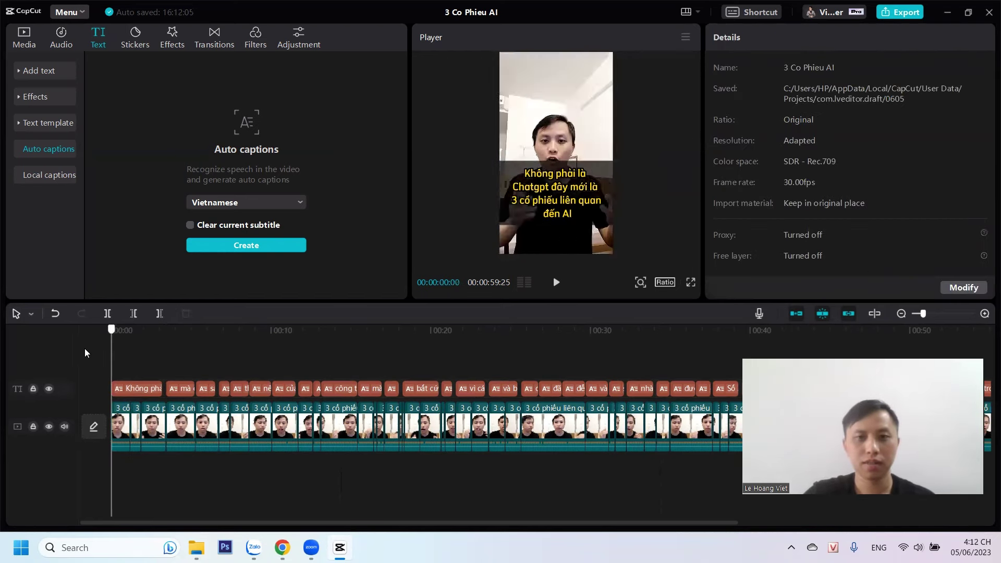
{"action": "key", "text": "space"}
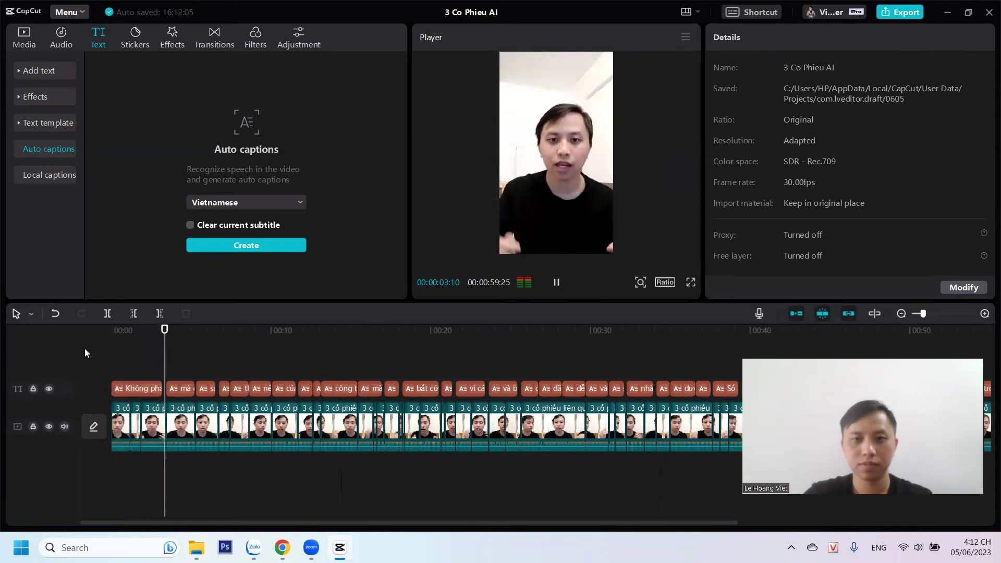
Apply the yellow preset style with black outline to the second caption, "mà các bạn nên đầu tư ngay từ bây giờ"
{"action": "left_click", "coordinate": [179, 392]}
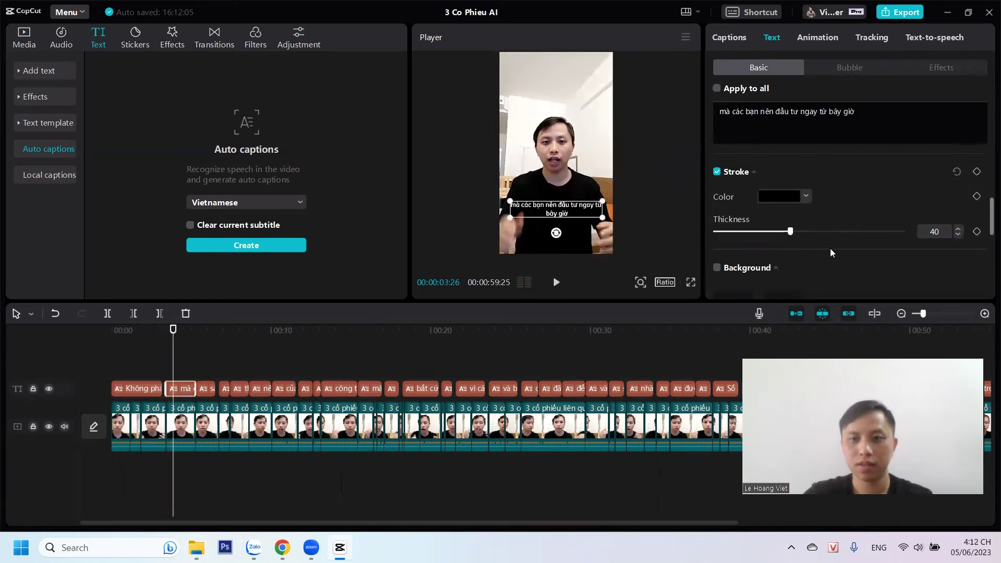
{"action": "scroll", "coordinate": [830, 249], "scroll_direction": "down", "scroll_amount": 2}
{"action": "scroll", "coordinate": [892, 182], "scroll_direction": "up", "scroll_amount": 5}
{"action": "scroll", "coordinate": [876, 208], "scroll_direction": "up", "scroll_amount": 5}
{"action": "scroll", "coordinate": [828, 254], "scroll_direction": "down", "scroll_amount": 1}
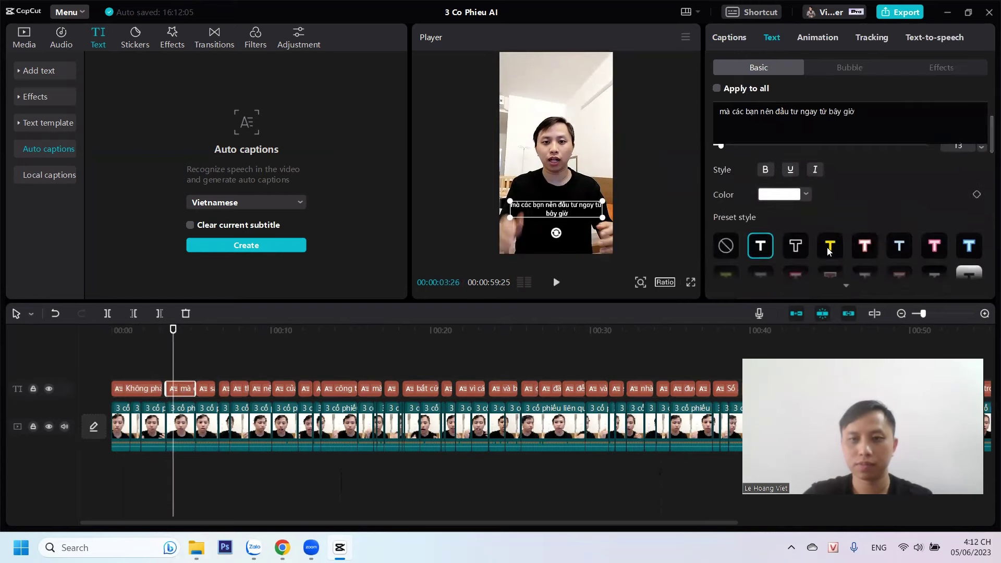
{"action": "left_click", "coordinate": [830, 250]}
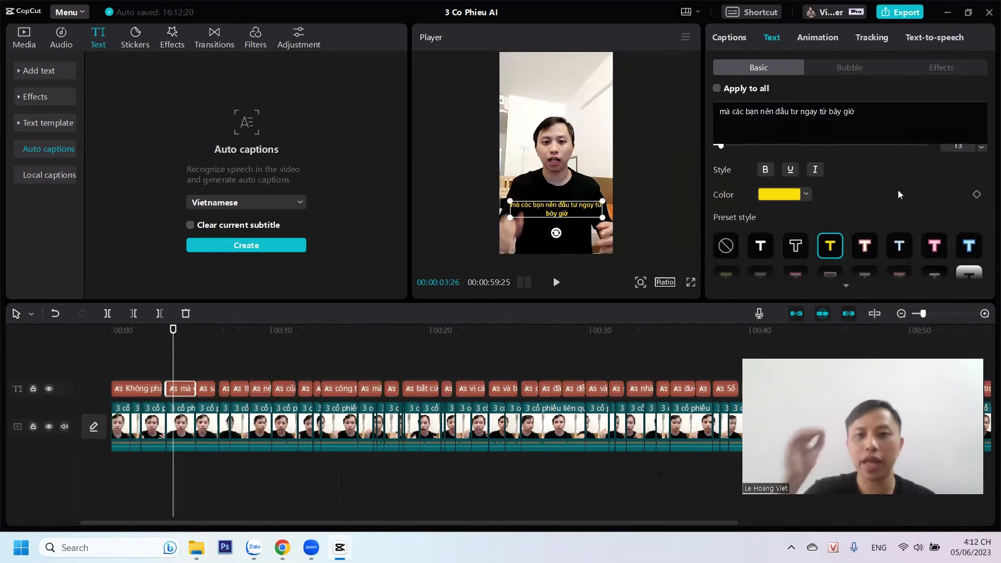
Split the words "mà", "các", "bạn" and "nên" of the second caption into separate one-word captions
{"action": "left_click", "coordinate": [729, 38]}
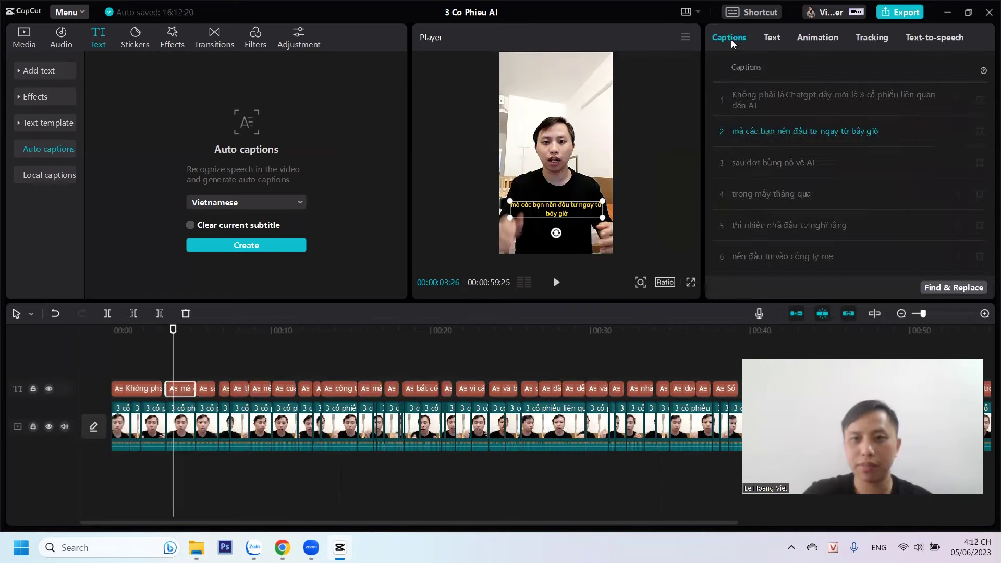
{"action": "left_click", "coordinate": [747, 130]}
{"action": "left_click", "coordinate": [748, 135]}
{"action": "key", "text": "Return"}
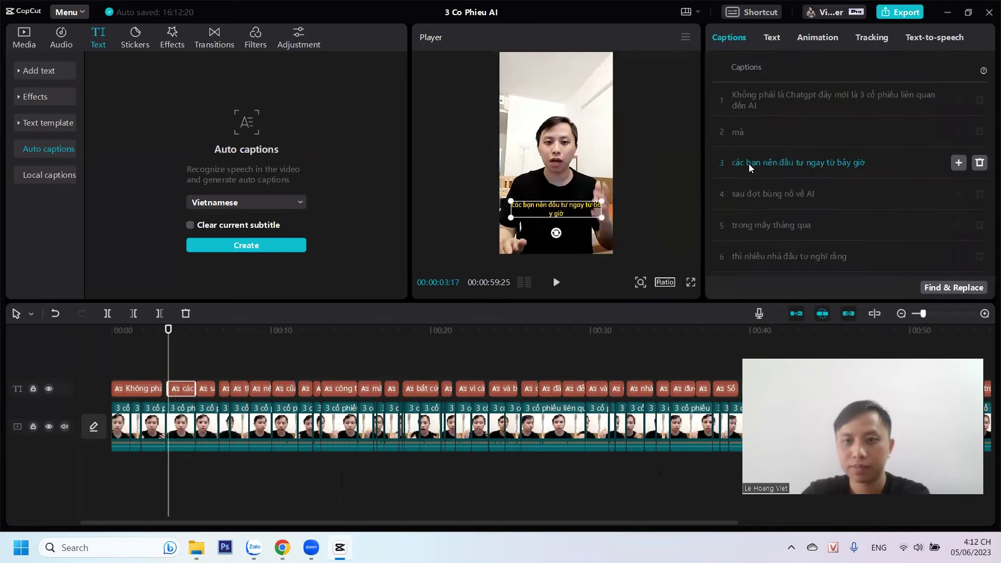
{"action": "left_click", "coordinate": [748, 164]}
{"action": "key", "text": "Return"}
{"action": "left_click", "coordinate": [750, 194]}
{"action": "key", "text": "Return"}
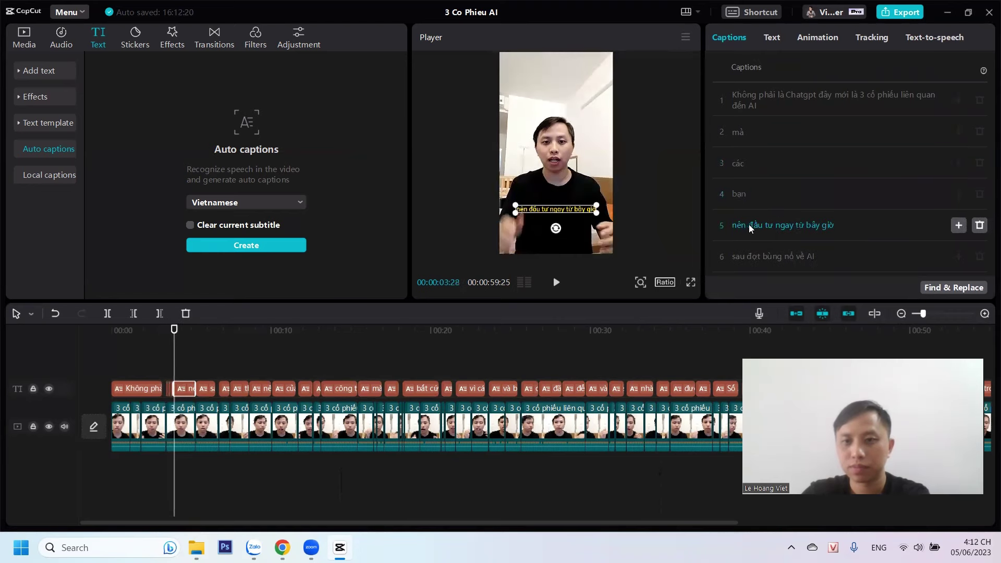
{"action": "left_click", "coordinate": [749, 225]}
{"action": "key", "text": "Return"}
Split the rest of that caption, "đầu tư ngay từ bây giờ", into one caption per word
{"action": "left_click", "coordinate": [748, 256]}
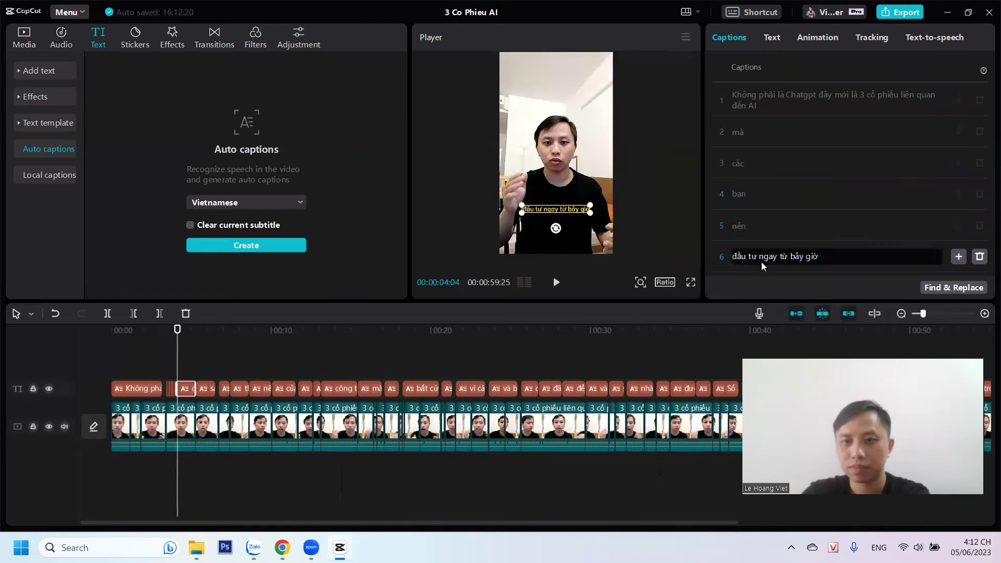
{"action": "key", "text": "Return"}
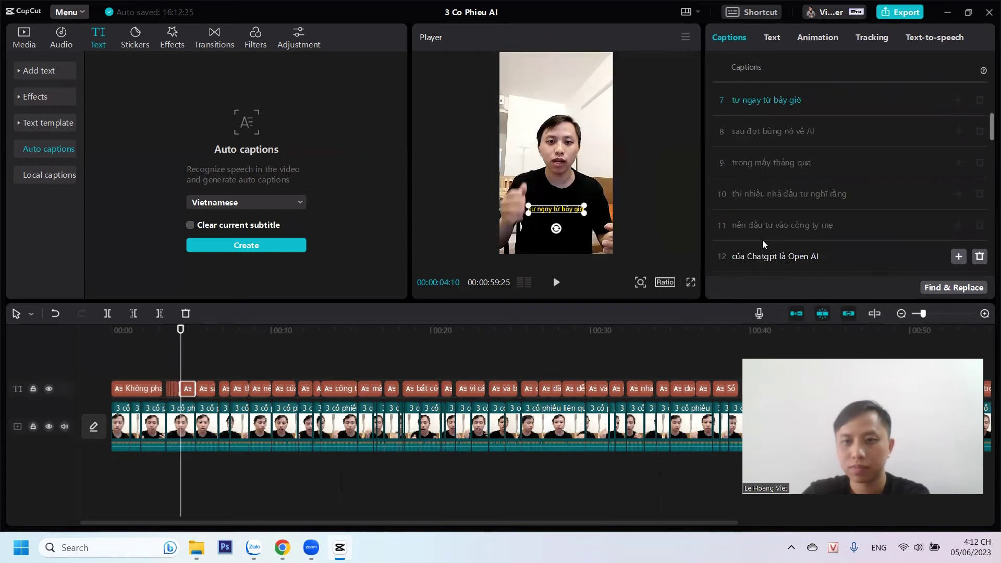
{"action": "left_click", "coordinate": [747, 99]}
{"action": "key", "text": "Return"}
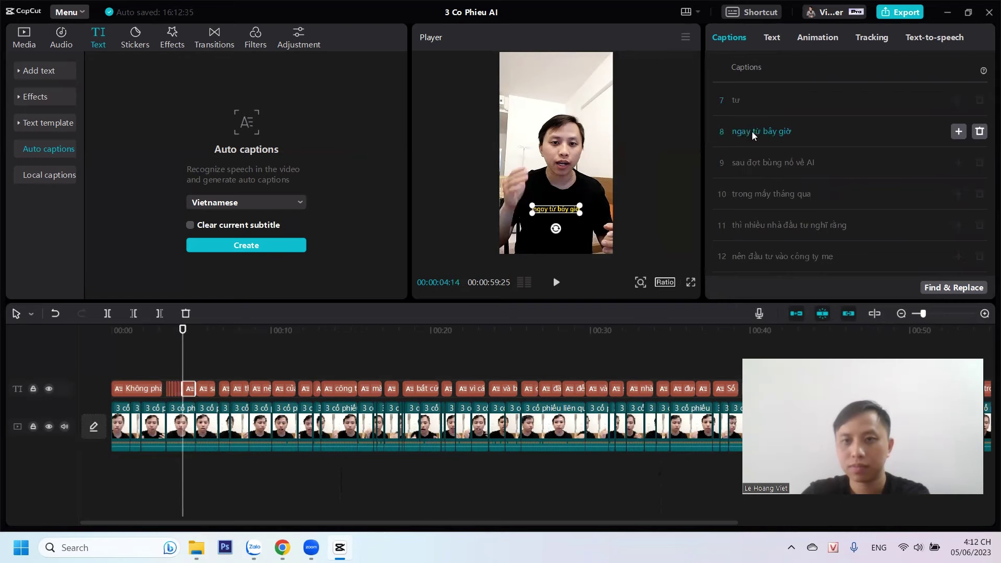
{"action": "left_click", "coordinate": [753, 131]}
{"action": "key", "text": "Return"}
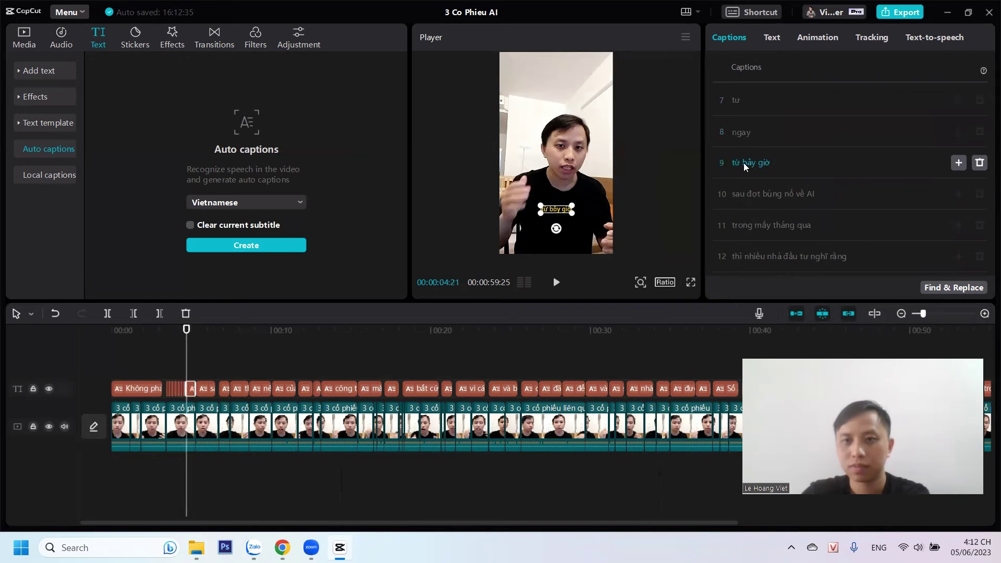
{"action": "left_click", "coordinate": [743, 162]}
{"action": "key", "text": "Return"}
{"action": "left_click", "coordinate": [748, 195]}
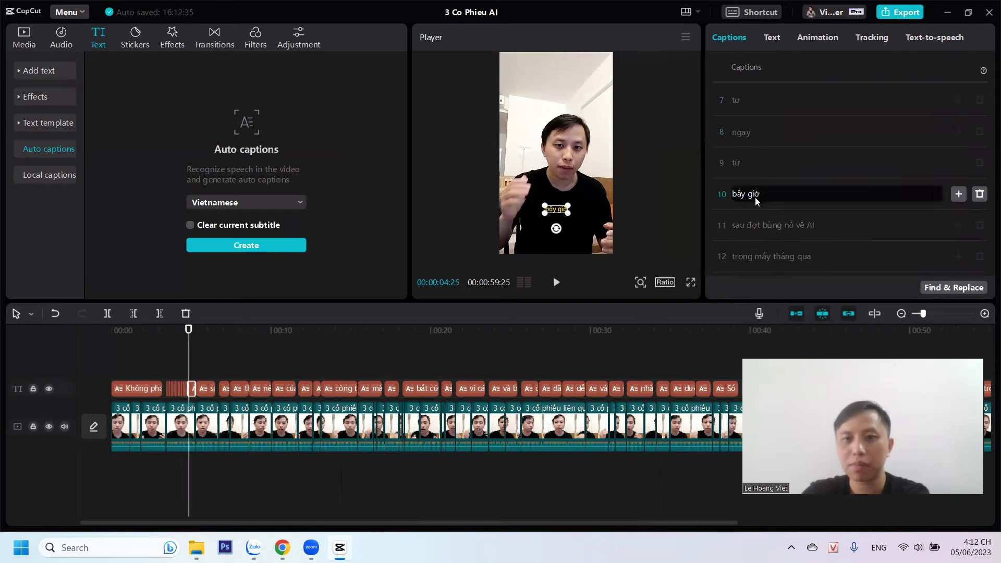
{"action": "key", "text": "Return"}
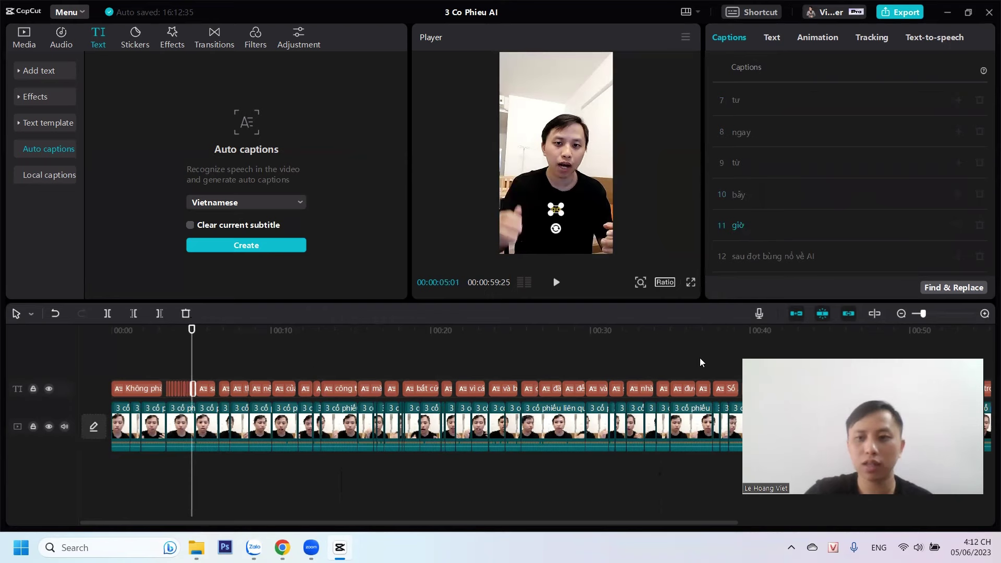
Play back the stretch with the new one-word captions to check their timing against the speech
{"action": "left_click_drag", "start_coordinate": [923, 313], "coordinate": [936, 319]}
{"action": "left_click_drag", "start_coordinate": [321, 522], "coordinate": [226, 512]}
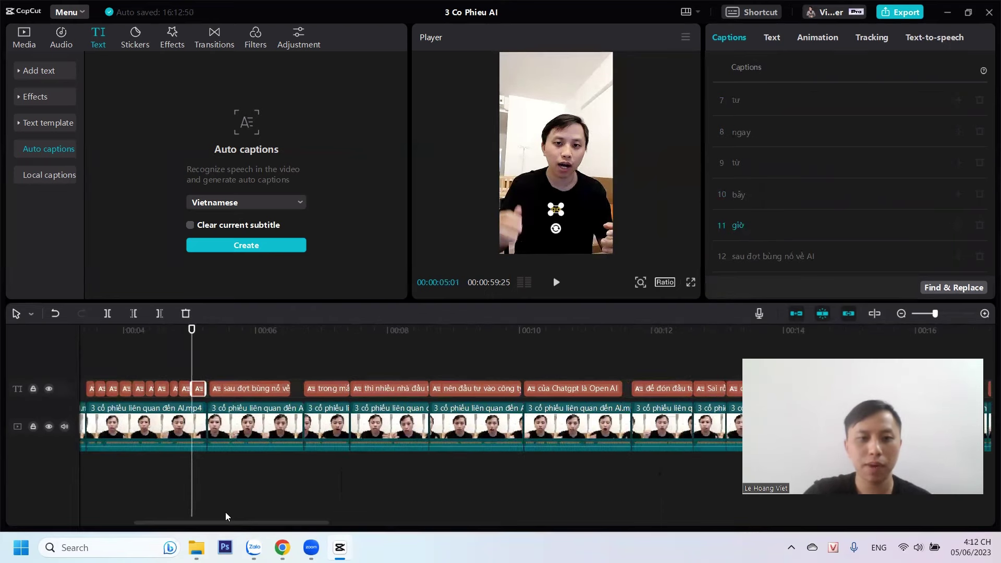
{"action": "left_click", "coordinate": [342, 345]}
{"action": "left_click", "coordinate": [437, 389]}
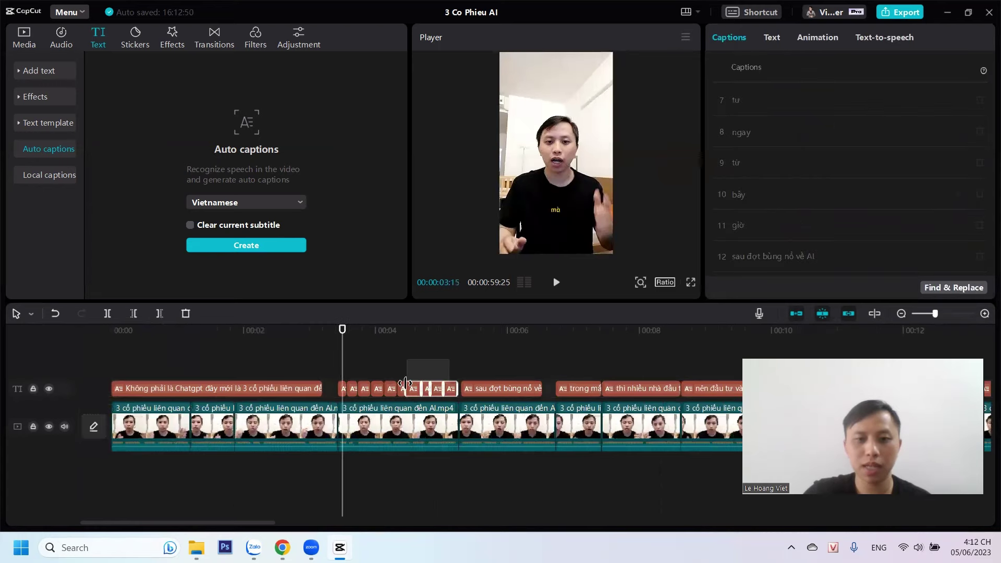
{"action": "left_click", "coordinate": [283, 340]}
{"action": "left_click", "coordinate": [316, 360]}
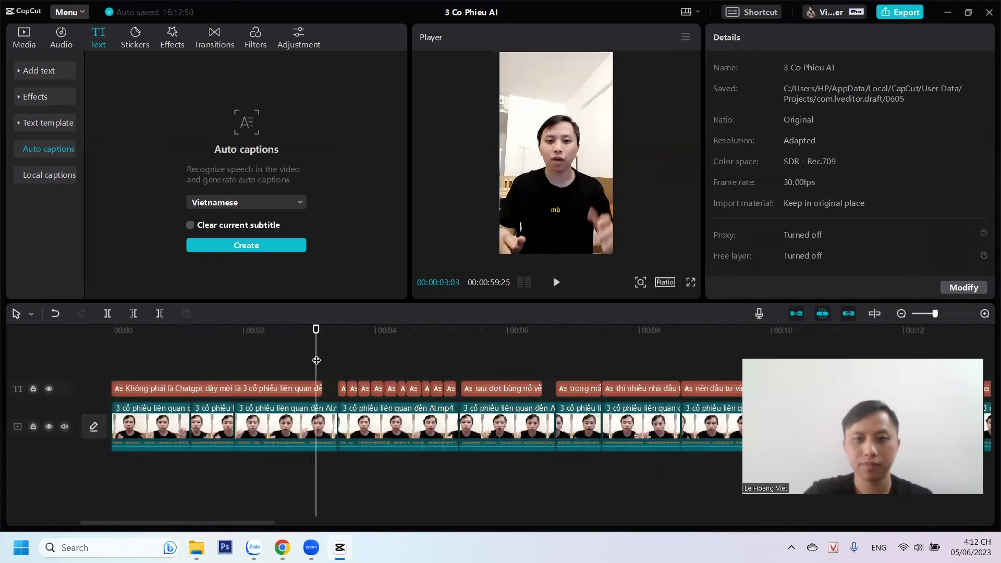
{"action": "key", "text": "space"}
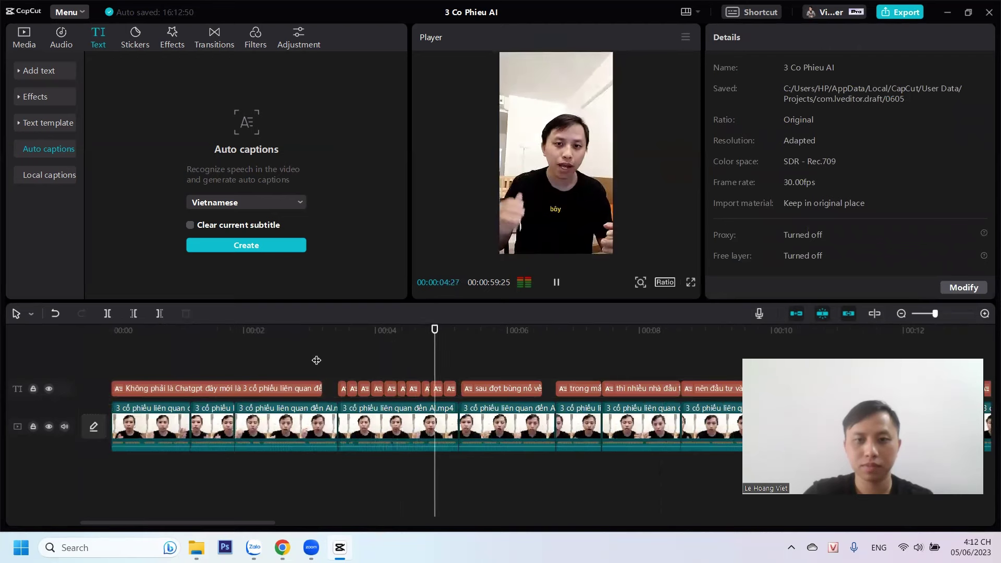
{"action": "key", "text": "space"}
Select all the one-word captions together and increase their font size to 24
{"action": "left_click_drag", "start_coordinate": [446, 362], "coordinate": [334, 394]}
{"action": "left_click", "coordinate": [770, 37]}
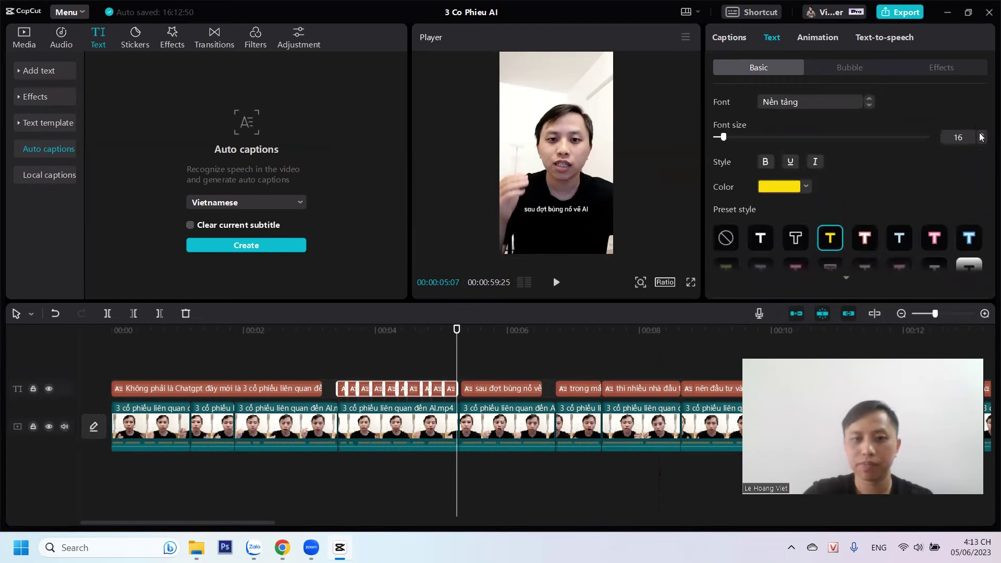
{"action": "left_click", "coordinate": [982, 135]}
{"action": "left_click", "coordinate": [982, 135]}
{"action": "left_click", "coordinate": [982, 134]}
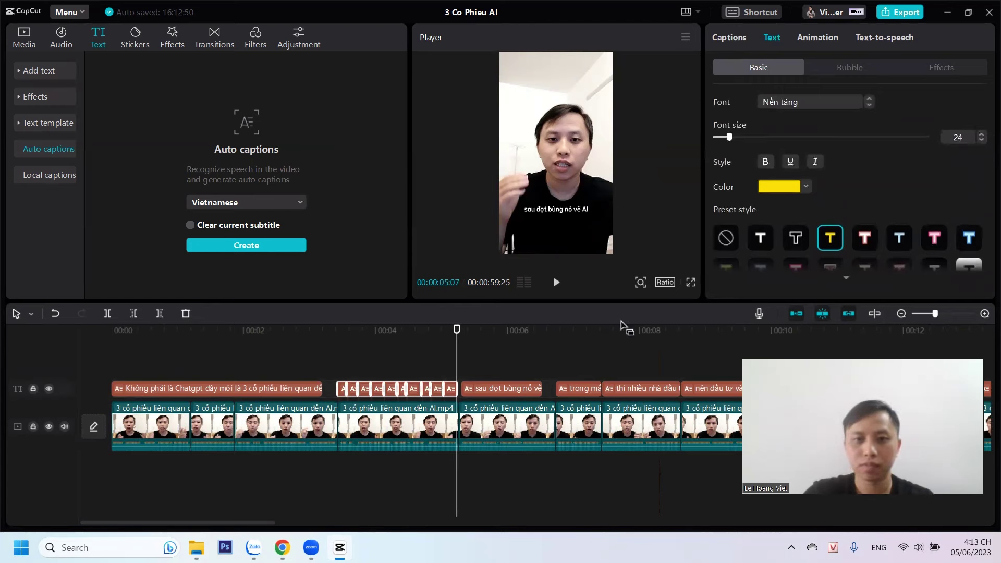
Show the word "giờ" in the preview and enlarge all the selected one-word captions to a font size slightly above 45
{"action": "left_click_drag", "start_coordinate": [457, 351], "coordinate": [446, 351]}
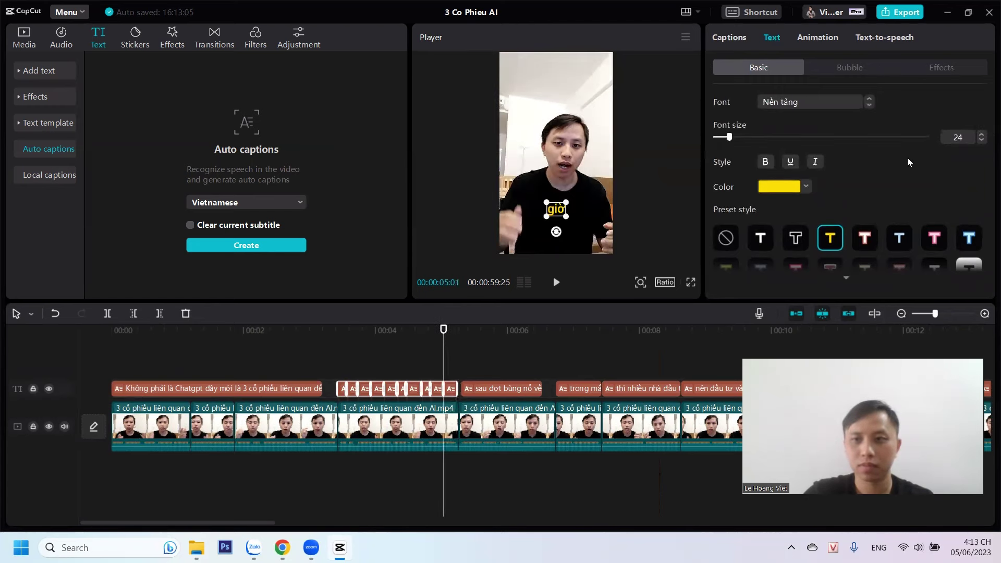
{"action": "left_click", "coordinate": [982, 134]}
{"action": "left_click", "coordinate": [982, 135]}
{"action": "left_click", "coordinate": [982, 134]}
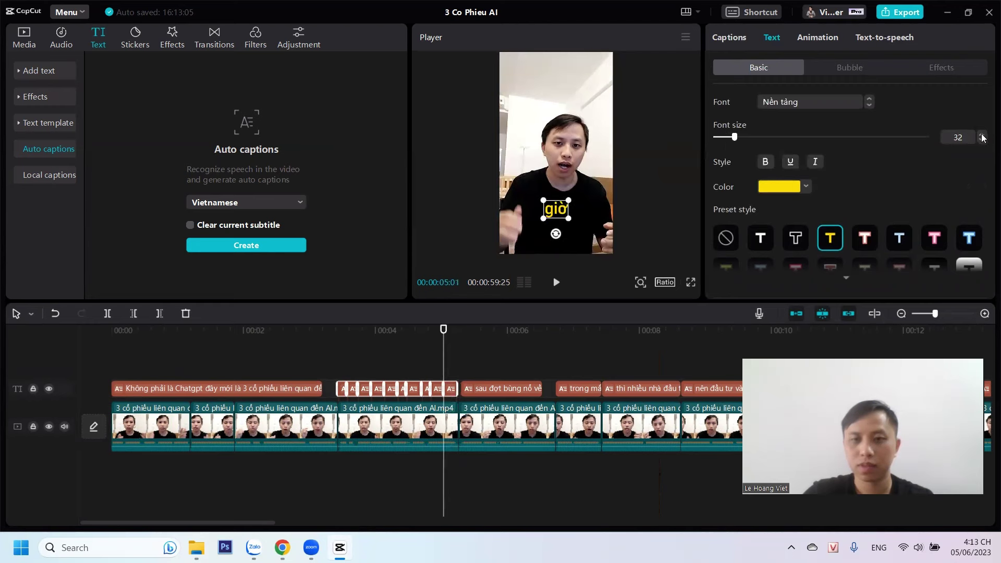
{"action": "left_click", "coordinate": [982, 135]}
{"action": "left_click", "coordinate": [982, 135]}
{"action": "left_click", "coordinate": [982, 135]}
{"action": "left_click", "coordinate": [982, 134]}
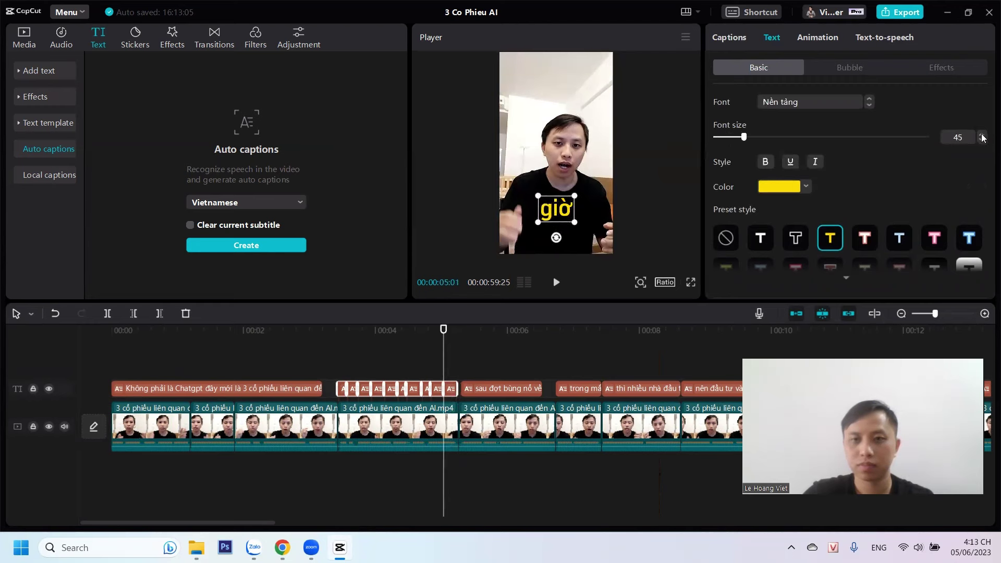
{"action": "left_click", "coordinate": [982, 134]}
Apply the orange preset style with the offset shadow to all the selected one-word captions and play them back
{"action": "scroll", "coordinate": [933, 193], "scroll_direction": "down", "scroll_amount": 1}
{"action": "scroll", "coordinate": [918, 201], "scroll_direction": "down", "scroll_amount": 2}
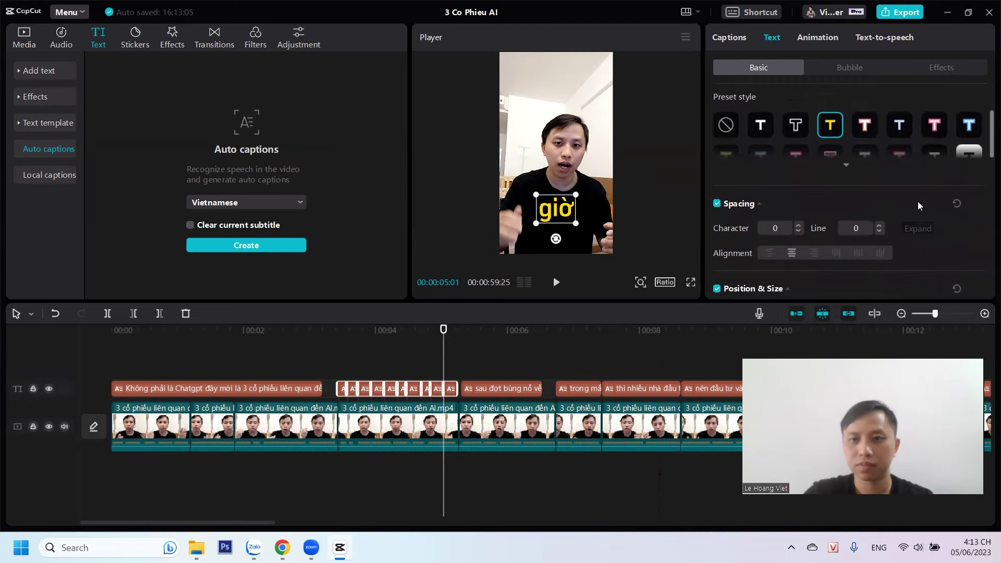
{"action": "scroll", "coordinate": [926, 204], "scroll_direction": "up", "scroll_amount": 2}
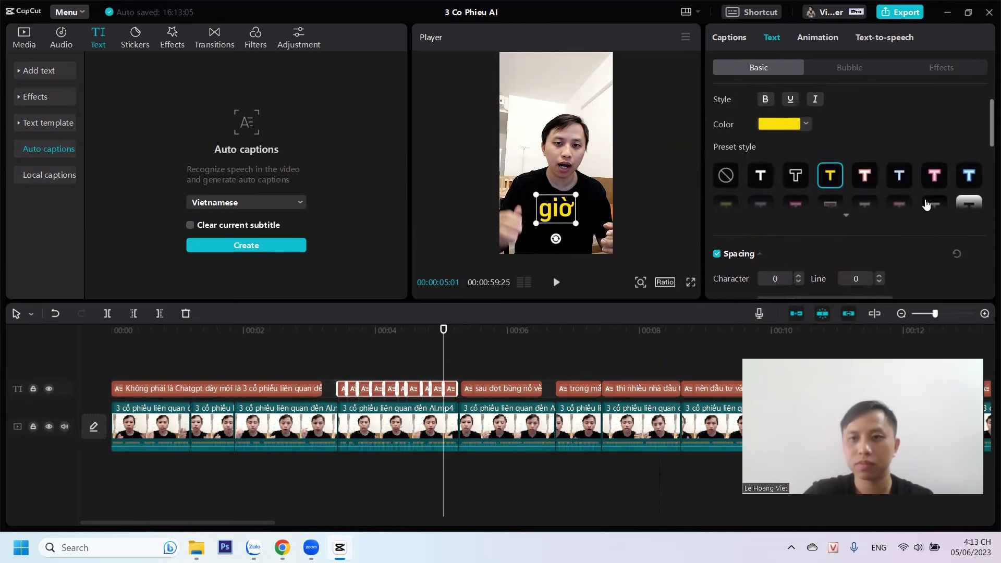
{"action": "left_click", "coordinate": [849, 217]}
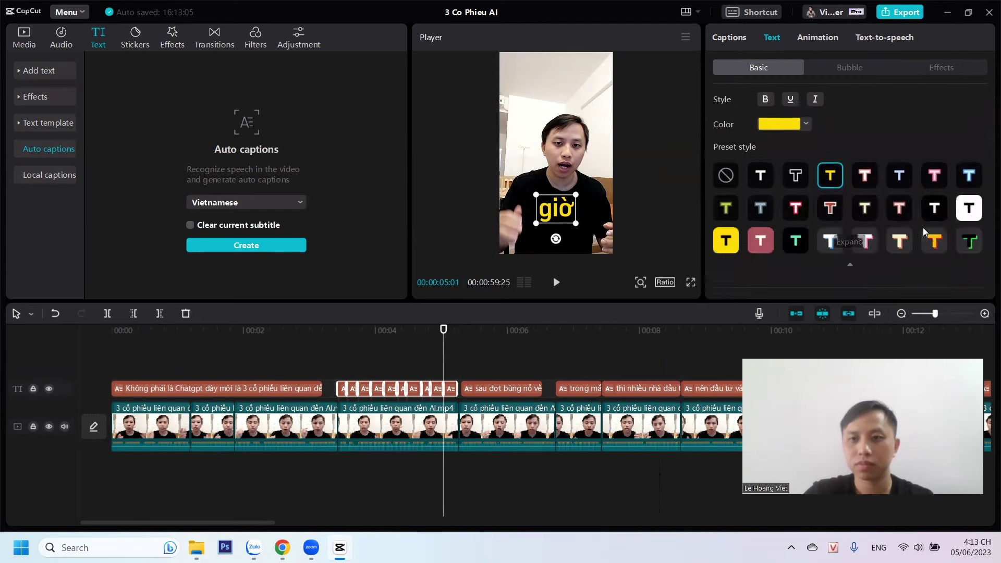
{"action": "scroll", "coordinate": [931, 206], "scroll_direction": "down", "scroll_amount": 2}
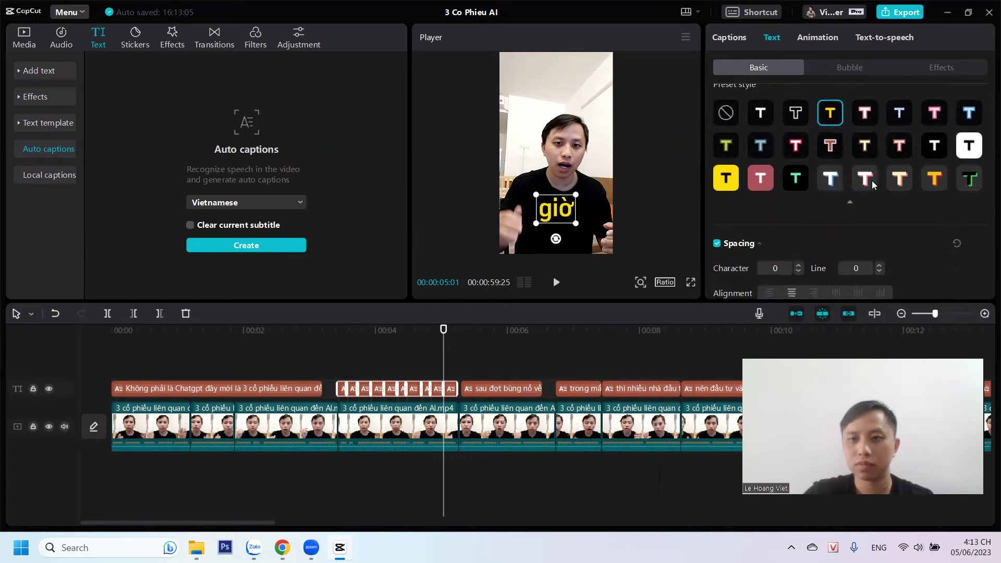
{"action": "left_click", "coordinate": [934, 184]}
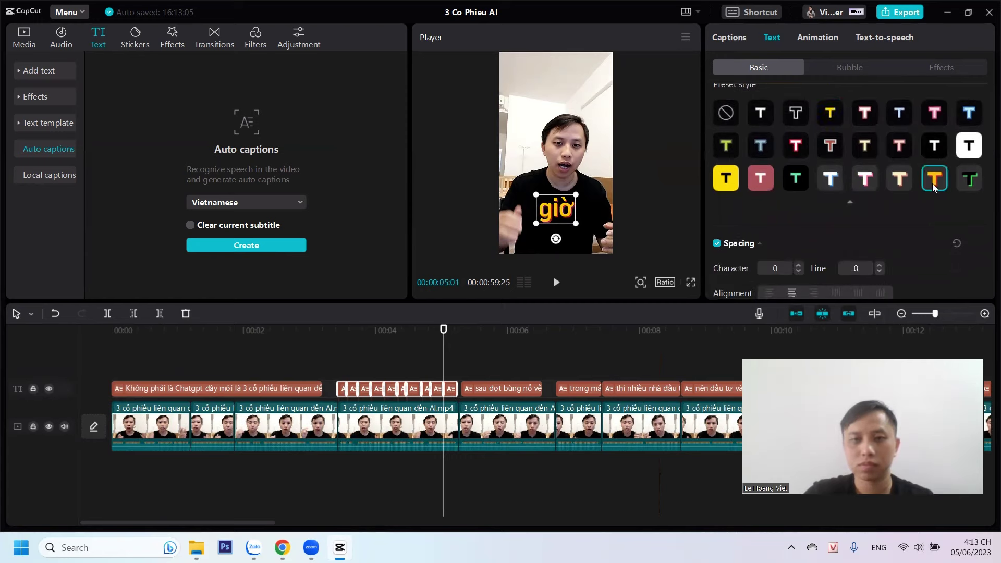
{"action": "left_click", "coordinate": [322, 354]}
{"action": "key", "text": "space"}
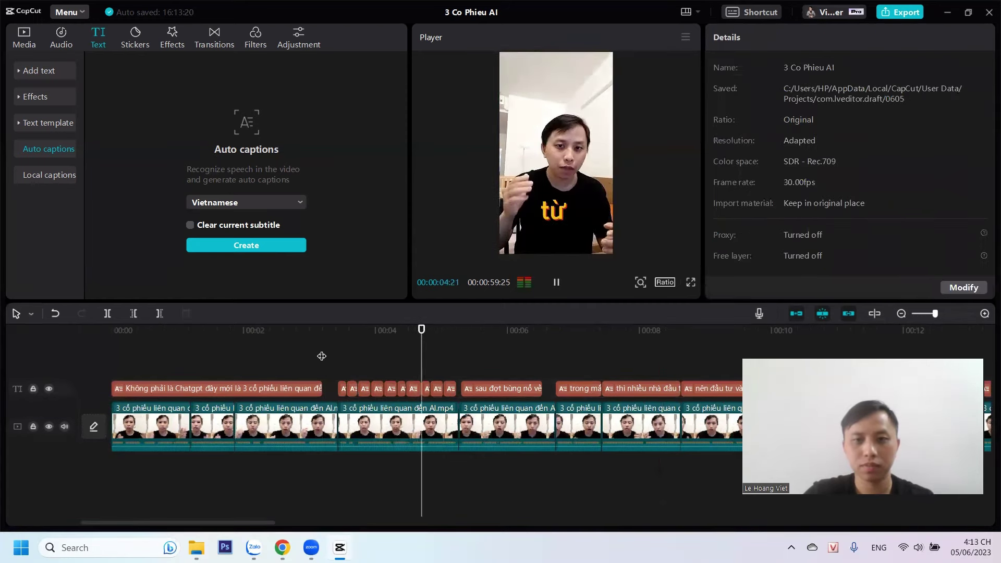
Extend the end of the first caption to close the gap before the one-word captions, and play back from the start
{"action": "left_click", "coordinate": [332, 352]}
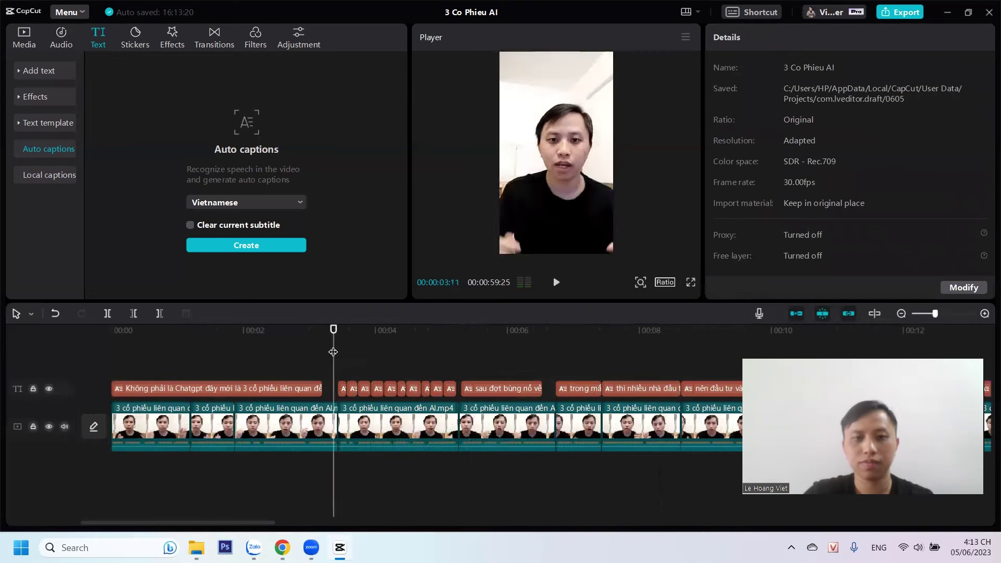
{"action": "left_click", "coordinate": [209, 353]}
{"action": "left_click_drag", "start_coordinate": [321, 388], "coordinate": [333, 389]}
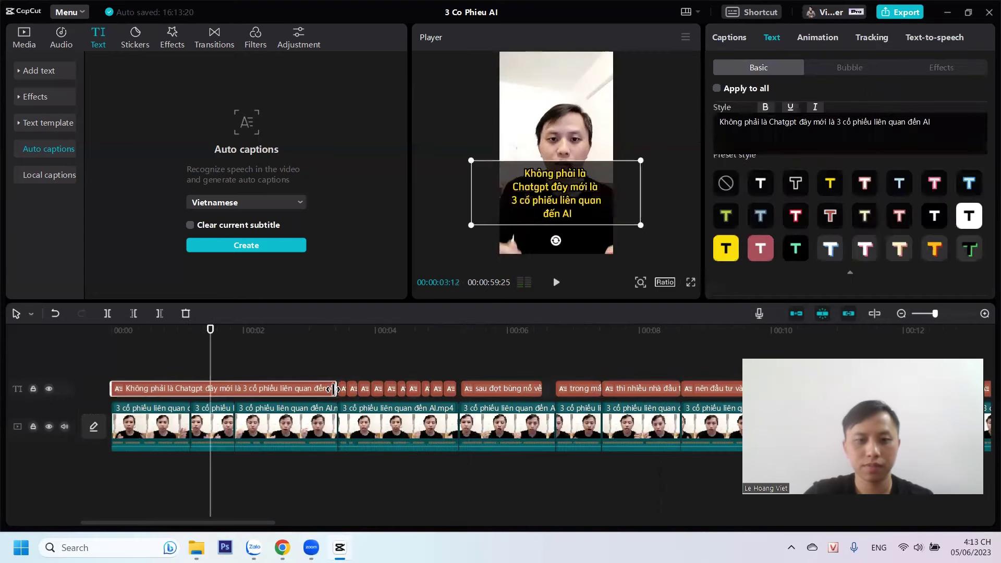
{"action": "left_click", "coordinate": [139, 376]}
{"action": "left_click", "coordinate": [111, 376]}
{"action": "key", "text": "space"}
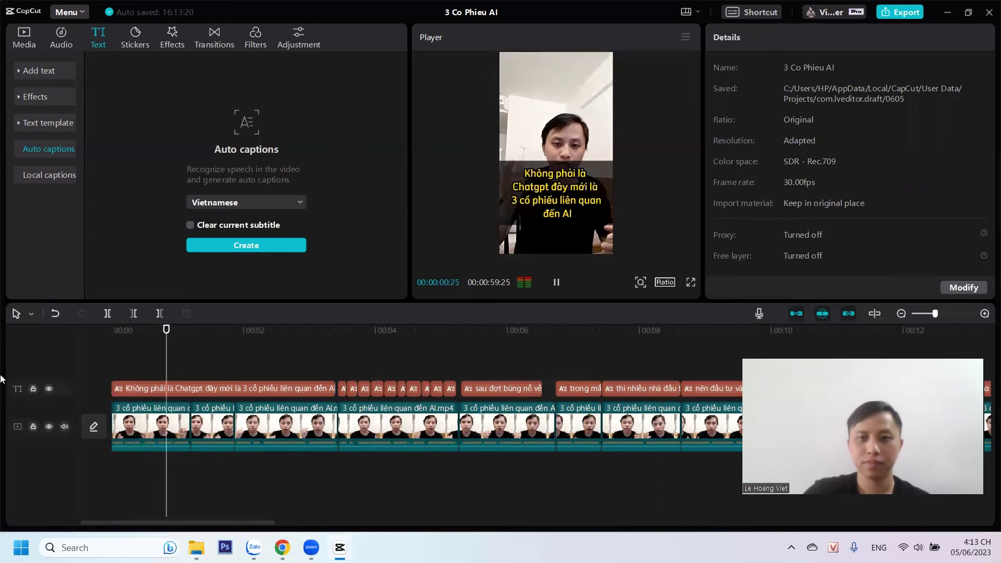
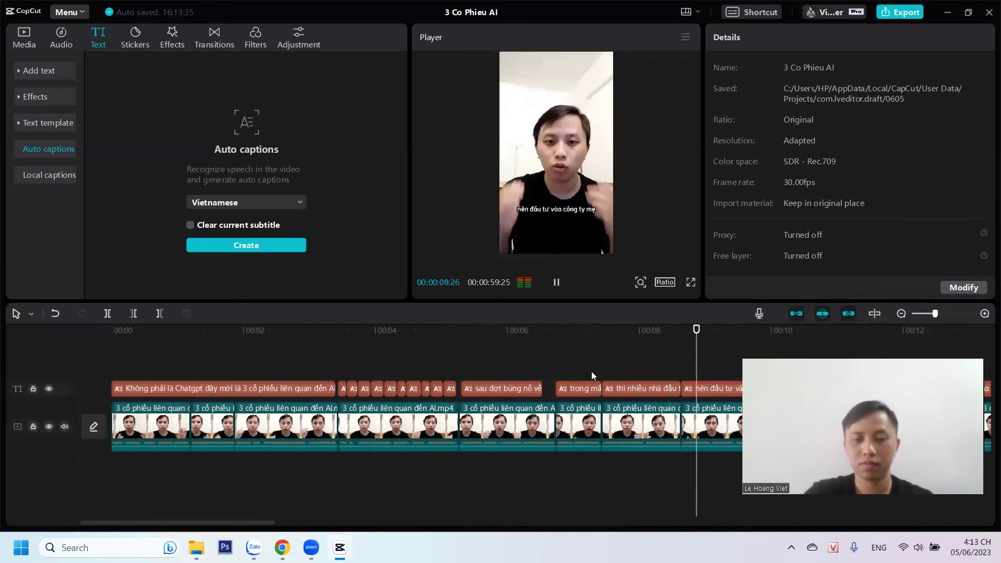
Stop playback, look over the remaining captions along the timeline, and return the playhead to the start of the video
{"action": "key", "text": "space"}
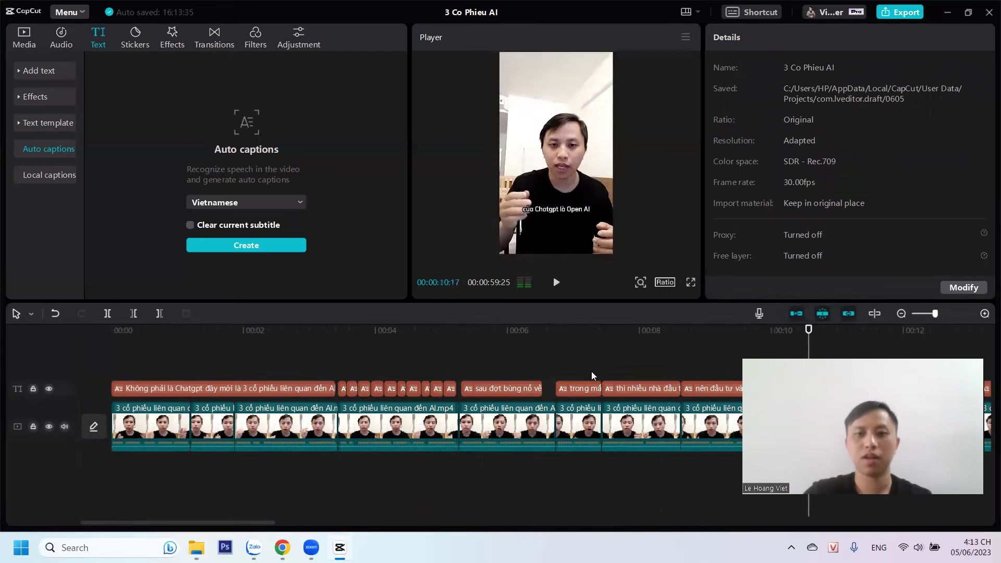
{"action": "left_click", "coordinate": [230, 371]}
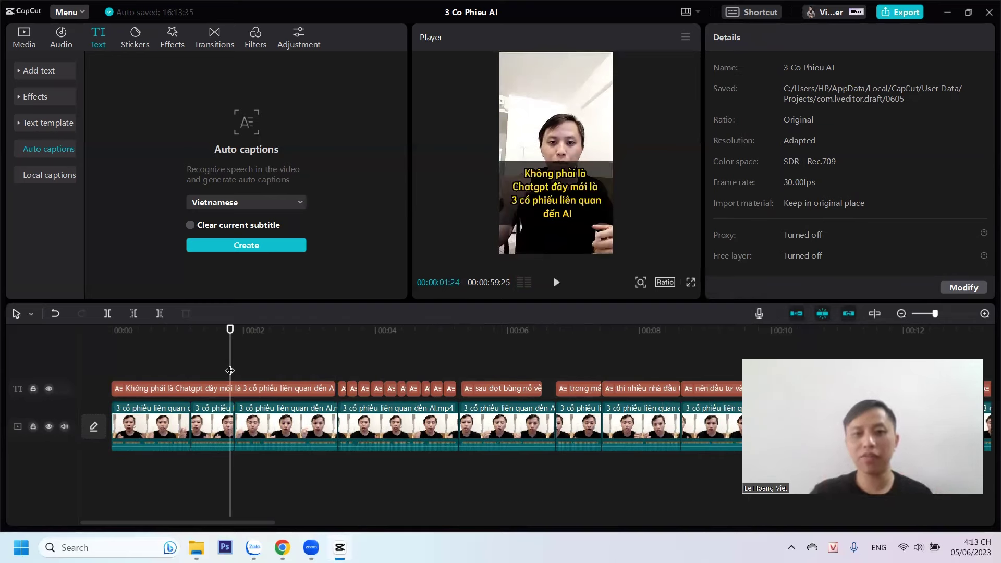
{"action": "scroll", "coordinate": [696, 345], "scroll_direction": "down", "scroll_amount": 2}
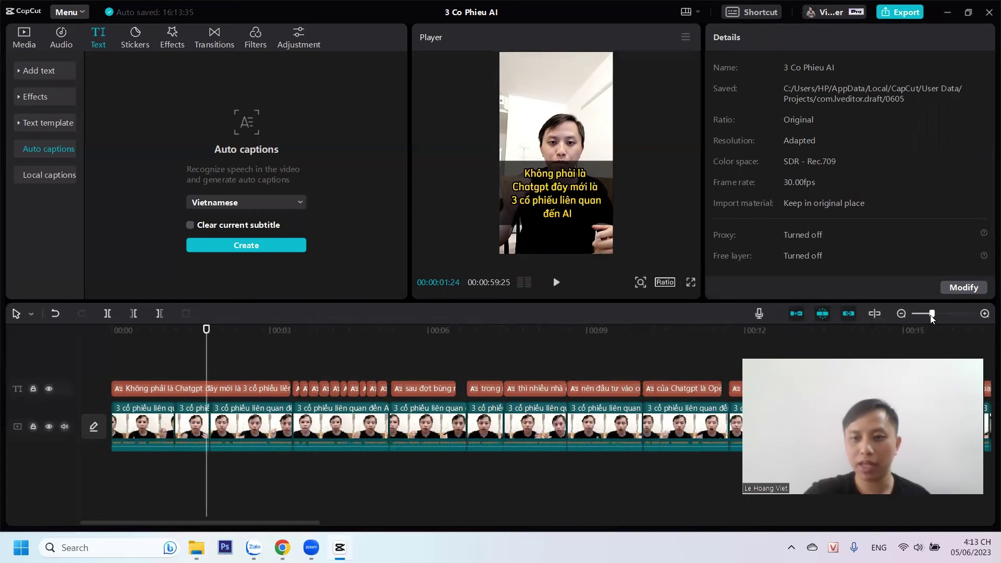
{"action": "left_click", "coordinate": [612, 387]}
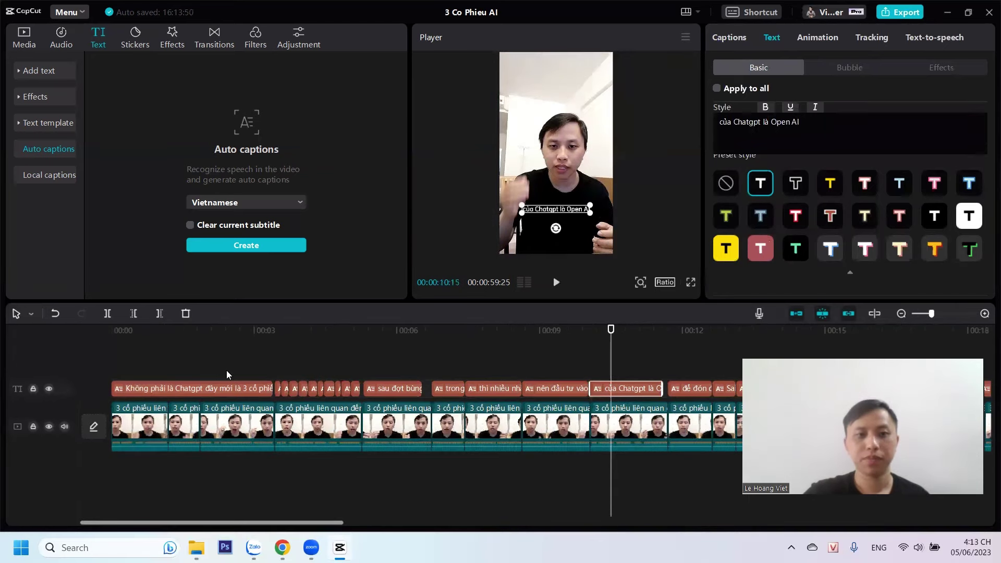
{"action": "left_click", "coordinate": [226, 354]}
{"action": "left_click", "coordinate": [96, 346]}
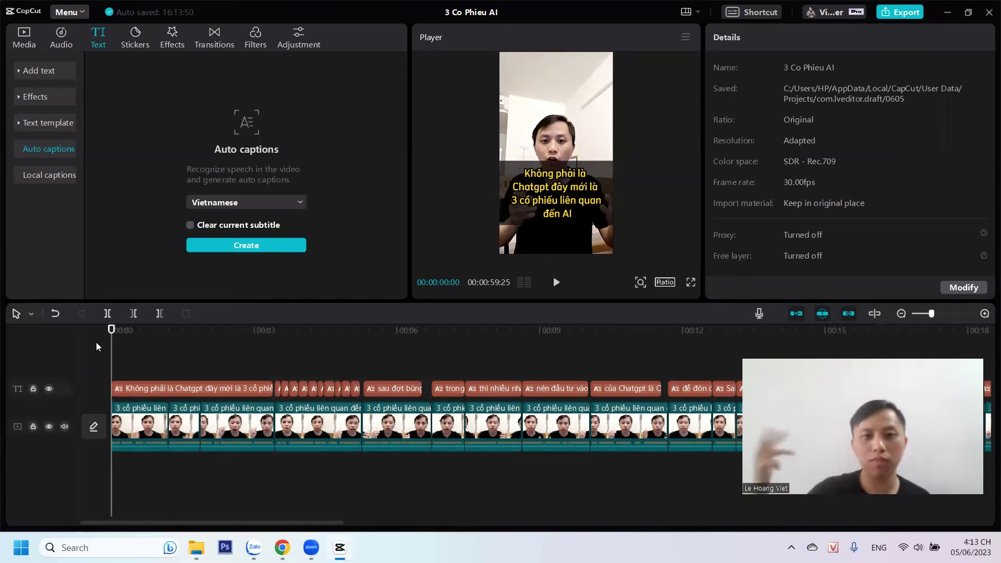
Switch to Chrome and search Google Images for "open ai" in a new tab
{"action": "key", "text": "alt+Tab"}
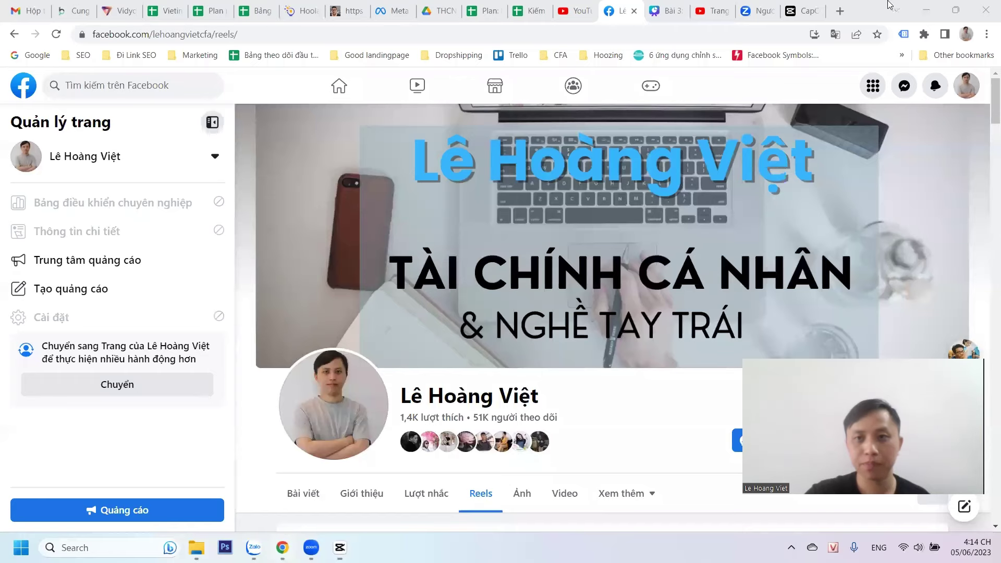
{"action": "left_click", "coordinate": [840, 11]}
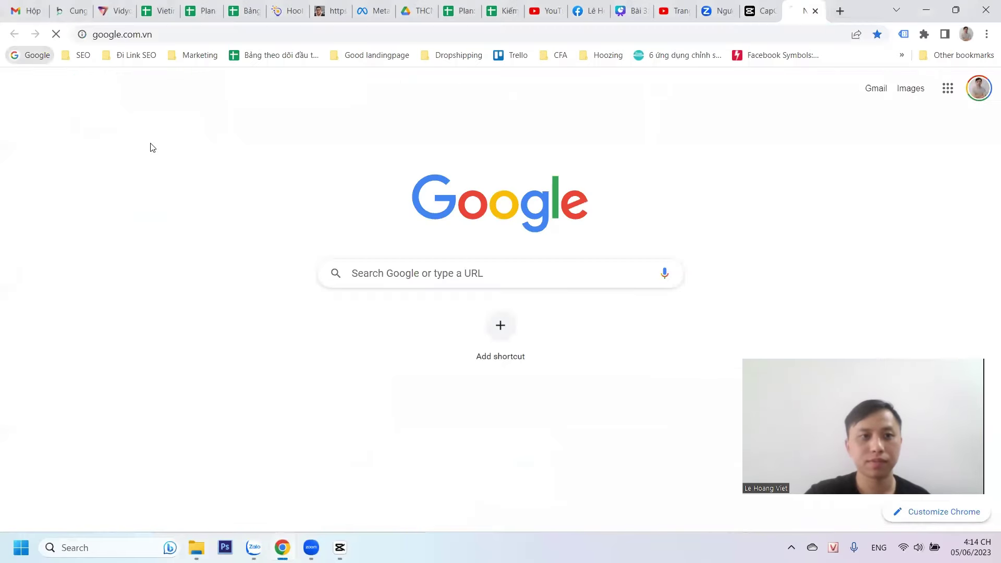
{"action": "type", "text": "ip"}
{"action": "key", "text": "BackSpace"}
{"action": "key", "text": "BackSpace"}
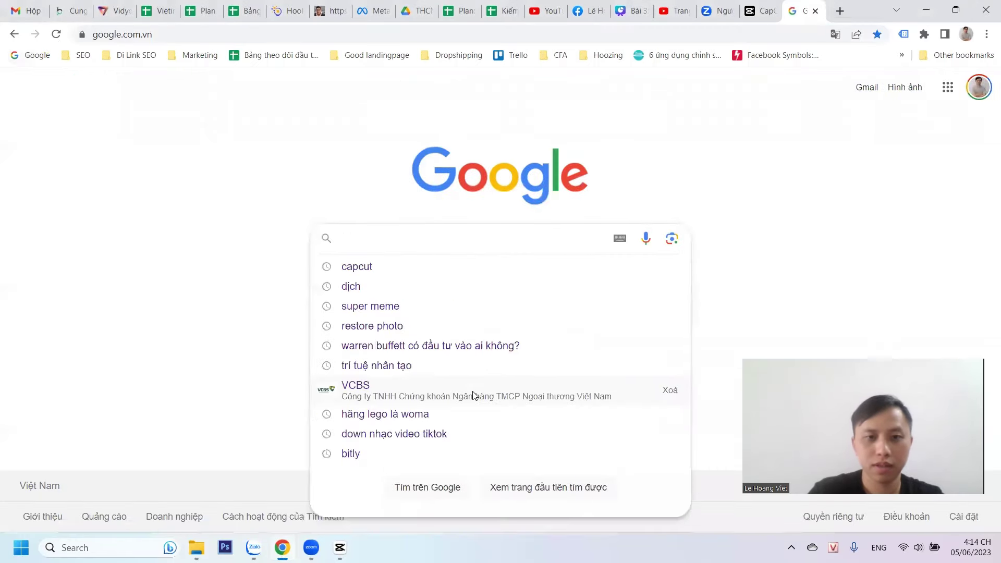
{"action": "type", "text": "open ai"}
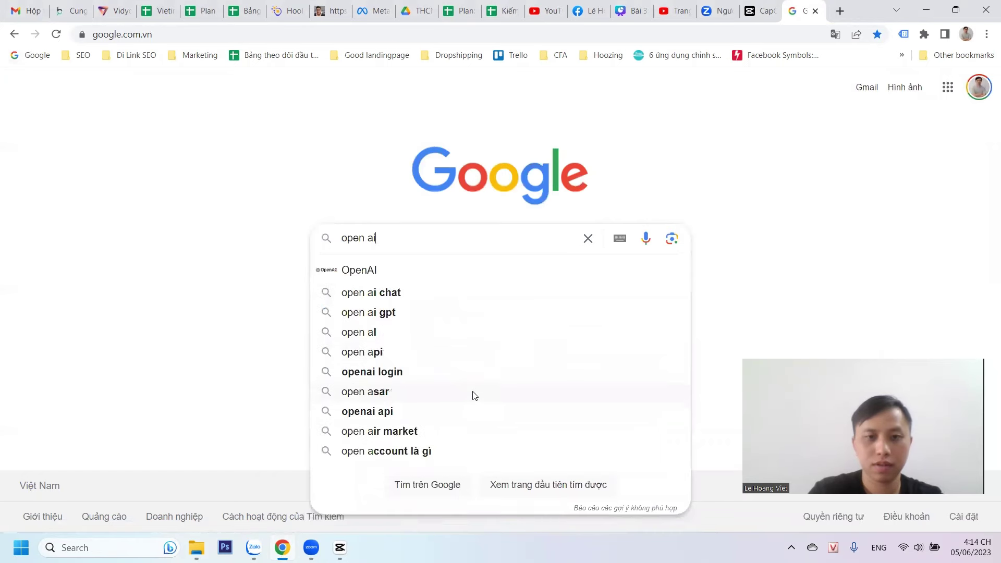
{"action": "key", "text": "Return"}
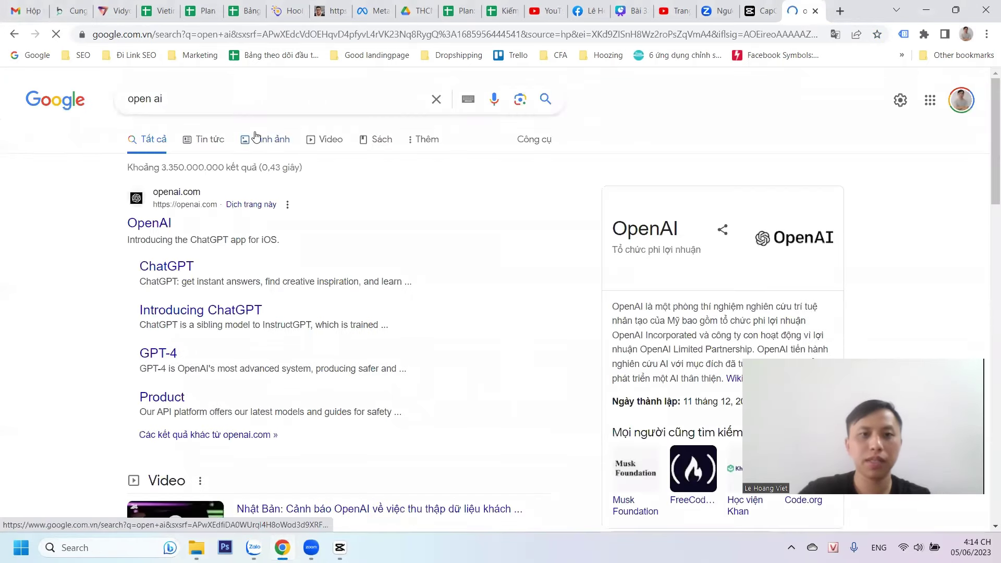
{"action": "left_click", "coordinate": [256, 137]}
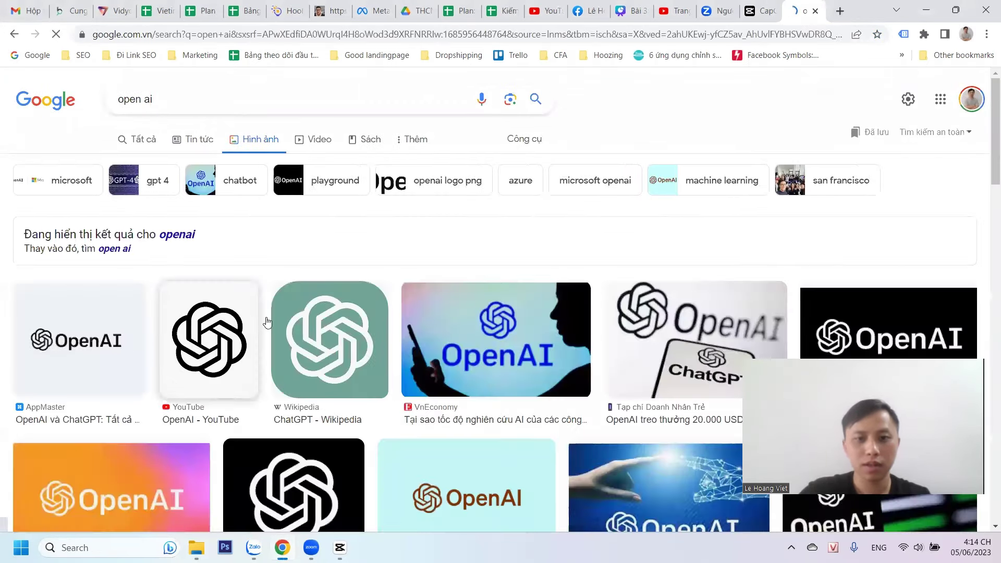
Look through the image results and open the large preview of the blue ChatGPT picture with the glowing brain and hand
{"action": "scroll", "coordinate": [519, 323], "scroll_direction": "down", "scroll_amount": 2}
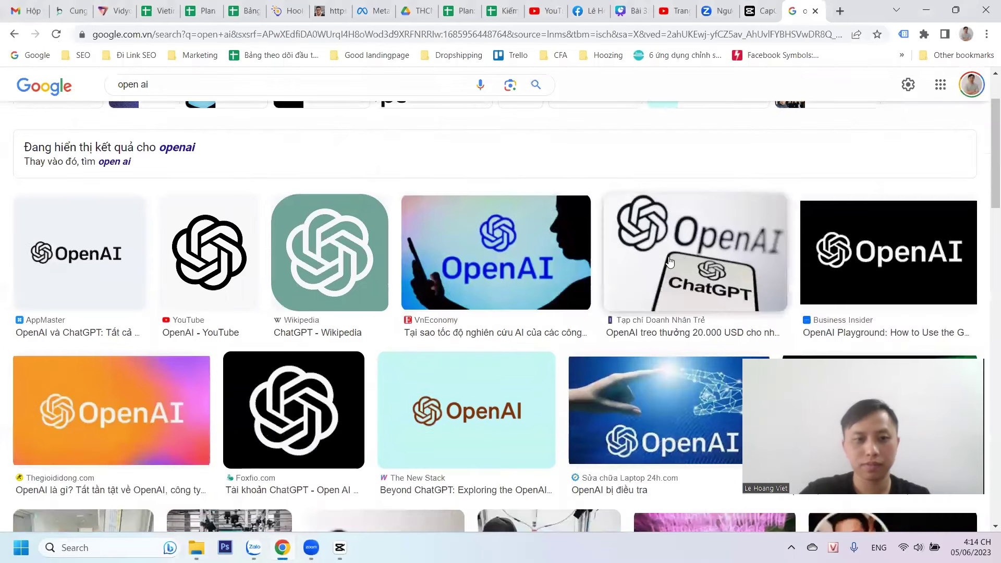
{"action": "scroll", "coordinate": [670, 262], "scroll_direction": "down", "scroll_amount": 6}
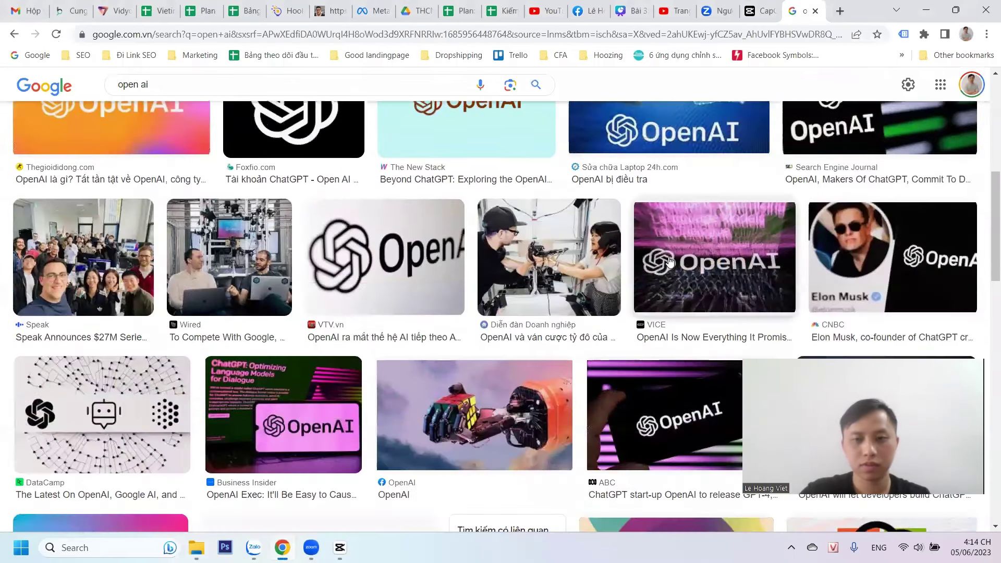
{"action": "scroll", "coordinate": [670, 262], "scroll_direction": "down", "scroll_amount": 7}
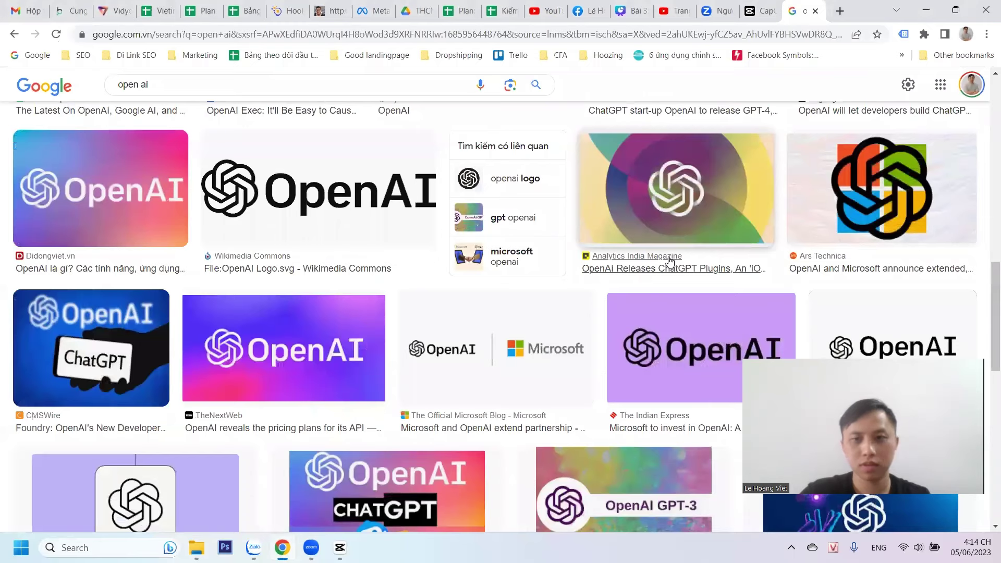
{"action": "scroll", "coordinate": [670, 261], "scroll_direction": "down", "scroll_amount": 5}
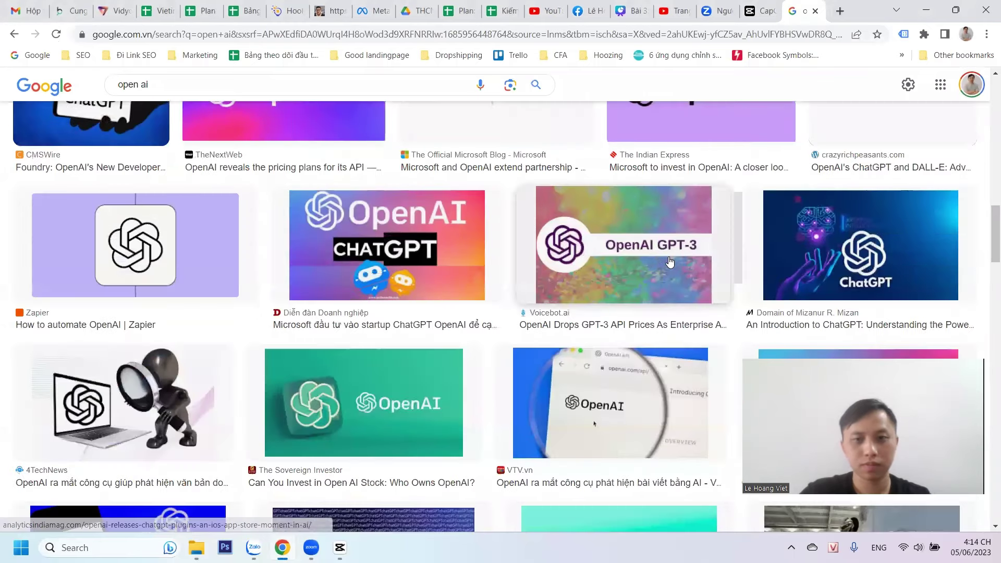
{"action": "left_click", "coordinate": [816, 249]}
Save the previewed ChatGPT picture as the JPEG file images in the 84-cophieuAI folder inside Hoc lam Tiktok
{"action": "right_click", "coordinate": [630, 228]}
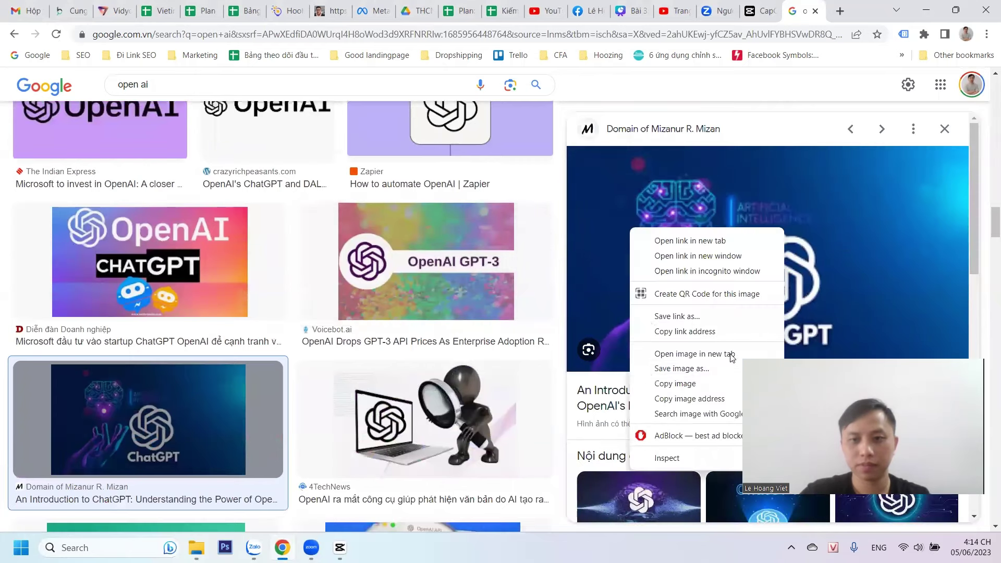
{"action": "left_click", "coordinate": [715, 372]}
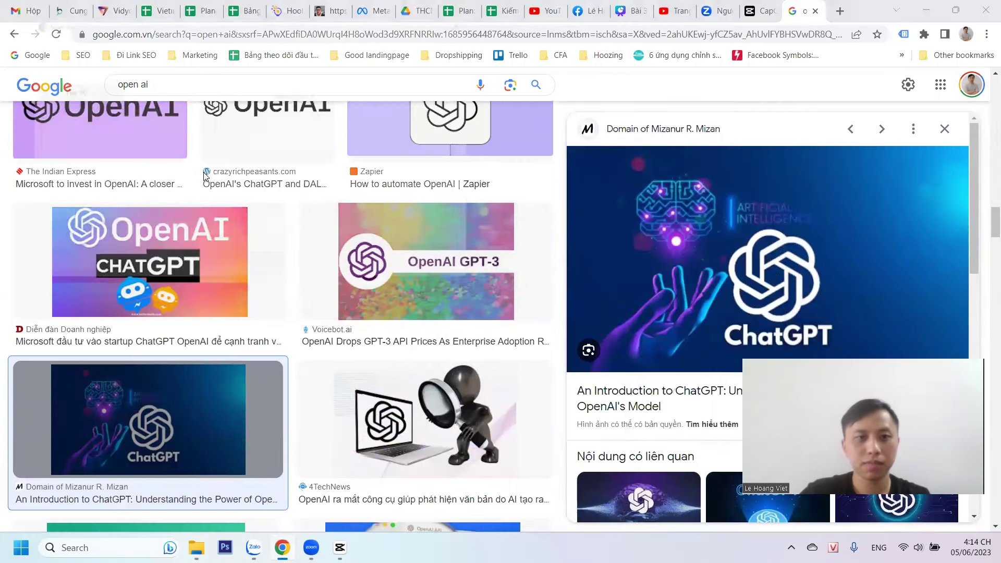
{"action": "left_click", "coordinate": [150, 36]}
{"action": "scroll", "coordinate": [284, 182], "scroll_direction": "down", "scroll_amount": 3}
{"action": "scroll", "coordinate": [283, 184], "scroll_direction": "down", "scroll_amount": 3}
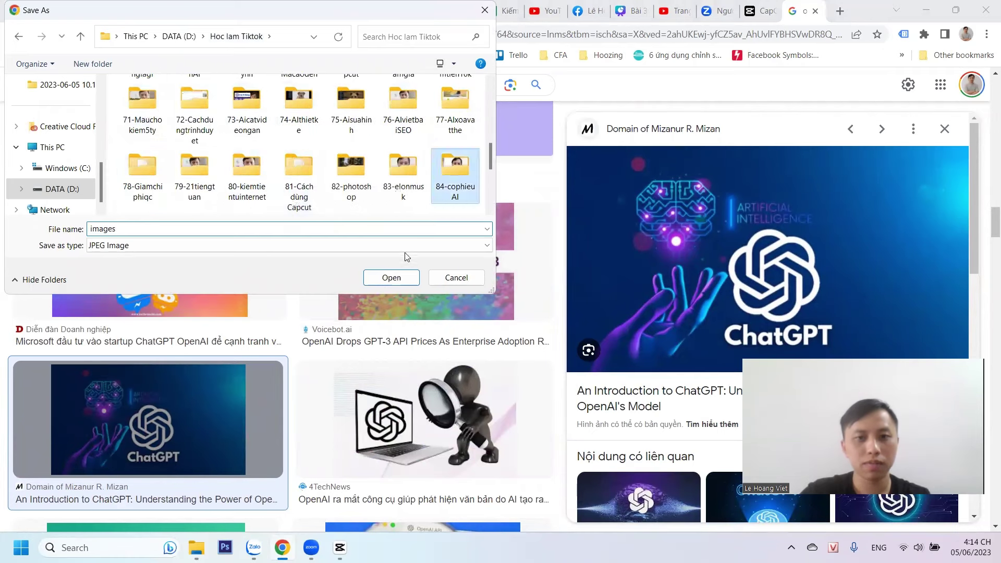
{"action": "double_click", "coordinate": [449, 169]}
{"action": "left_click", "coordinate": [391, 278]}
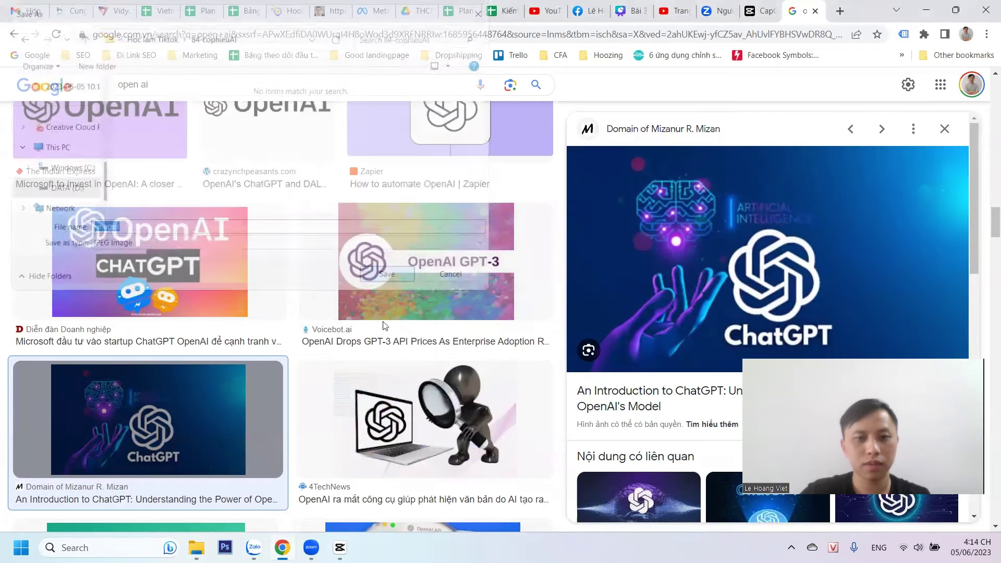
Switch back to CapCut and import the ChatGPT image from the 84-cophieuAI folder into the project media
{"action": "key", "text": "alt+Tab"}
{"action": "left_click", "coordinate": [24, 35]}
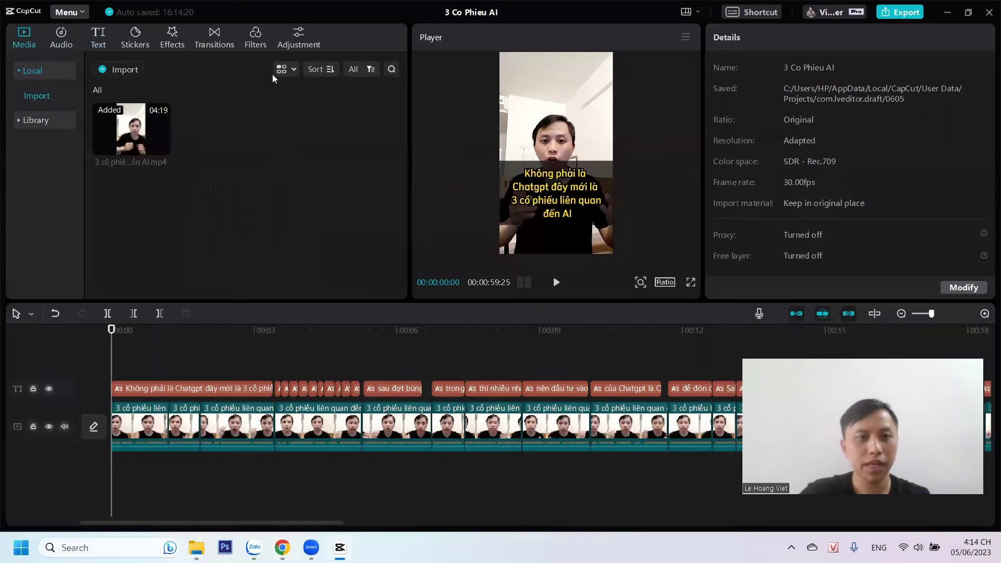
{"action": "left_click", "coordinate": [120, 70]}
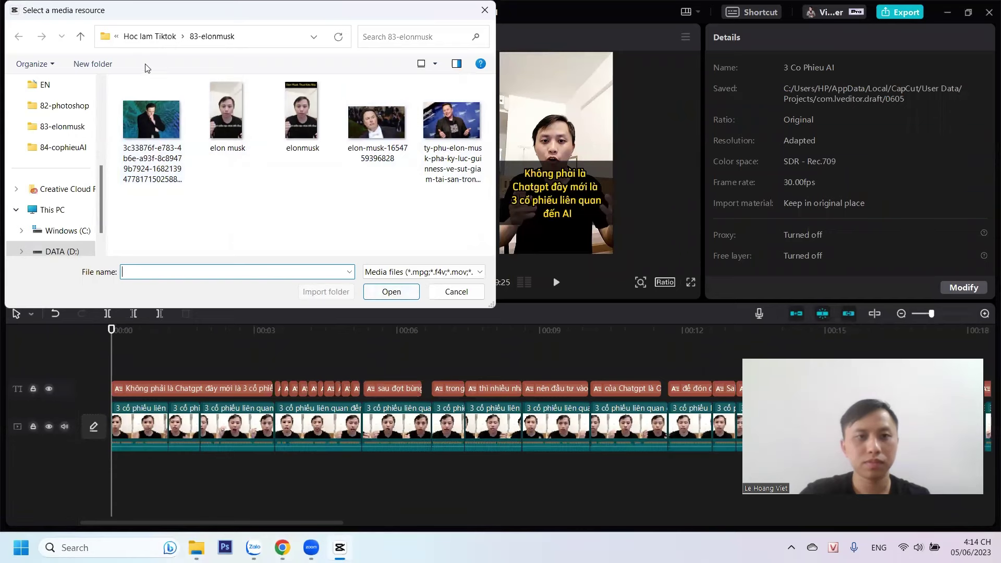
{"action": "left_click", "coordinate": [147, 36]}
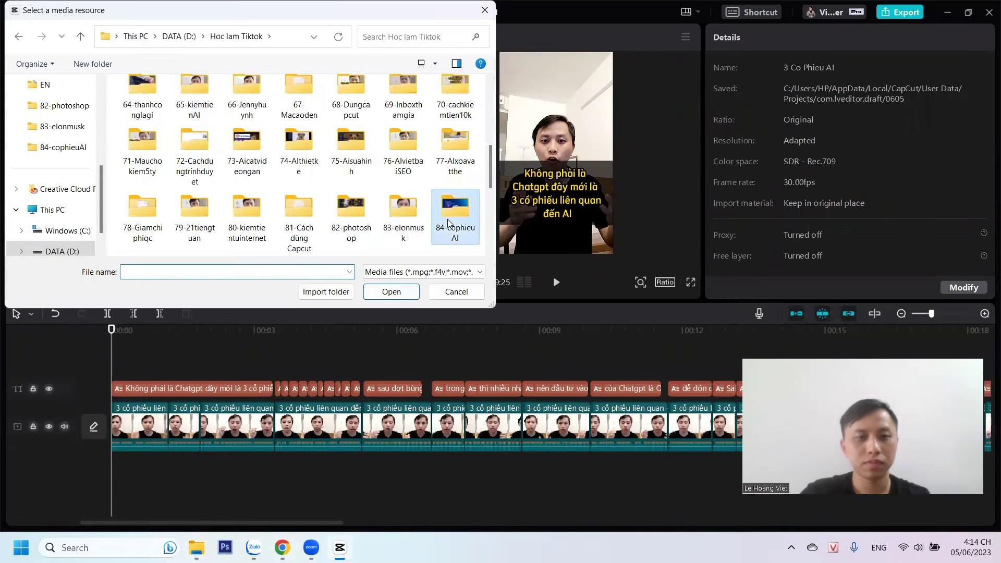
{"action": "double_click", "coordinate": [449, 219]}
{"action": "left_click", "coordinate": [228, 128]}
{"action": "left_click", "coordinate": [397, 295]}
{"action": "left_click", "coordinate": [241, 138]}
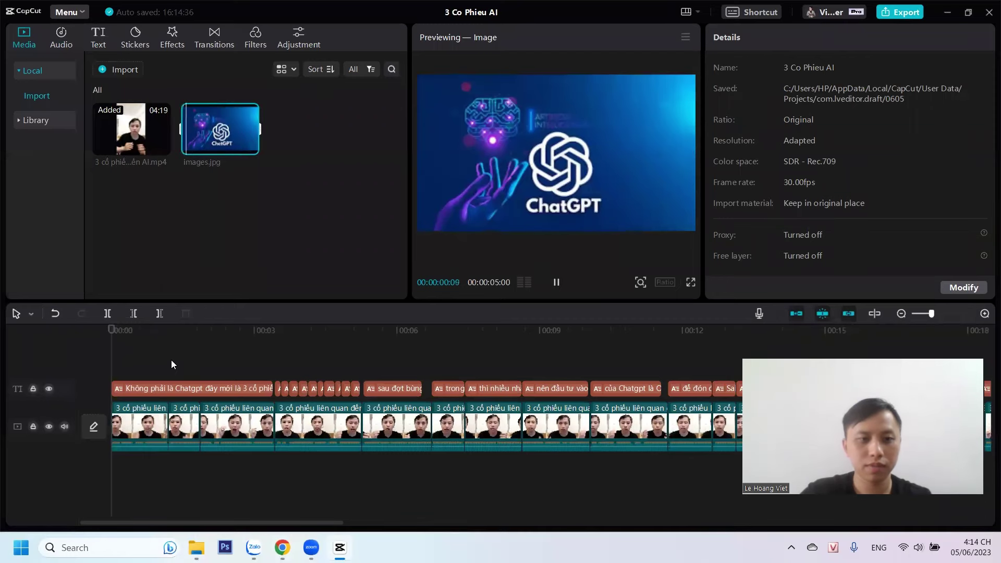
Add images.jpg on a track above the main video from the start and move it to the frame's upper edge, Y 1312
{"action": "left_click", "coordinate": [152, 350]}
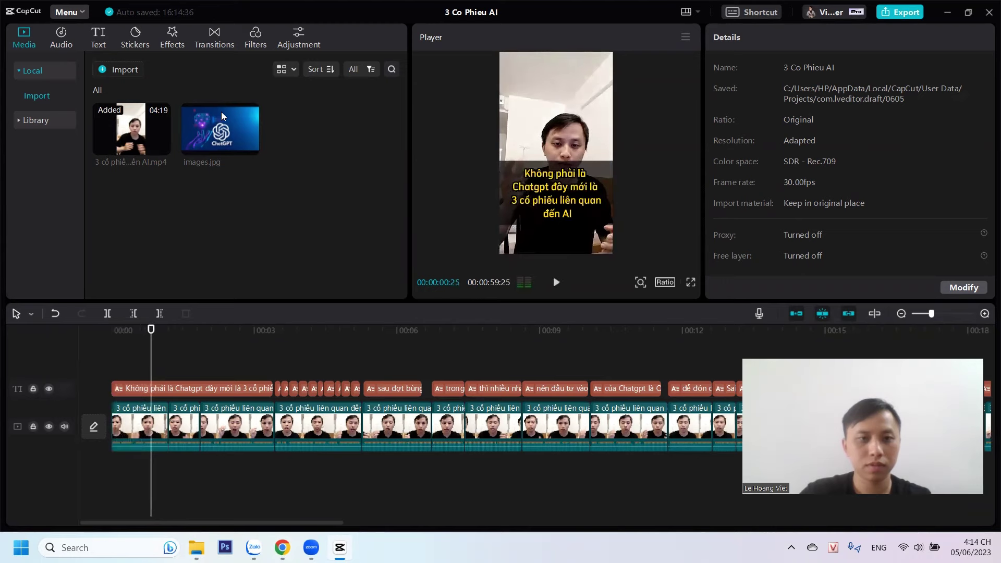
{"action": "left_click_drag", "start_coordinate": [221, 111], "coordinate": [111, 401]}
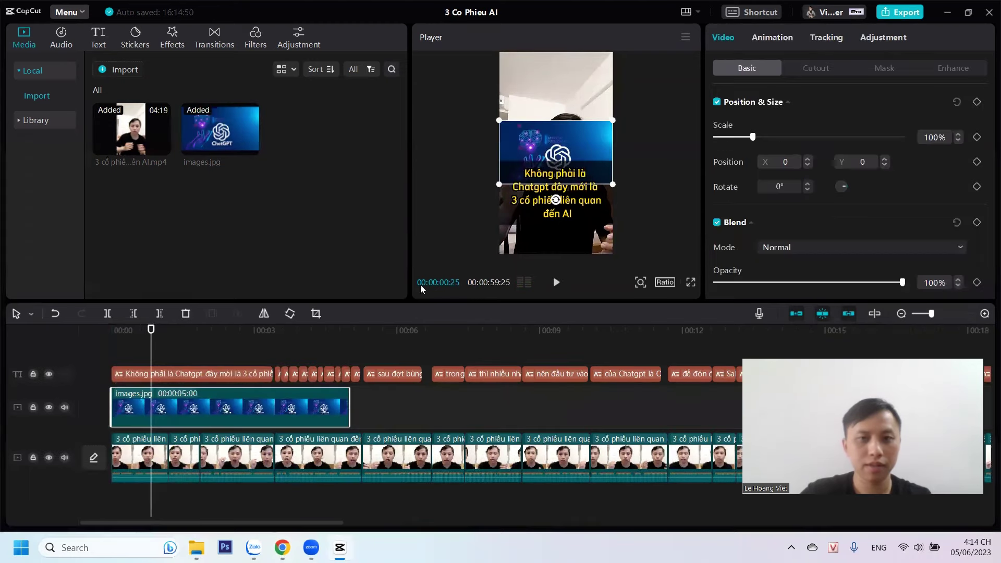
{"action": "left_click_drag", "start_coordinate": [570, 126], "coordinate": [566, 60]}
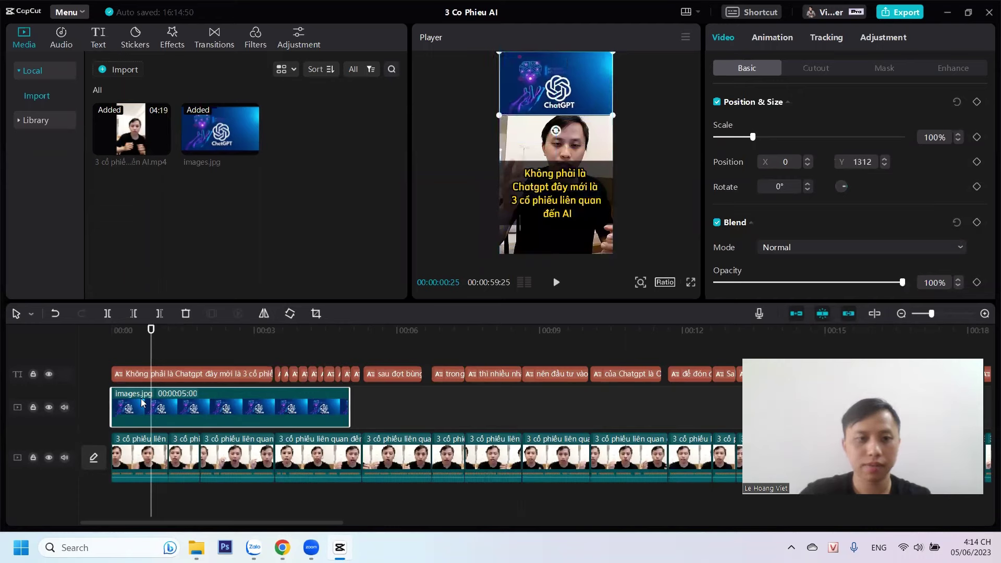
Play the opening and trim the start of the image clip to about 00:00:00:12
{"action": "left_click", "coordinate": [134, 360]}
{"action": "key", "text": "space"}
{"action": "key", "text": "space"}
{"action": "left_click", "coordinate": [116, 408]}
{"action": "left_click_drag", "start_coordinate": [116, 408], "coordinate": [132, 408]}
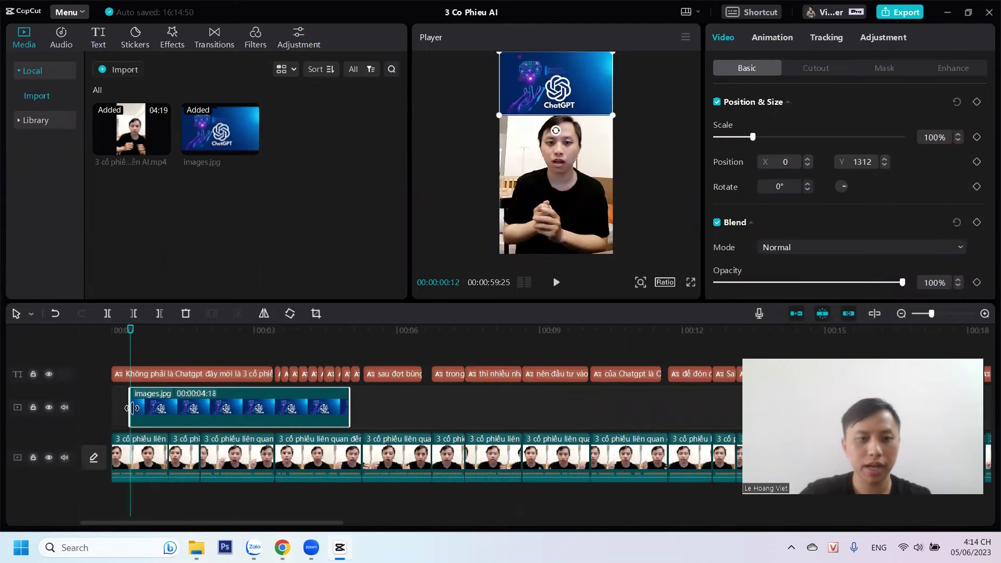
Play on to the end of the opening caption and trim the end of the image clip to 00:00:03:11
{"action": "key", "text": "space"}
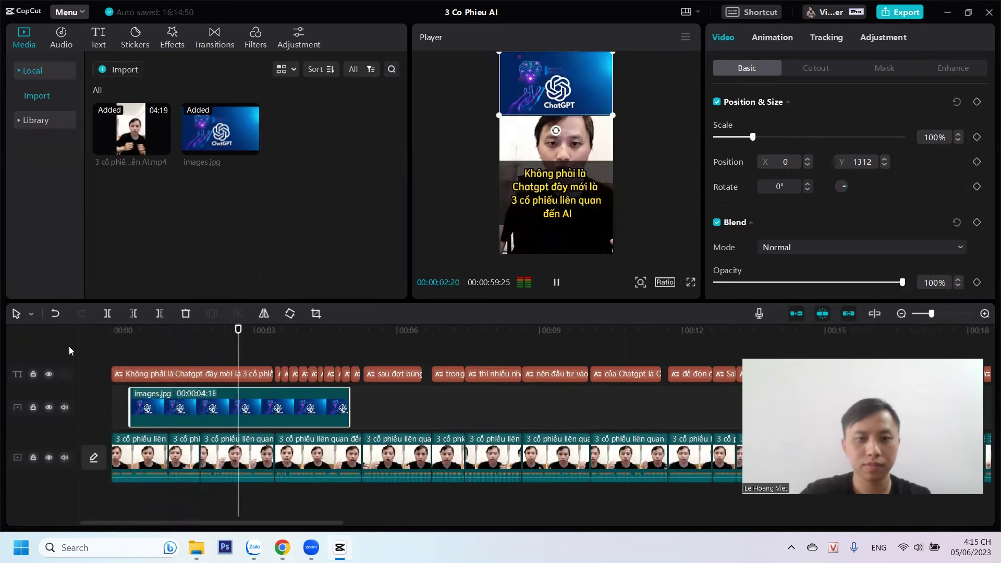
{"action": "key", "text": "space"}
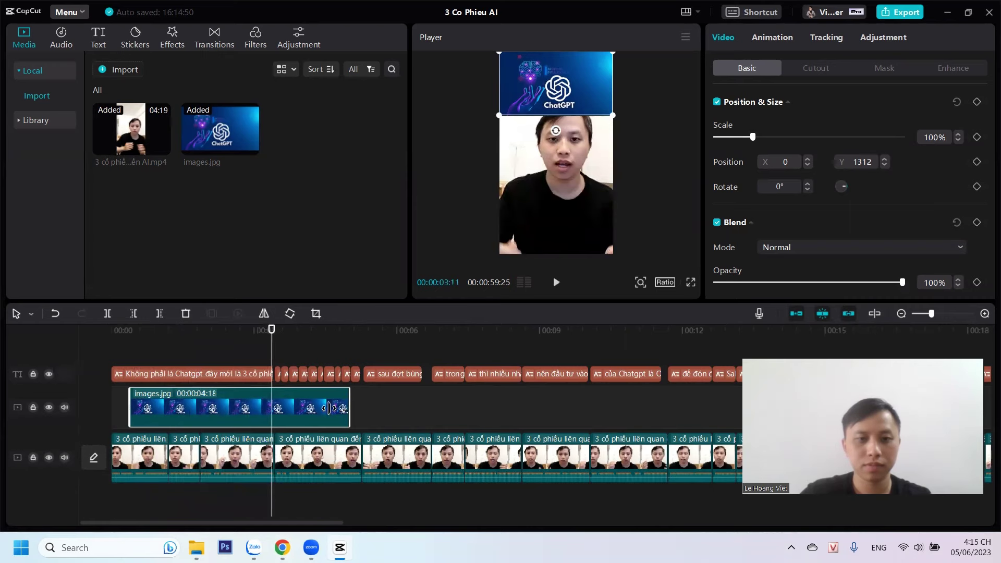
{"action": "left_click_drag", "start_coordinate": [329, 408], "coordinate": [271, 408]}
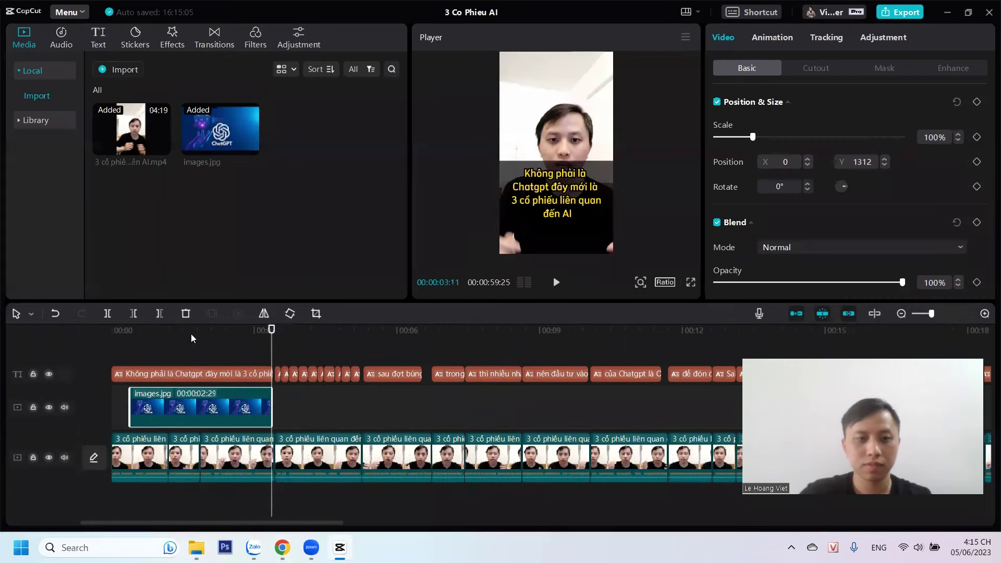
Play back the opening with the image overlay and place the playhead at the start of the caption "thì nhiều nhà đầu tư nghĩ rằng"
{"action": "left_click_drag", "start_coordinate": [564, 95], "coordinate": [561, 73]}
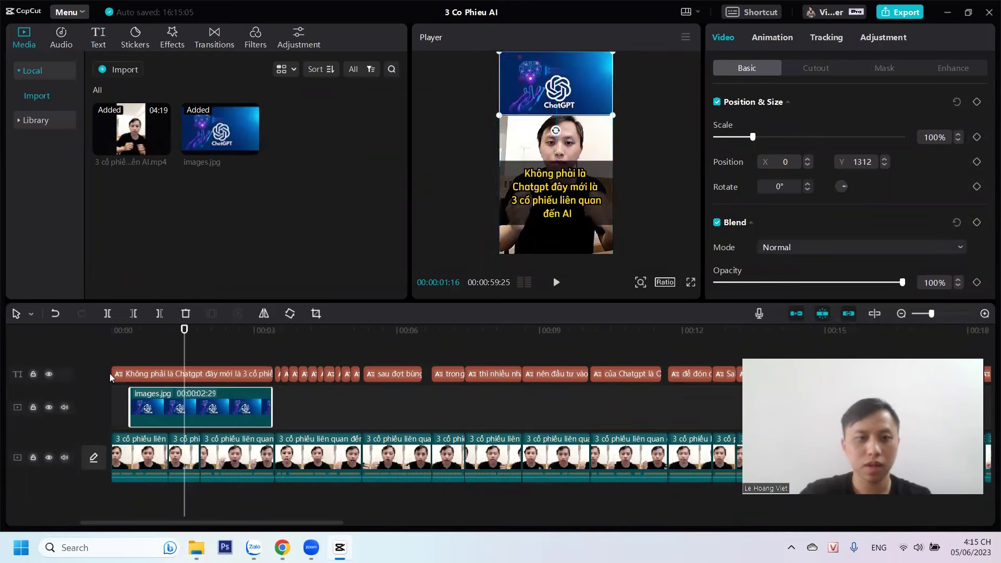
{"action": "left_click", "coordinate": [131, 347]}
{"action": "key", "text": "space"}
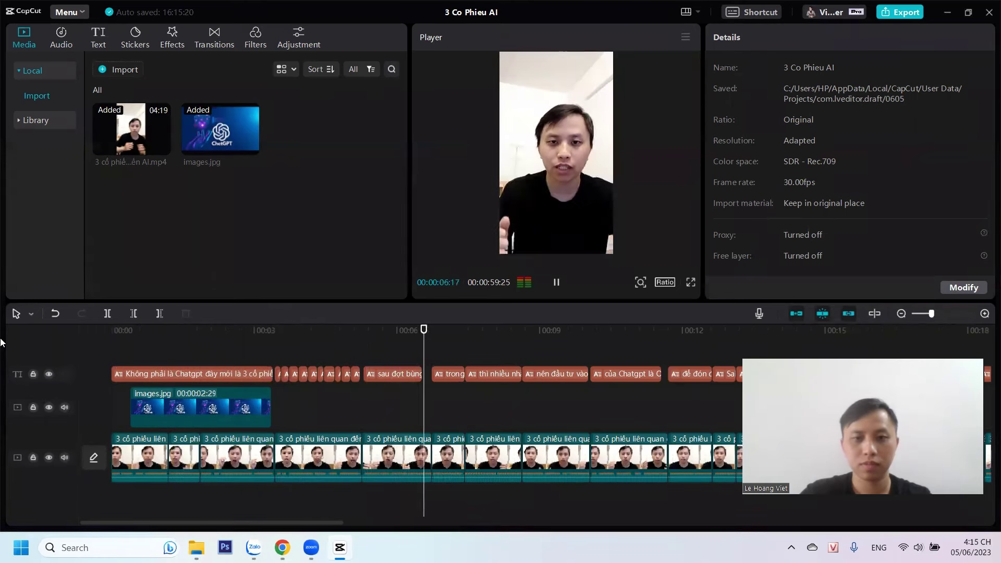
{"action": "key", "text": "space"}
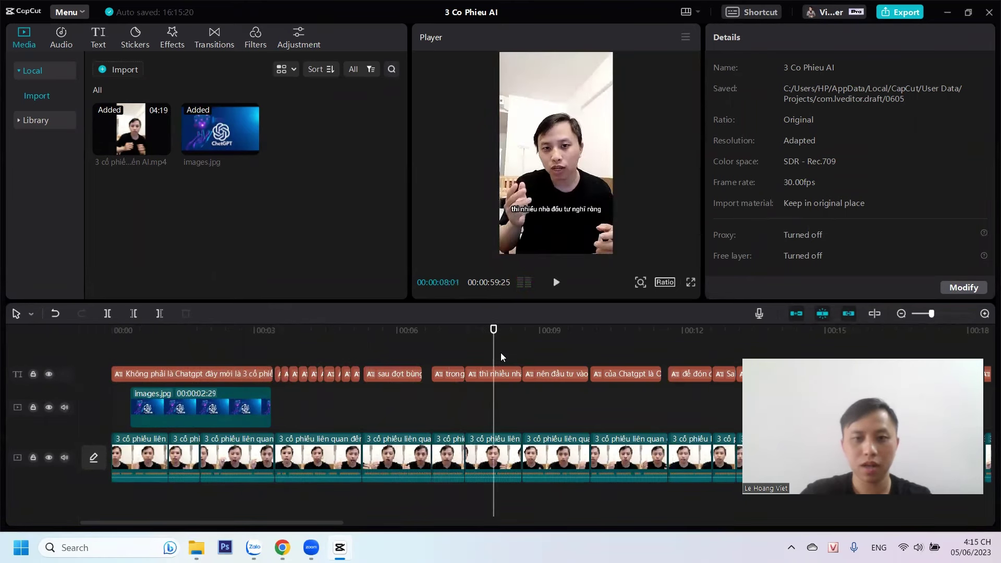
{"action": "left_click_drag", "start_coordinate": [494, 357], "coordinate": [465, 357]}
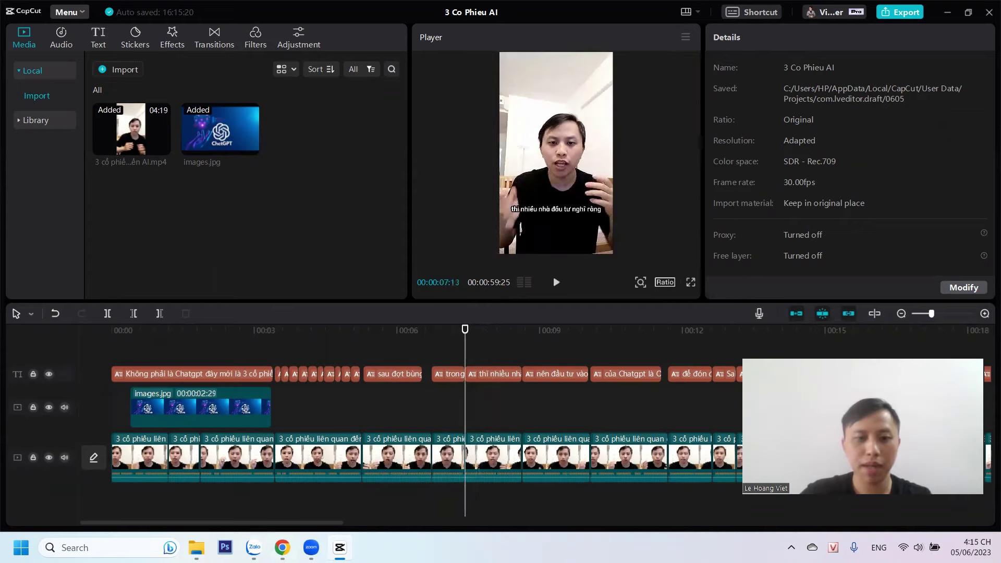
Switch to Chrome and search Google Images for "nhà đầu tư"
{"action": "left_click", "coordinate": [282, 547]}
{"action": "triple_click", "coordinate": [285, 83]}
{"action": "type", "text": "na2"}
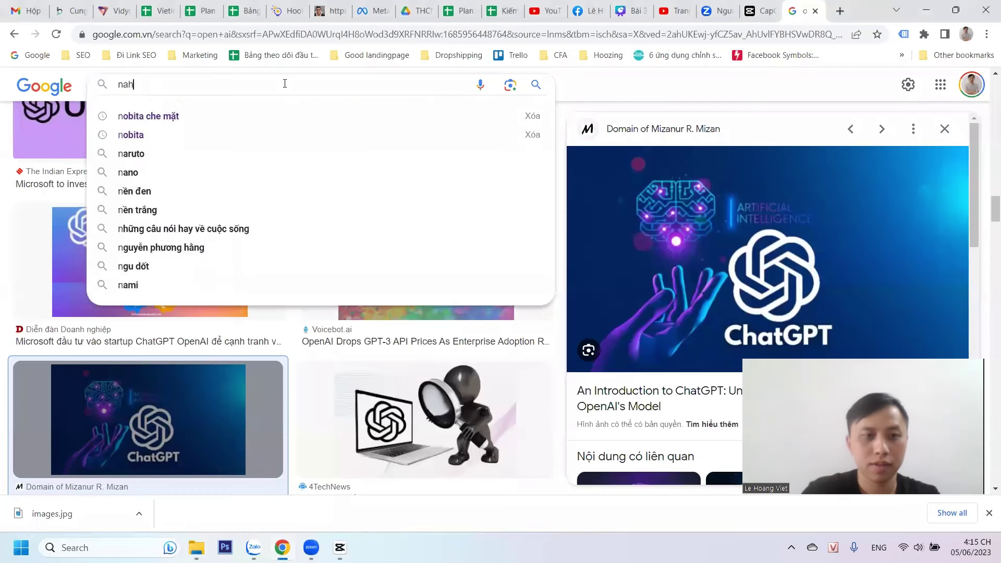
{"action": "key", "text": "BackSpace"}
{"action": "key", "text": "BackSpace"}
{"action": "key", "text": "BackSpace"}
{"action": "type", "text": "nhà đầu tư"}
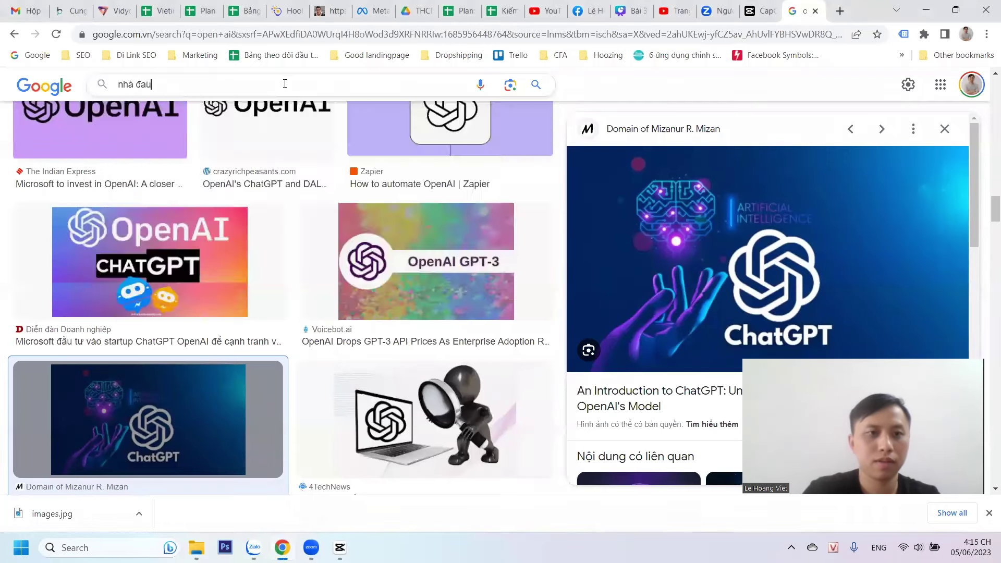
{"action": "key", "text": "Return"}
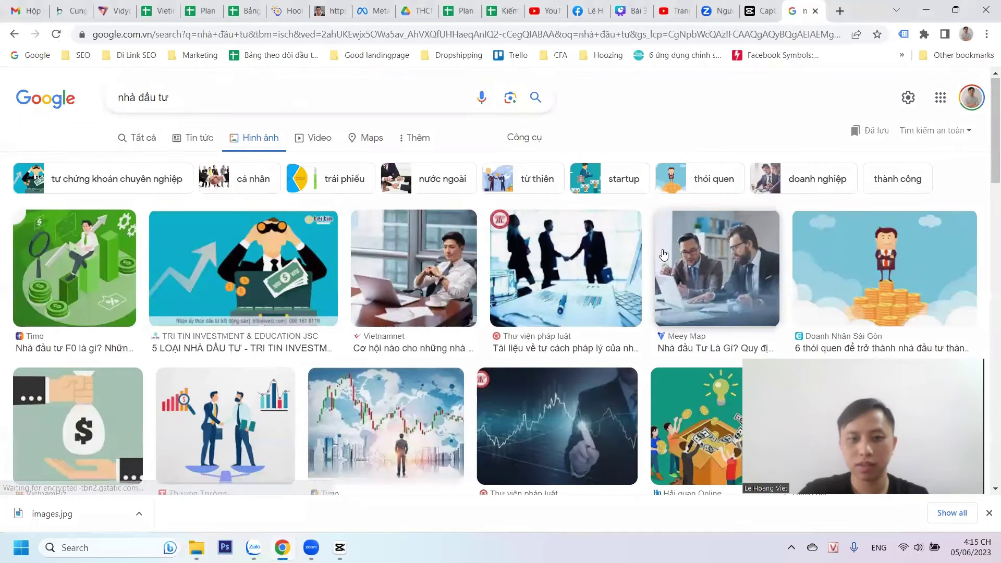
Browse the investor image results and open the Đầu Tư Từ Đâu picture of a man facing a city with charts
{"action": "scroll", "coordinate": [663, 255], "scroll_direction": "down", "scroll_amount": 3}
{"action": "scroll", "coordinate": [662, 255], "scroll_direction": "down", "scroll_amount": 6}
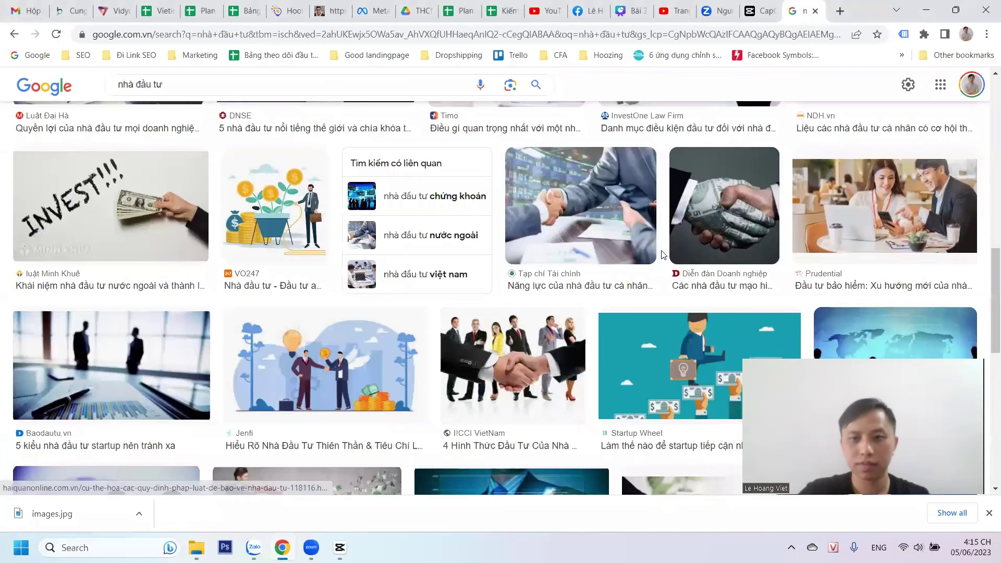
{"action": "scroll", "coordinate": [663, 255], "scroll_direction": "up", "scroll_amount": 3}
{"action": "scroll", "coordinate": [585, 296], "scroll_direction": "down", "scroll_amount": 6}
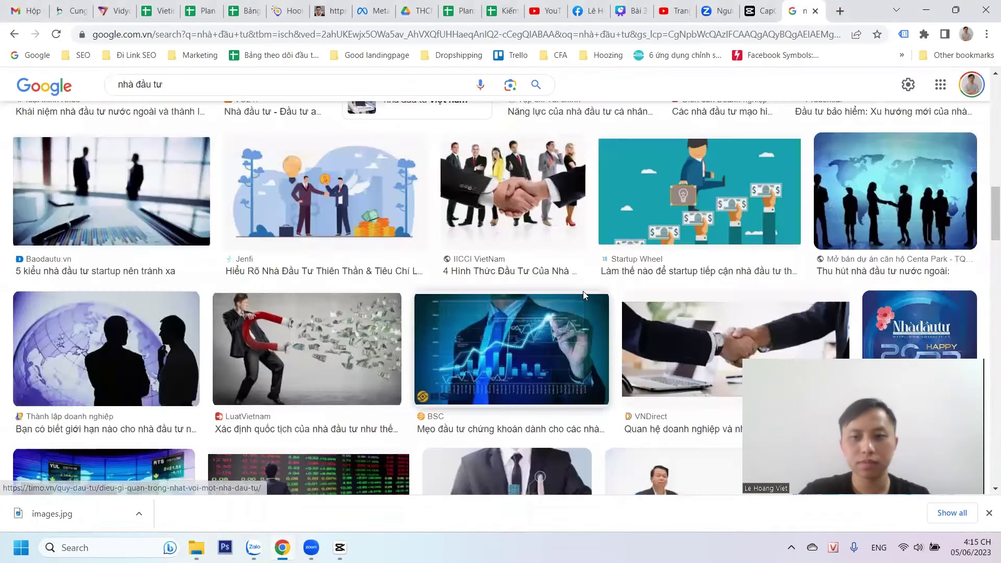
{"action": "scroll", "coordinate": [583, 295], "scroll_direction": "down", "scroll_amount": 8}
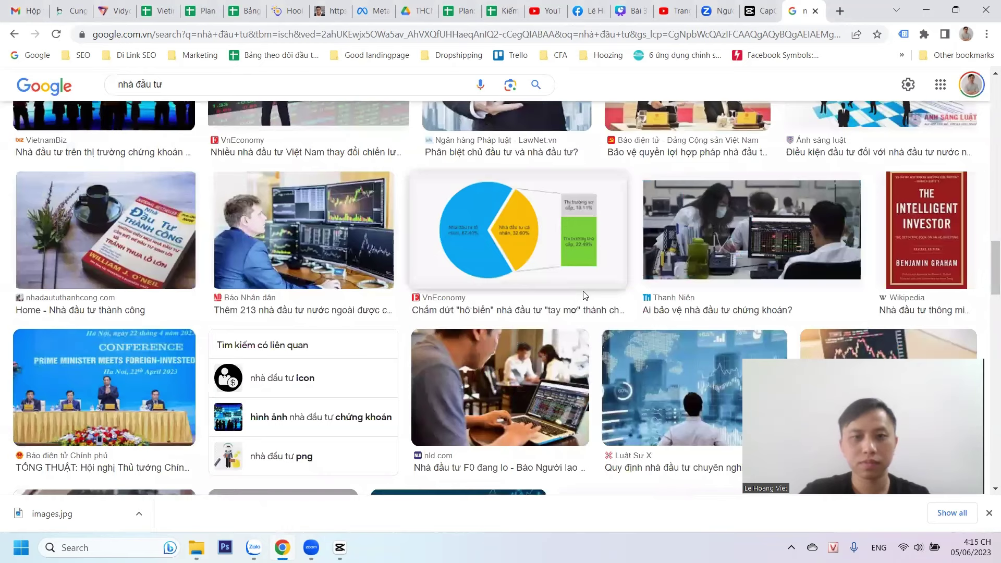
{"action": "scroll", "coordinate": [584, 296], "scroll_direction": "down", "scroll_amount": 7}
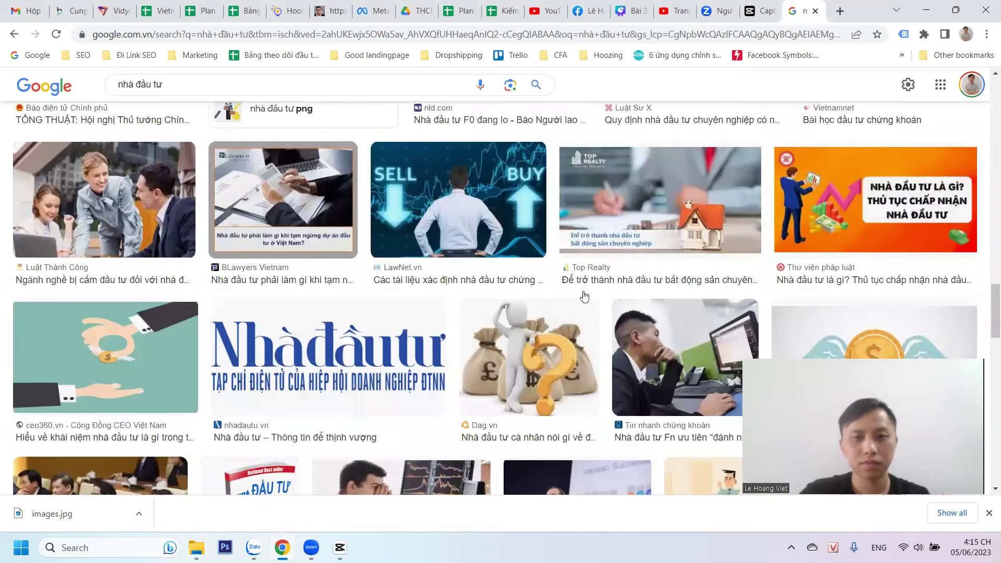
{"action": "scroll", "coordinate": [584, 296], "scroll_direction": "down", "scroll_amount": 7}
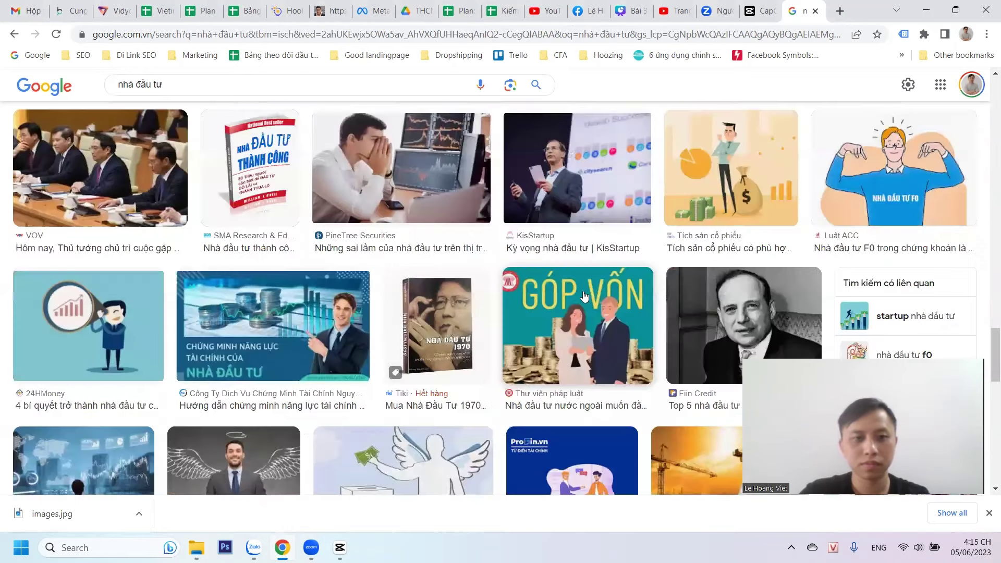
{"action": "scroll", "coordinate": [584, 296], "scroll_direction": "down", "scroll_amount": 4}
{"action": "left_click", "coordinate": [67, 303]}
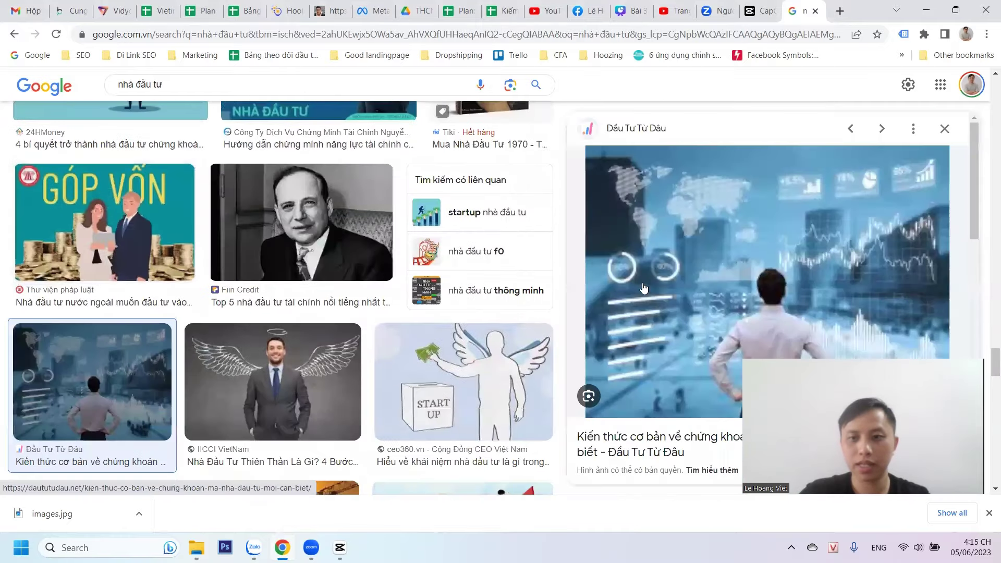
{"action": "right_click", "coordinate": [689, 226]}
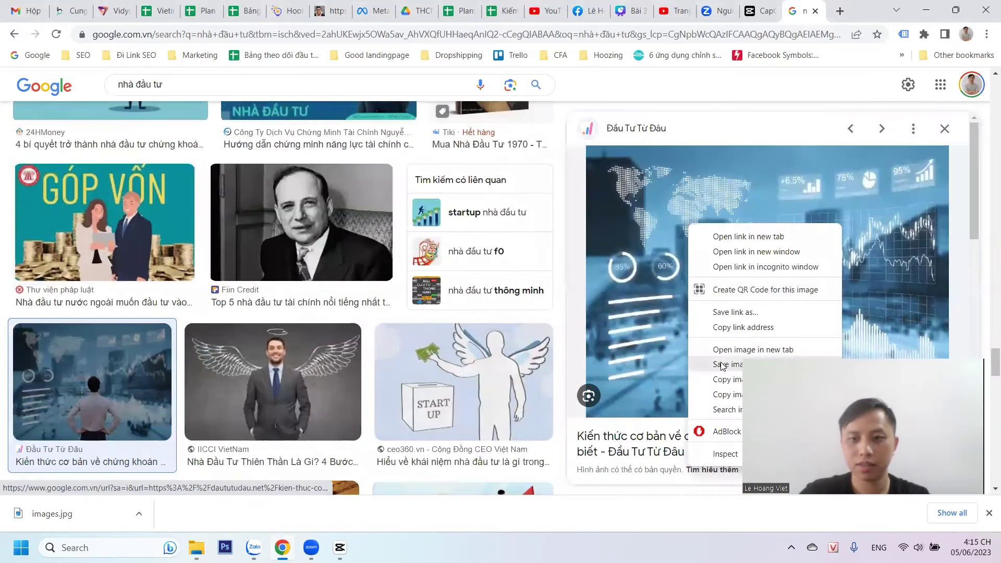
{"action": "left_click", "coordinate": [263, 369]}
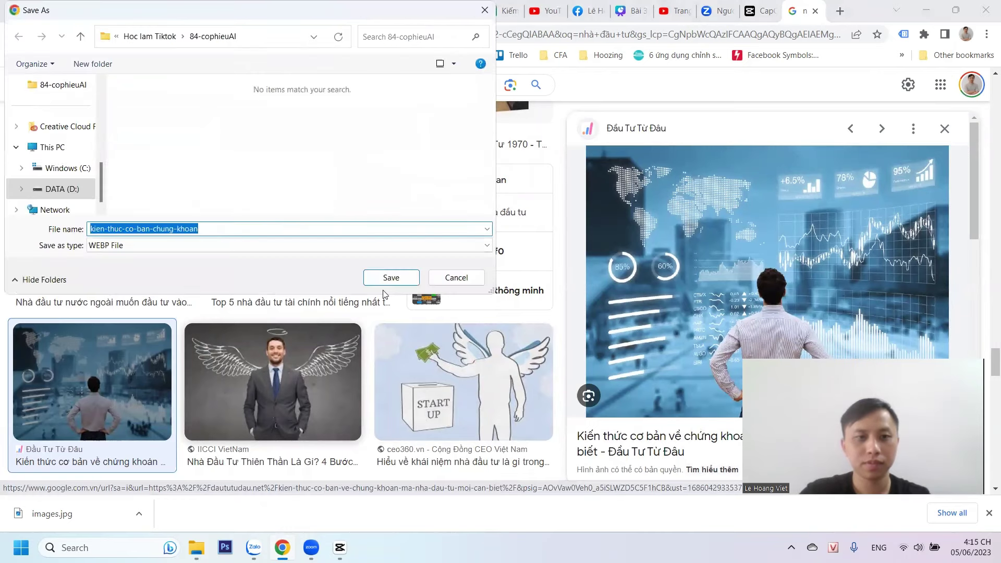
{"action": "left_click", "coordinate": [456, 277]}
Open the related Yuanta Việt Nam picture of a seated man facing market charts and save it in the 84-cophieuAI folder
{"action": "scroll", "coordinate": [704, 254], "scroll_direction": "down", "scroll_amount": 3}
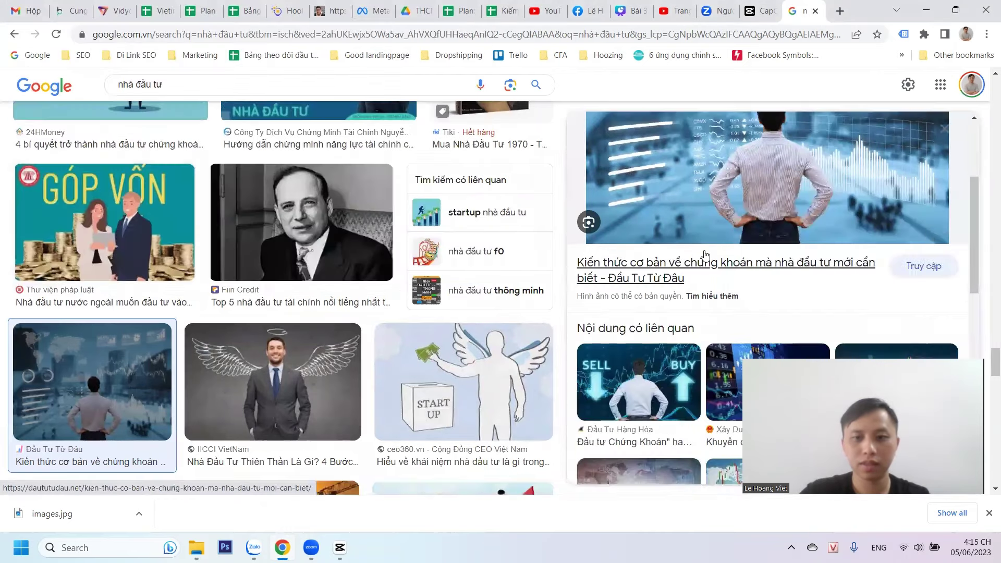
{"action": "scroll", "coordinate": [704, 255], "scroll_direction": "down", "scroll_amount": 3}
{"action": "scroll", "coordinate": [702, 256], "scroll_direction": "down", "scroll_amount": 3}
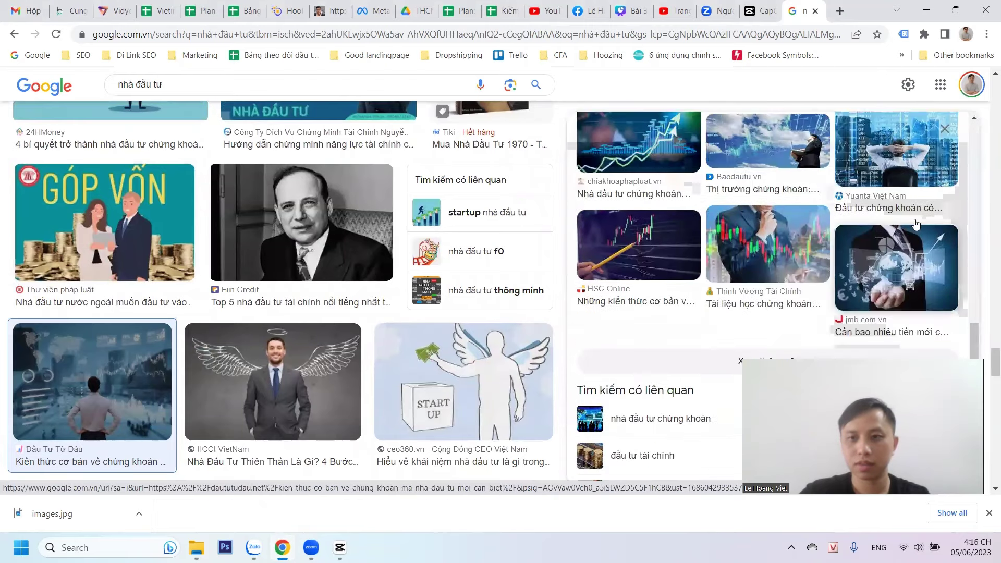
{"action": "left_click", "coordinate": [846, 236]}
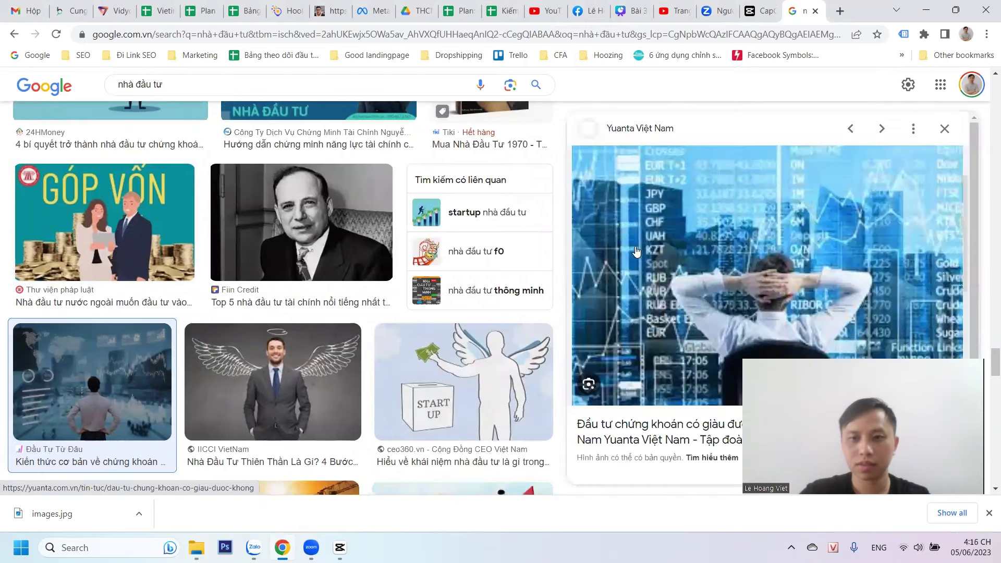
{"action": "right_click", "coordinate": [709, 337]}
{"action": "left_click", "coordinate": [688, 364]}
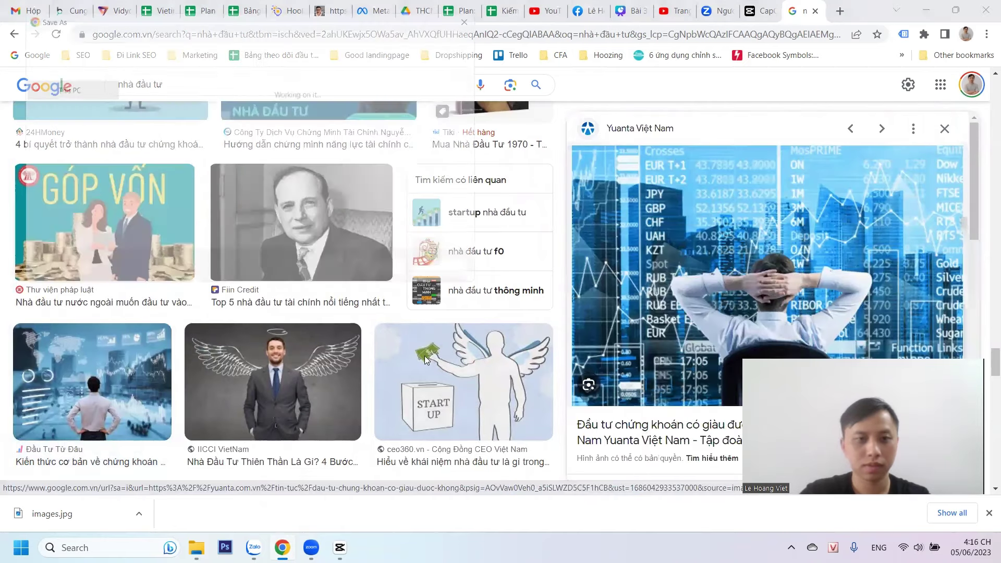
{"action": "left_click", "coordinate": [389, 277]}
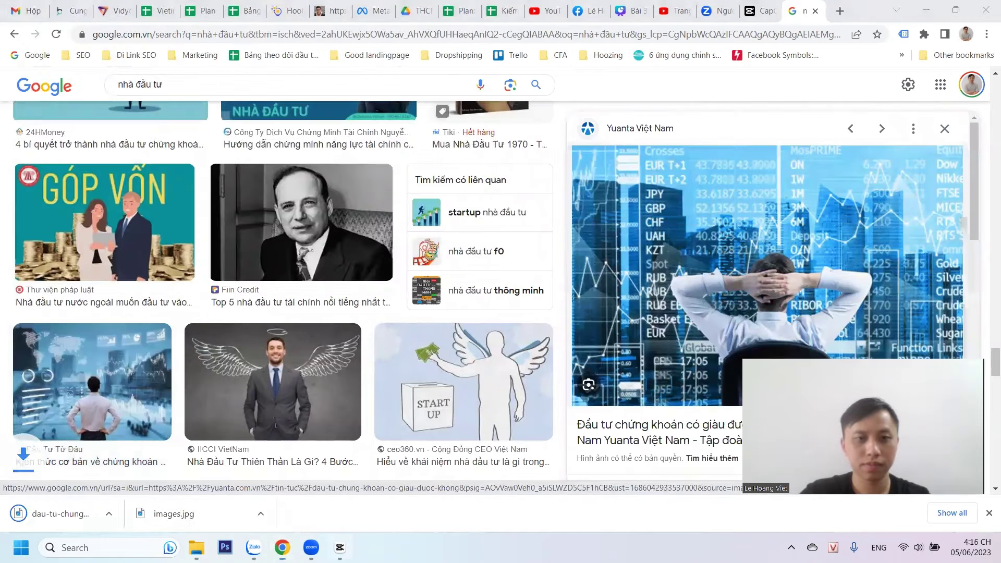
Switch to CapCut, import dau-tu-chung-khoan-co-giau-duoc-khong-2 and place it on the overlay track at 00:00:07:13
{"action": "key", "text": "alt+Tab"}
{"action": "left_click", "coordinate": [108, 74]}
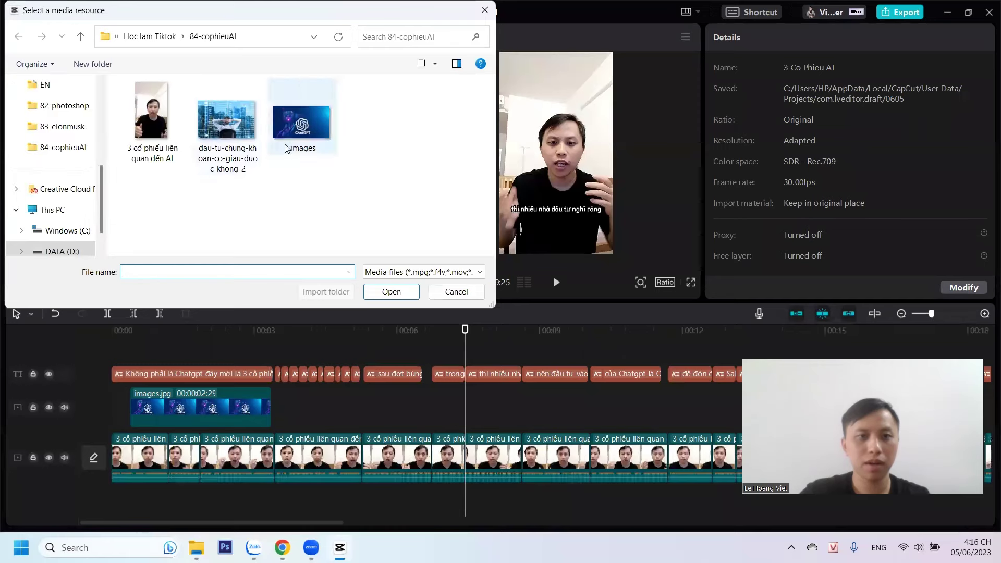
{"action": "left_click", "coordinate": [227, 120]}
{"action": "left_click", "coordinate": [398, 294]}
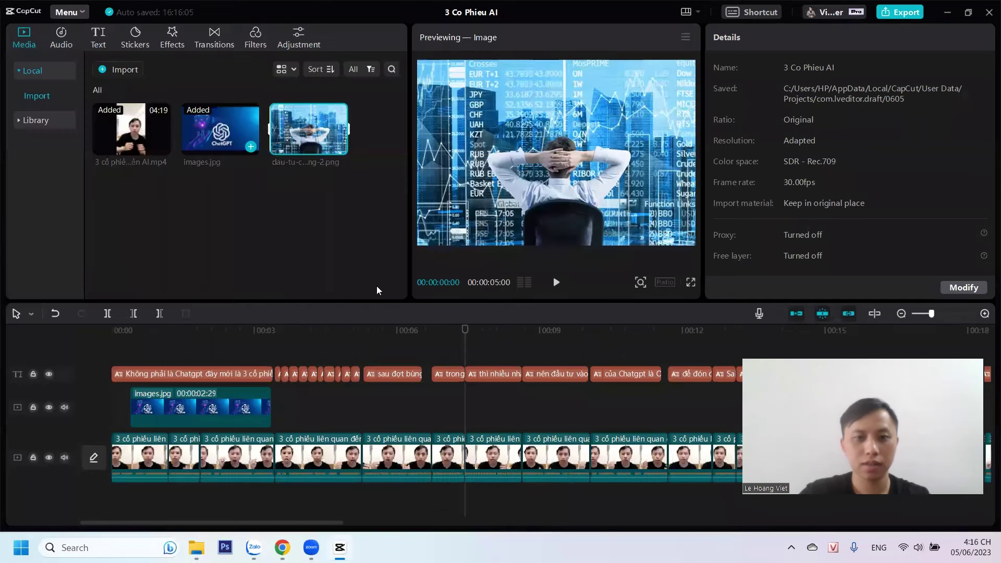
{"action": "left_click_drag", "start_coordinate": [377, 286], "coordinate": [470, 406]}
Trim the end of the investor image clip to the end of the caption starting "nên đầu tư vào", about 00:00:10:02
{"action": "left_click", "coordinate": [708, 416]}
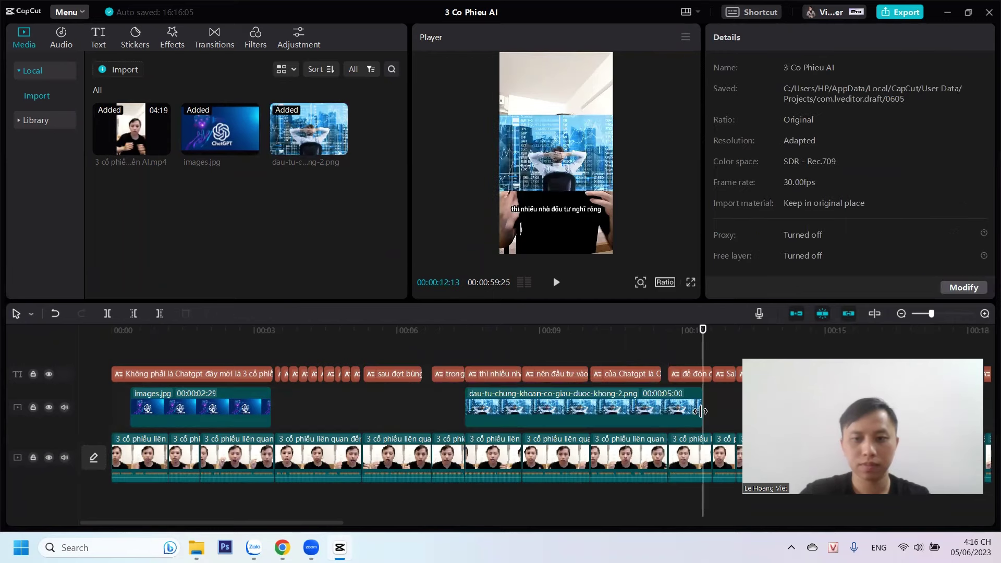
{"action": "left_click", "coordinate": [697, 413]}
{"action": "left_click_drag", "start_coordinate": [699, 407], "coordinate": [584, 395]}
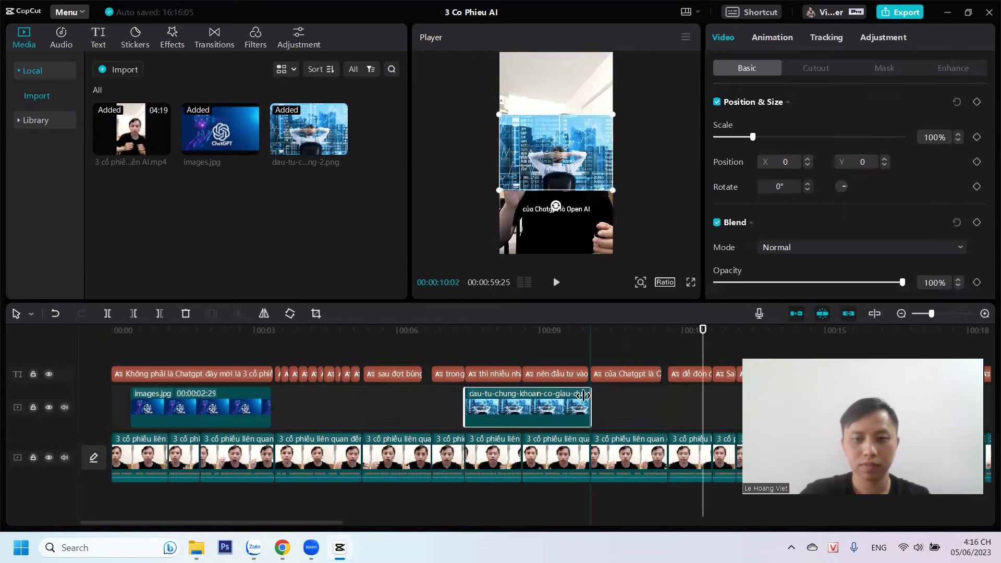
Play into the investor image clip, select the image and enlarge it to fill the whole frame
{"action": "left_click", "coordinate": [424, 348]}
{"action": "key", "text": "space"}
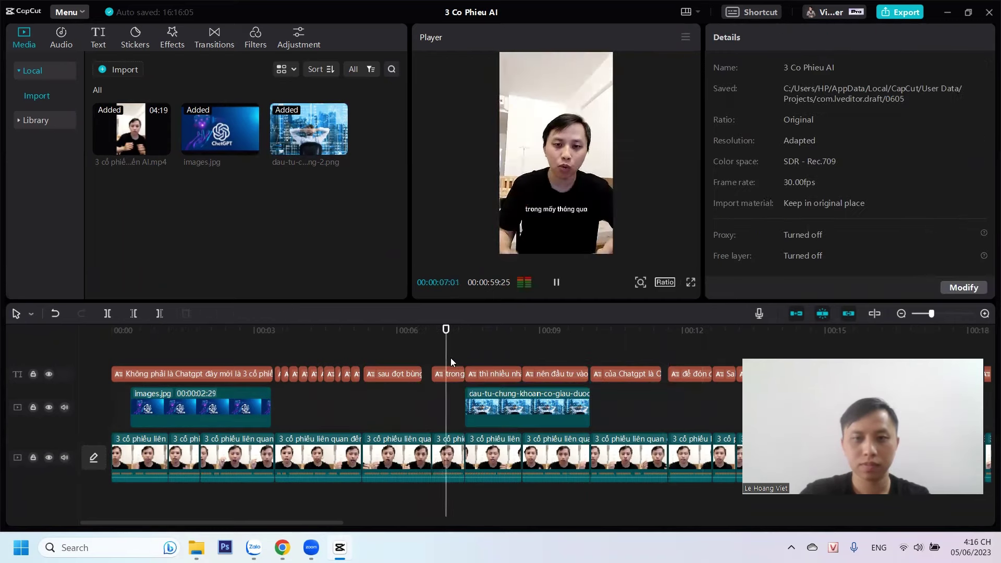
{"action": "left_click", "coordinate": [512, 204]}
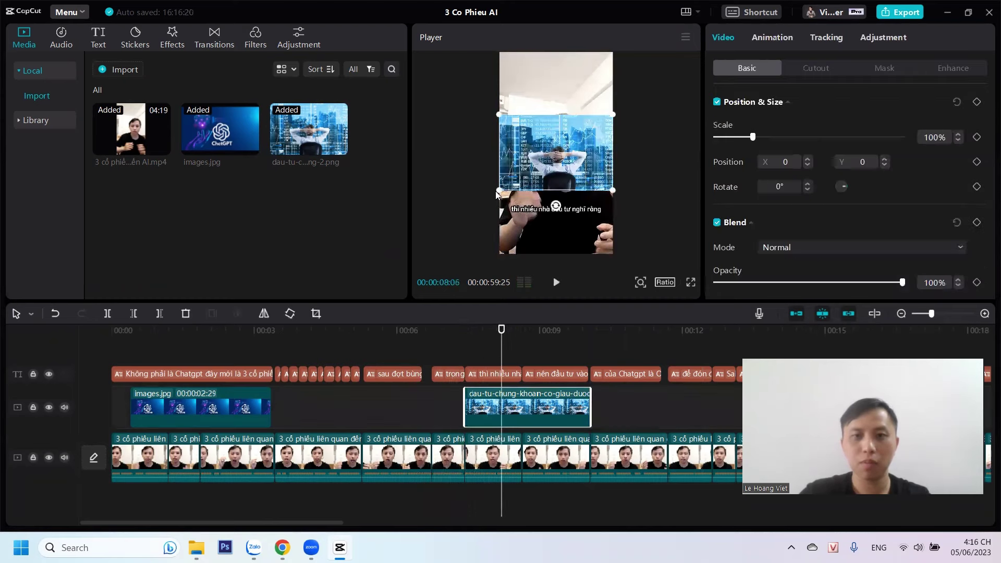
Play back the section with the full-frame investor image and stop at the end of the caption "của Chatgpt là Open AI"
{"action": "left_click", "coordinate": [409, 358]}
{"action": "key", "text": "space"}
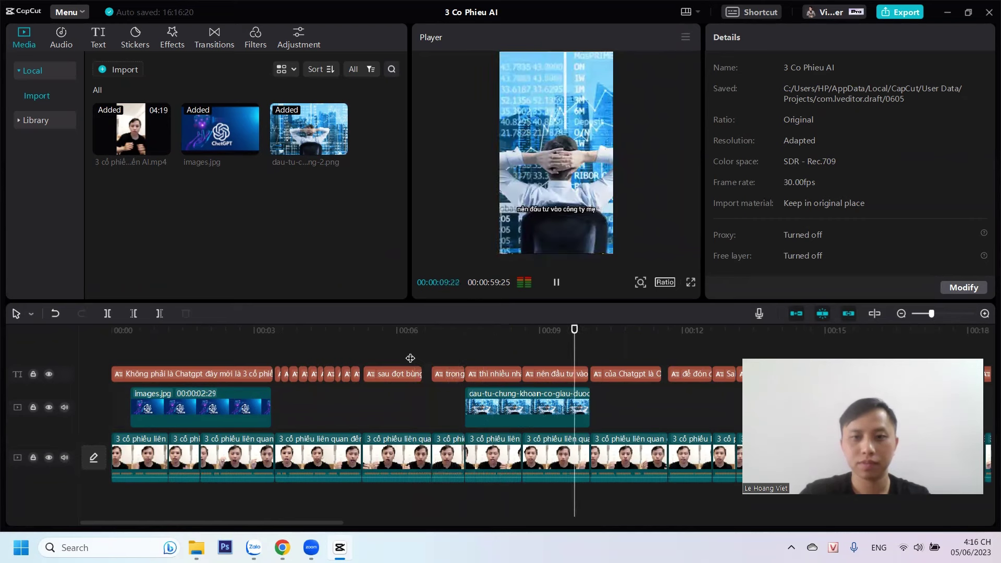
{"action": "key", "text": "space"}
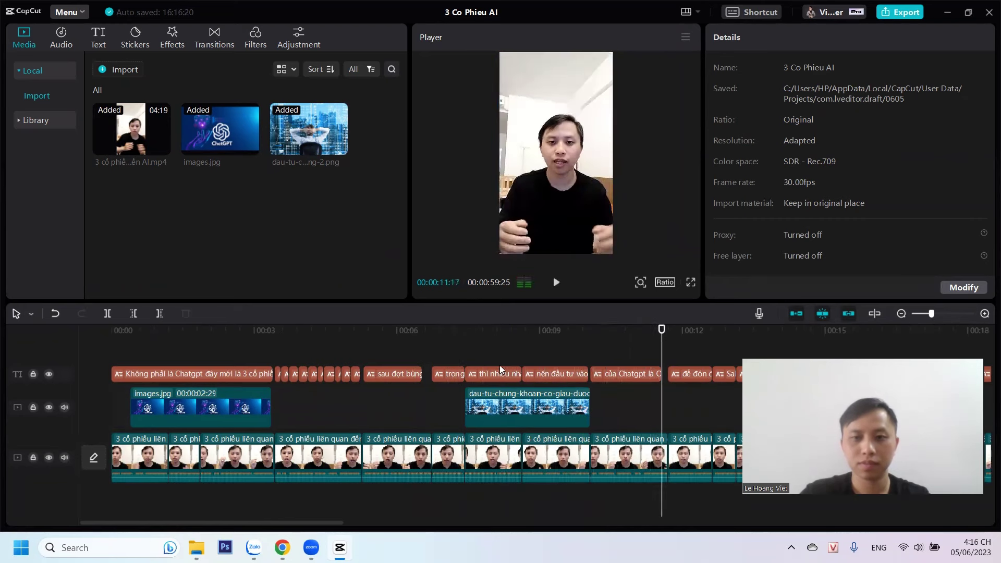
Switch to Chrome and search Google Images for "open ai"
{"action": "left_click", "coordinate": [282, 548]}
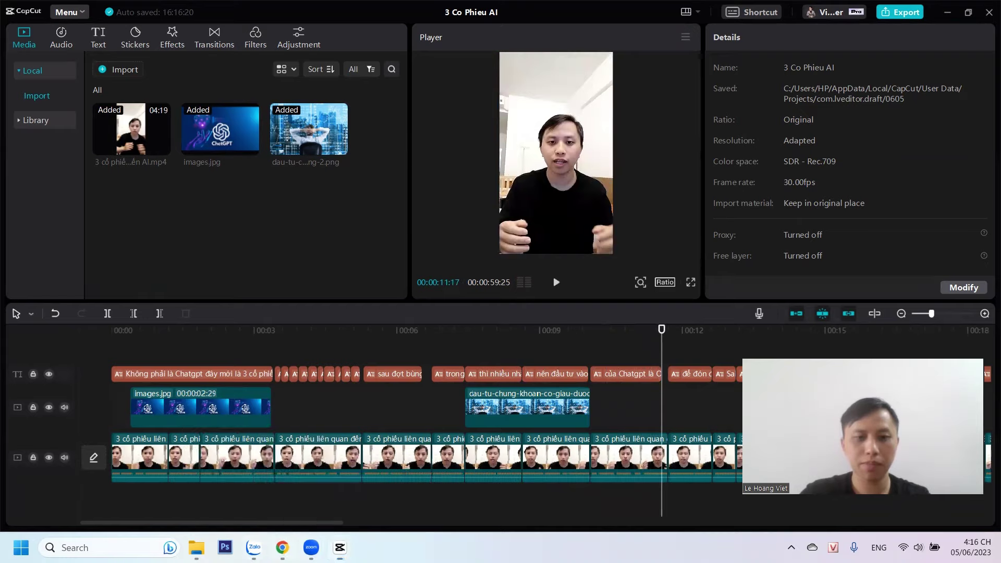
{"action": "key", "text": "slash"}
{"action": "type", "text": "ope"}
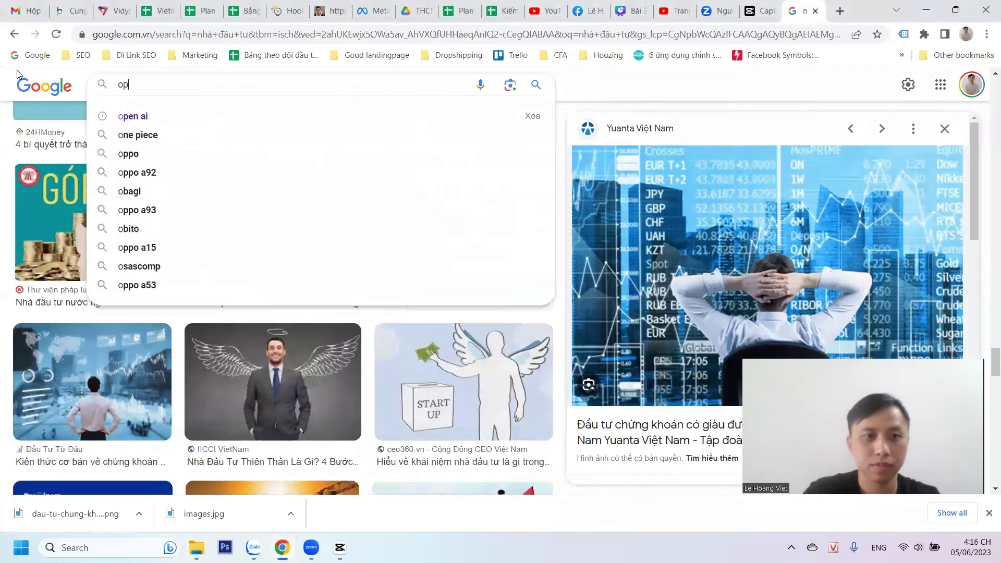
{"action": "left_click", "coordinate": [159, 111]}
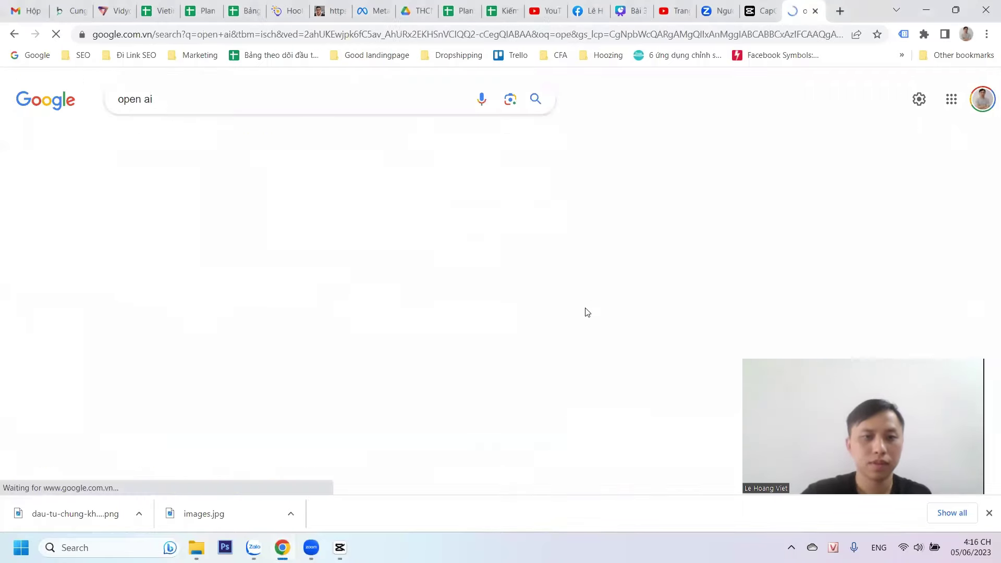
Open the CMSWire picture of the OpenAI logo with a ChatGPT phone and save it as images (1) in the 84-cophieuAI folder
{"action": "scroll", "coordinate": [511, 300], "scroll_direction": "down", "scroll_amount": 5}
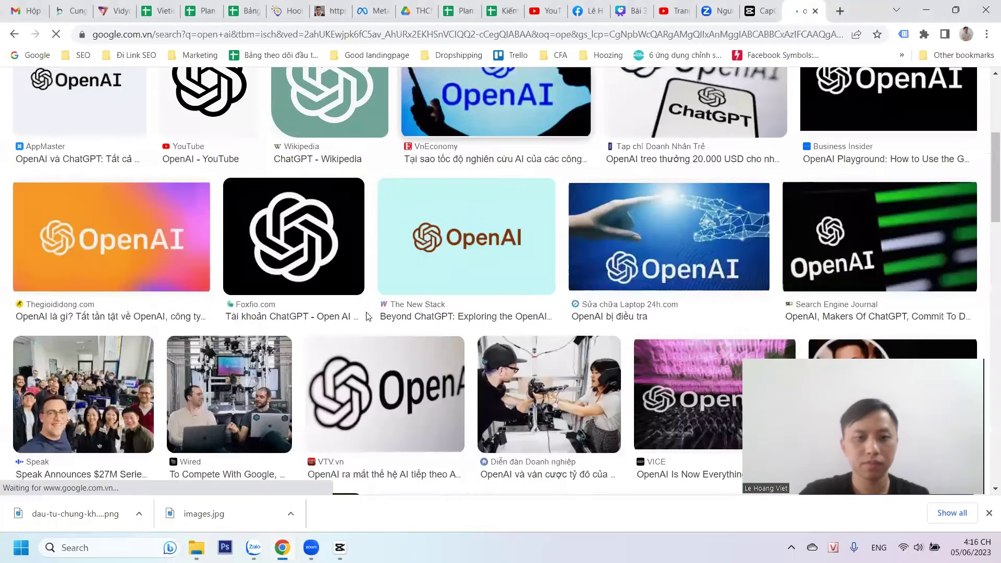
{"action": "scroll", "coordinate": [374, 267], "scroll_direction": "up", "scroll_amount": 4}
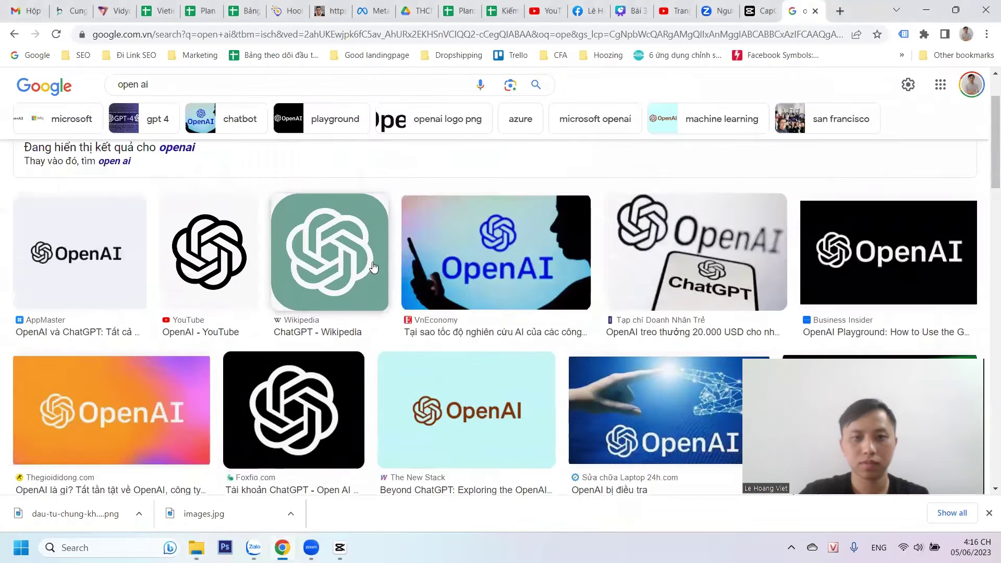
{"action": "scroll", "coordinate": [374, 267], "scroll_direction": "down", "scroll_amount": 6}
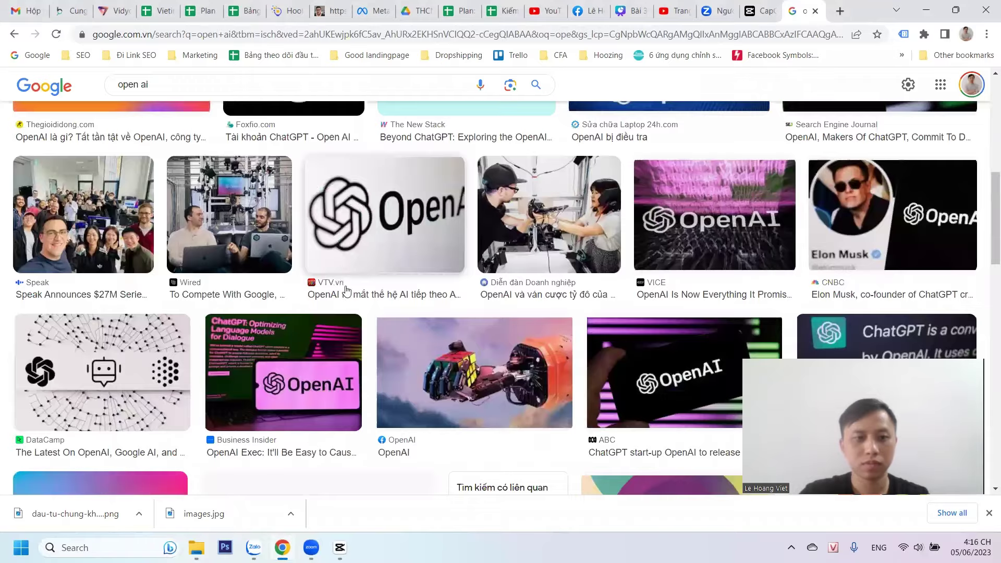
{"action": "scroll", "coordinate": [299, 325], "scroll_direction": "down", "scroll_amount": 7}
{"action": "left_click", "coordinate": [102, 266]}
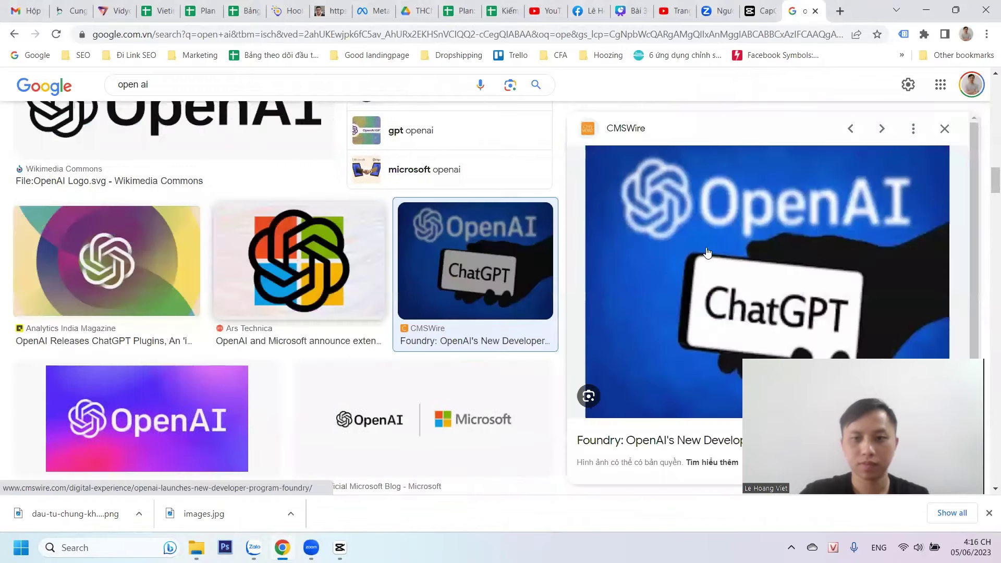
{"action": "right_click", "coordinate": [654, 232]}
{"action": "left_click", "coordinate": [701, 374]}
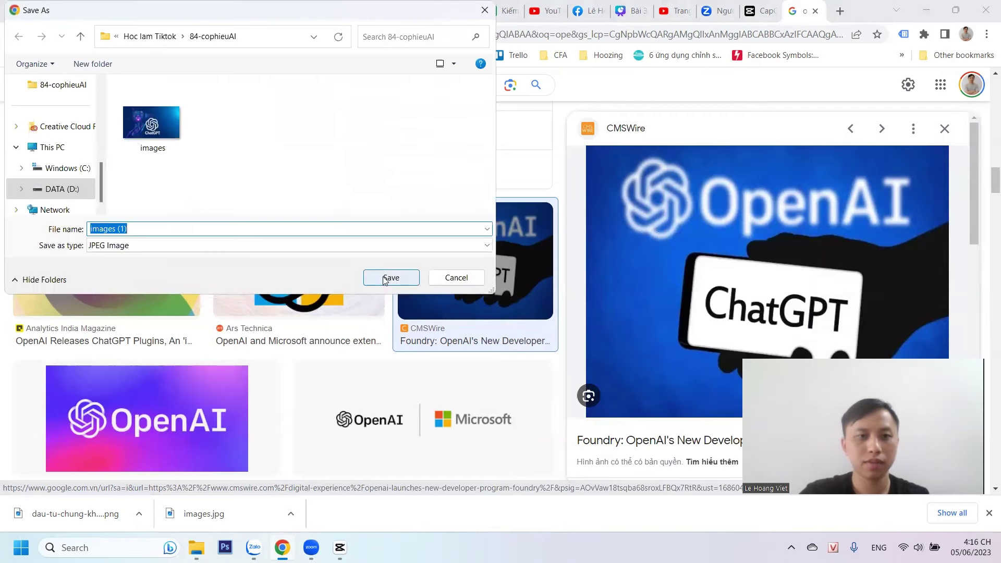
{"action": "left_click", "coordinate": [390, 278]}
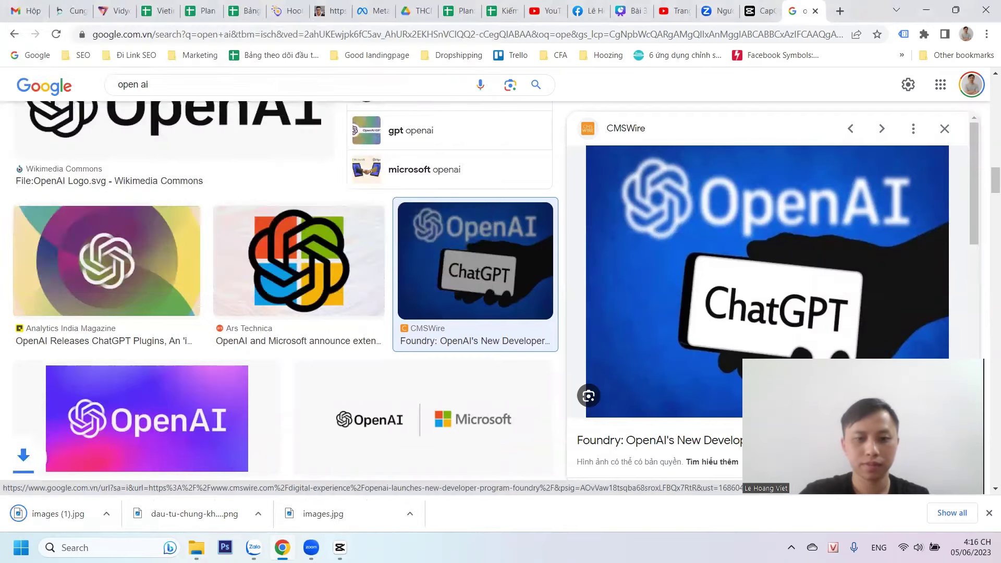
Switch to CapCut, import images (1) from the 84-cophieuAI folder and place it on the image track above the main video
{"action": "key", "text": "alt+Tab"}
{"action": "left_click", "coordinate": [121, 69]}
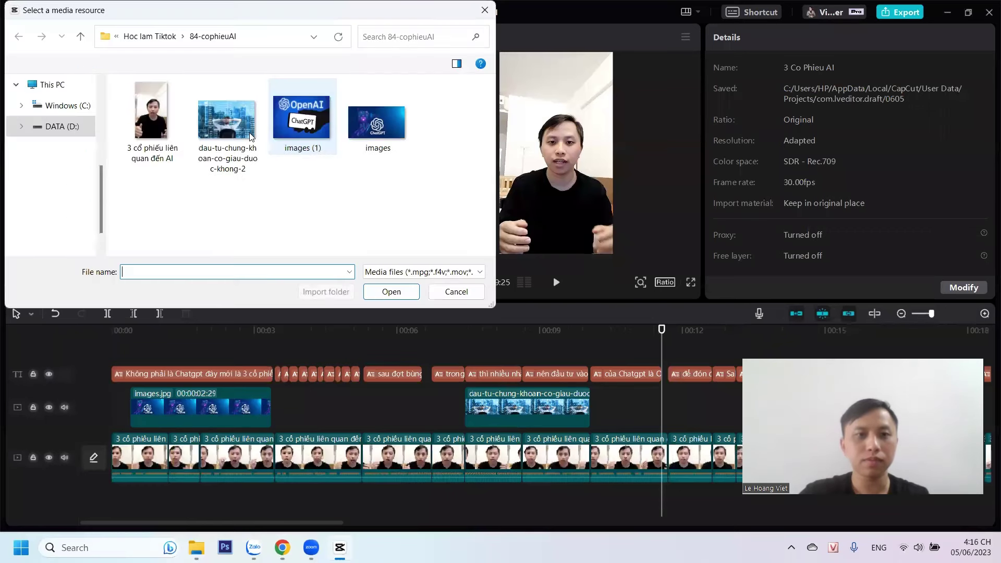
{"action": "left_click", "coordinate": [324, 120]}
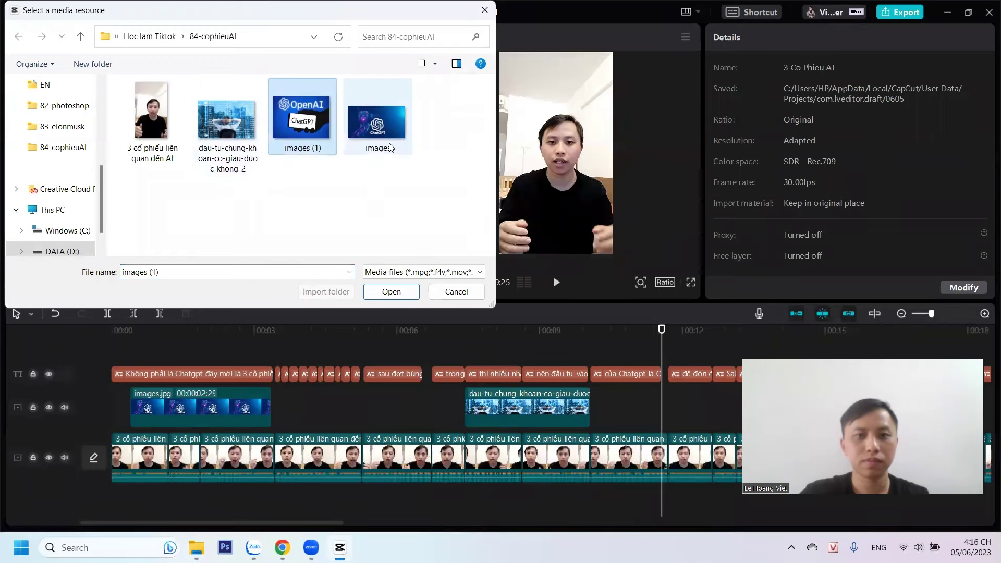
{"action": "left_click", "coordinate": [390, 295]}
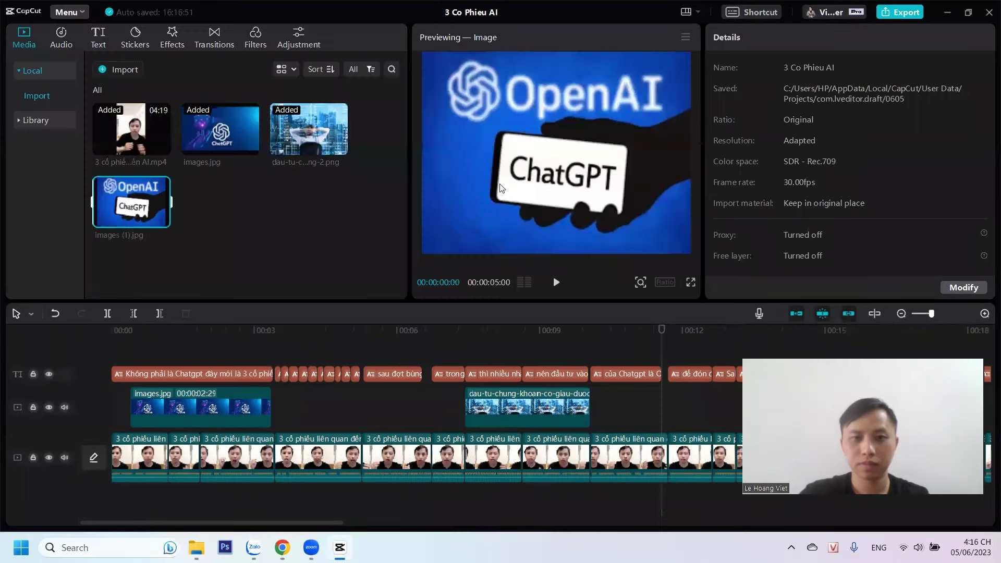
{"action": "left_click_drag", "start_coordinate": [154, 198], "coordinate": [646, 402]}
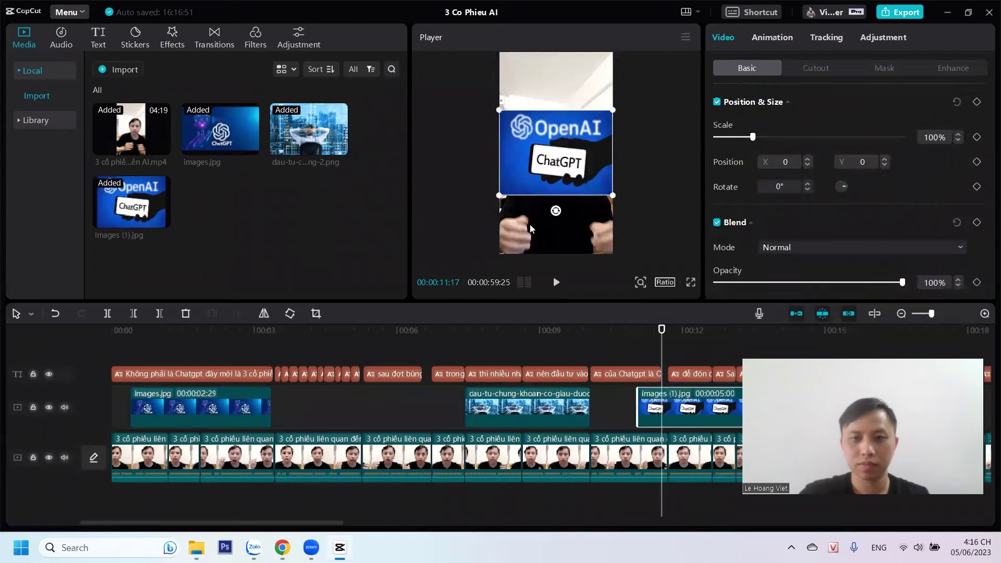
Shift the OpenAI image clip earlier and trim its end to match the end of the caption "của Chatgpt là Open AI"
{"action": "left_click_drag", "start_coordinate": [603, 342], "coordinate": [631, 342]}
{"action": "left_click_drag", "start_coordinate": [669, 399], "coordinate": [645, 400]}
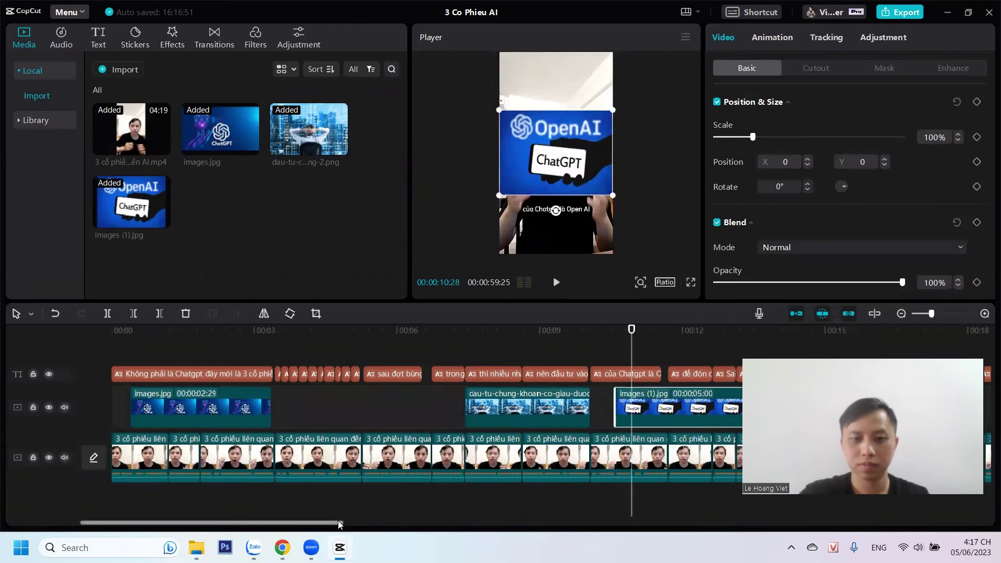
{"action": "left_click_drag", "start_coordinate": [336, 525], "coordinate": [406, 526]}
{"action": "left_click_drag", "start_coordinate": [619, 408], "coordinate": [427, 407]}
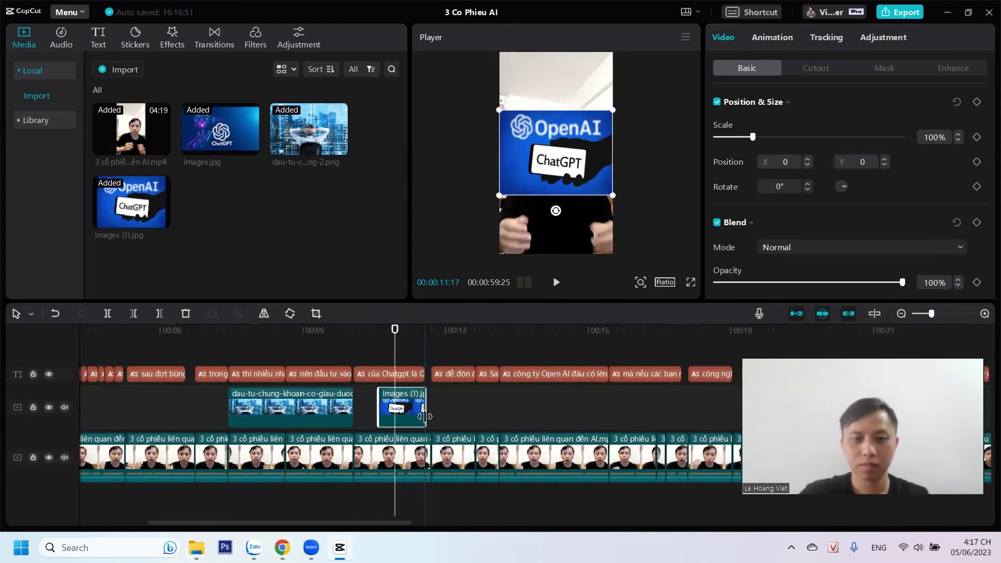
Move the OpenAI image down to the lower part of the frame at Y -1109 and play back the section around it
{"action": "left_click", "coordinate": [444, 352]}
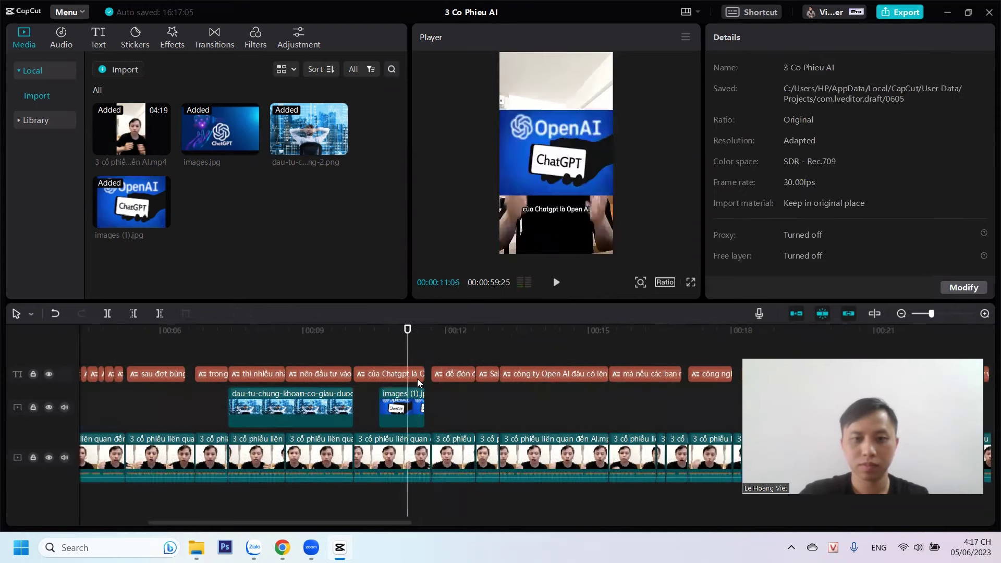
{"action": "left_click_drag", "start_coordinate": [568, 167], "coordinate": [567, 210]}
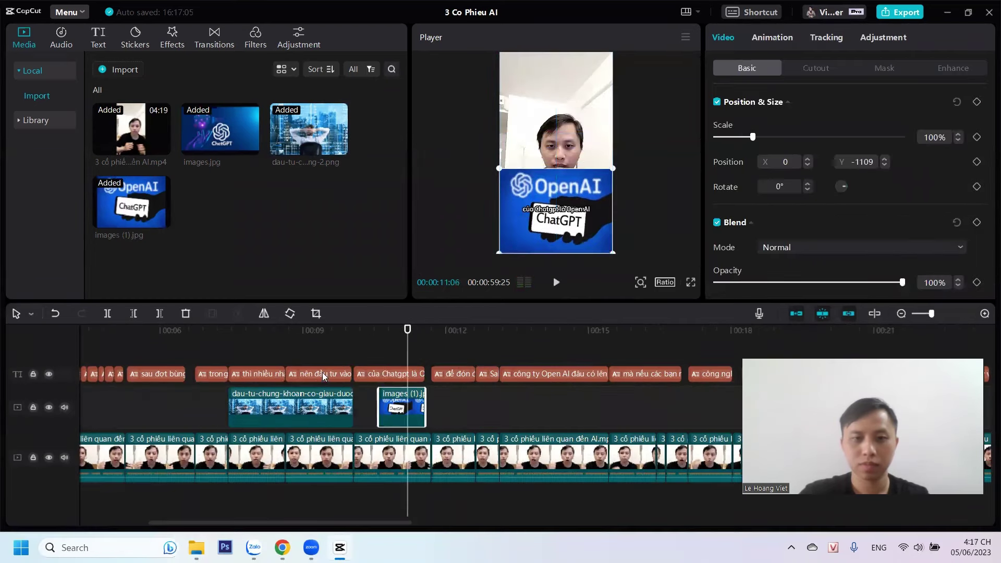
{"action": "left_click", "coordinate": [313, 357]}
{"action": "key", "text": "space"}
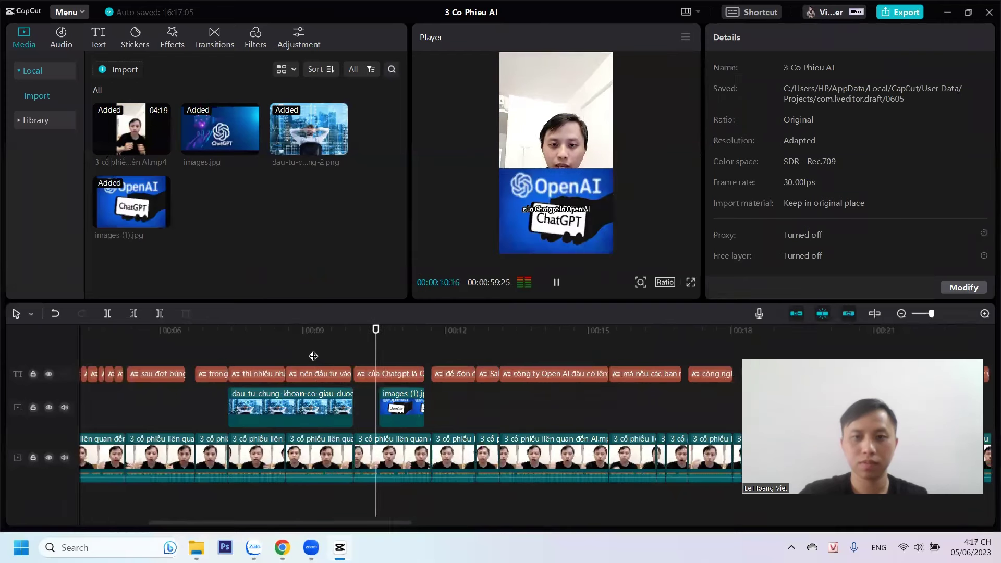
{"action": "key", "text": "space"}
{"action": "left_click", "coordinate": [308, 353]}
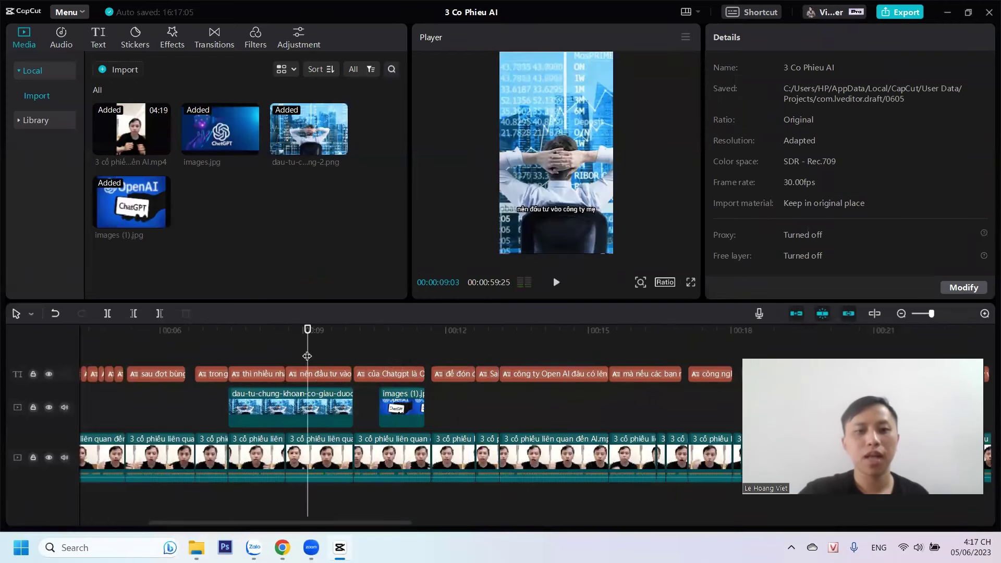
Apply the Falling combo animation to the investor image clip
{"action": "left_click", "coordinate": [236, 414]}
{"action": "left_click", "coordinate": [774, 38]}
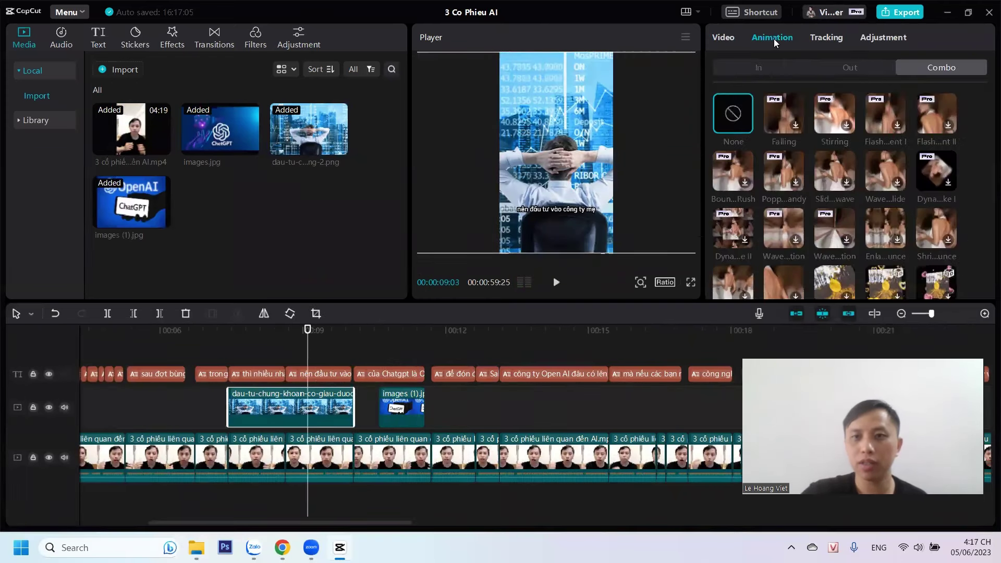
{"action": "left_click", "coordinate": [772, 107]}
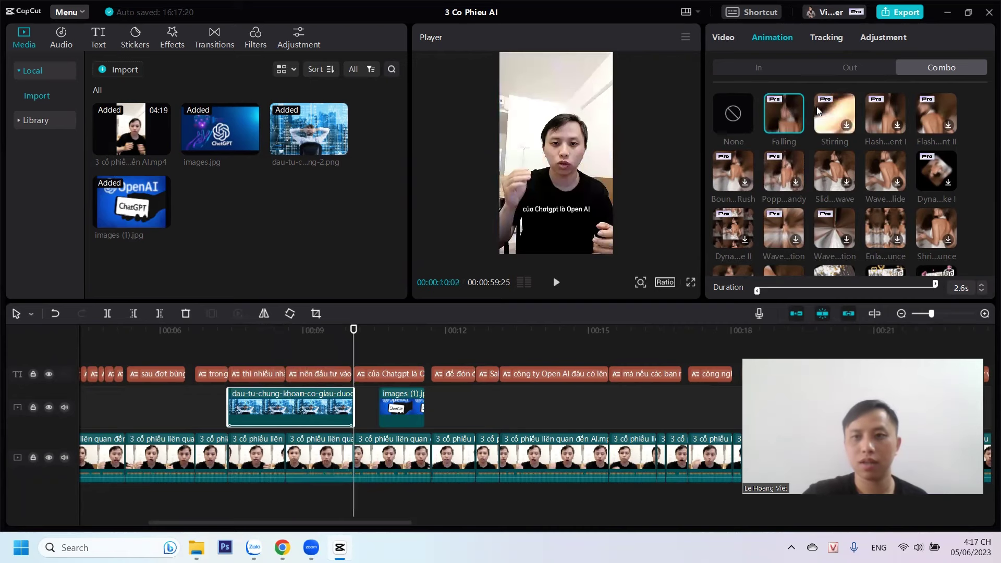
Try the Collision entrance animation on the investor image clip and clear its Falling combo animation
{"action": "left_click", "coordinate": [766, 67]}
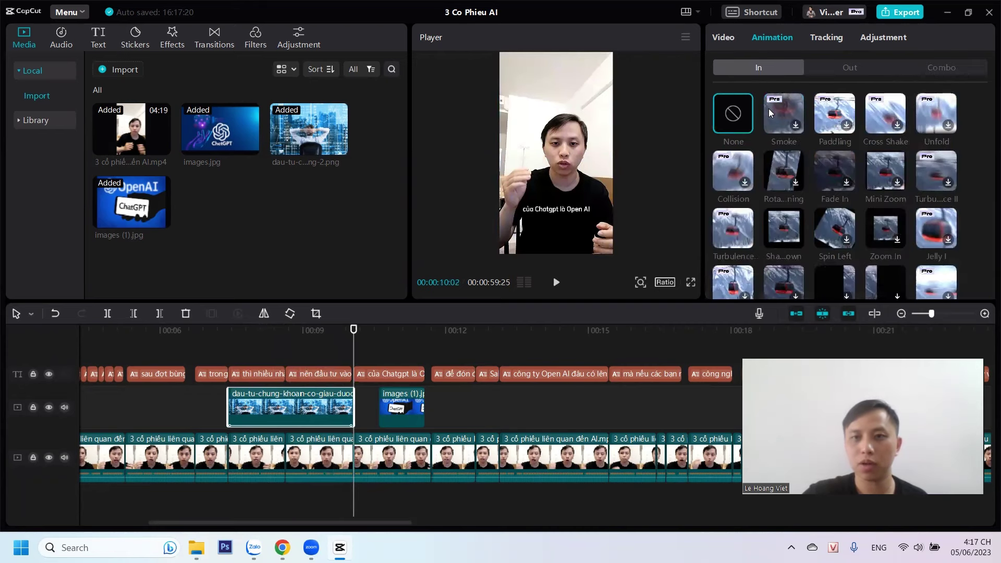
{"action": "left_click", "coordinate": [733, 171]}
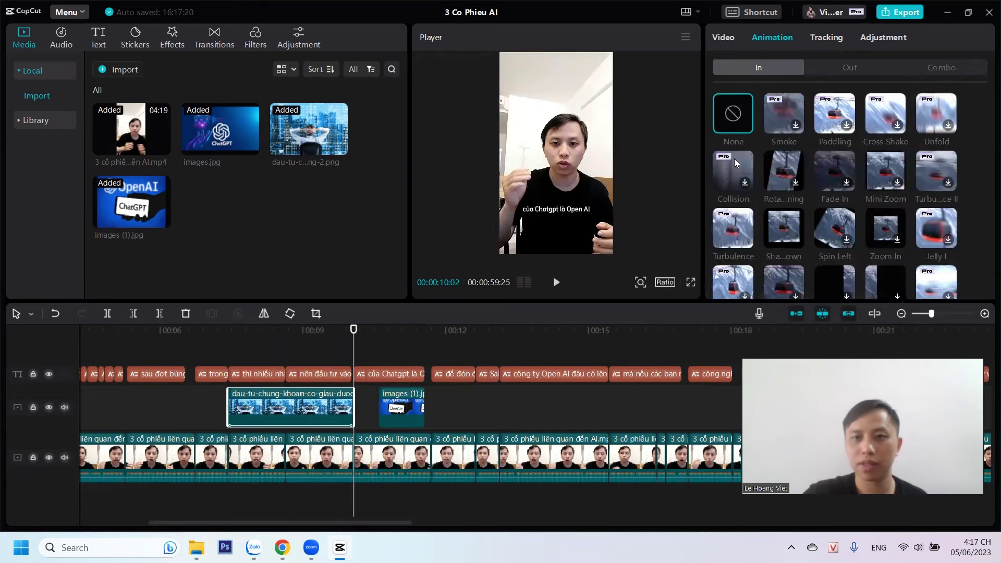
{"action": "left_click", "coordinate": [254, 345]}
{"action": "left_click", "coordinate": [271, 406]}
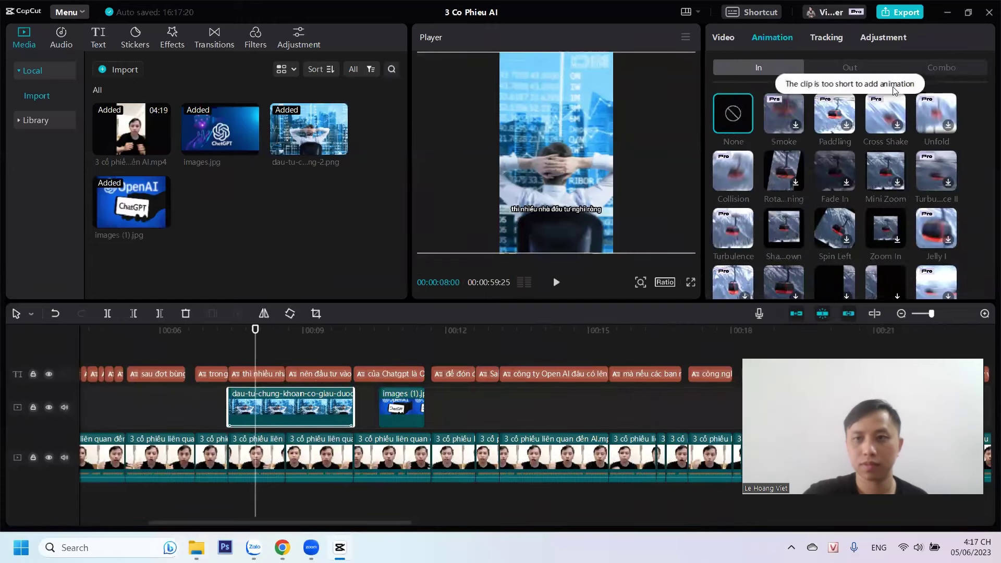
{"action": "left_click", "coordinate": [929, 71]}
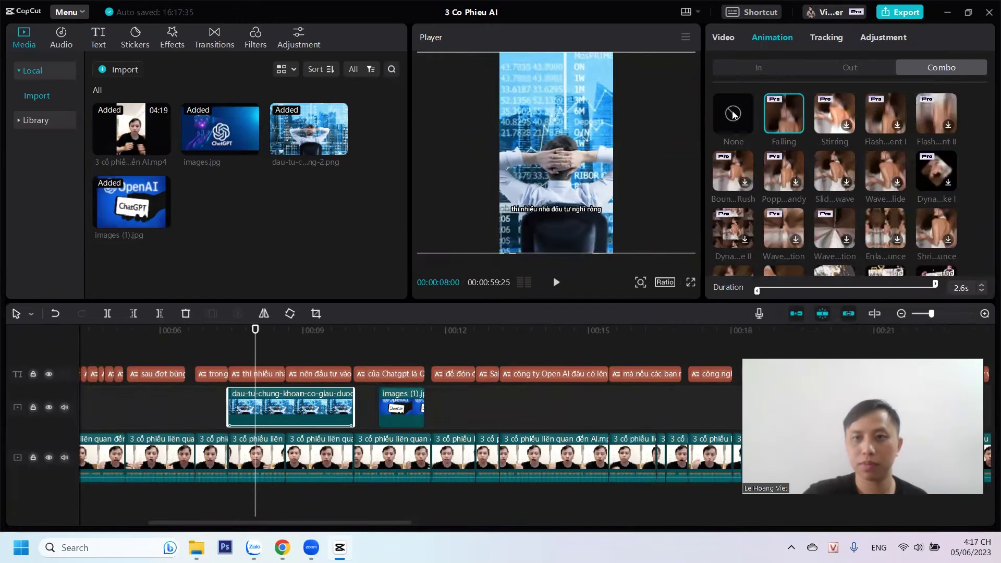
{"action": "left_click", "coordinate": [733, 110]}
Apply the Turbulence entrance animation to the investor image clip and play back its appearance
{"action": "left_click", "coordinate": [749, 68]}
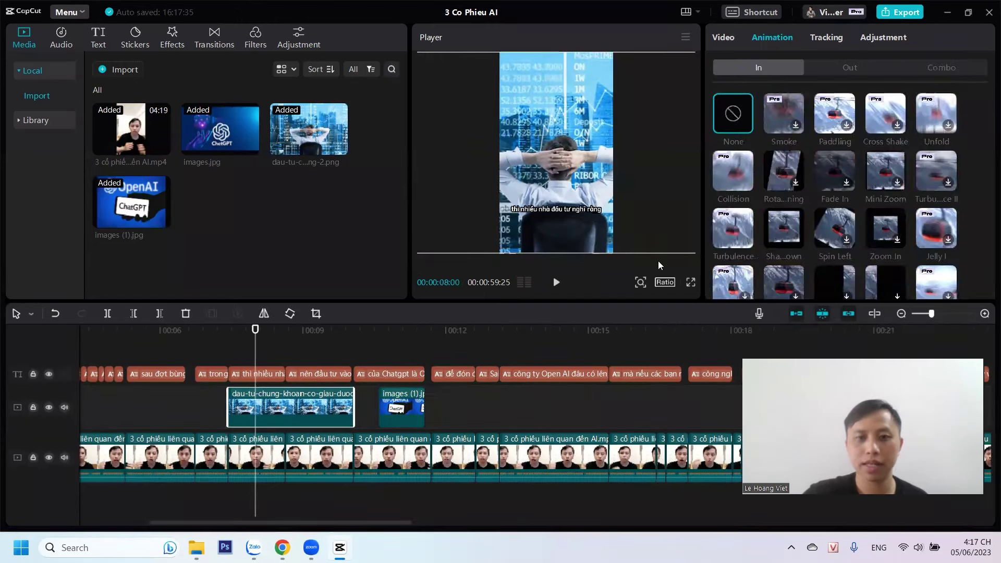
{"action": "left_click", "coordinate": [733, 228]}
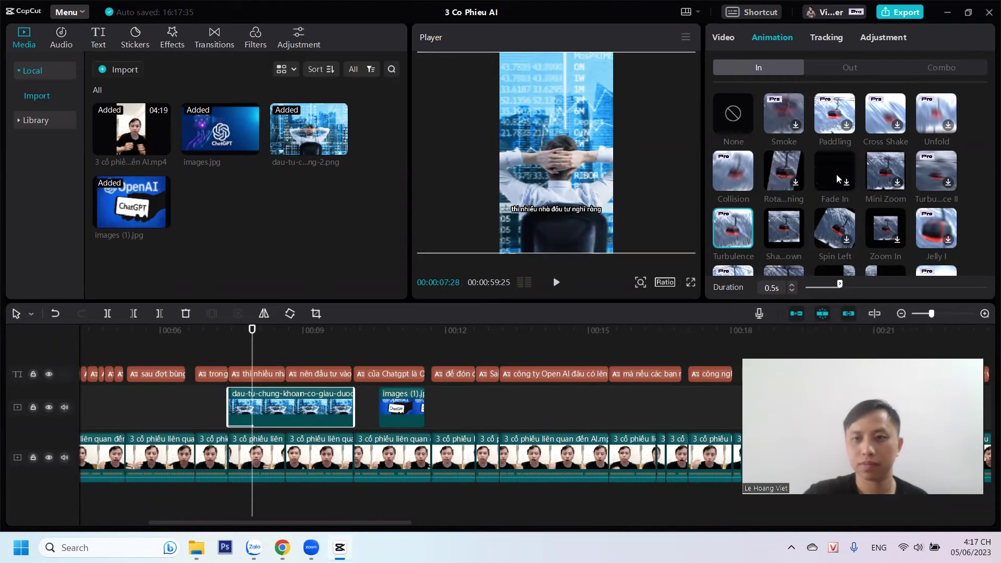
{"action": "left_click", "coordinate": [183, 360]}
{"action": "key", "text": "space"}
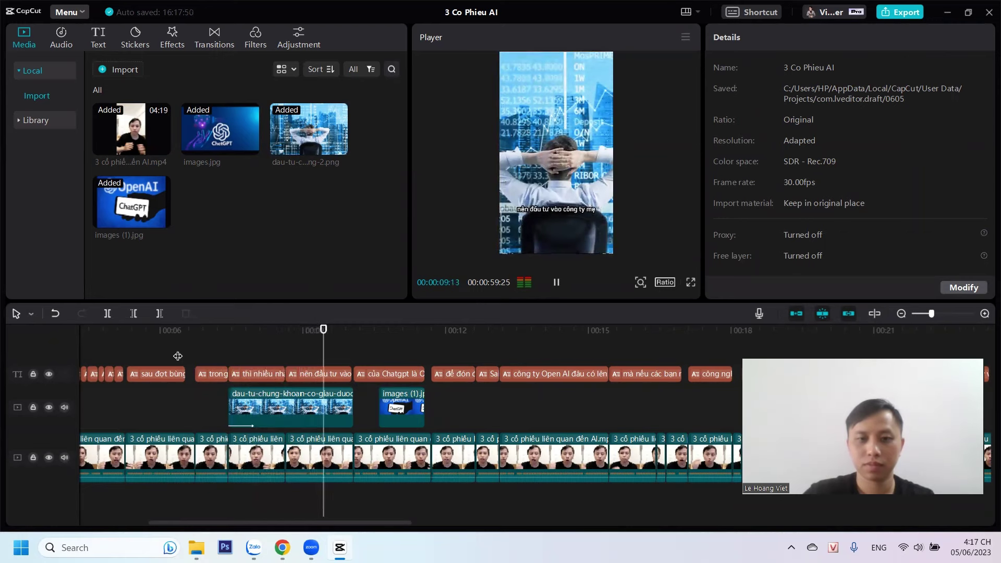
{"action": "key", "text": "space"}
Give the OpenAI image clip the Paddling entrance animation and play back from just before the clip
{"action": "left_click", "coordinate": [409, 412]}
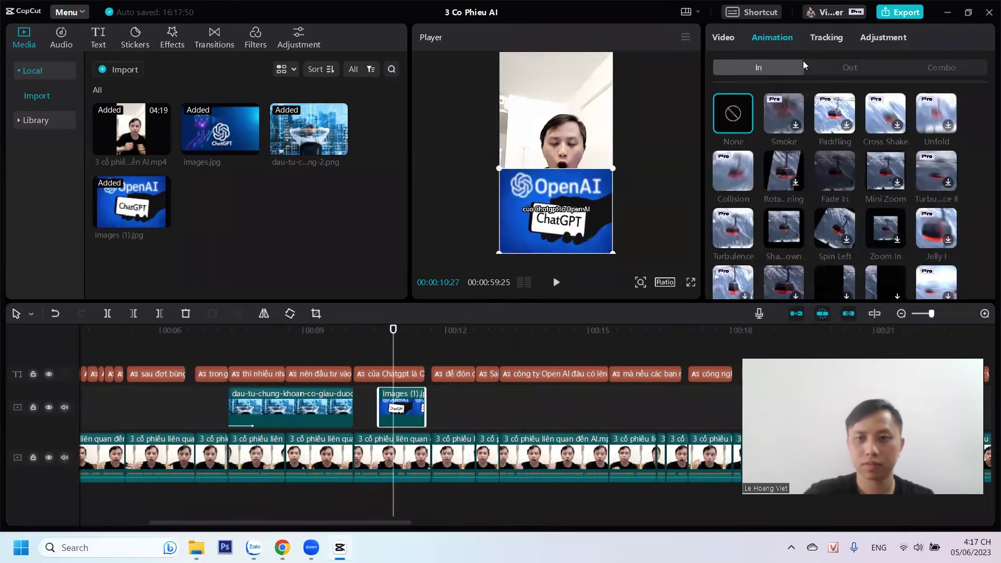
{"action": "left_click", "coordinate": [846, 116]}
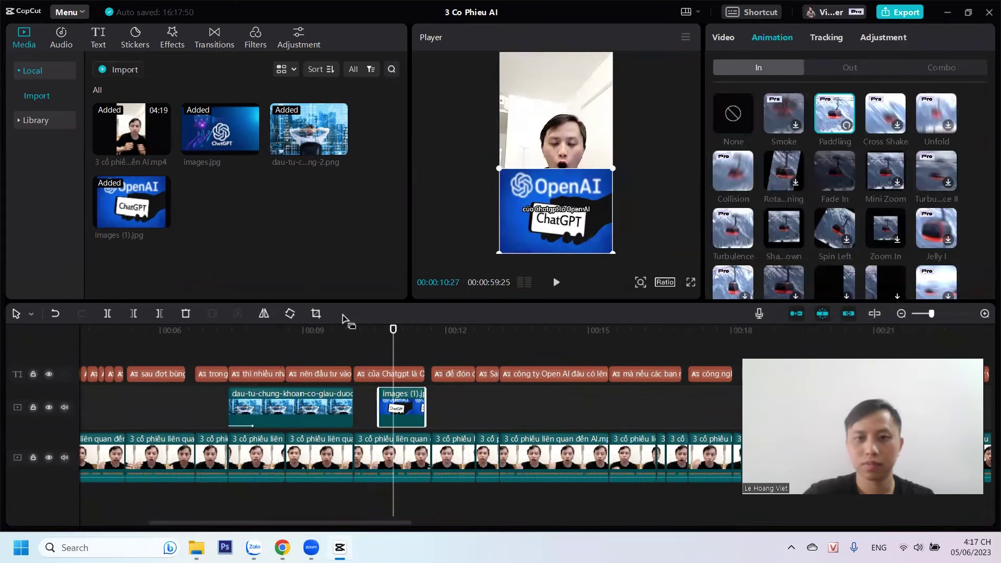
{"action": "left_click_drag", "start_coordinate": [374, 343], "coordinate": [340, 351]}
{"action": "key", "text": "space"}
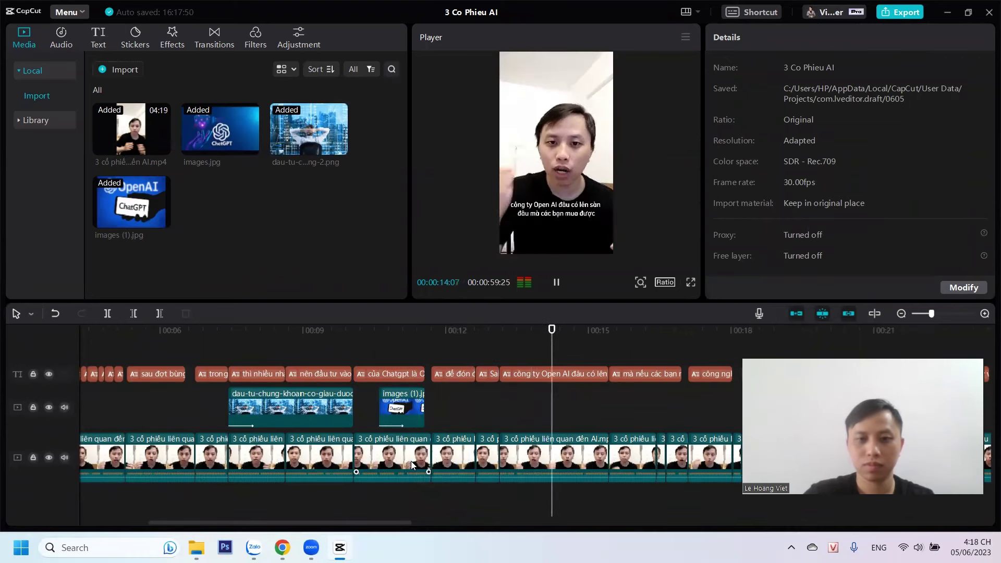
{"action": "key", "text": "space"}
Play through the following captions to find where the speech names Nvidia and put the playhead at the start of "số một Nvidia"
{"action": "scroll", "coordinate": [446, 518], "scroll_direction": "down", "scroll_amount": 5}
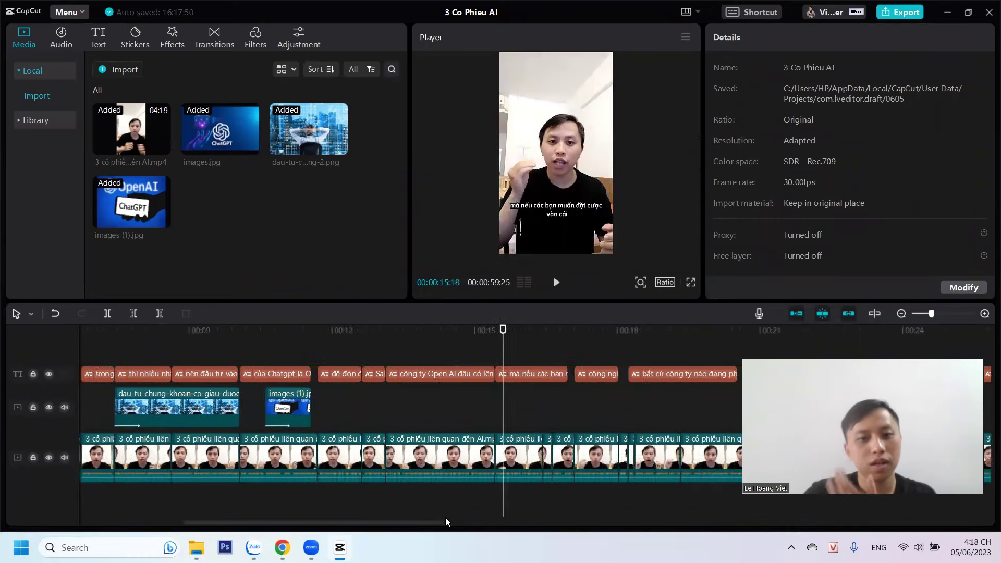
{"action": "scroll", "coordinate": [523, 501], "scroll_direction": "down", "scroll_amount": 5}
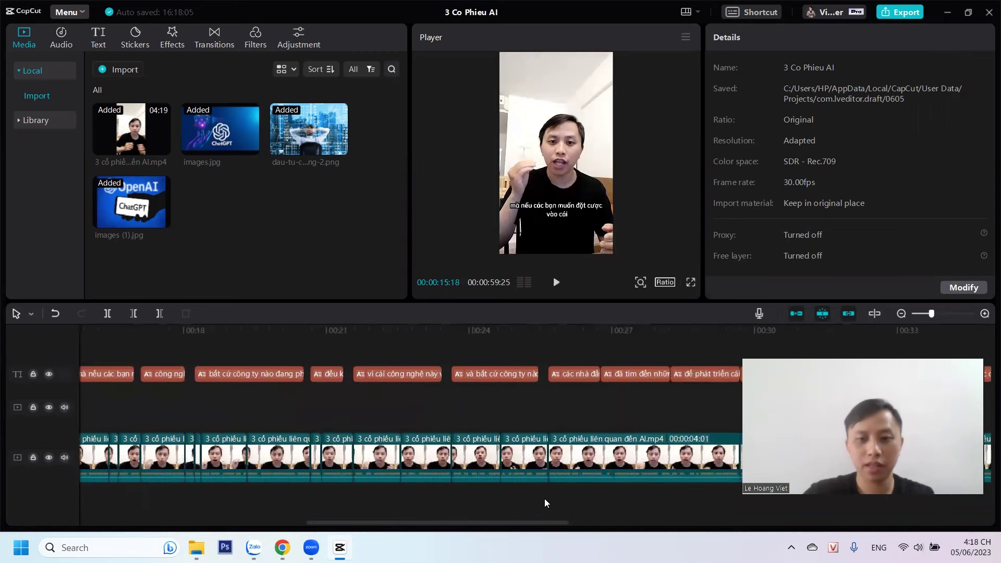
{"action": "scroll", "coordinate": [546, 497], "scroll_direction": "down", "scroll_amount": 3}
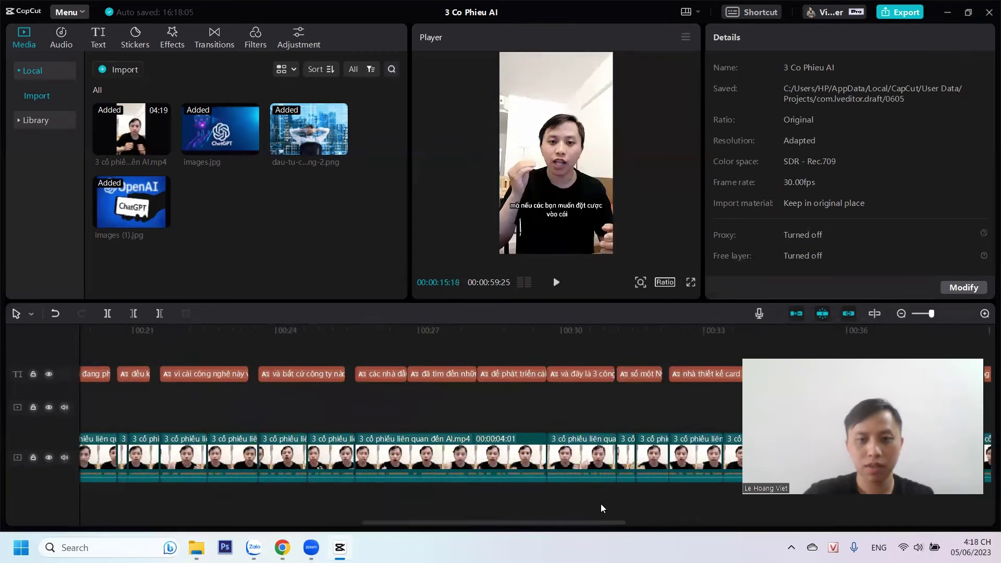
{"action": "left_click", "coordinate": [305, 358]}
{"action": "key", "text": "space"}
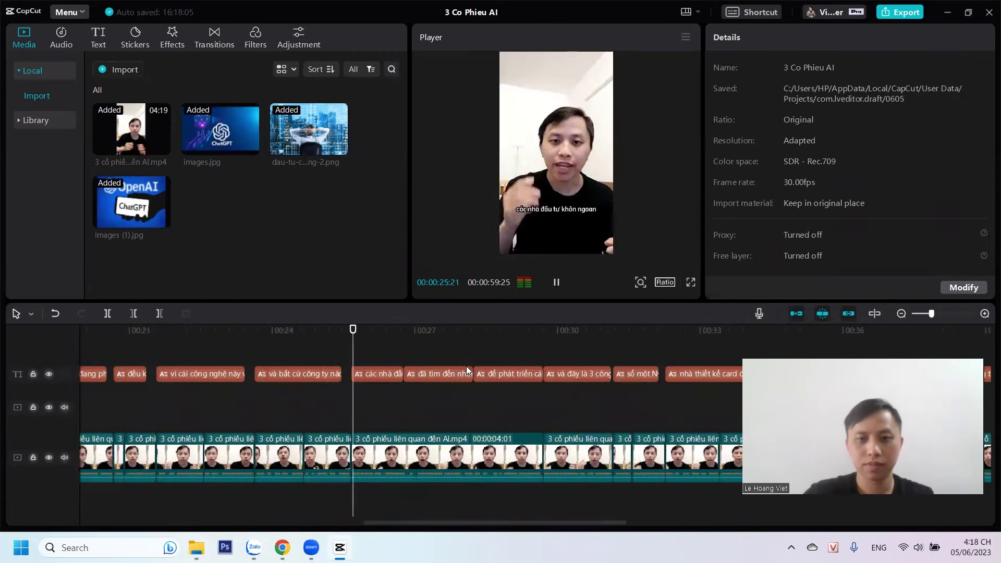
{"action": "left_click_drag", "start_coordinate": [455, 520], "coordinate": [520, 523]}
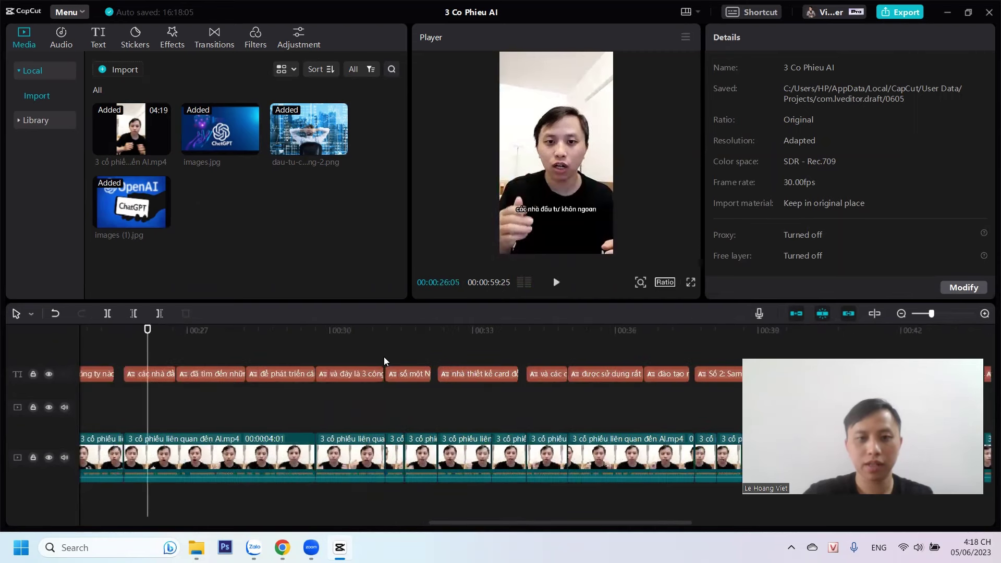
{"action": "left_click", "coordinate": [384, 359]}
{"action": "key", "text": "space"}
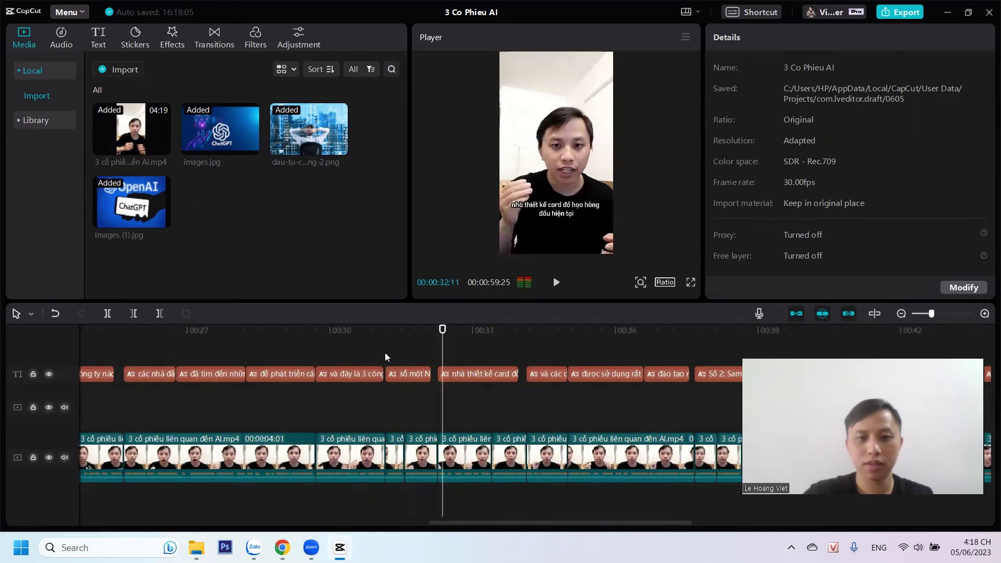
{"action": "left_click", "coordinate": [382, 360]}
Switch to Chrome and search Google Images for "nvidia"
{"action": "left_click", "coordinate": [282, 547]}
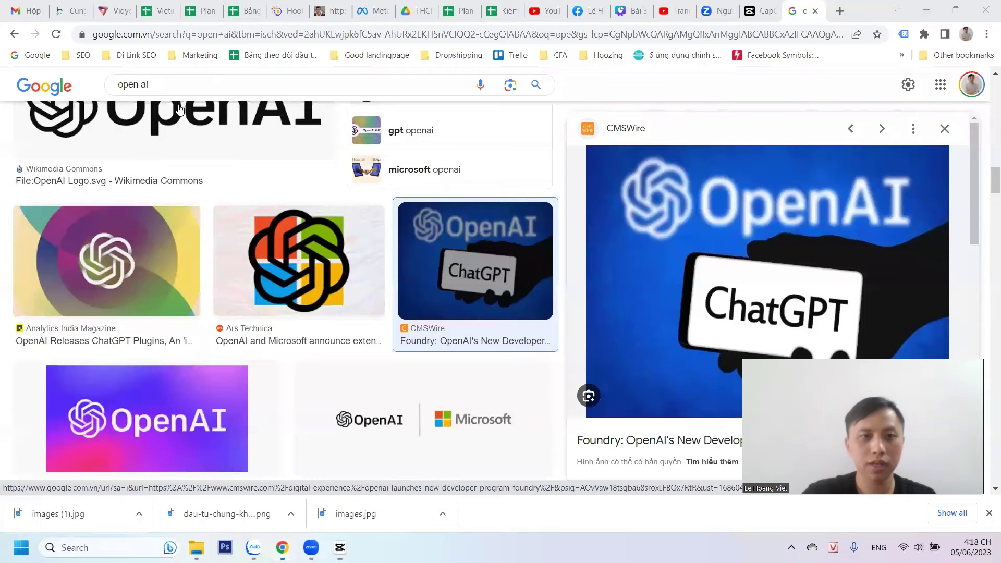
{"action": "triple_click", "coordinate": [145, 84]}
{"action": "key", "text": "BackSpace"}
{"action": "type", "text": "nvi"}
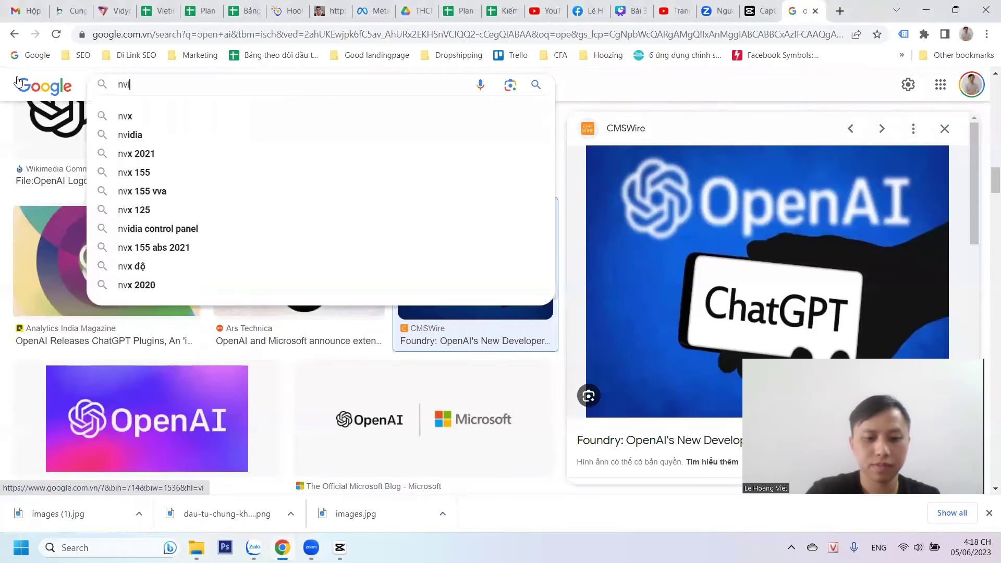
{"action": "type", "text": "dia"}
{"action": "key", "text": "Return"}
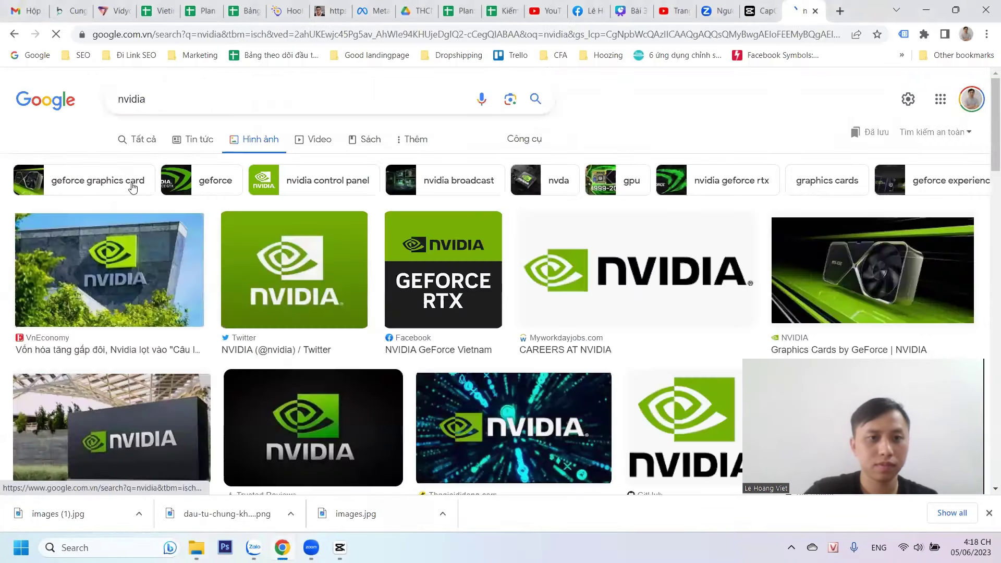
Open the VnEconomy picture of the Nvidia building sign and save it as 647602e9544f6 in the 84-cophieuAI folder
{"action": "left_click", "coordinate": [149, 255]}
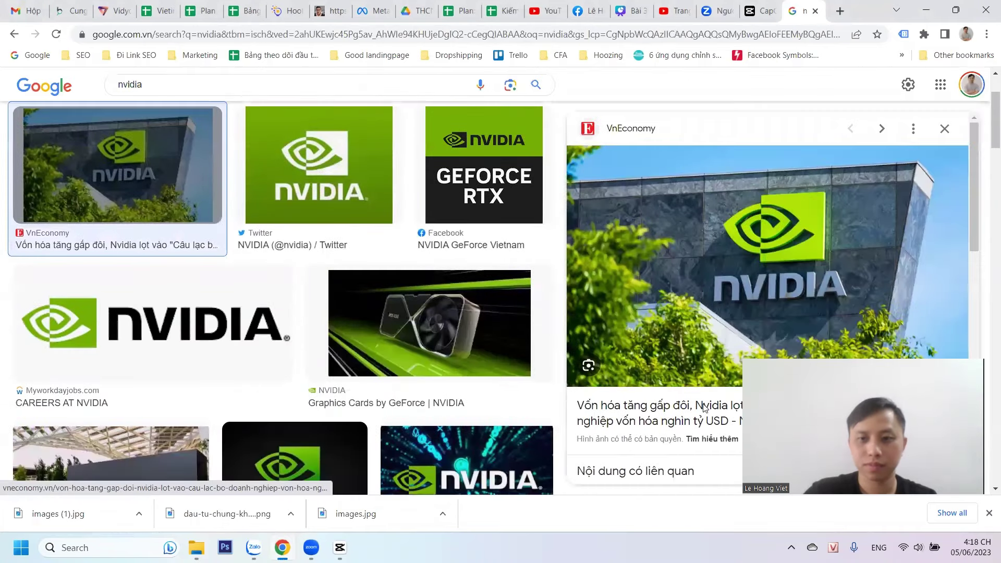
{"action": "right_click", "coordinate": [703, 408]}
{"action": "left_click", "coordinate": [696, 409]}
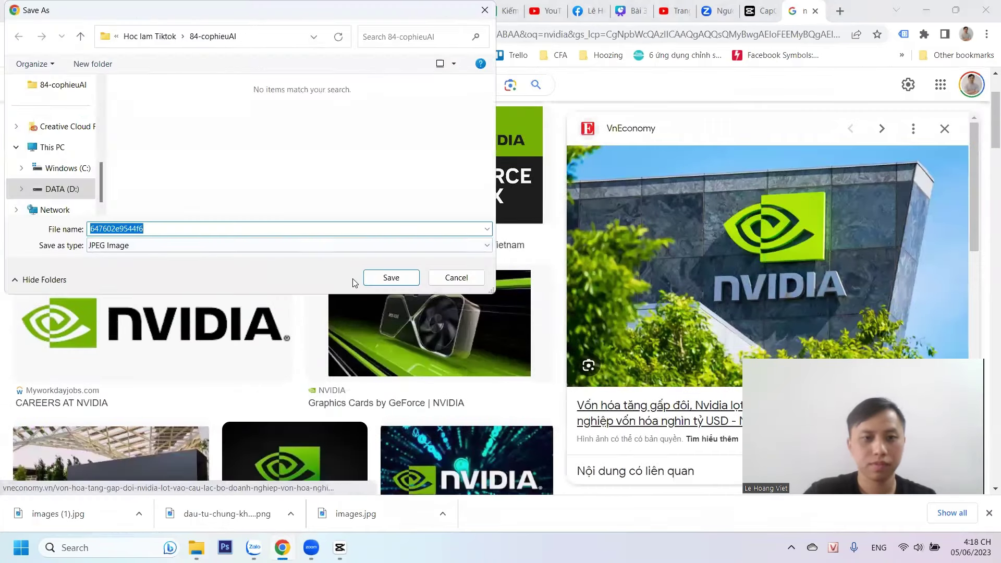
{"action": "left_click", "coordinate": [375, 278]}
Switch to CapCut, import 647602e9544f6 and place it above the main video at the start of "số một Nvidia"
{"action": "key", "text": "alt+Tab"}
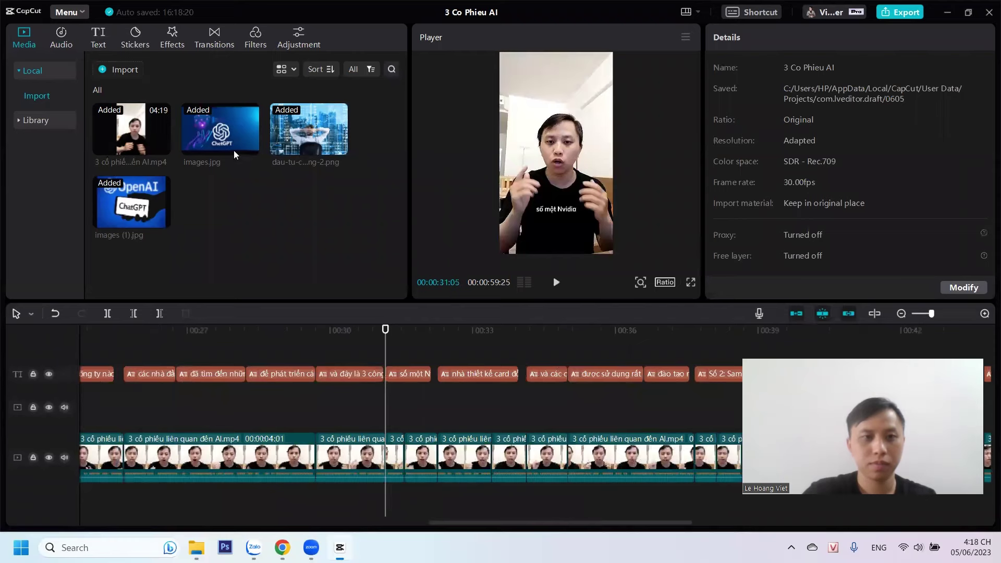
{"action": "left_click", "coordinate": [127, 71]}
{"action": "left_click", "coordinate": [252, 127]}
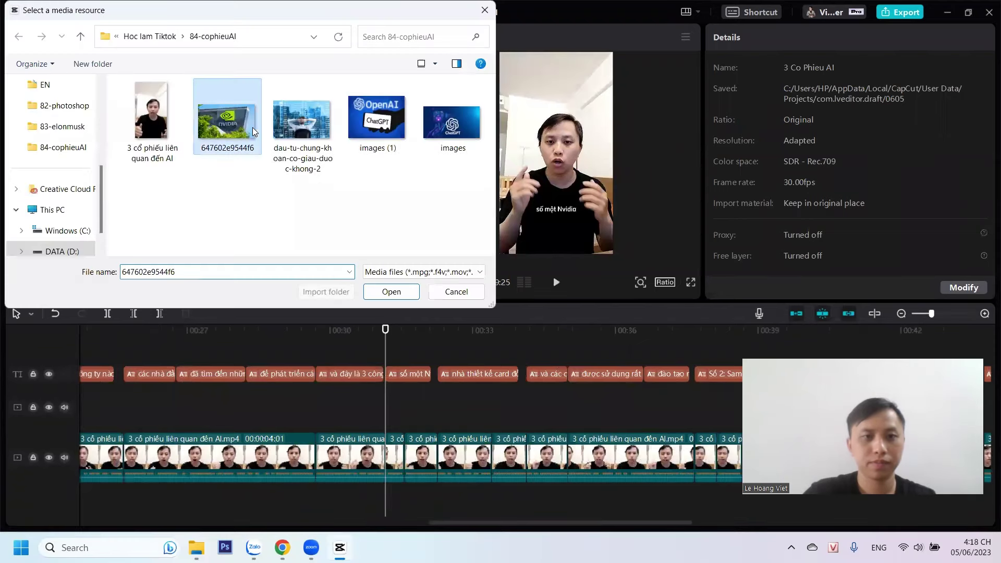
{"action": "left_click", "coordinate": [380, 298]}
{"action": "left_click_drag", "start_coordinate": [245, 262], "coordinate": [386, 406]}
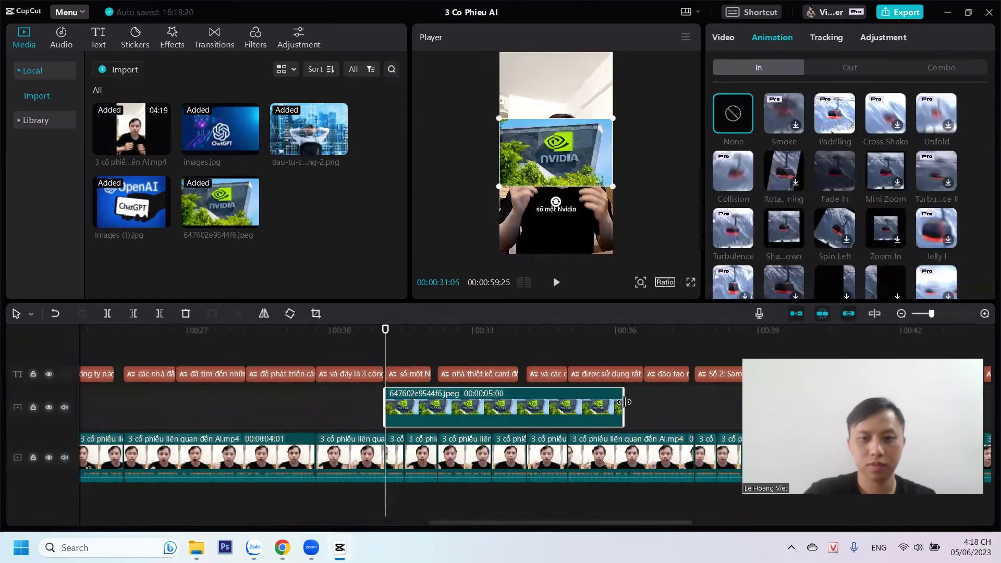
Trim the Nvidia image clip to end where the next caption starts, and enlarge it to fill the frame
{"action": "left_click_drag", "start_coordinate": [624, 402], "coordinate": [439, 402]}
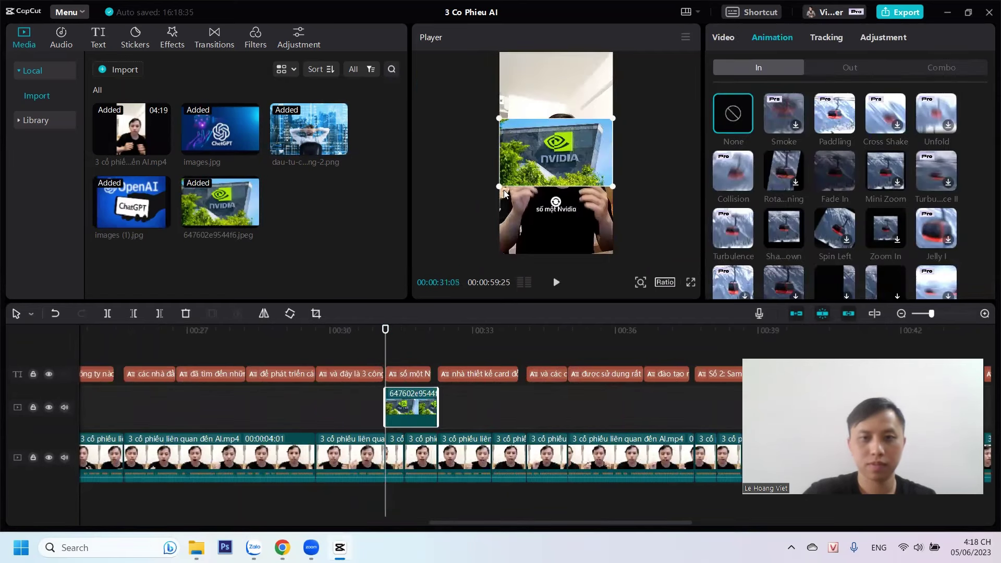
{"action": "left_click_drag", "start_coordinate": [495, 188], "coordinate": [430, 282]}
{"action": "left_click", "coordinate": [351, 354]}
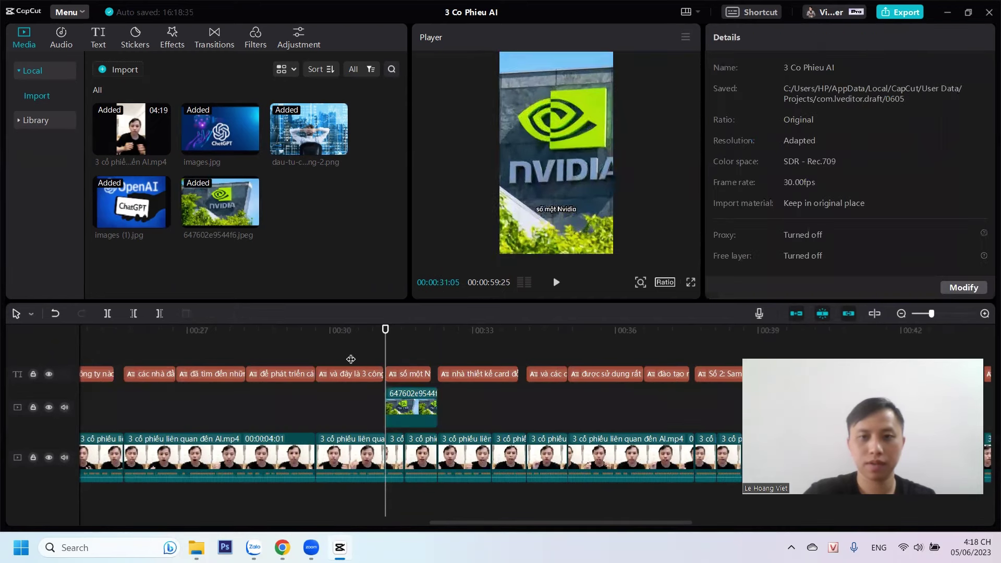
Play through the Nvidia clip and shift the image slightly left so the full NVIDIA name fits in the frame
{"action": "key", "text": "space"}
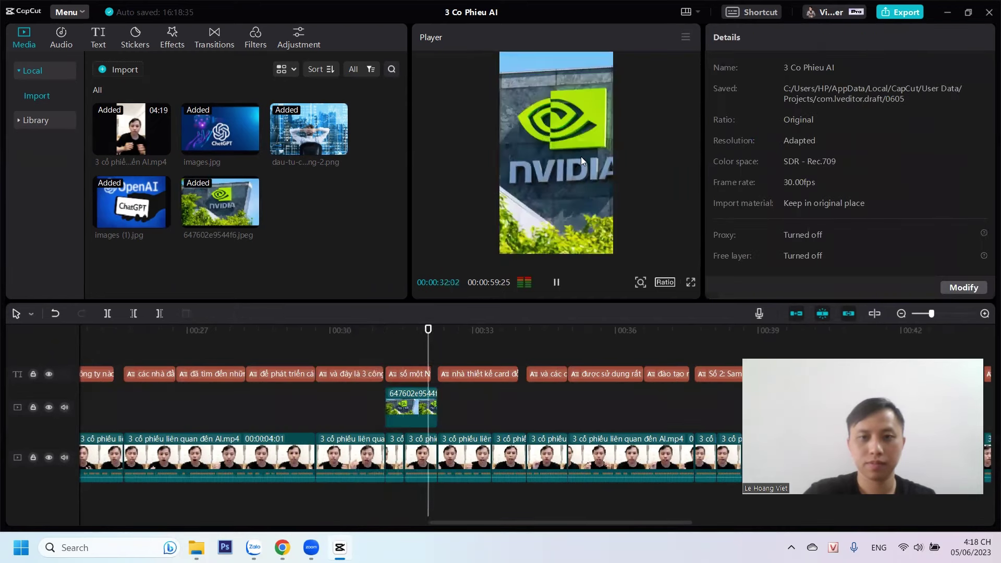
{"action": "left_click", "coordinate": [581, 156]}
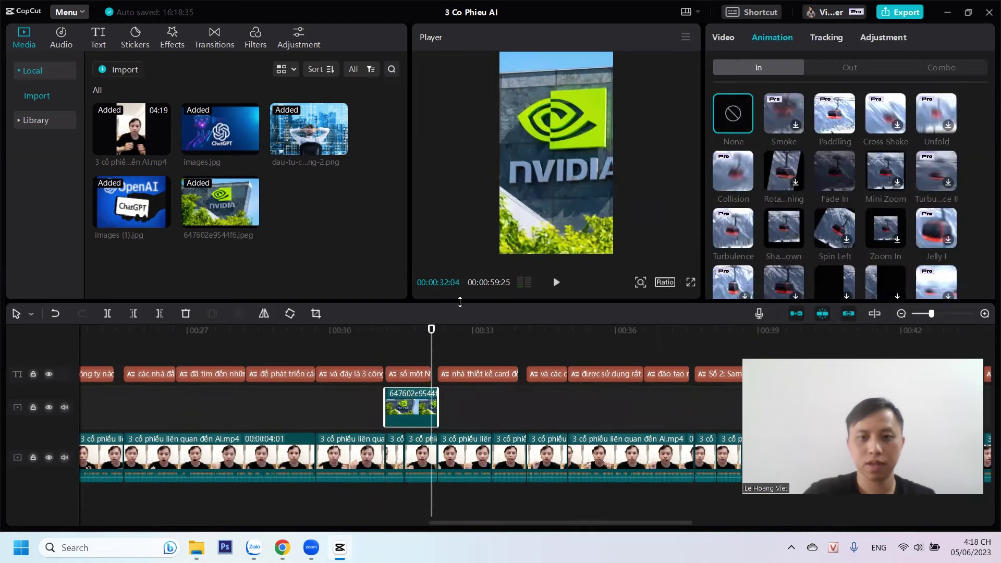
{"action": "left_click_drag", "start_coordinate": [539, 183], "coordinate": [560, 137]}
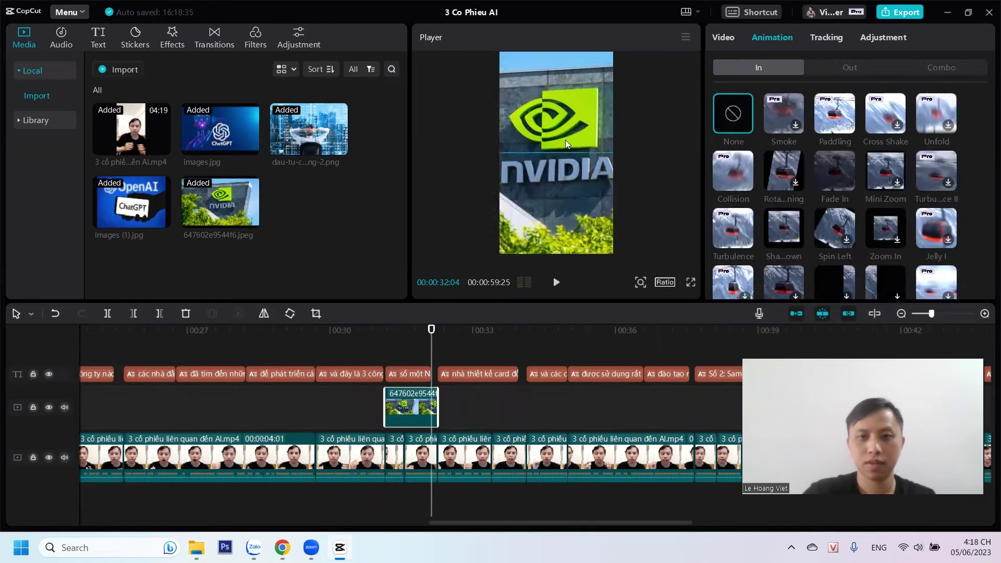
{"action": "key", "text": "space"}
{"action": "key", "text": "space"}
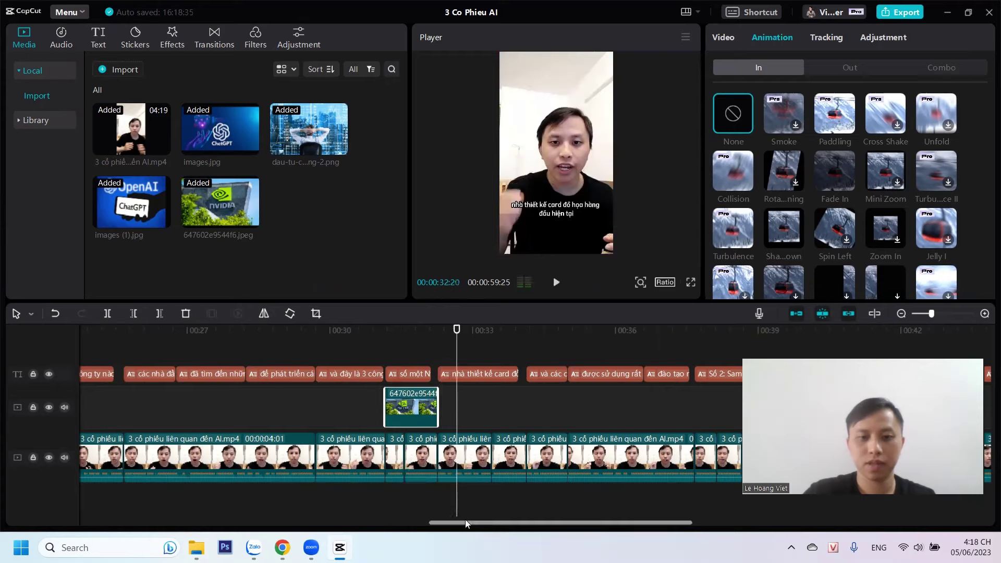
Put the playhead at the start of the "Số 2: Samsung tập đoàn" caption and search Google Images for "samsung" in Chrome
{"action": "left_click_drag", "start_coordinate": [465, 519], "coordinate": [640, 523]}
{"action": "left_click", "coordinate": [287, 352]}
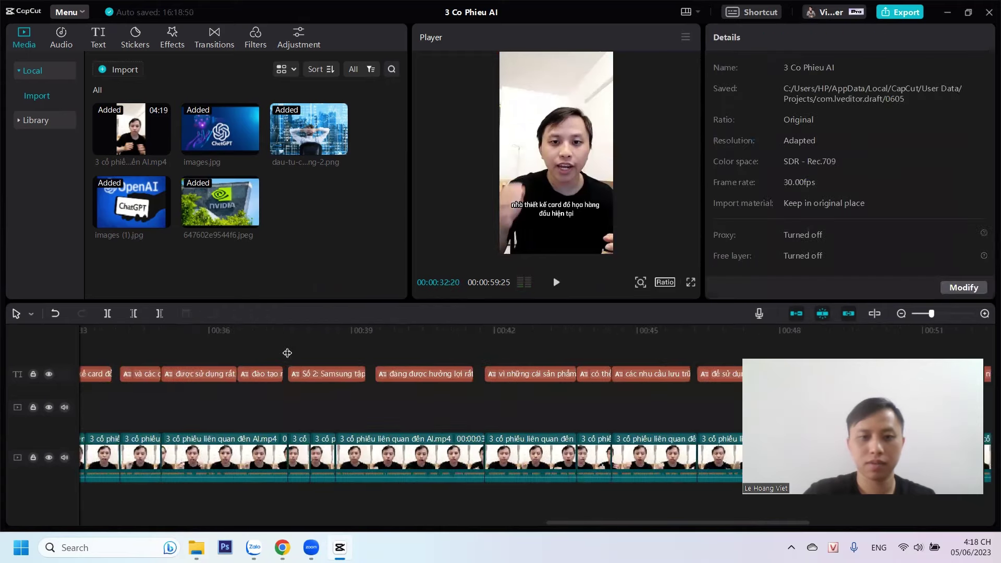
{"action": "key", "text": "alt+Tab"}
{"action": "double_click", "coordinate": [188, 84]}
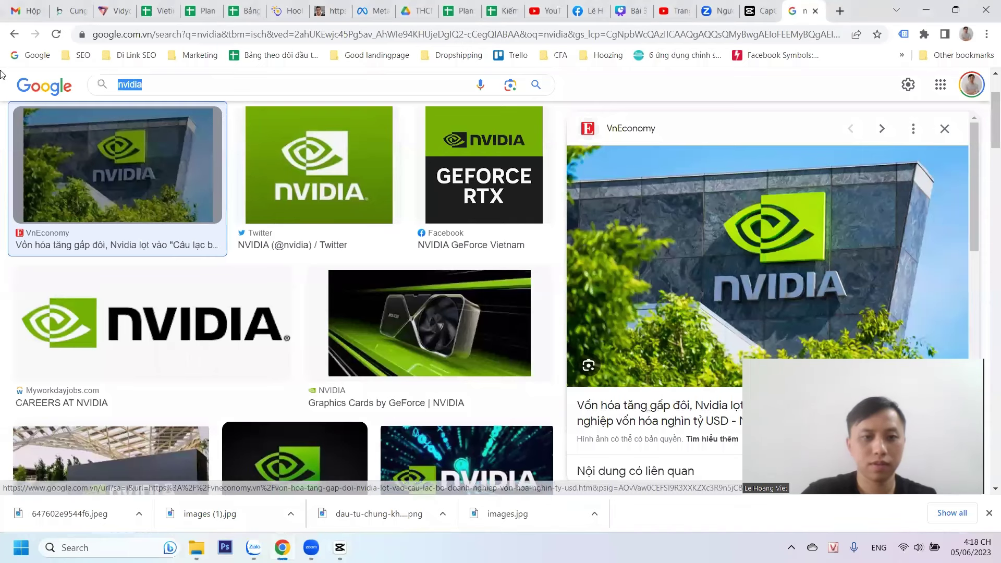
{"action": "type", "text": "samsung"}
{"action": "key", "text": "Return"}
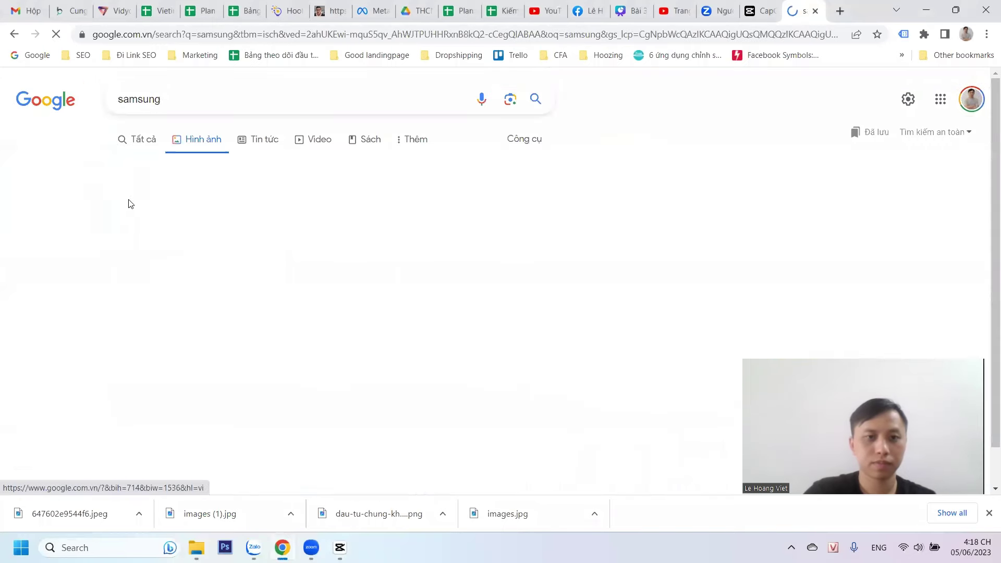
Refine the image search to "samsung công ty" and browse the results for a Samsung company building picture
{"action": "scroll", "coordinate": [180, 106], "scroll_direction": "down", "scroll_amount": 3}
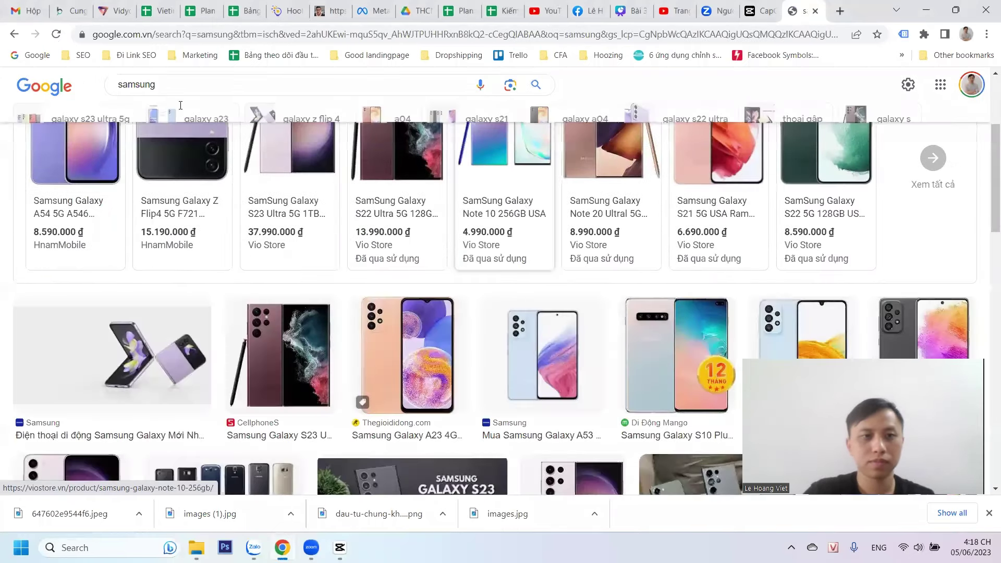
{"action": "left_click", "coordinate": [179, 102]}
{"action": "type", "text": "công ty"}
{"action": "key", "text": "Return"}
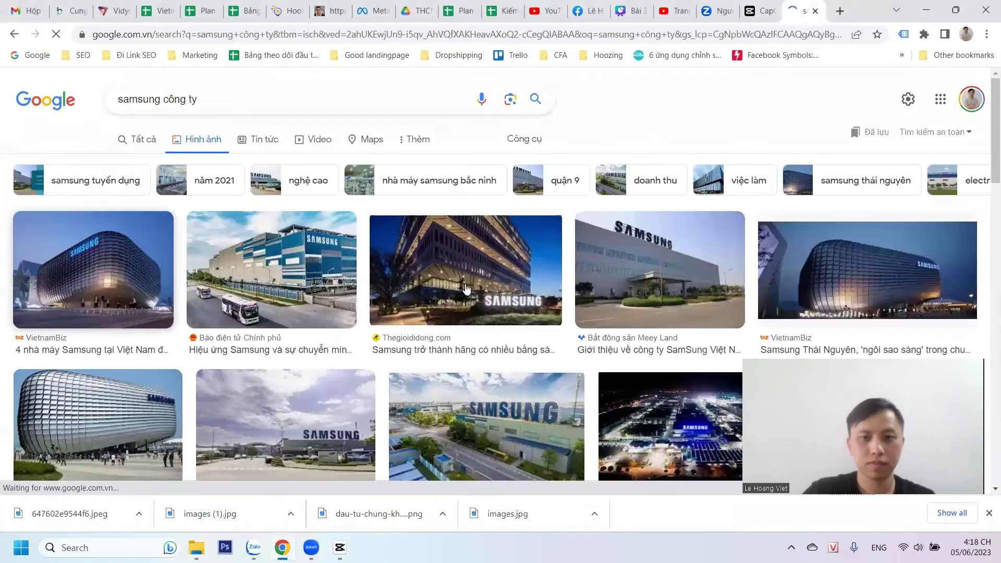
{"action": "scroll", "coordinate": [553, 250], "scroll_direction": "down", "scroll_amount": 3}
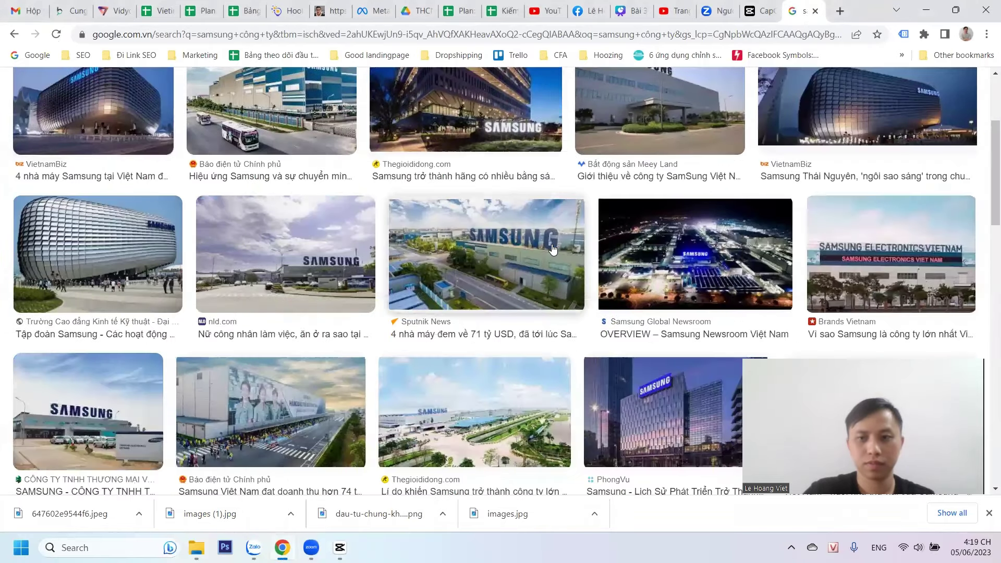
{"action": "scroll", "coordinate": [527, 239], "scroll_direction": "up", "scroll_amount": 2}
{"action": "scroll", "coordinate": [568, 256], "scroll_direction": "down", "scroll_amount": 3}
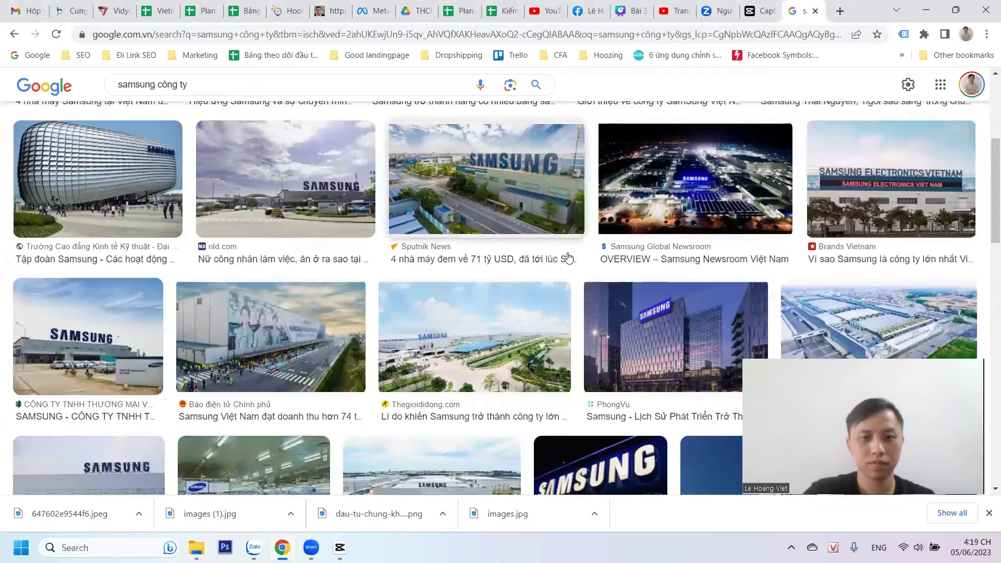
{"action": "scroll", "coordinate": [569, 257], "scroll_direction": "down", "scroll_amount": 2}
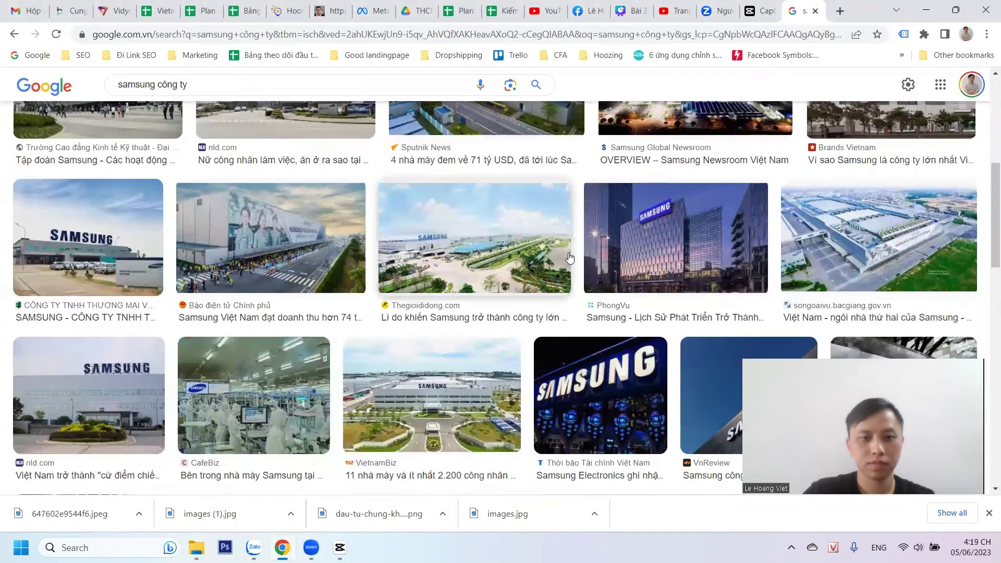
{"action": "scroll", "coordinate": [569, 257], "scroll_direction": "down", "scroll_amount": 6}
Open the VietnamPlus picture of the Samsung sign among towers and save it as 0501samsung in the 84-cophieuAI folder
{"action": "left_click", "coordinate": [182, 329]}
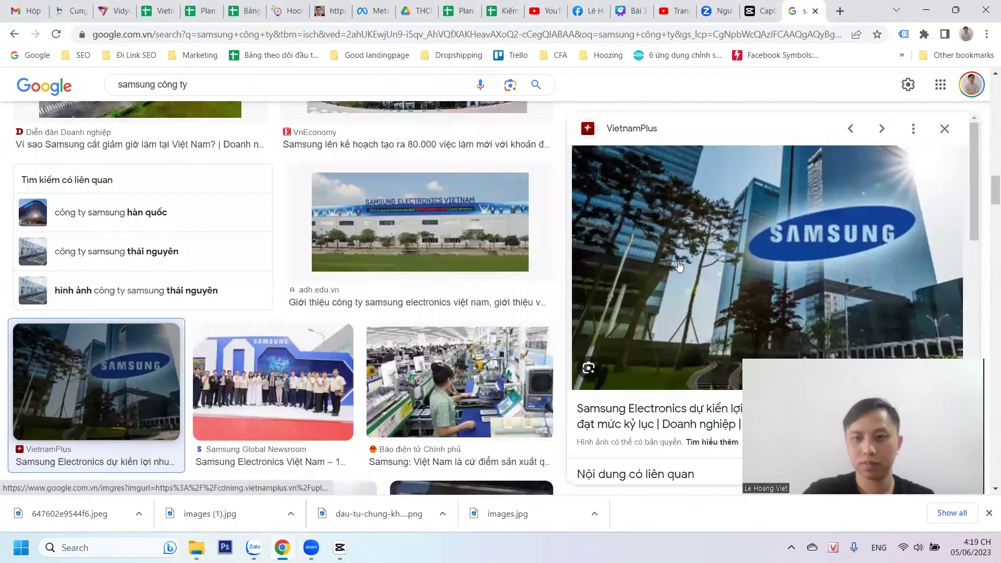
{"action": "scroll", "coordinate": [692, 296], "scroll_direction": "down", "scroll_amount": 5}
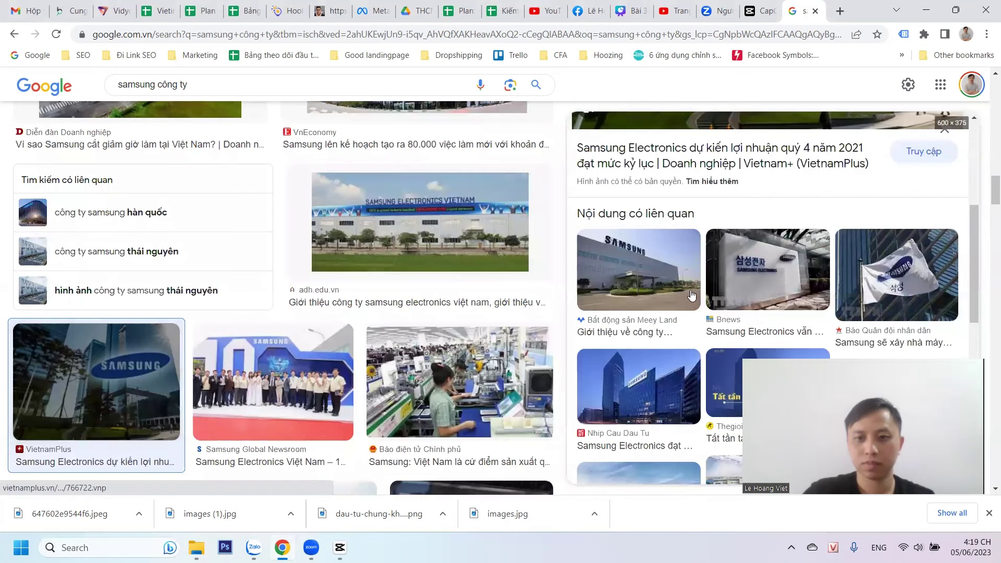
{"action": "scroll", "coordinate": [692, 296], "scroll_direction": "down", "scroll_amount": 3}
{"action": "scroll", "coordinate": [685, 303], "scroll_direction": "up", "scroll_amount": 8}
{"action": "right_click", "coordinate": [653, 198]}
{"action": "left_click", "coordinate": [689, 345]}
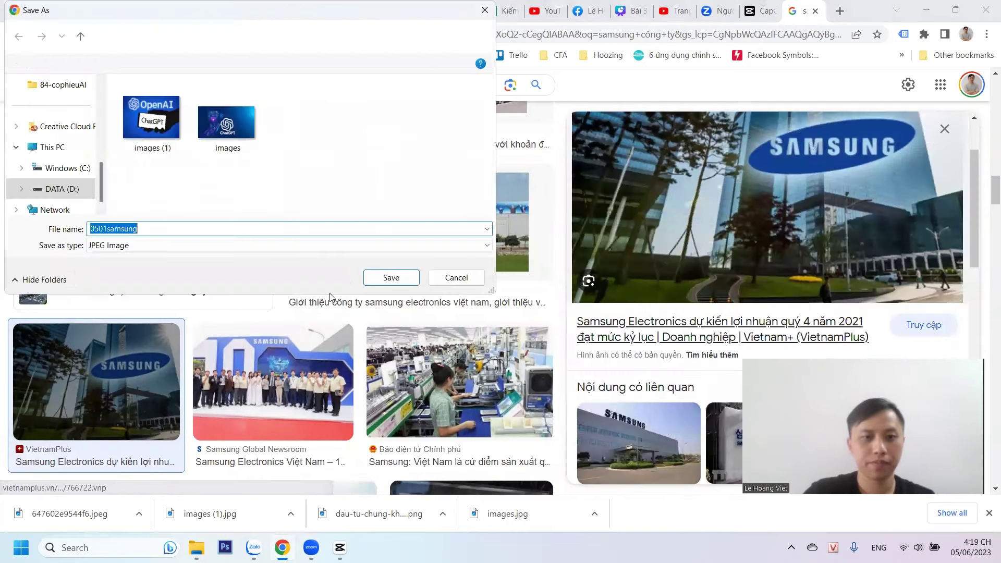
{"action": "left_click", "coordinate": [389, 277]}
Switch to CapCut, import 0501samsung and place it above the main video at the start of the "Số 2: Samsung" caption
{"action": "key", "text": "alt+Tab"}
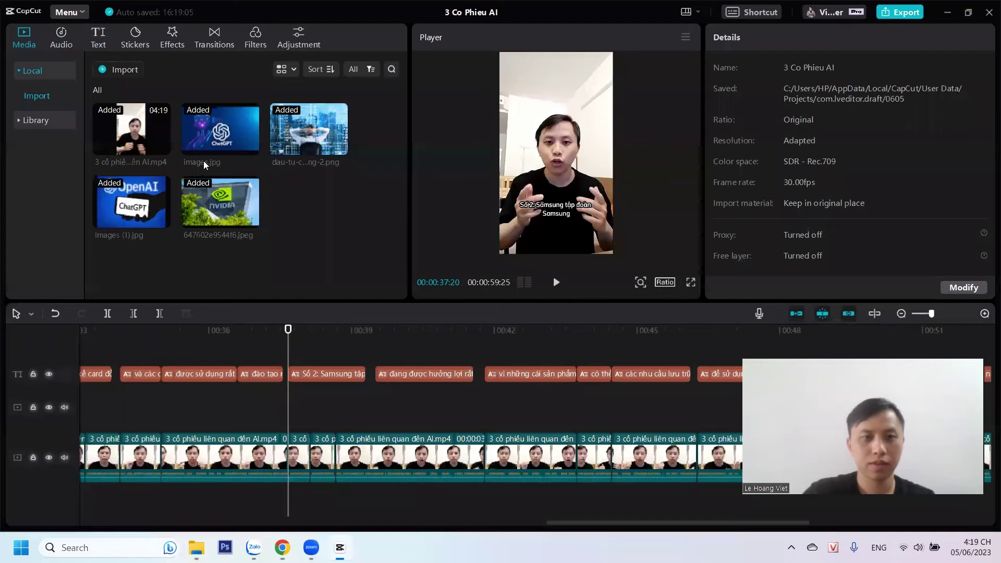
{"action": "left_click", "coordinate": [136, 75]}
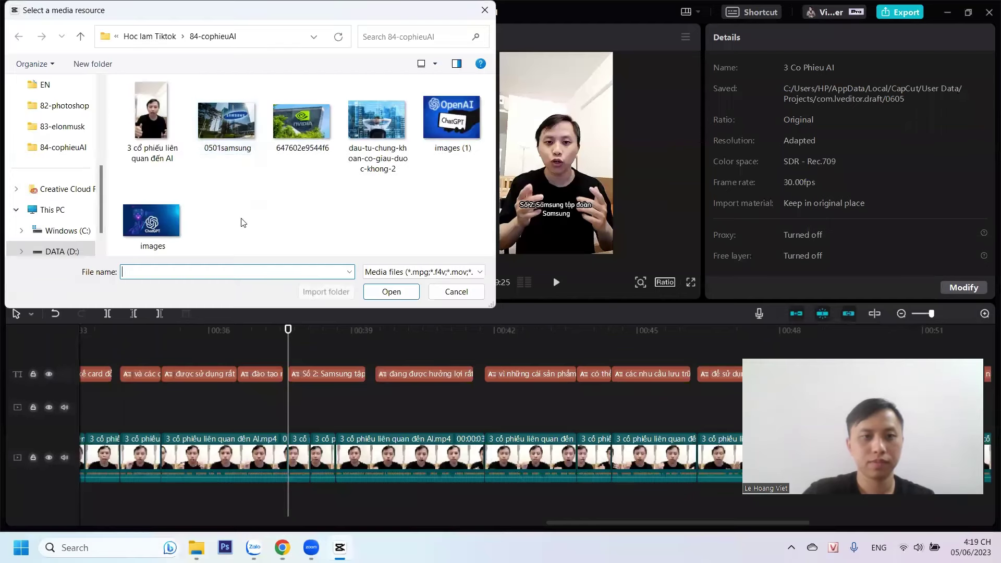
{"action": "left_click", "coordinate": [230, 123]}
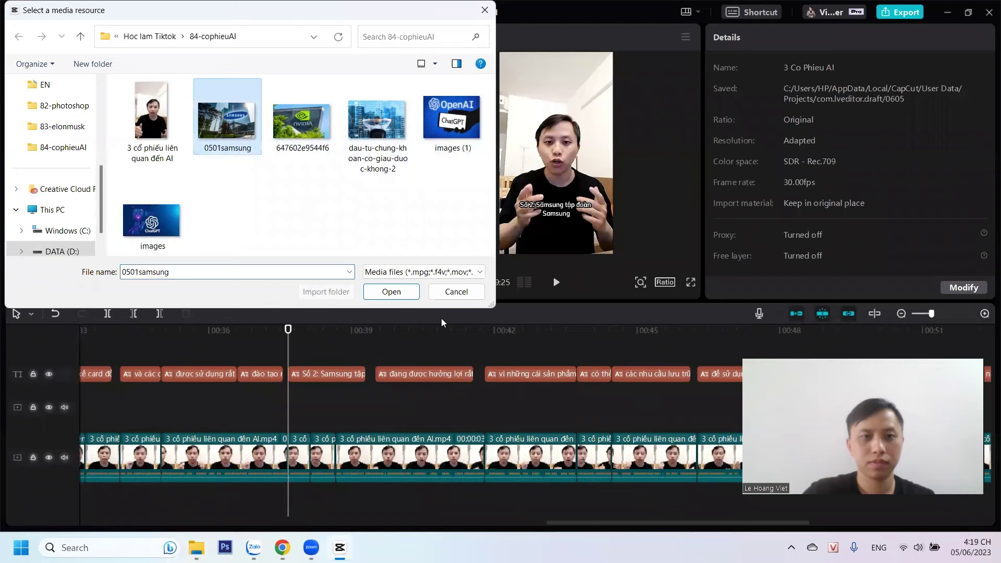
{"action": "left_click", "coordinate": [391, 291]}
{"action": "left_click_drag", "start_coordinate": [322, 217], "coordinate": [288, 402]}
Enlarge and shift the Samsung image so its logo fills the frame, and trim the clip to about one second, checking by playback
{"action": "left_click_drag", "start_coordinate": [501, 191], "coordinate": [446, 266]}
{"action": "left_click_drag", "start_coordinate": [453, 216], "coordinate": [406, 219]}
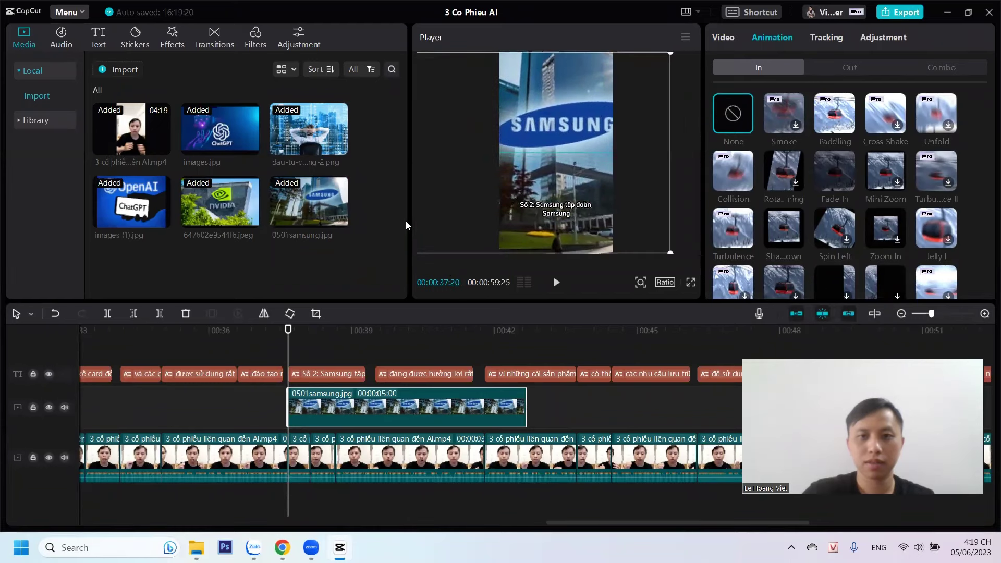
{"action": "left_click_drag", "start_coordinate": [527, 402], "coordinate": [324, 406]}
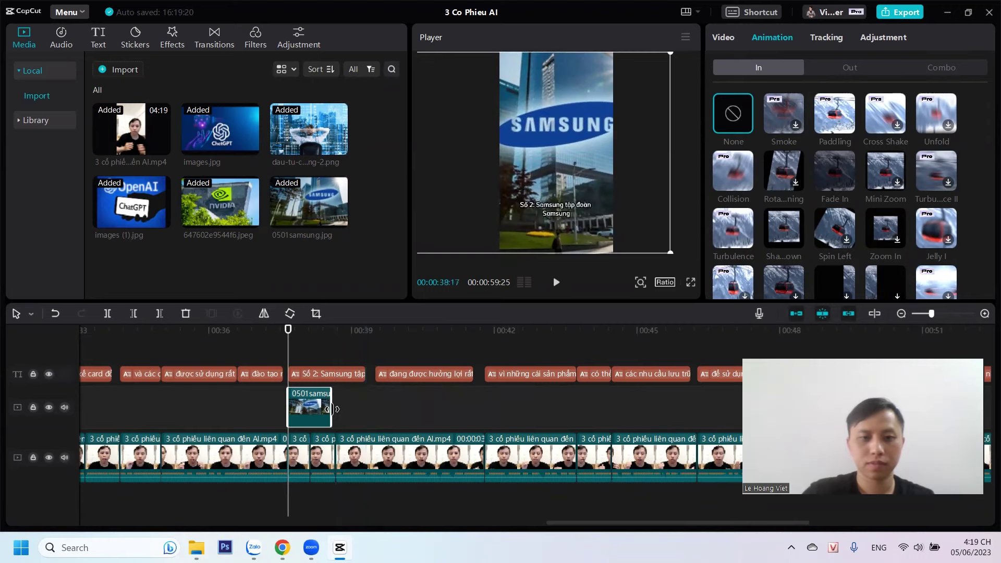
{"action": "left_click", "coordinate": [238, 354]}
{"action": "key", "text": "space"}
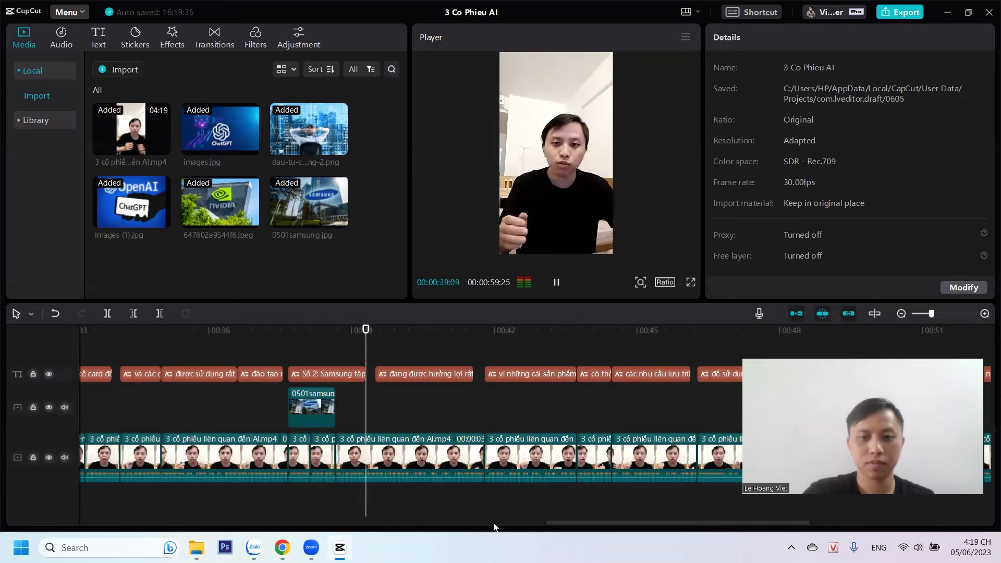
{"action": "key", "text": "space"}
Review the edited video in full screen through to its end, and return to the editor
{"action": "left_click_drag", "start_coordinate": [576, 522], "coordinate": [698, 403]}
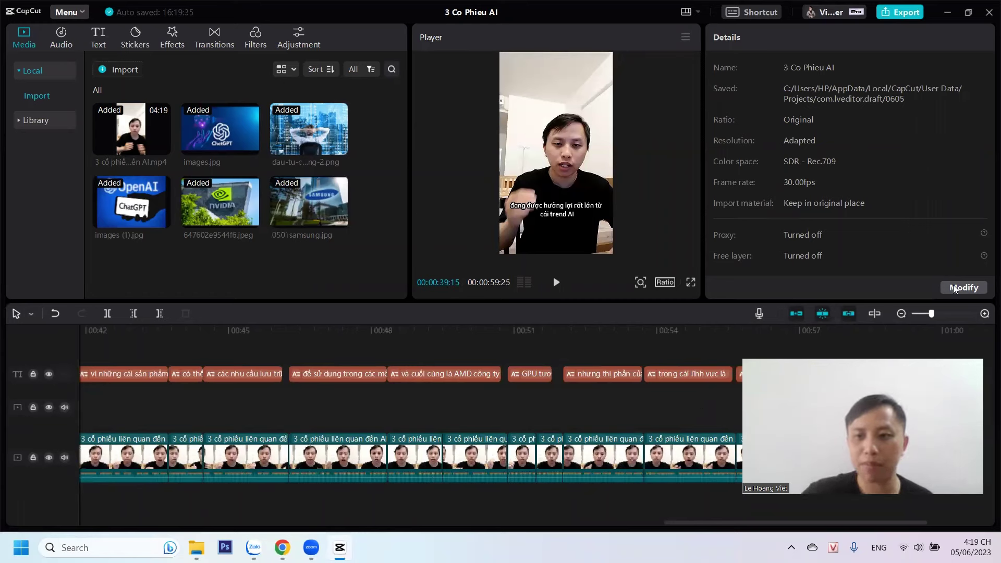
{"action": "left_click_drag", "start_coordinate": [931, 314], "coordinate": [928, 315]}
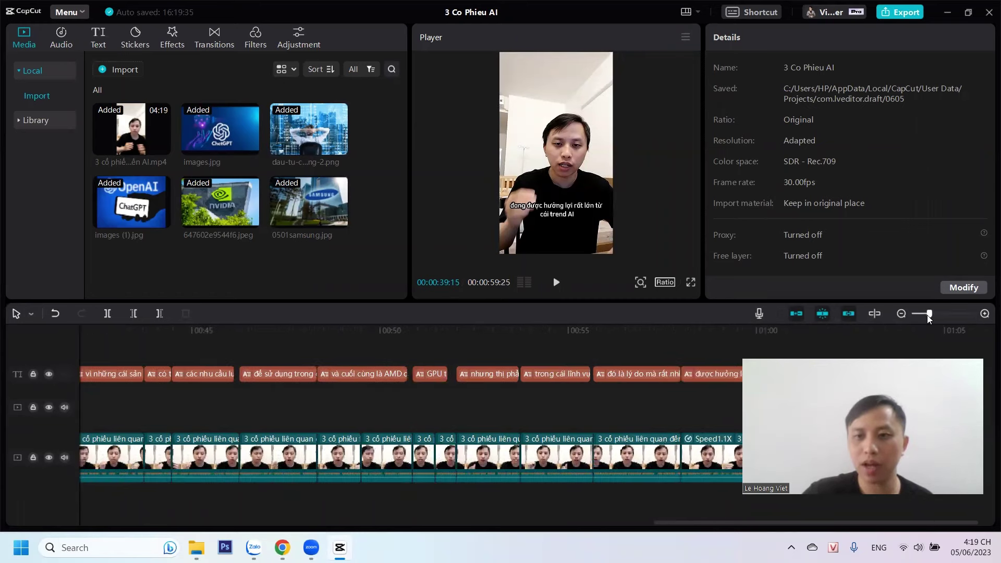
{"action": "left_click", "coordinate": [691, 283]}
{"action": "left_click_drag", "start_coordinate": [576, 506], "coordinate": [193, 417]}
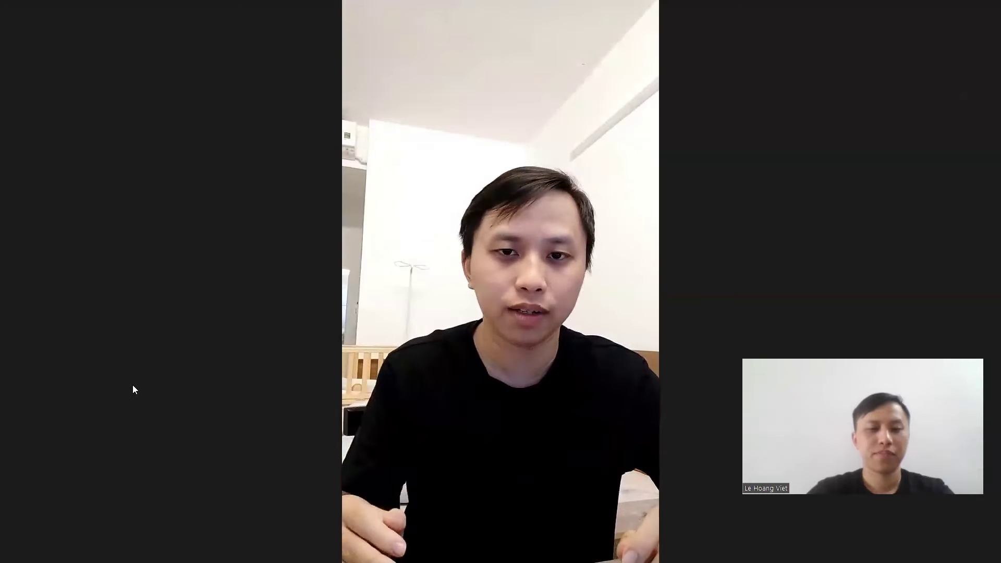
{"action": "key", "text": "Escape"}
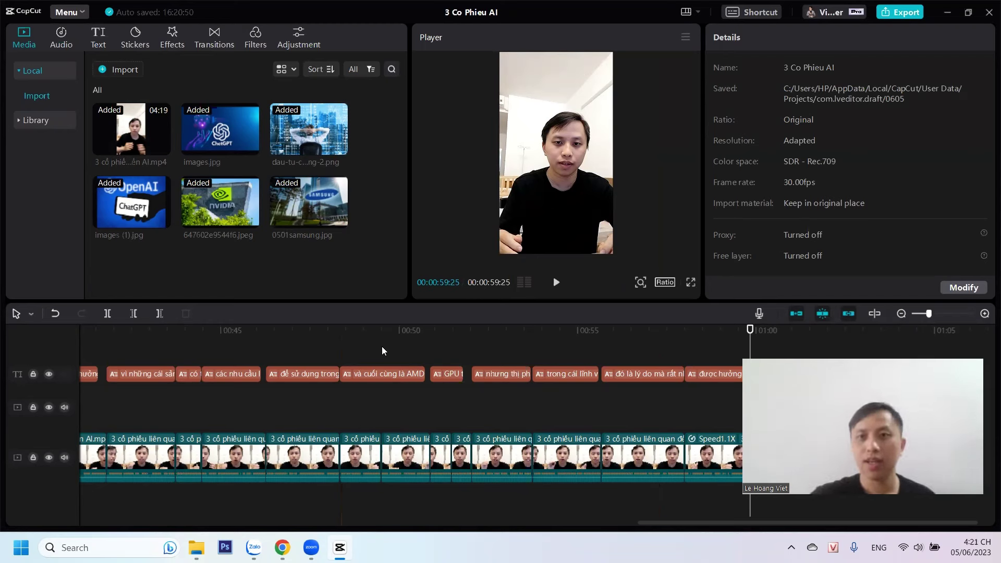
Start exporting the video and set its destination to the 84-cophieuAI folder inside Hoc lam Tiktok
{"action": "left_click", "coordinate": [901, 14]}
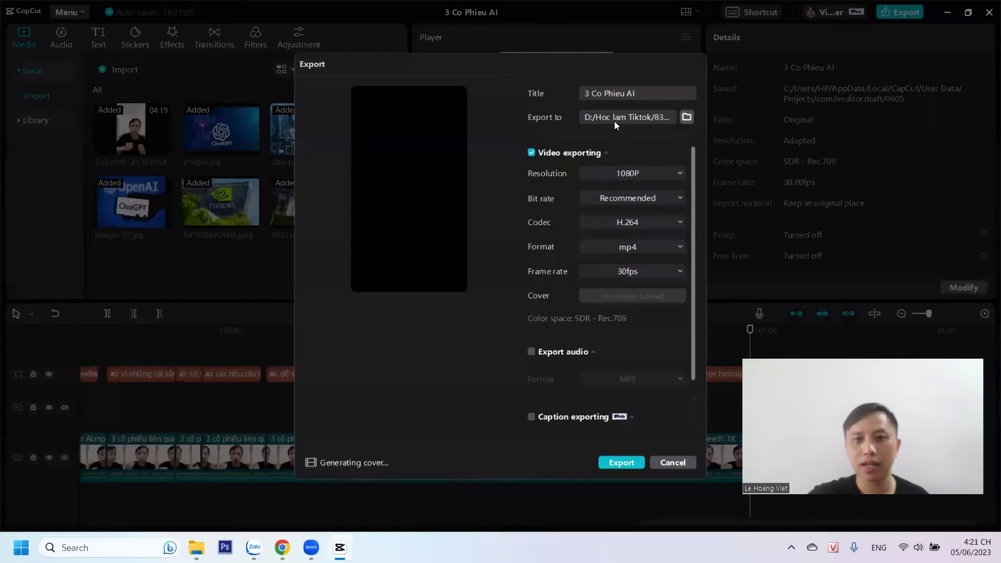
{"action": "key", "text": "ctrl+a"}
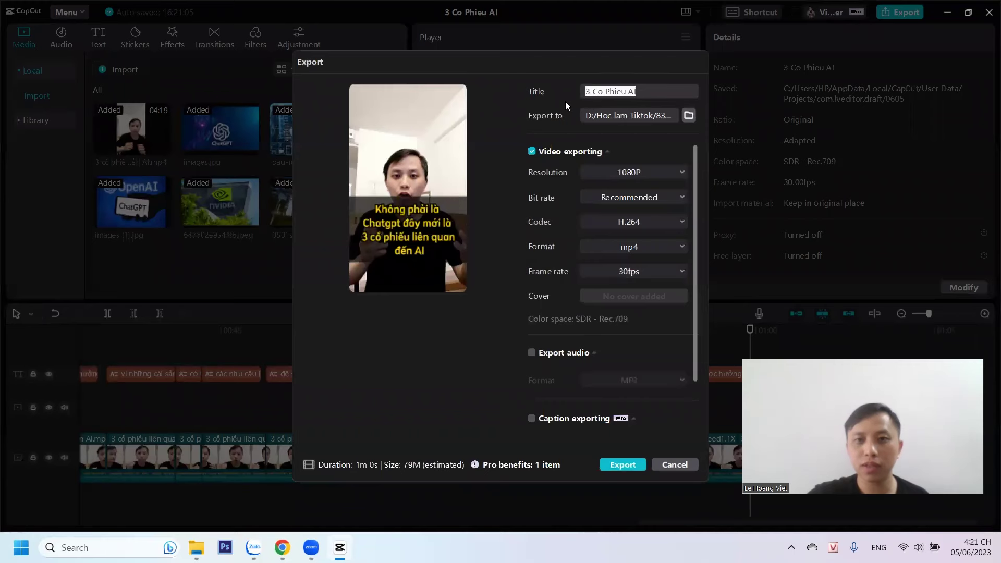
{"action": "left_click", "coordinate": [684, 116]}
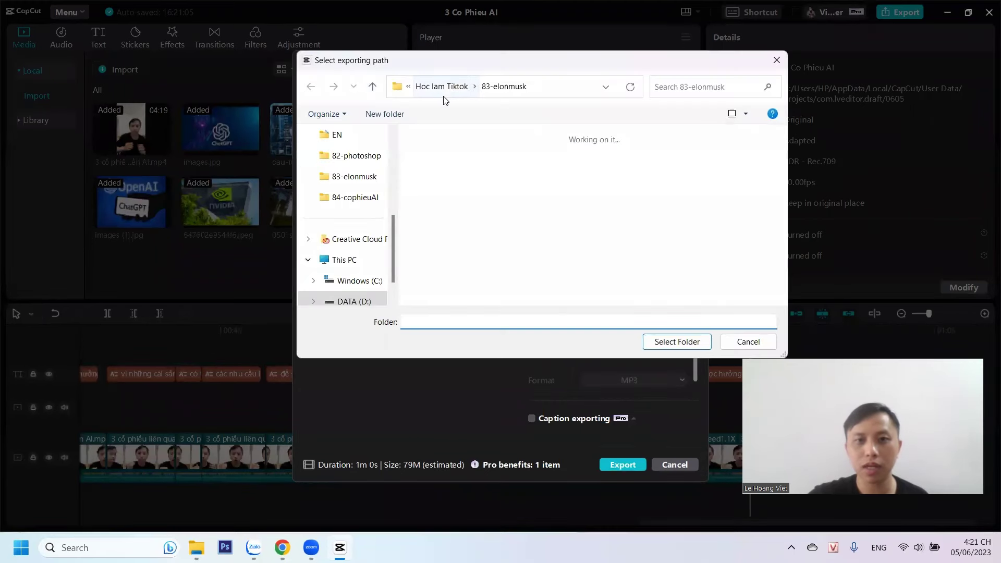
{"action": "left_click", "coordinate": [442, 90]}
{"action": "scroll", "coordinate": [626, 243], "scroll_direction": "down", "scroll_amount": 10}
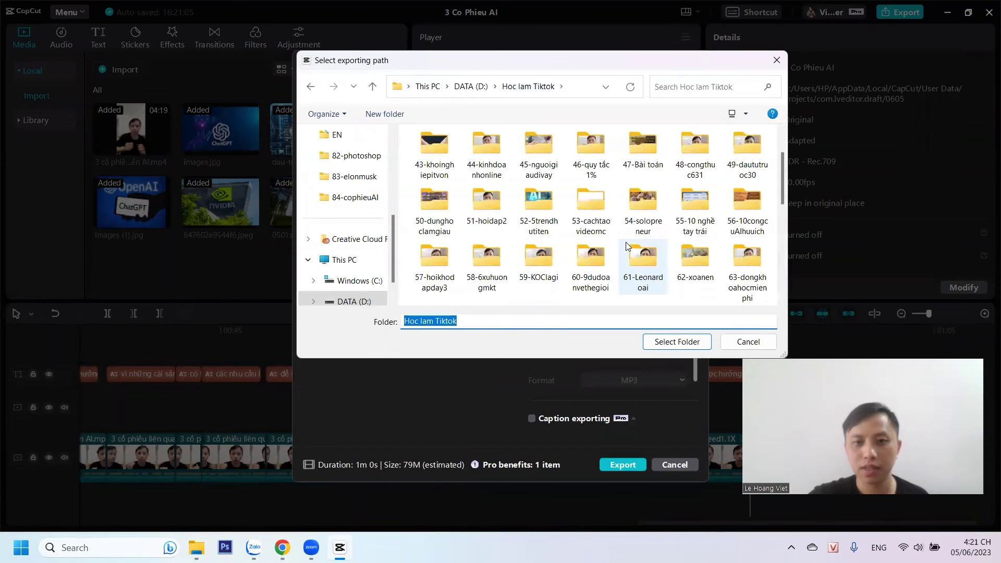
{"action": "scroll", "coordinate": [609, 257], "scroll_direction": "down", "scroll_amount": 1}
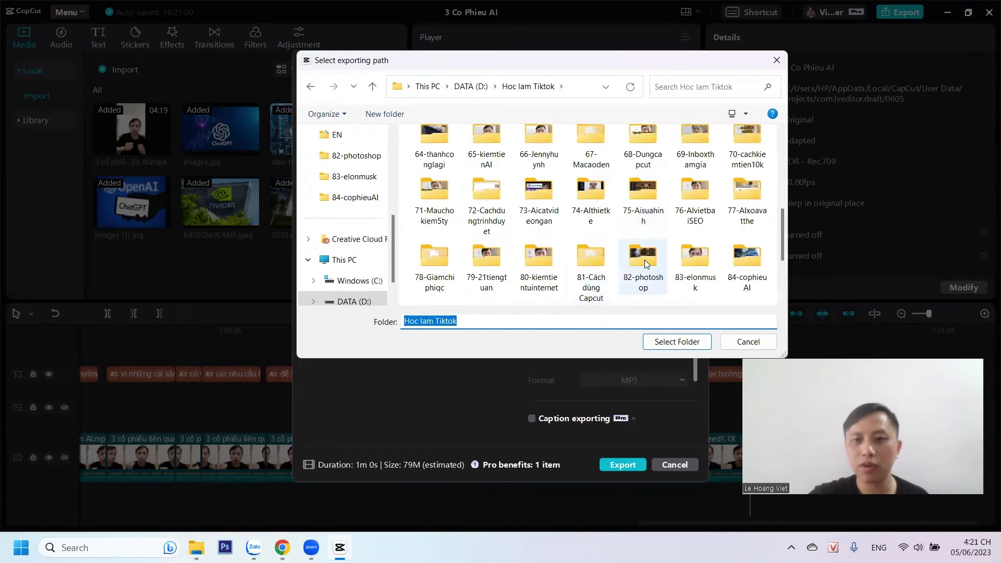
{"action": "scroll", "coordinate": [678, 255], "scroll_direction": "down", "scroll_amount": 1}
{"action": "double_click", "coordinate": [741, 181]}
{"action": "left_click", "coordinate": [678, 341]}
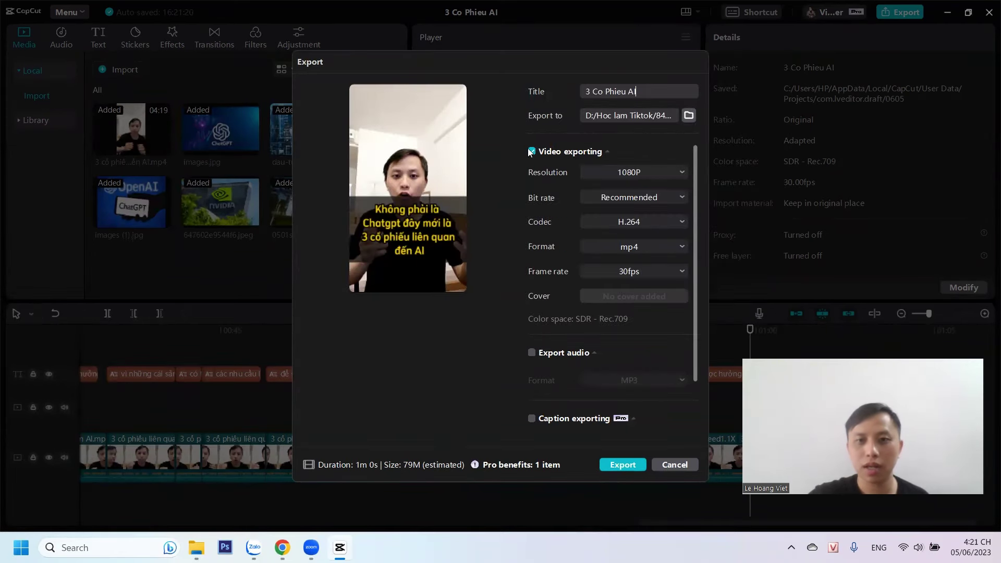
Export the video as an H.264 mp4 at 1080P and 30fps, and dismiss the TikTok posting offer without publishing
{"action": "scroll", "coordinate": [640, 197], "scroll_direction": "down", "scroll_amount": 1}
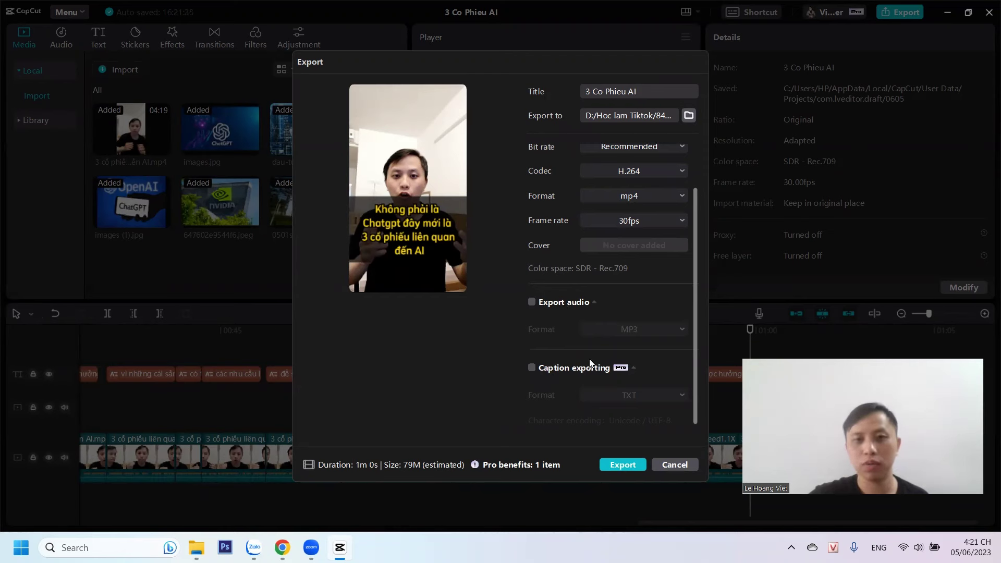
{"action": "scroll", "coordinate": [558, 325], "scroll_direction": "up", "scroll_amount": 2}
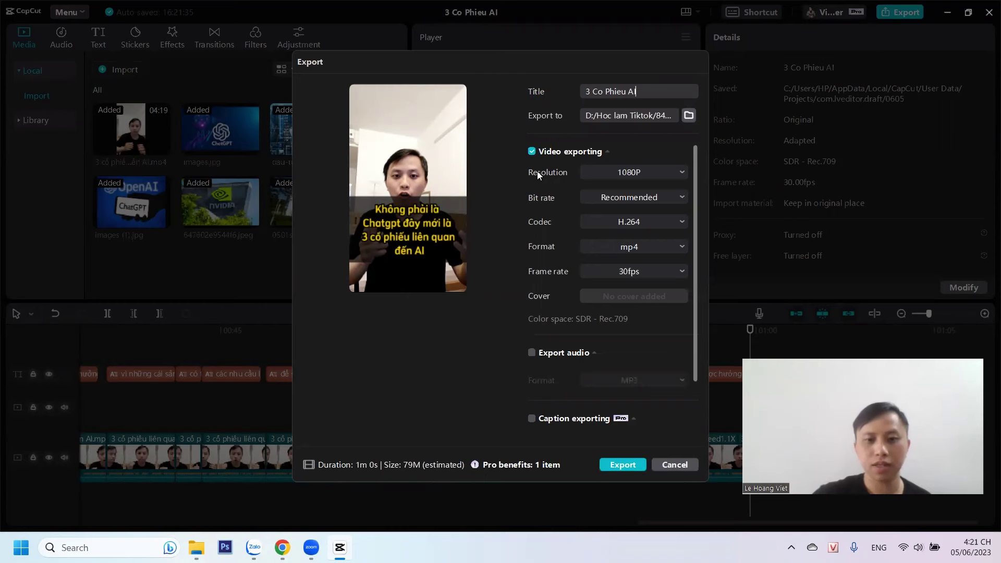
{"action": "left_click", "coordinate": [623, 464]}
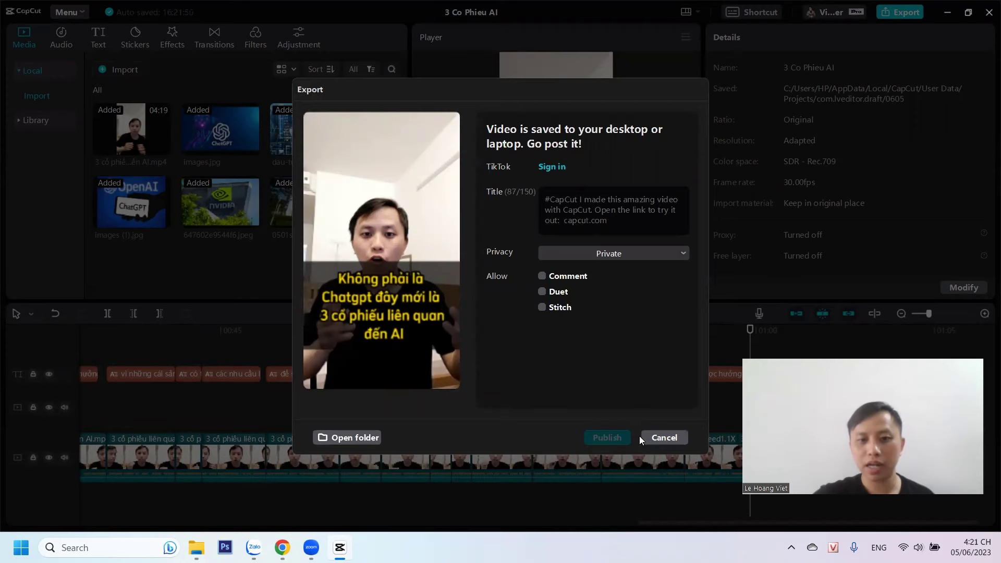
{"action": "left_click", "coordinate": [661, 435]}
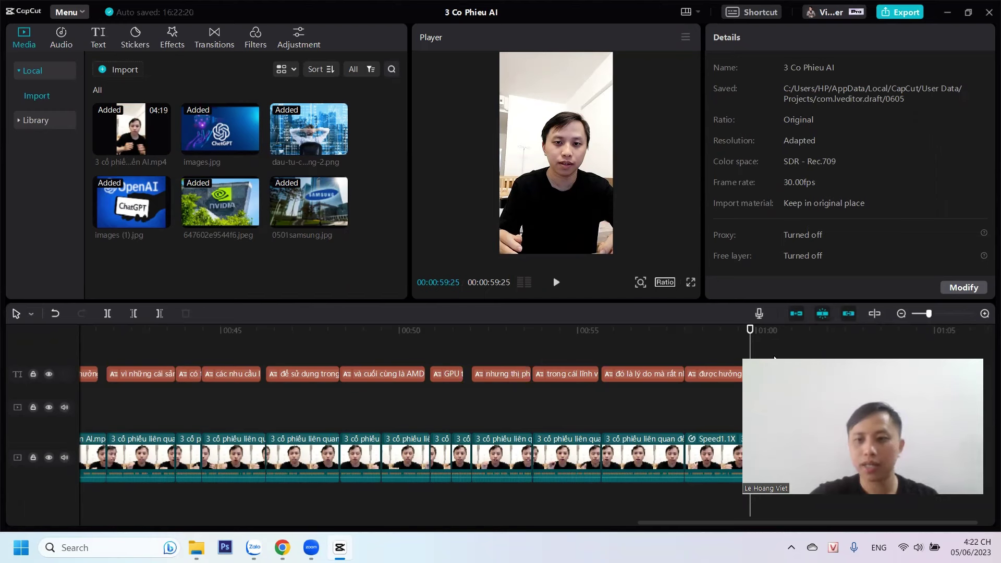
{"action": "left_click_drag", "start_coordinate": [775, 360], "coordinate": [758, 353]}
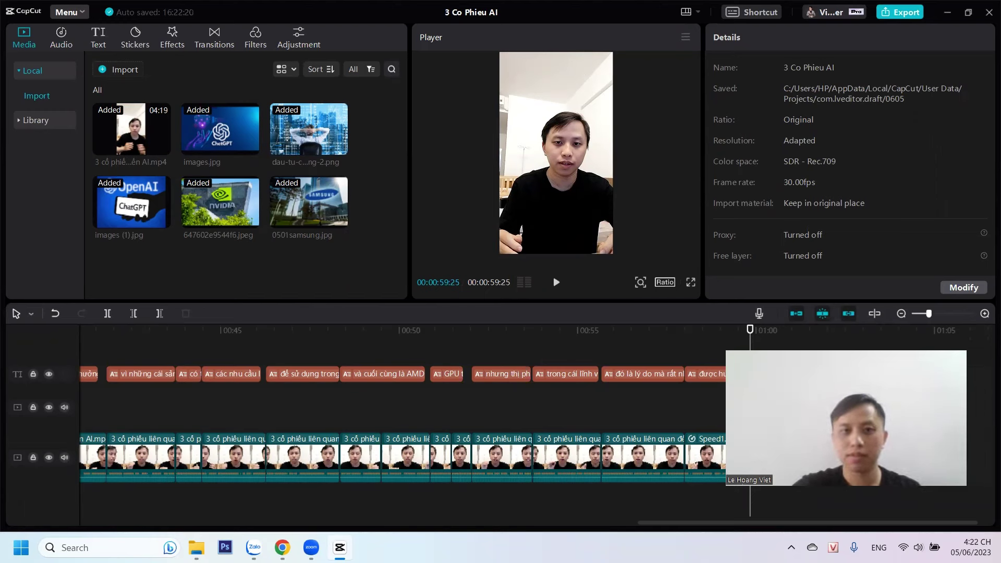